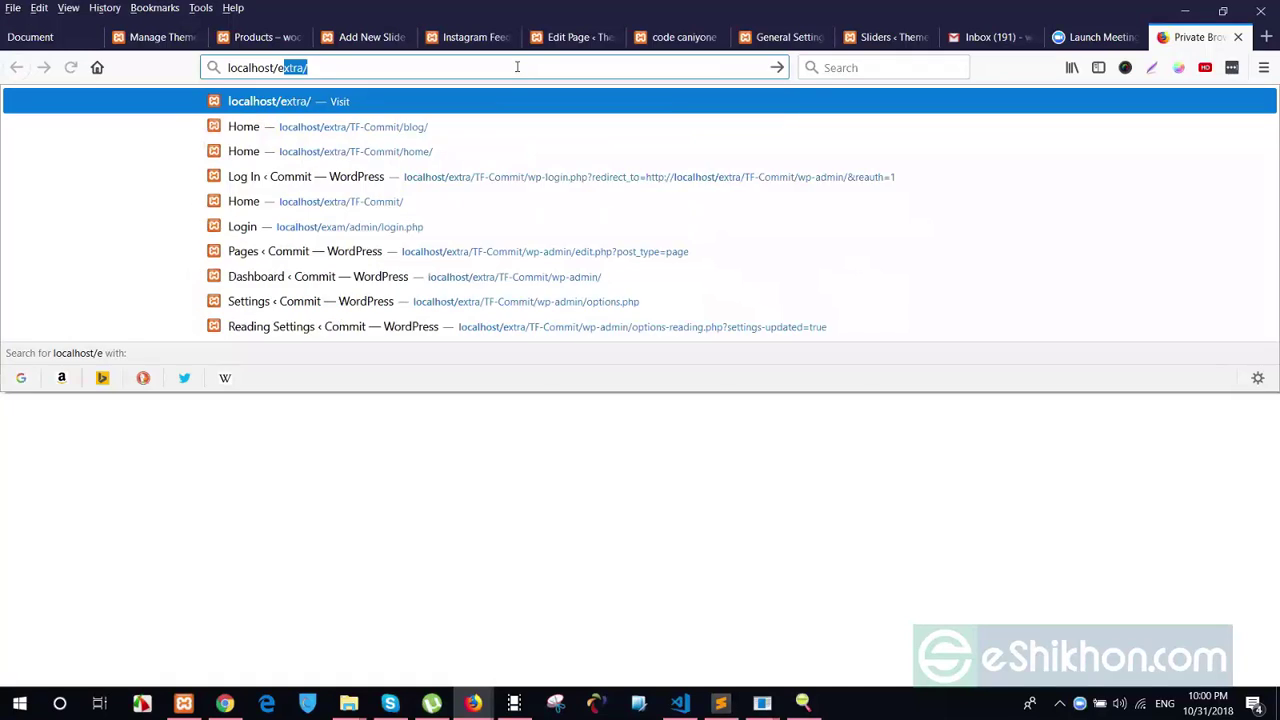
Load localhost/eshikhon and open the 183-2 project's site
{"action": "type", "text": "n"}
{"action": "key", "text": "Return"}
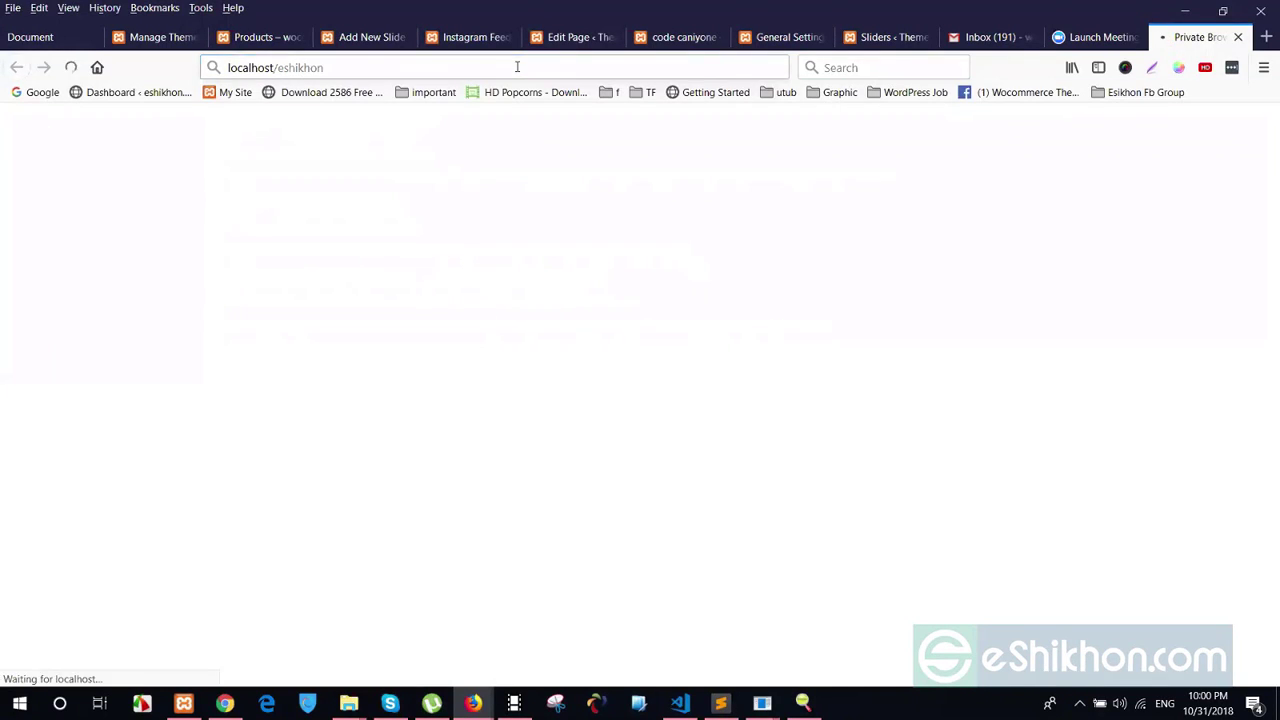
{"action": "left_click", "coordinate": [52, 243]}
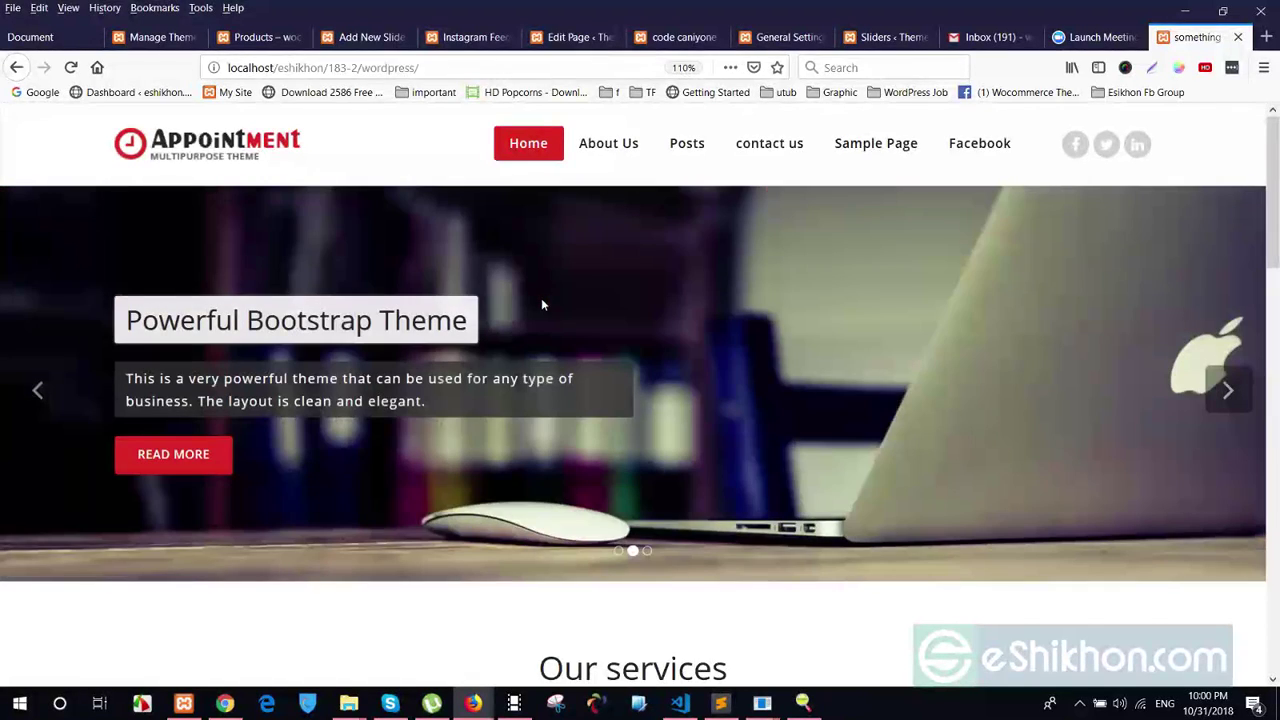
Append wp-admin to the site address to reach the WordPress login page
{"action": "scroll", "coordinate": [541, 298], "scroll_direction": "down", "scroll_amount": 15}
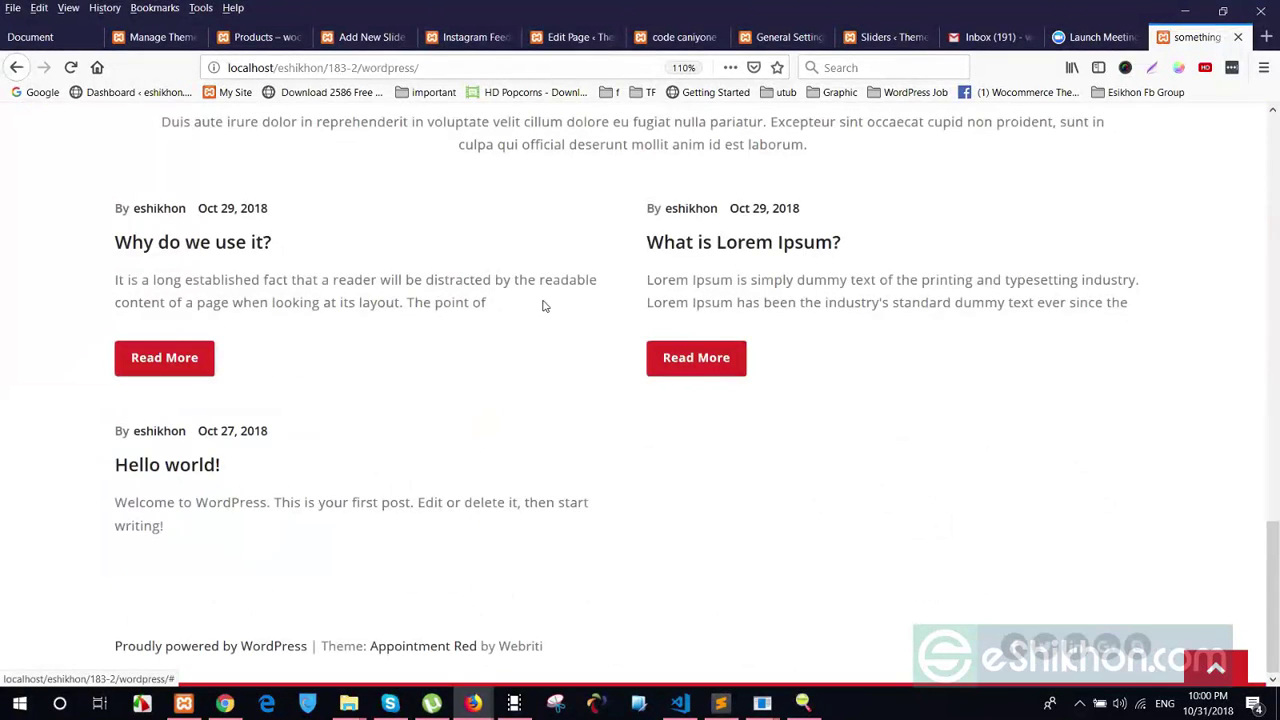
{"action": "key", "text": "Home"}
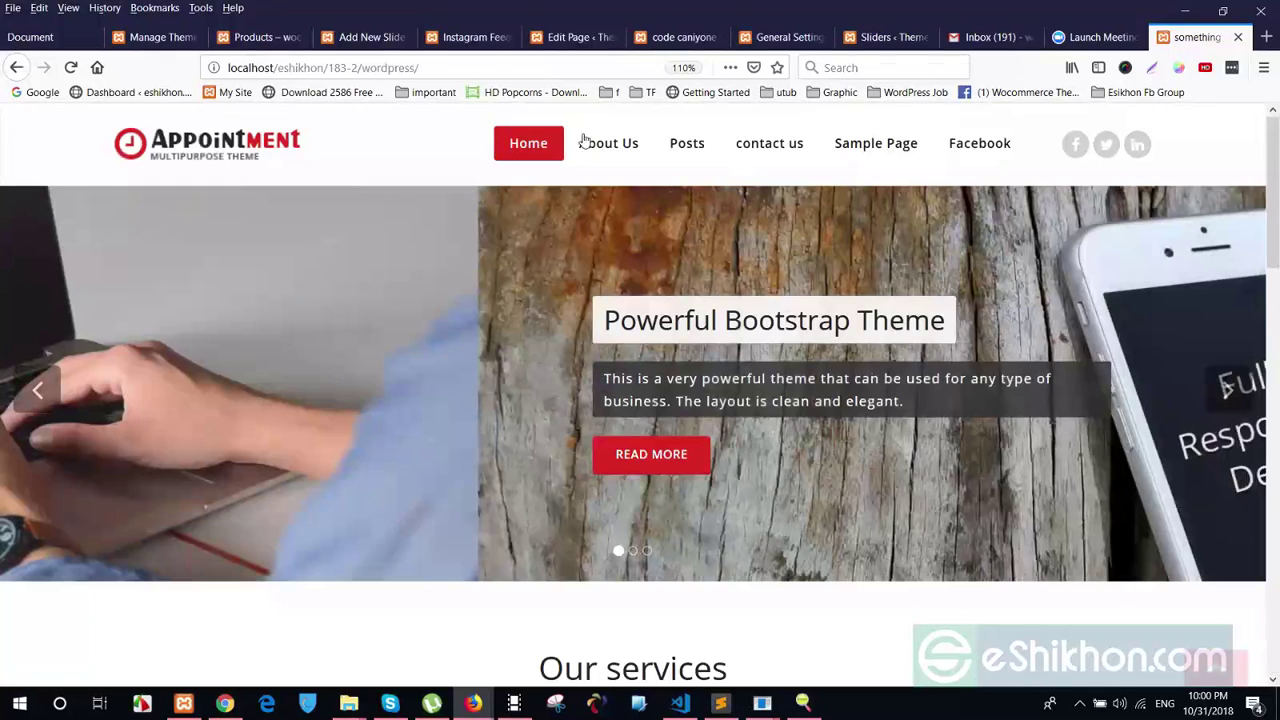
{"action": "left_click", "coordinate": [437, 68]}
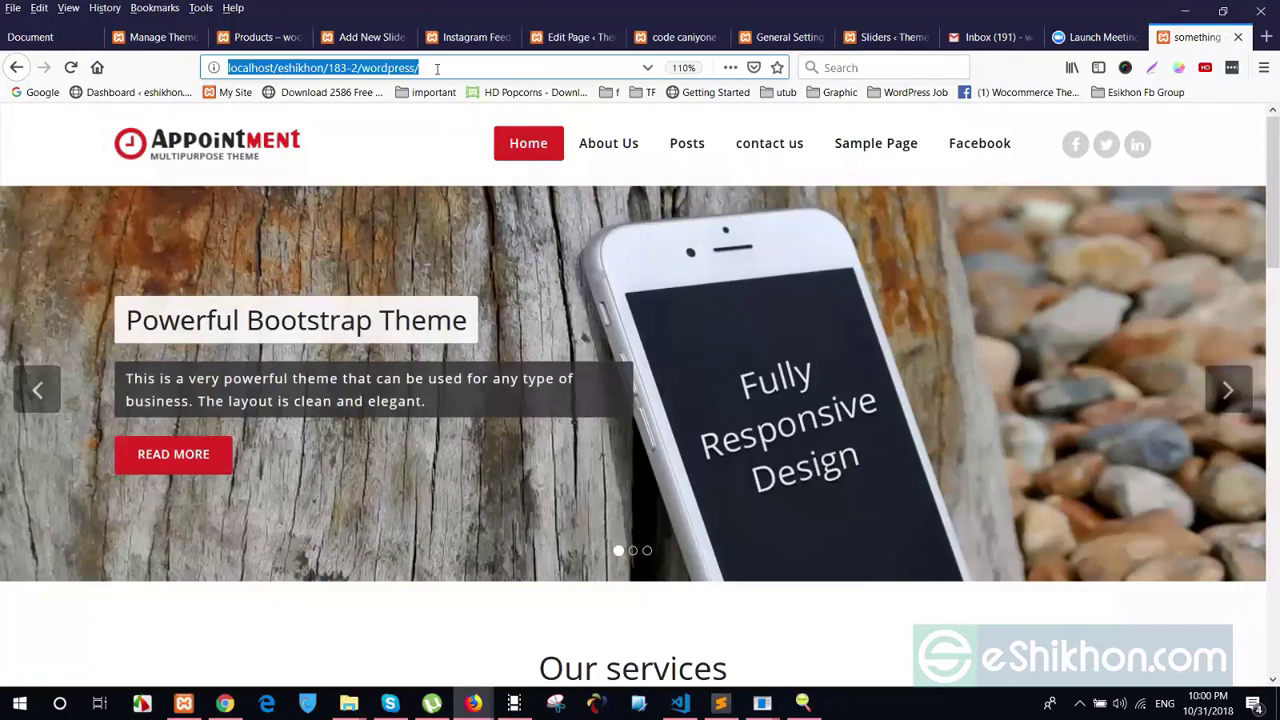
{"action": "key", "text": "End"}
{"action": "type", "text": "wp-admin"}
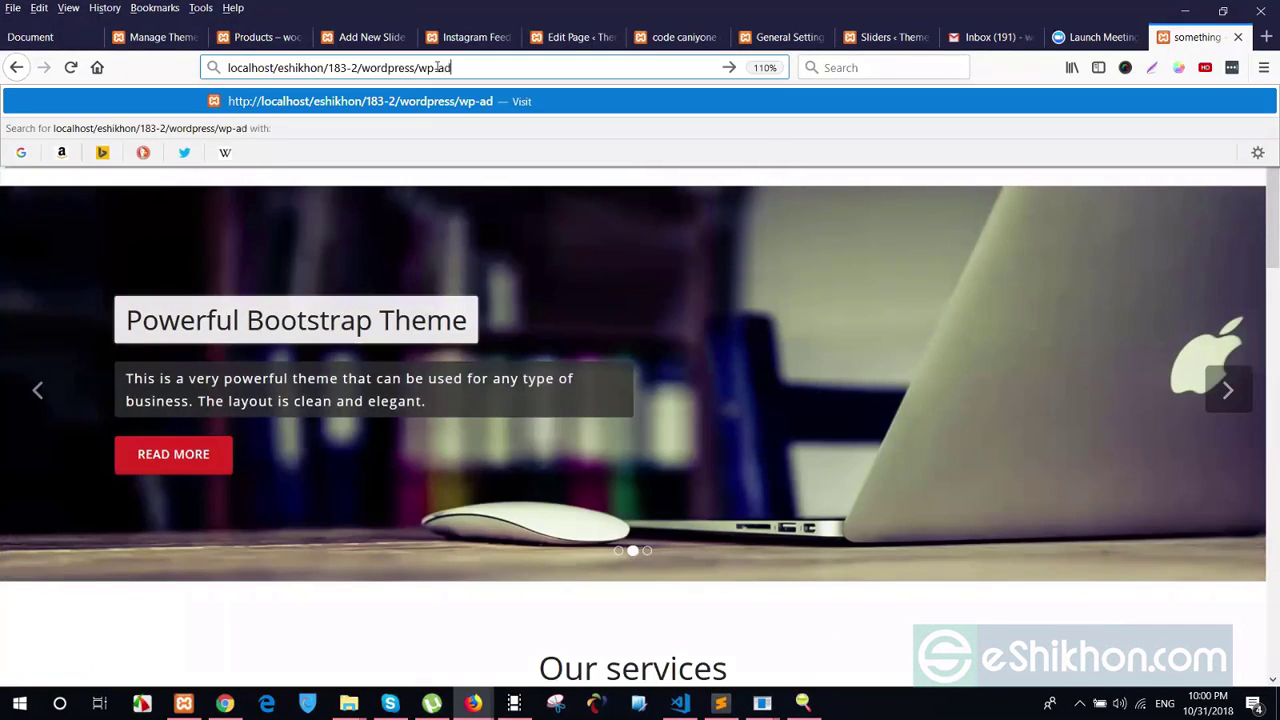
{"action": "key", "text": "Return"}
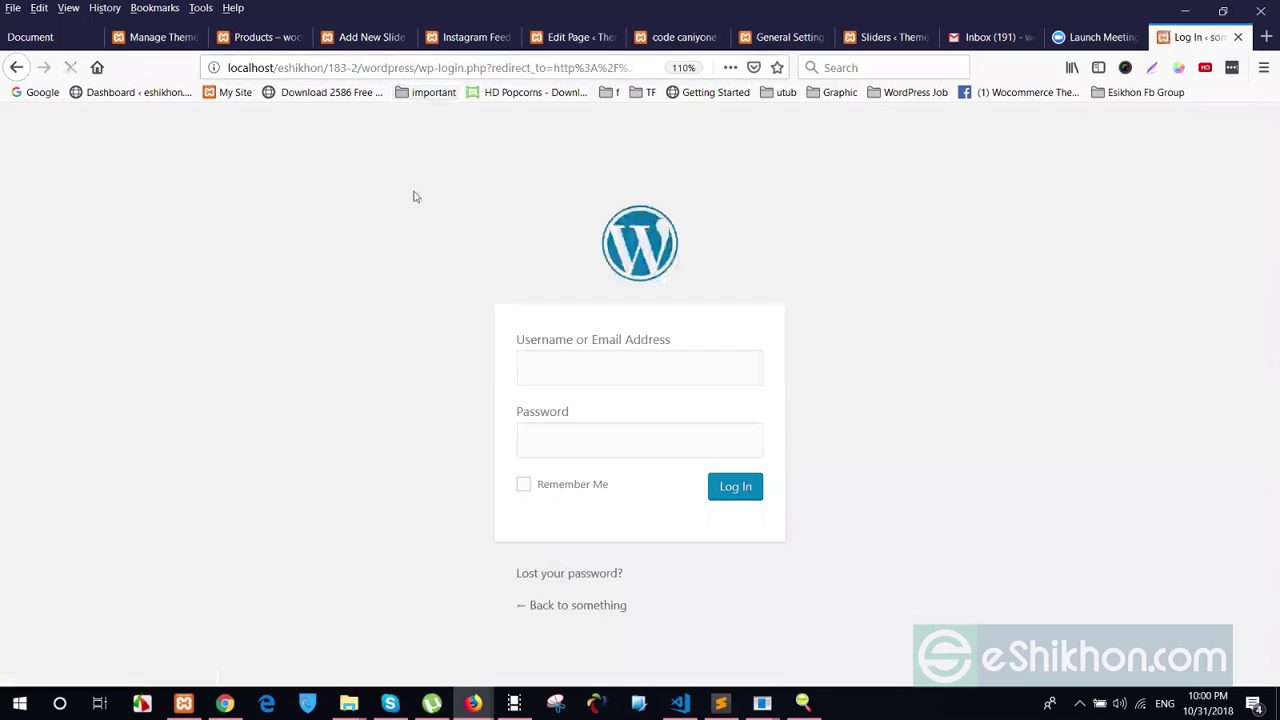
Try logging in with a saved login, which WordPress rejects
{"action": "left_click", "coordinate": [550, 361]}
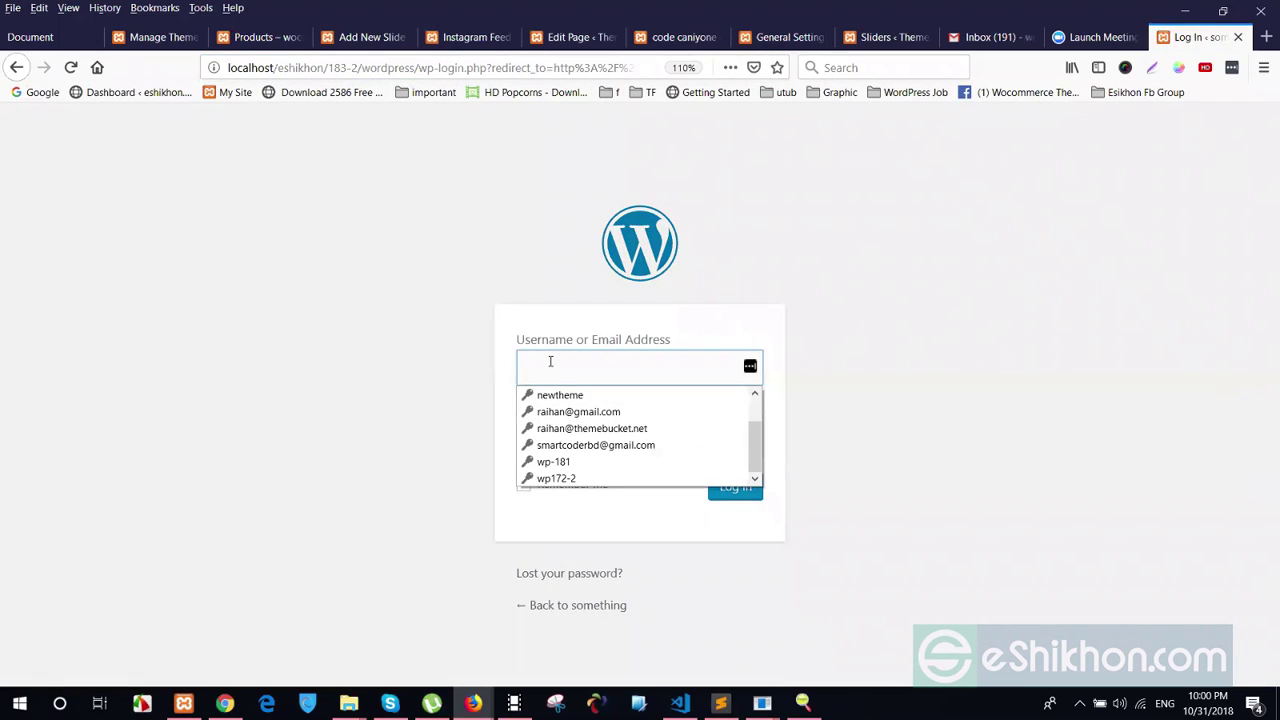
{"action": "left_click_drag", "start_coordinate": [760, 449], "coordinate": [758, 415]}
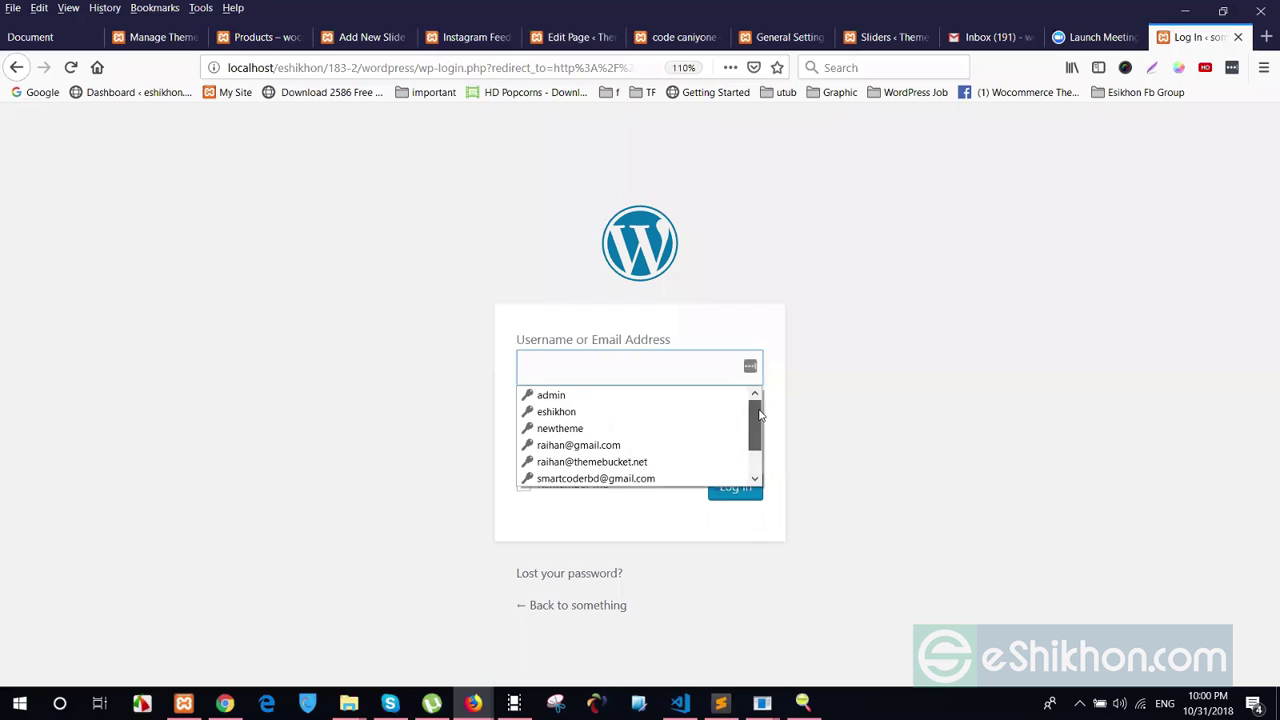
{"action": "left_click", "coordinate": [548, 395]}
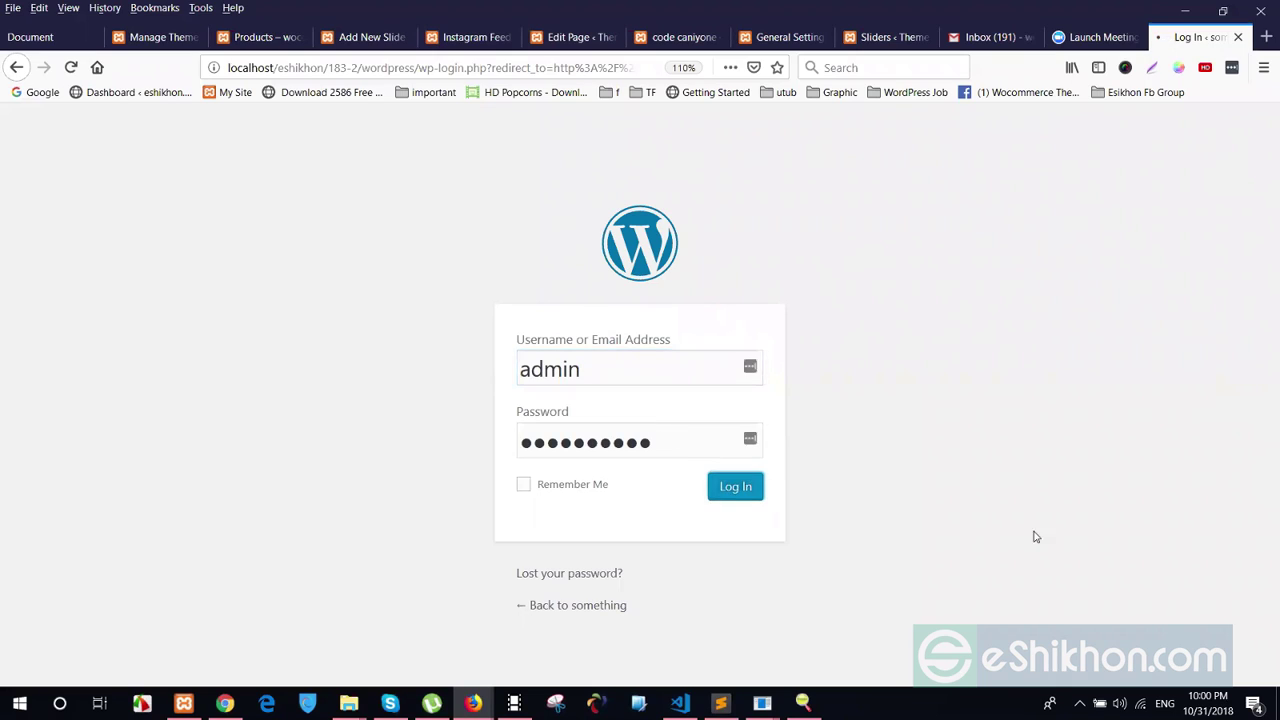
{"action": "key", "text": "Return"}
Choose the other saved account, re-enter its password and log in to the Dashboard
{"action": "left_click", "coordinate": [630, 440]}
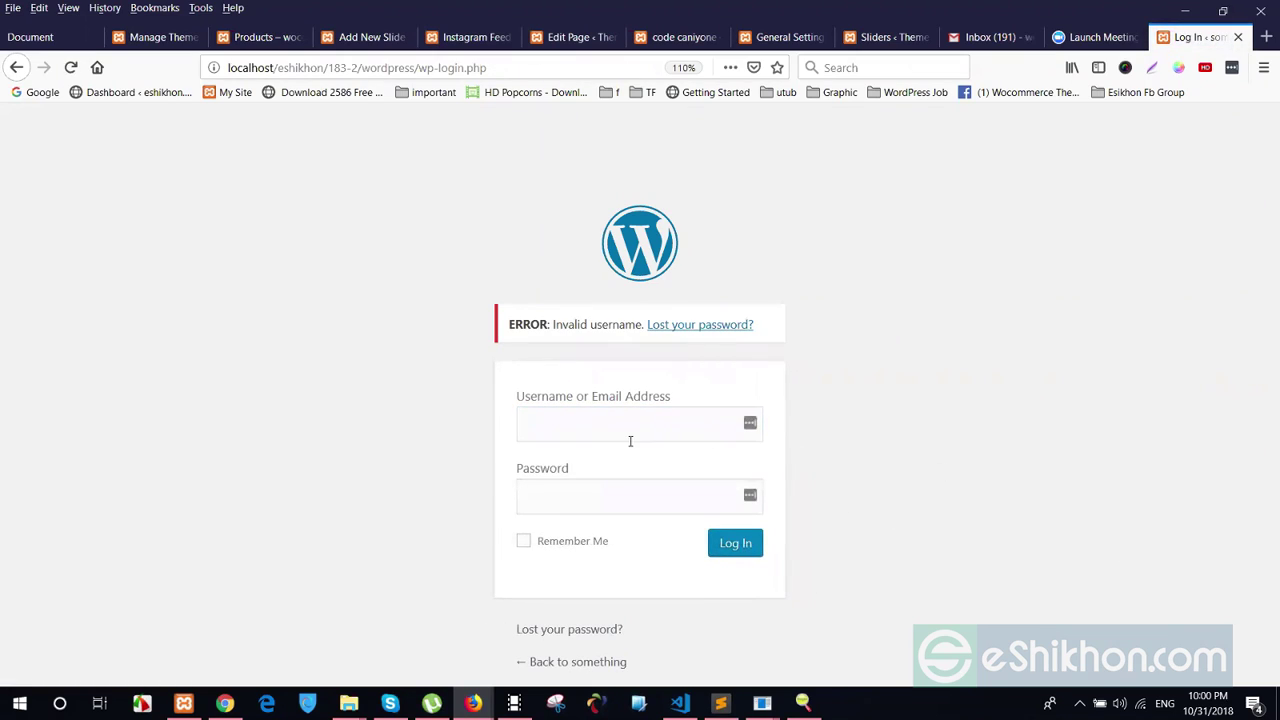
{"action": "left_click", "coordinate": [630, 440]}
{"action": "left_click", "coordinate": [571, 466]}
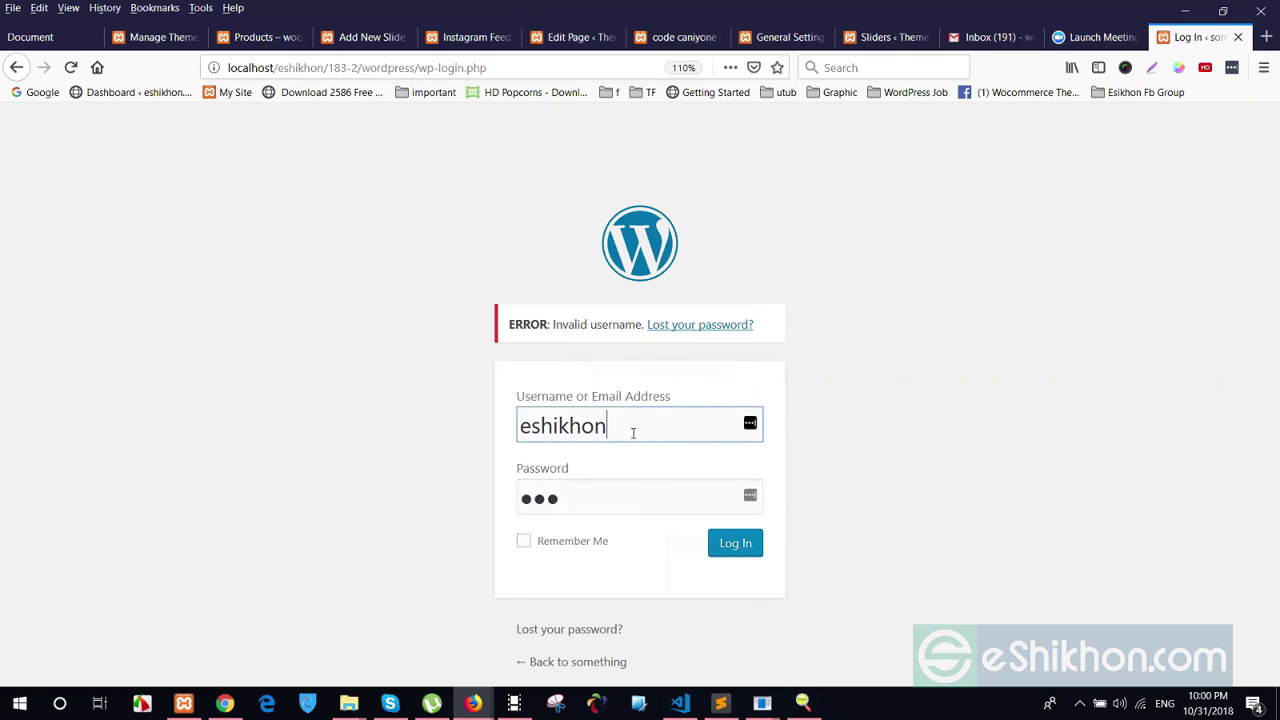
{"action": "double_click", "coordinate": [633, 432]}
{"action": "left_click", "coordinate": [582, 508]}
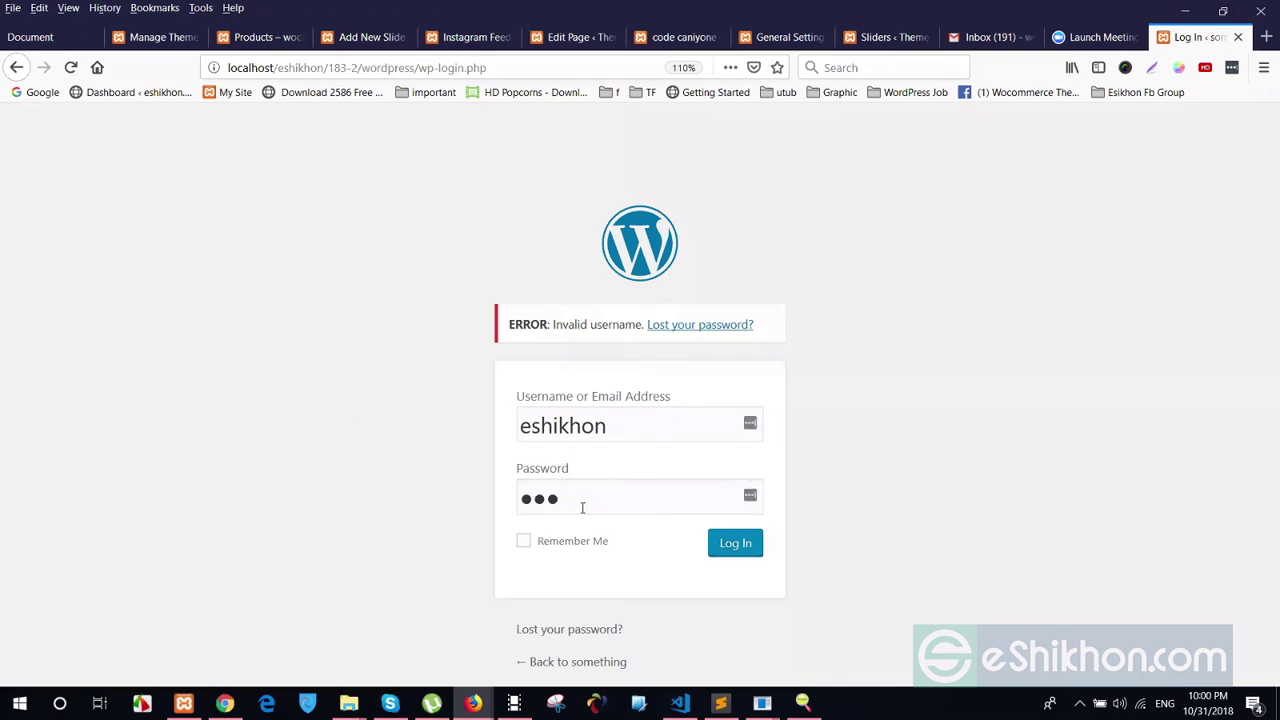
{"action": "double_click", "coordinate": [582, 508]}
{"action": "type", "text": "eshikhon"}
{"action": "left_click", "coordinate": [712, 545]}
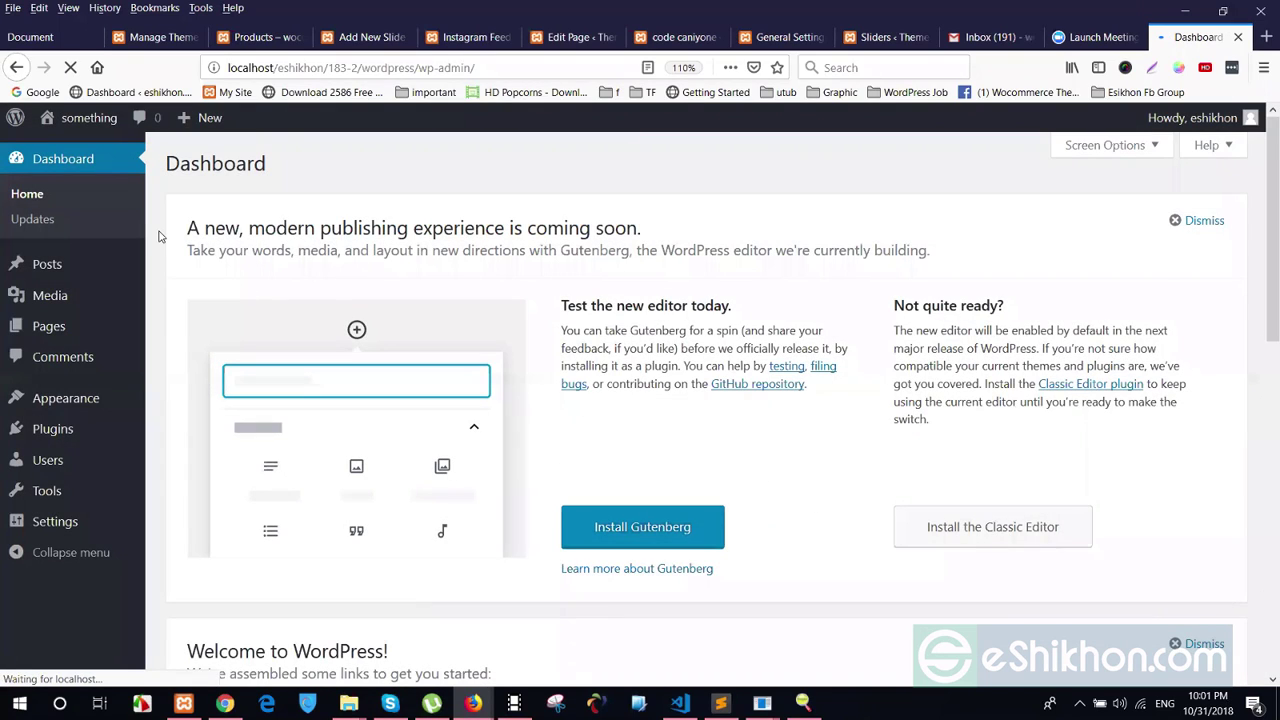
Browse the live site's homepage and cycle through its hero slider
{"action": "left_click", "coordinate": [89, 117]}
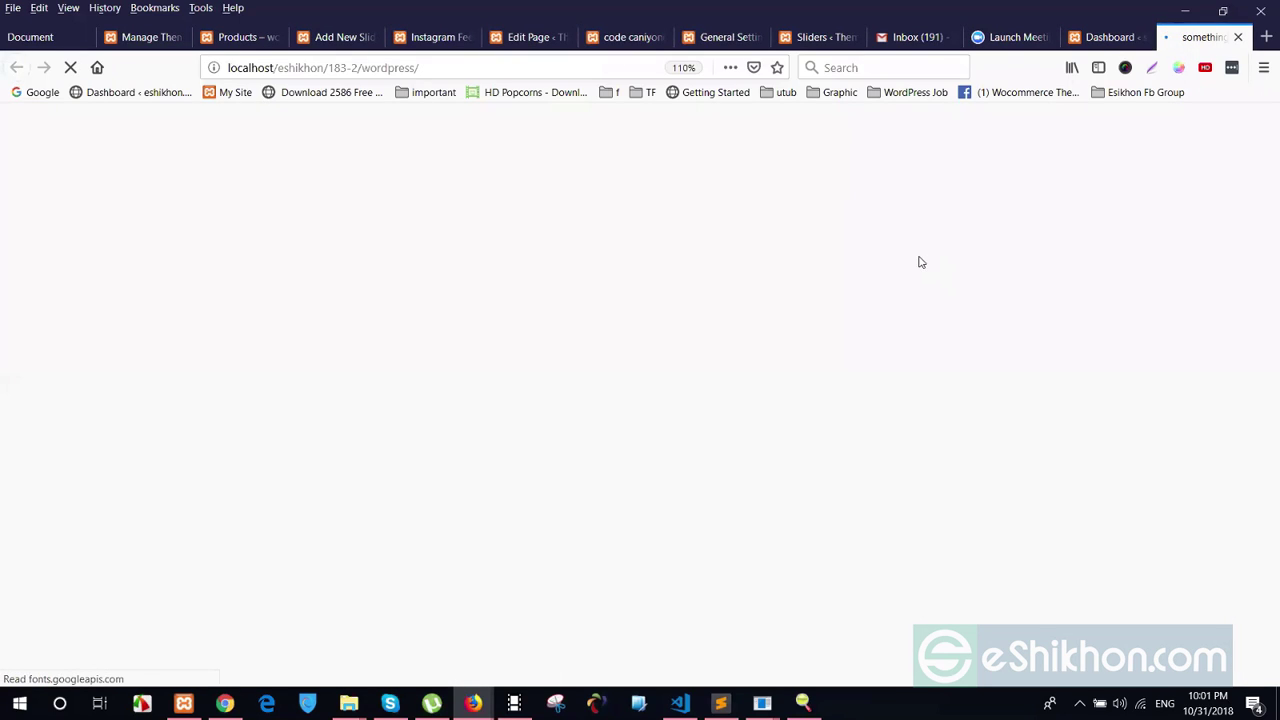
{"action": "scroll", "coordinate": [741, 314], "scroll_direction": "down", "scroll_amount": 3}
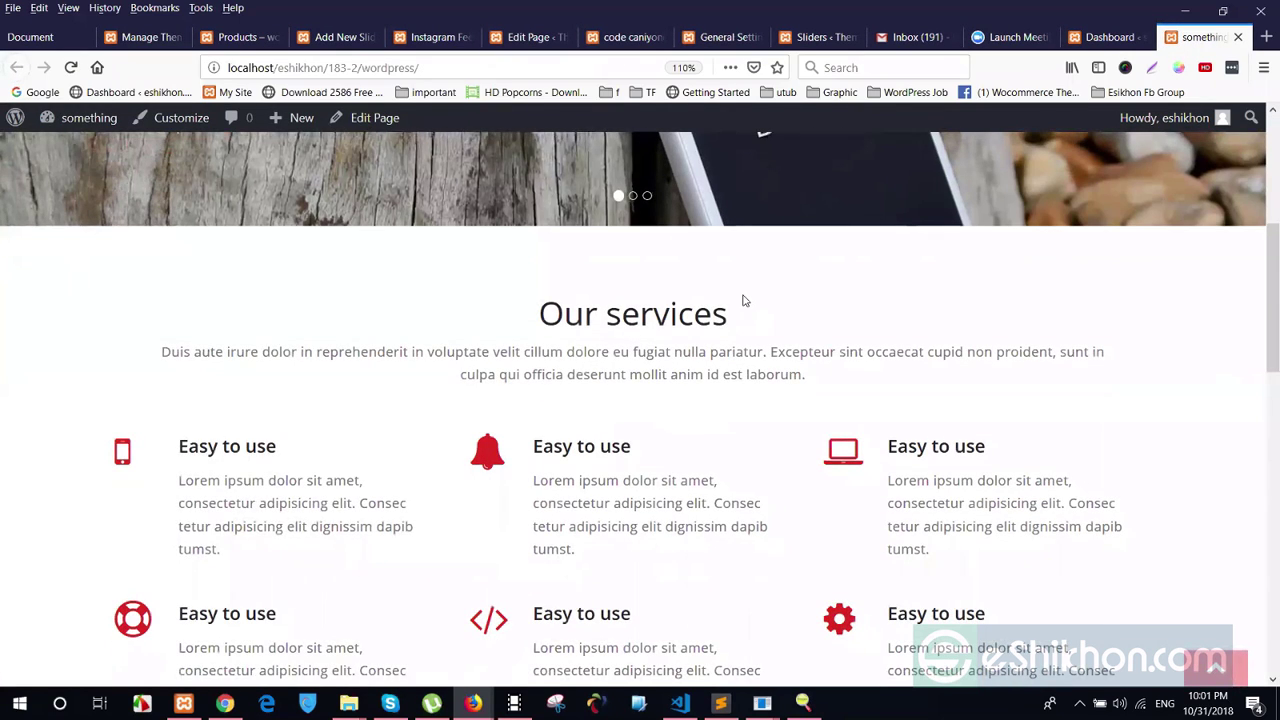
{"action": "scroll", "coordinate": [742, 300], "scroll_direction": "up", "scroll_amount": 5}
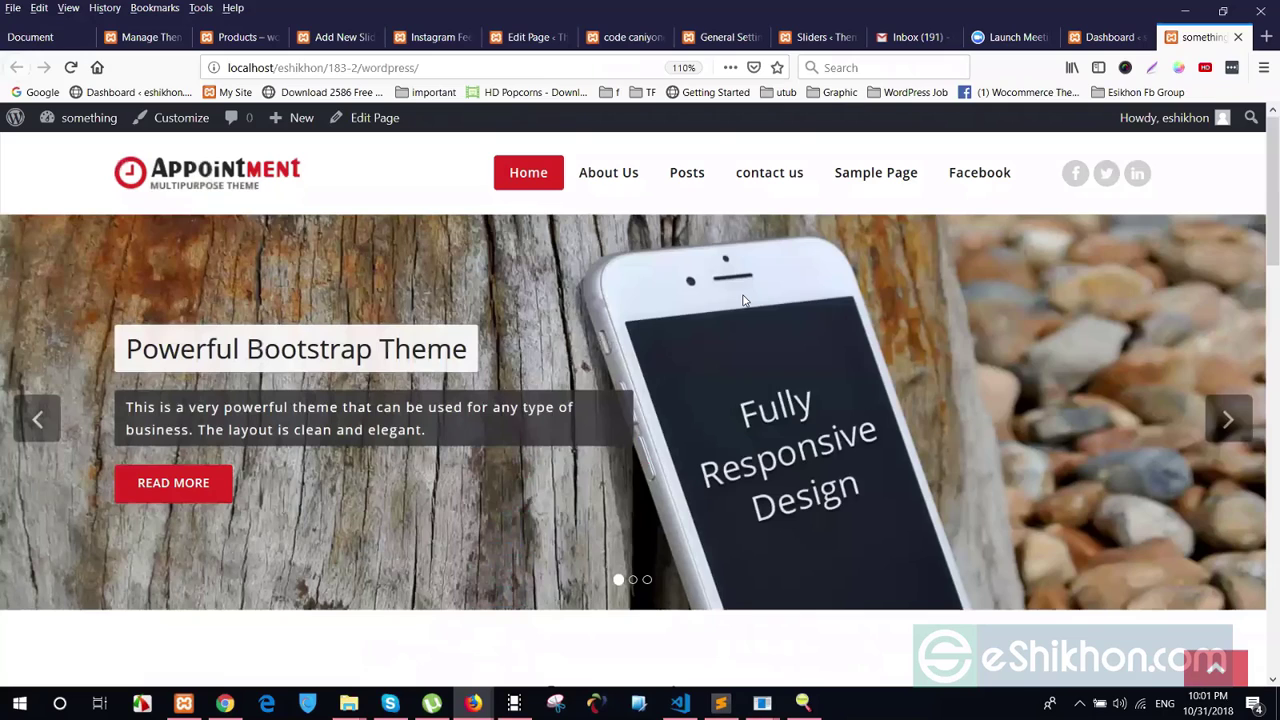
{"action": "scroll", "coordinate": [800, 400], "scroll_direction": "down", "scroll_amount": 15}
{"action": "scroll", "coordinate": [846, 420], "scroll_direction": "up", "scroll_amount": 8}
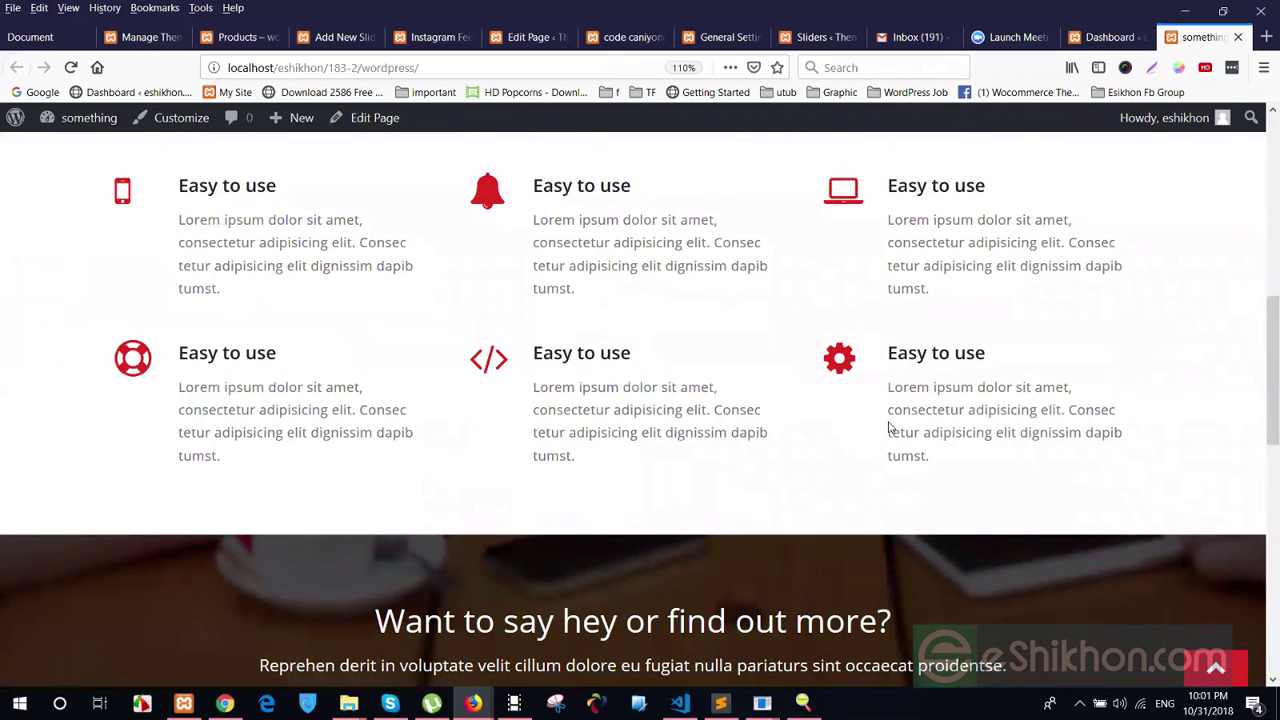
{"action": "scroll", "coordinate": [520, 285], "scroll_direction": "up", "scroll_amount": 4}
{"action": "scroll", "coordinate": [532, 240], "scroll_direction": "up", "scroll_amount": 2}
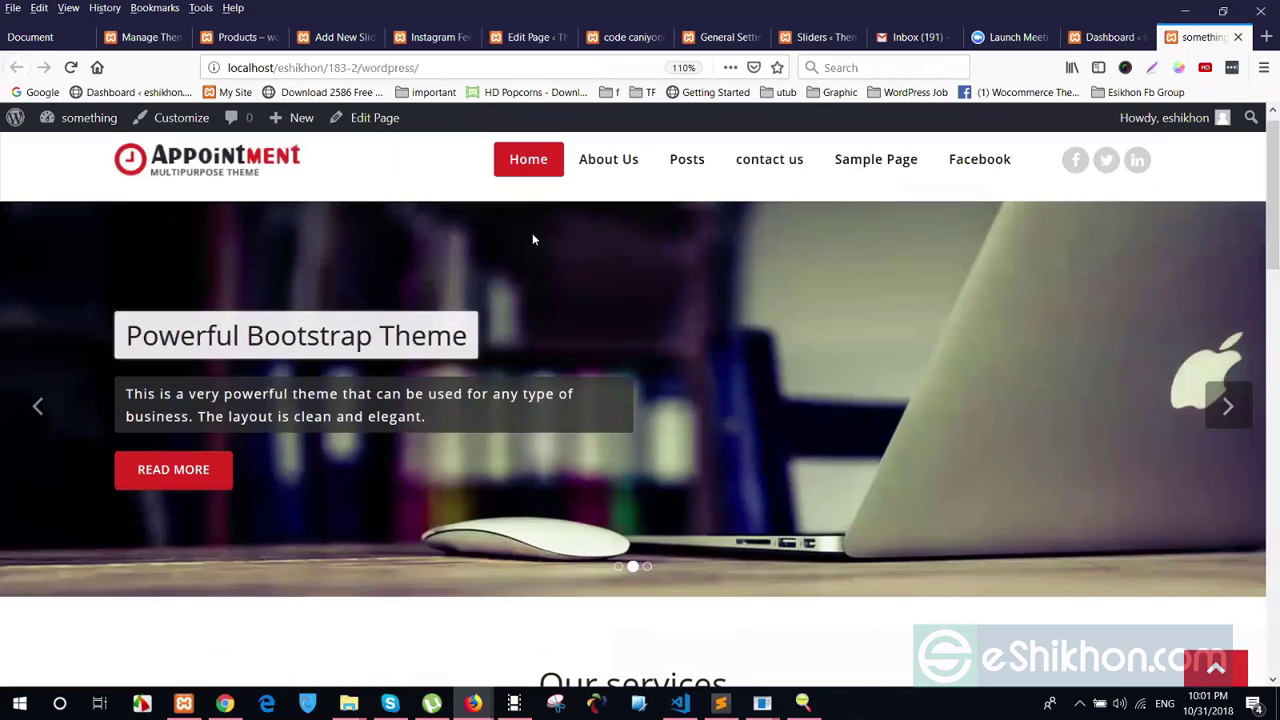
{"action": "scroll", "coordinate": [400, 320], "scroll_direction": "up", "scroll_amount": 1}
{"action": "left_click", "coordinate": [43, 428]}
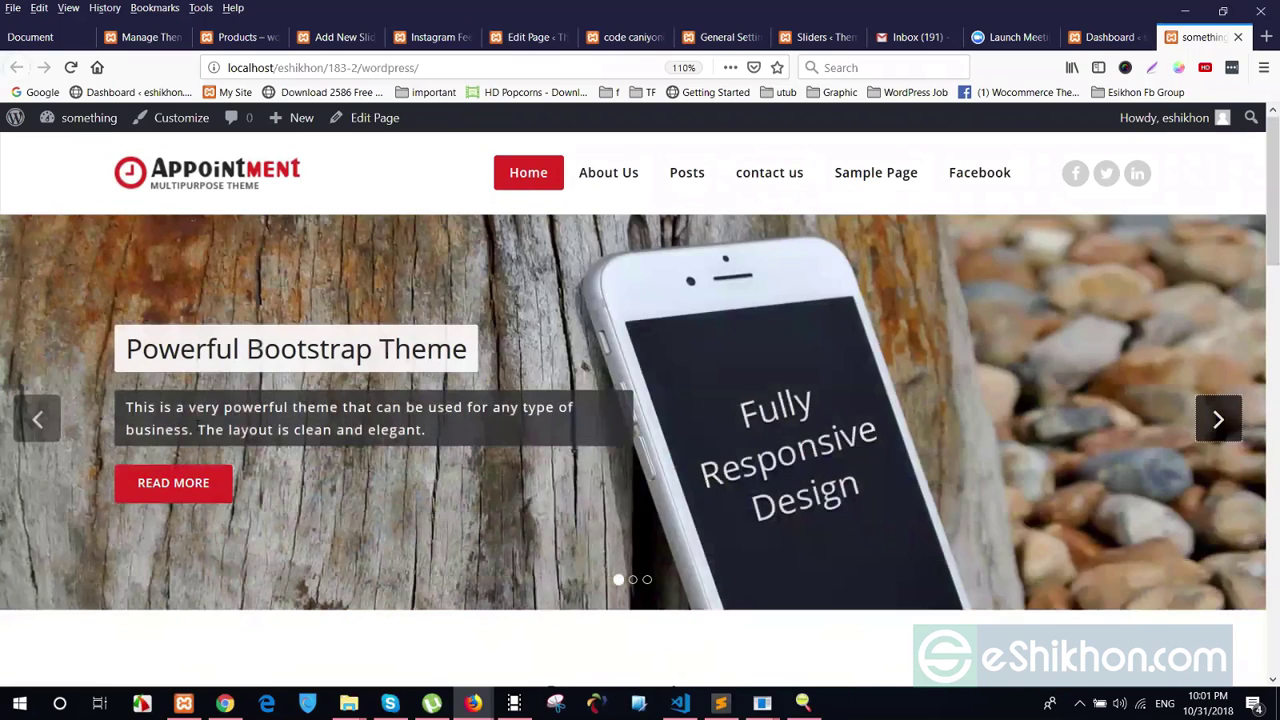
{"action": "left_click", "coordinate": [42, 412]}
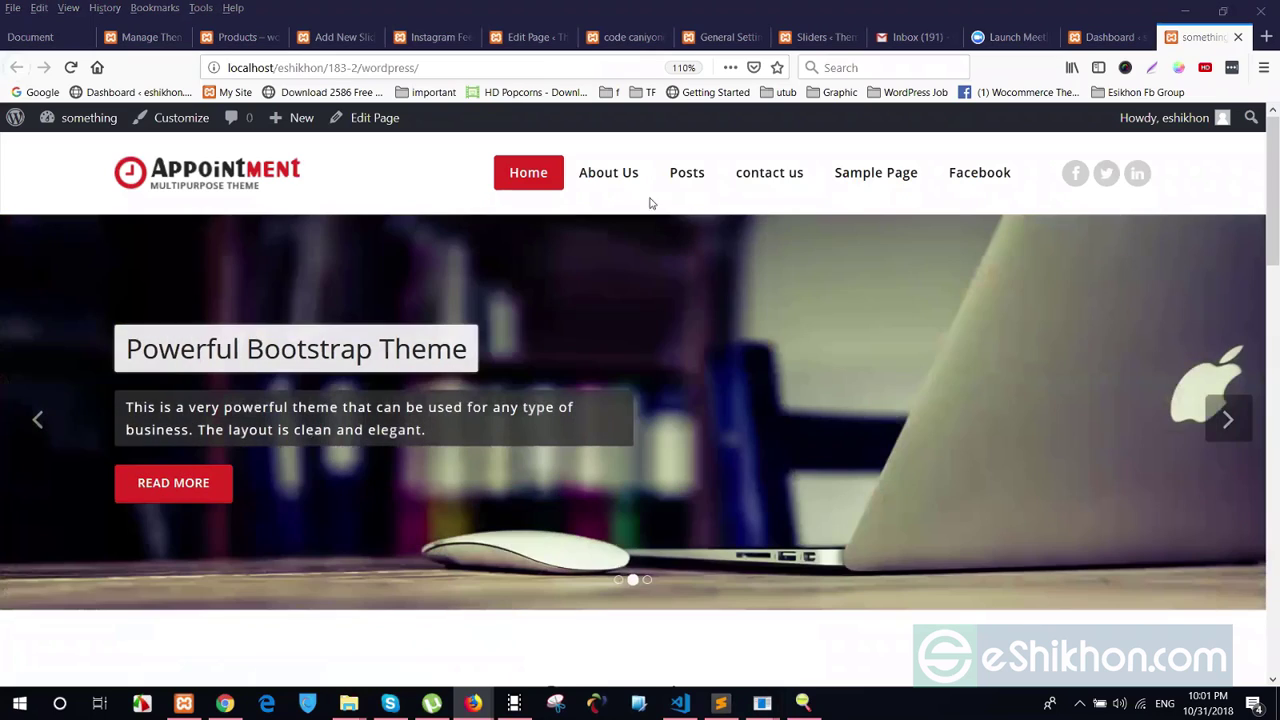
{"action": "mouse_move", "coordinate": [696, 190]}
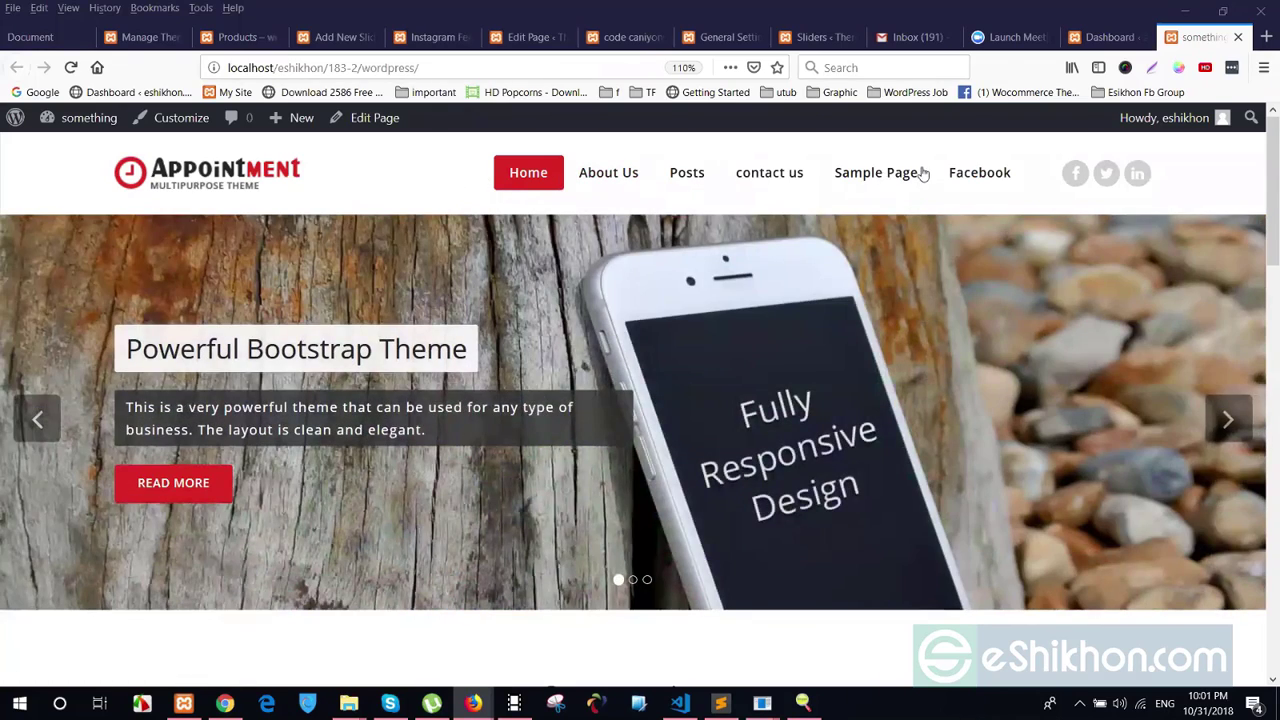
{"action": "mouse_move", "coordinate": [623, 177]}
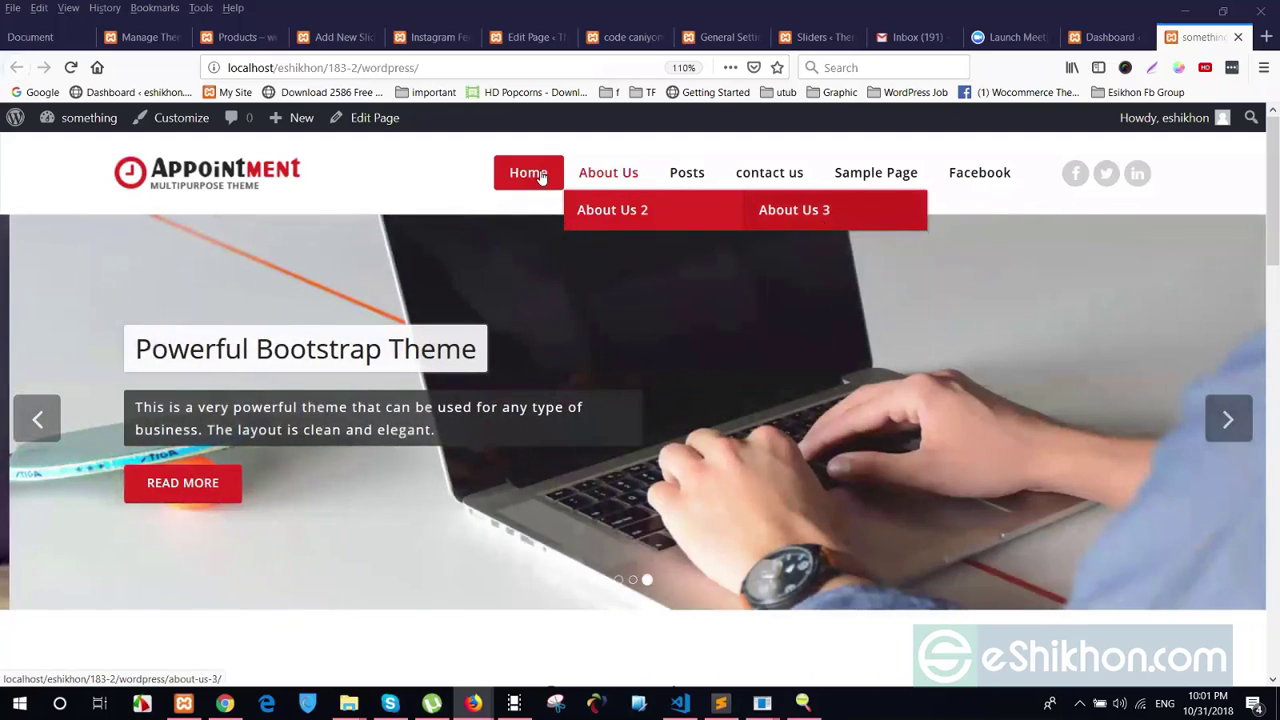
{"action": "scroll", "coordinate": [530, 362], "scroll_direction": "down", "scroll_amount": 5}
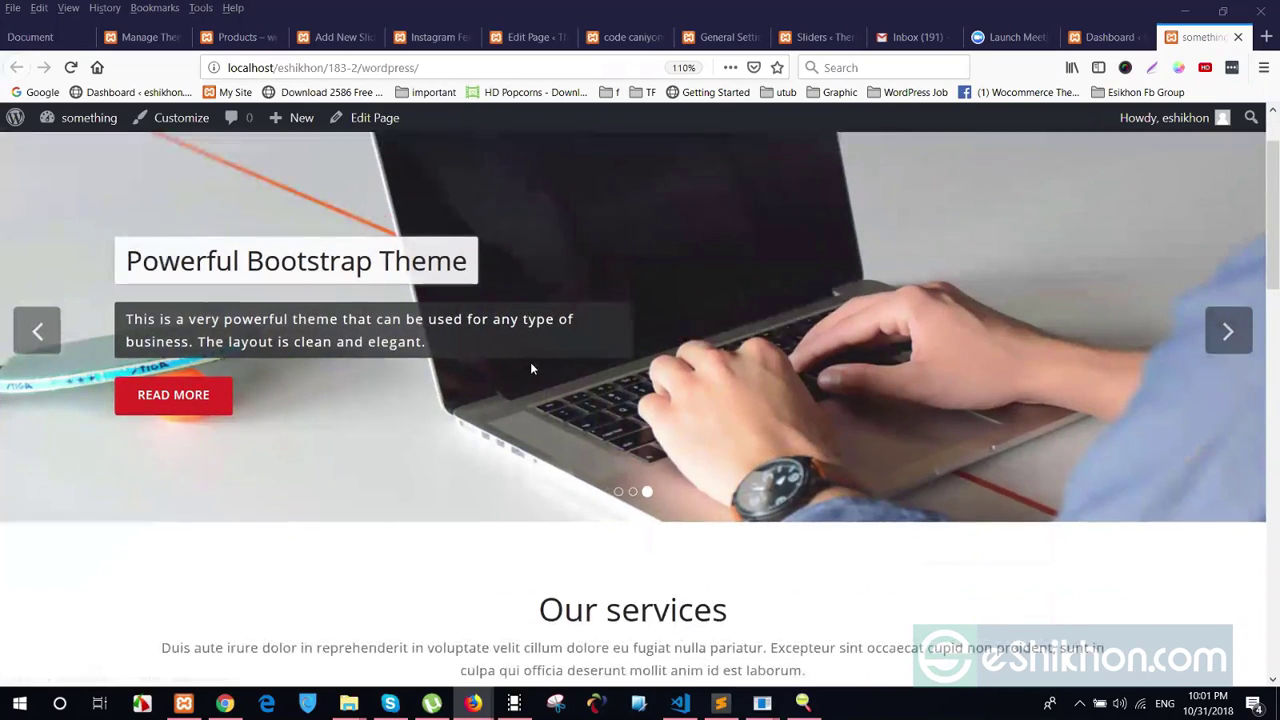
{"action": "scroll", "coordinate": [694, 189], "scroll_direction": "up", "scroll_amount": 5}
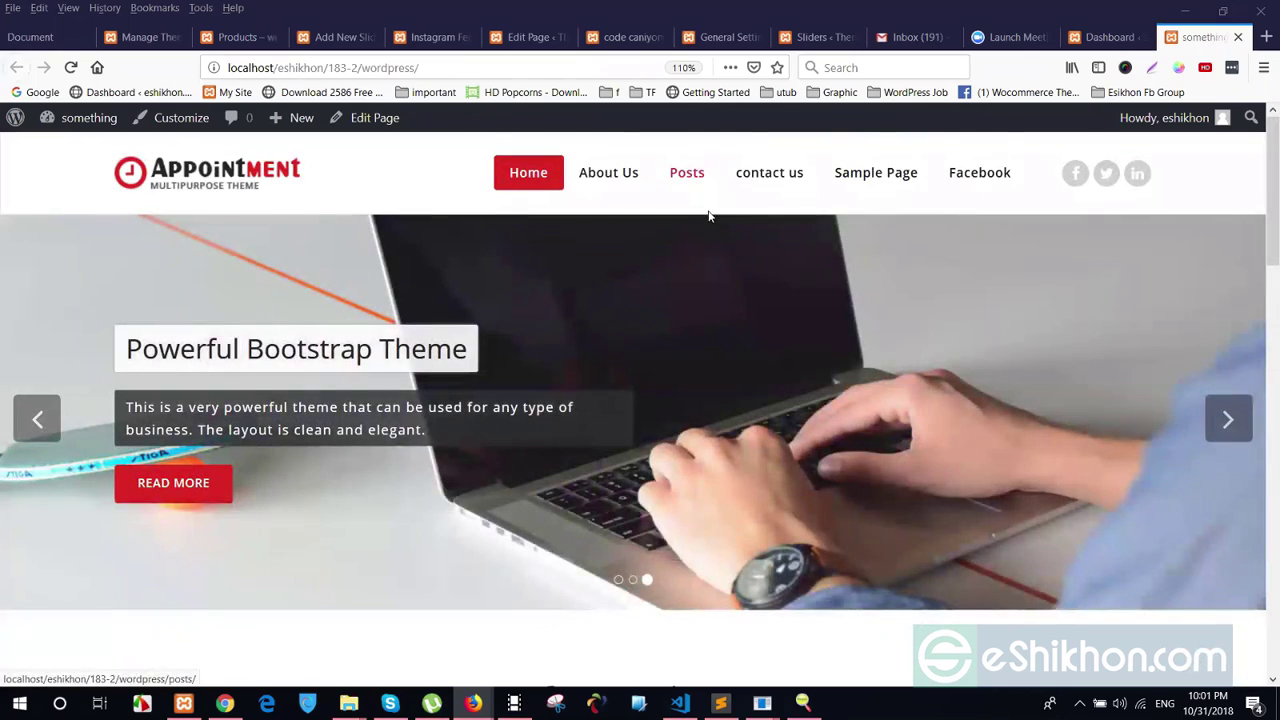
Look through the site's Posts page
{"action": "left_click", "coordinate": [690, 178]}
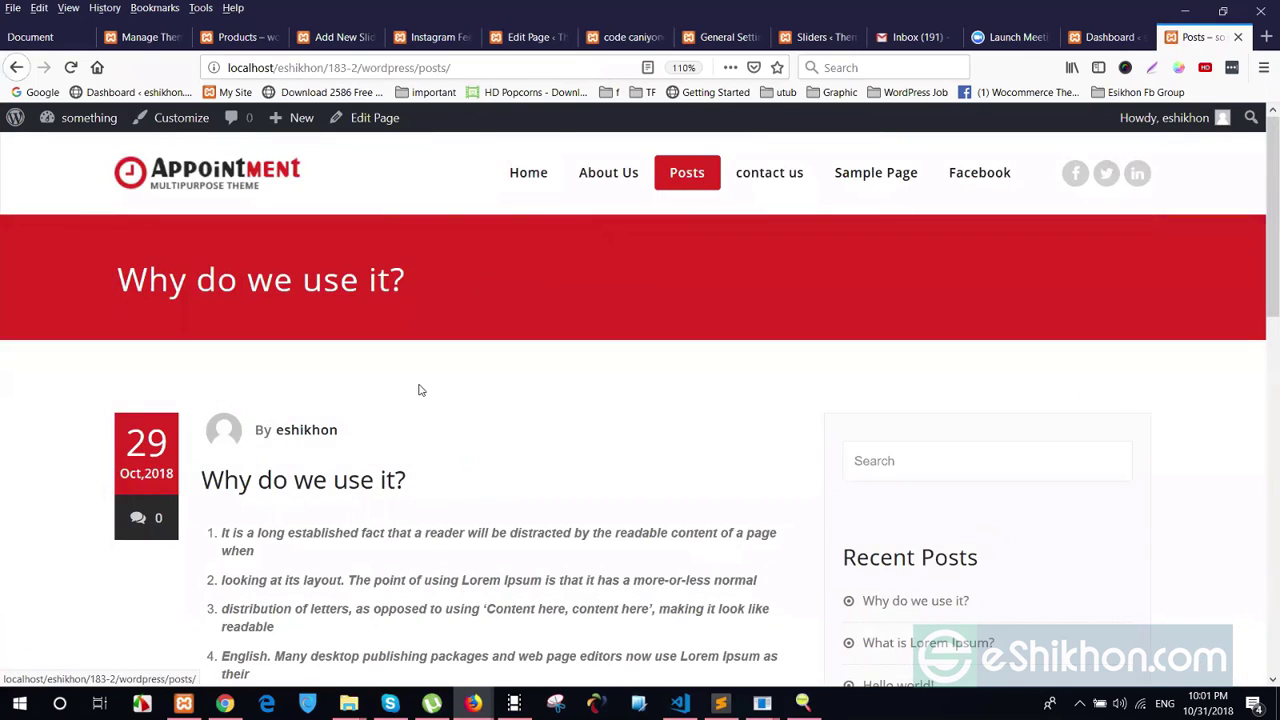
{"action": "scroll", "coordinate": [308, 348], "scroll_direction": "down", "scroll_amount": 3}
{"action": "scroll", "coordinate": [300, 340], "scroll_direction": "down", "scroll_amount": 6}
{"action": "scroll", "coordinate": [271, 343], "scroll_direction": "up", "scroll_amount": 4}
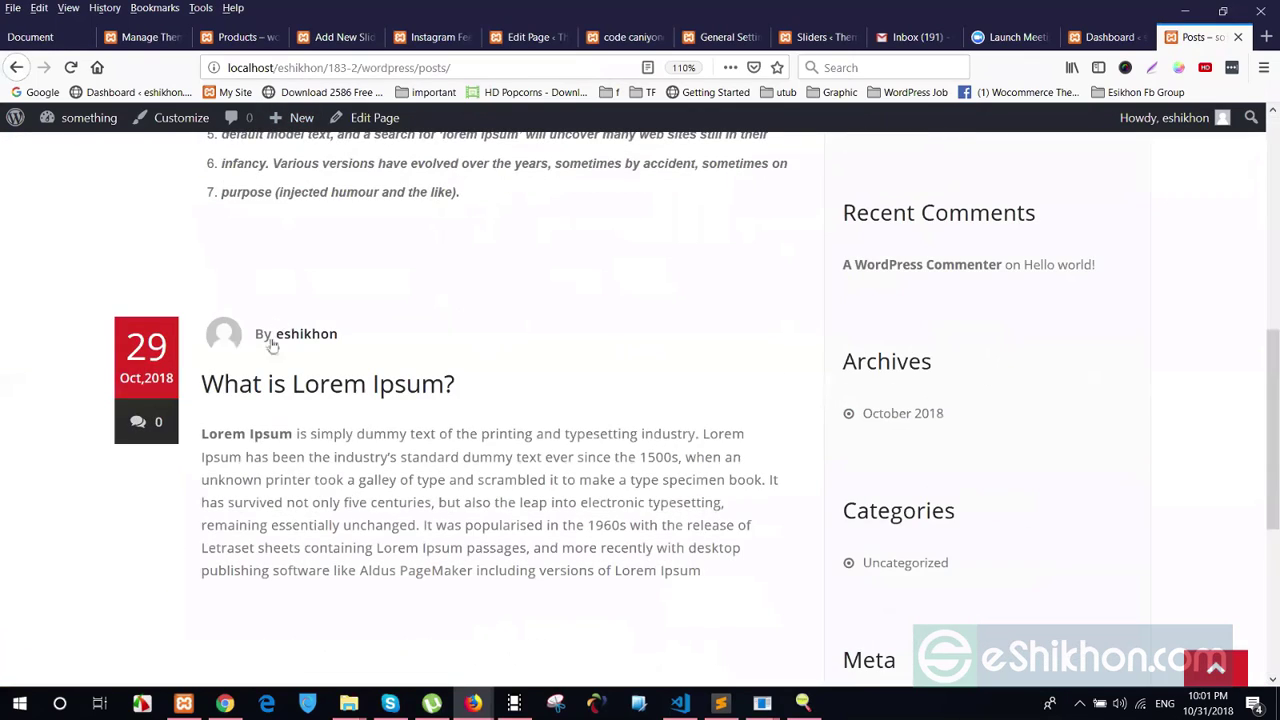
{"action": "scroll", "coordinate": [734, 230], "scroll_direction": "up", "scroll_amount": 4}
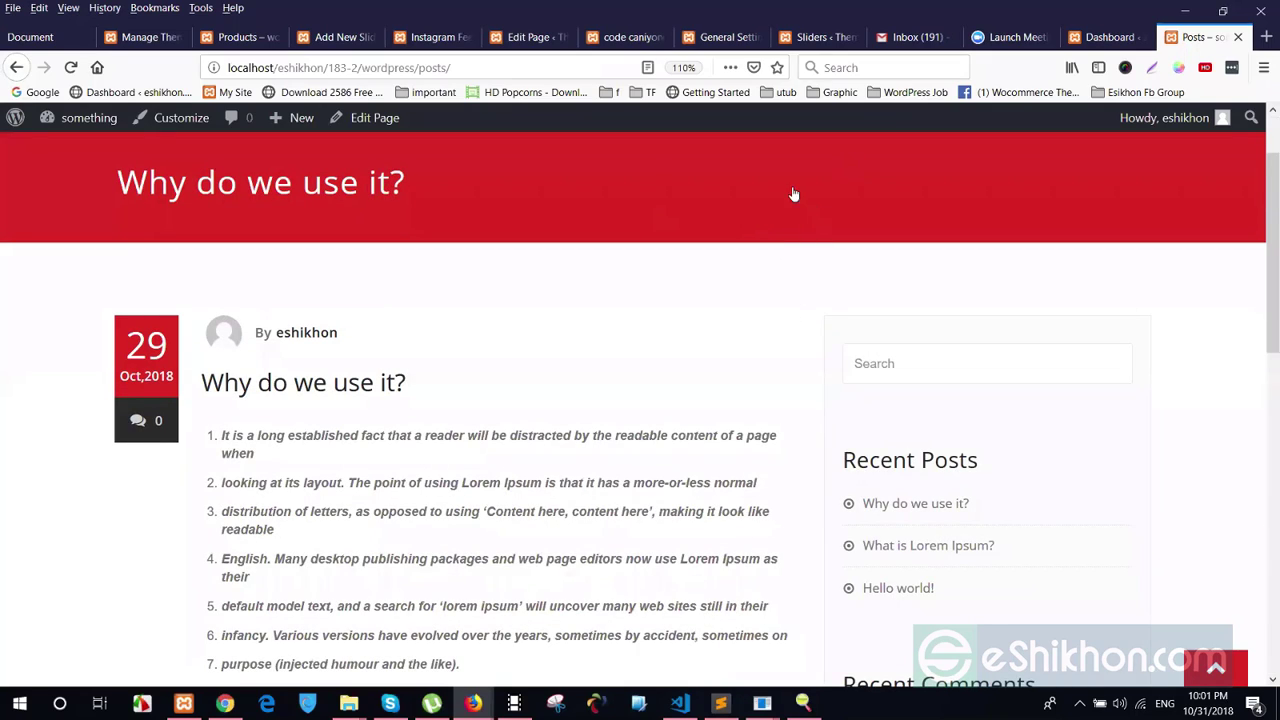
{"action": "scroll", "coordinate": [791, 194], "scroll_direction": "up", "scroll_amount": 2}
Read the About Us page's opening paragraph, then switch back to the admin tab
{"action": "left_click", "coordinate": [615, 175]}
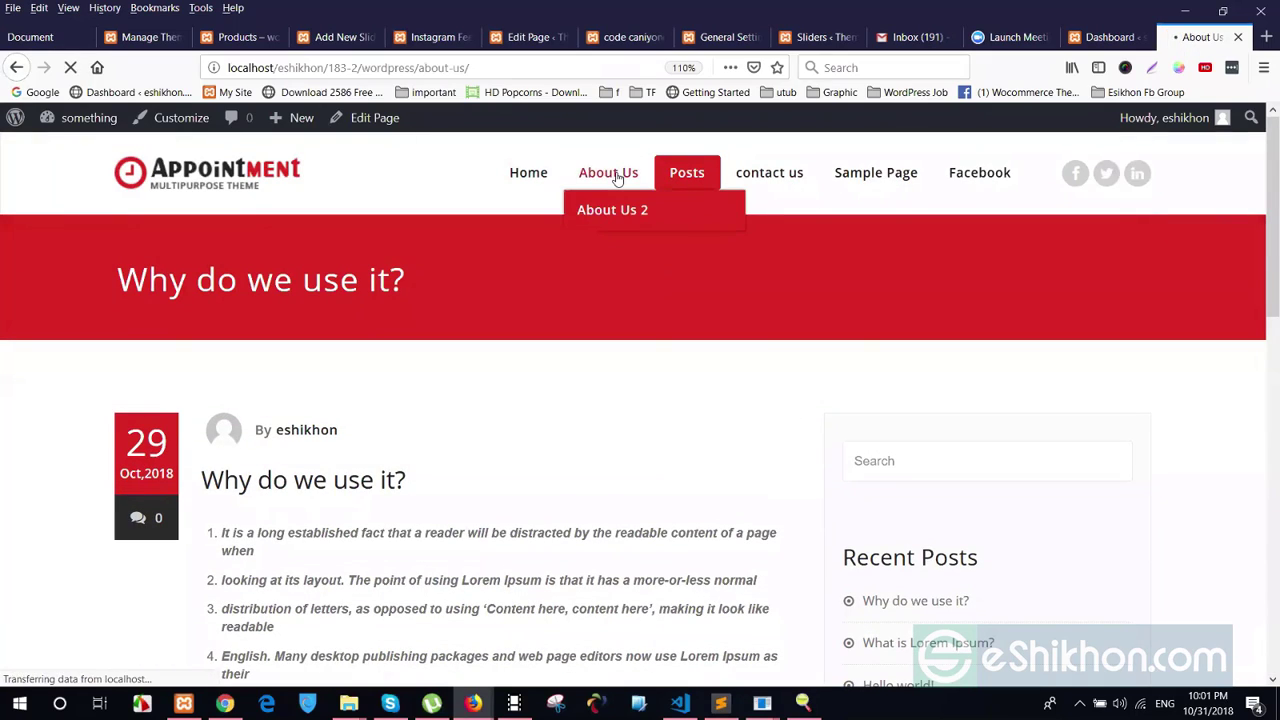
{"action": "left_click_drag", "start_coordinate": [117, 424], "coordinate": [643, 551]}
{"action": "left_click", "coordinate": [98, 451]}
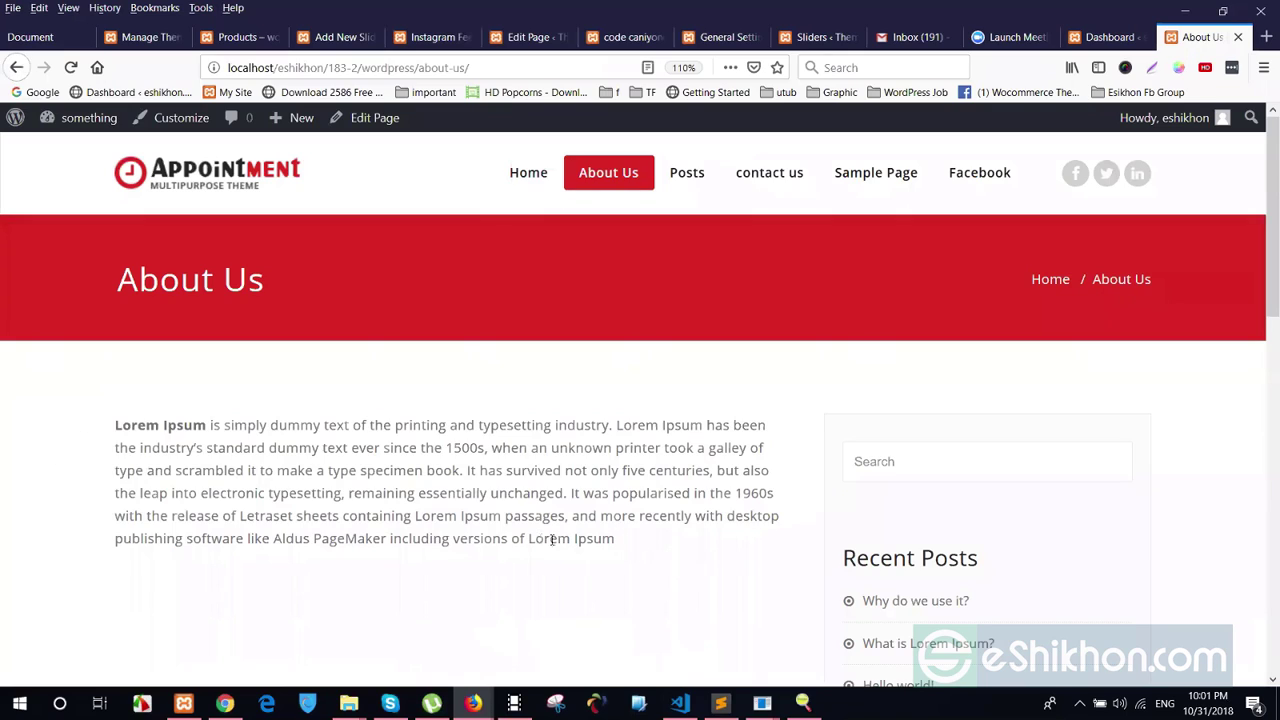
{"action": "left_click", "coordinate": [1108, 37]}
Open the About Us page for editing from the Pages list
{"action": "left_click", "coordinate": [61, 330]}
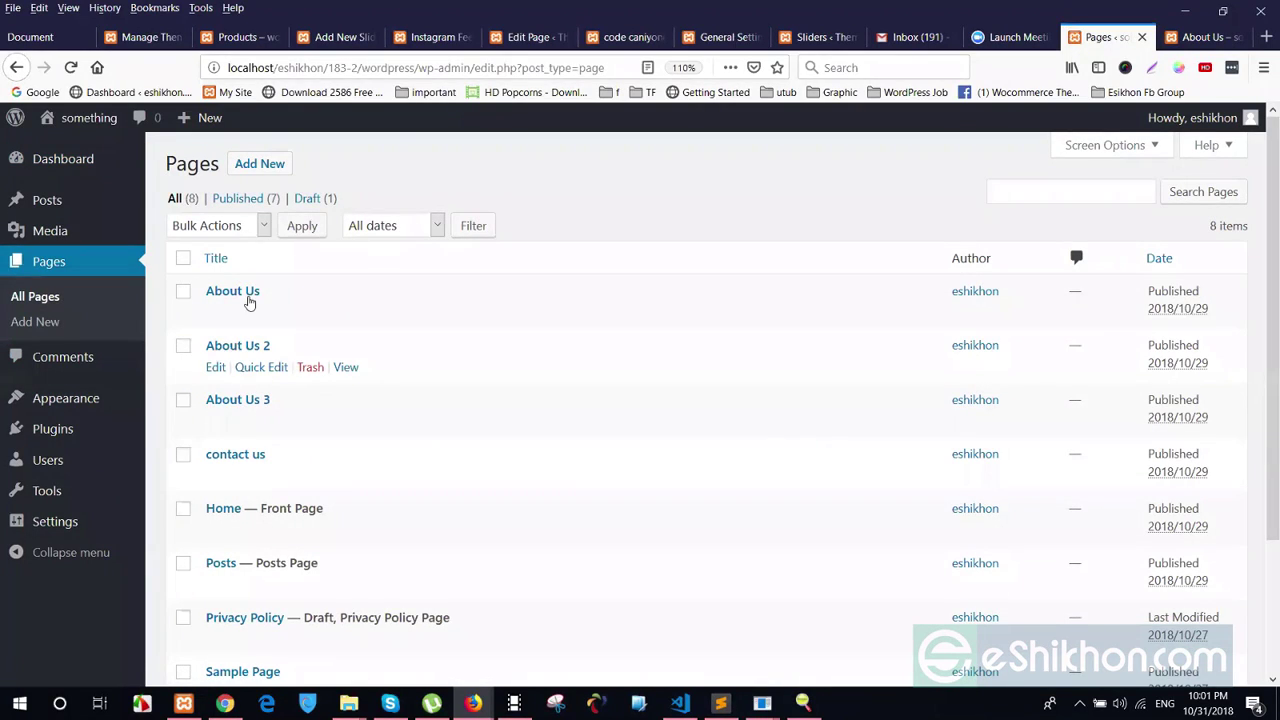
{"action": "left_click", "coordinate": [250, 291]}
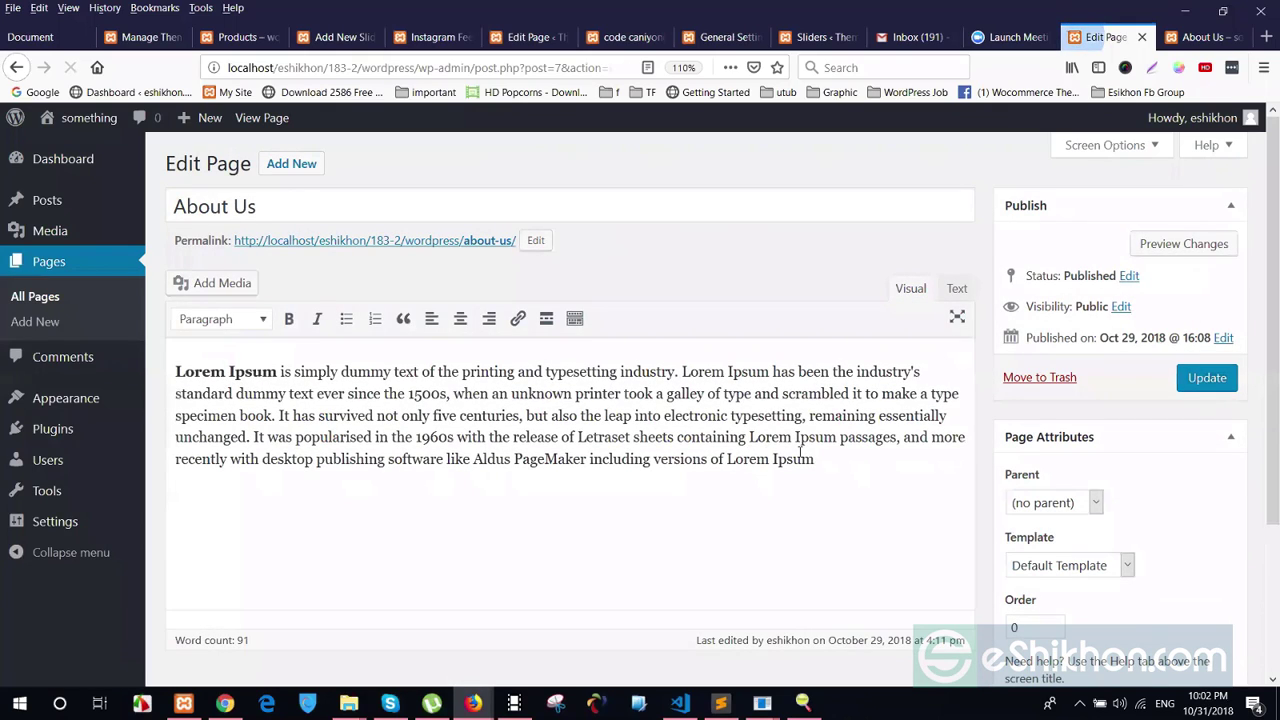
{"action": "left_click_drag", "start_coordinate": [814, 459], "coordinate": [317, 393]}
{"action": "left_click", "coordinate": [294, 339]}
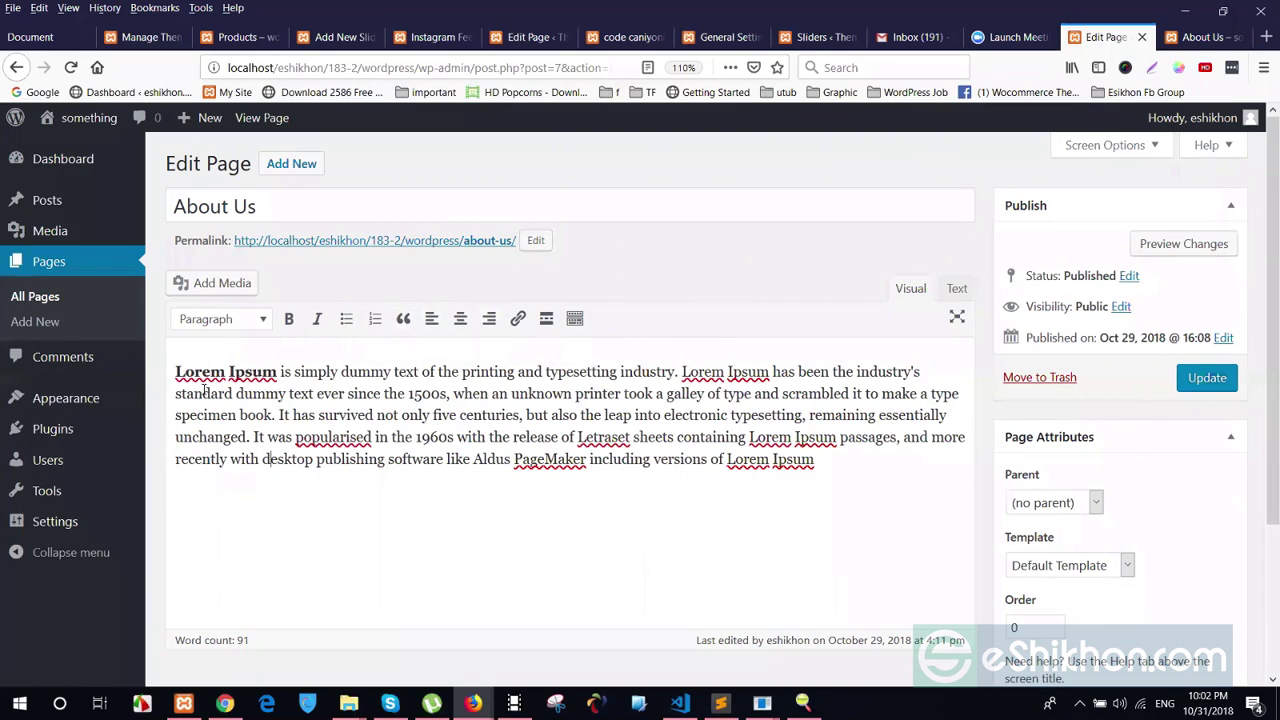
Highlight the Lorem Ipsum paragraph, then switch to the published About Us tab
{"action": "left_click_drag", "start_coordinate": [174, 372], "coordinate": [839, 476]}
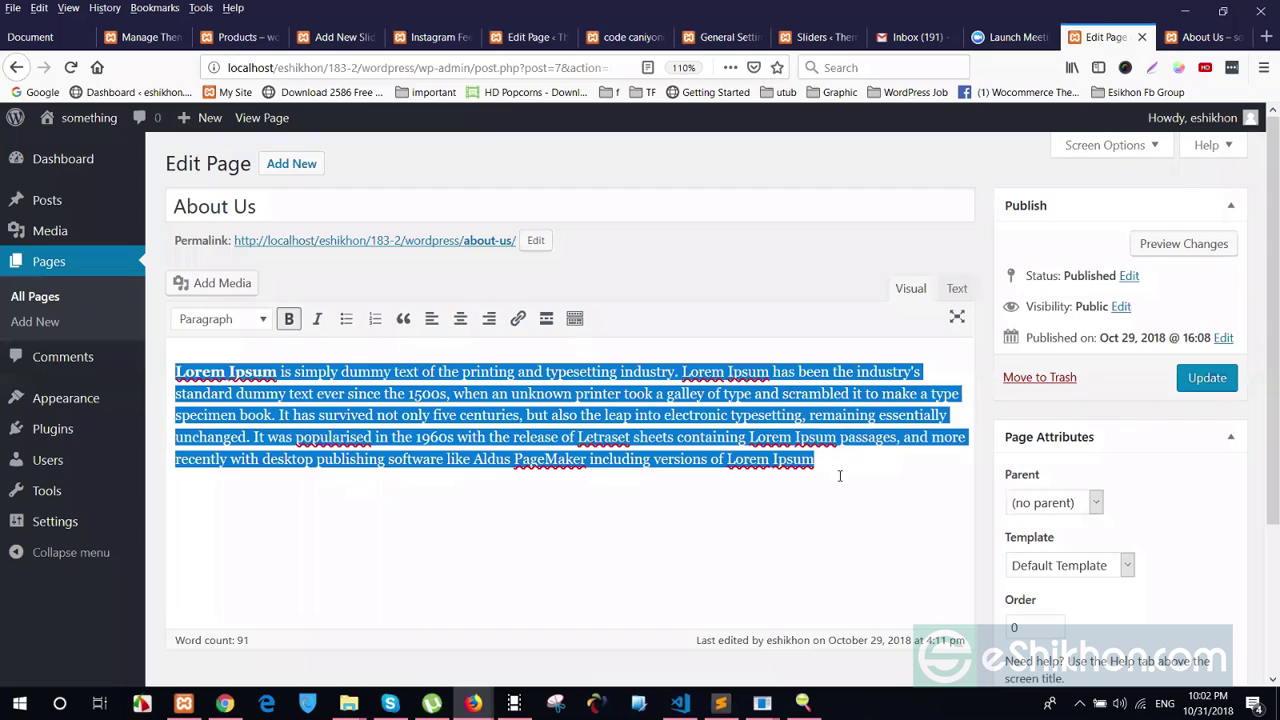
{"action": "left_click", "coordinate": [679, 437]}
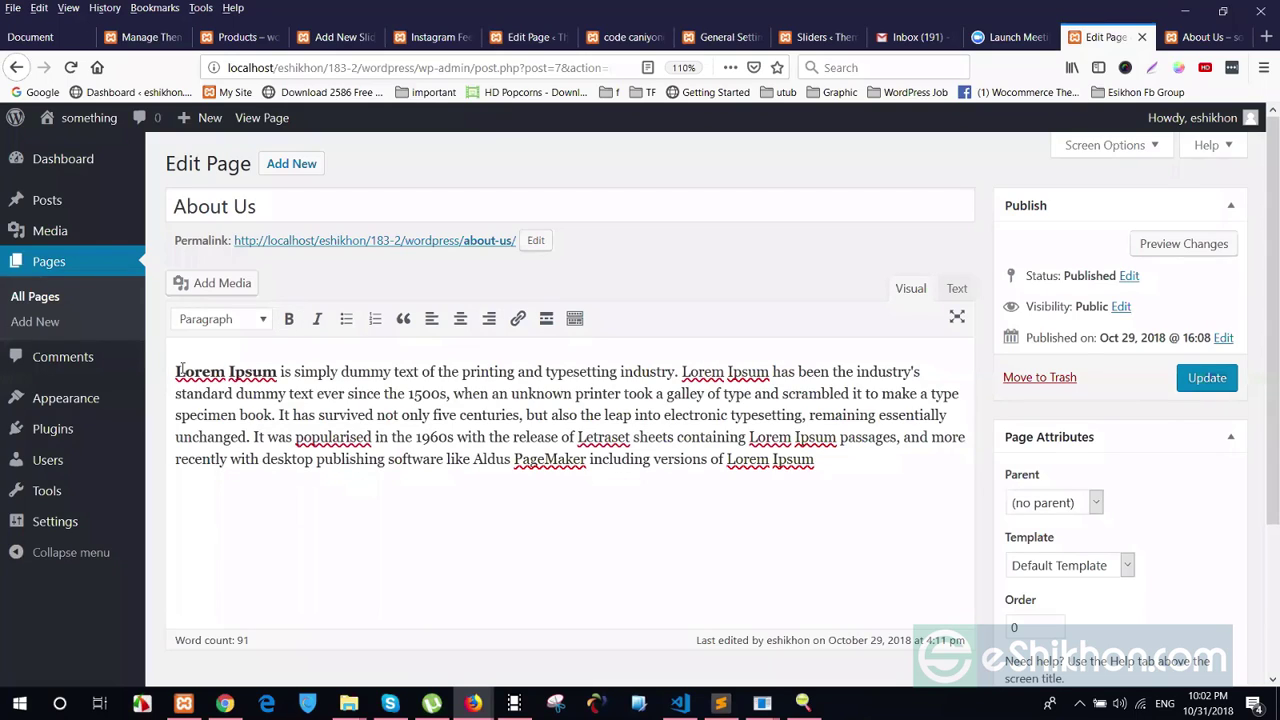
{"action": "key", "text": "ctrl+Tab"}
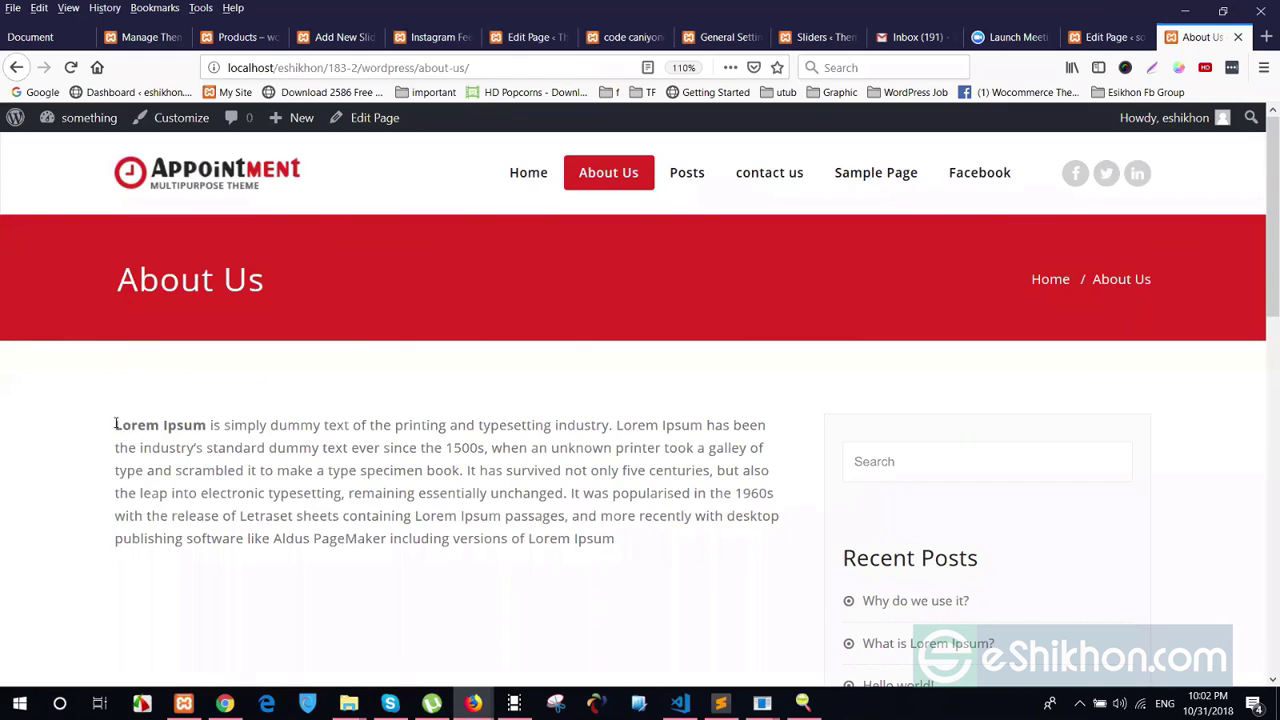
{"action": "left_click_drag", "start_coordinate": [259, 441], "coordinate": [671, 557]}
{"action": "left_click", "coordinate": [282, 496]}
{"action": "left_click_drag", "start_coordinate": [160, 452], "coordinate": [646, 540]}
{"action": "left_click", "coordinate": [651, 551]}
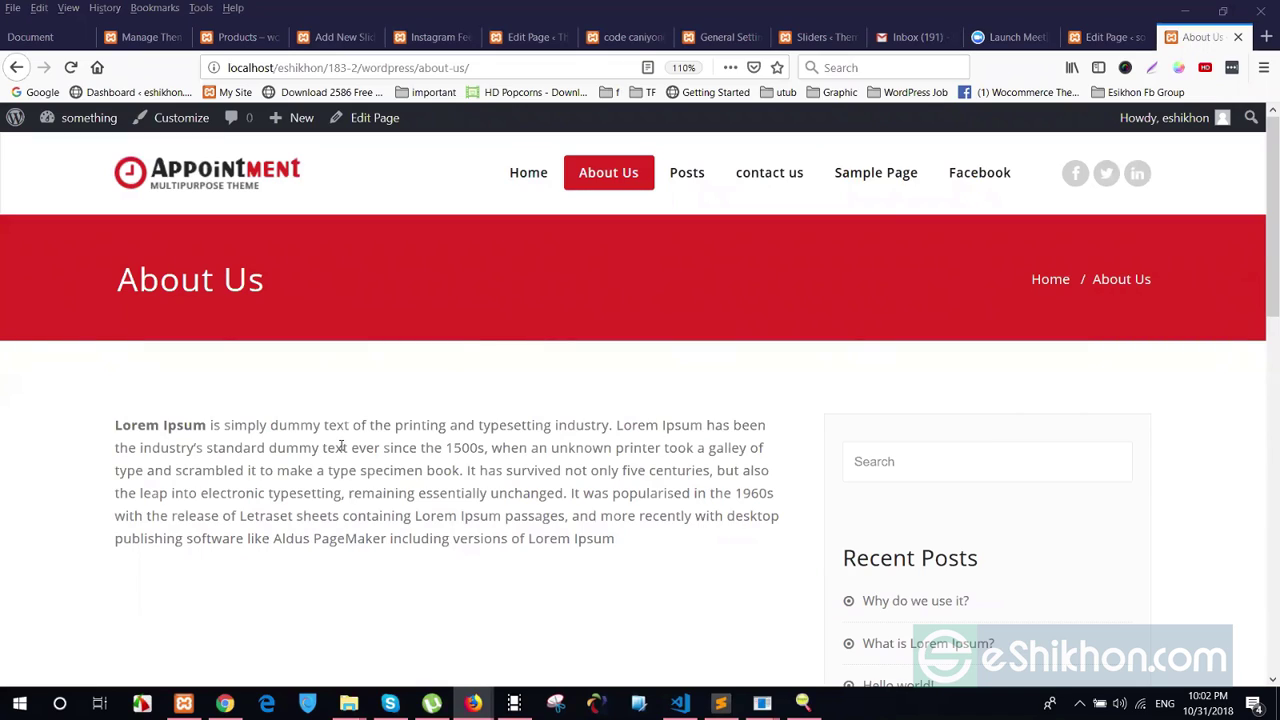
{"action": "left_click_drag", "start_coordinate": [115, 424], "coordinate": [288, 425]}
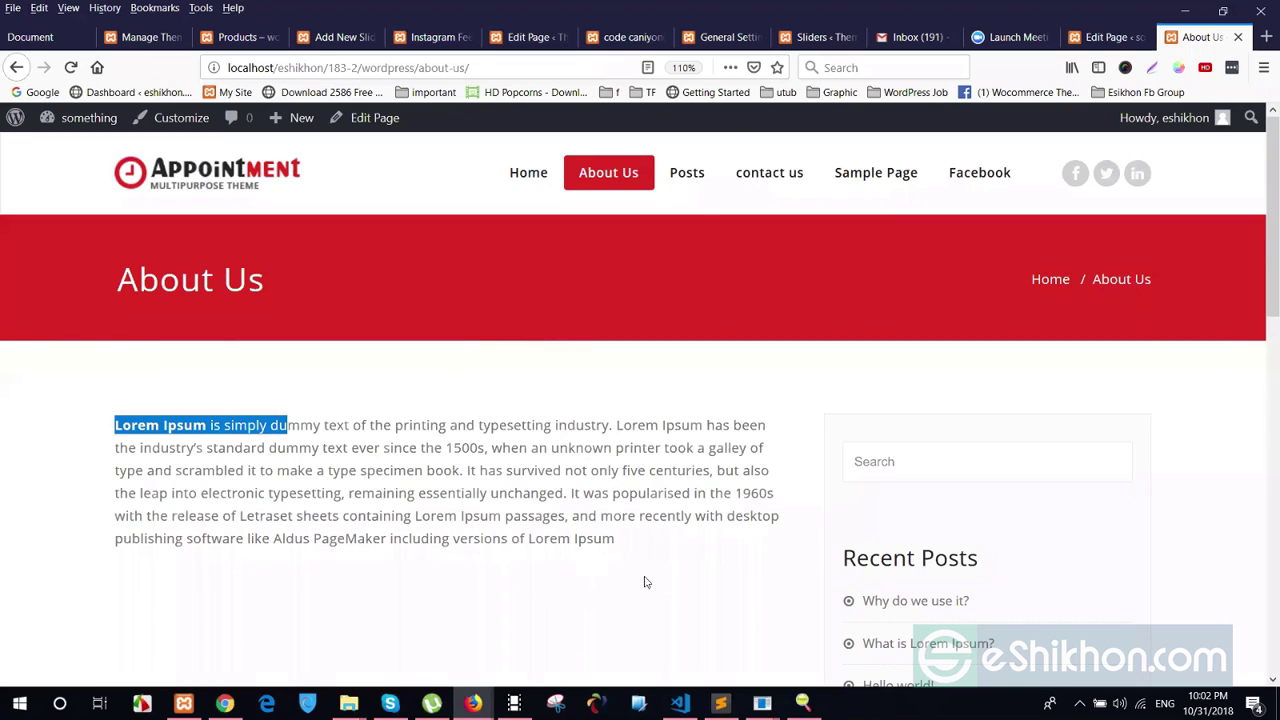
{"action": "left_click_drag", "start_coordinate": [643, 583], "coordinate": [189, 468]}
{"action": "left_click", "coordinate": [248, 538]}
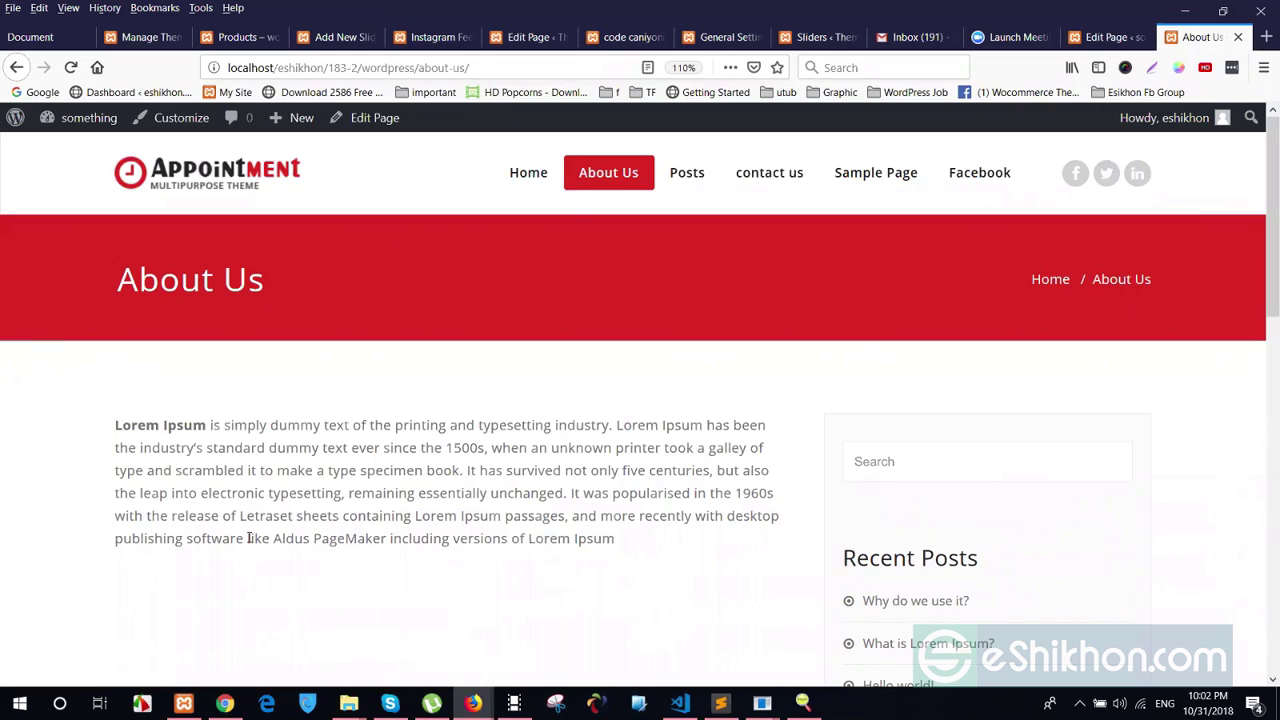
{"action": "left_click_drag", "start_coordinate": [296, 470], "coordinate": [606, 591]}
{"action": "left_click", "coordinate": [581, 578]}
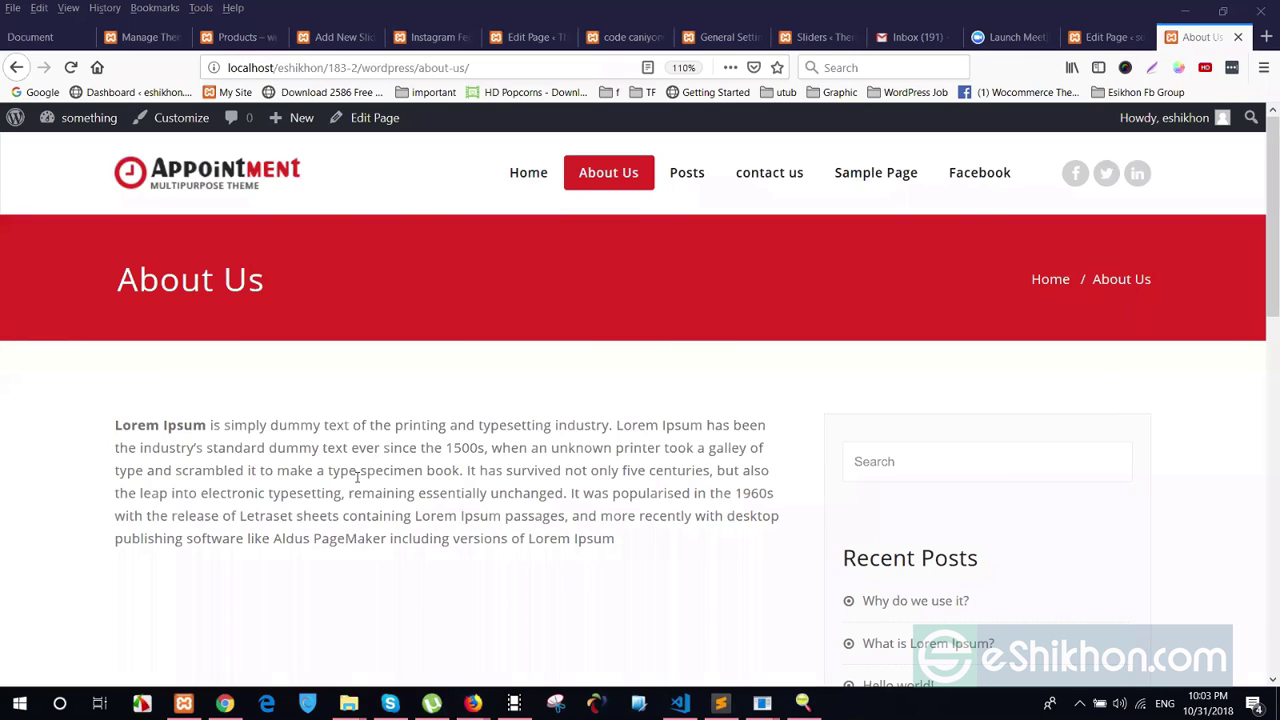
View and close the About Us Page Info window, then bring up Inspect Element
{"action": "right_click", "coordinate": [309, 465]}
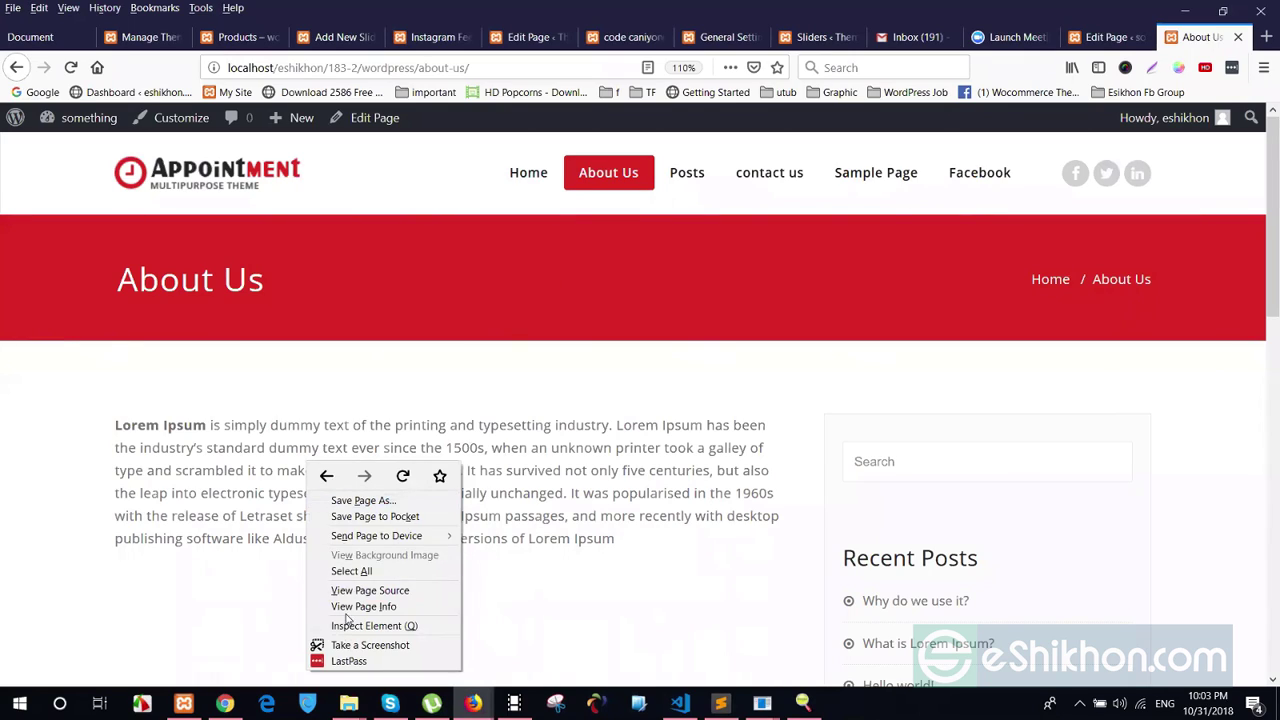
{"action": "left_click", "coordinate": [348, 608]}
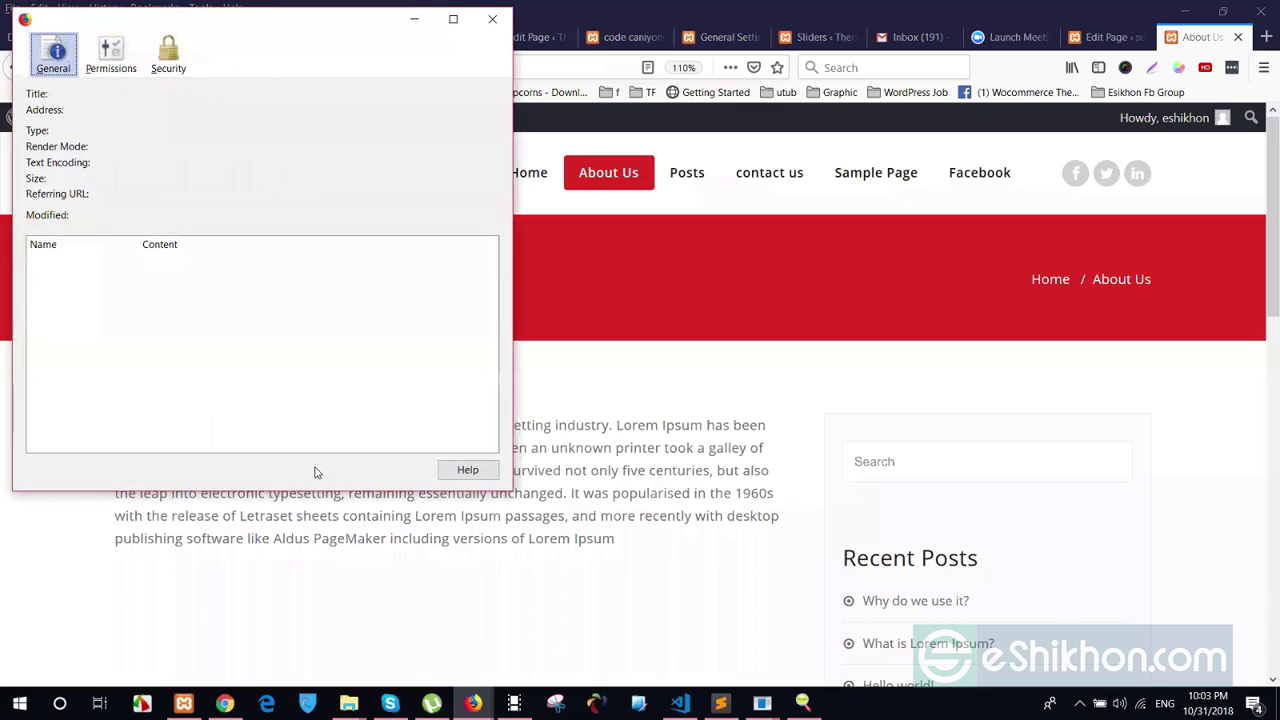
{"action": "left_click", "coordinate": [492, 19]}
{"action": "right_click", "coordinate": [332, 512]}
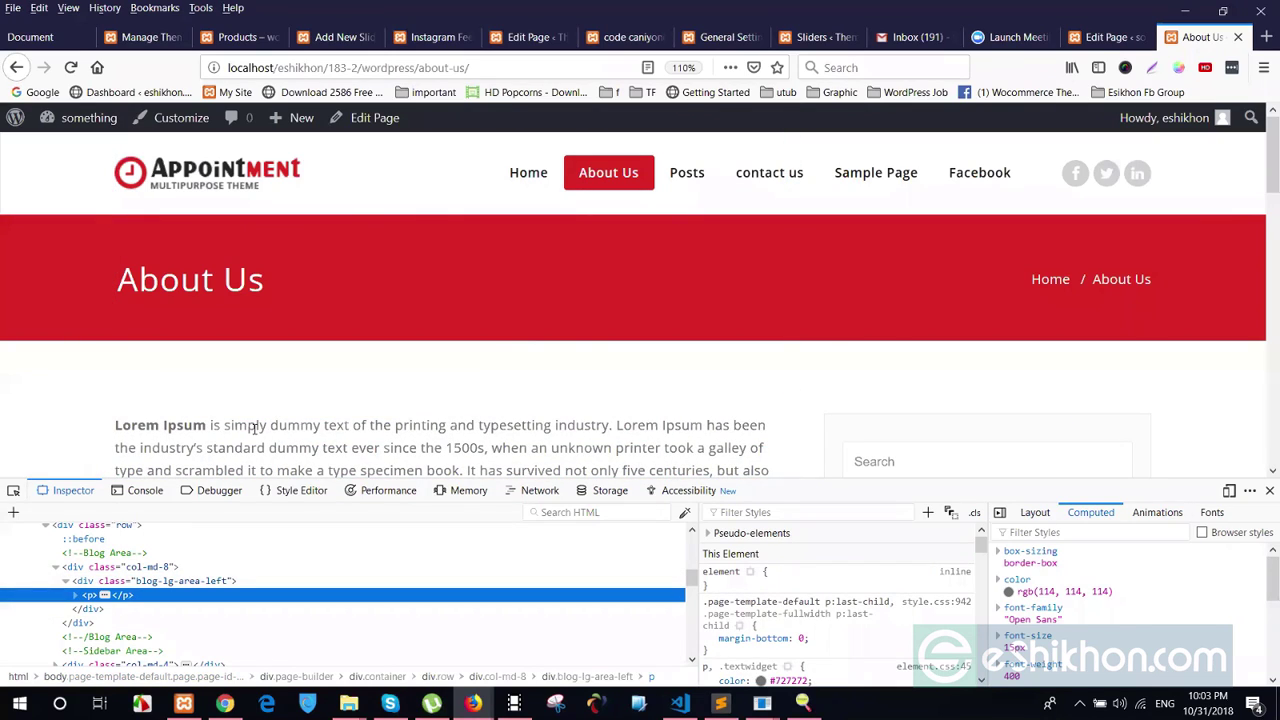
Inspect the Lorem Ipsum <p> and its div.blog-lg-area-left container, then close DevTools with F12
{"action": "scroll", "coordinate": [202, 370], "scroll_direction": "down", "scroll_amount": 3}
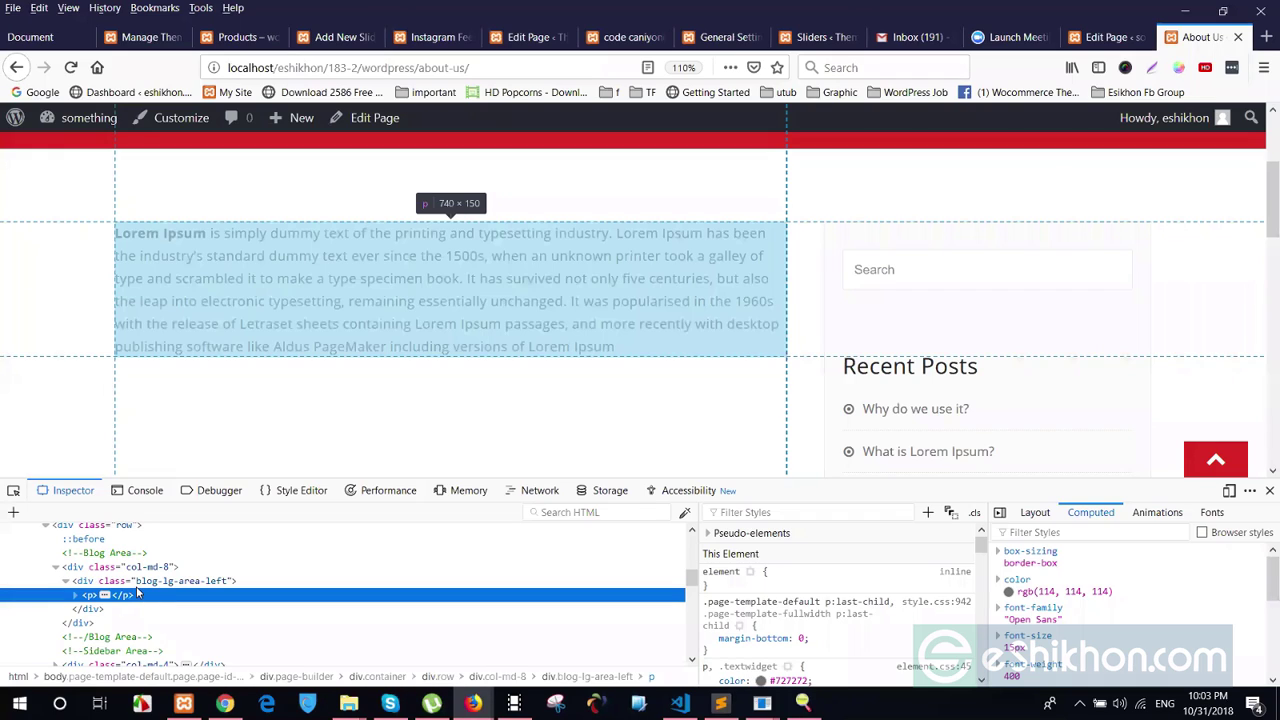
{"action": "key", "text": "Up"}
{"action": "key", "text": "Down"}
{"action": "key", "text": "Up"}
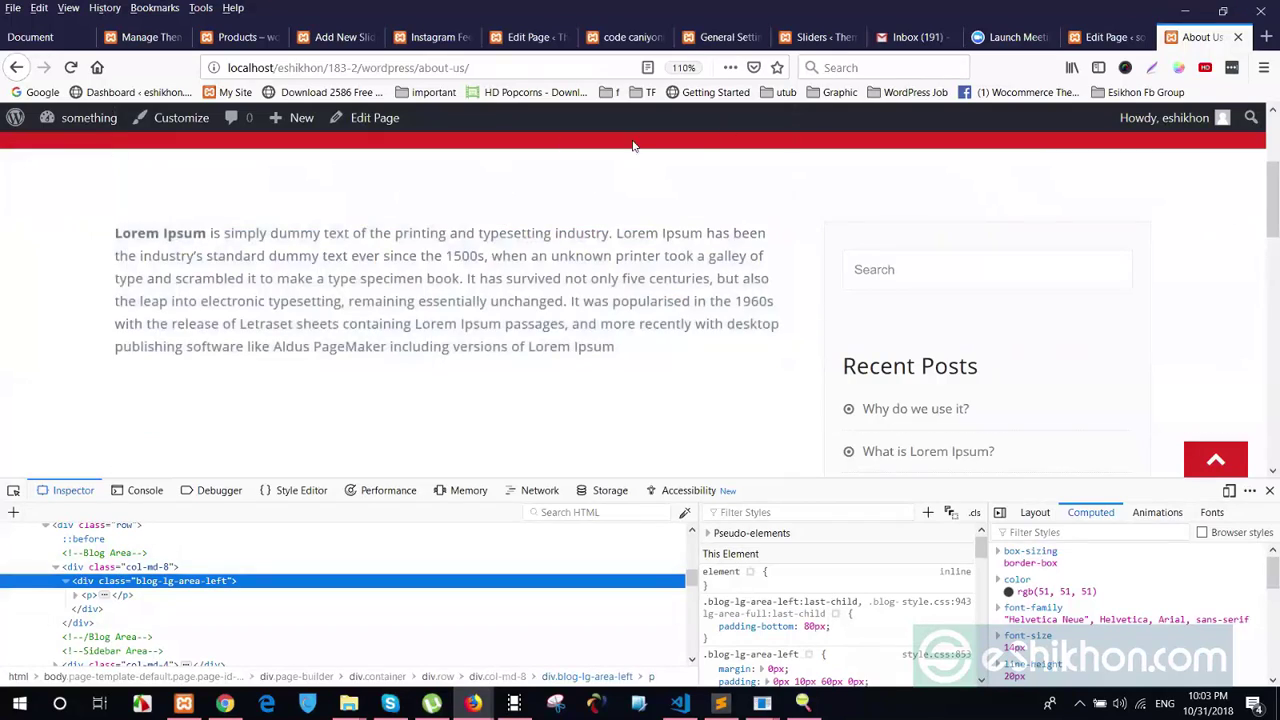
{"action": "scroll", "coordinate": [500, 223], "scroll_direction": "up", "scroll_amount": 4}
{"action": "scroll", "coordinate": [520, 333], "scroll_direction": "down", "scroll_amount": 3}
{"action": "double_click", "coordinate": [198, 583]}
{"action": "left_click", "coordinate": [121, 597]}
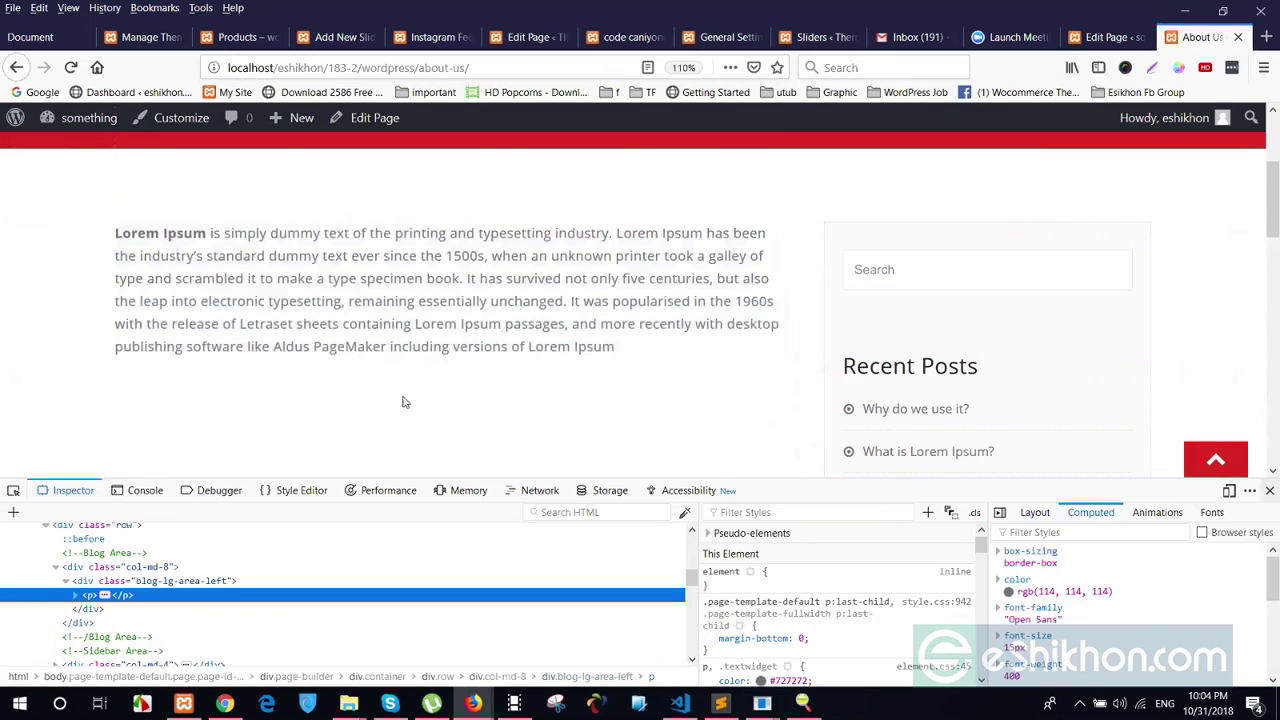
{"action": "key", "text": "F12"}
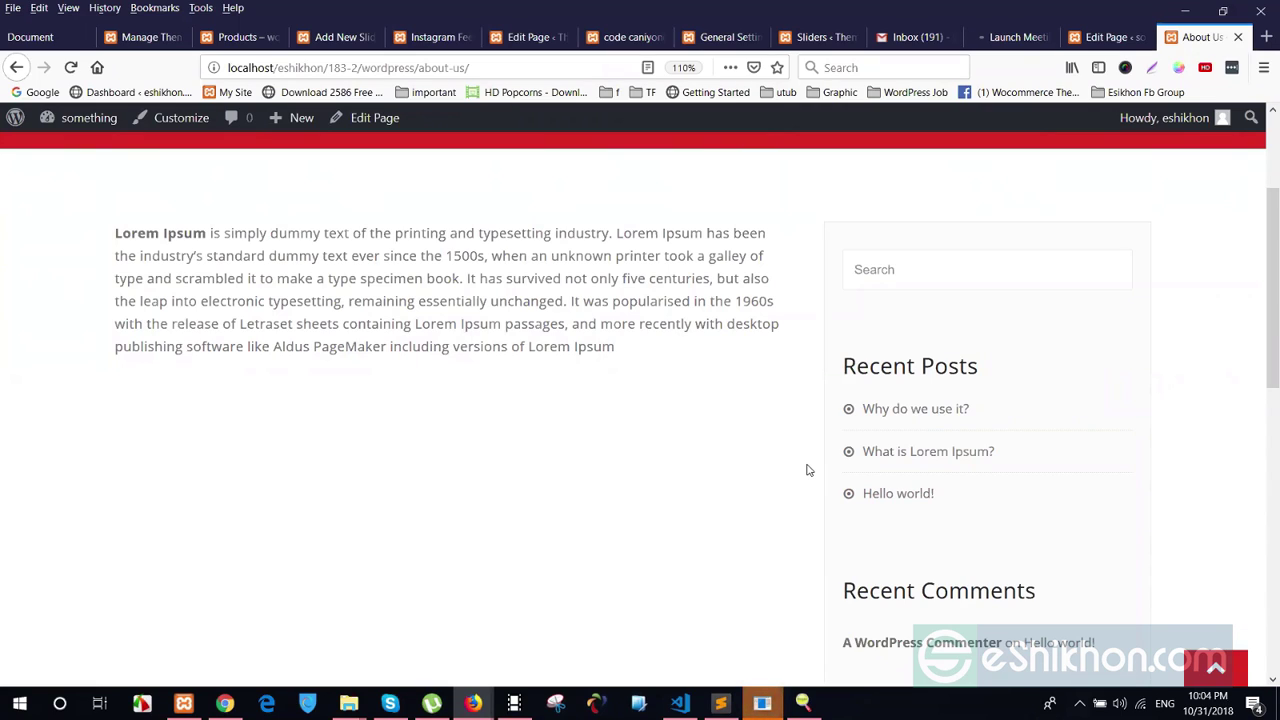
{"action": "left_click", "coordinate": [1106, 37]}
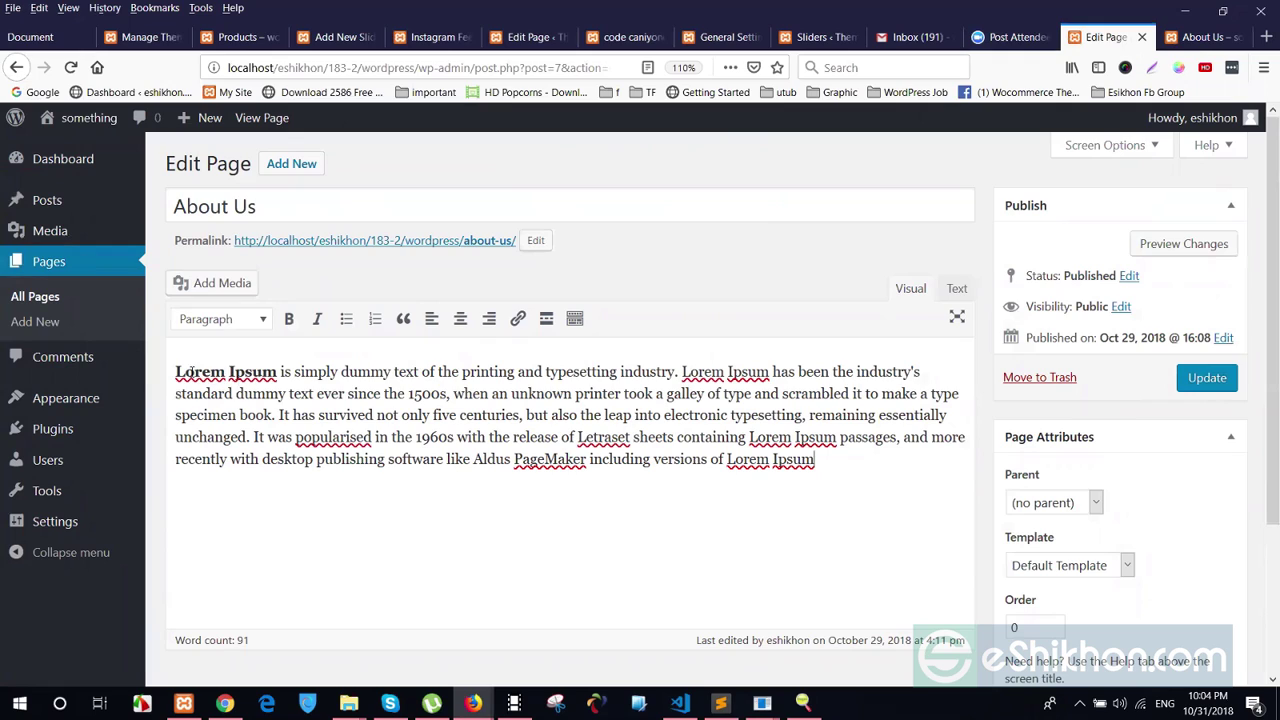
{"action": "left_click_drag", "start_coordinate": [178, 371], "coordinate": [829, 471]}
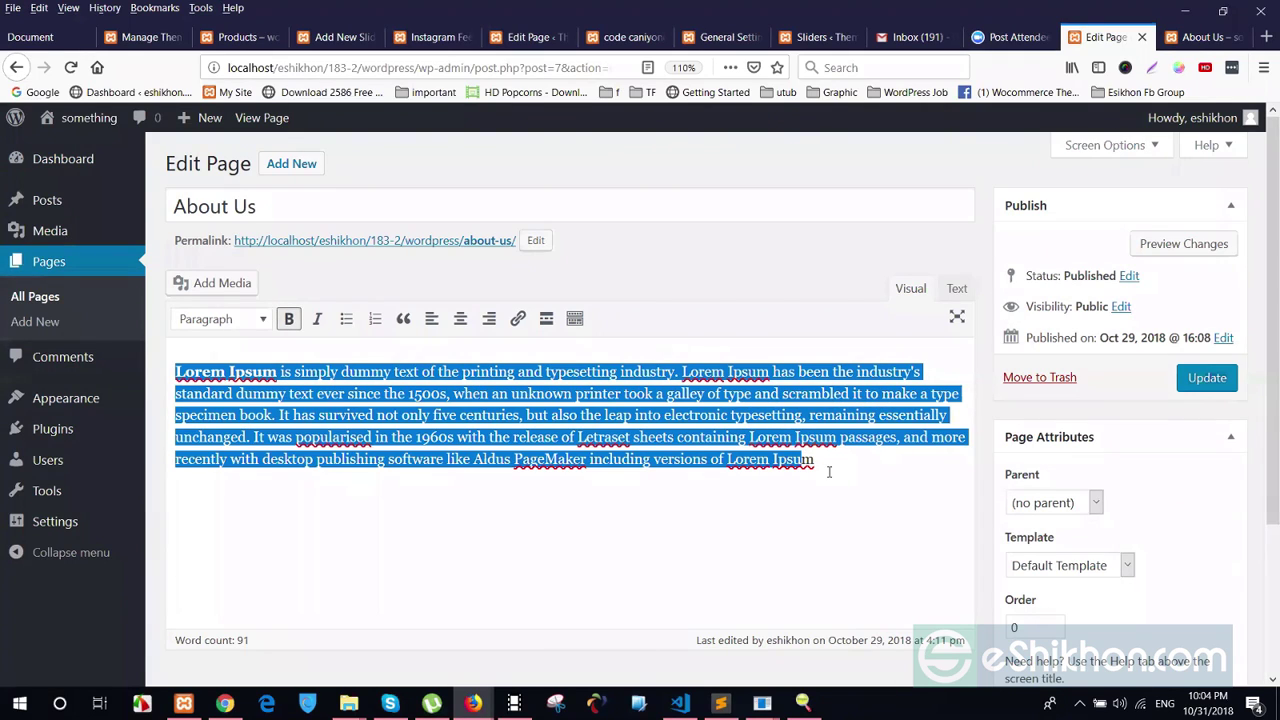
{"action": "left_click", "coordinate": [272, 383]}
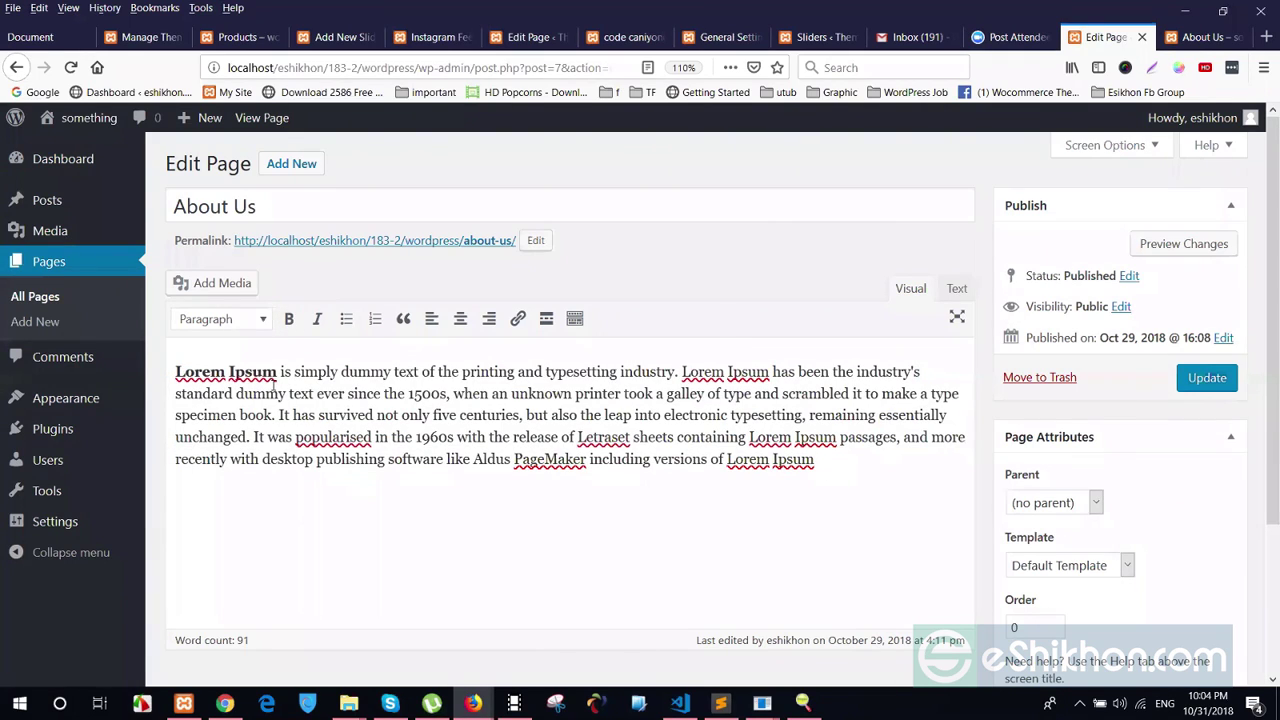
{"action": "left_click_drag", "start_coordinate": [274, 393], "coordinate": [420, 465]}
{"action": "left_click", "coordinate": [431, 480]}
{"action": "left_click", "coordinate": [1214, 37]}
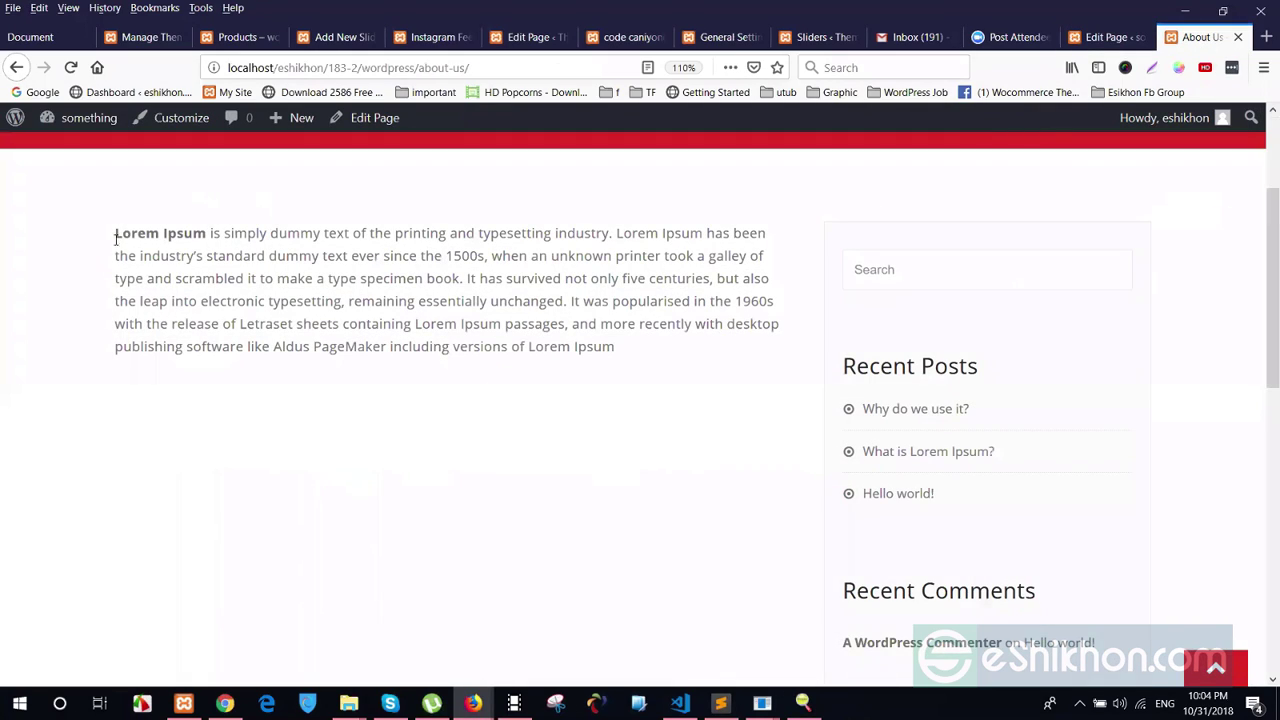
{"action": "left_click_drag", "start_coordinate": [114, 234], "coordinate": [483, 323]}
{"action": "left_click", "coordinate": [522, 392]}
{"action": "left_click_drag", "start_coordinate": [392, 233], "coordinate": [446, 234]}
{"action": "left_click", "coordinate": [369, 372]}
{"action": "double_click", "coordinate": [572, 232]}
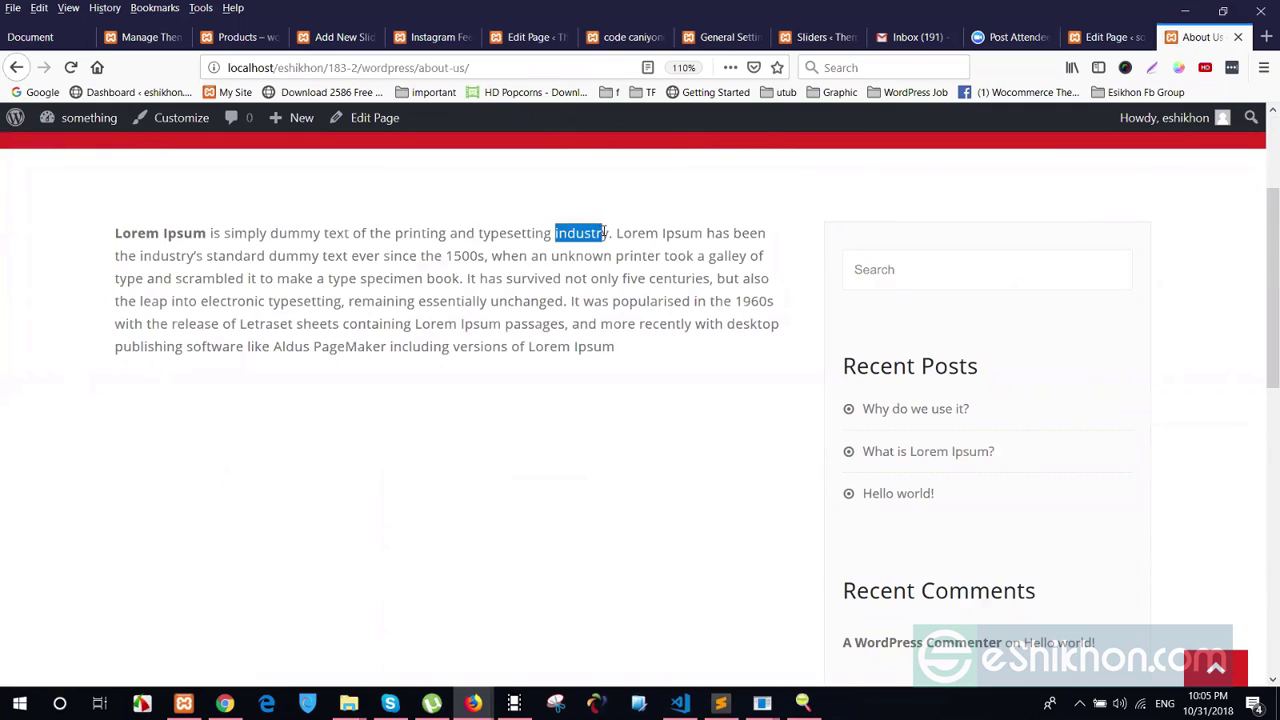
{"action": "left_click", "coordinate": [610, 285]}
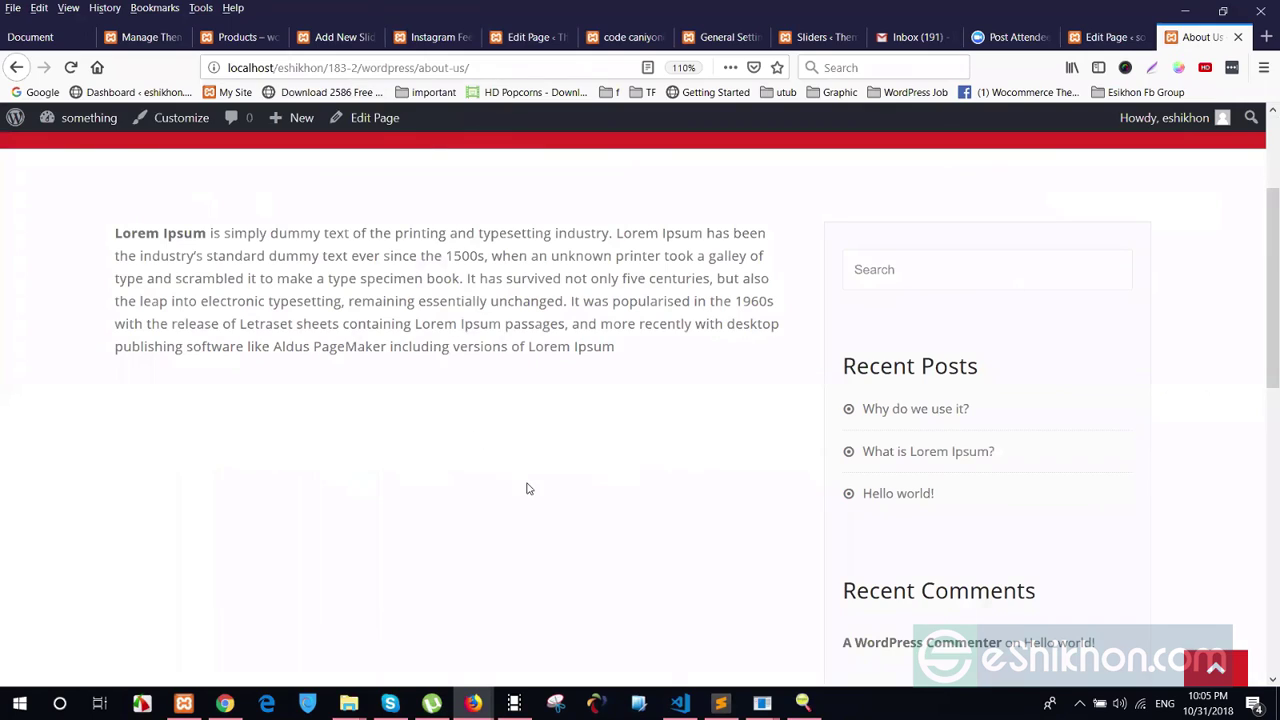
{"action": "left_click_drag", "start_coordinate": [114, 233], "coordinate": [642, 428]}
{"action": "left_click", "coordinate": [642, 428]}
{"action": "left_click_drag", "start_coordinate": [552, 233], "coordinate": [606, 233]}
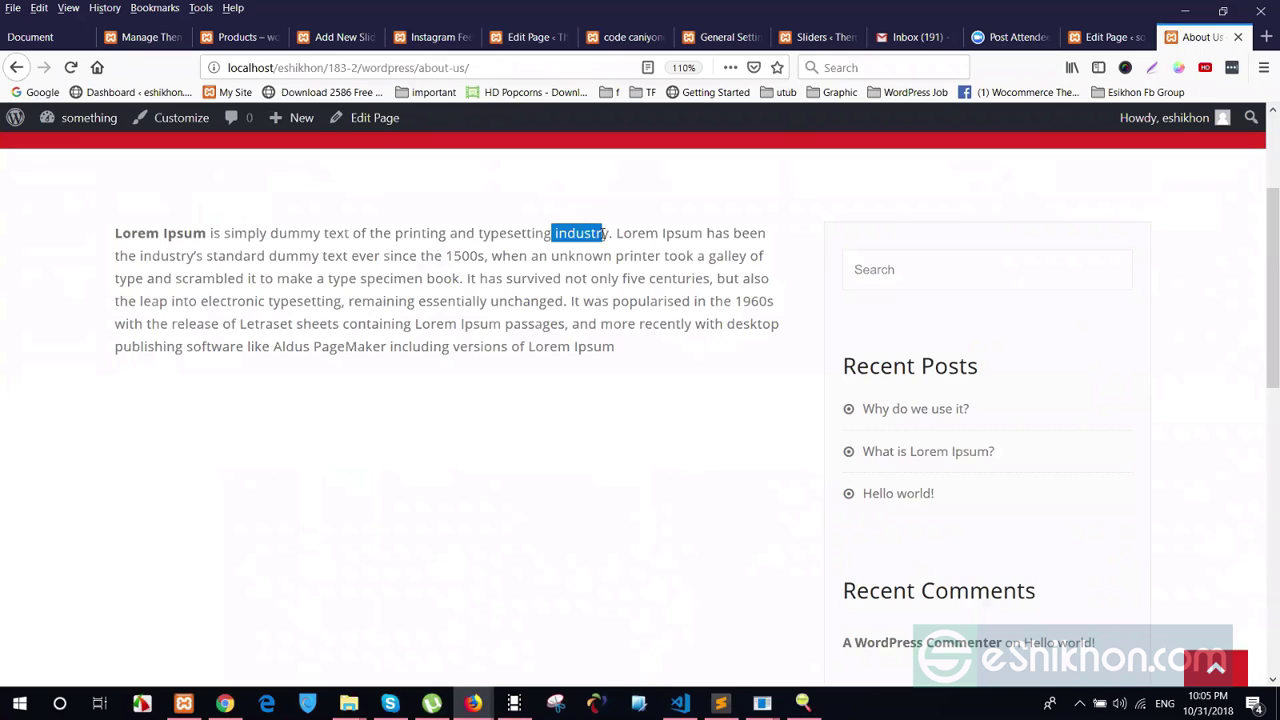
{"action": "left_click_drag", "start_coordinate": [324, 233], "coordinate": [610, 233]}
{"action": "left_click_drag", "start_coordinate": [314, 279], "coordinate": [562, 279]}
{"action": "left_click", "coordinate": [573, 394]}
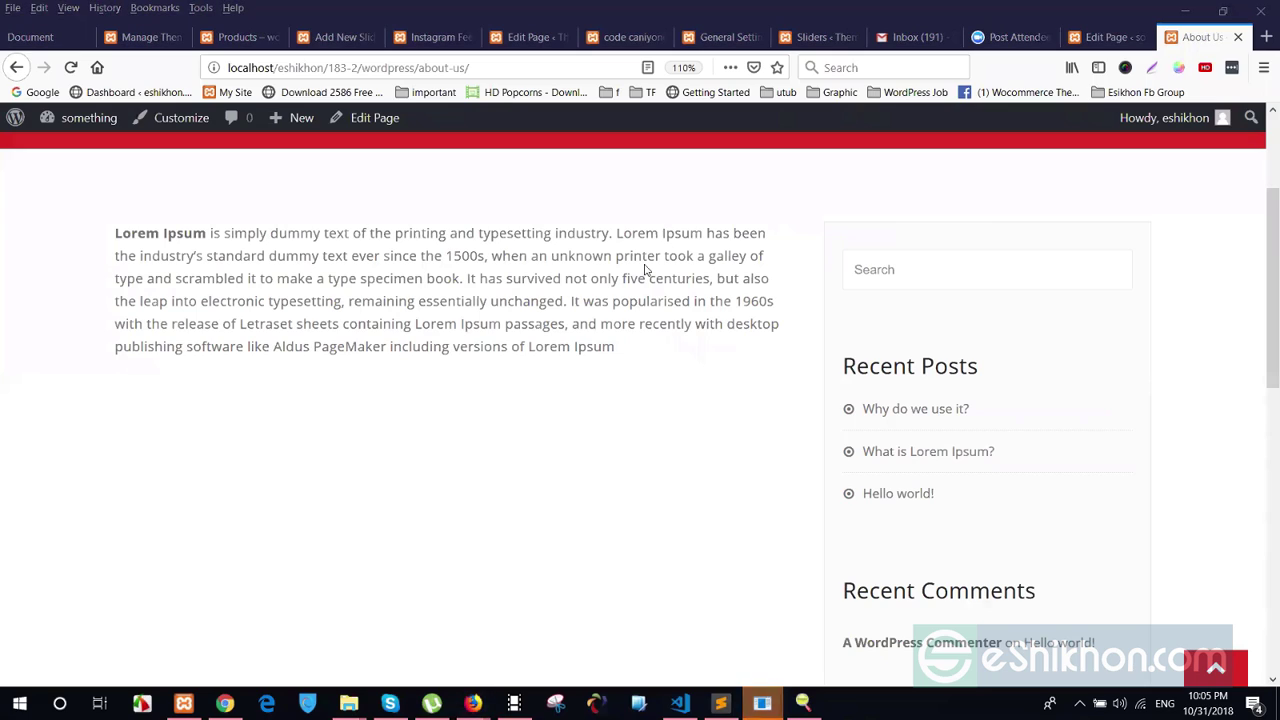
Return to the About Us editor and highlight the paragraph in the Visual view
{"action": "left_click", "coordinate": [1106, 37]}
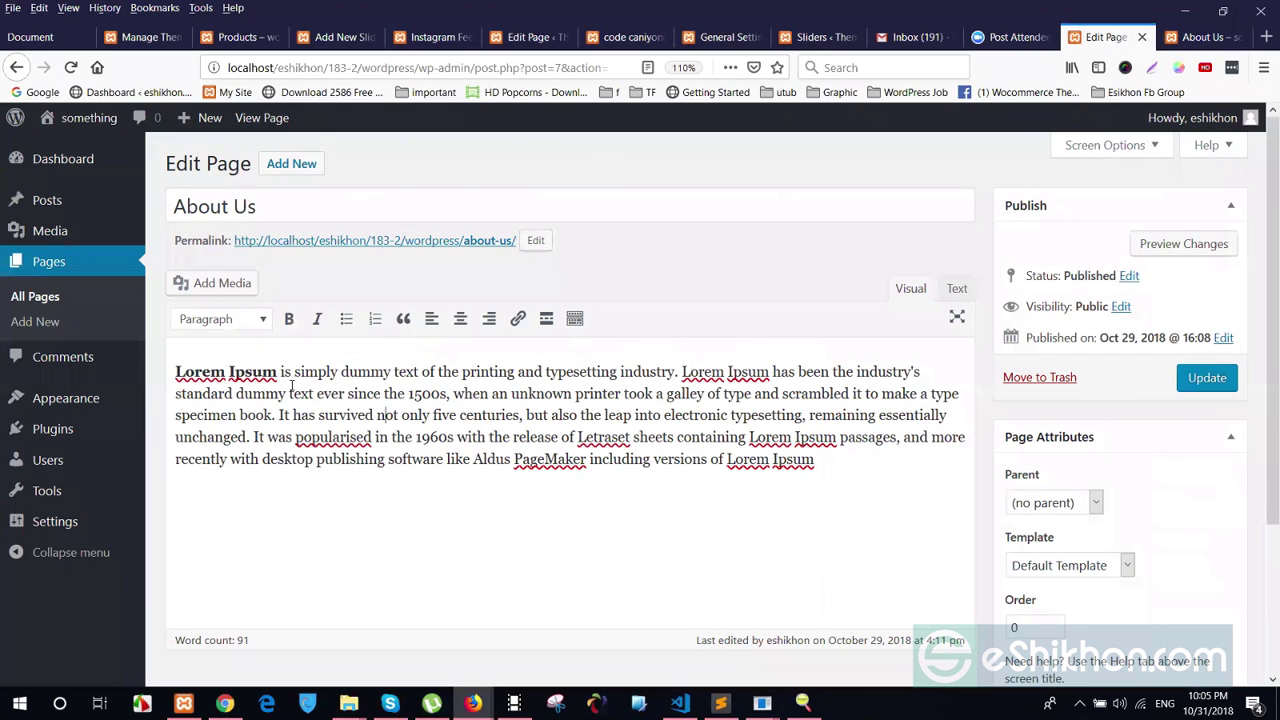
{"action": "left_click_drag", "start_coordinate": [176, 371], "coordinate": [851, 491]}
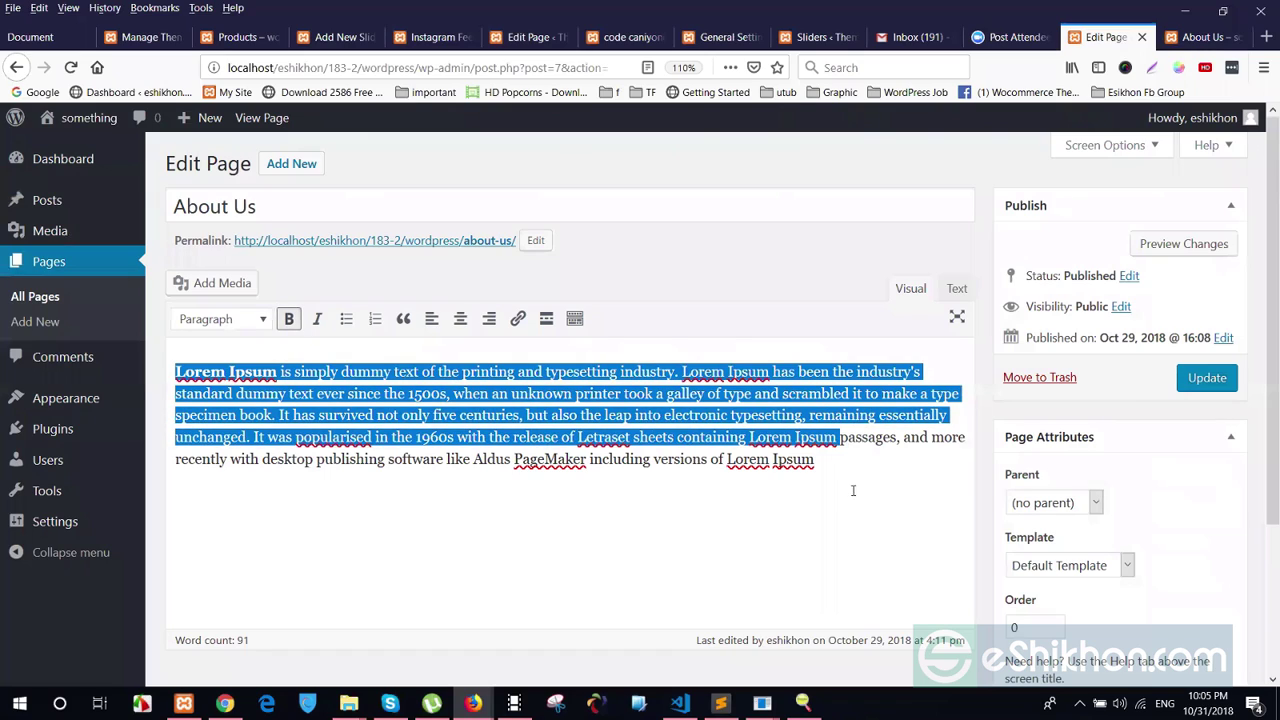
{"action": "left_click", "coordinate": [851, 491]}
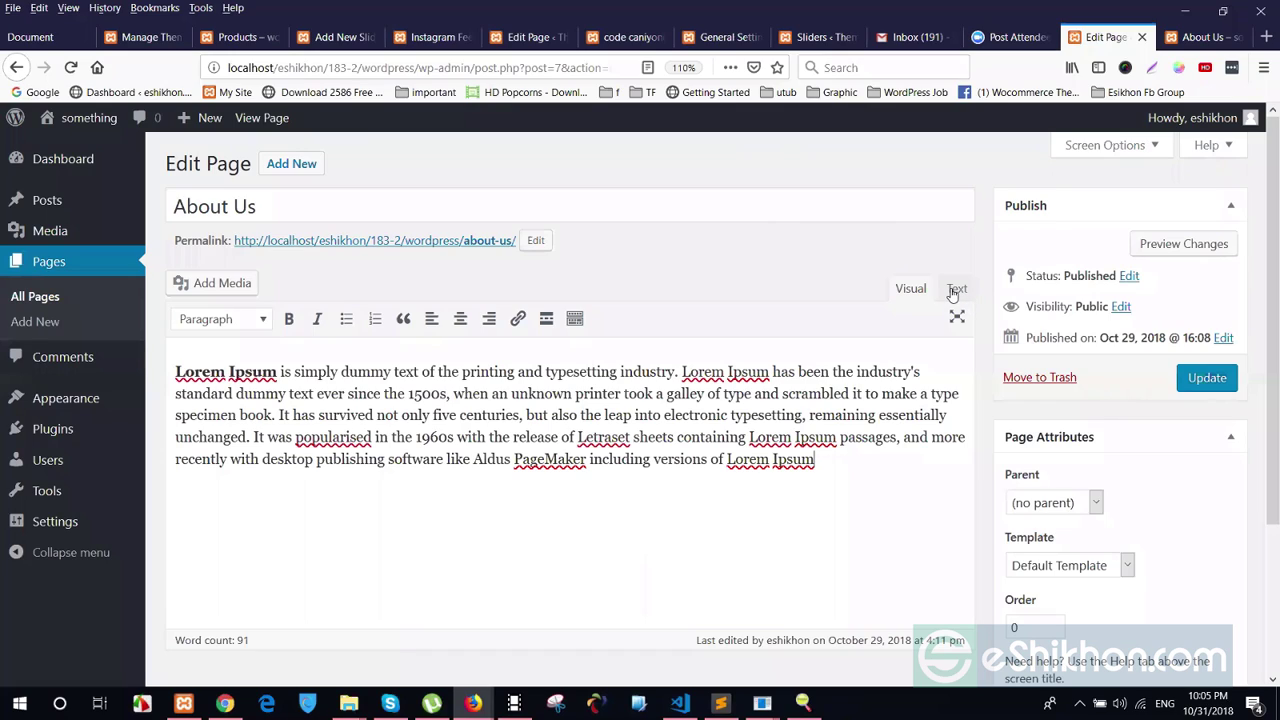
Show the content as HTML in the Text tab and highlight the <strong> tags
{"action": "left_click", "coordinate": [956, 289]}
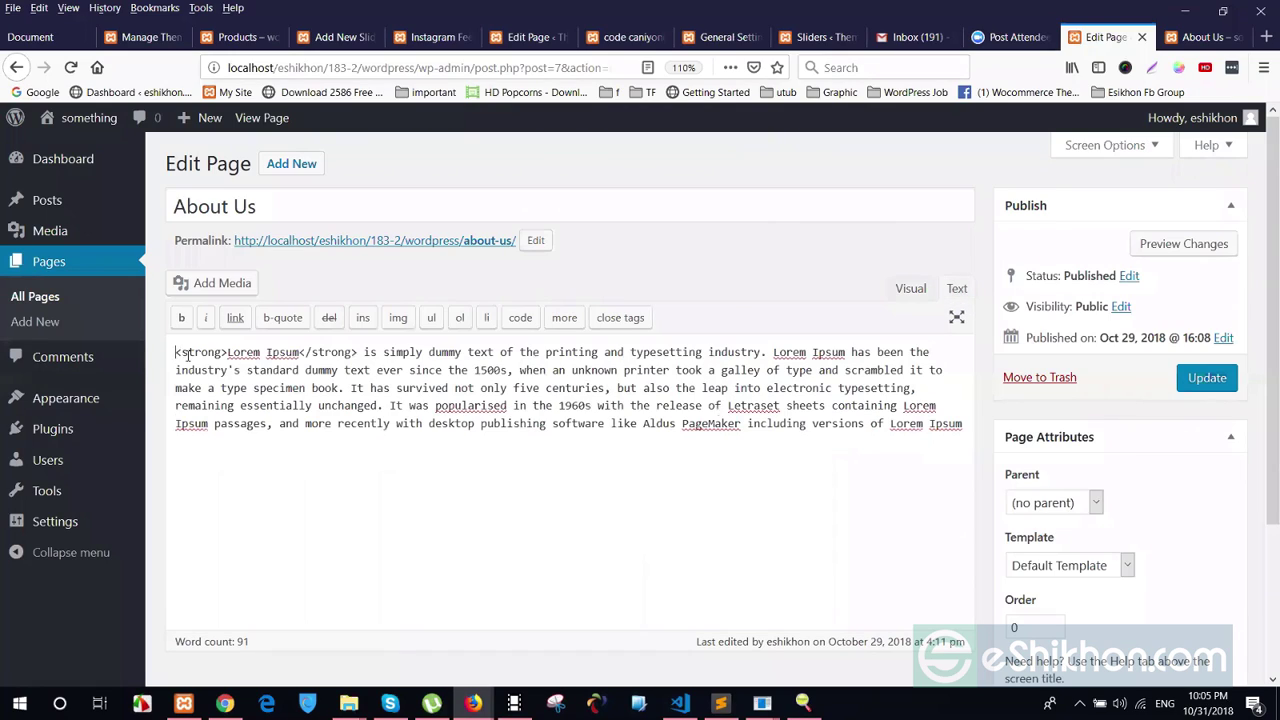
{"action": "left_click_drag", "start_coordinate": [176, 352], "coordinate": [911, 471]}
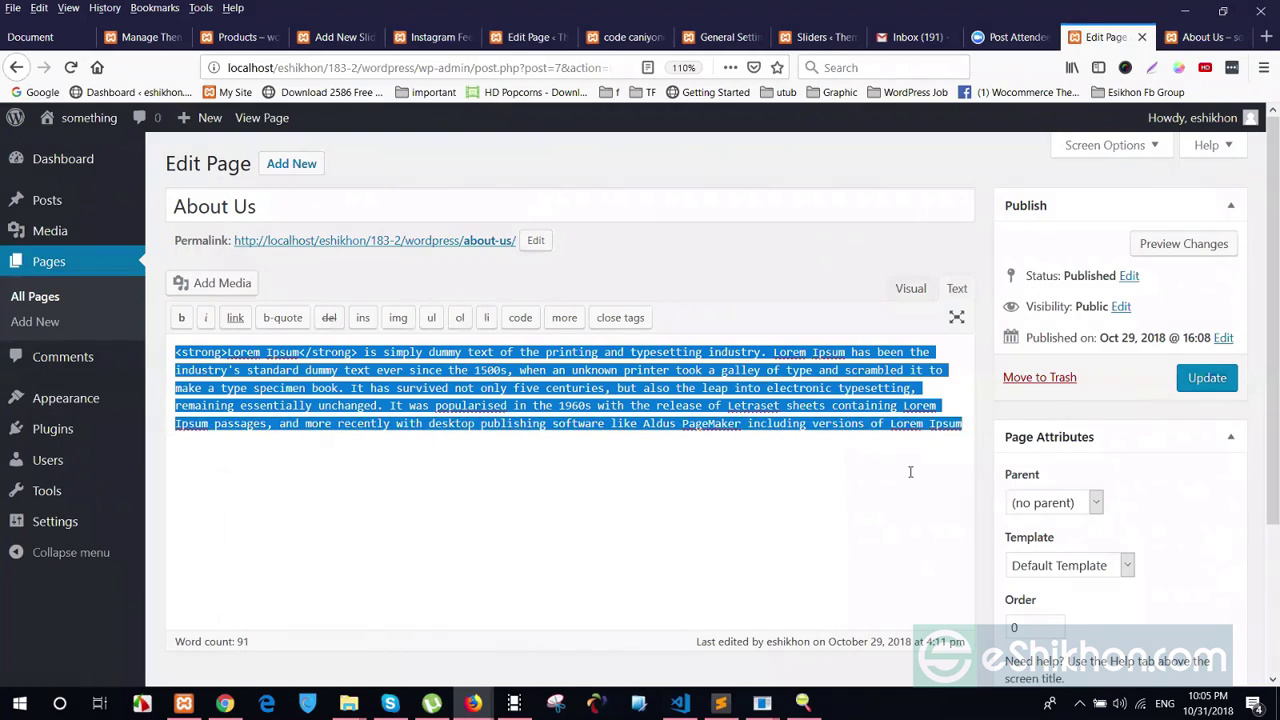
{"action": "left_click", "coordinate": [909, 481]}
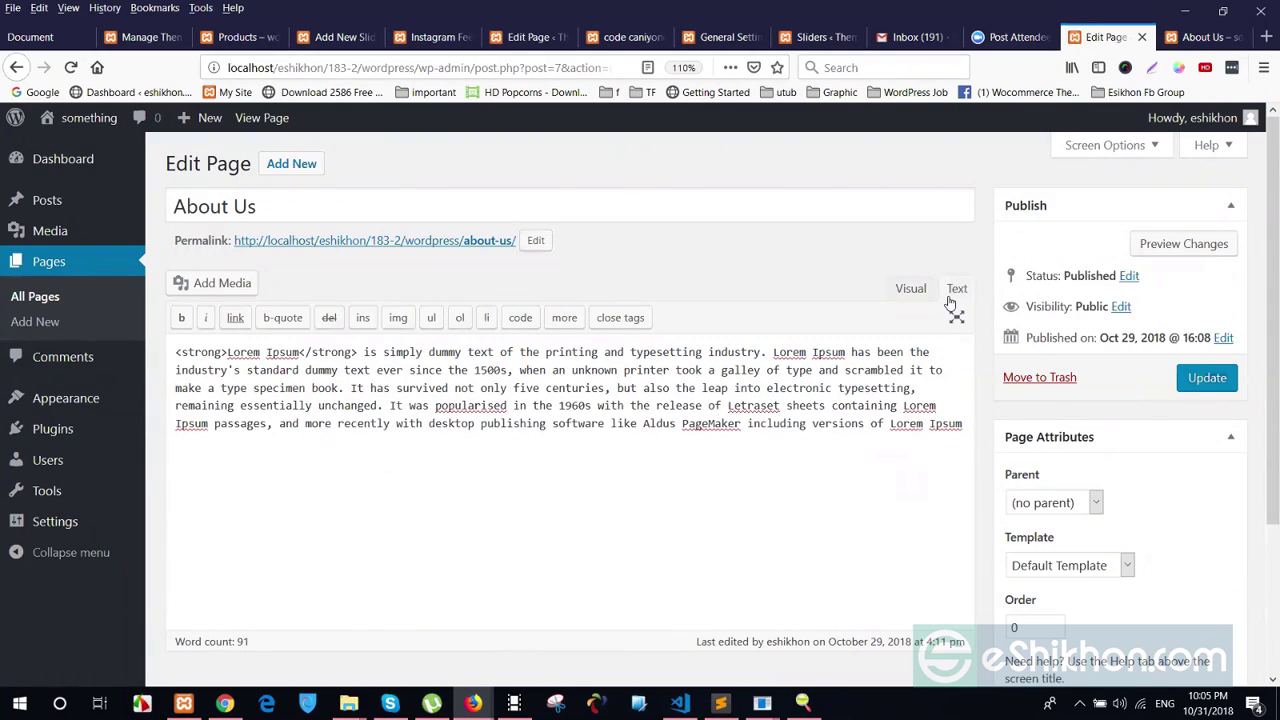
{"action": "left_click_drag", "start_coordinate": [175, 352], "coordinate": [228, 353]}
{"action": "left_click_drag", "start_coordinate": [357, 352], "coordinate": [197, 352]}
{"action": "left_click", "coordinate": [323, 388]}
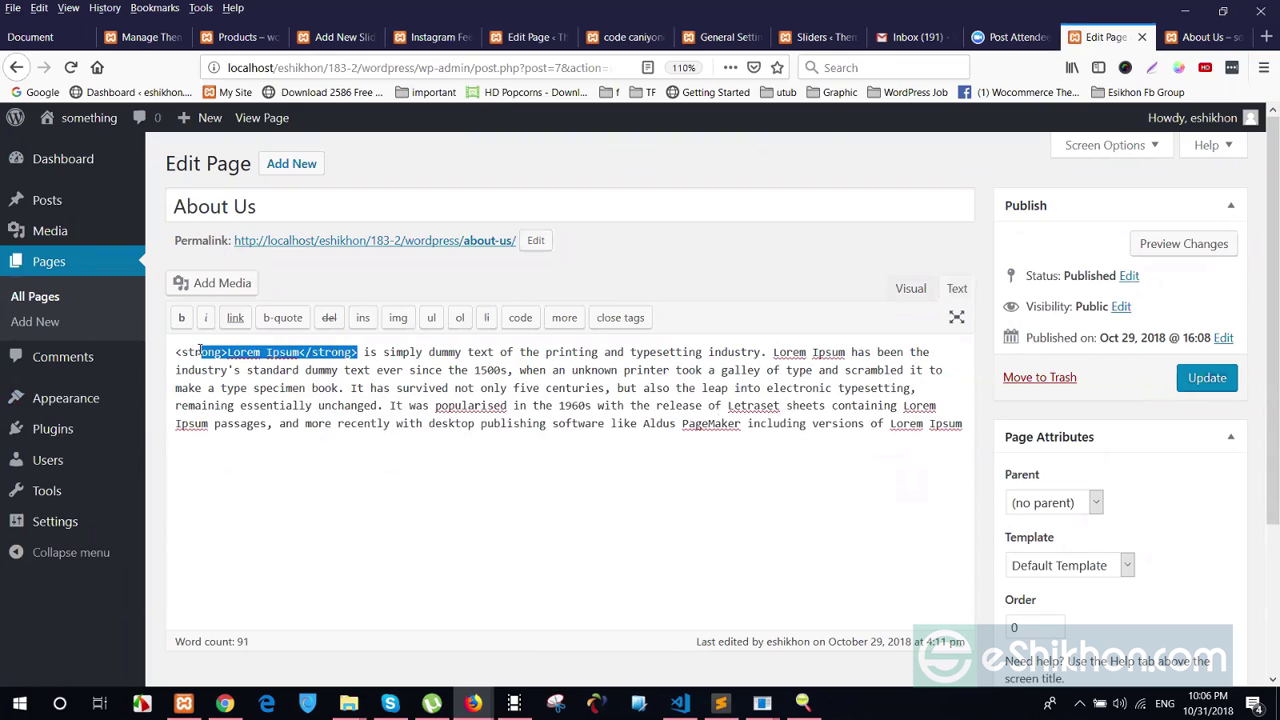
In the Visual view, italicize the word 'dummy' in the About Us text
{"action": "left_click", "coordinate": [281, 376]}
{"action": "left_click", "coordinate": [908, 290]}
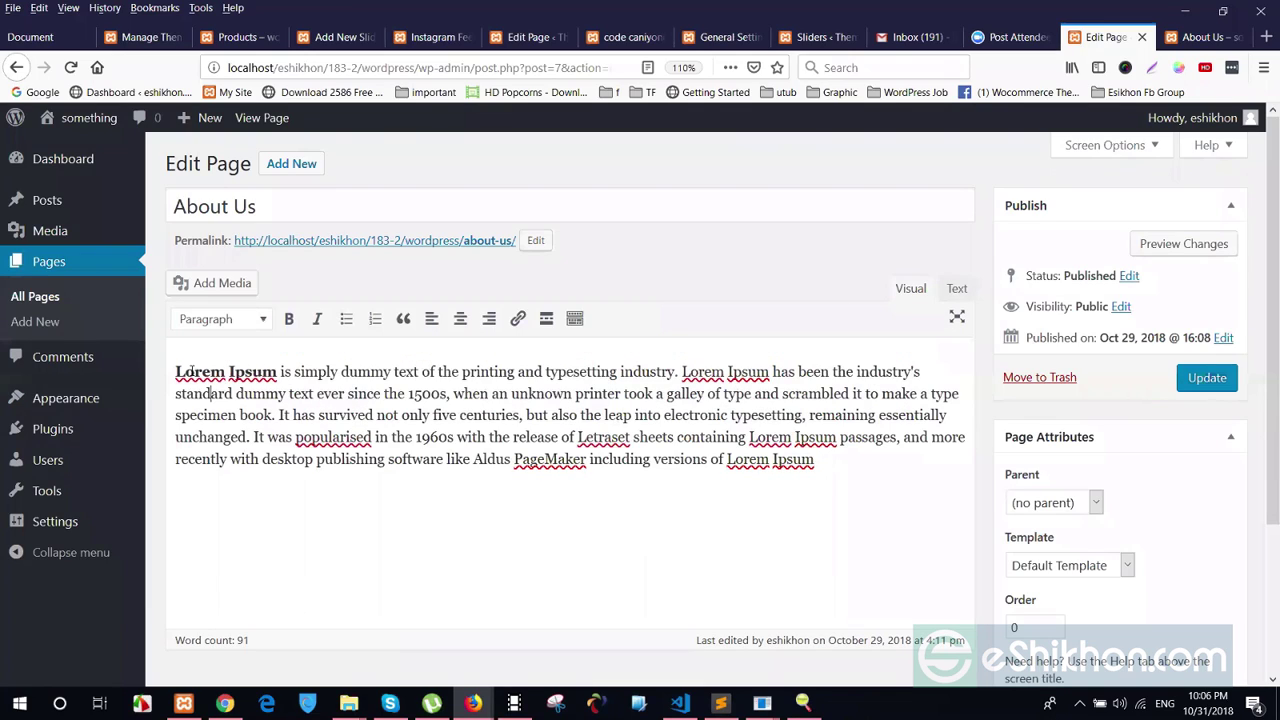
{"action": "left_click_drag", "start_coordinate": [177, 371], "coordinate": [282, 372]}
{"action": "left_click", "coordinate": [306, 437]}
{"action": "left_click_drag", "start_coordinate": [341, 371], "coordinate": [392, 371]}
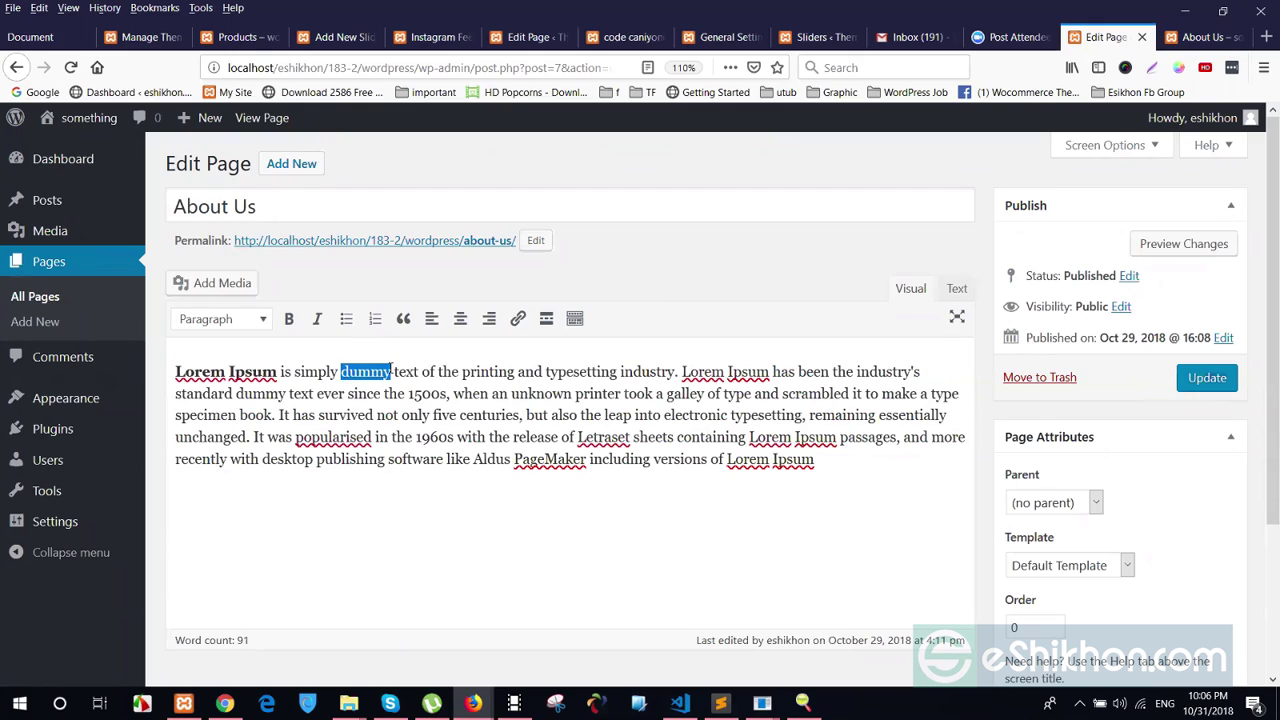
{"action": "left_click", "coordinate": [317, 318]}
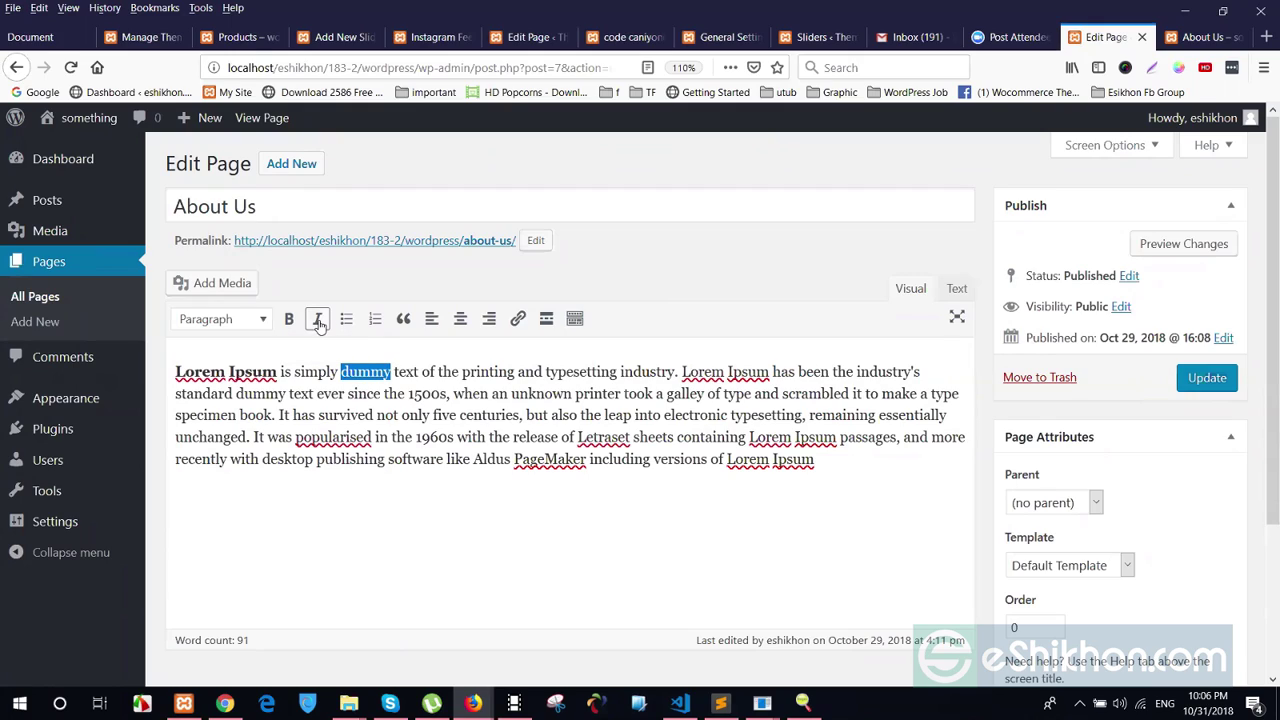
{"action": "left_click", "coordinate": [347, 393]}
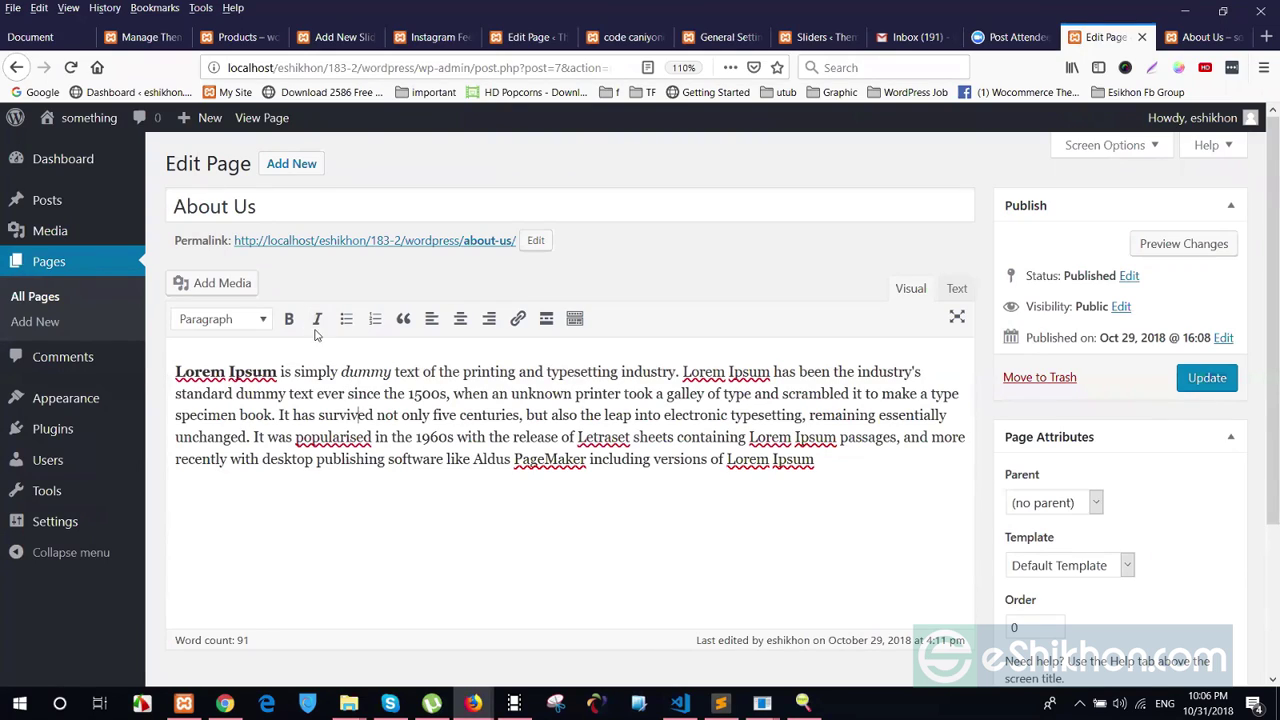
{"action": "left_click_drag", "start_coordinate": [341, 371], "coordinate": [392, 371]}
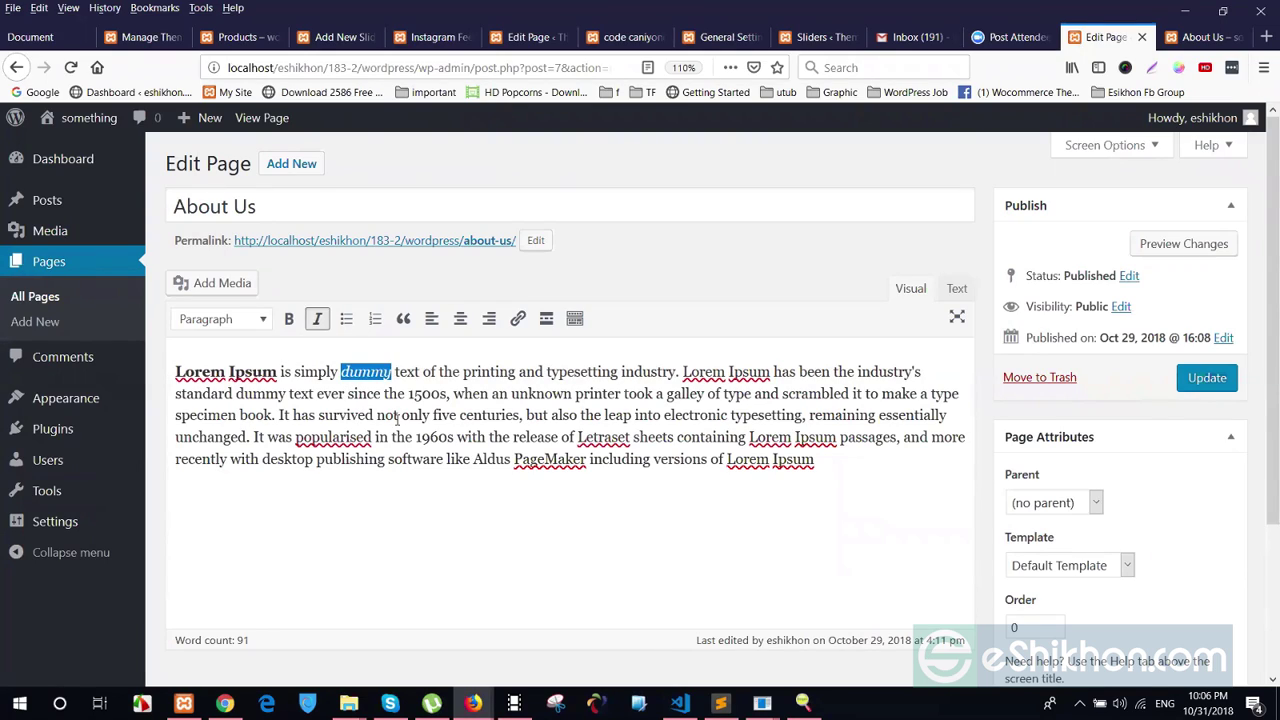
{"action": "left_click", "coordinate": [397, 418]}
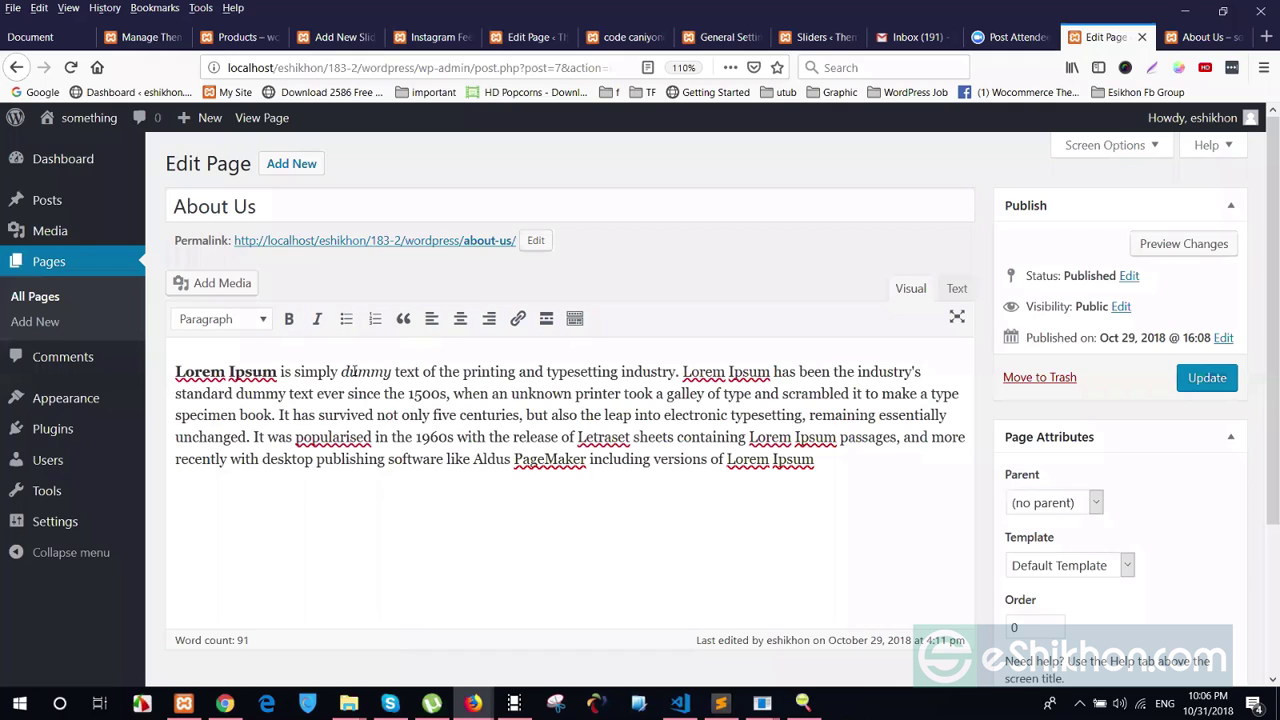
Examine the <em> tags around 'dummy' in the Text tab and select Lorem Ipsum
{"action": "left_click", "coordinate": [957, 288]}
{"action": "left_click_drag", "start_coordinate": [359, 348], "coordinate": [429, 348]}
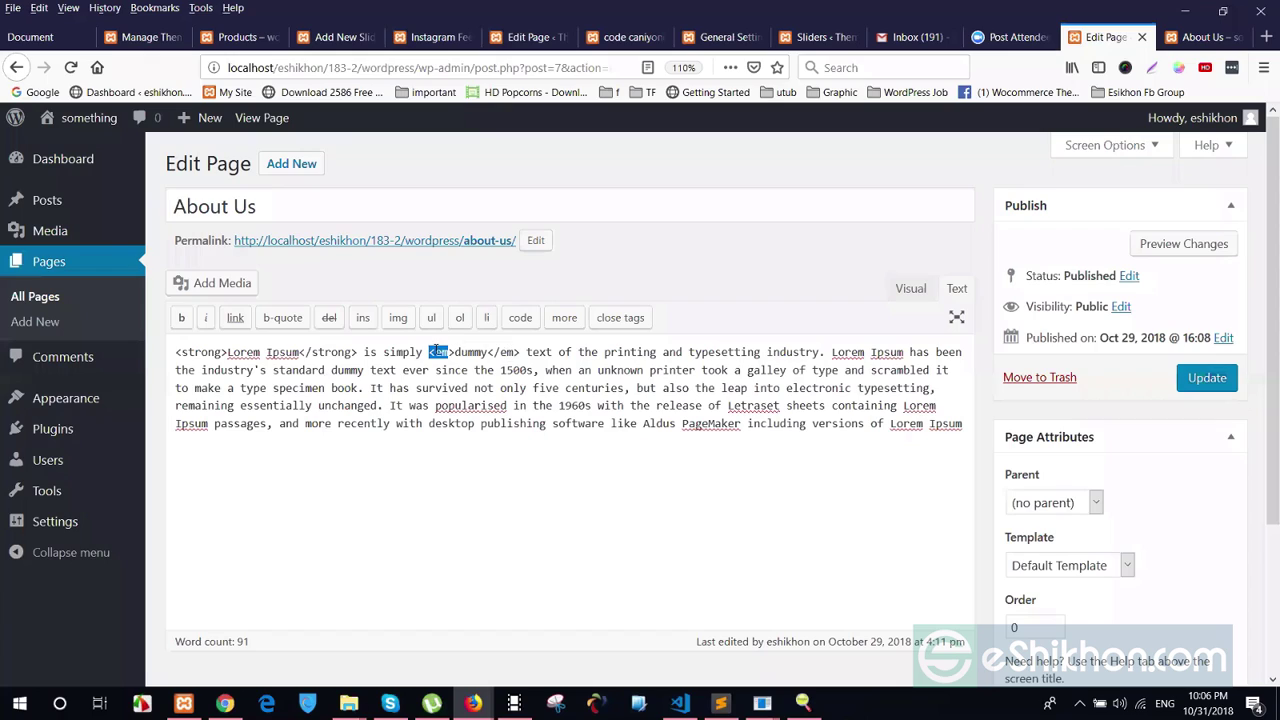
{"action": "left_click_drag", "start_coordinate": [514, 352], "coordinate": [436, 352]}
{"action": "left_click", "coordinate": [450, 354]}
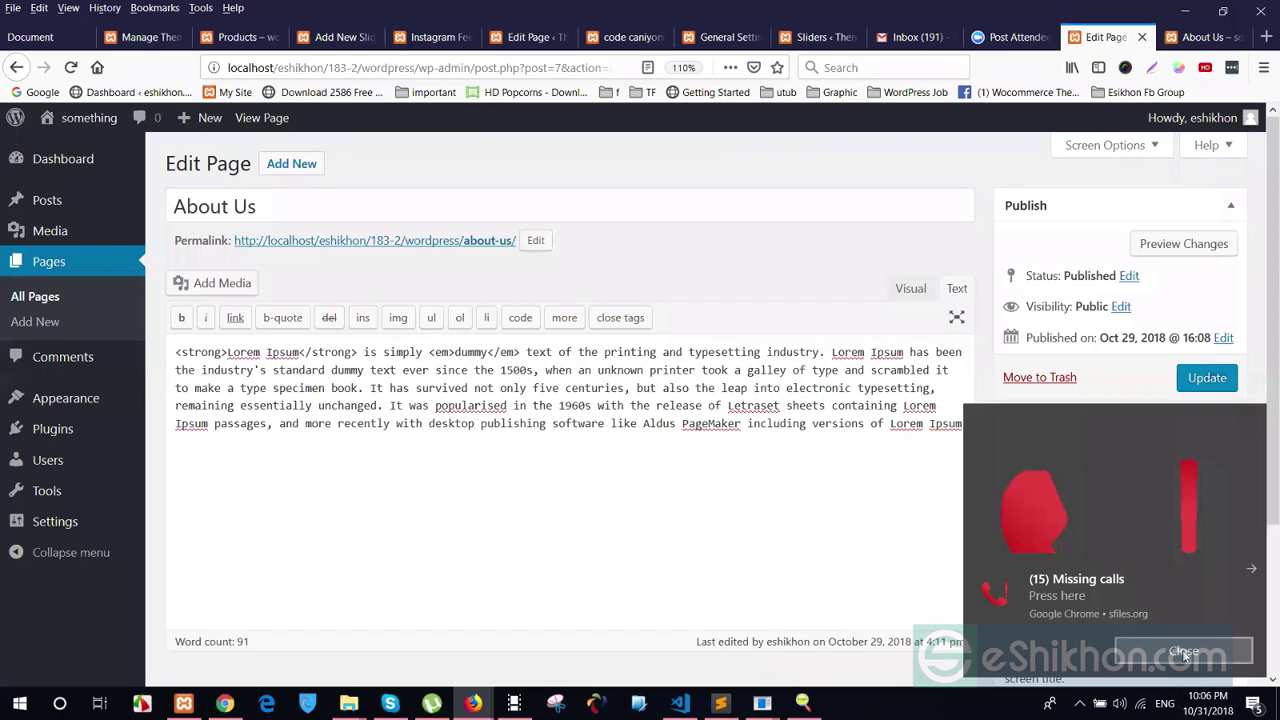
{"action": "double_click", "coordinate": [448, 352]}
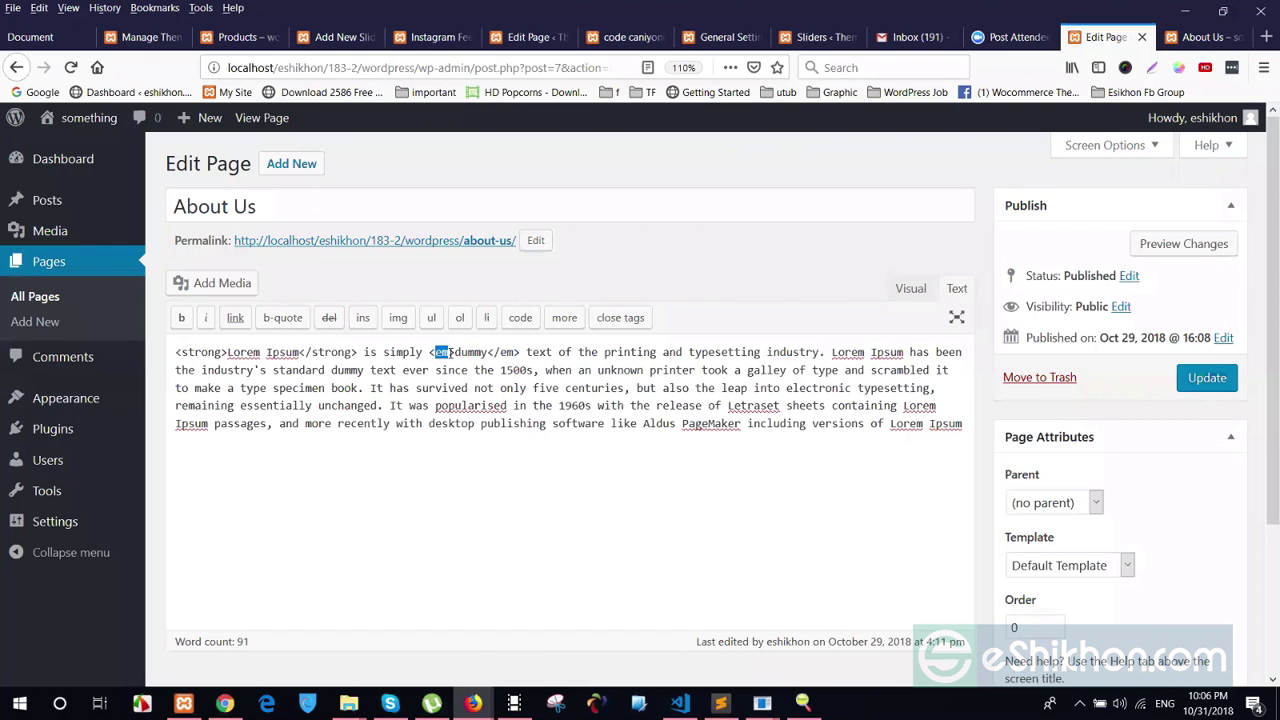
{"action": "left_click", "coordinate": [489, 388]}
{"action": "left_click_drag", "start_coordinate": [522, 355], "coordinate": [428, 355]}
{"action": "left_click", "coordinate": [492, 388]}
{"action": "key", "text": "shift+Right"}
{"action": "key", "text": "shift+Right"}
{"action": "left_click", "coordinate": [574, 406]}
{"action": "double_click", "coordinate": [229, 352]}
{"action": "left_click_drag", "start_coordinate": [268, 352], "coordinate": [300, 352]}
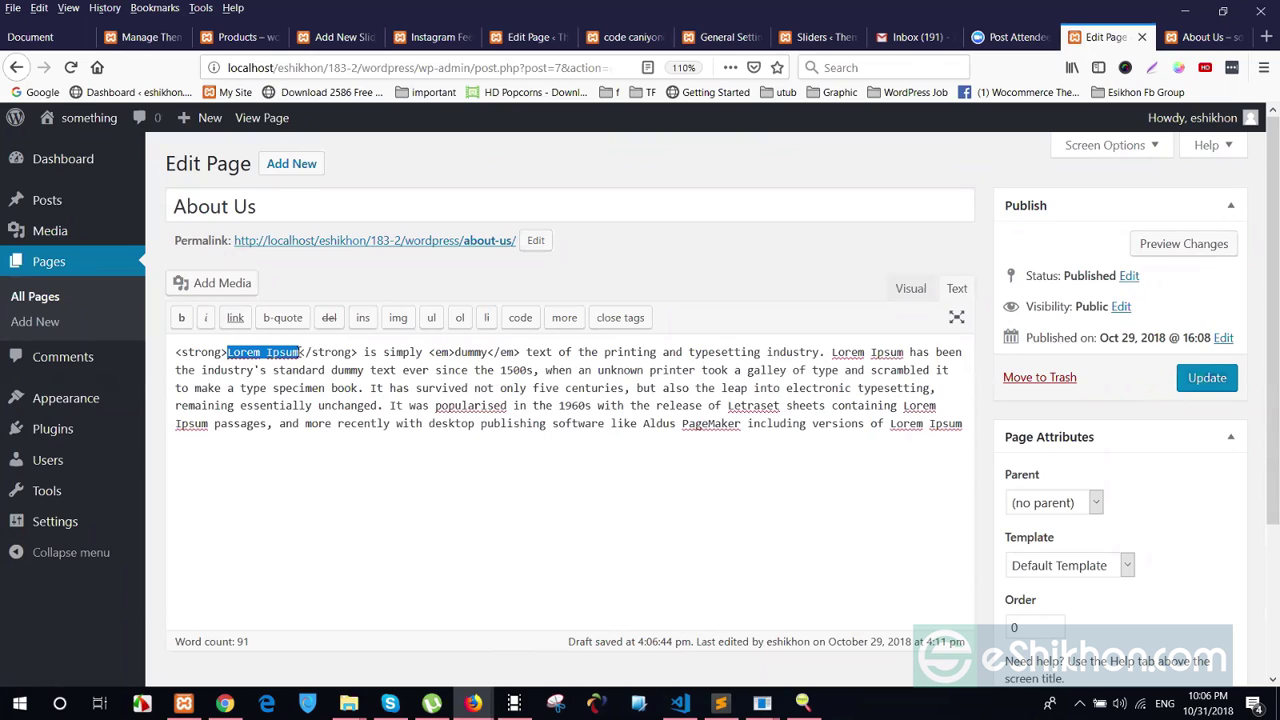
Add style="color:red" to the opening strong tag and update the About Us page
{"action": "left_click", "coordinate": [438, 458]}
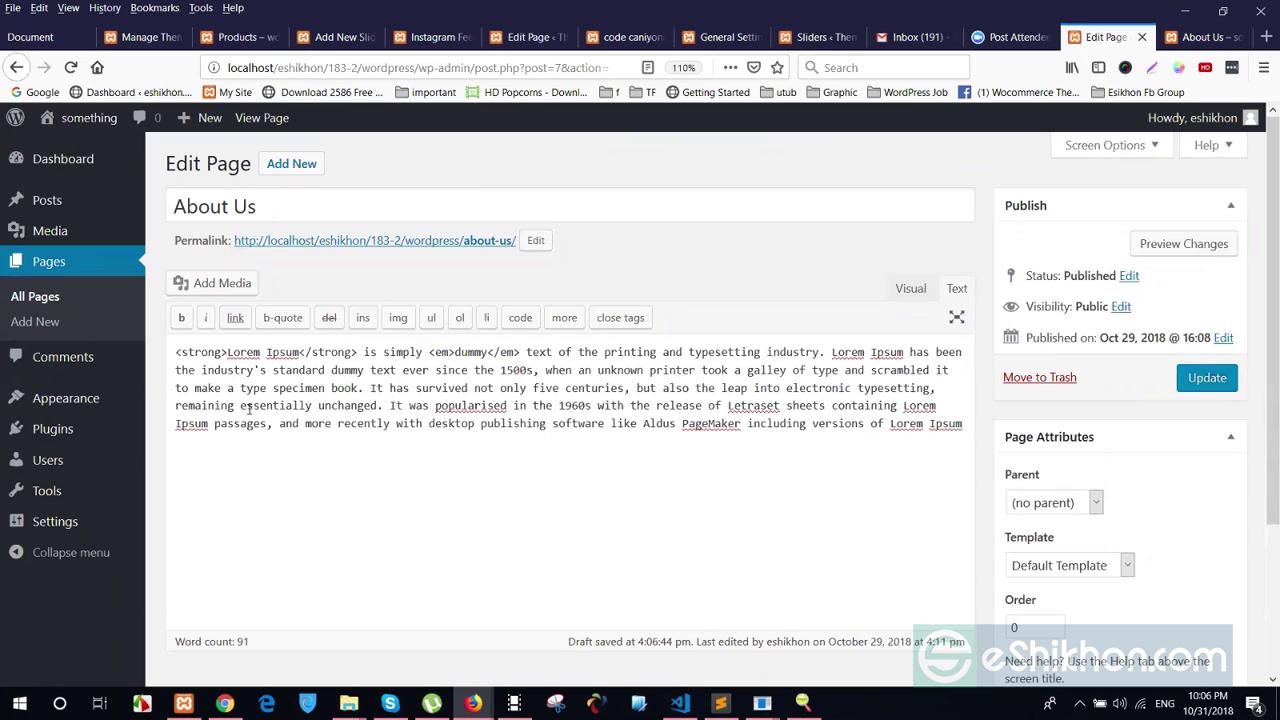
{"action": "type", "text": "style"}
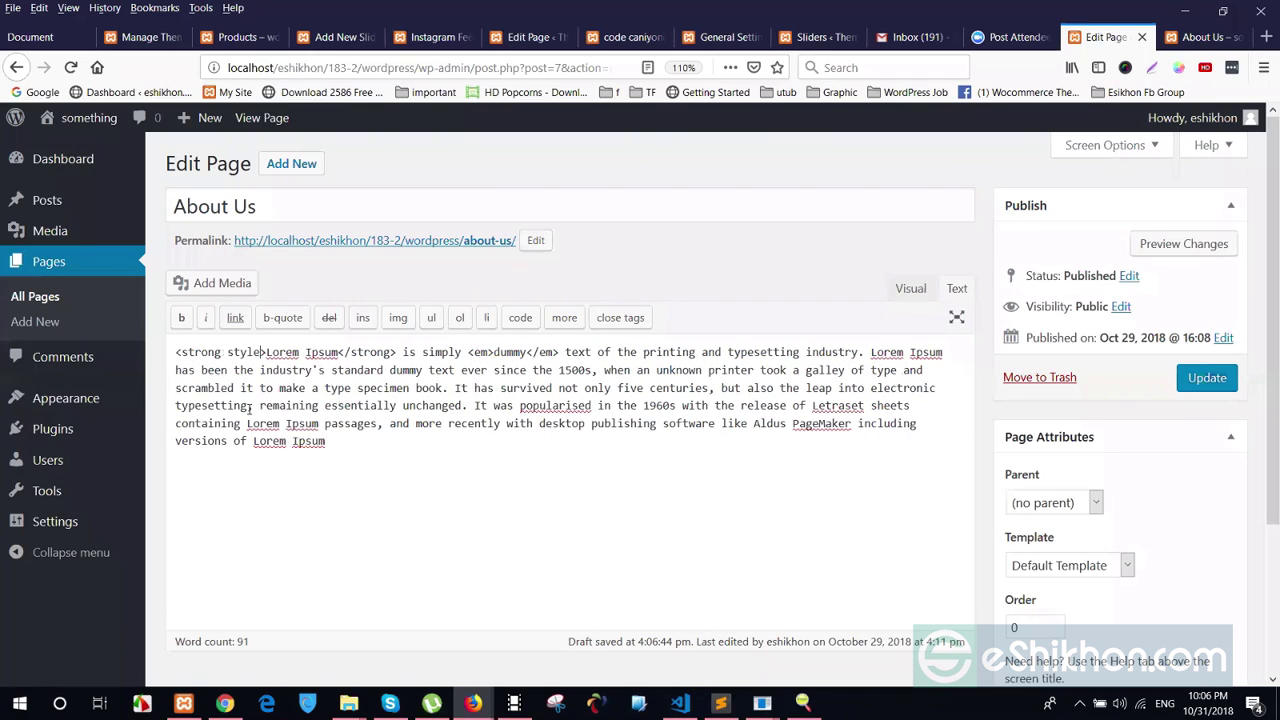
{"action": "type", "text": "=\"\""}
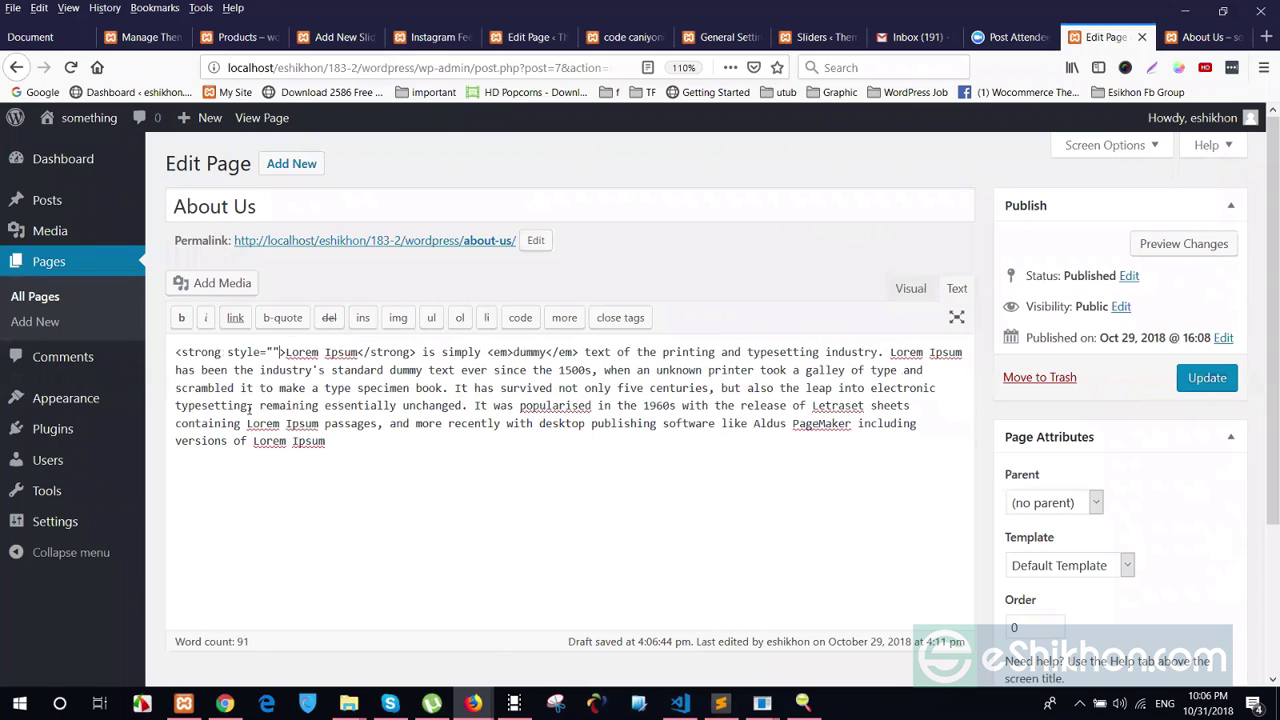
{"action": "type", "text": "color:"}
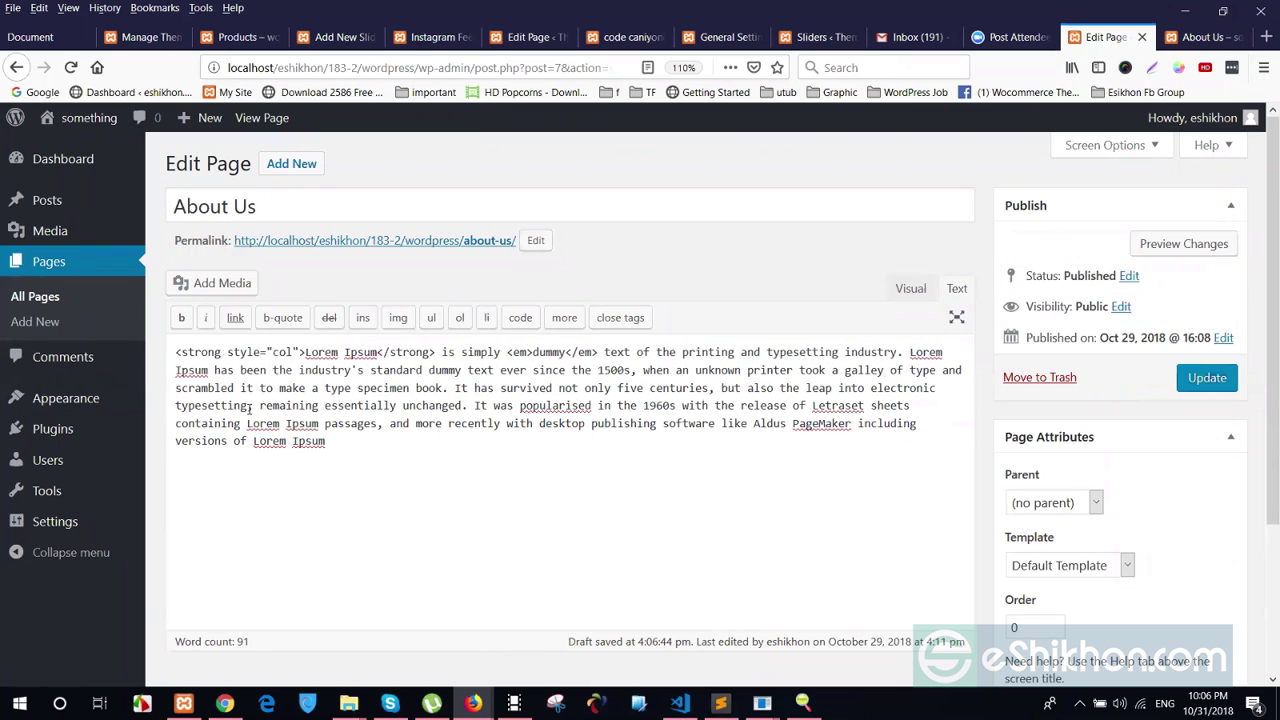
{"action": "type", "text": "d"}
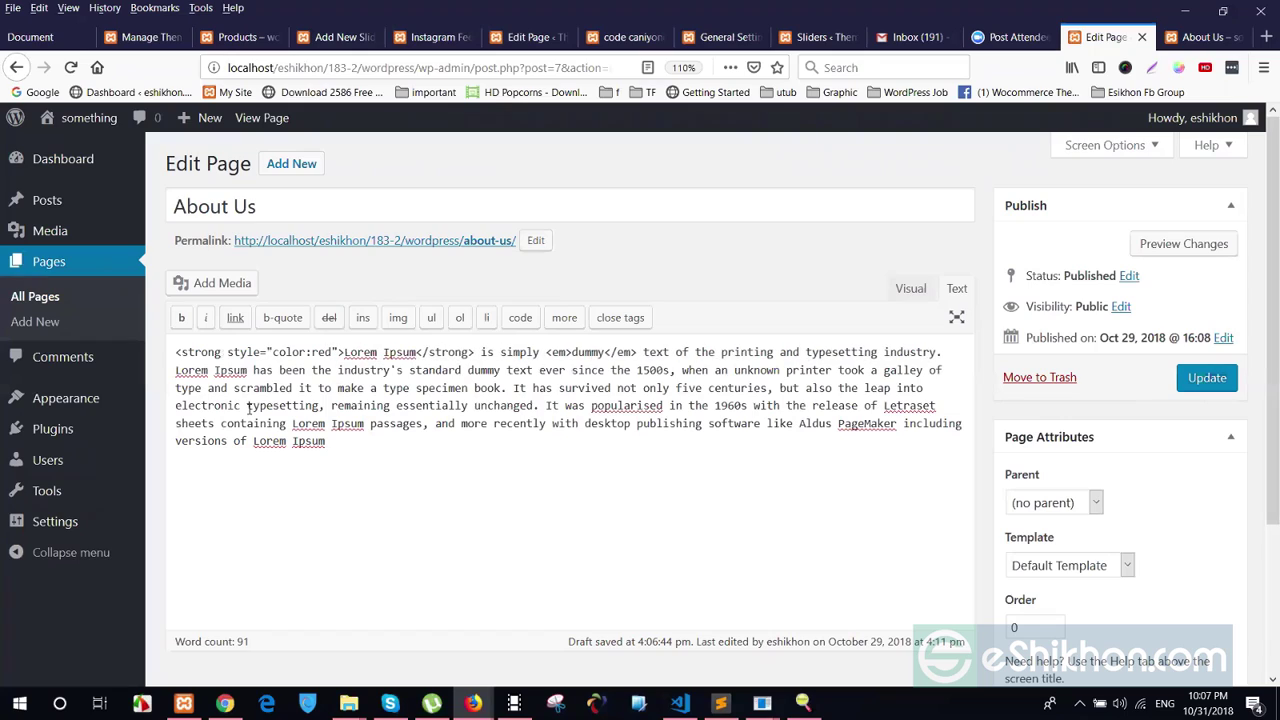
{"action": "left_click", "coordinate": [1220, 380]}
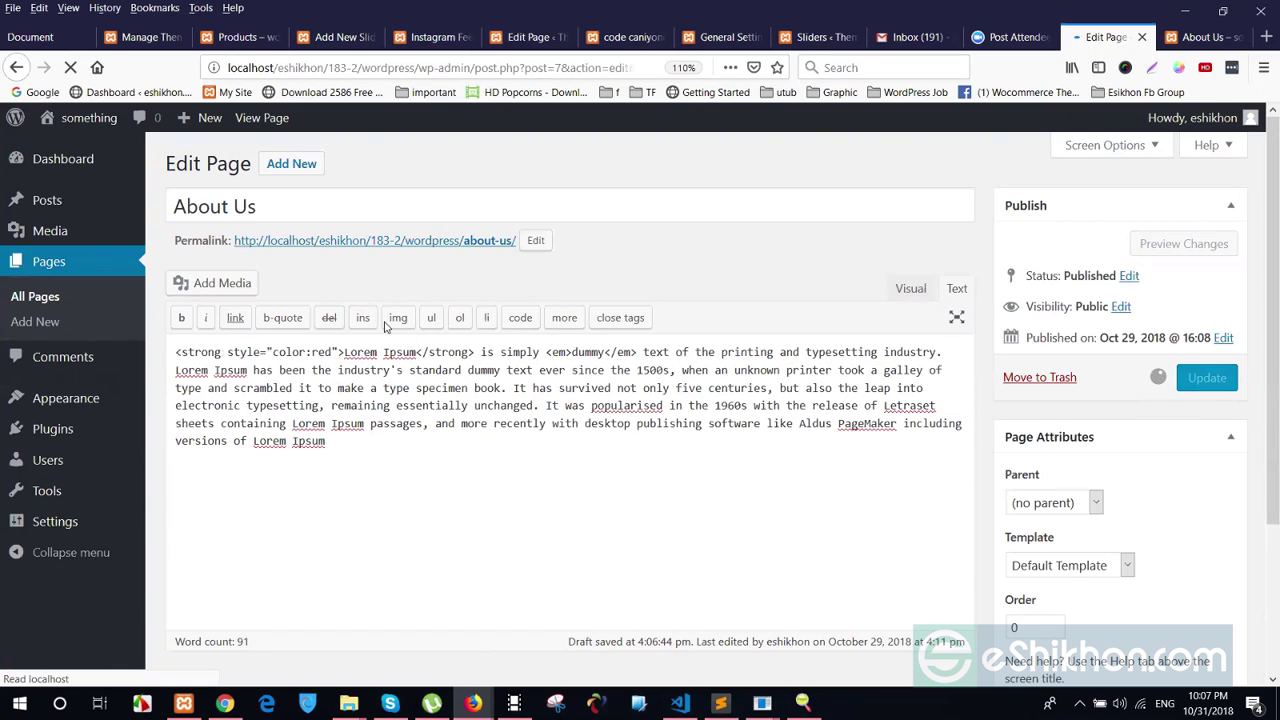
Reload the live About Us page, check the red Lorem Ipsum and italic 'dummy', then go back to the editor
{"action": "key", "text": "ctrl+Tab"}
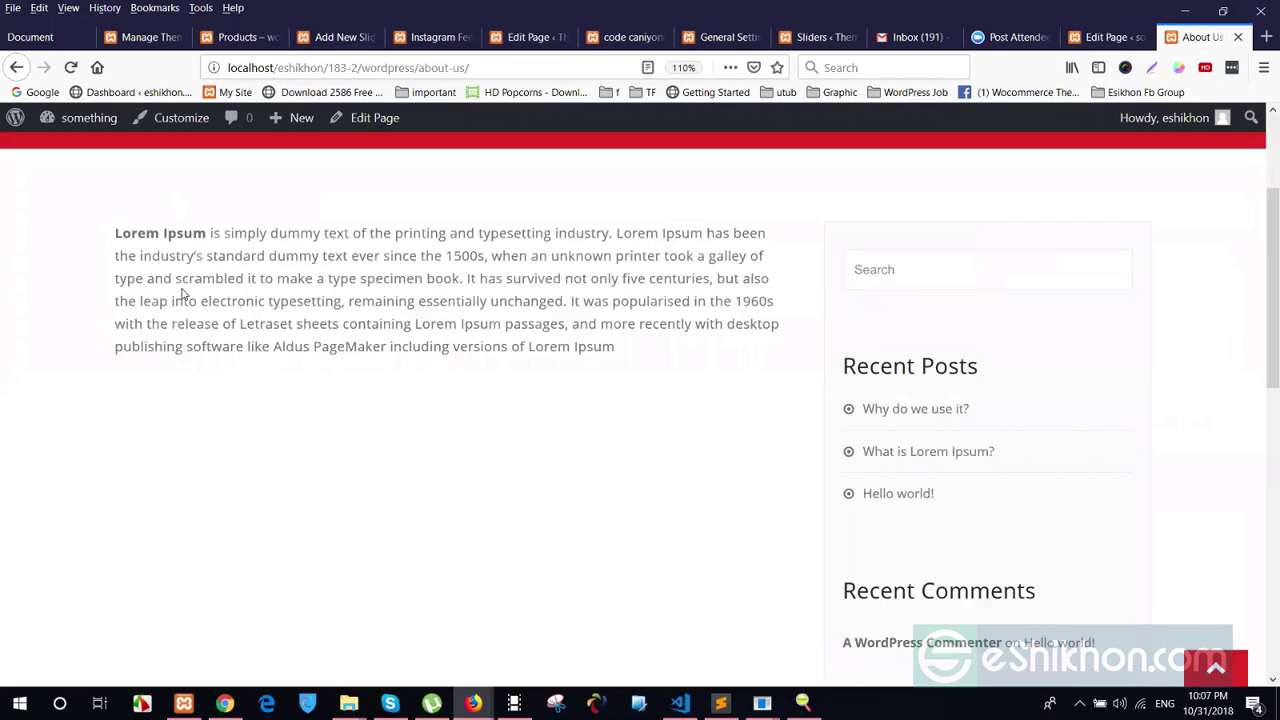
{"action": "right_click", "coordinate": [183, 290]}
{"action": "left_click", "coordinate": [274, 304]}
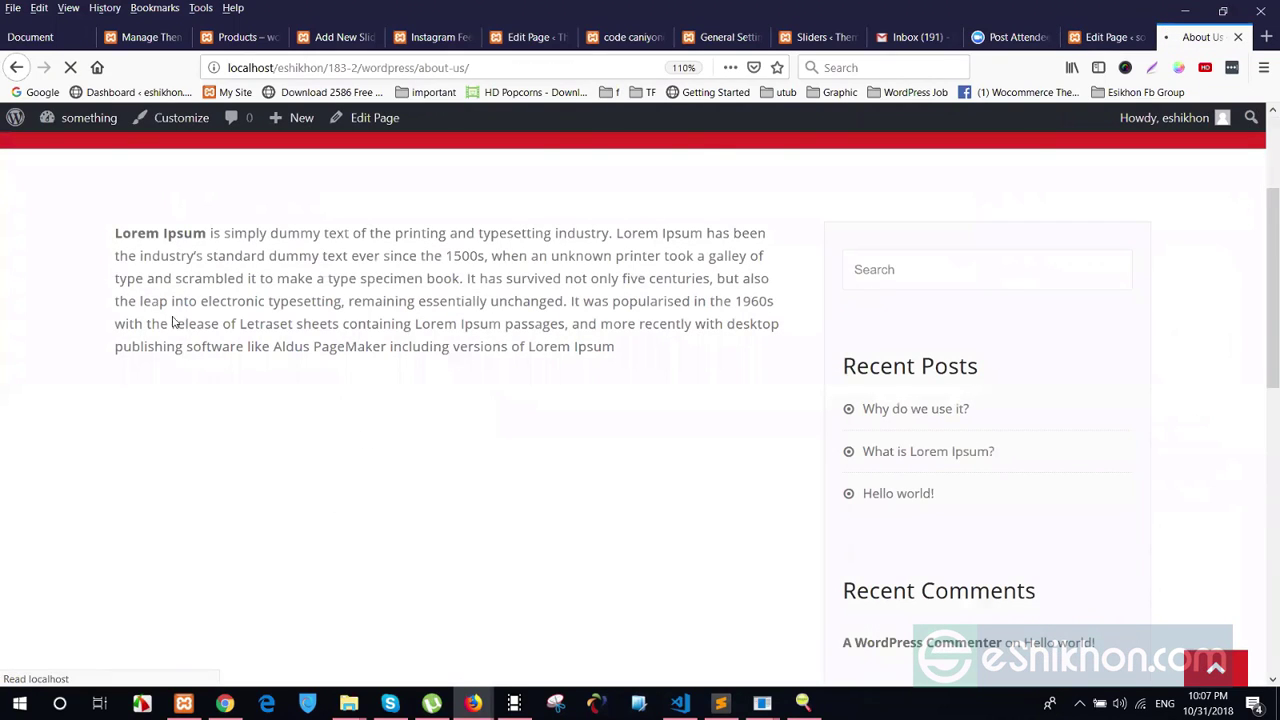
{"action": "left_click_drag", "start_coordinate": [117, 234], "coordinate": [207, 234]}
{"action": "left_click", "coordinate": [259, 362]}
{"action": "scroll", "coordinate": [356, 415], "scroll_direction": "up", "scroll_amount": 4}
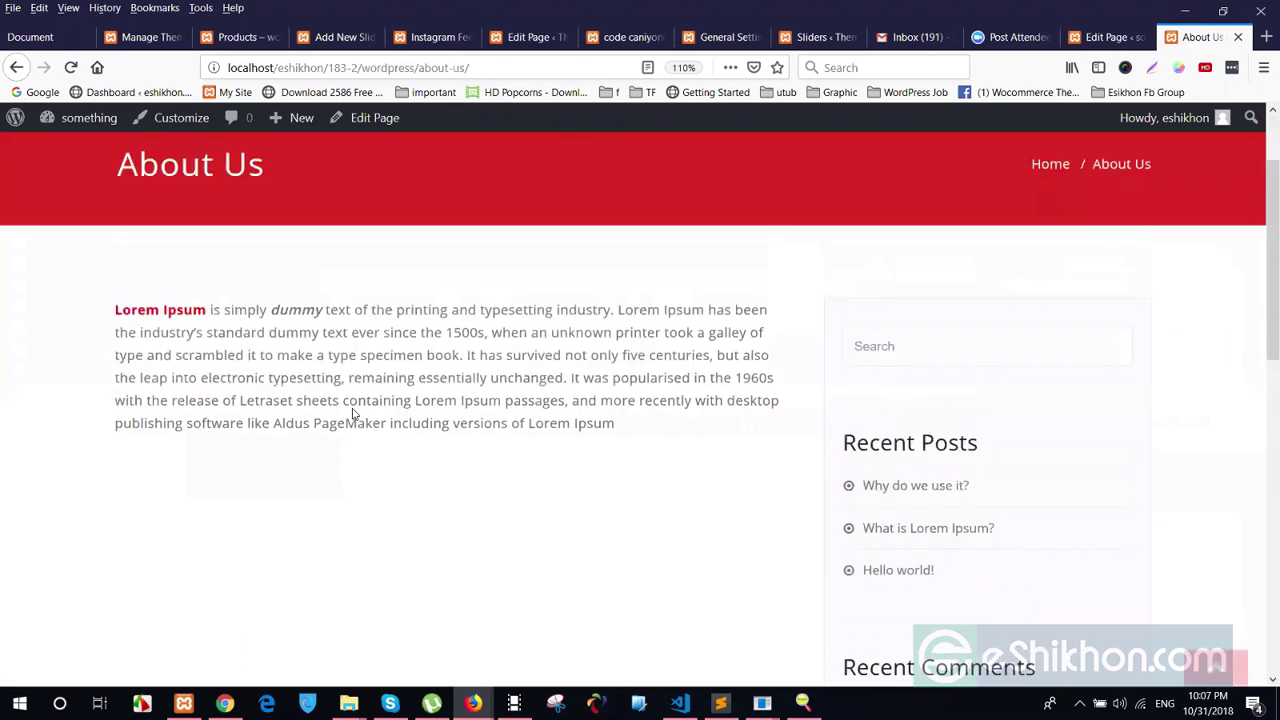
{"action": "scroll", "coordinate": [362, 425], "scroll_direction": "down", "scroll_amount": 4}
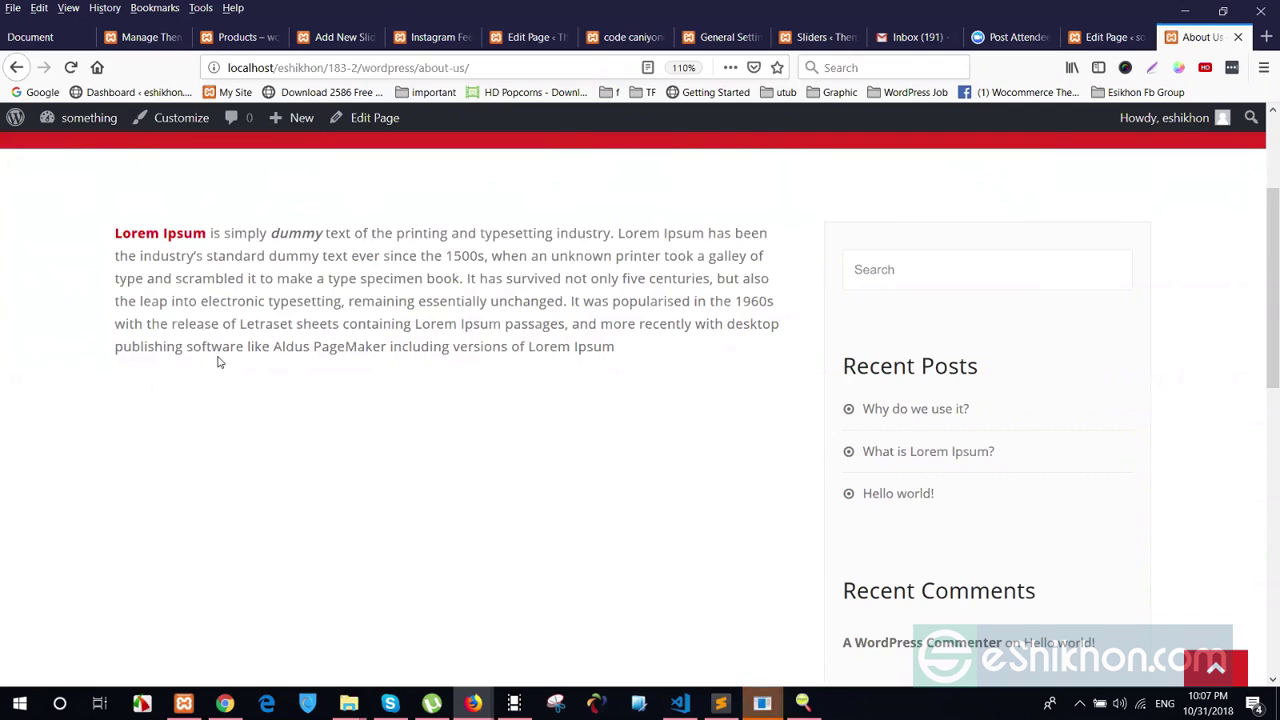
{"action": "triple_click", "coordinate": [484, 295]}
{"action": "left_click", "coordinate": [626, 478]}
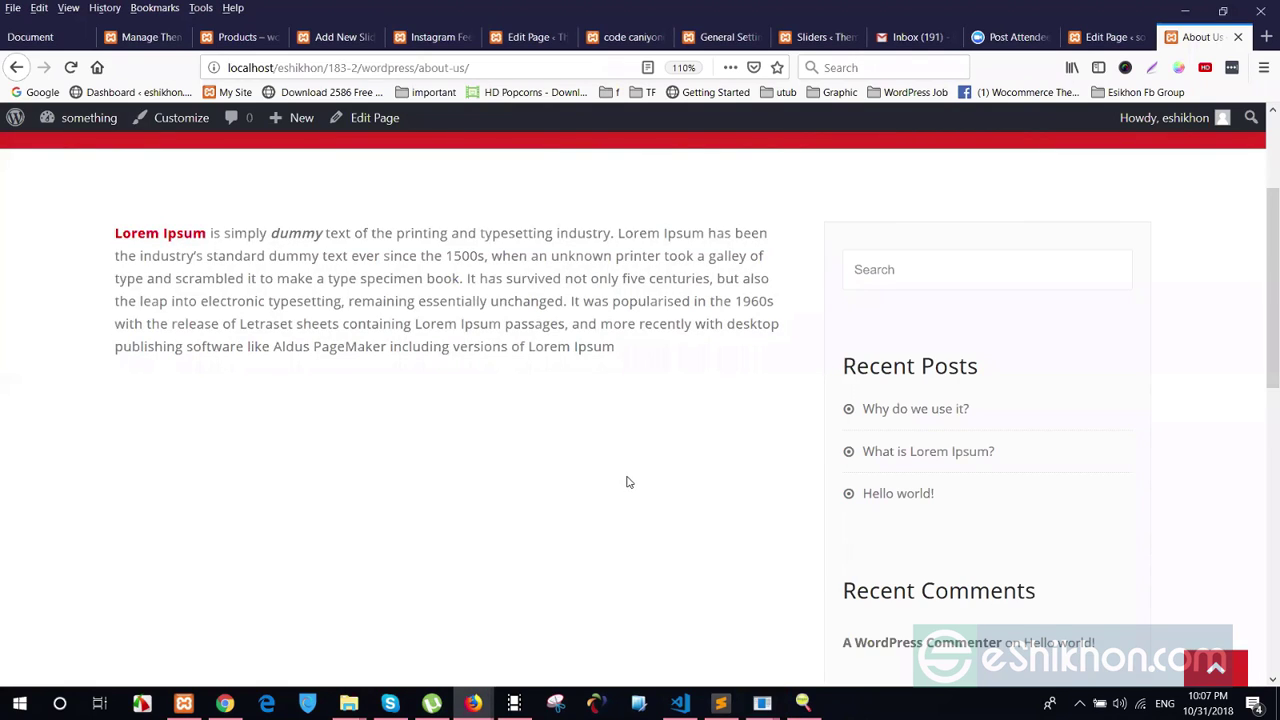
{"action": "left_click", "coordinate": [1106, 37]}
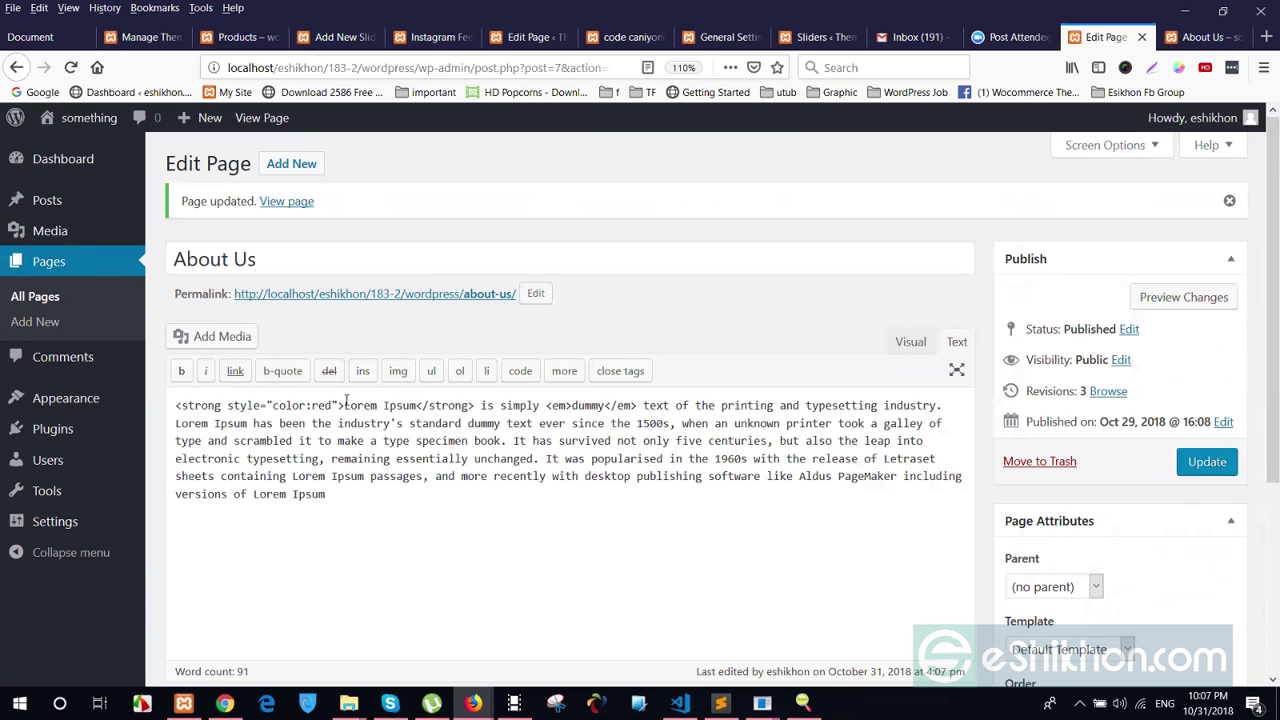
Wrap 'Lorem Ipsum' in <h2></h2> tags, update the About Us page, and reload the live page
{"action": "type", "text": "<"}
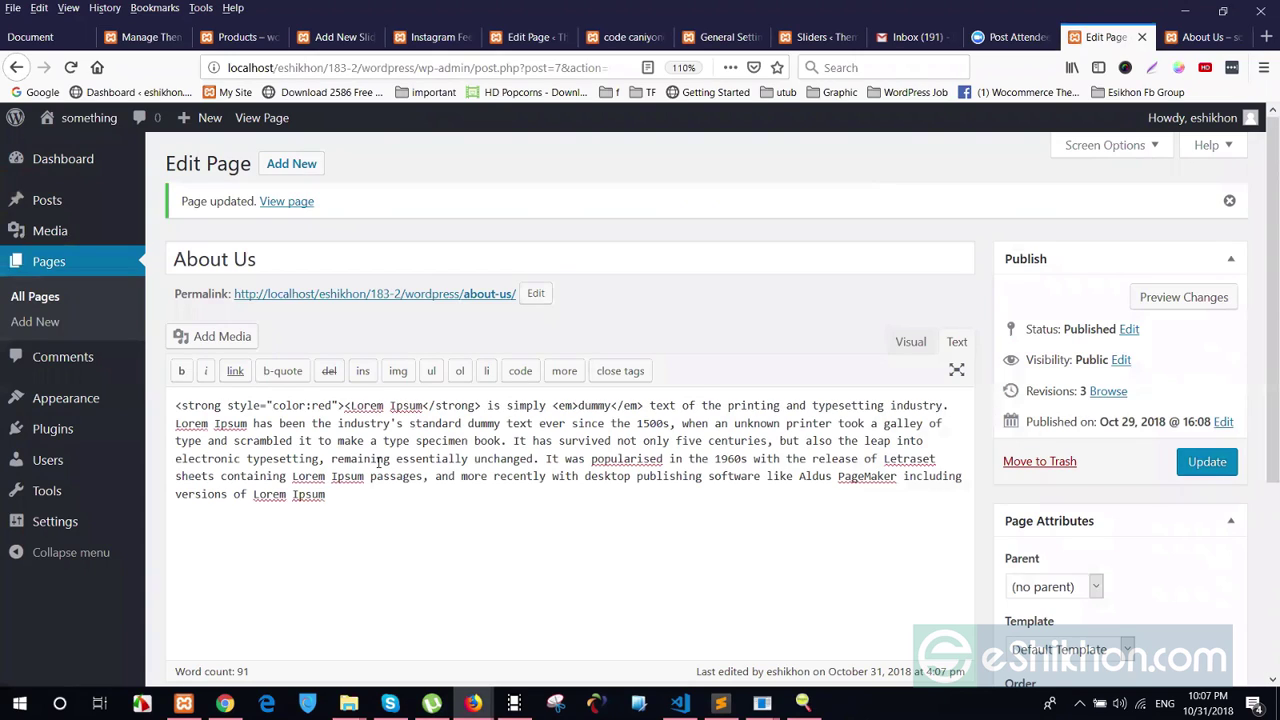
{"action": "type", "text": "h2>"}
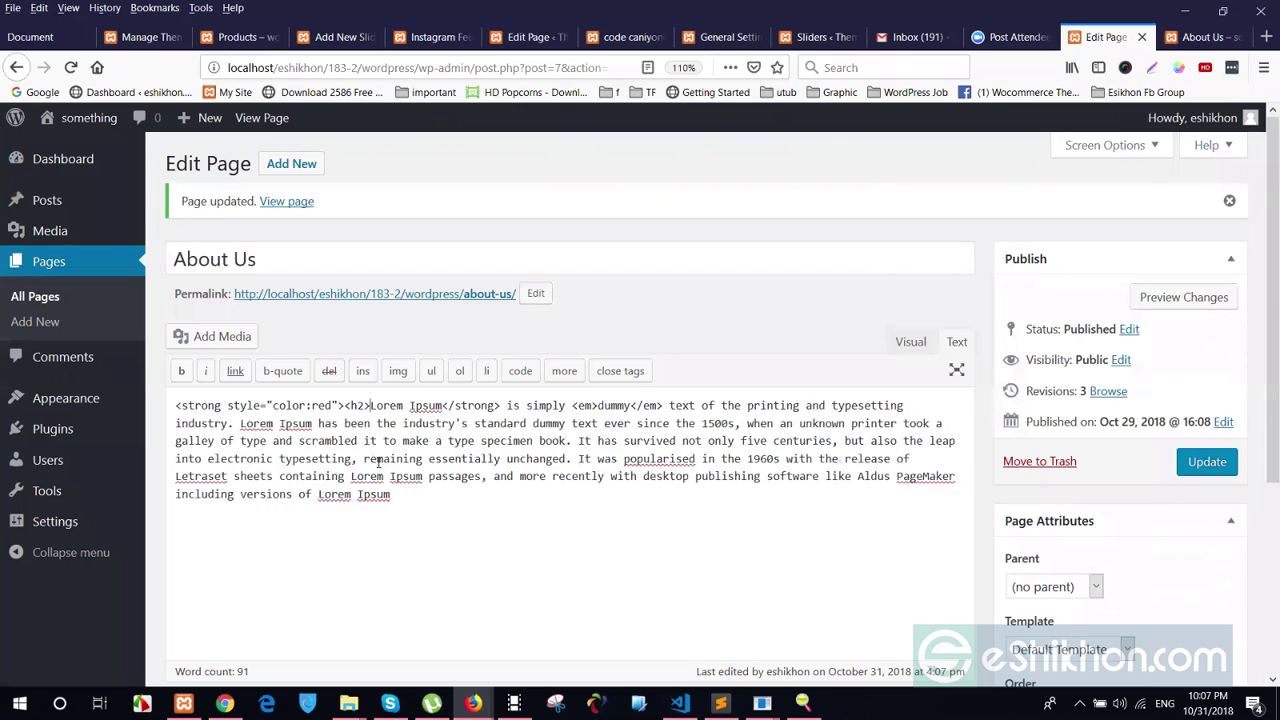
{"action": "left_click", "coordinate": [442, 405]}
{"action": "type", "text": "</h2>"}
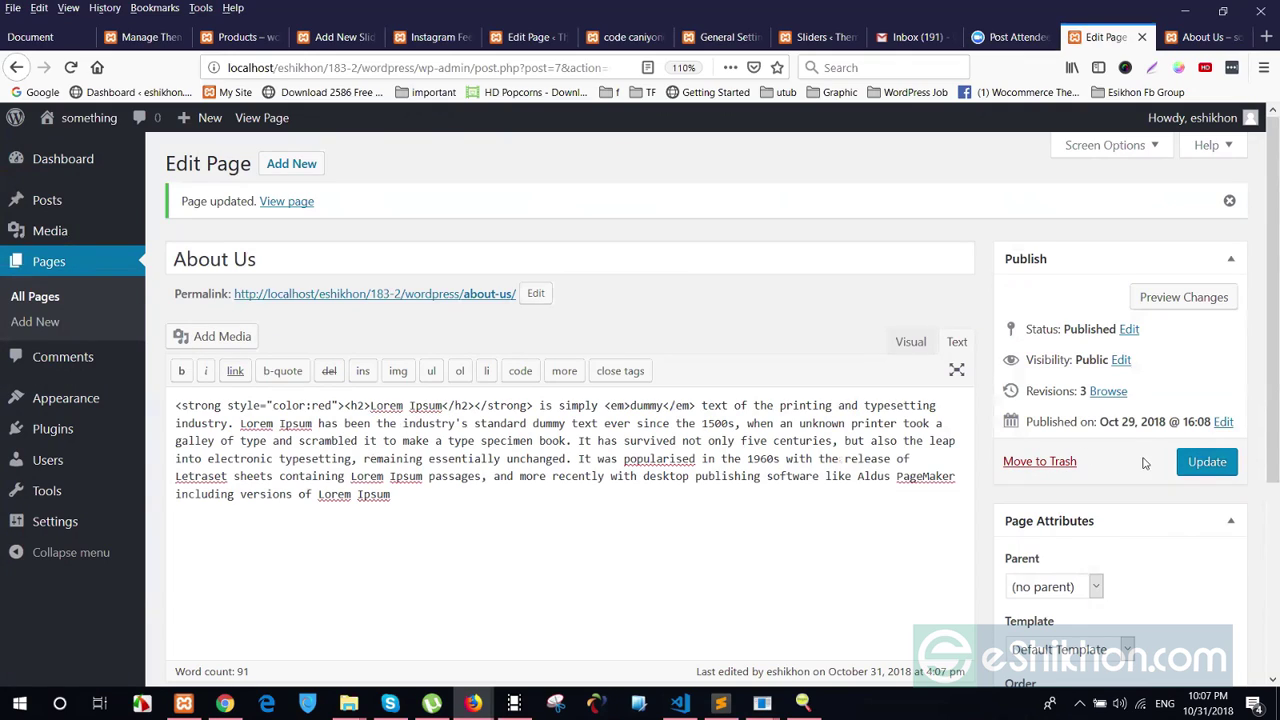
{"action": "left_click", "coordinate": [1192, 462]}
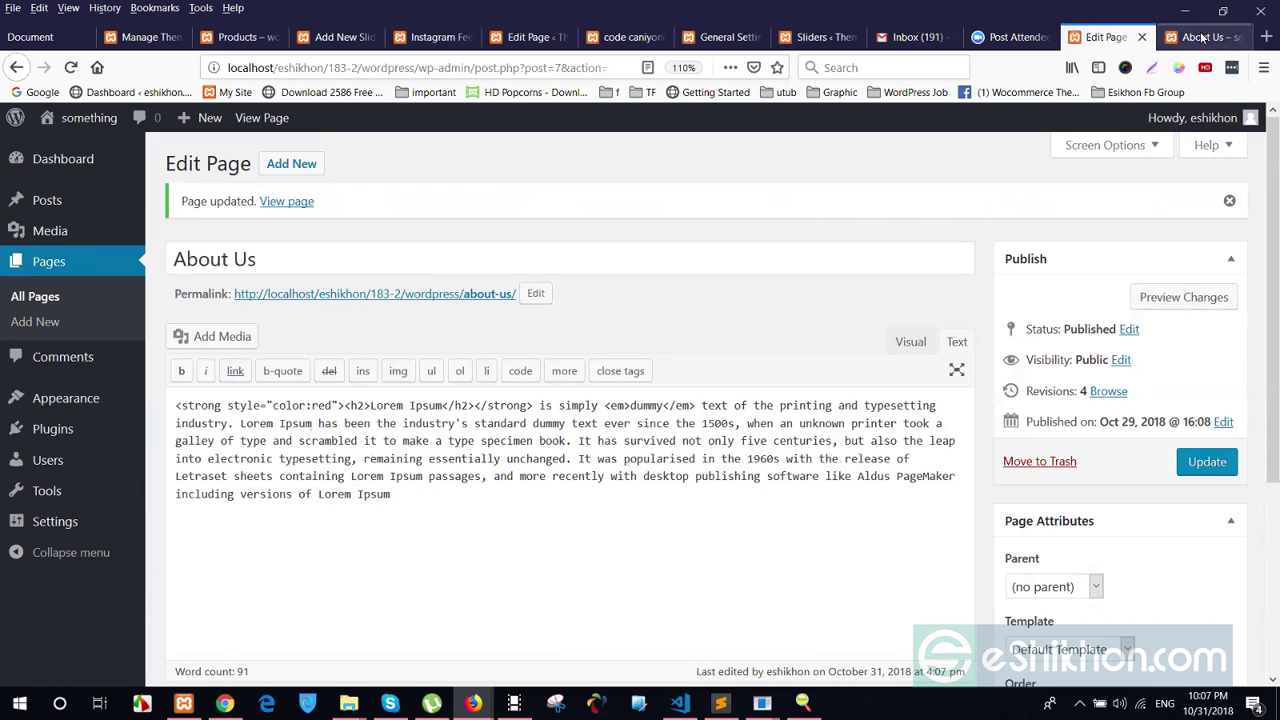
{"action": "left_click", "coordinate": [1200, 37]}
{"action": "right_click", "coordinate": [483, 319]}
Reload the live About Us page and inspect the new Lorem Ipsum h2 heading before returning to the editor
{"action": "key", "text": "r"}
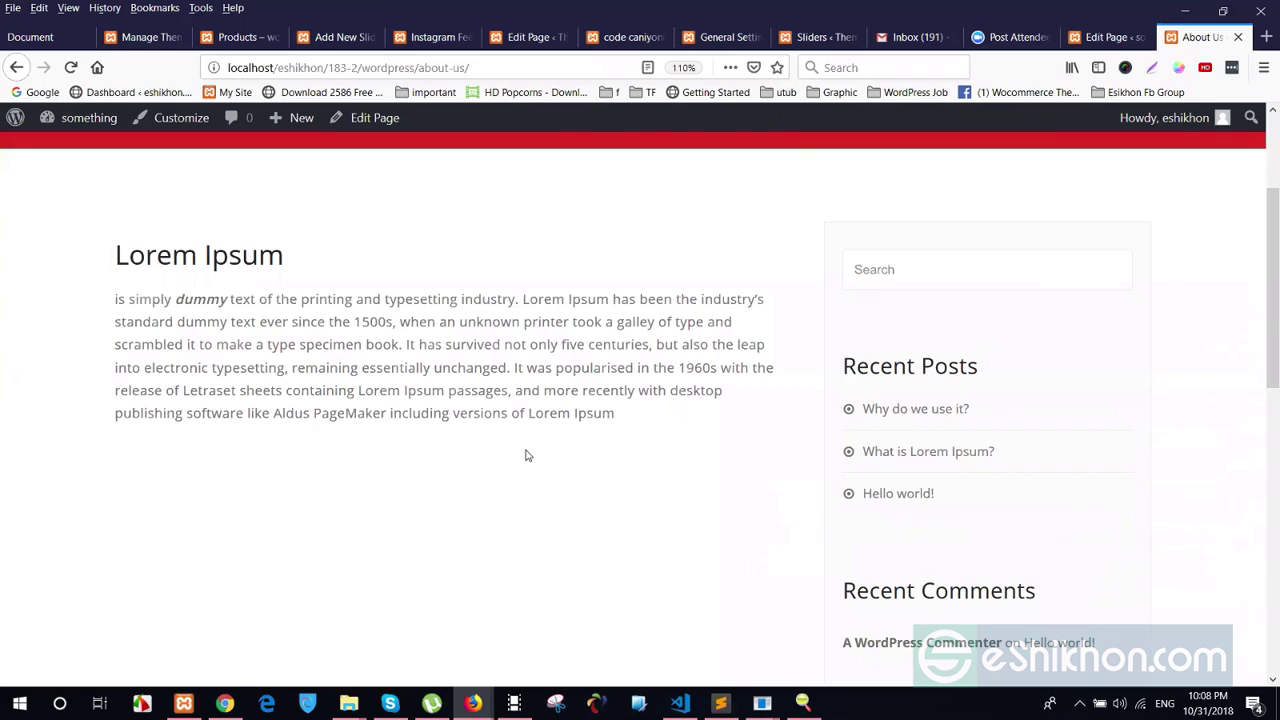
{"action": "scroll", "coordinate": [527, 455], "scroll_direction": "up", "scroll_amount": 3}
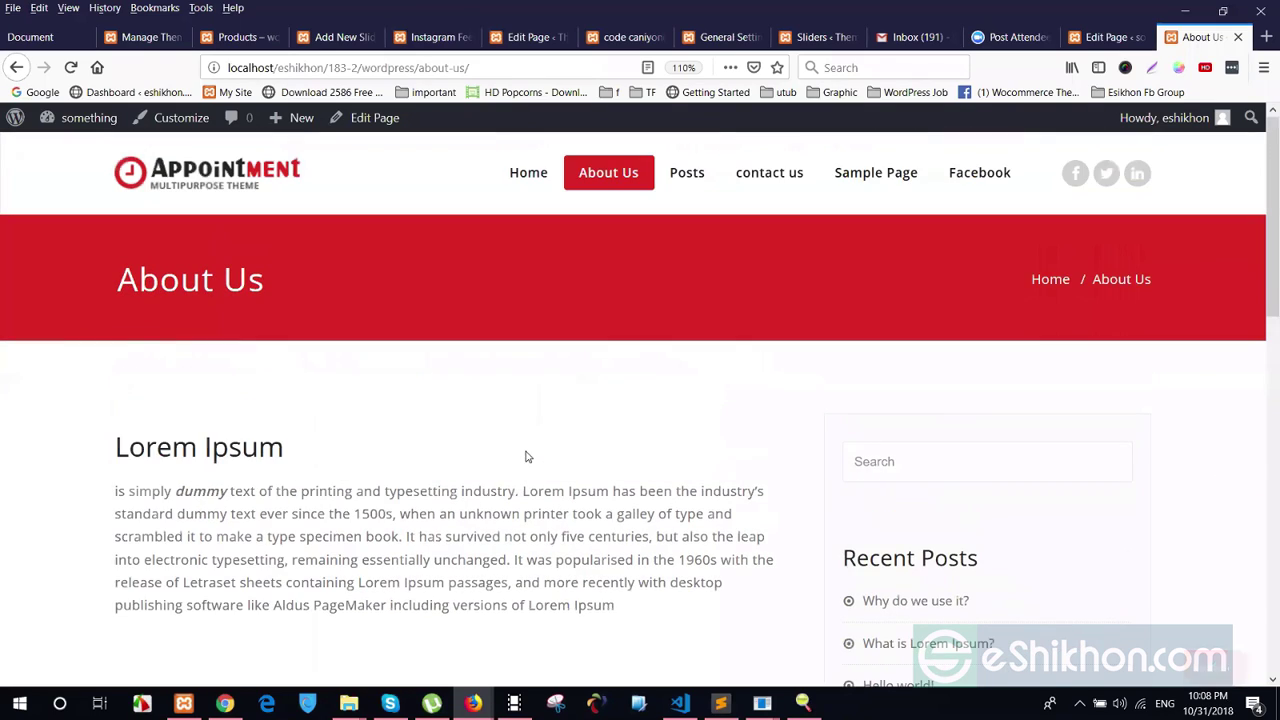
{"action": "left_click_drag", "start_coordinate": [114, 449], "coordinate": [302, 460]}
{"action": "left_click_drag", "start_coordinate": [330, 545], "coordinate": [340, 558]}
{"action": "left_click", "coordinate": [457, 654]}
{"action": "scroll", "coordinate": [156, 438], "scroll_direction": "down", "scroll_amount": 3}
{"action": "left_click_drag", "start_coordinate": [115, 299], "coordinate": [430, 367]}
{"action": "left_click", "coordinate": [615, 454]}
{"action": "left_click", "coordinate": [1105, 37]}
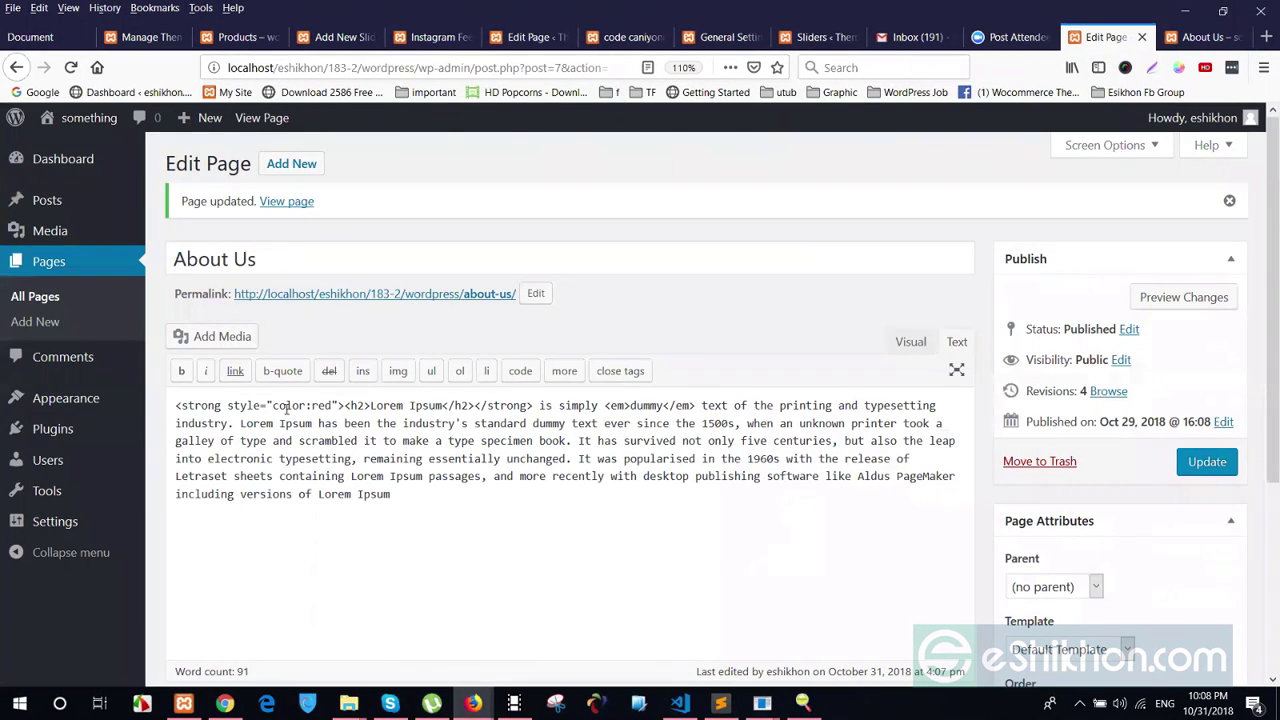
{"action": "left_click_drag", "start_coordinate": [227, 405], "coordinate": [333, 410]}
{"action": "left_click", "coordinate": [471, 476]}
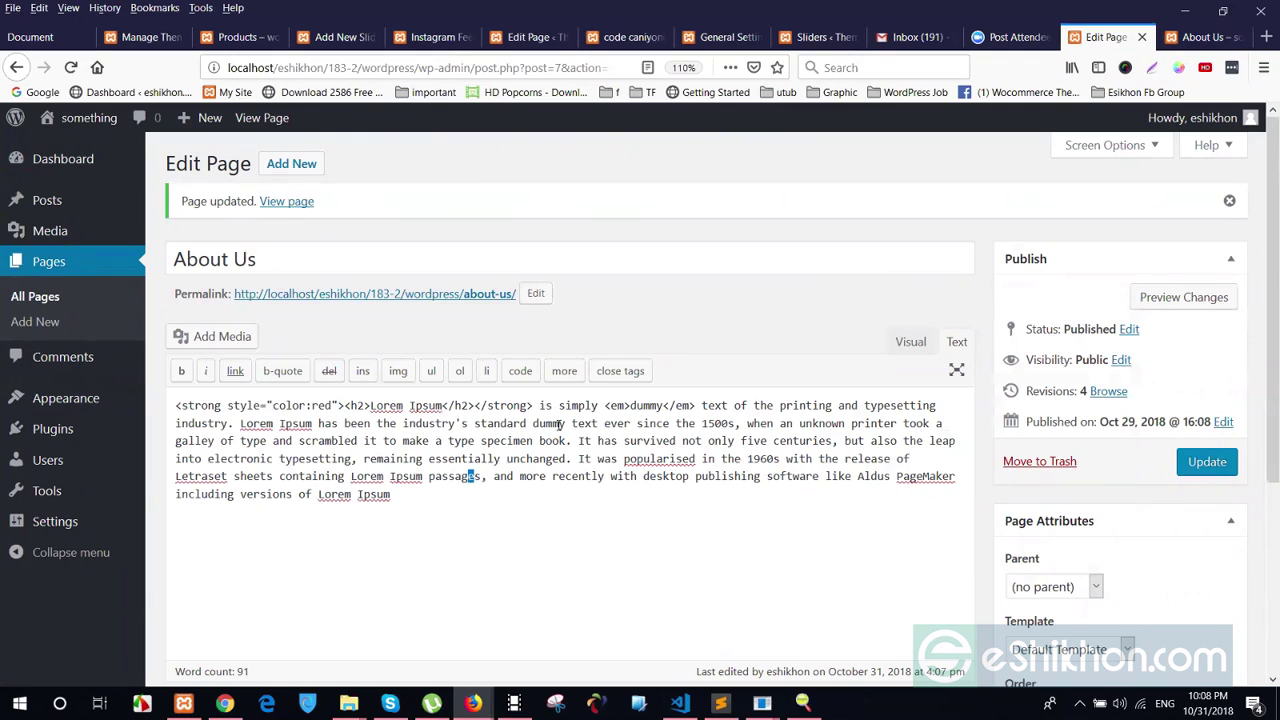
{"action": "left_click", "coordinate": [571, 496]}
{"action": "left_click_drag", "start_coordinate": [214, 405], "coordinate": [345, 406]}
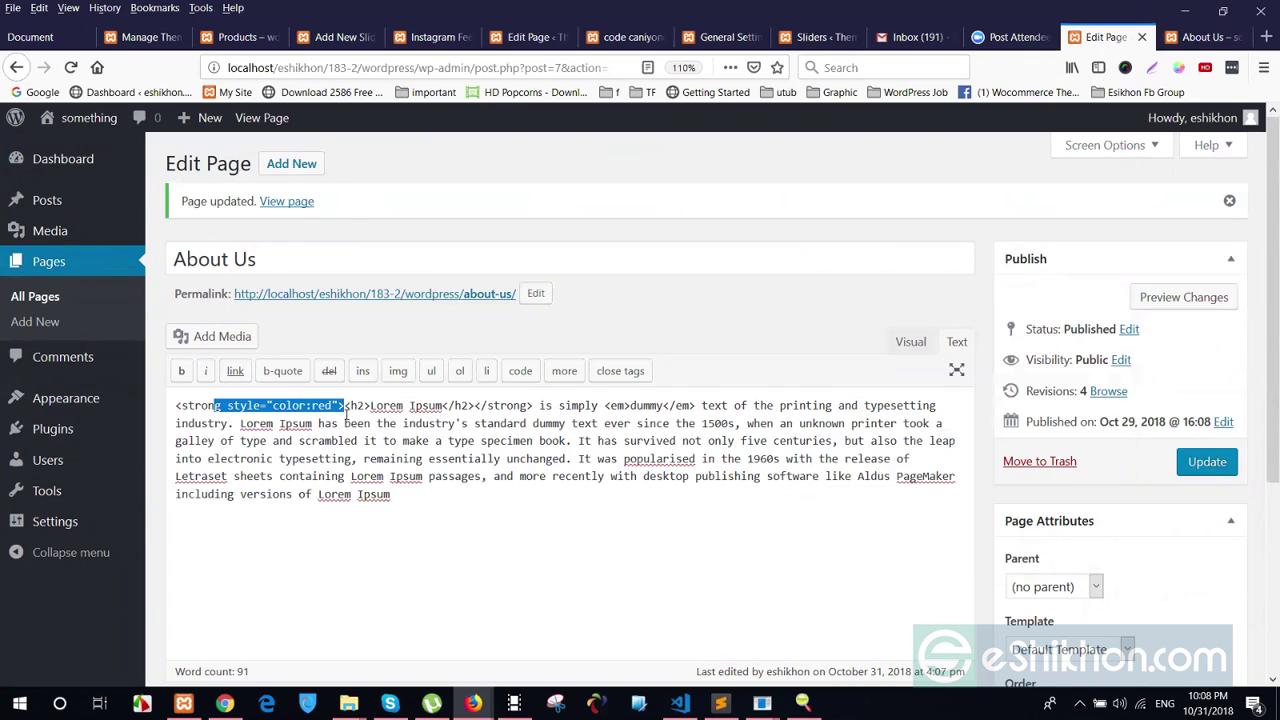
{"action": "left_click", "coordinate": [346, 412]}
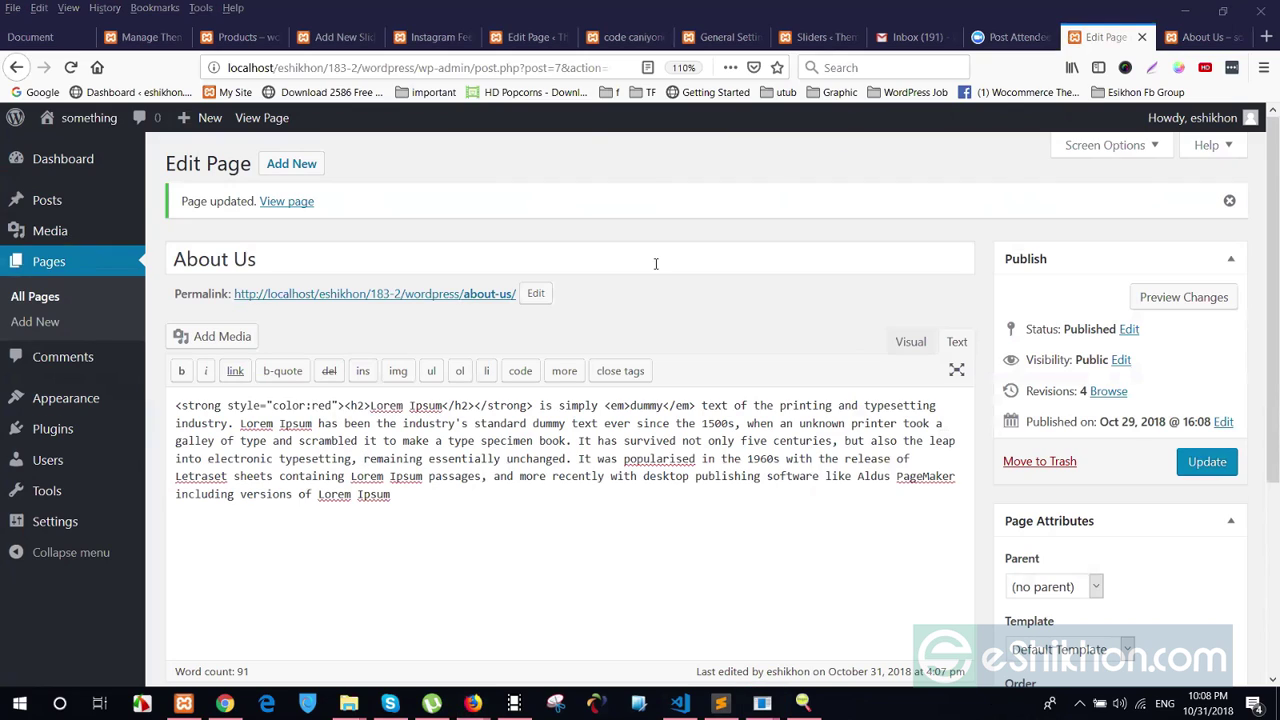
Switch the About Us editor to Visual view and inspect the page content
{"action": "left_click", "coordinate": [910, 341]}
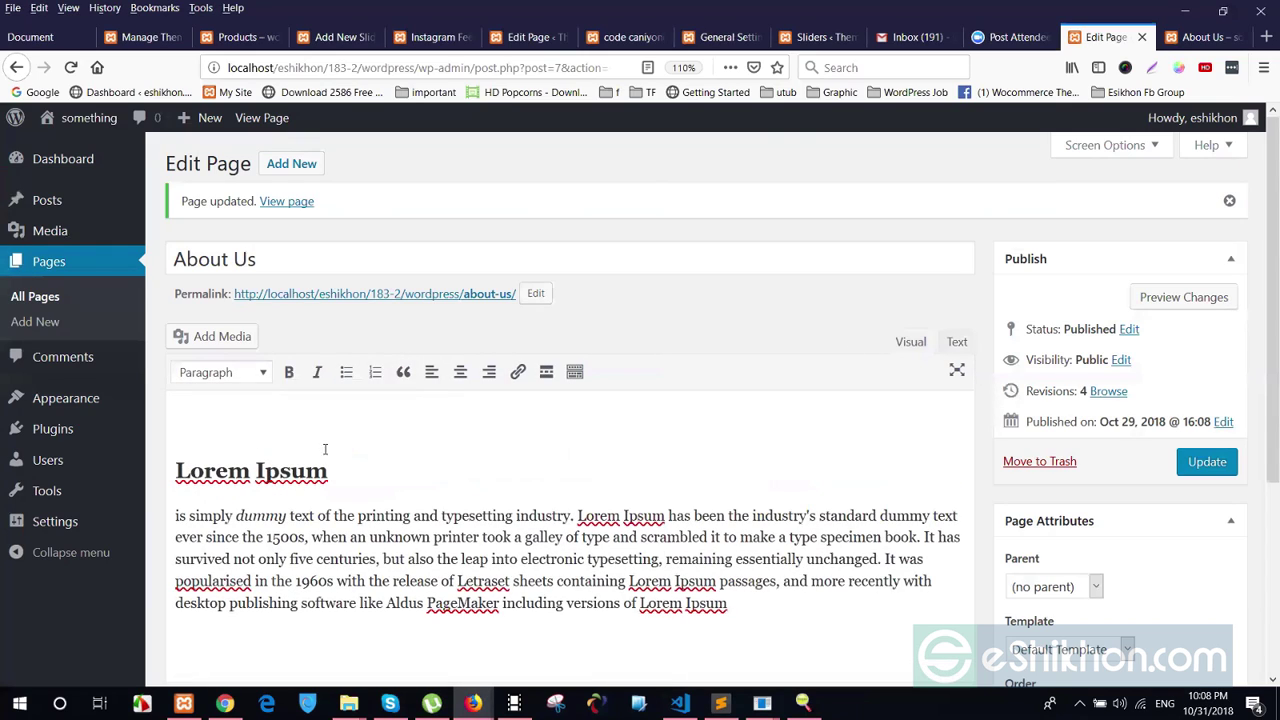
{"action": "scroll", "coordinate": [494, 397], "scroll_direction": "down", "scroll_amount": 1}
{"action": "scroll", "coordinate": [745, 326], "scroll_direction": "down", "scroll_amount": 2}
{"action": "left_click", "coordinate": [846, 389]}
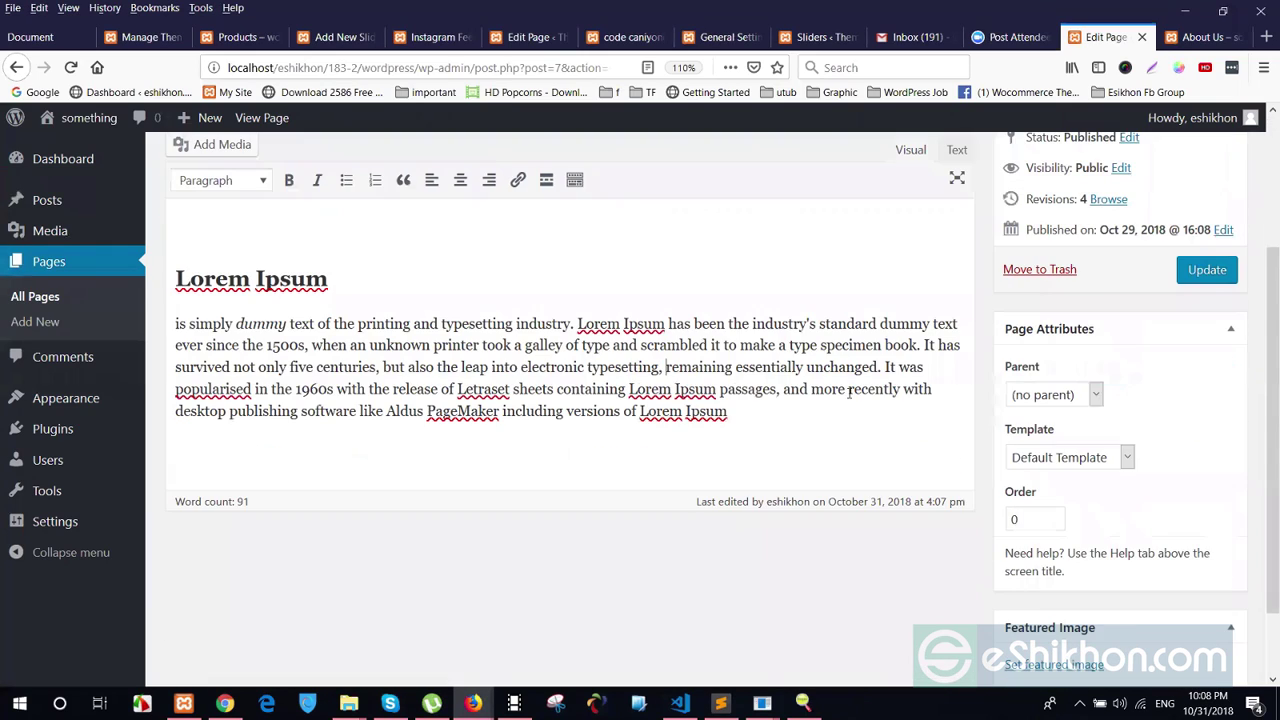
{"action": "left_click", "coordinate": [181, 262], "text": "shift"}
{"action": "left_click", "coordinate": [529, 324]}
Go to the list of all posts, then open a new browser tab
{"action": "scroll", "coordinate": [188, 347], "scroll_direction": "up", "scroll_amount": 2}
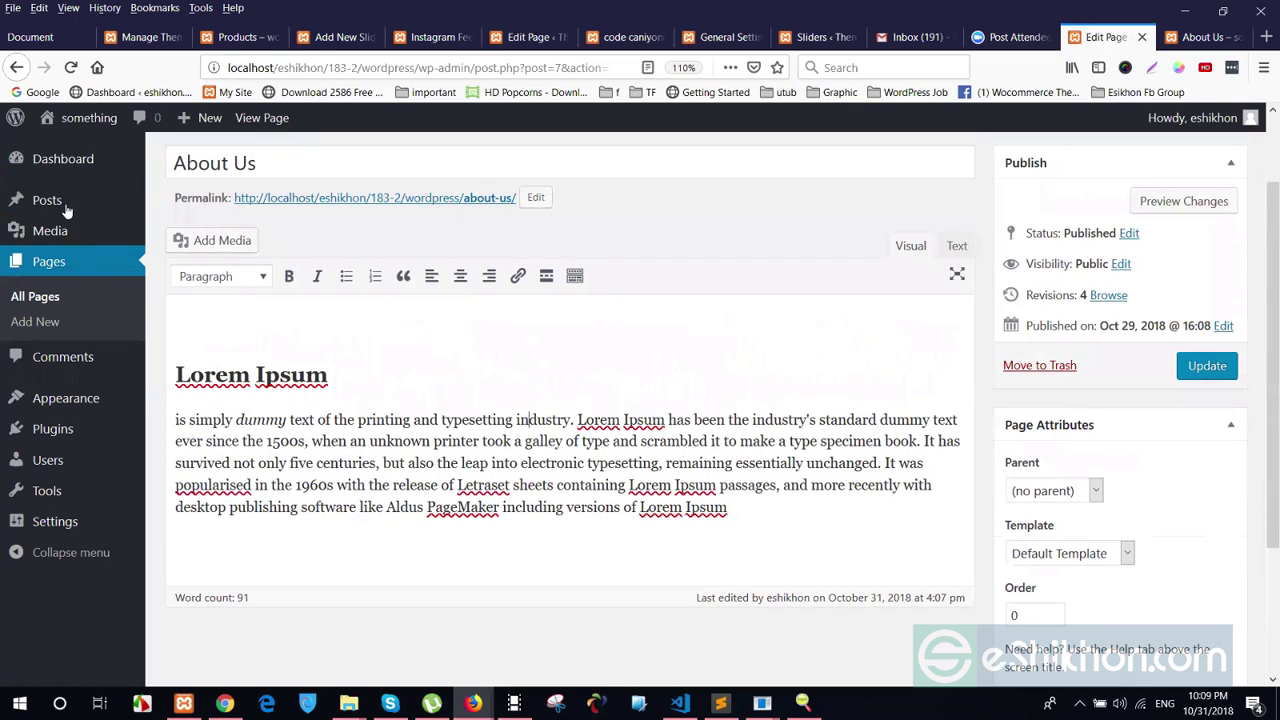
{"action": "left_click", "coordinate": [65, 207]}
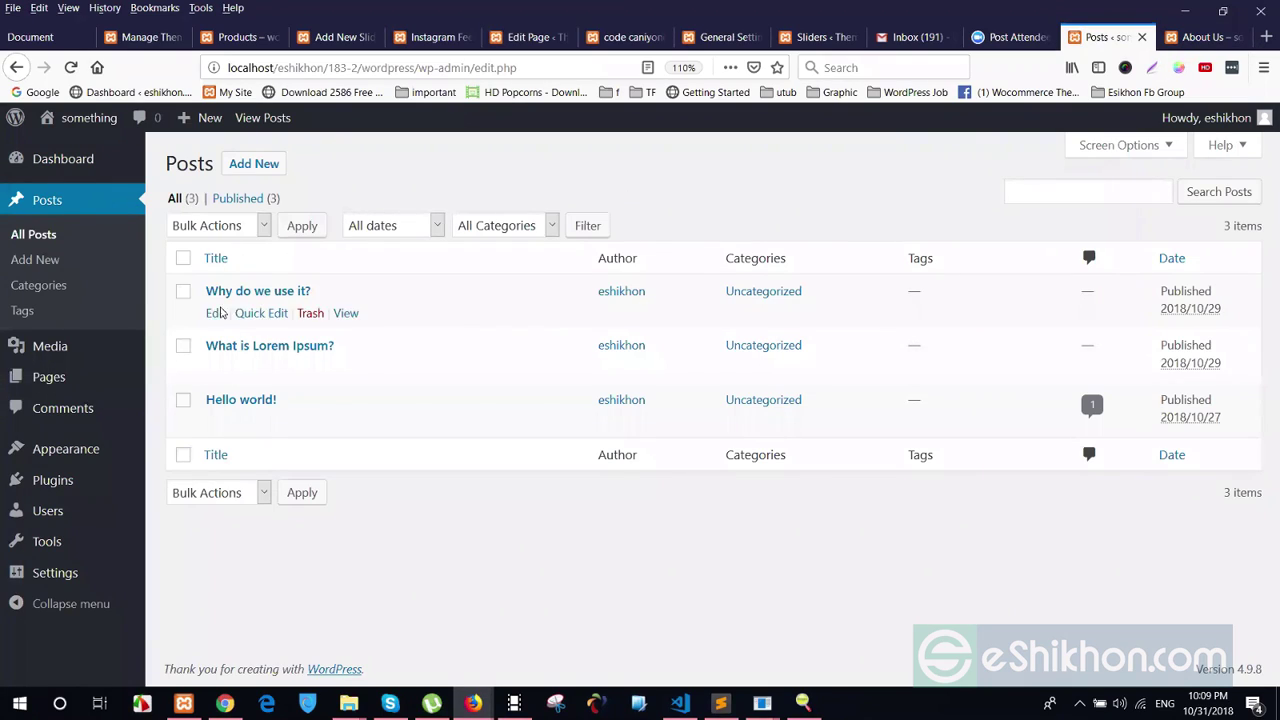
{"action": "left_click", "coordinate": [1266, 37]}
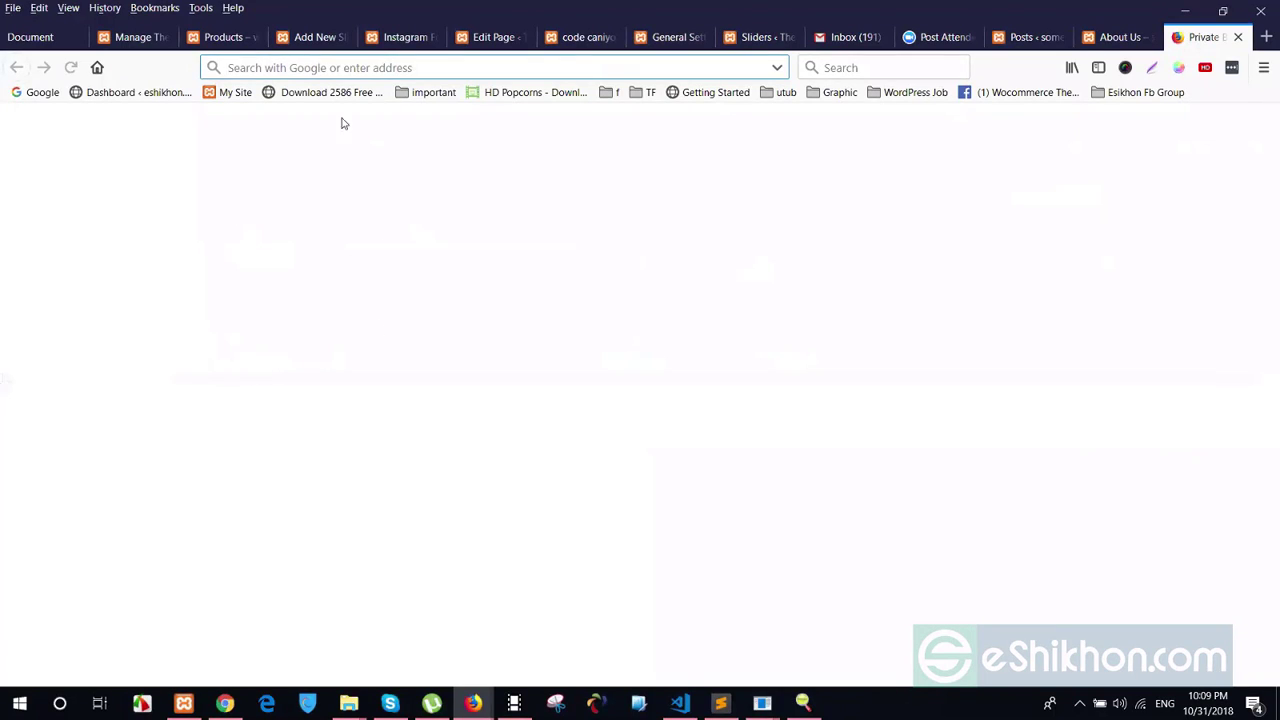
Load prothomalo.com in the new tab
{"action": "type", "text": "p"}
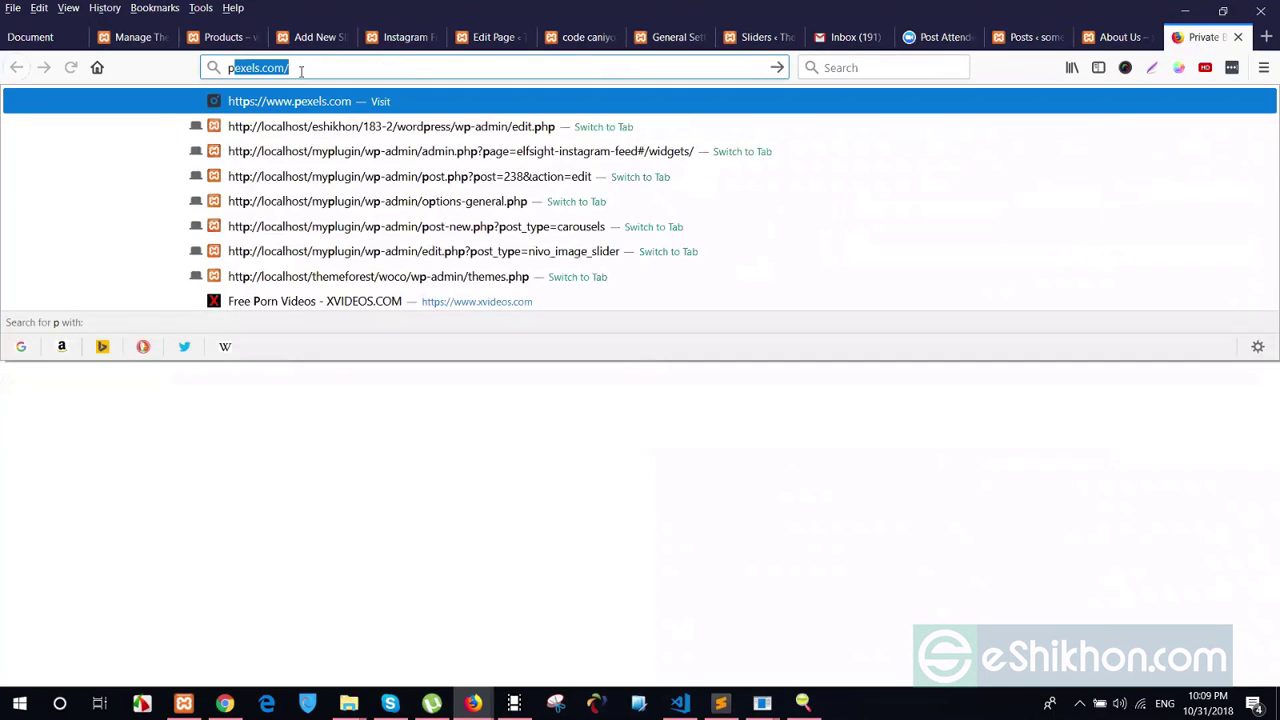
{"action": "type", "text": "rothom"}
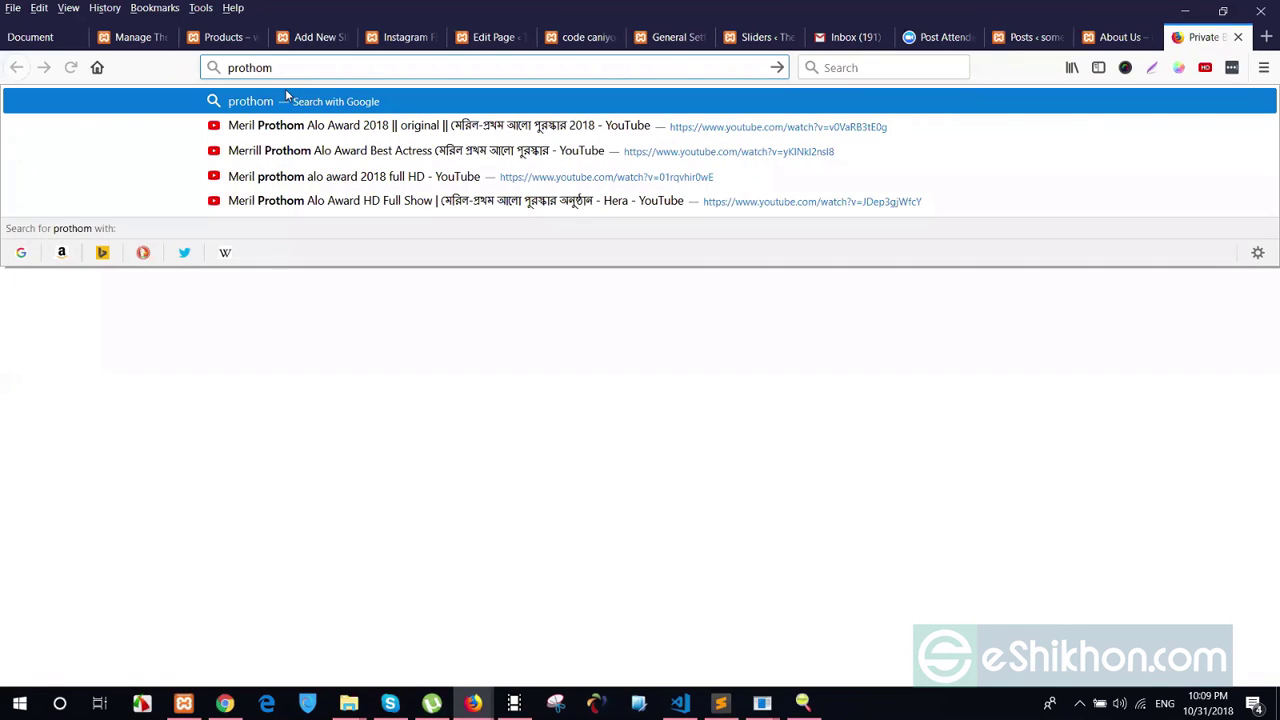
{"action": "type", "text": "alo.c"}
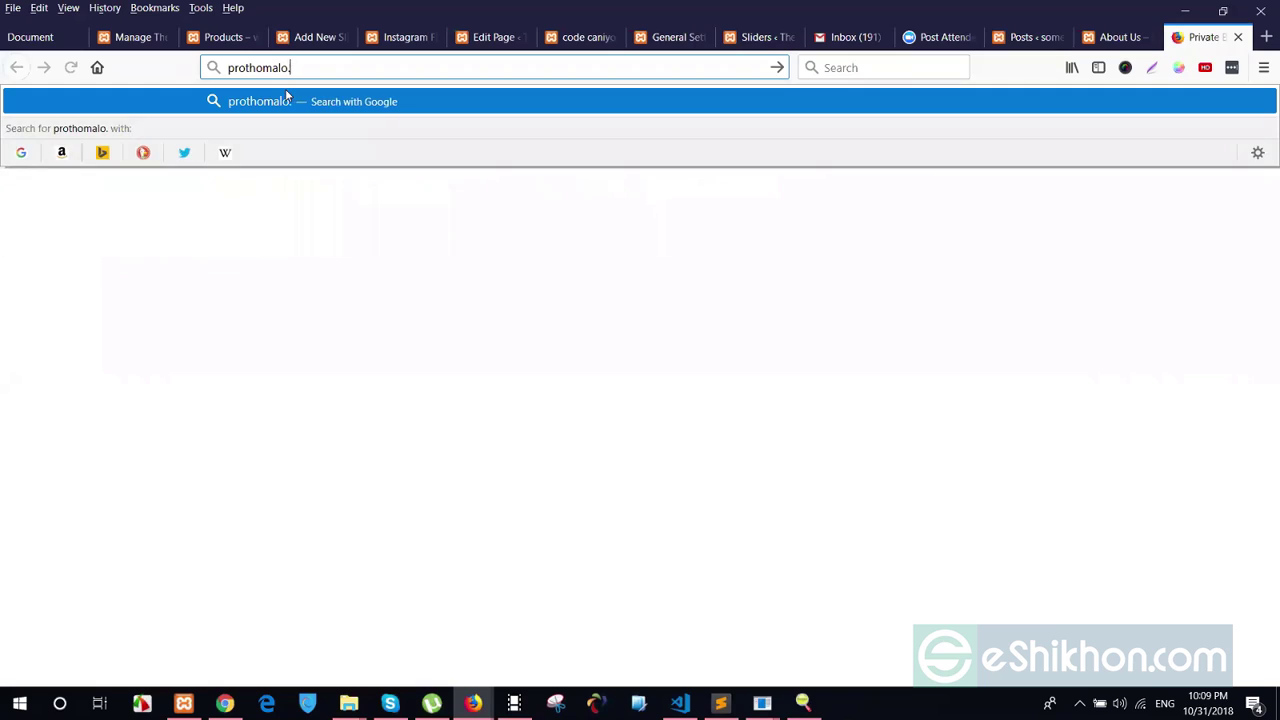
{"action": "type", "text": "om"}
{"action": "key", "text": "Return"}
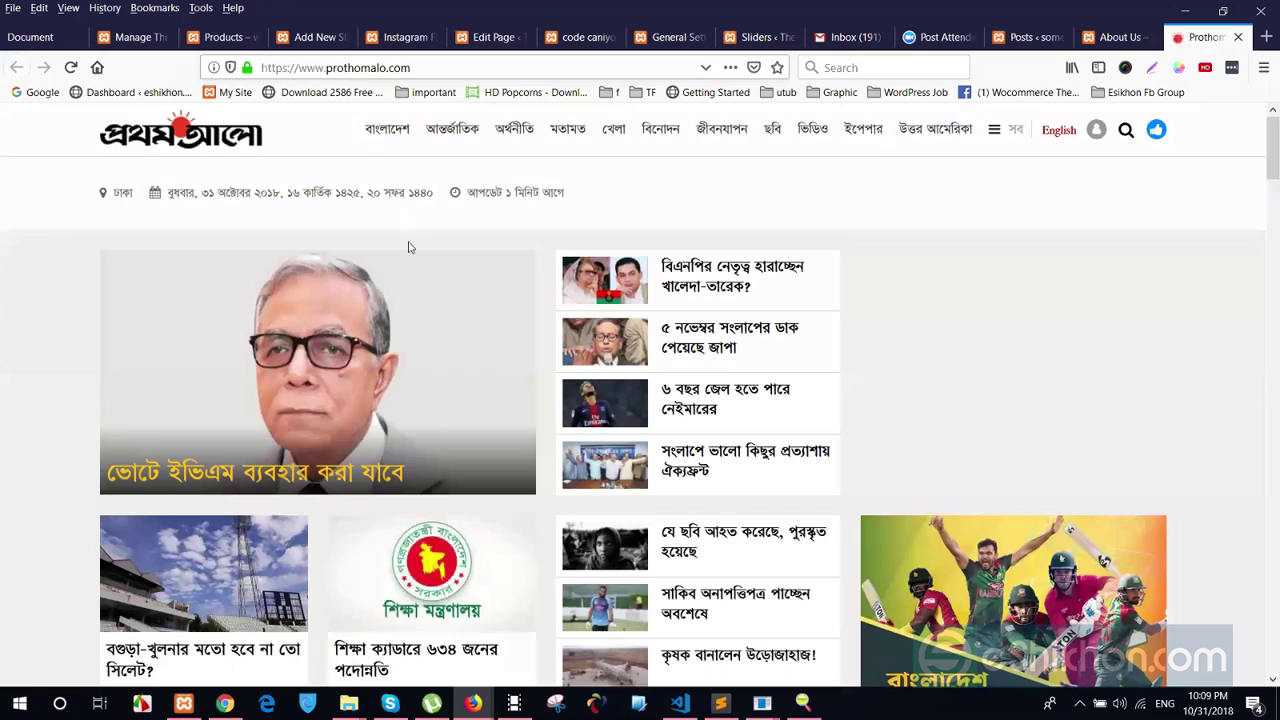
Open the top Prothom Alo story about BNP leadership and view its photo full screen
{"action": "scroll", "coordinate": [445, 441], "scroll_direction": "down", "scroll_amount": 1}
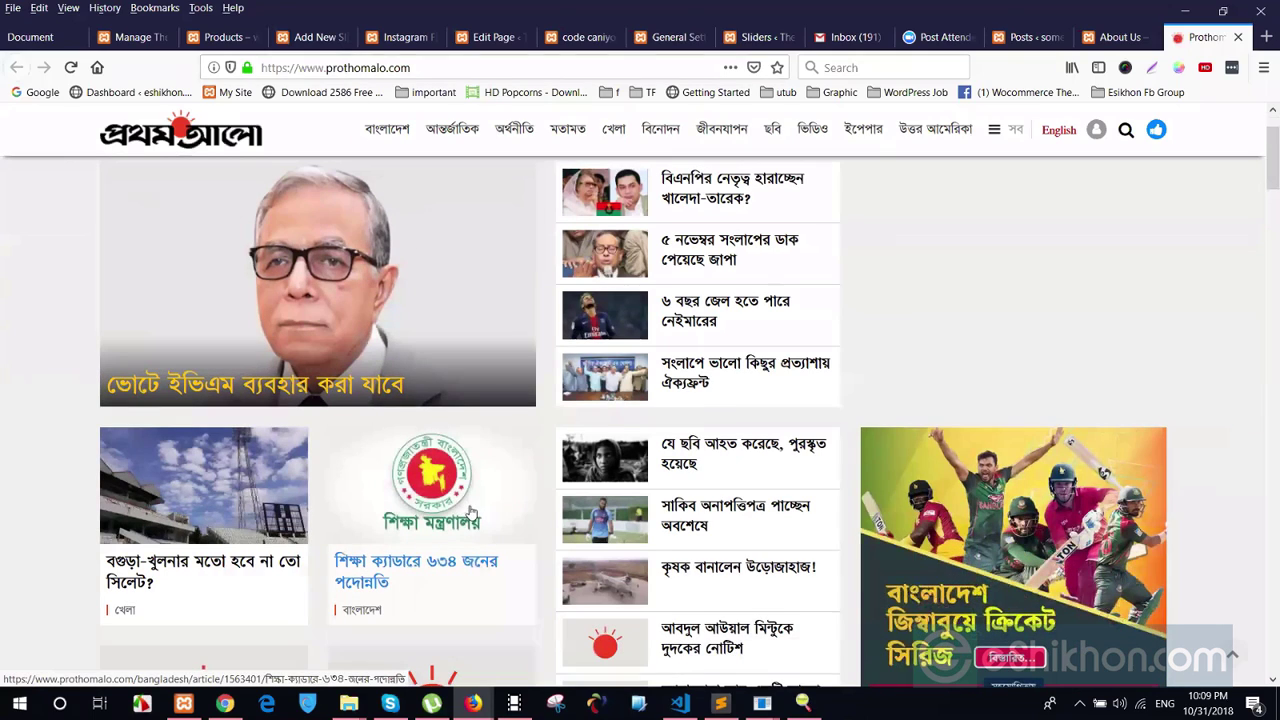
{"action": "scroll", "coordinate": [769, 357], "scroll_direction": "up", "scroll_amount": 1}
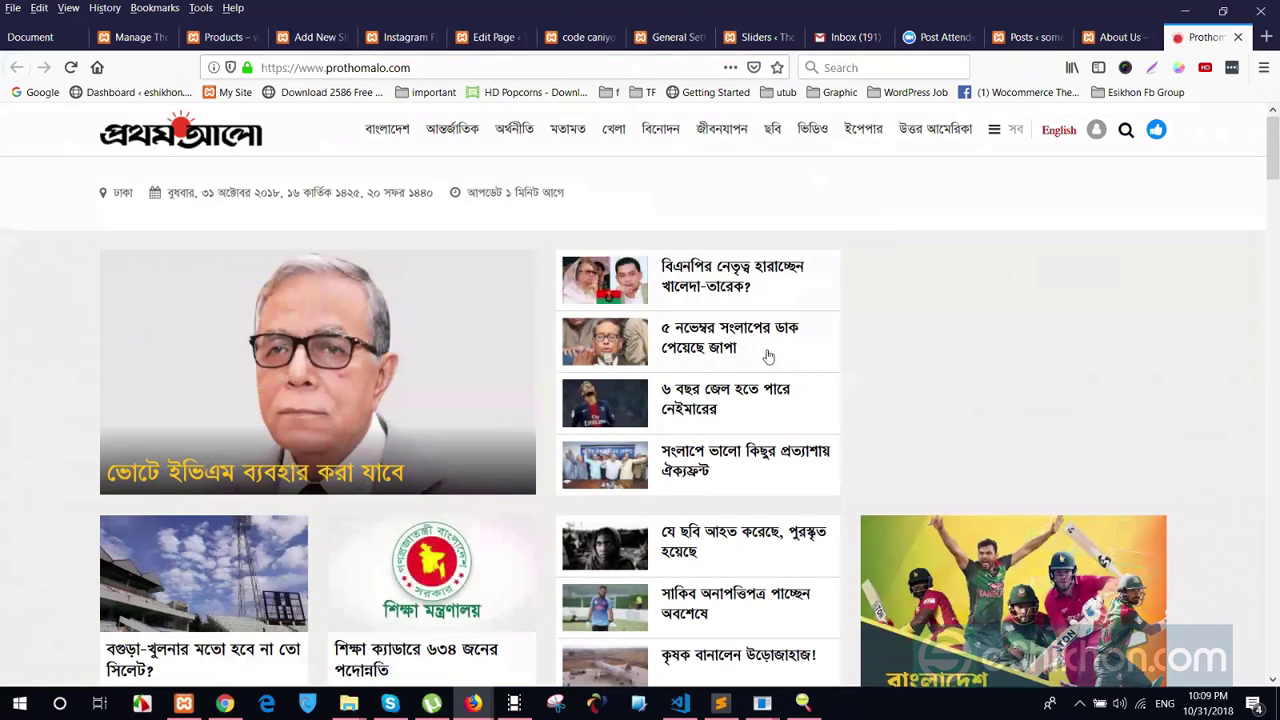
{"action": "scroll", "coordinate": [390, 517], "scroll_direction": "down", "scroll_amount": 4}
{"action": "scroll", "coordinate": [390, 517], "scroll_direction": "down", "scroll_amount": 1}
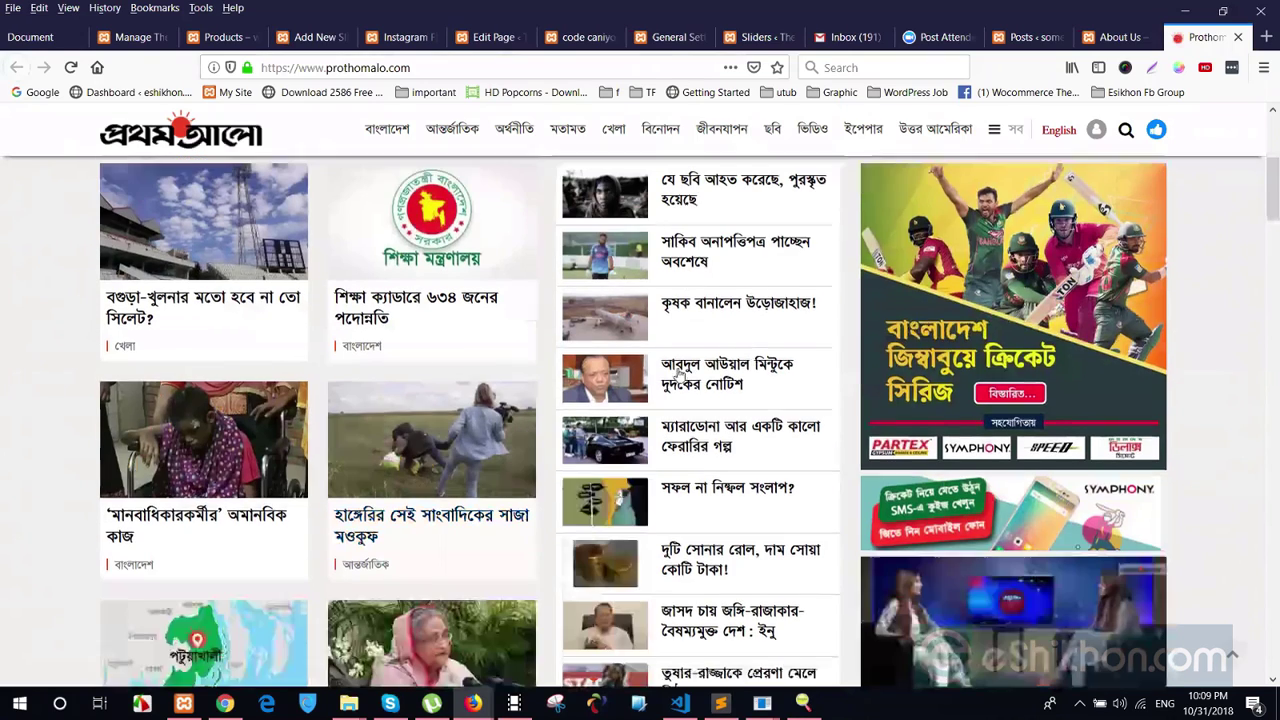
{"action": "left_click", "coordinate": [800, 284]}
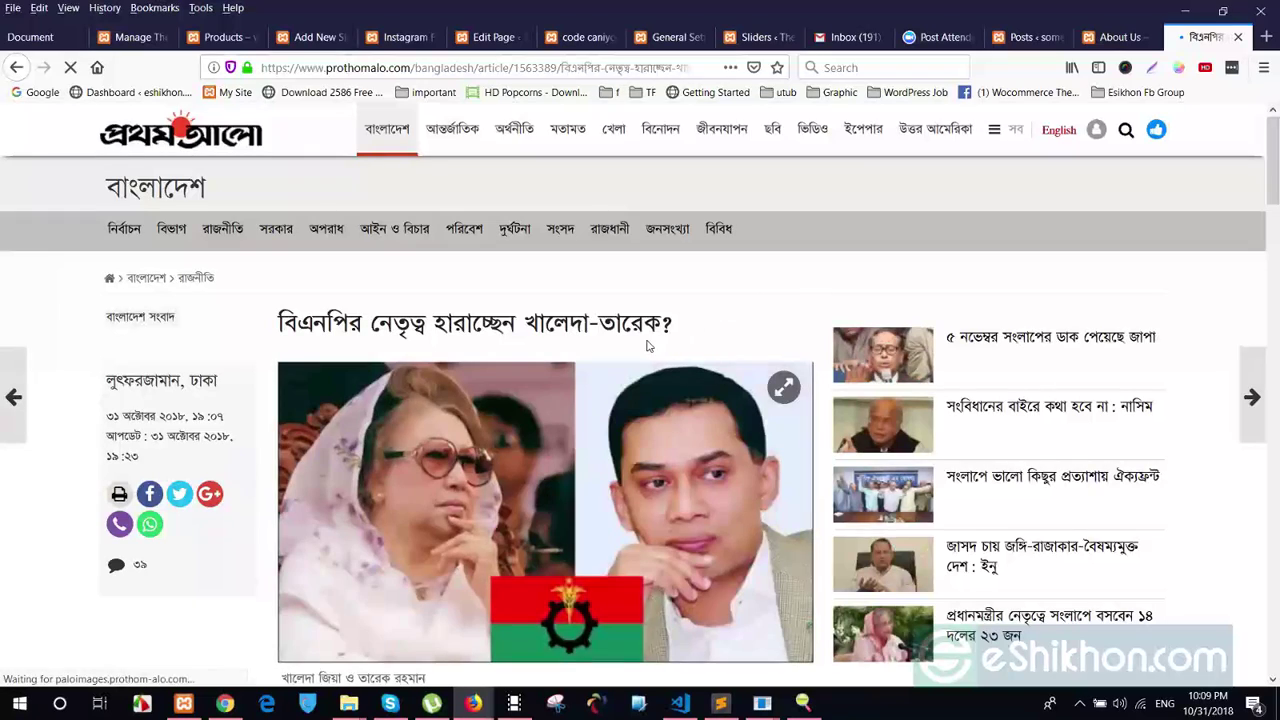
{"action": "scroll", "coordinate": [643, 372], "scroll_direction": "down", "scroll_amount": 4}
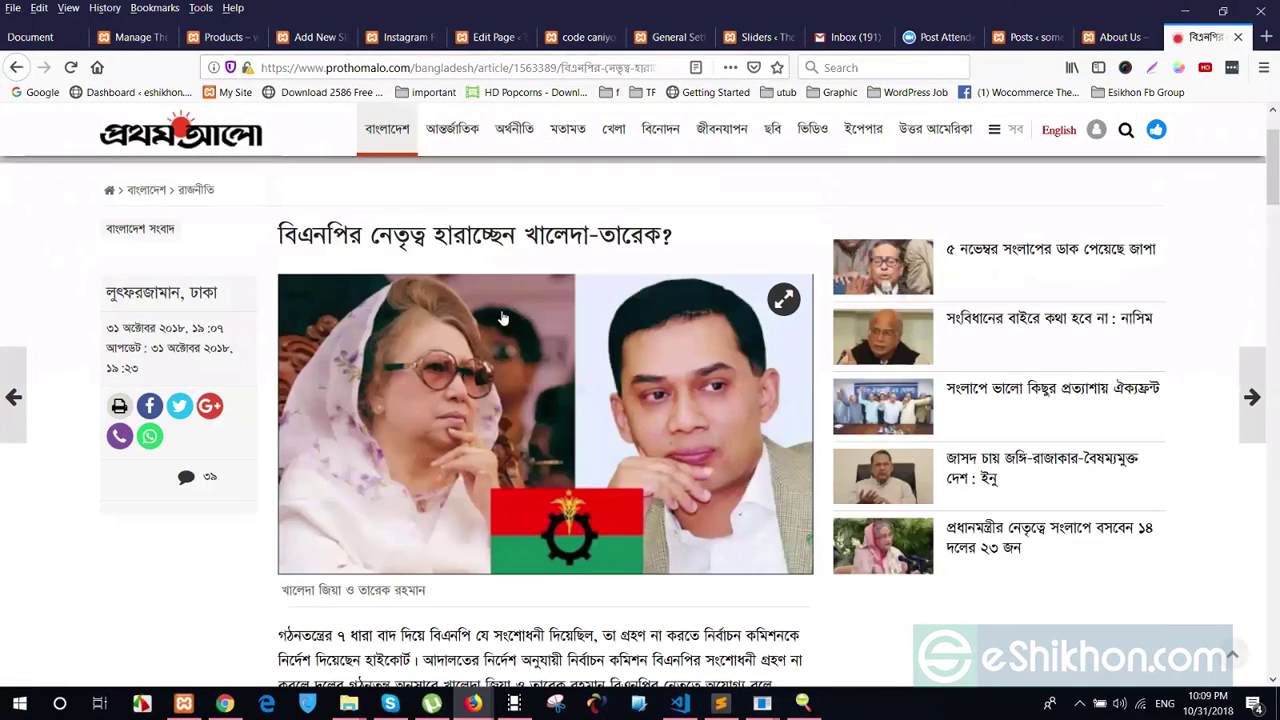
{"action": "left_click", "coordinate": [625, 367]}
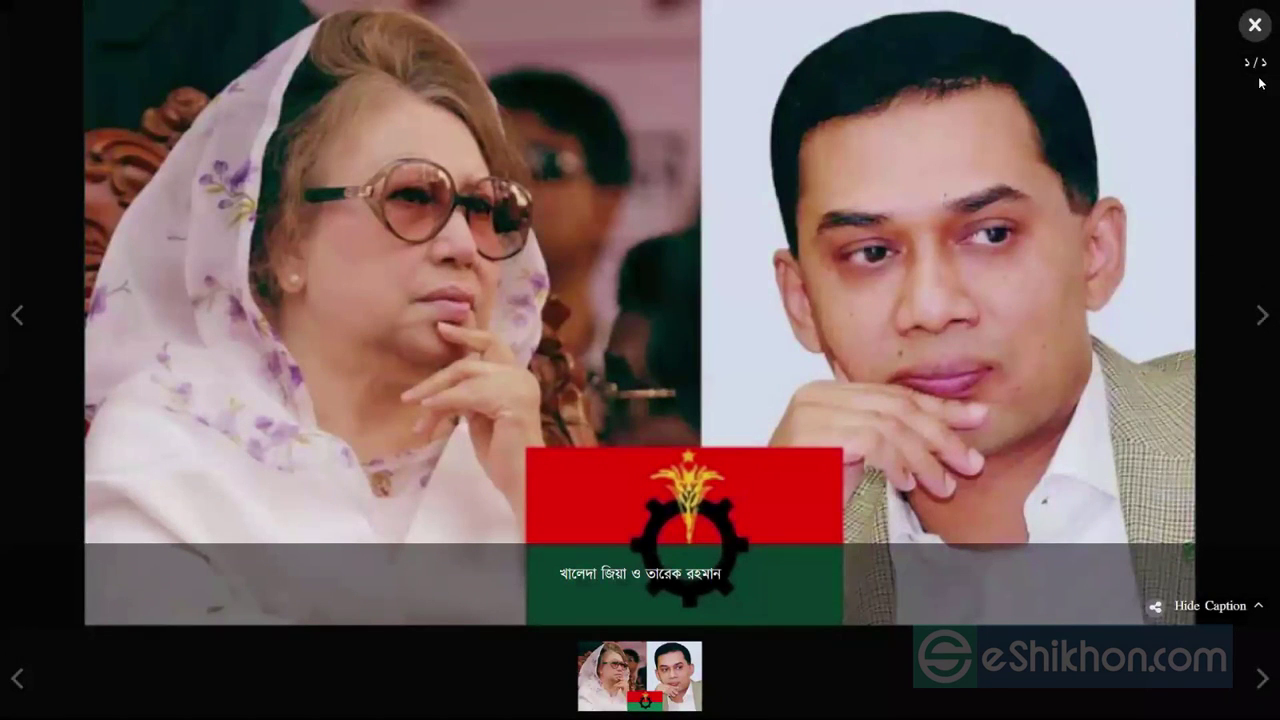
{"action": "key", "text": "Escape"}
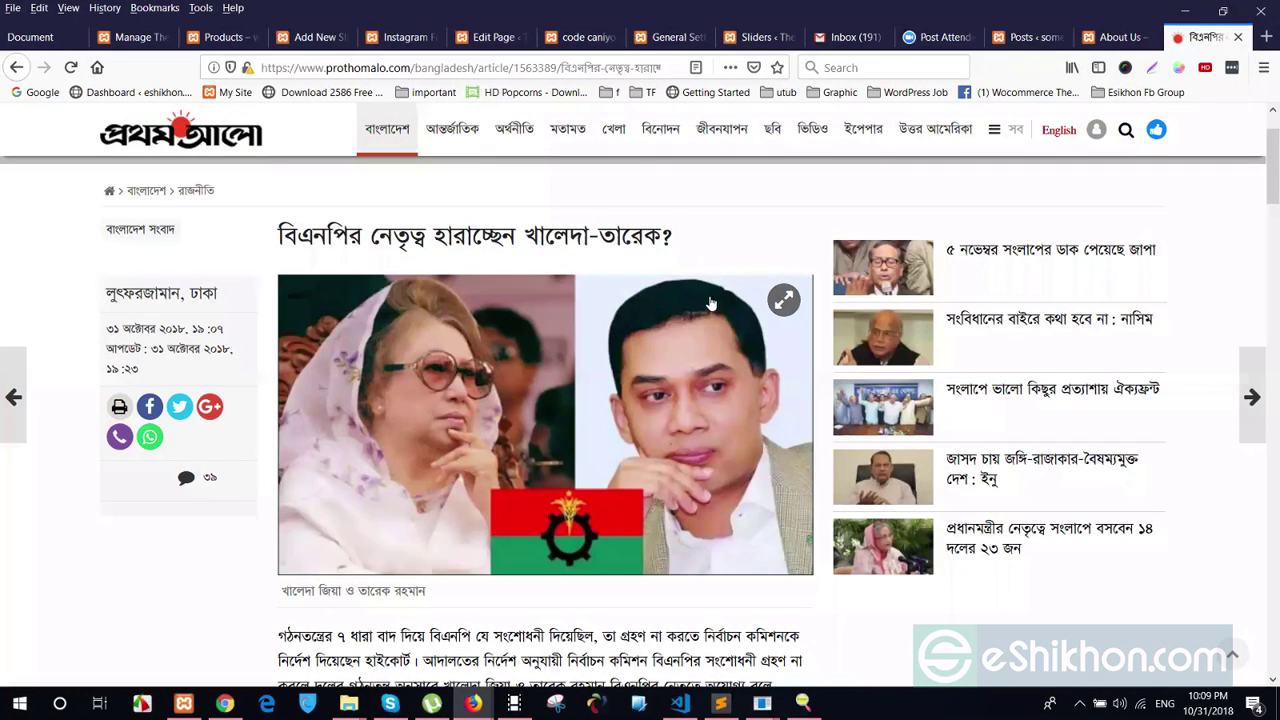
Select and copy the article headline, then return to the WordPress Posts tab
{"action": "left_click_drag", "start_coordinate": [263, 237], "coordinate": [716, 293]}
{"action": "key", "text": "ctrl+c"}
{"action": "left_click", "coordinate": [1108, 41]}
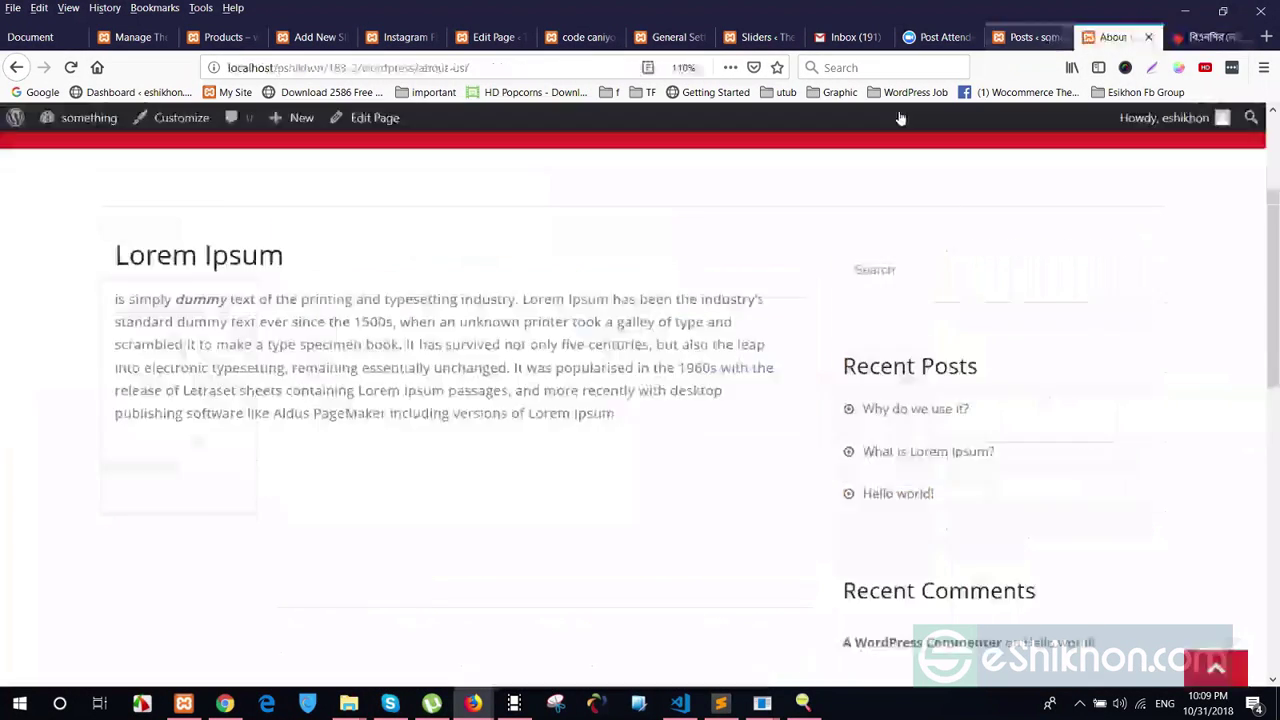
{"action": "left_click", "coordinate": [1050, 41]}
Start a new post with the copied Bengali headline as its title
{"action": "left_click", "coordinate": [249, 167]}
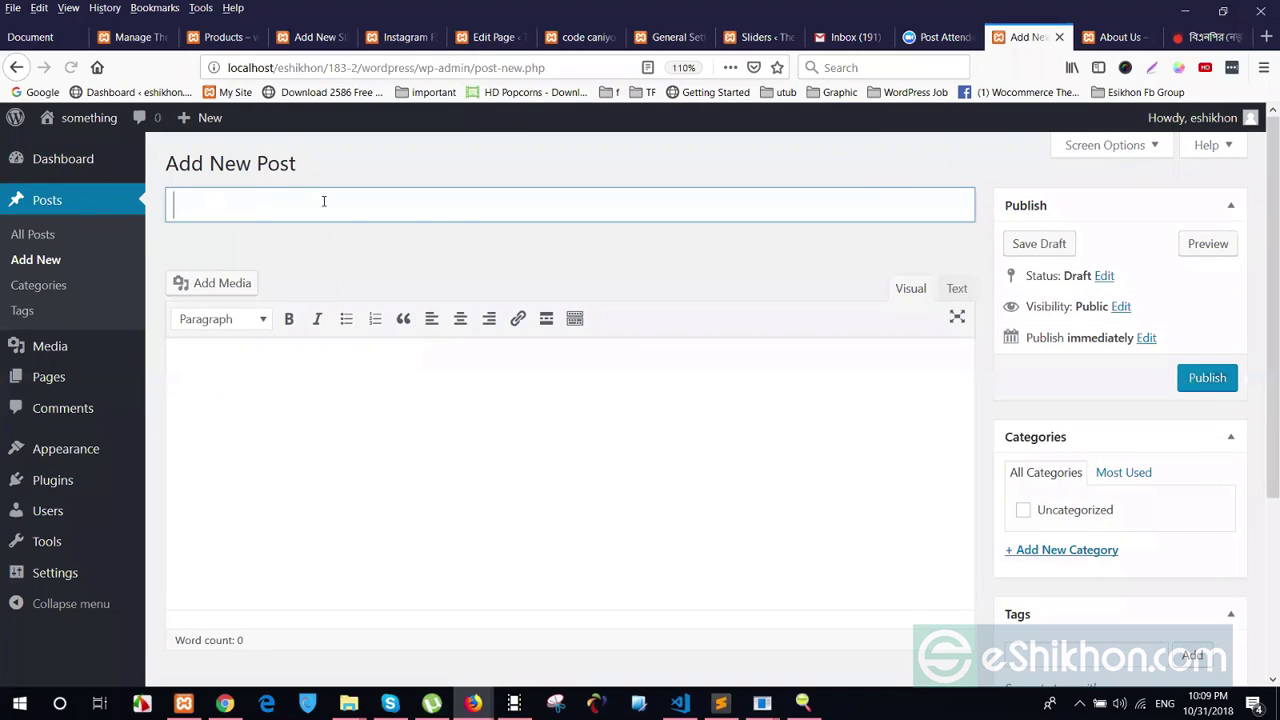
{"action": "key", "text": "ctrl+v"}
{"action": "left_click", "coordinate": [281, 440]}
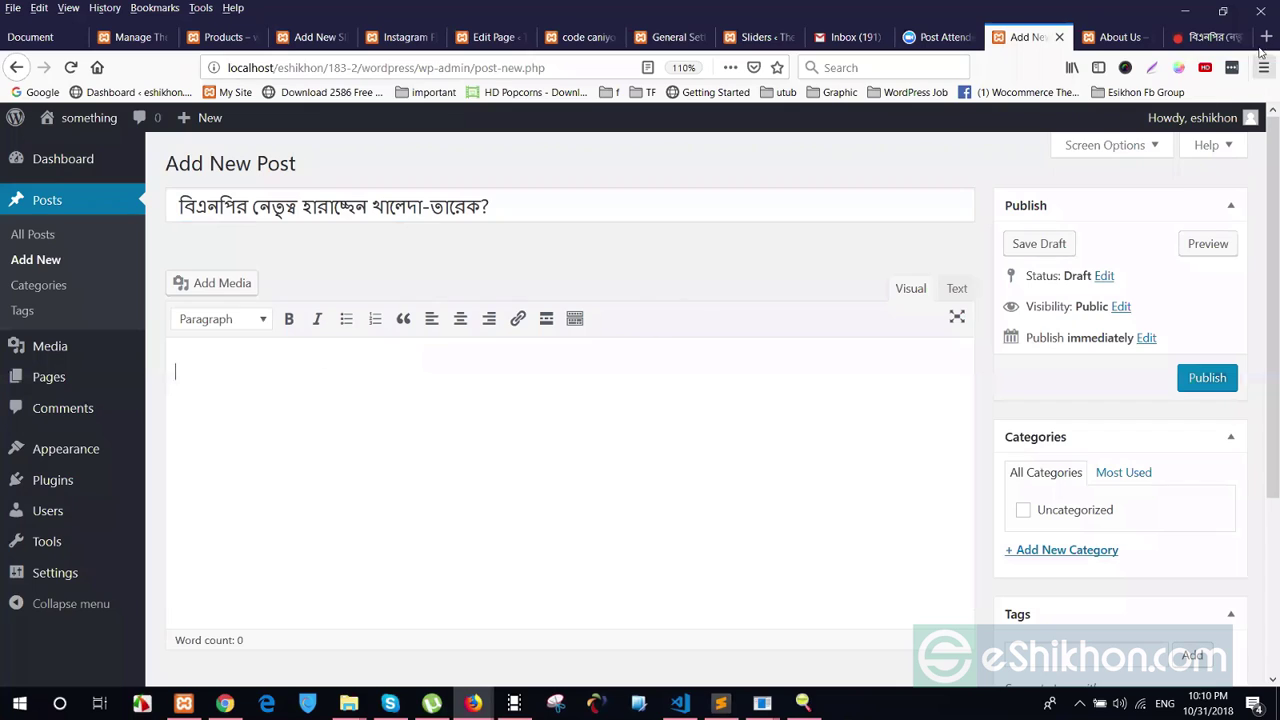
Copy the article's body paragraphs from Prothom Alo and paste them into the post body
{"action": "left_click", "coordinate": [1212, 37]}
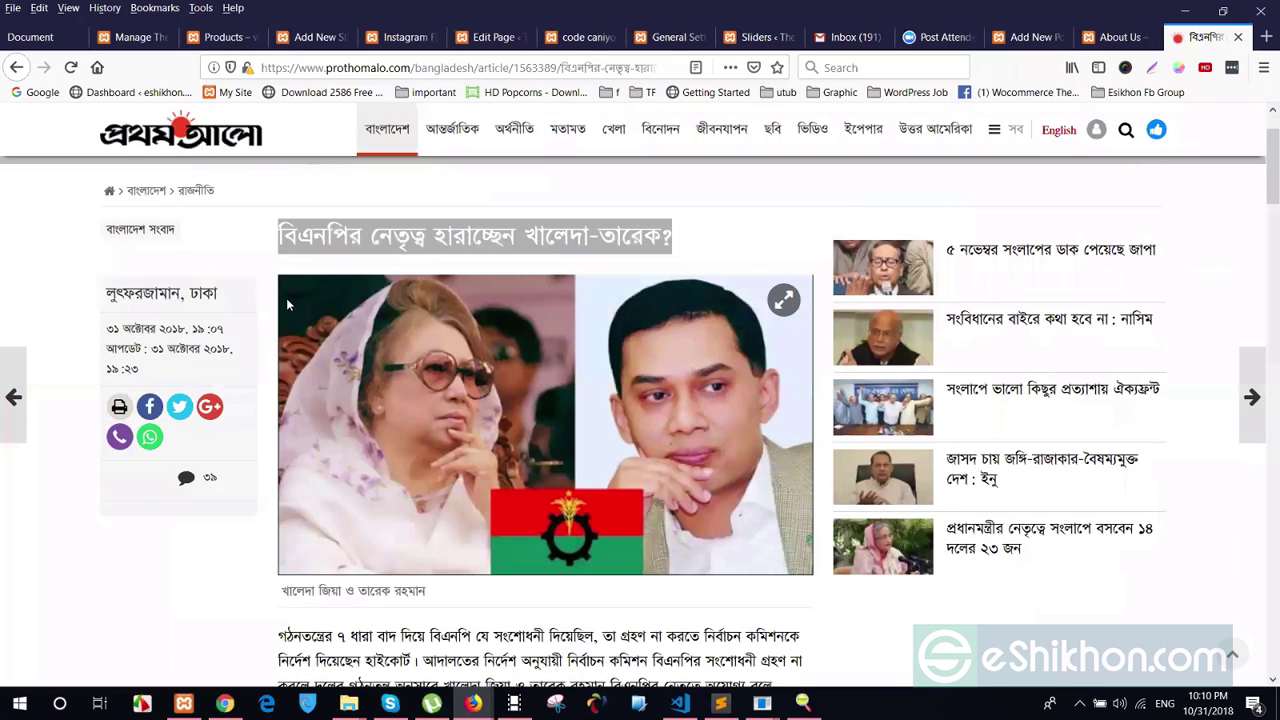
{"action": "scroll", "coordinate": [286, 298], "scroll_direction": "down", "scroll_amount": 3}
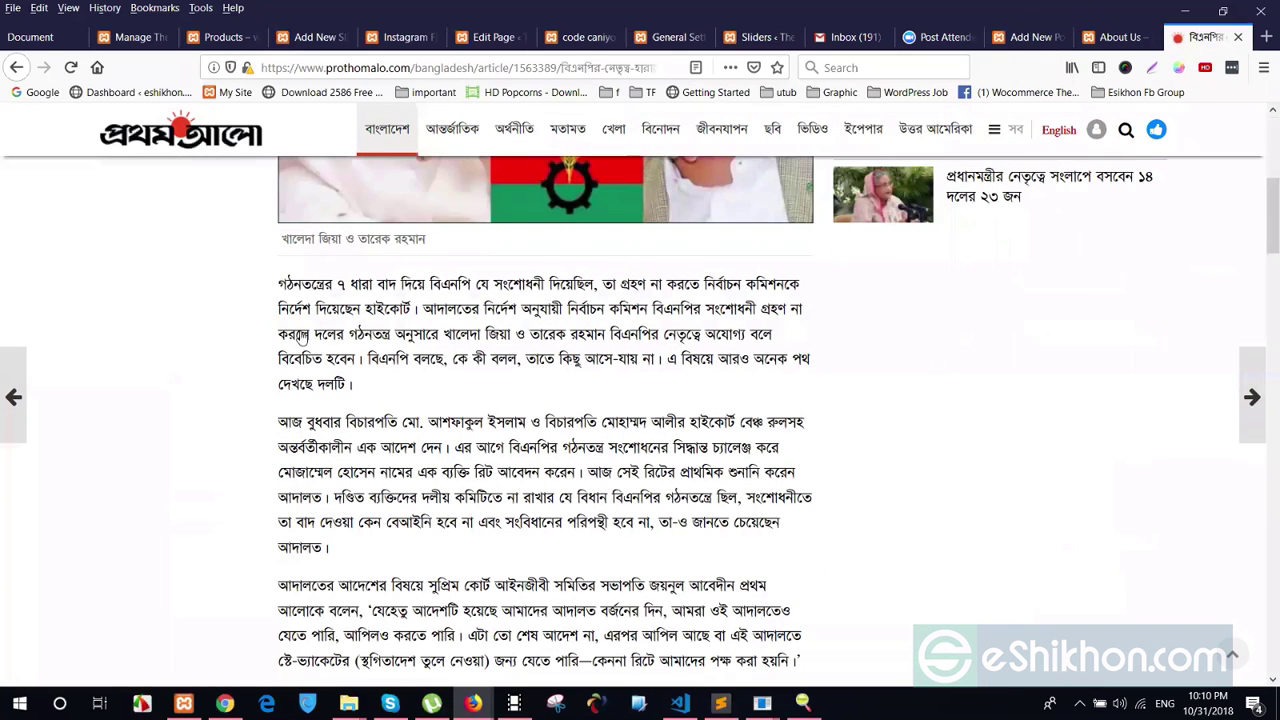
{"action": "scroll", "coordinate": [292, 391], "scroll_direction": "up", "scroll_amount": 1}
{"action": "left_click_drag", "start_coordinate": [279, 372], "coordinate": [311, 424]}
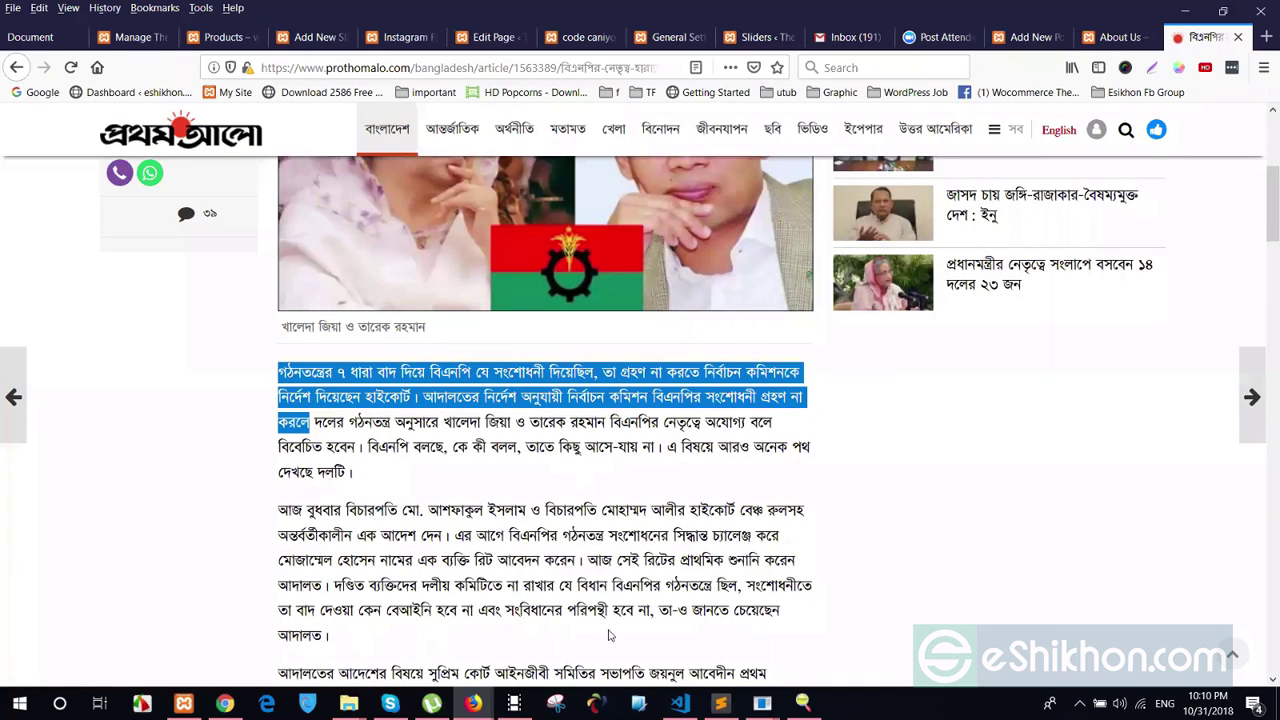
{"action": "scroll", "coordinate": [612, 636], "scroll_direction": "down", "scroll_amount": 6}
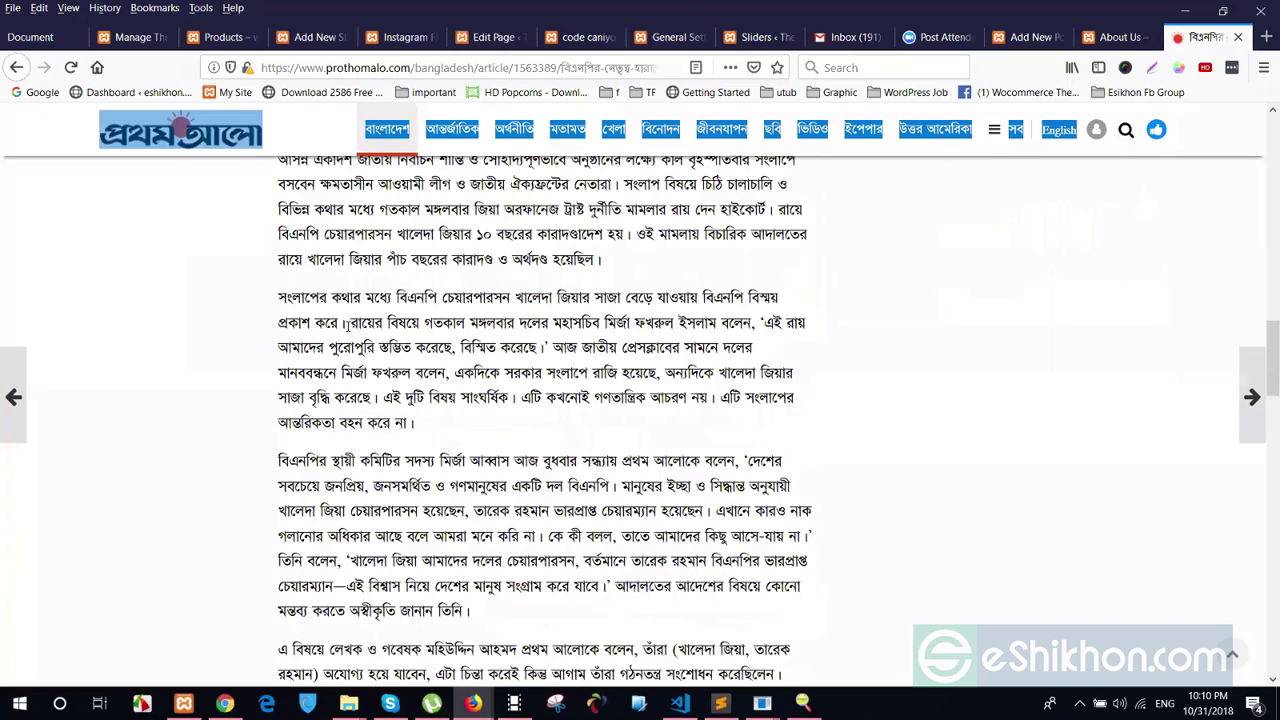
{"action": "left_click", "coordinate": [1021, 40]}
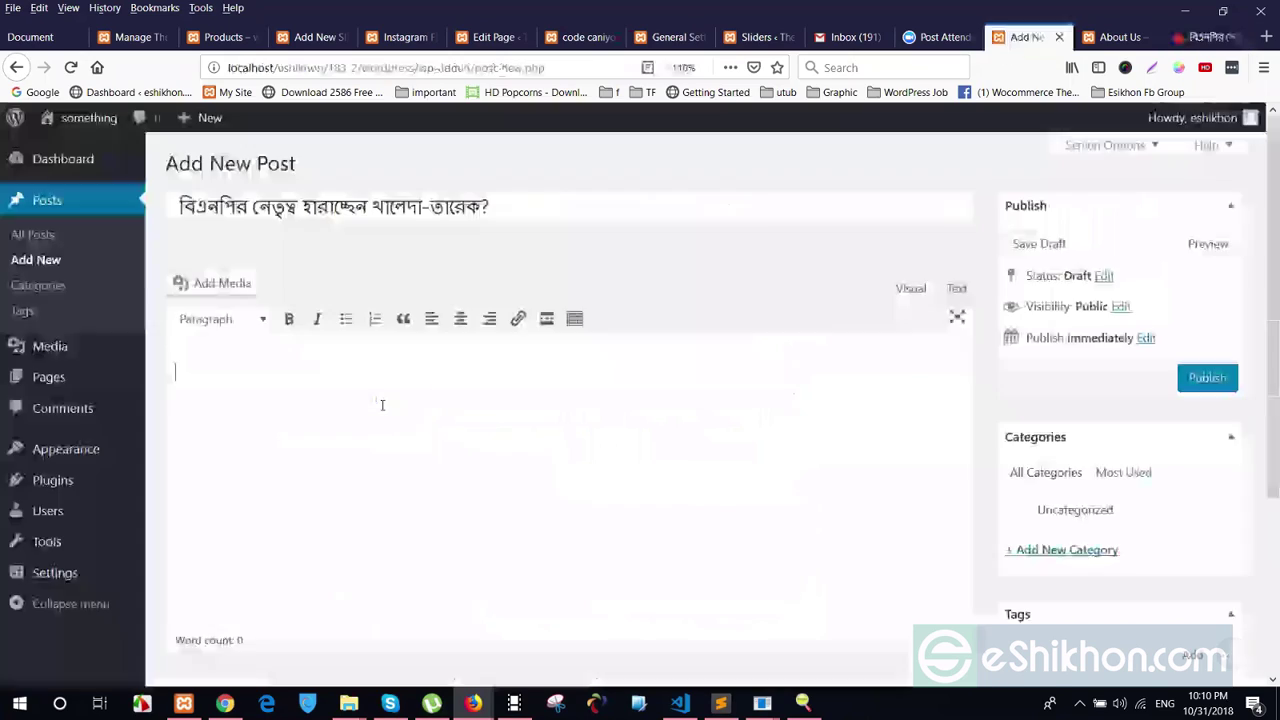
{"action": "key", "text": "ctrl+v"}
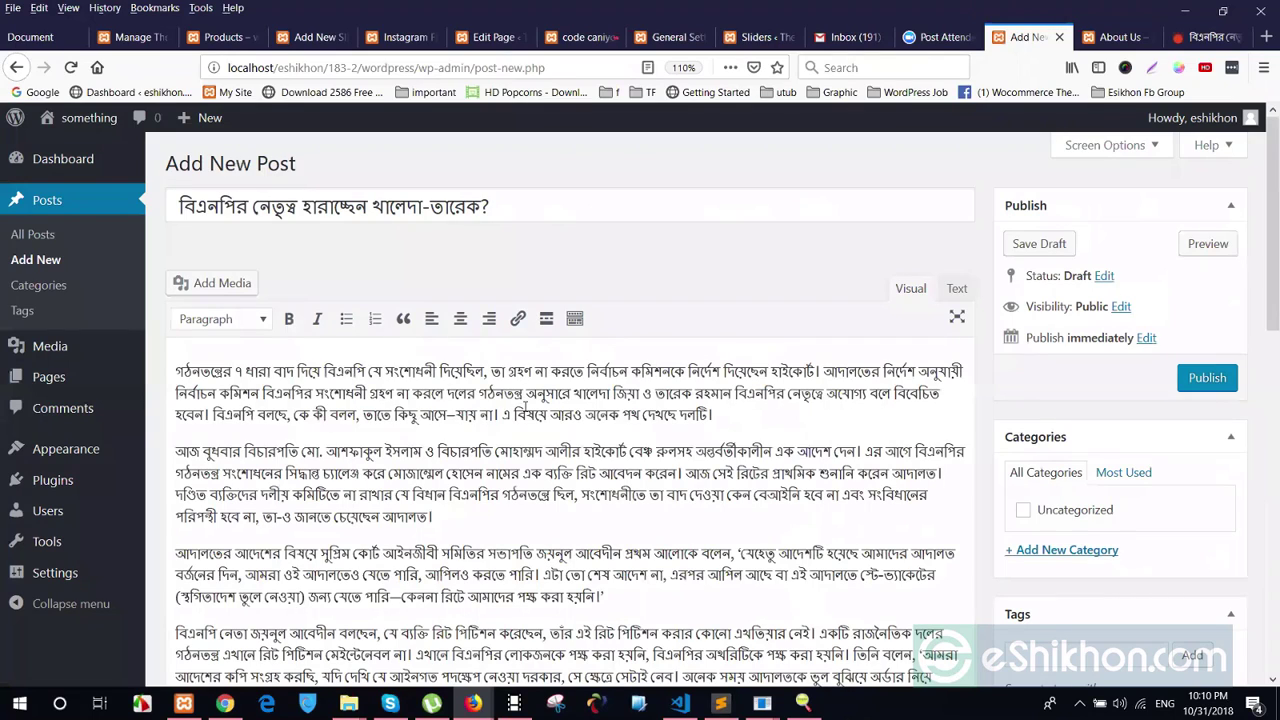
{"action": "scroll", "coordinate": [265, 282], "scroll_direction": "down", "scroll_amount": 2}
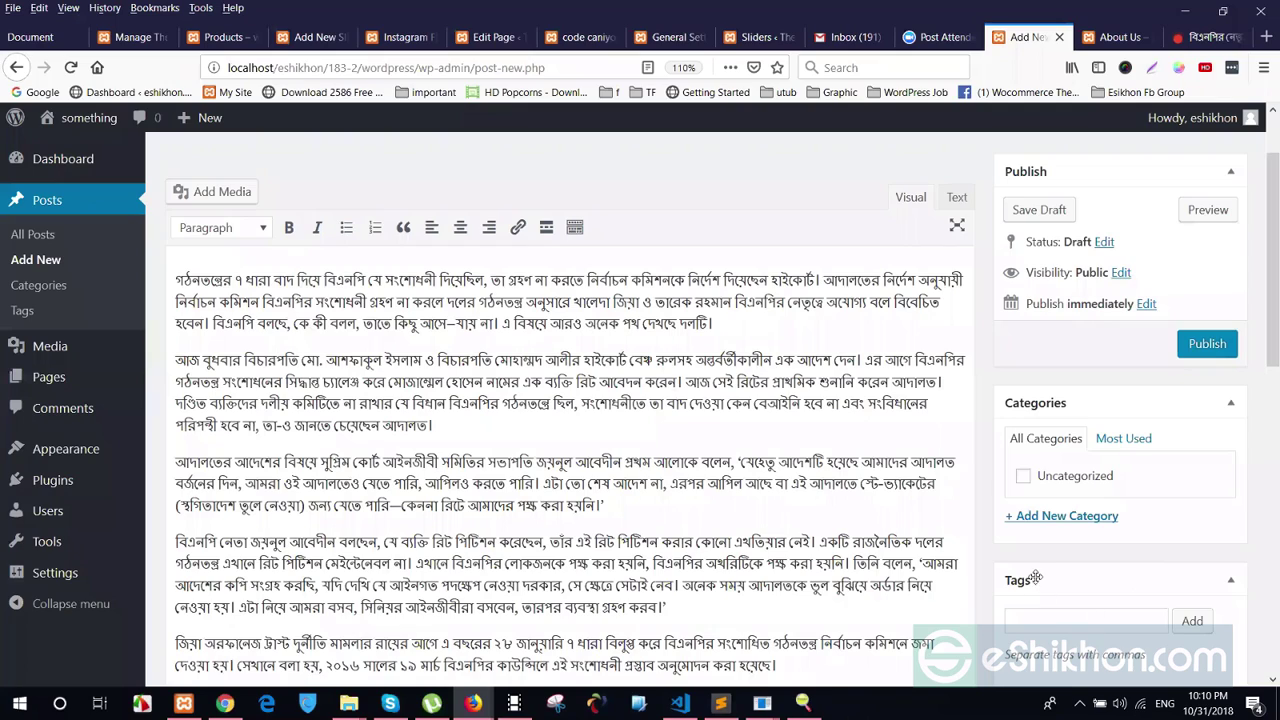
{"action": "scroll", "coordinate": [1040, 582], "scroll_direction": "down", "scroll_amount": 3}
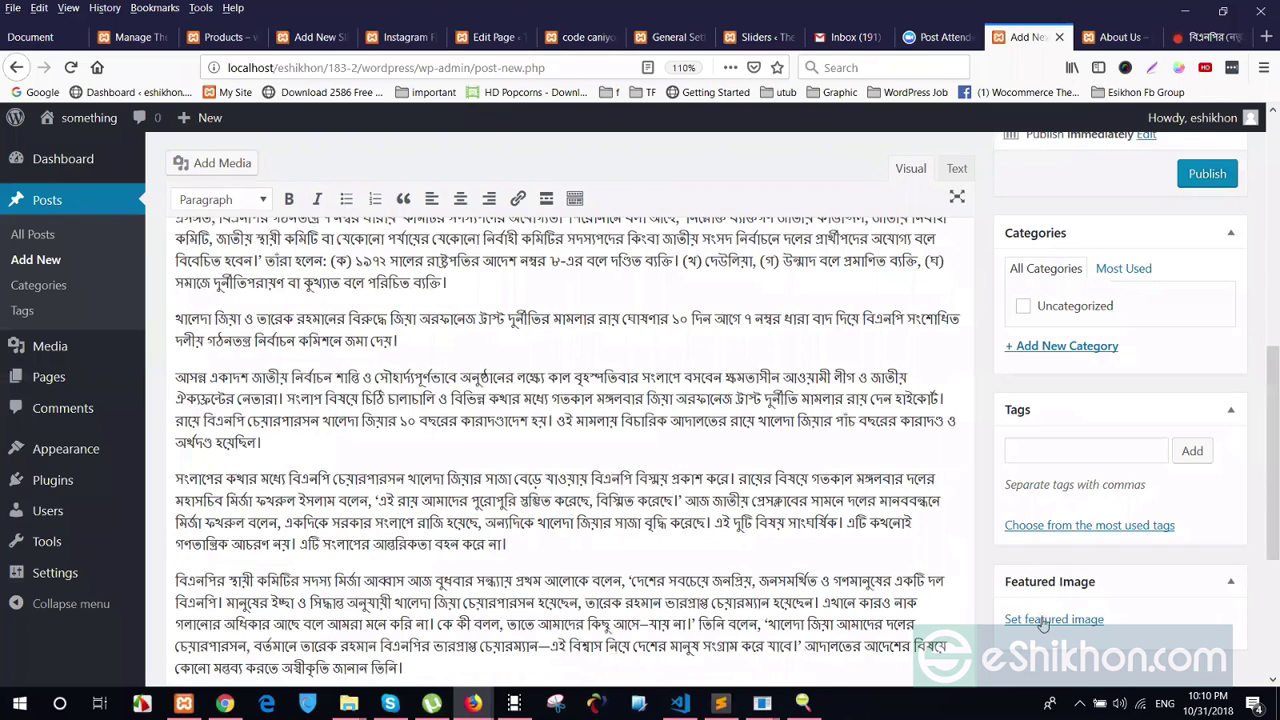
Switch through the browser tabs back to the Prothom Alo article
{"action": "left_click", "coordinate": [1118, 37]}
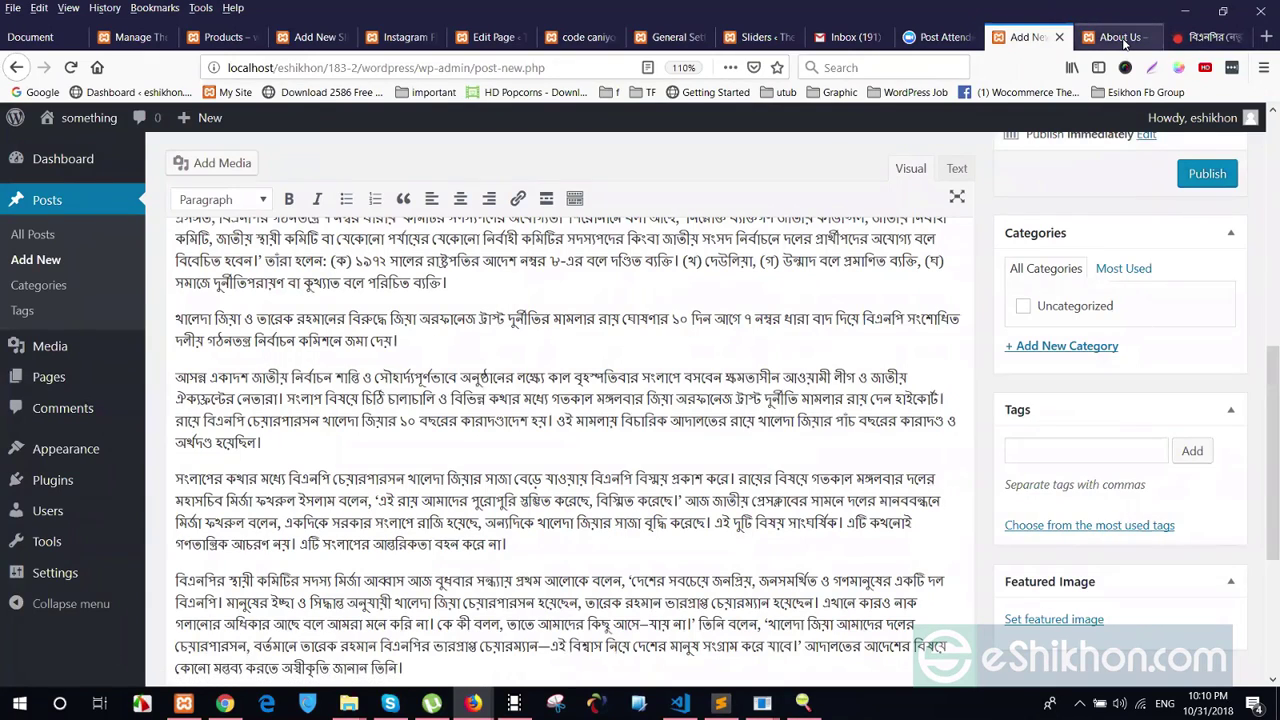
{"action": "left_click", "coordinate": [1152, 67]}
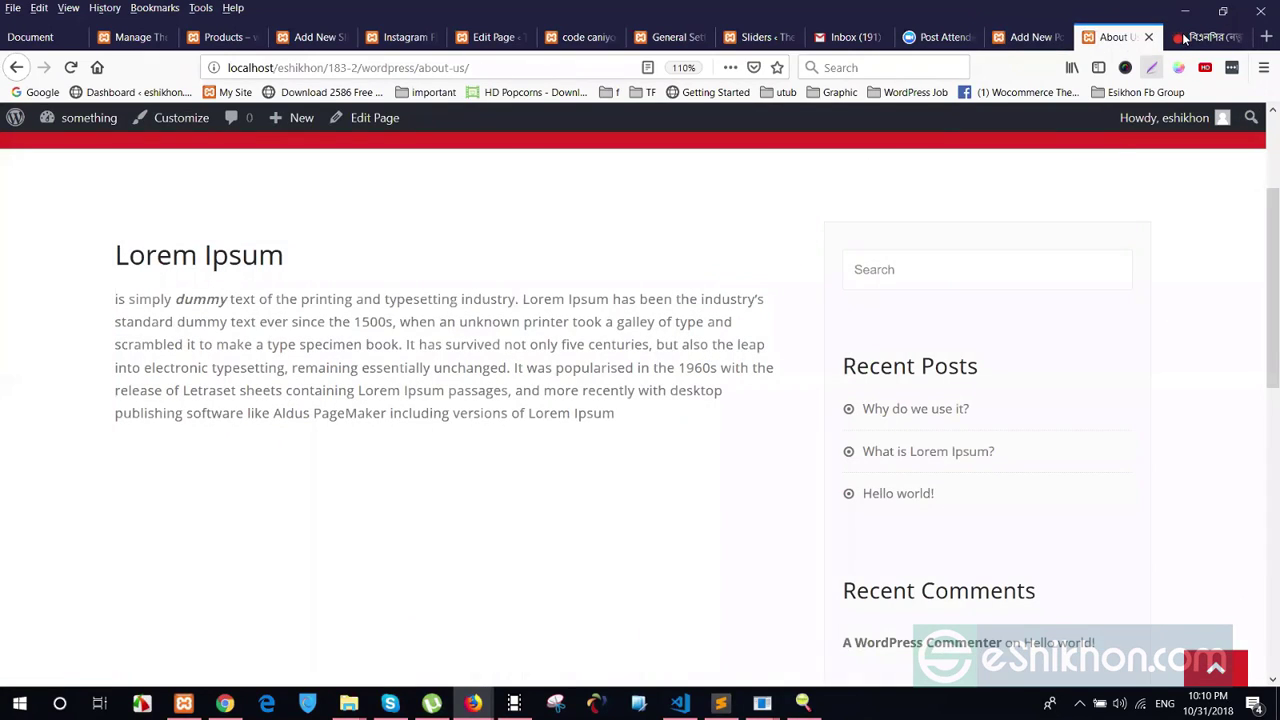
{"action": "key", "text": "ctrl+Tab"}
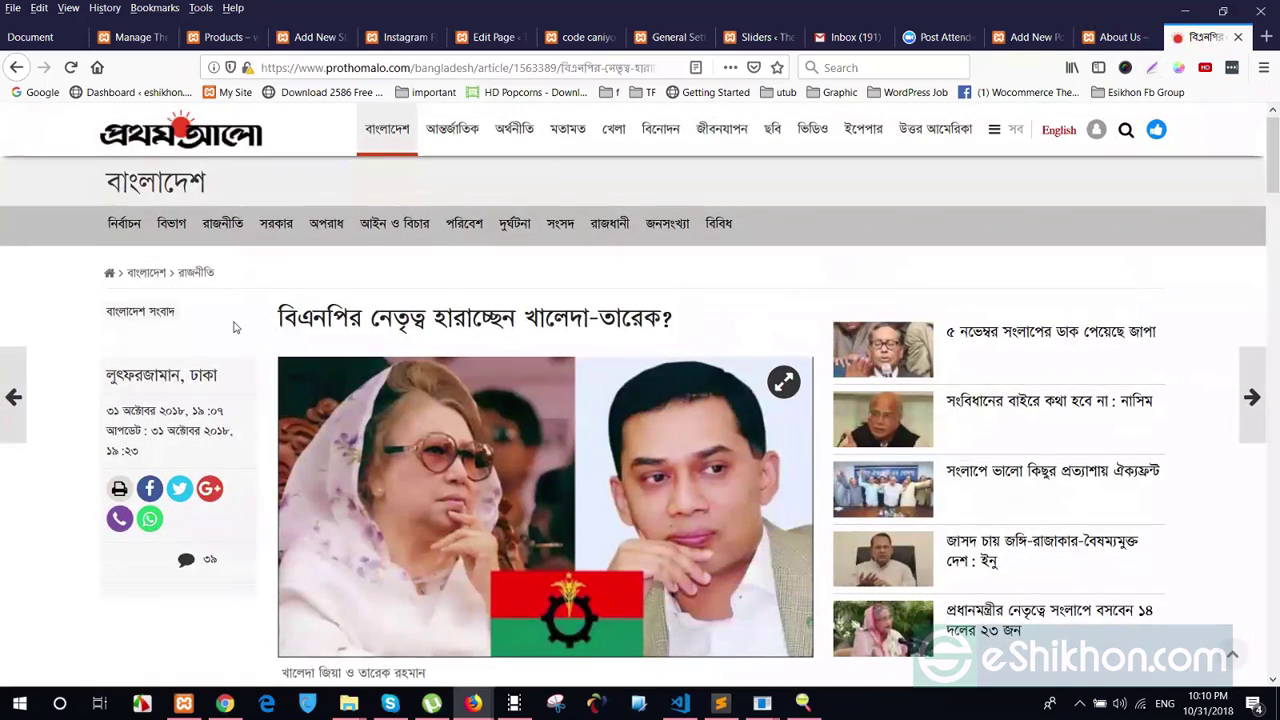
Save the article photo to the Desktop as a JPG
{"action": "right_click", "coordinate": [560, 541]}
{"action": "key", "text": "v"}
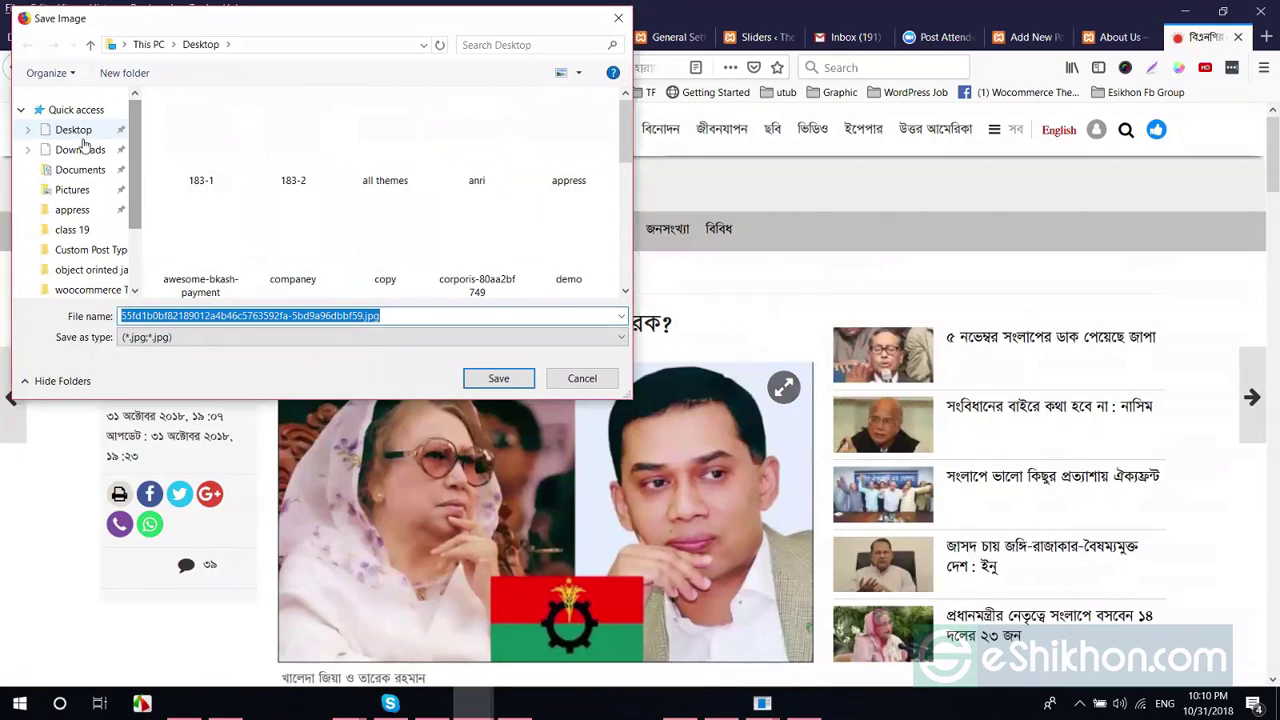
{"action": "left_click", "coordinate": [76, 133]}
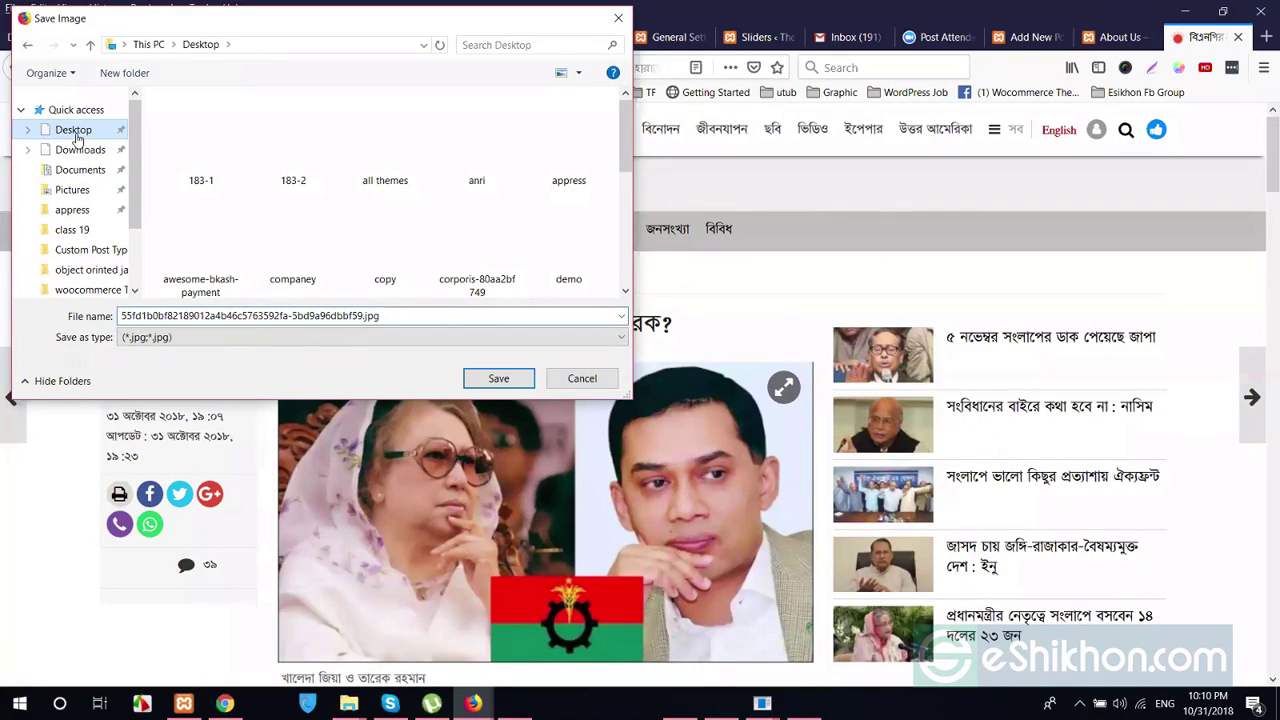
{"action": "left_click", "coordinate": [518, 384]}
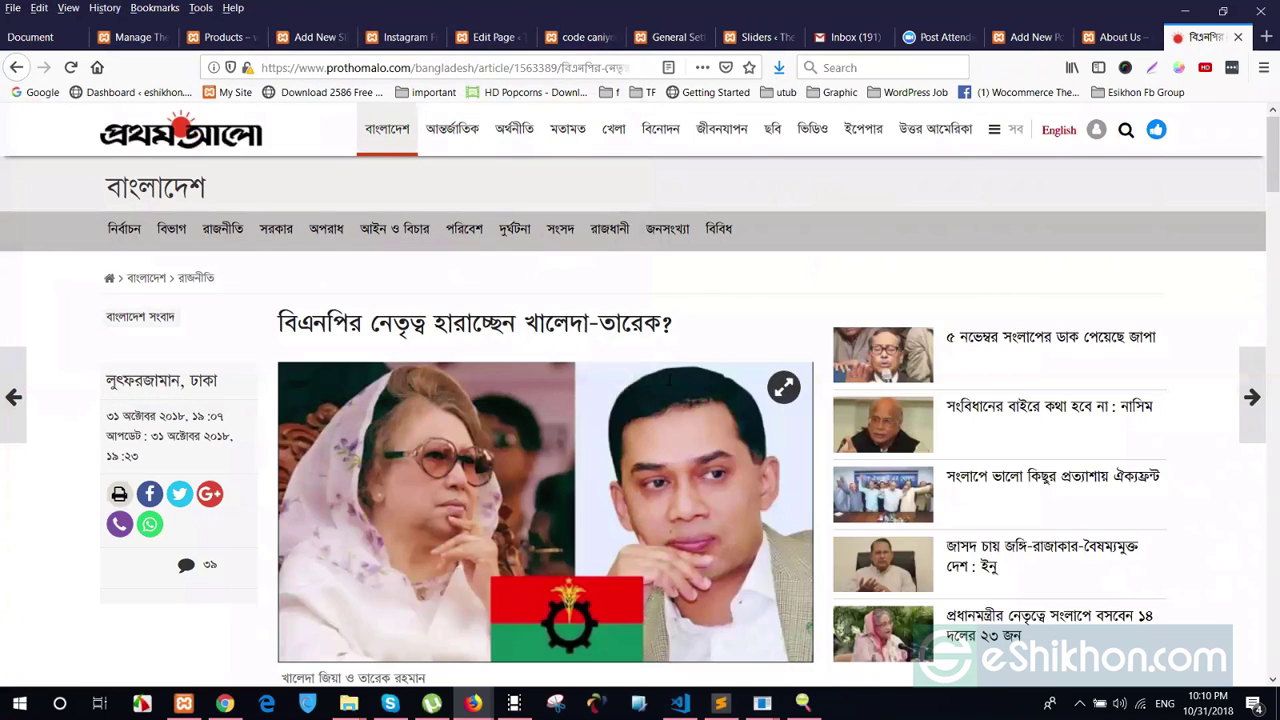
{"action": "key", "text": "ctrl+shift+Tab"}
{"action": "key", "text": "ctrl+shift+Tab"}
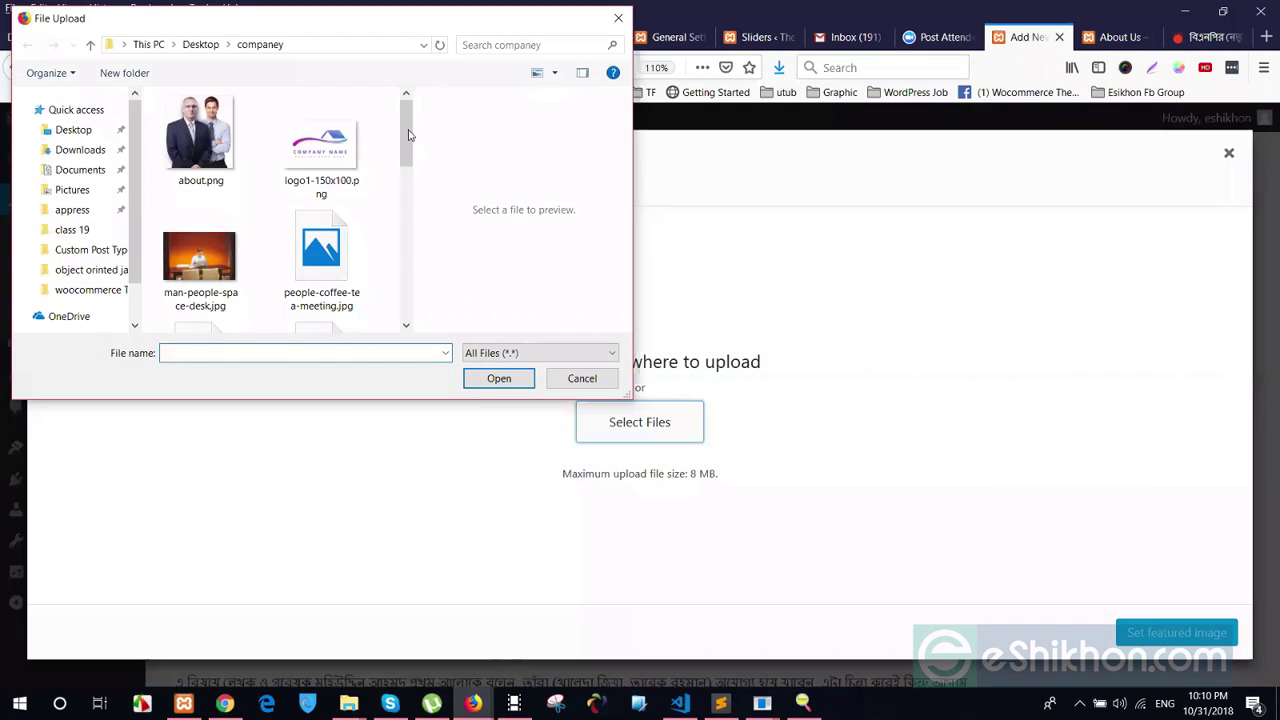
Upload the news photo JPG from the Desktop and set it as the post's featured image
{"action": "left_click_drag", "start_coordinate": [410, 134], "coordinate": [386, 250]}
{"action": "left_click", "coordinate": [70, 128]}
{"action": "left_click", "coordinate": [319, 220]}
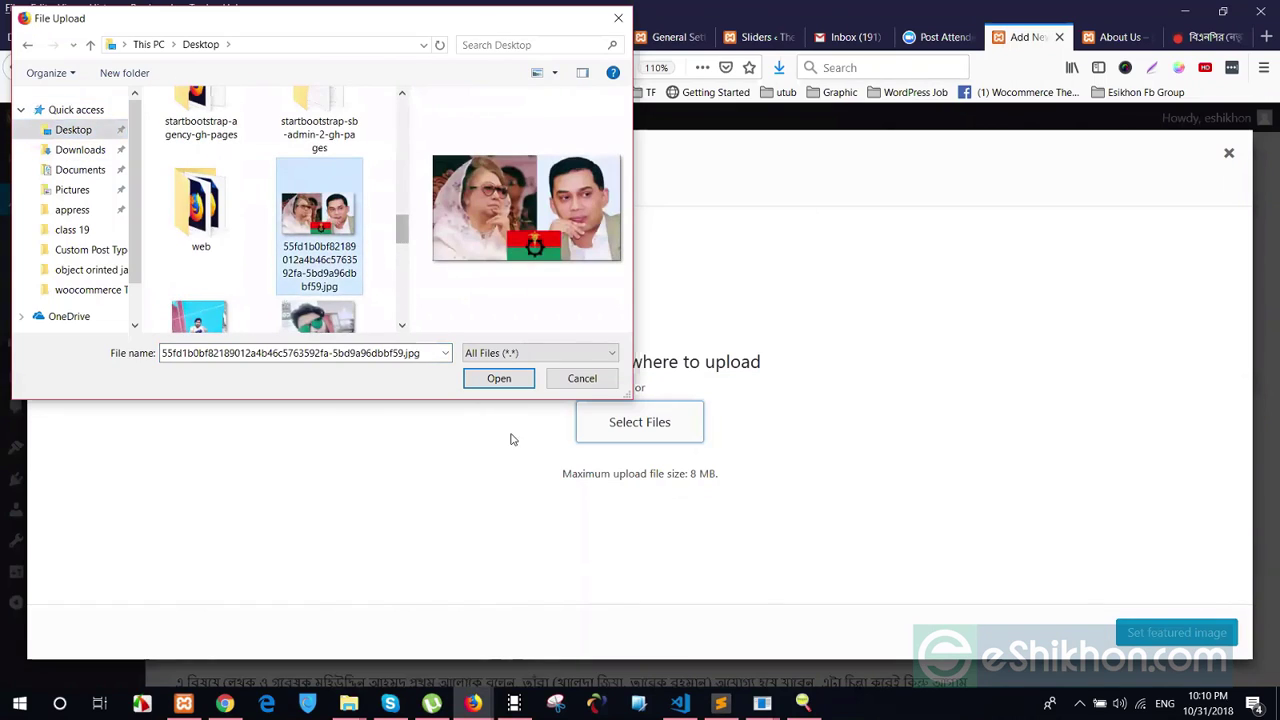
{"action": "left_click", "coordinate": [497, 378]}
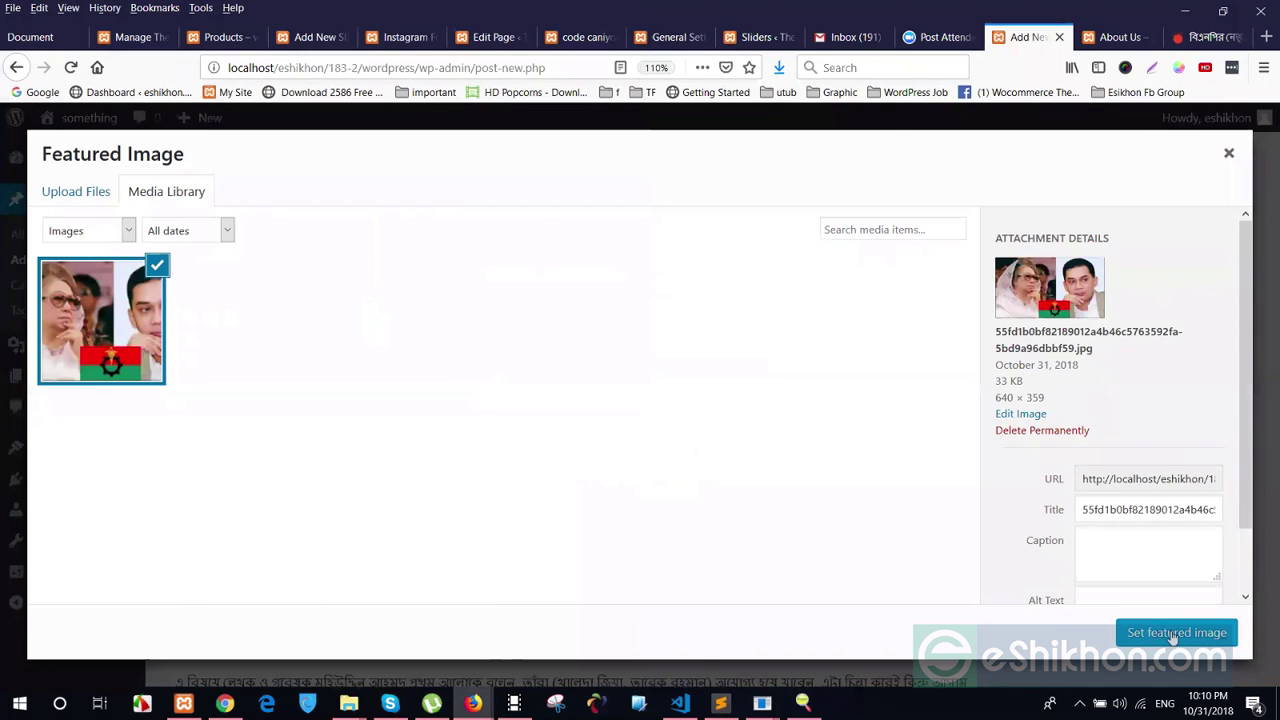
{"action": "left_click", "coordinate": [1174, 633]}
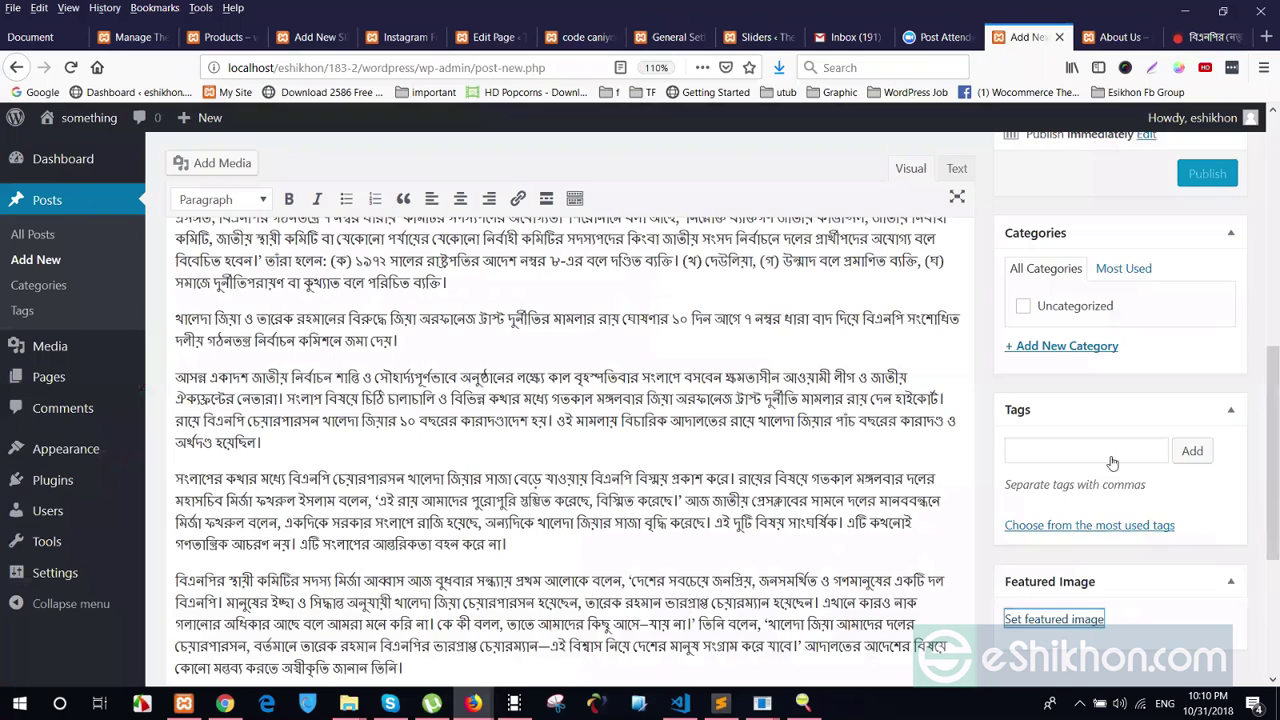
Publish the Bengali news post and switch to the live site's About Us tab
{"action": "scroll", "coordinate": [1262, 387], "scroll_direction": "up", "scroll_amount": 4}
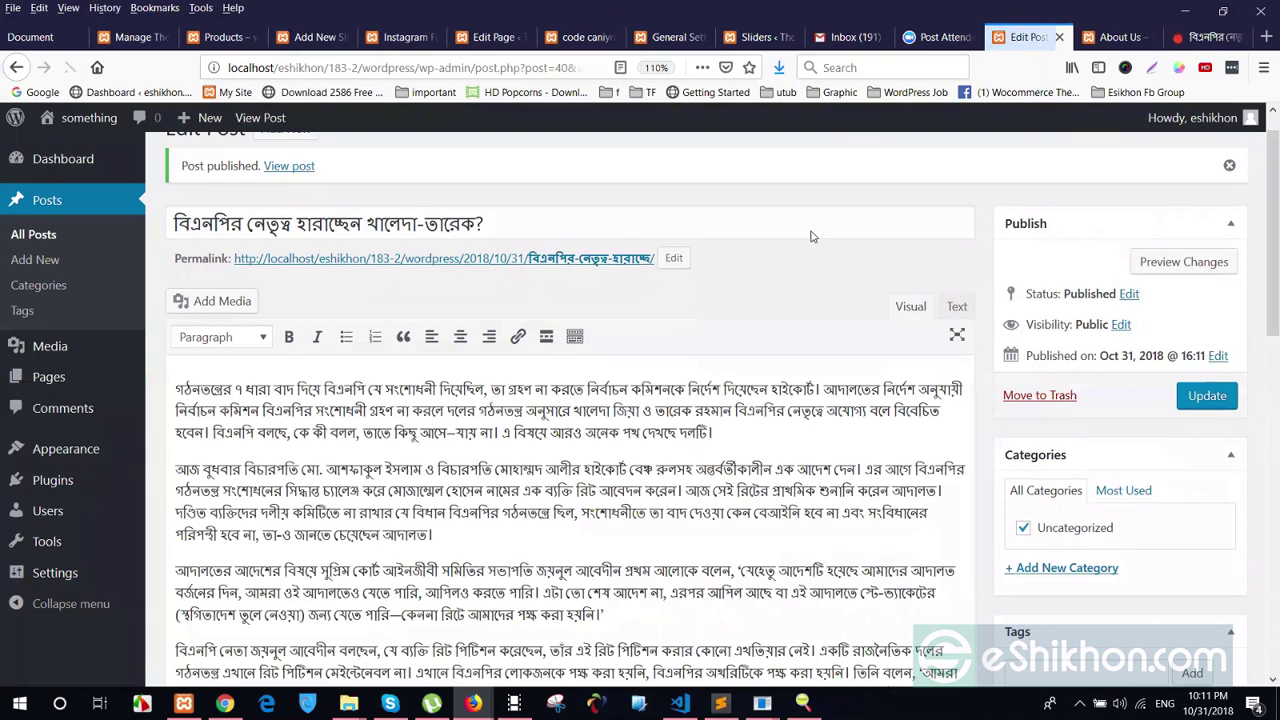
{"action": "key", "text": "ctrl+Tab"}
Open the site's Posts page, review the new Bengali post and its photo, then return to admin
{"action": "scroll", "coordinate": [690, 180], "scroll_direction": "up", "scroll_amount": 2}
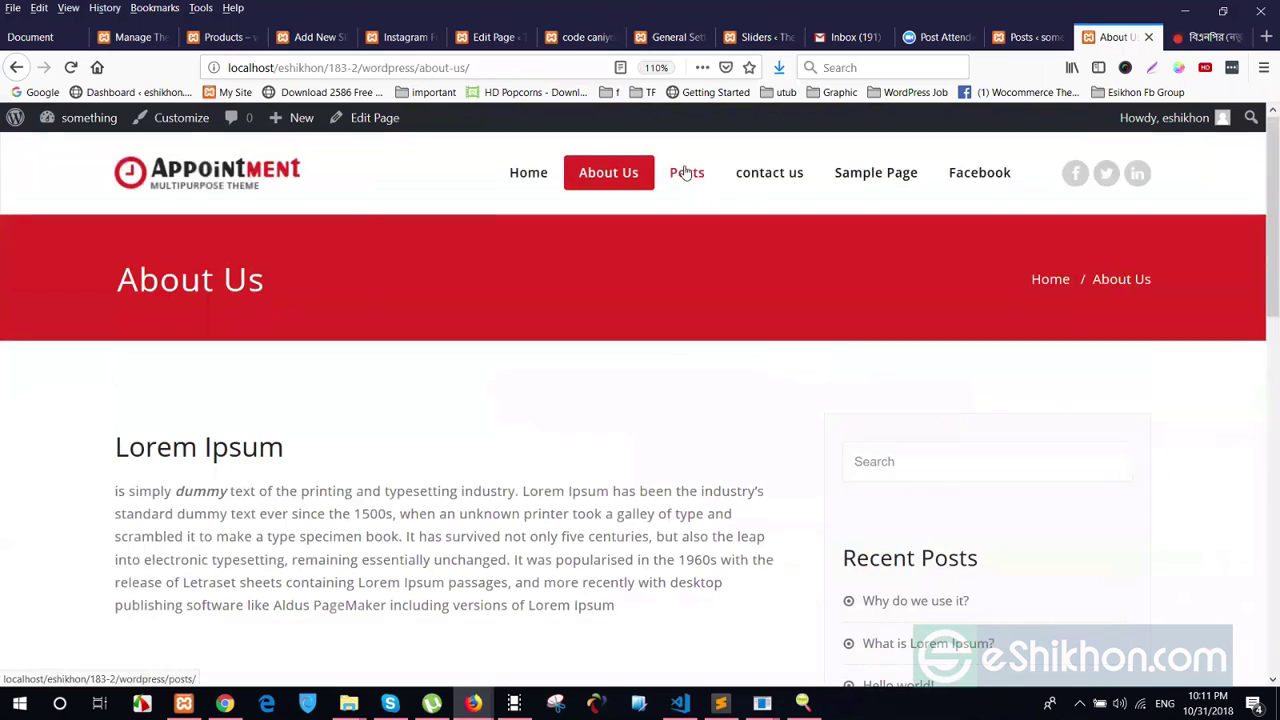
{"action": "left_click", "coordinate": [686, 174]}
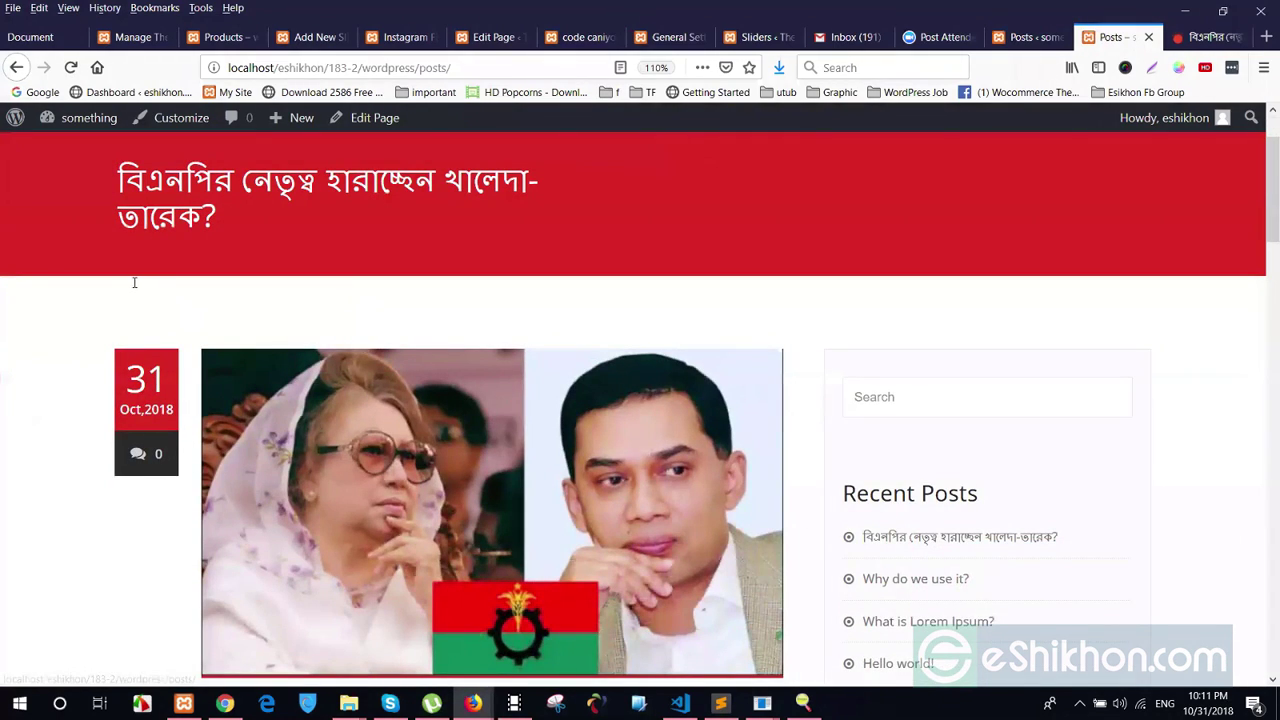
{"action": "scroll", "coordinate": [158, 298], "scroll_direction": "down", "scroll_amount": 1}
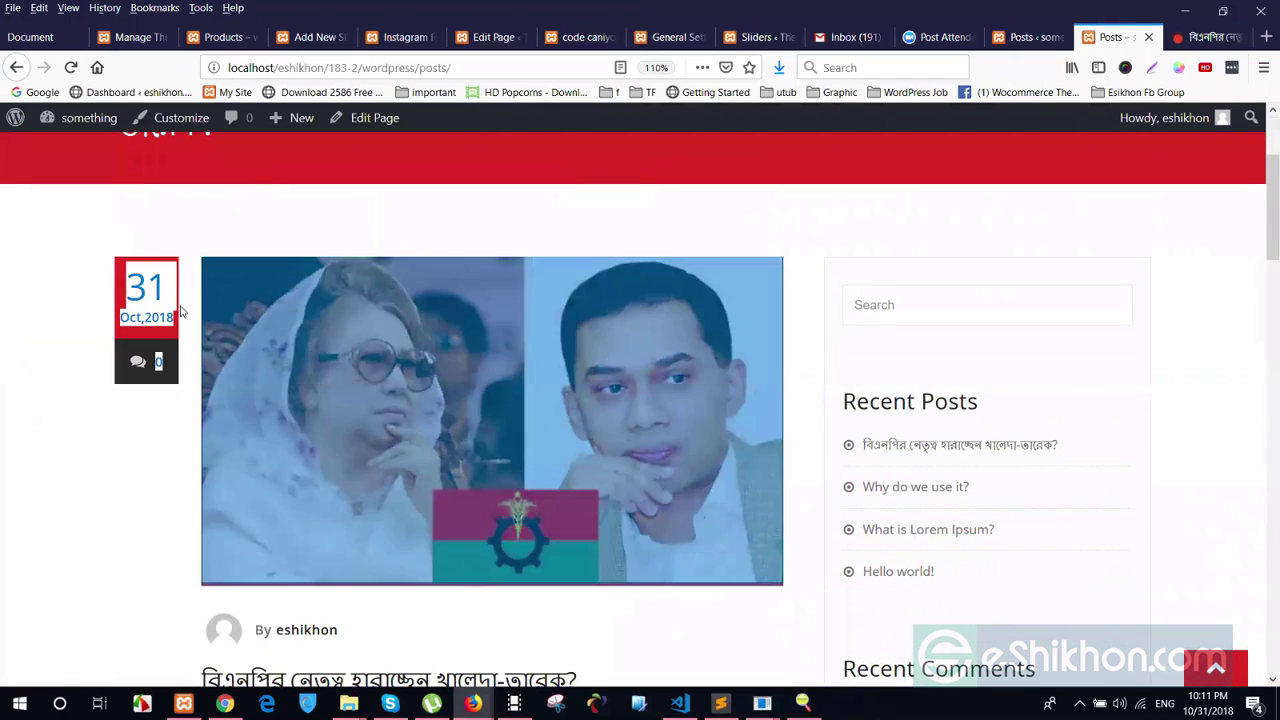
{"action": "scroll", "coordinate": [212, 325], "scroll_direction": "down", "scroll_amount": 4}
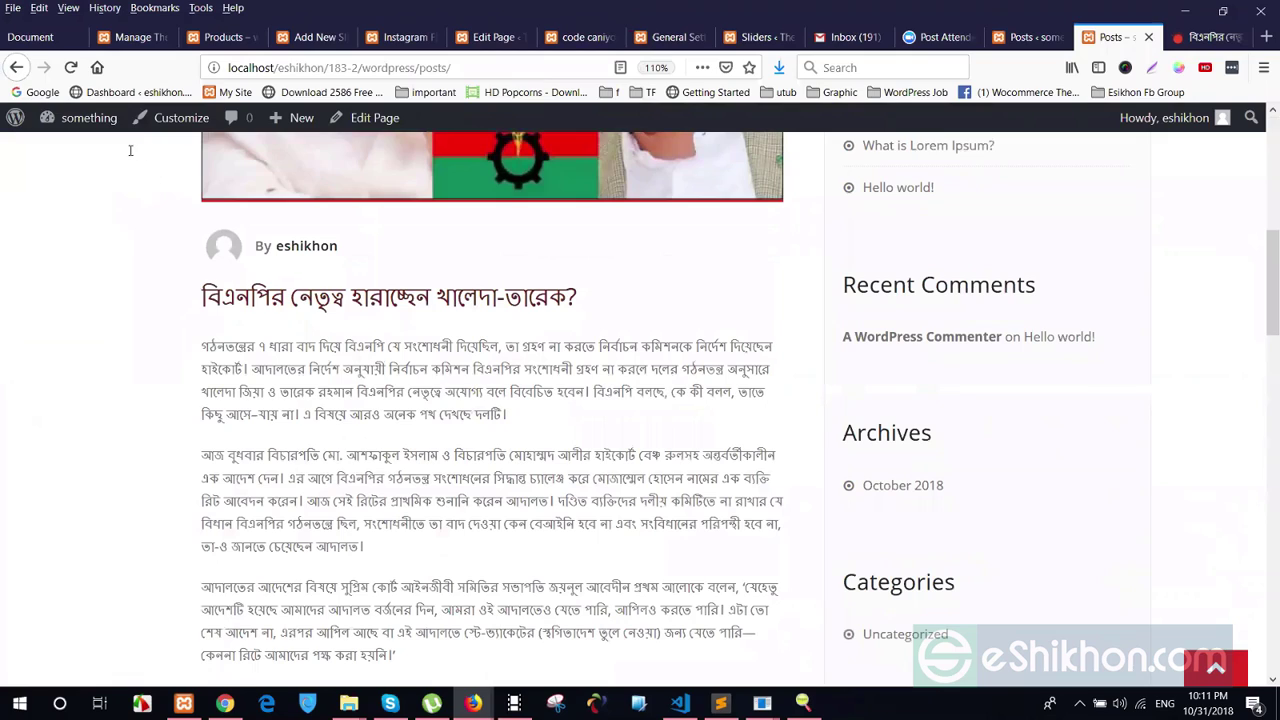
{"action": "scroll", "coordinate": [164, 174], "scroll_direction": "down", "scroll_amount": 15}
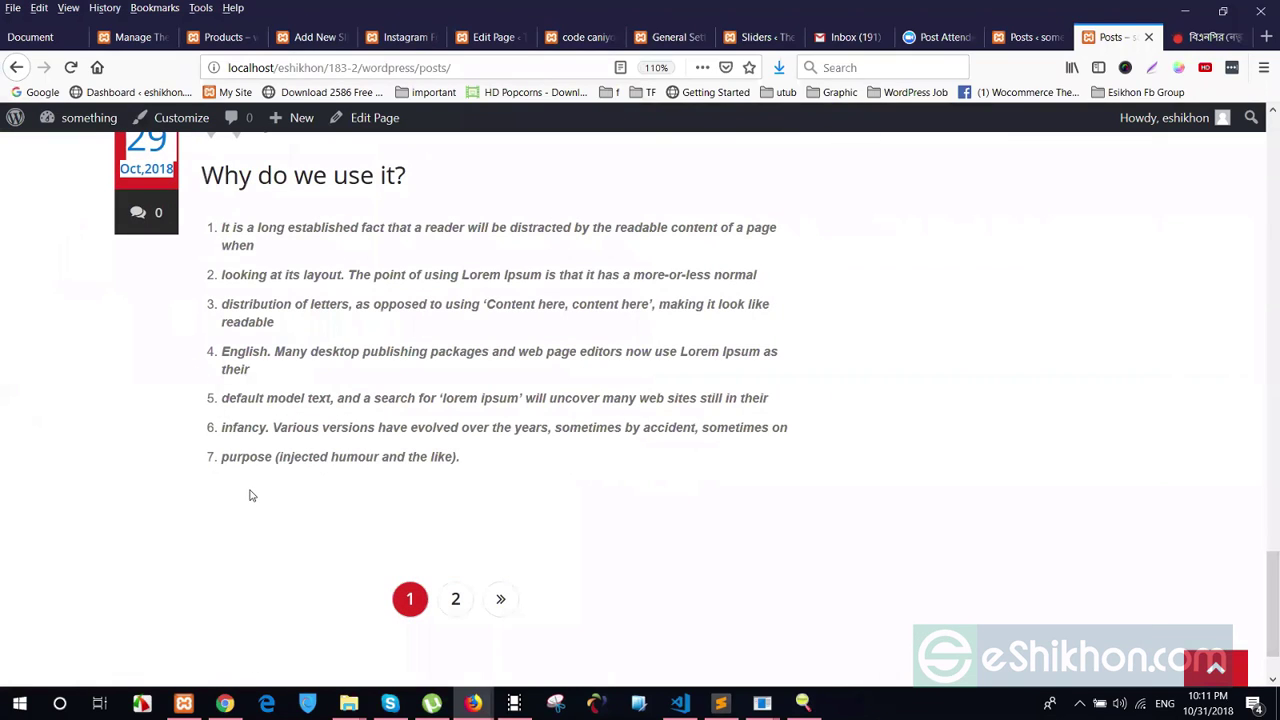
{"action": "scroll", "coordinate": [385, 523], "scroll_direction": "down", "scroll_amount": 1}
{"action": "scroll", "coordinate": [470, 535], "scroll_direction": "up", "scroll_amount": 2}
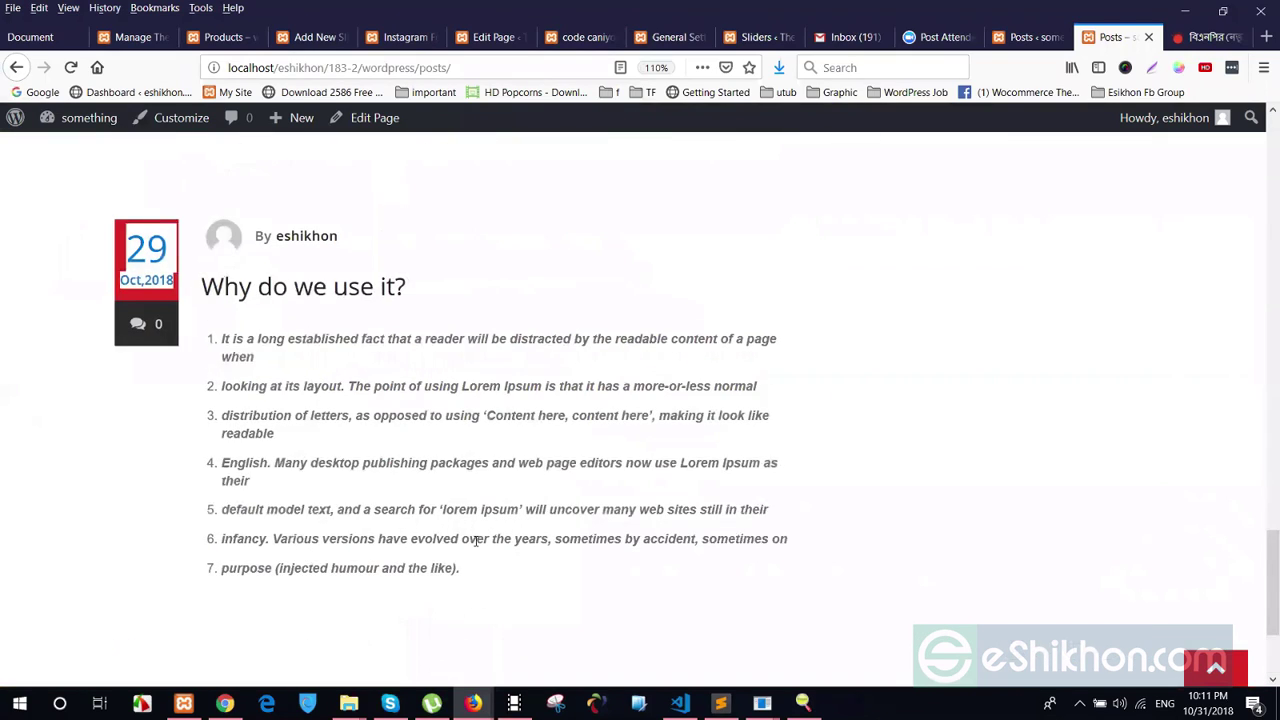
{"action": "scroll", "coordinate": [790, 618], "scroll_direction": "up", "scroll_amount": 5}
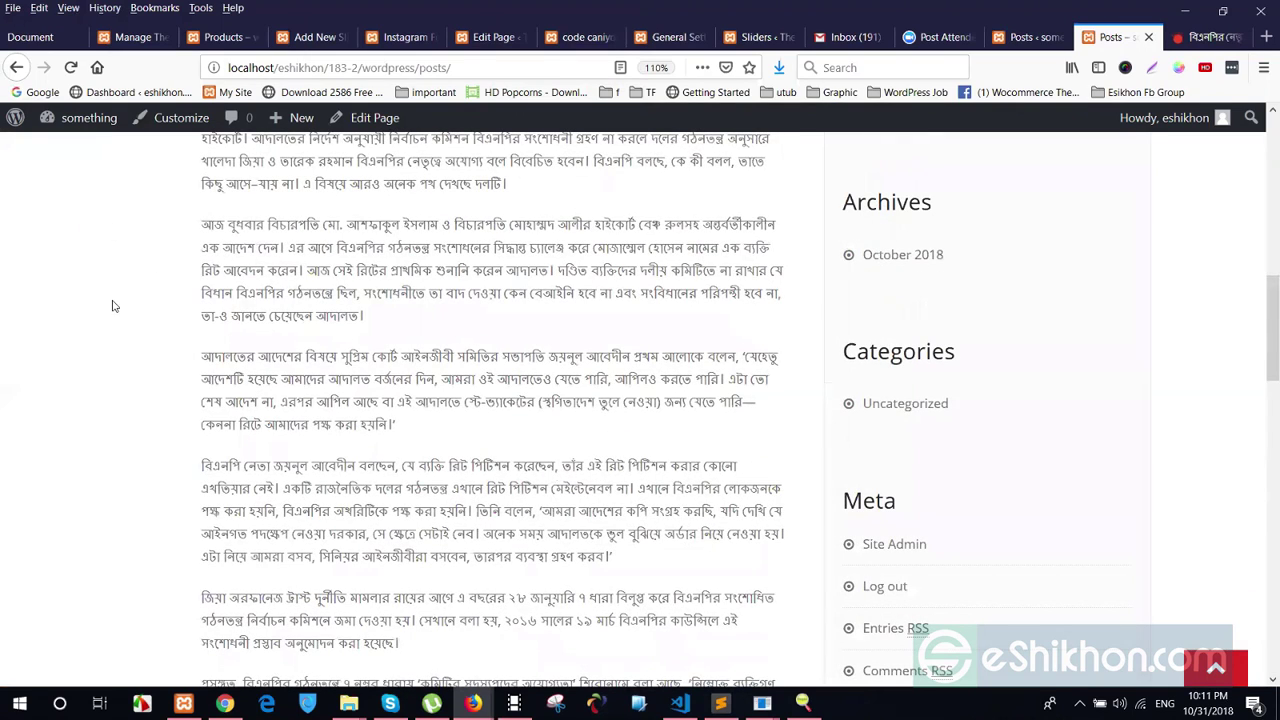
{"action": "scroll", "coordinate": [172, 320], "scroll_direction": "up", "scroll_amount": 4}
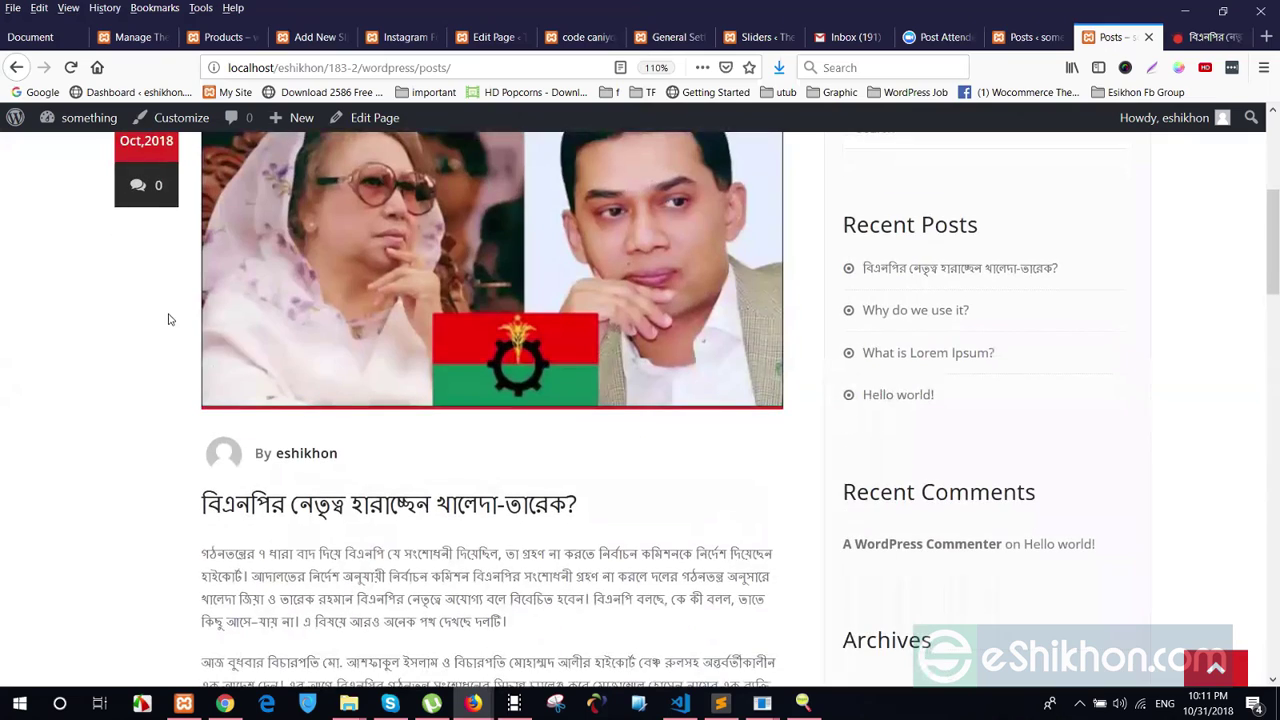
{"action": "scroll", "coordinate": [248, 482], "scroll_direction": "up", "scroll_amount": 3}
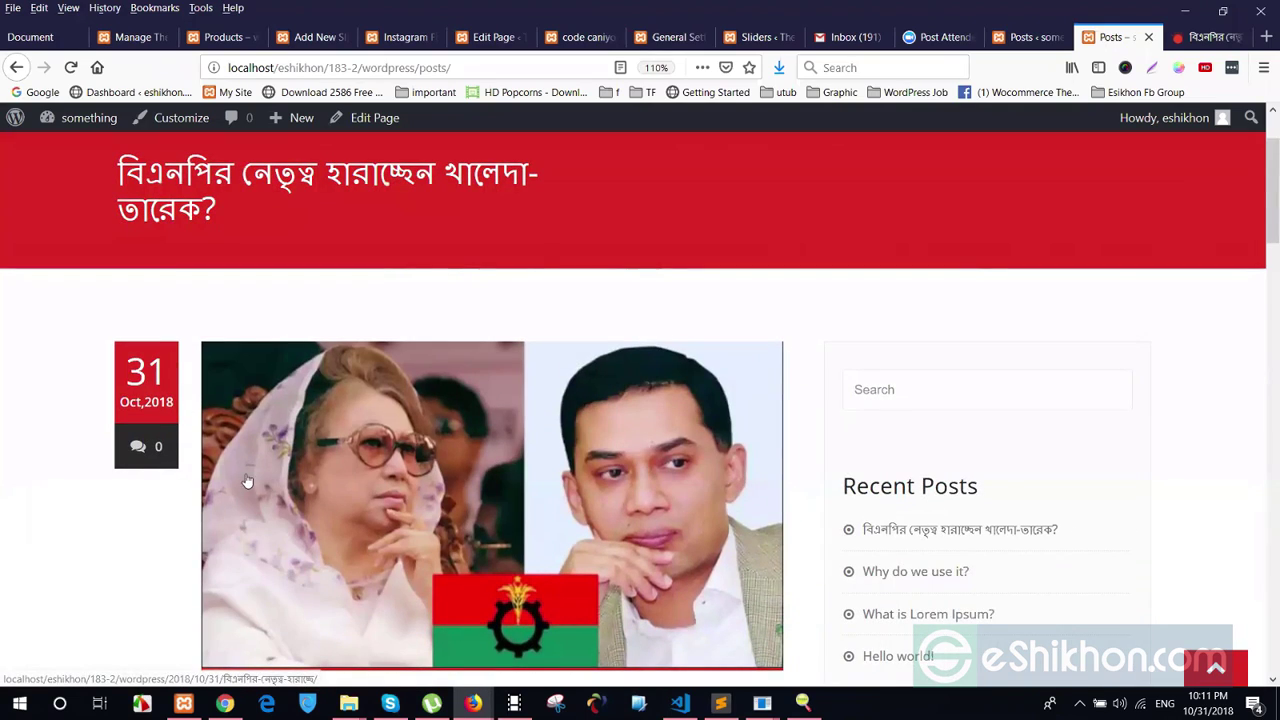
{"action": "scroll", "coordinate": [545, 373], "scroll_direction": "down", "scroll_amount": 8}
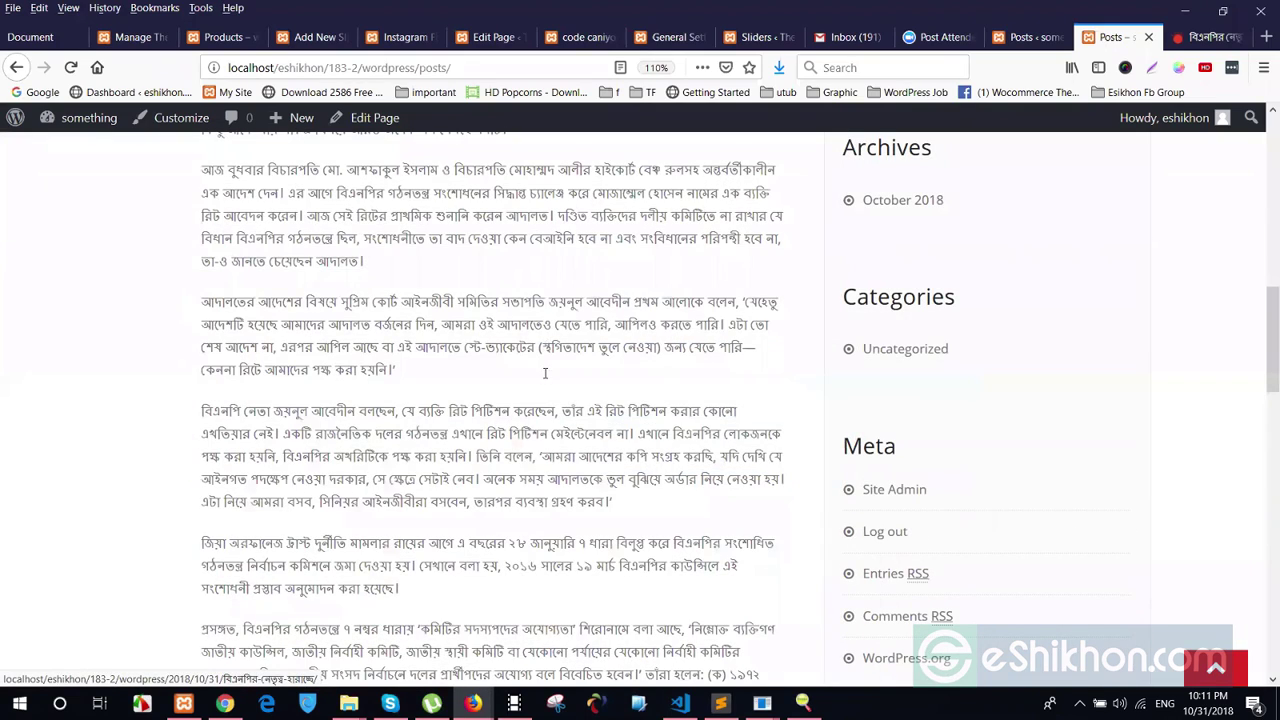
{"action": "scroll", "coordinate": [287, 305], "scroll_direction": "down", "scroll_amount": 10}
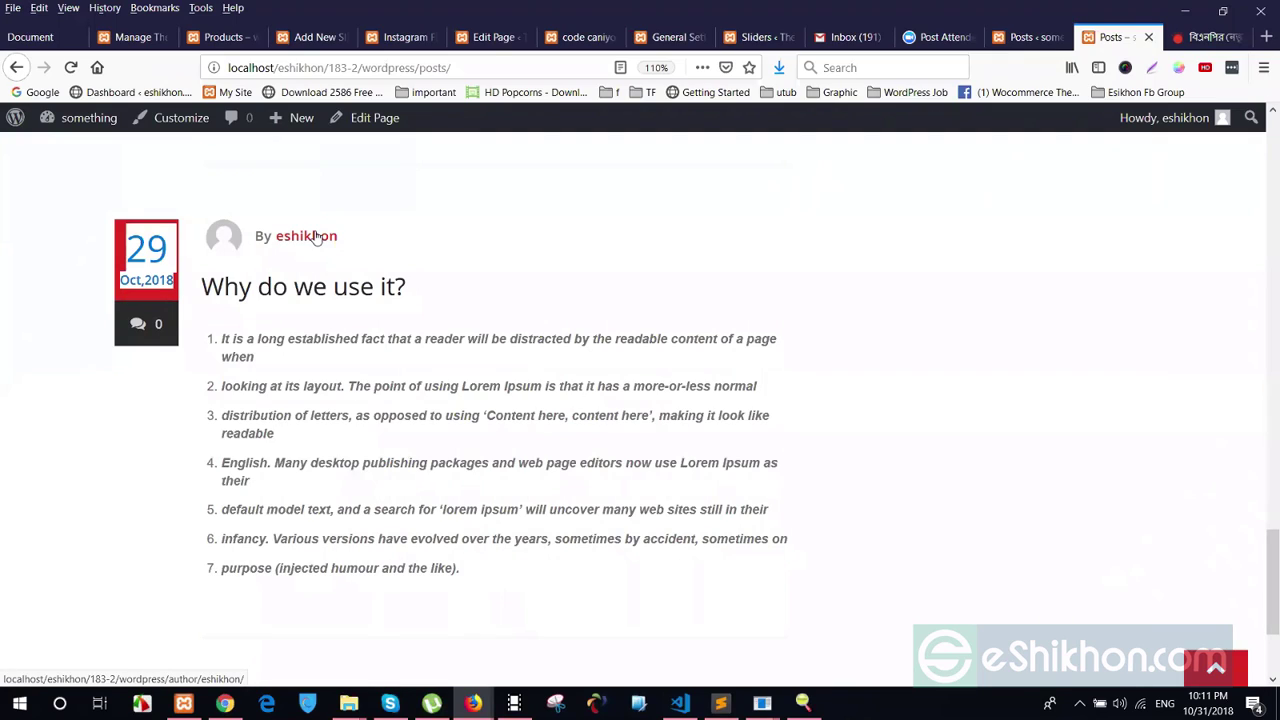
{"action": "scroll", "coordinate": [554, 458], "scroll_direction": "up", "scroll_amount": 2}
{"action": "scroll", "coordinate": [603, 516], "scroll_direction": "up", "scroll_amount": 5}
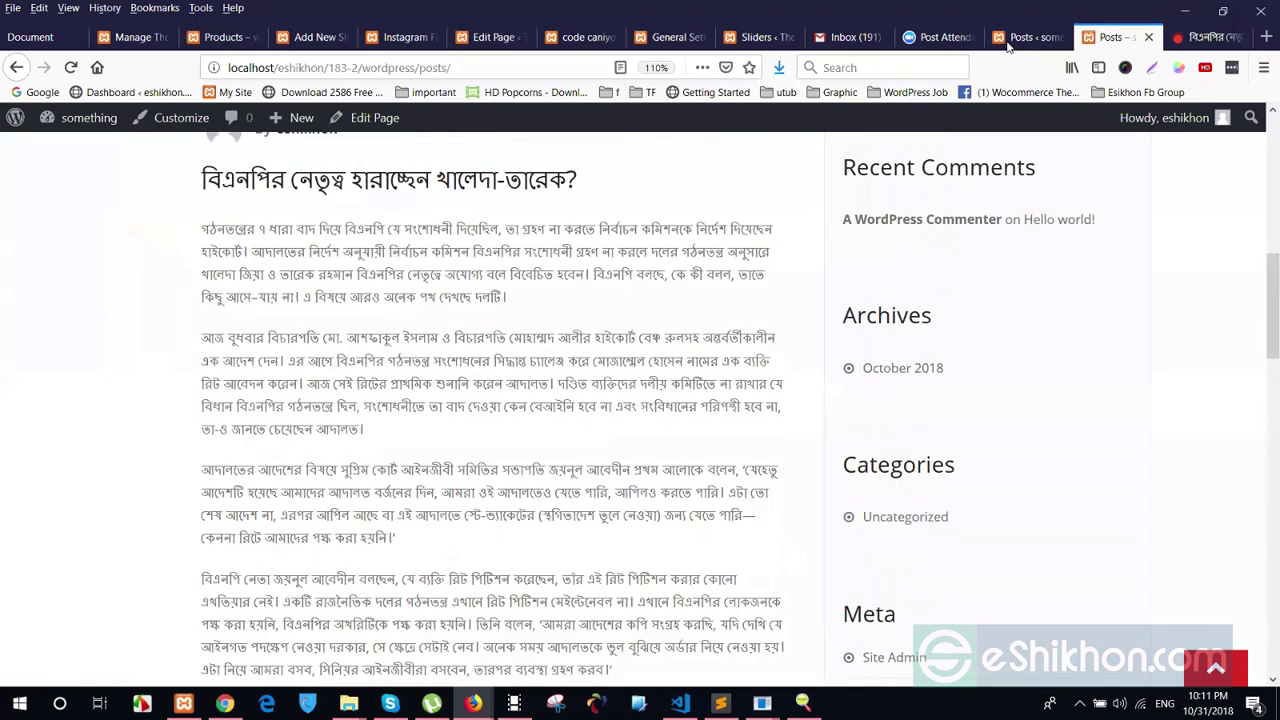
{"action": "key", "text": "ctrl+shift+Tab"}
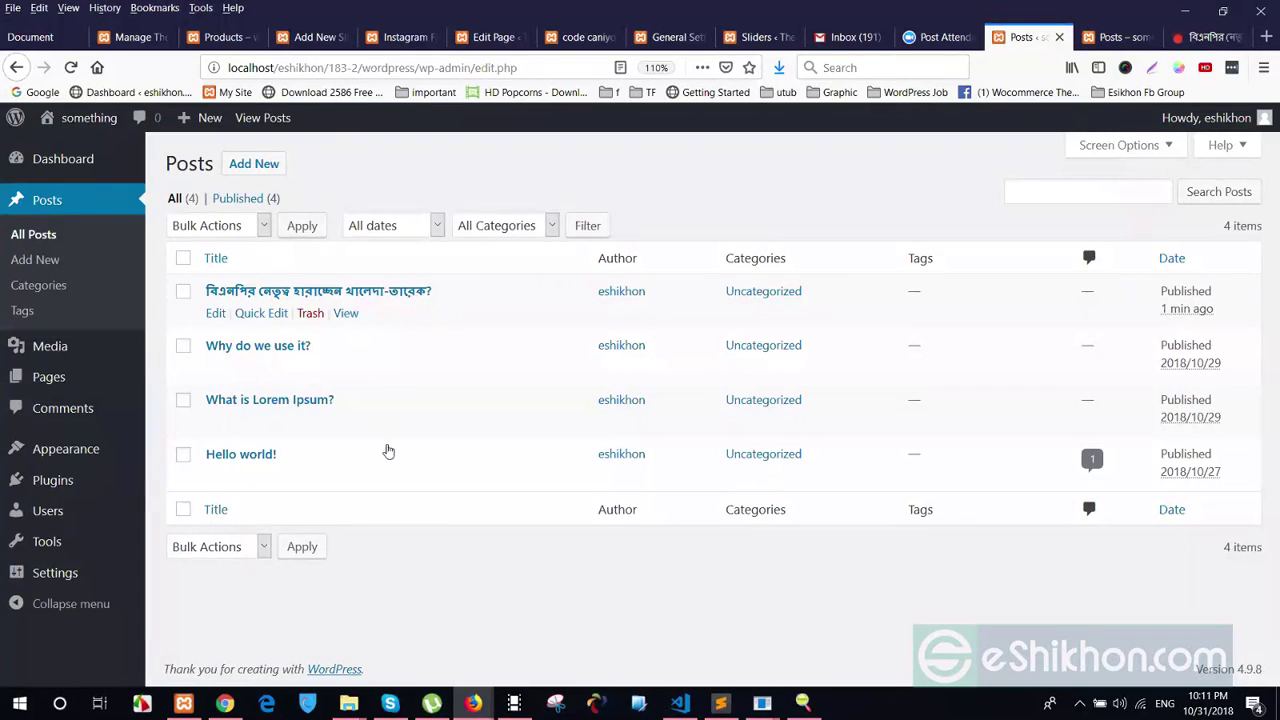
Glance at the published post, then open the Bengali post from All Posts in the editor
{"action": "key", "text": "ctrl+Tab"}
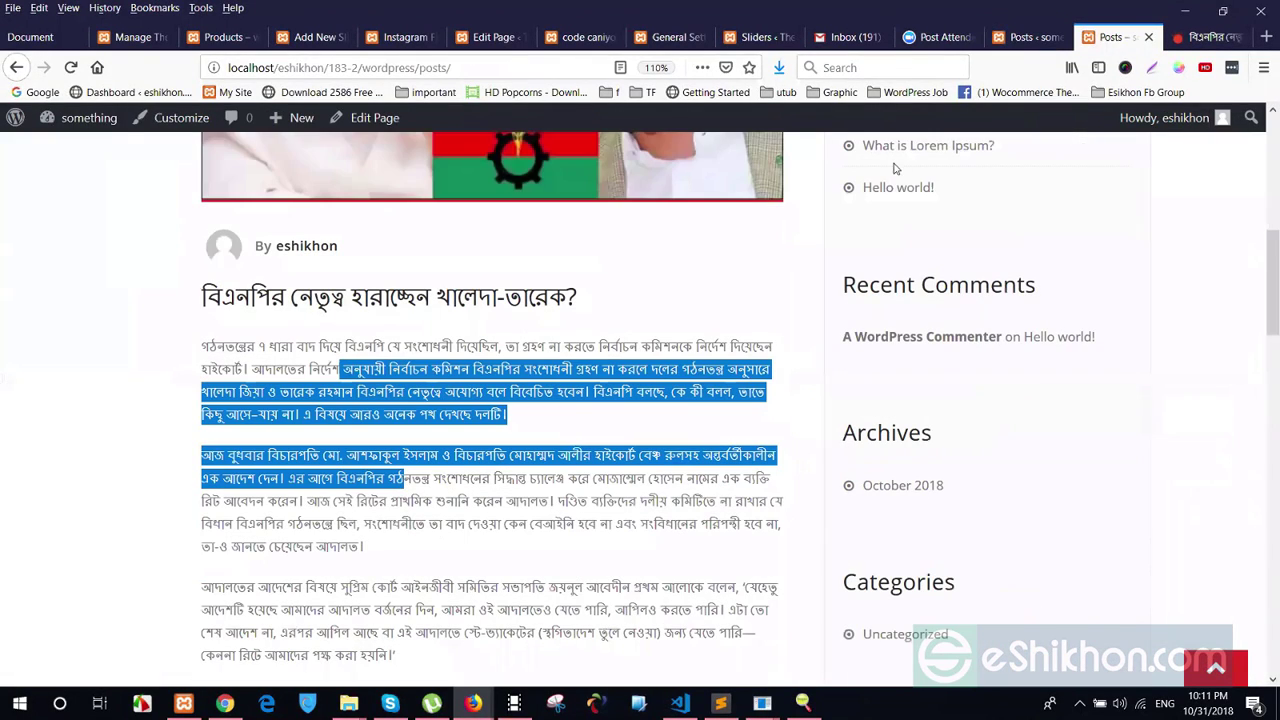
{"action": "key", "text": "ctrl+shift+Tab"}
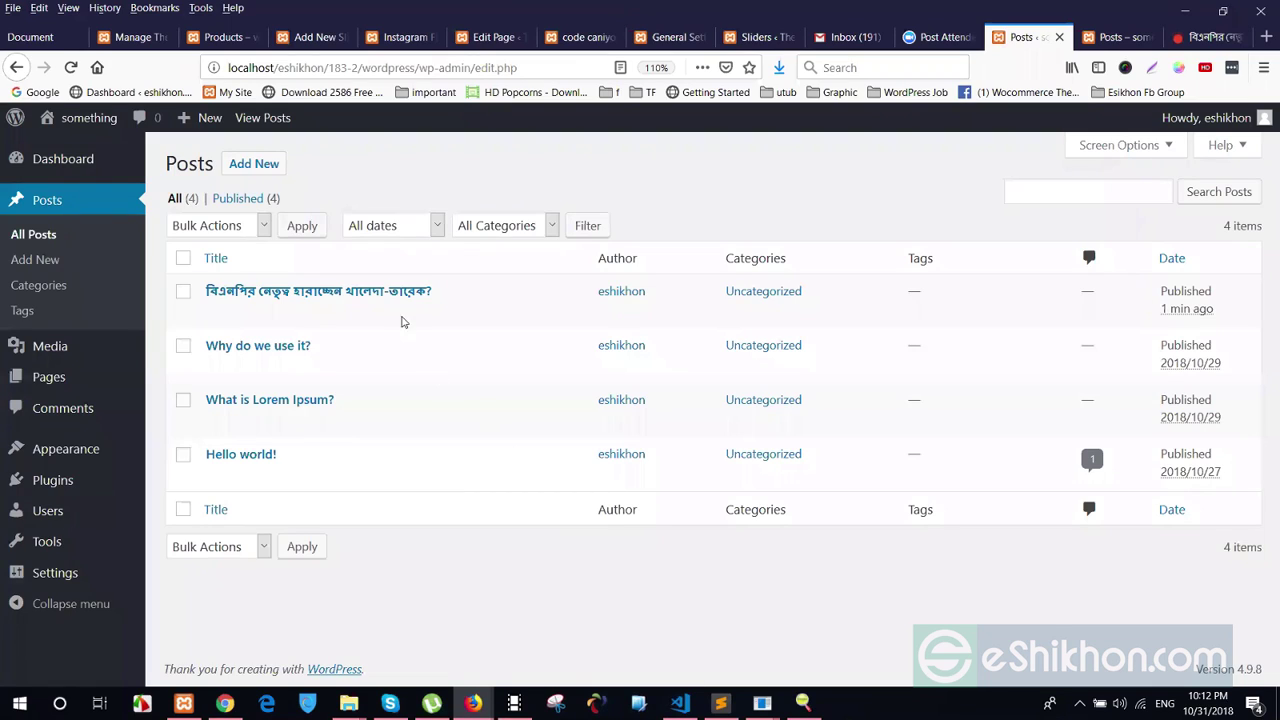
{"action": "left_click", "coordinate": [395, 292]}
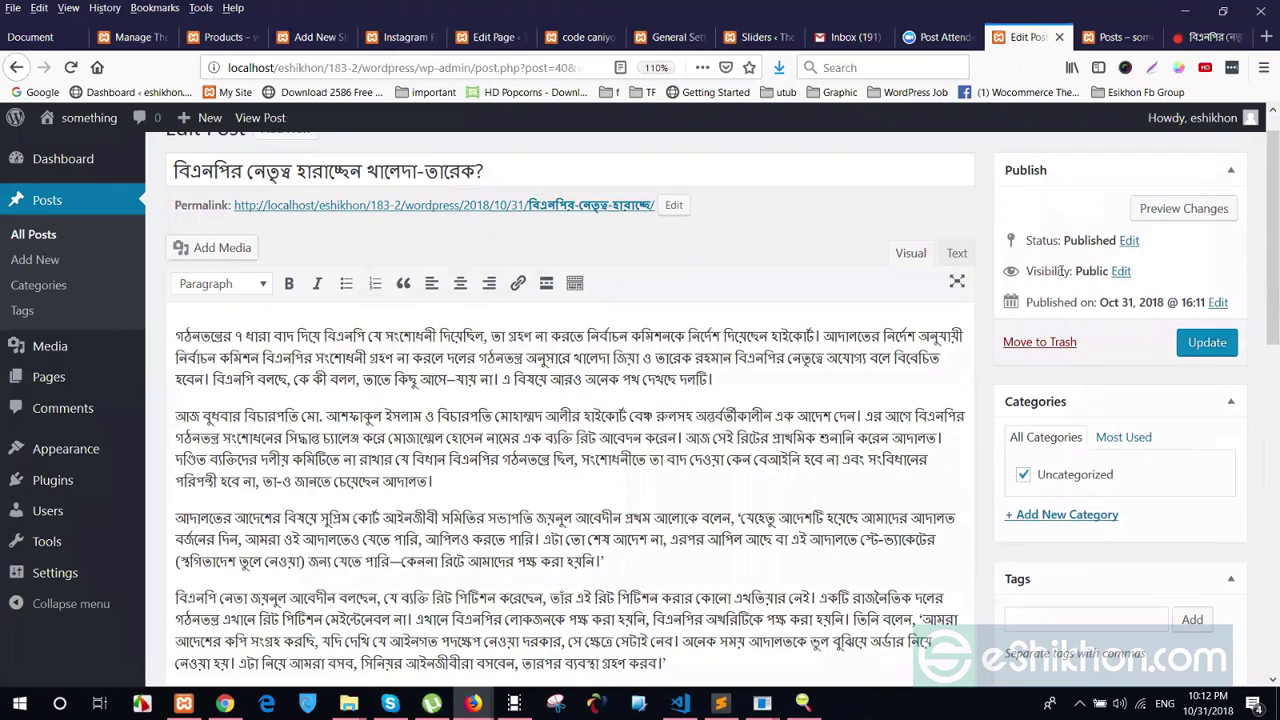
Highlight the post's current Visibility setting in the Publish box
{"action": "left_click_drag", "start_coordinate": [1062, 271], "coordinate": [1108, 272]}
{"action": "left_click", "coordinate": [1123, 281]}
{"action": "left_click_drag", "start_coordinate": [1028, 266], "coordinate": [1110, 267]}
{"action": "left_click", "coordinate": [1091, 266]}
{"action": "left_click_drag", "start_coordinate": [1030, 266], "coordinate": [1108, 271]}
{"action": "left_click", "coordinate": [1105, 271]}
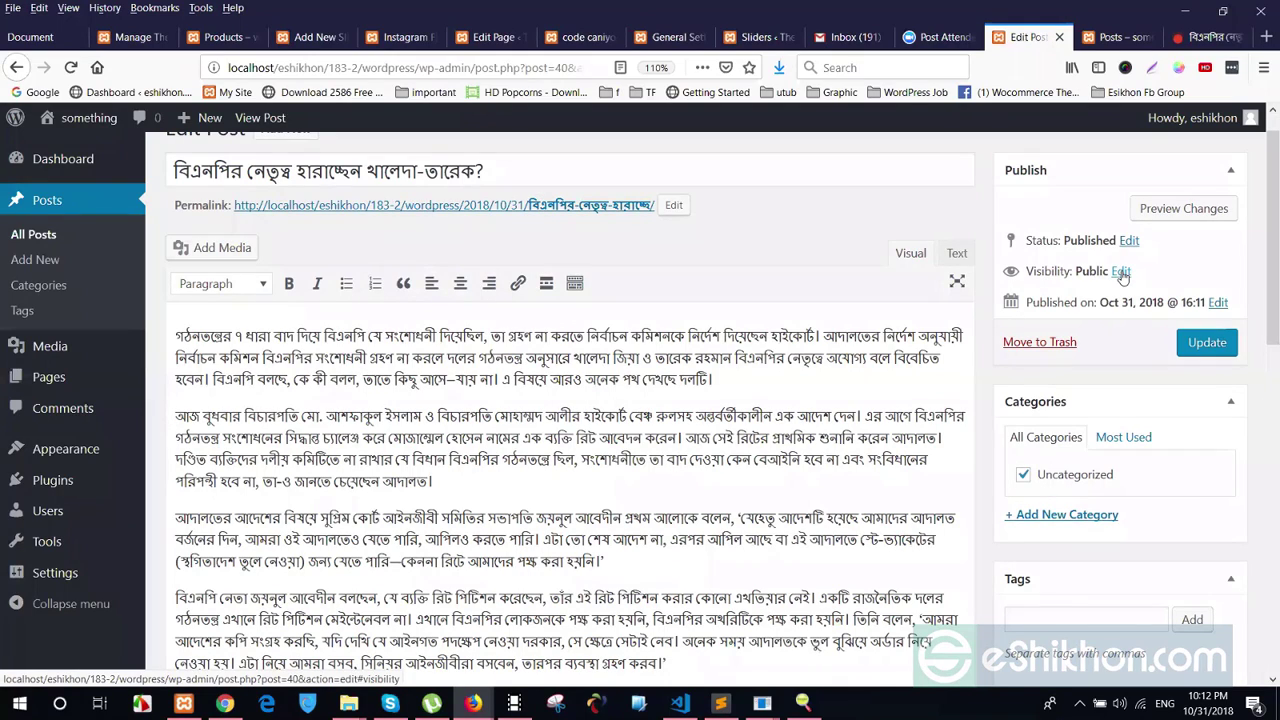
Set the post's Visibility to Password protected with a post password and update it
{"action": "left_click", "coordinate": [1121, 272]}
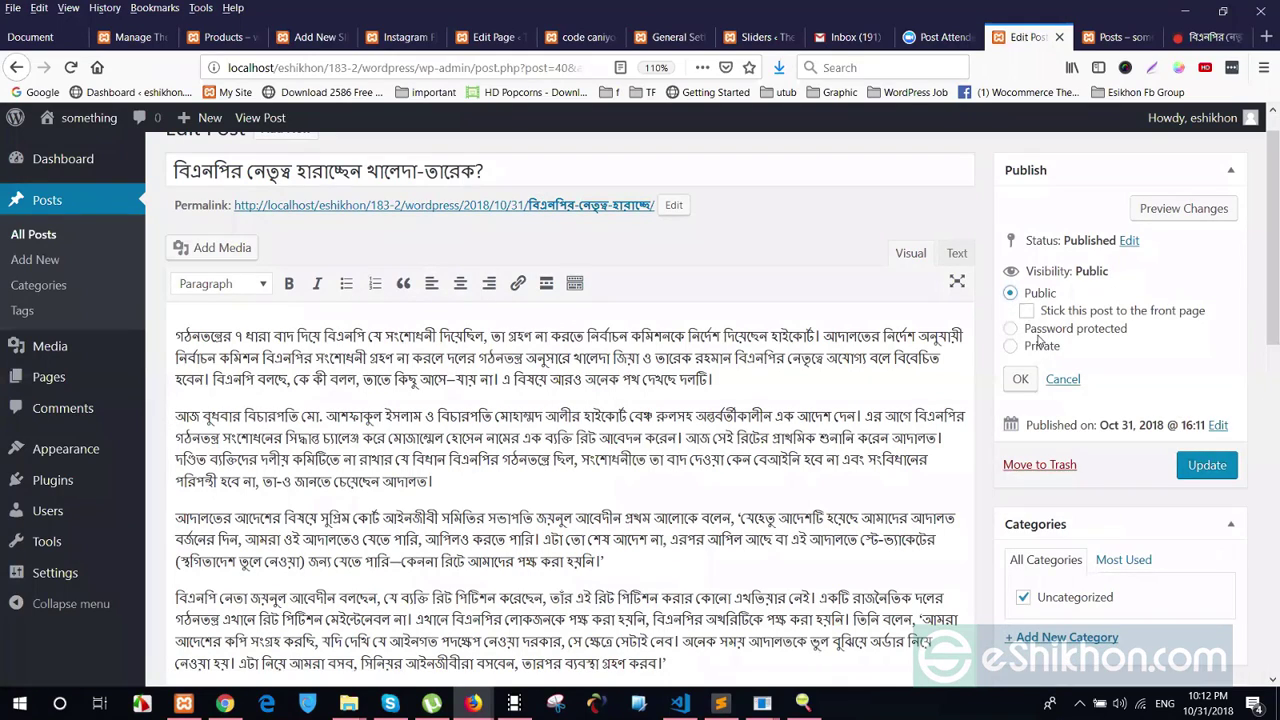
{"action": "left_click", "coordinate": [1011, 347]}
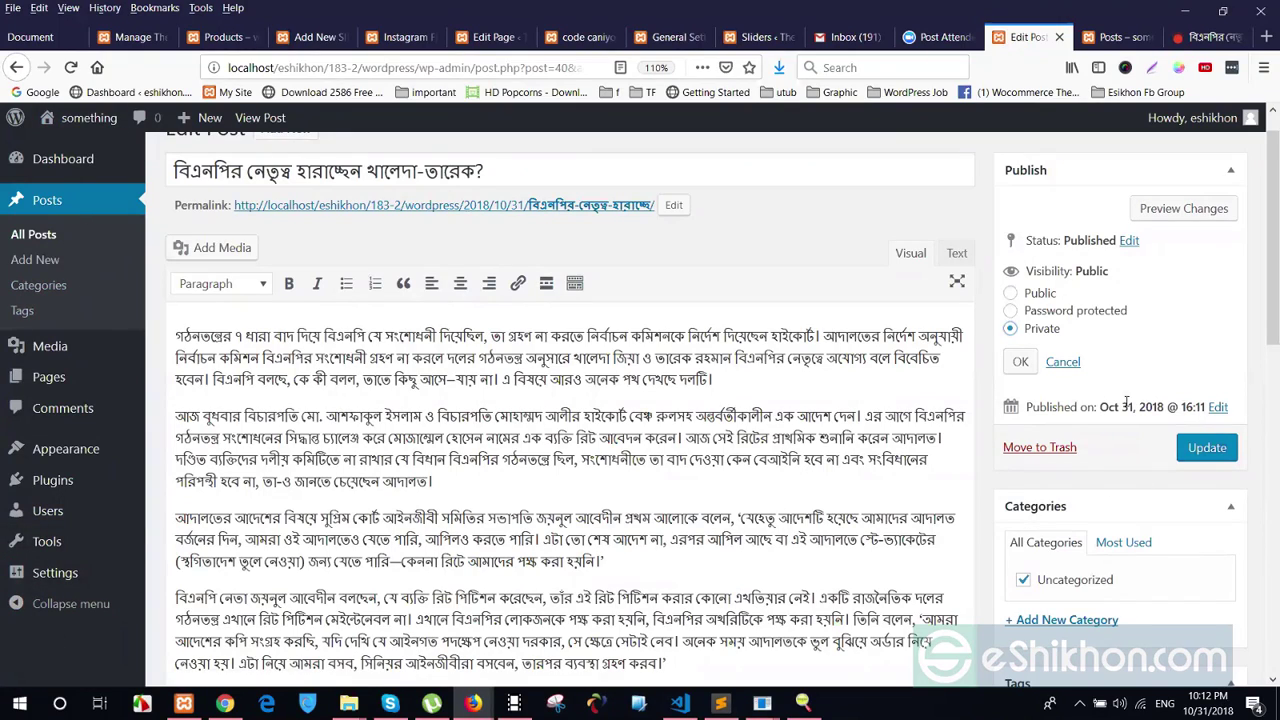
{"action": "left_click", "coordinate": [1012, 311]}
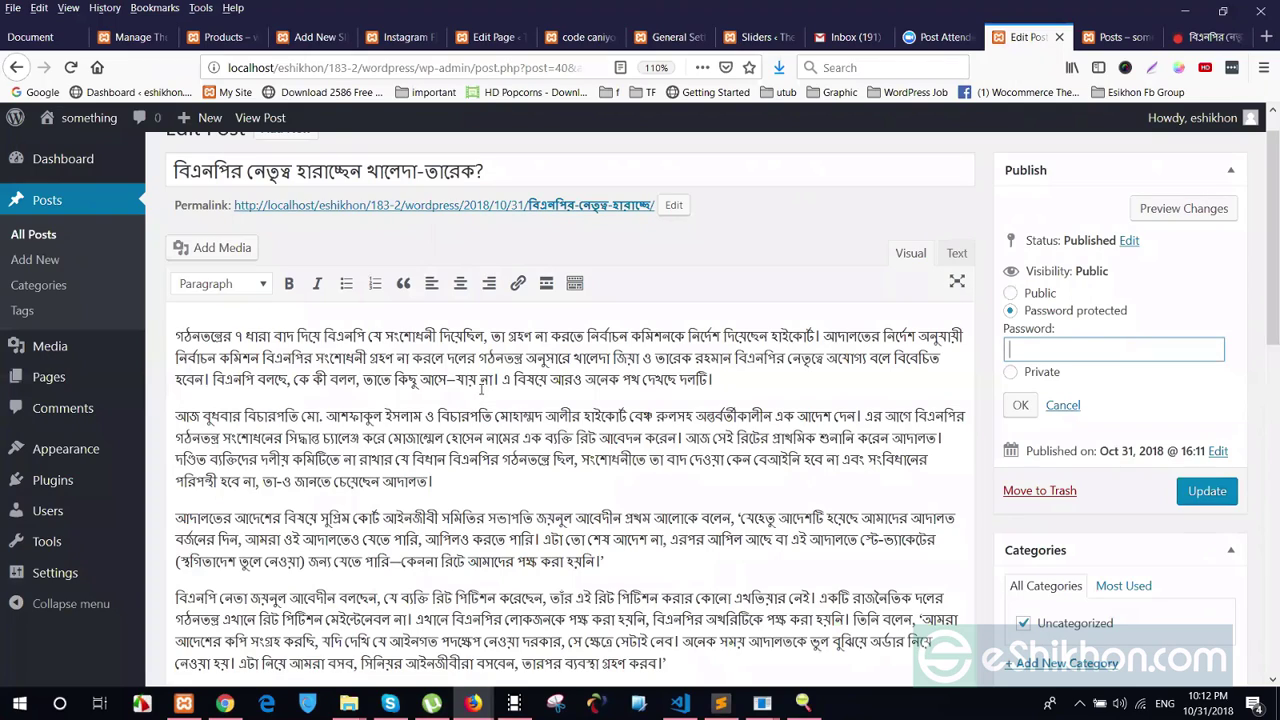
{"action": "left_click", "coordinate": [1050, 349]}
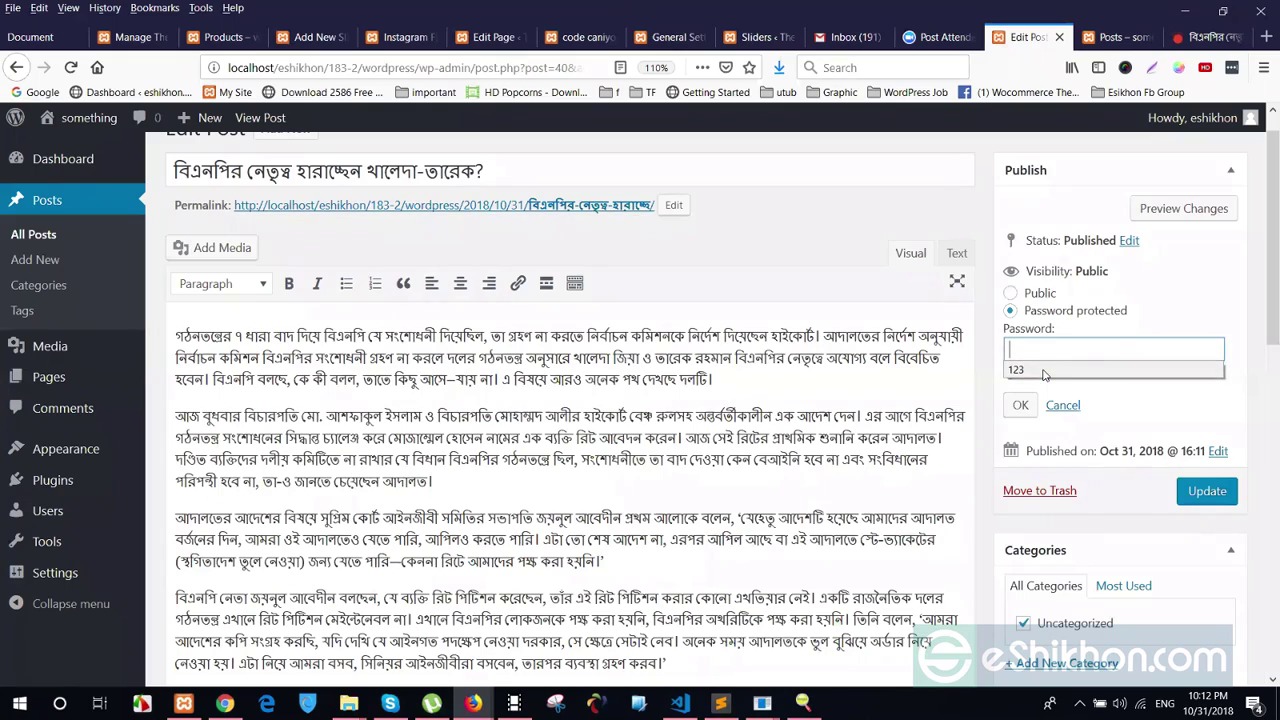
{"action": "type", "text": "123"}
{"action": "left_click", "coordinate": [1042, 376]}
{"action": "left_click", "coordinate": [1192, 494]}
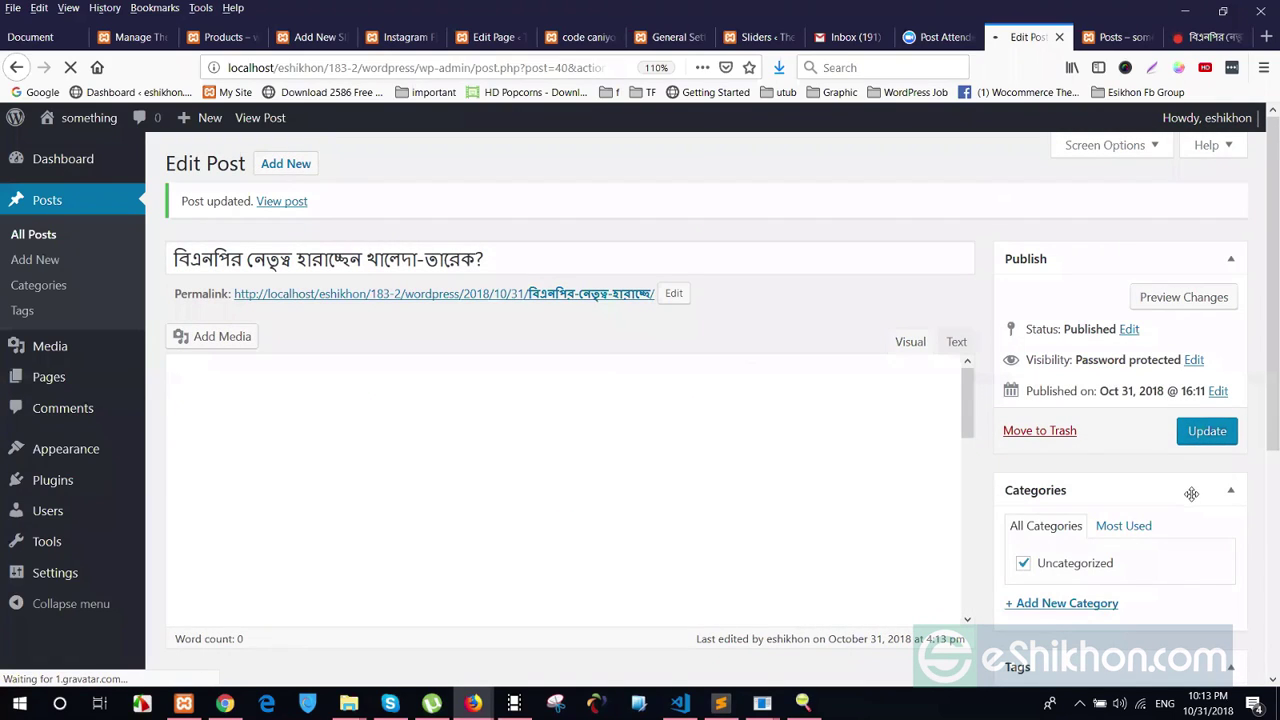
{"action": "scroll", "coordinate": [1110, 365], "scroll_direction": "down", "scroll_amount": 1}
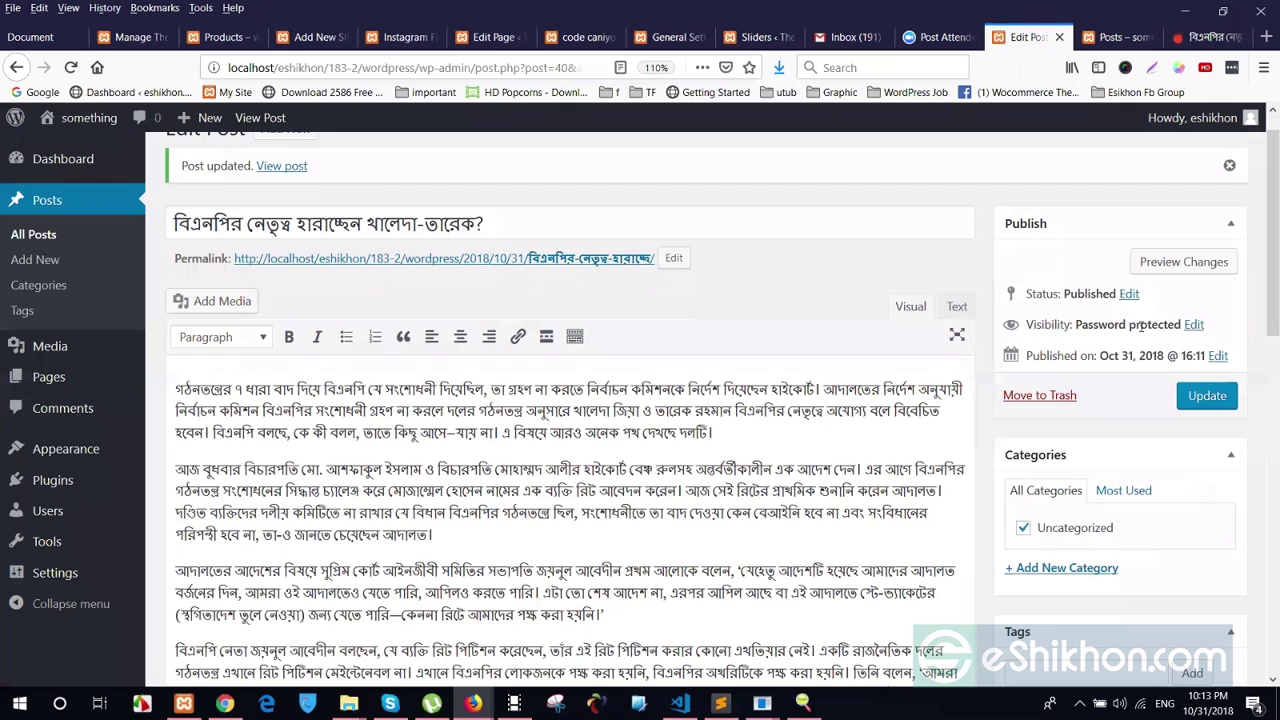
Reload the live site's Posts page and submit the protected post's password prompt
{"action": "left_click", "coordinate": [1114, 37]}
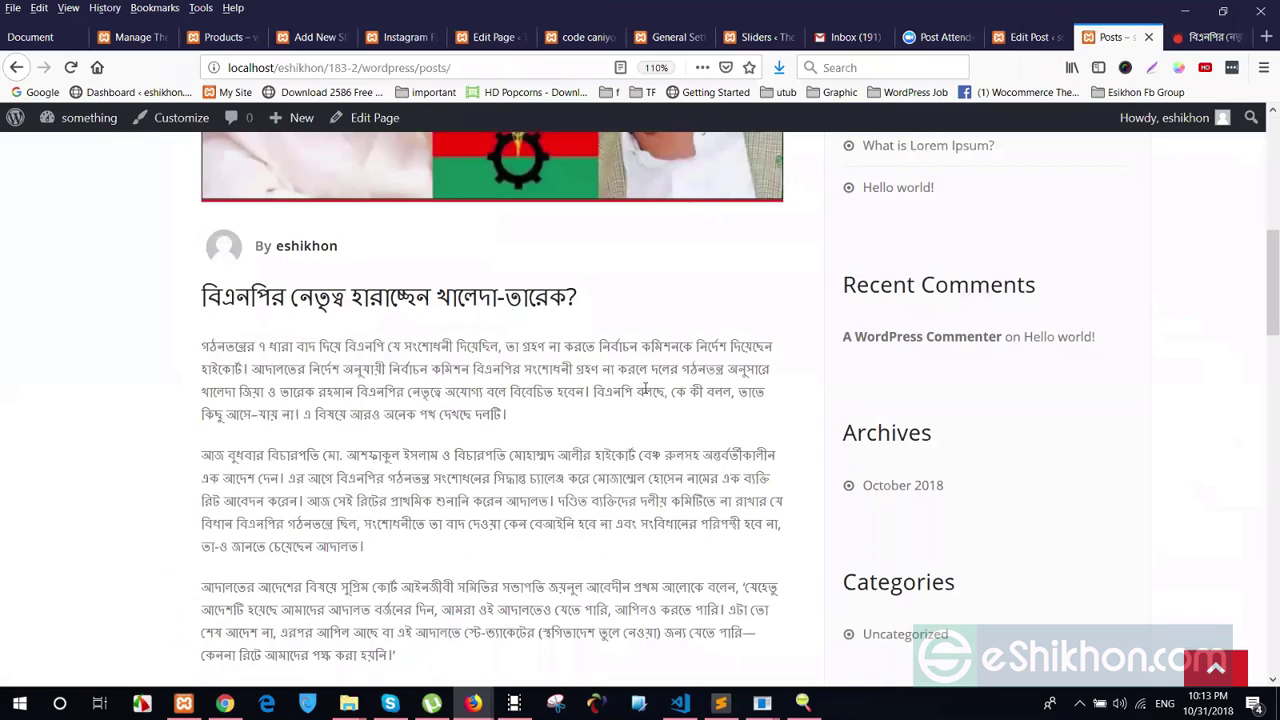
{"action": "scroll", "coordinate": [645, 390], "scroll_direction": "up", "scroll_amount": 5}
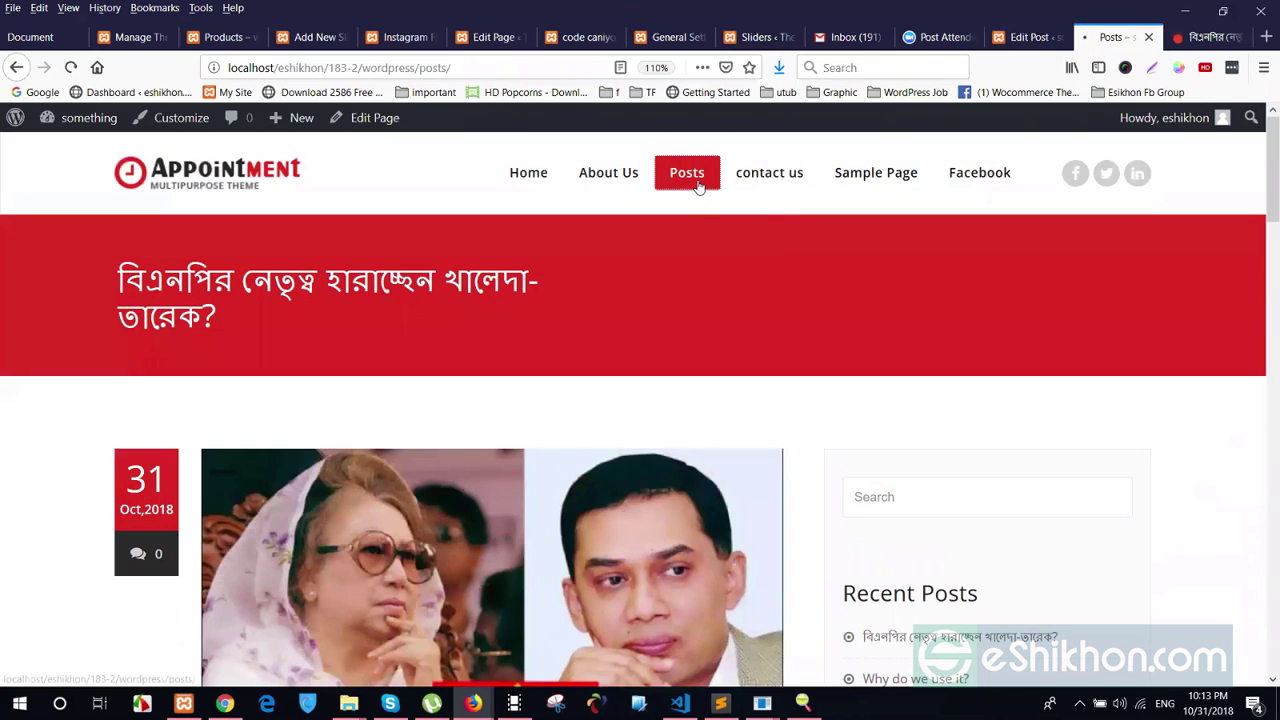
{"action": "left_click", "coordinate": [698, 187]}
{"action": "scroll", "coordinate": [664, 322], "scroll_direction": "down", "scroll_amount": 3}
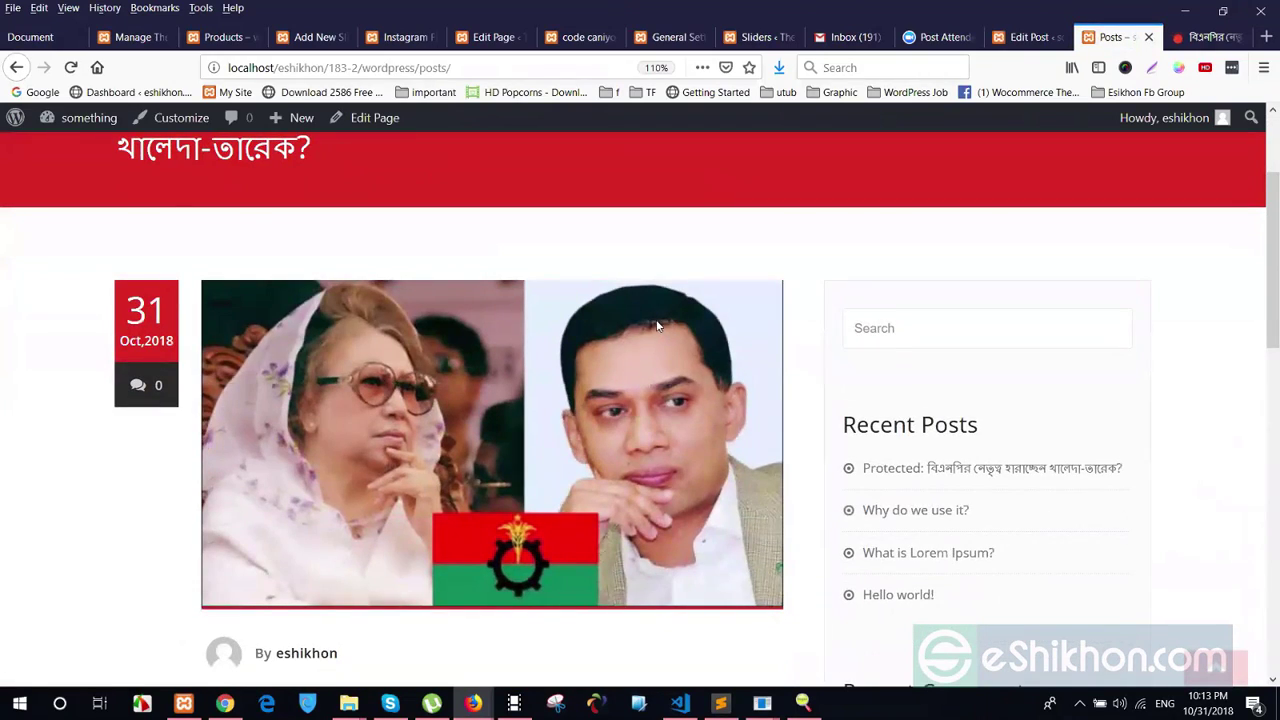
{"action": "scroll", "coordinate": [654, 326], "scroll_direction": "down", "scroll_amount": 5}
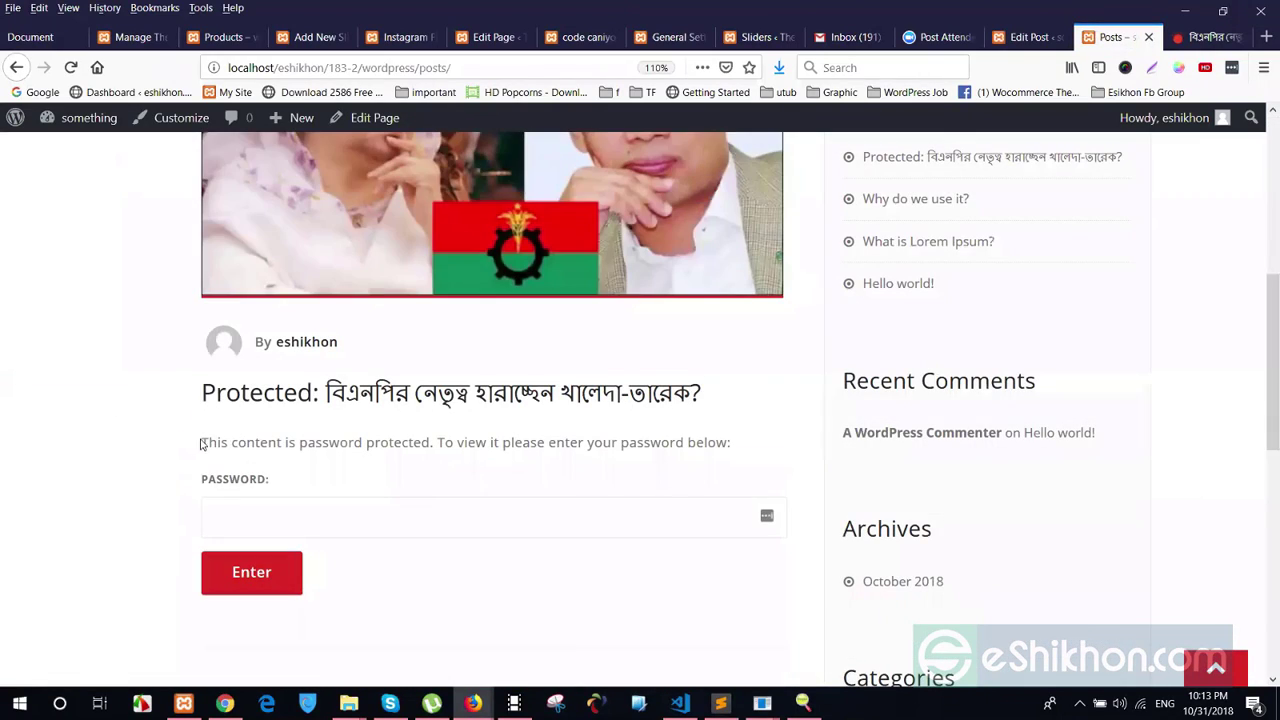
{"action": "left_click_drag", "start_coordinate": [200, 443], "coordinate": [297, 489]}
{"action": "left_click", "coordinate": [376, 491]}
{"action": "left_click", "coordinate": [376, 470]}
{"action": "key", "text": "Return"}
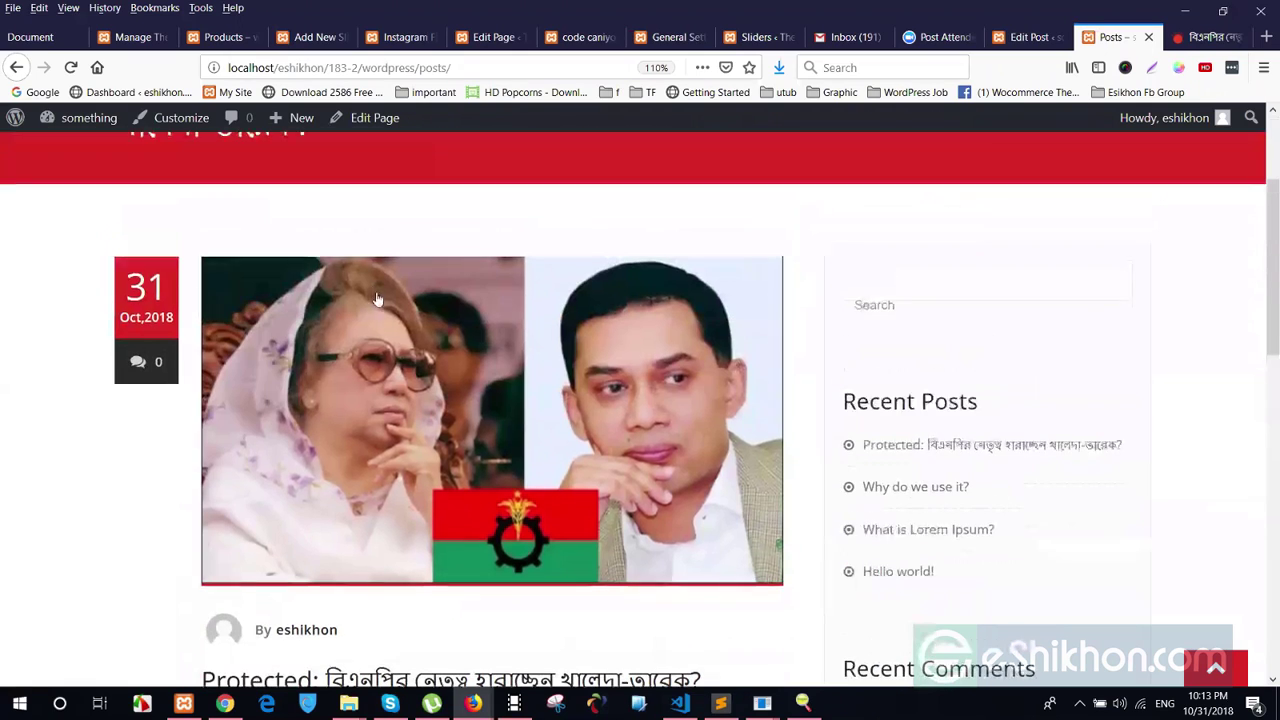
Enter a password in the protected post's prompt and submit it
{"action": "scroll", "coordinate": [205, 392], "scroll_direction": "down", "scroll_amount": 5}
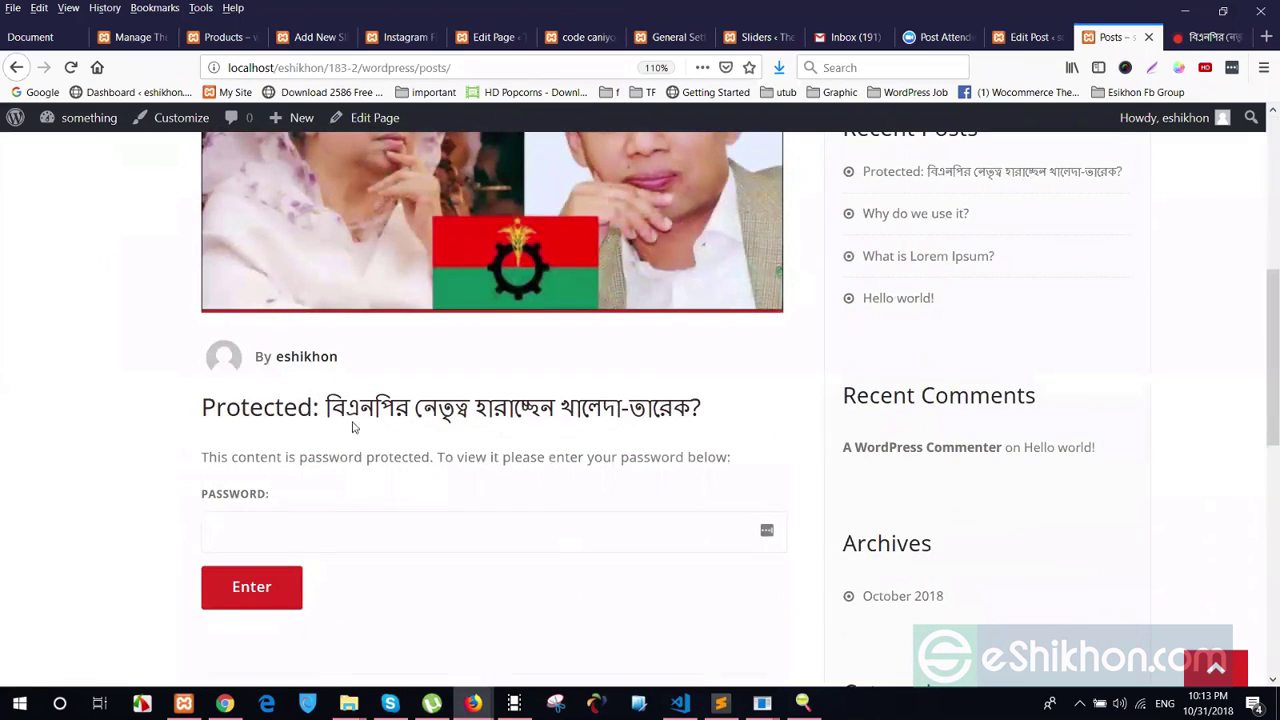
{"action": "scroll", "coordinate": [442, 490], "scroll_direction": "down", "scroll_amount": 1}
{"action": "scroll", "coordinate": [285, 313], "scroll_direction": "down", "scroll_amount": 4}
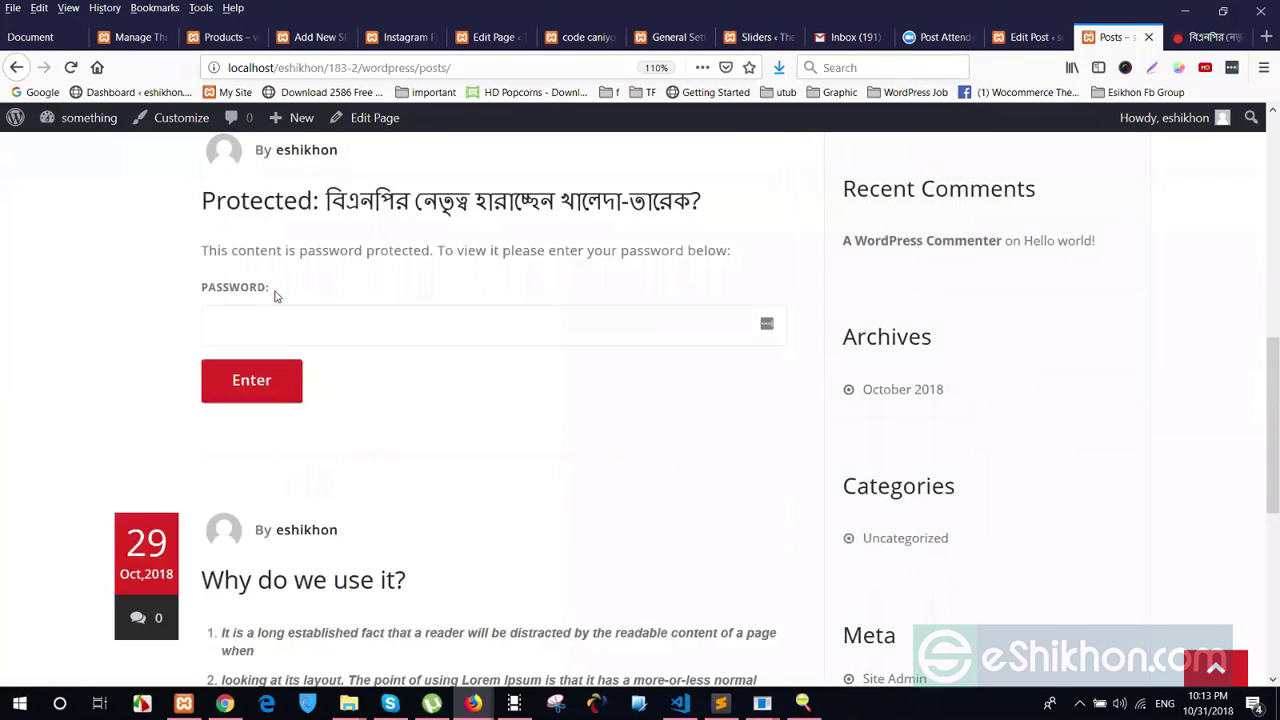
{"action": "left_click_drag", "start_coordinate": [273, 293], "coordinate": [203, 293]}
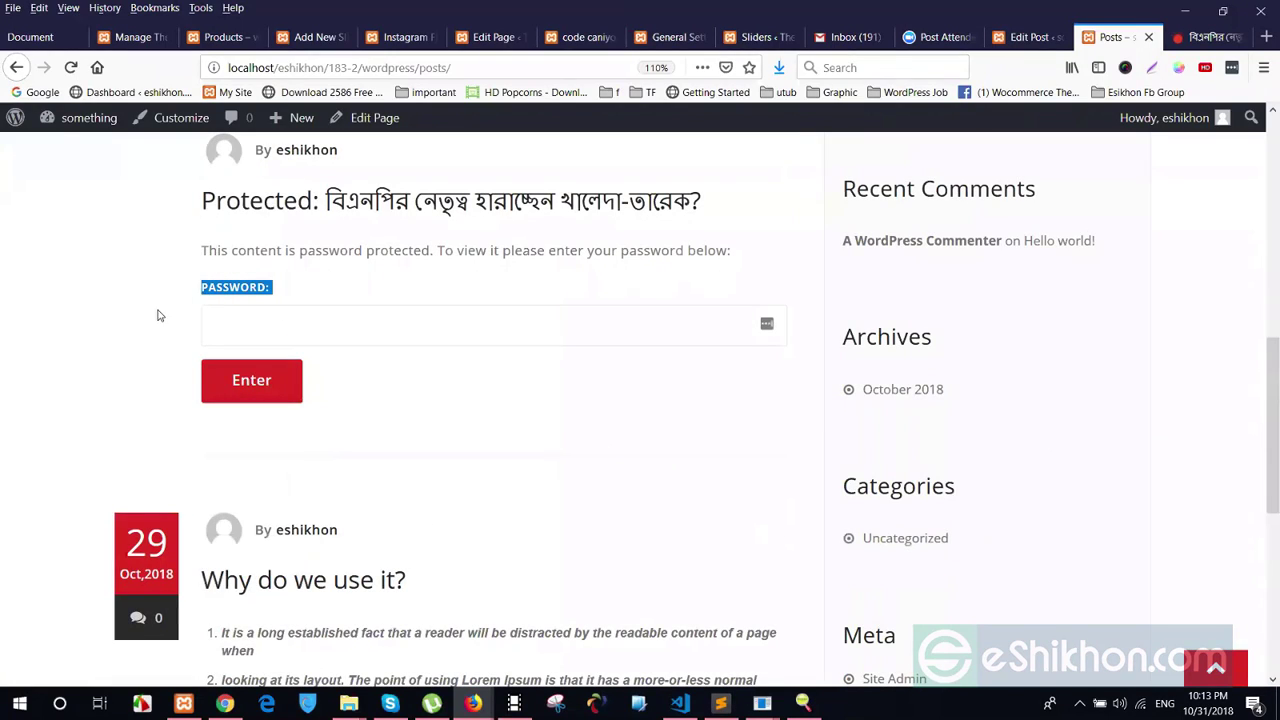
{"action": "left_click", "coordinate": [229, 328]}
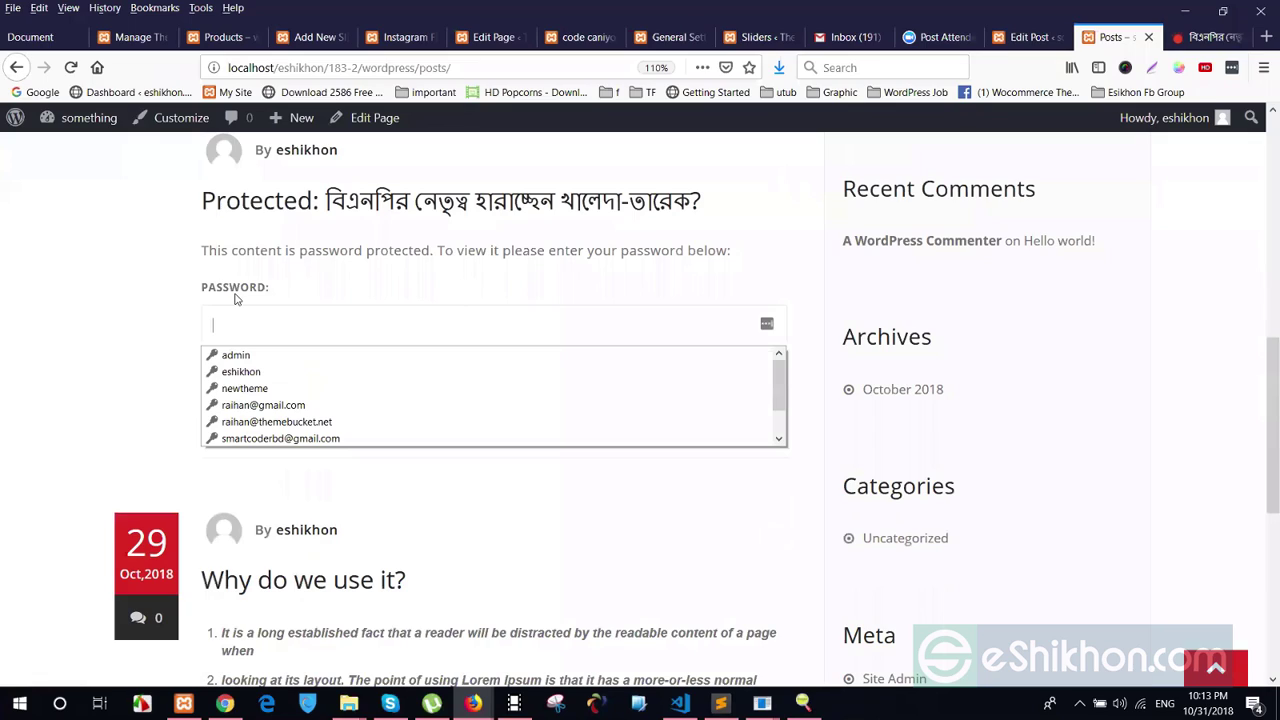
{"action": "left_click", "coordinate": [237, 298]}
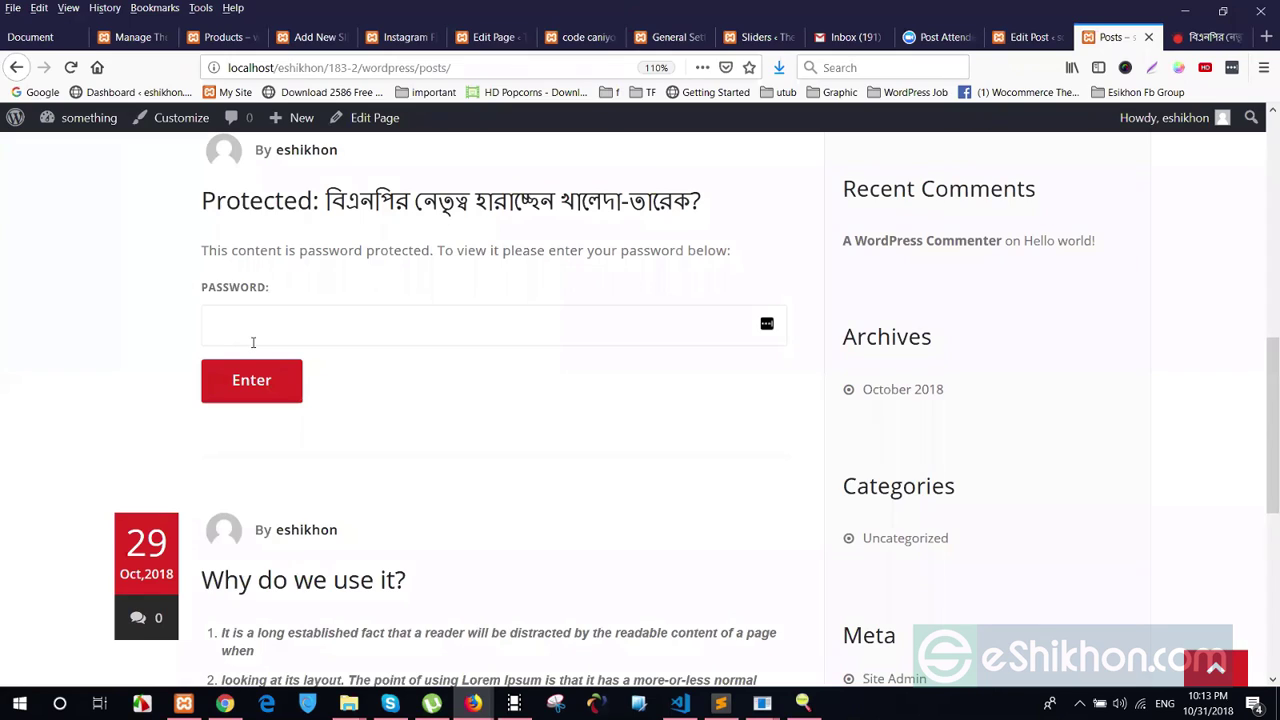
{"action": "left_click", "coordinate": [253, 342]}
{"action": "type", "text": "1"}
{"action": "left_click", "coordinate": [264, 398]}
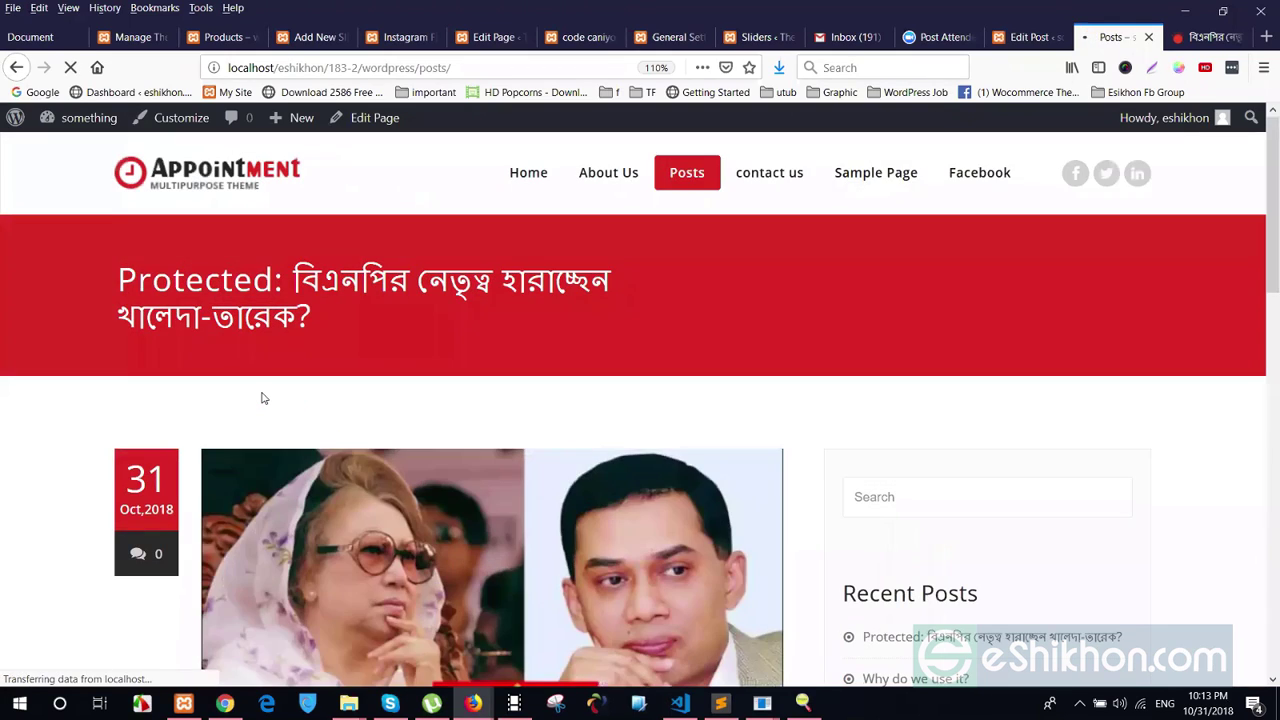
Re-enter the post password to unlock it and read the article text
{"action": "scroll", "coordinate": [263, 408], "scroll_direction": "down", "scroll_amount": 5}
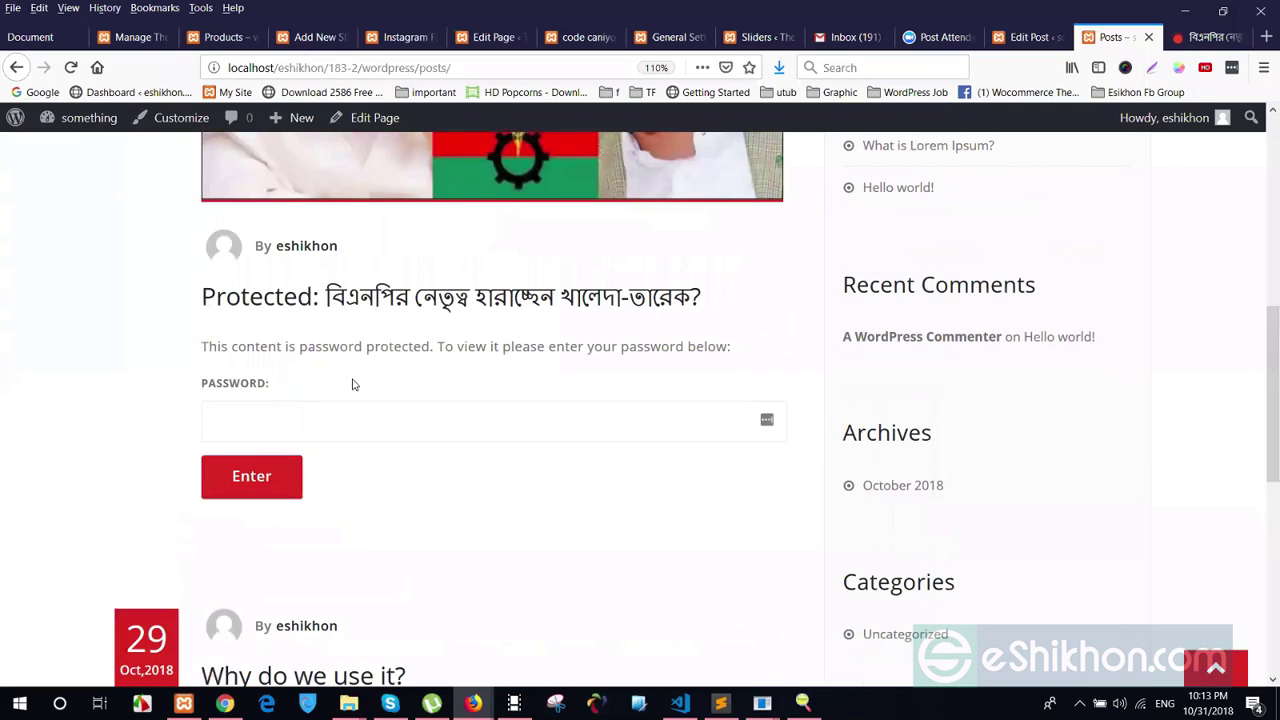
{"action": "left_click", "coordinate": [262, 406]}
{"action": "type", "text": "12"}
{"action": "left_click", "coordinate": [268, 474]}
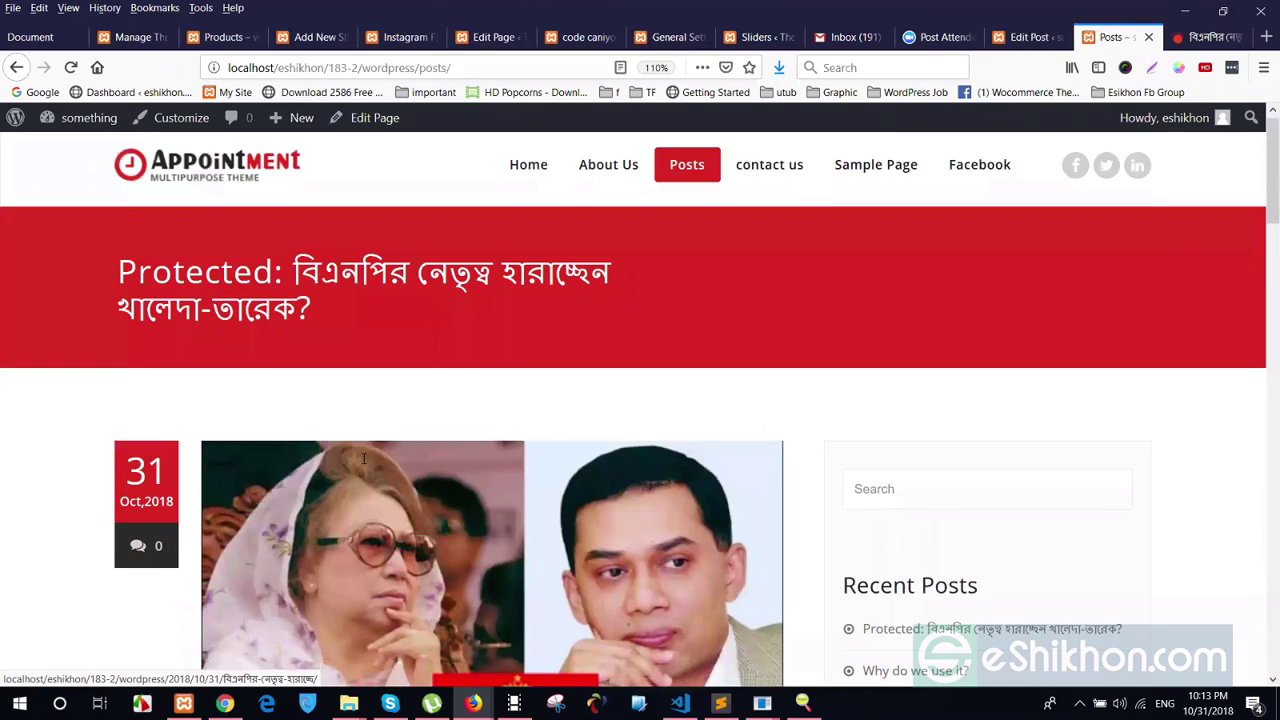
{"action": "scroll", "coordinate": [208, 450], "scroll_direction": "down", "scroll_amount": 5}
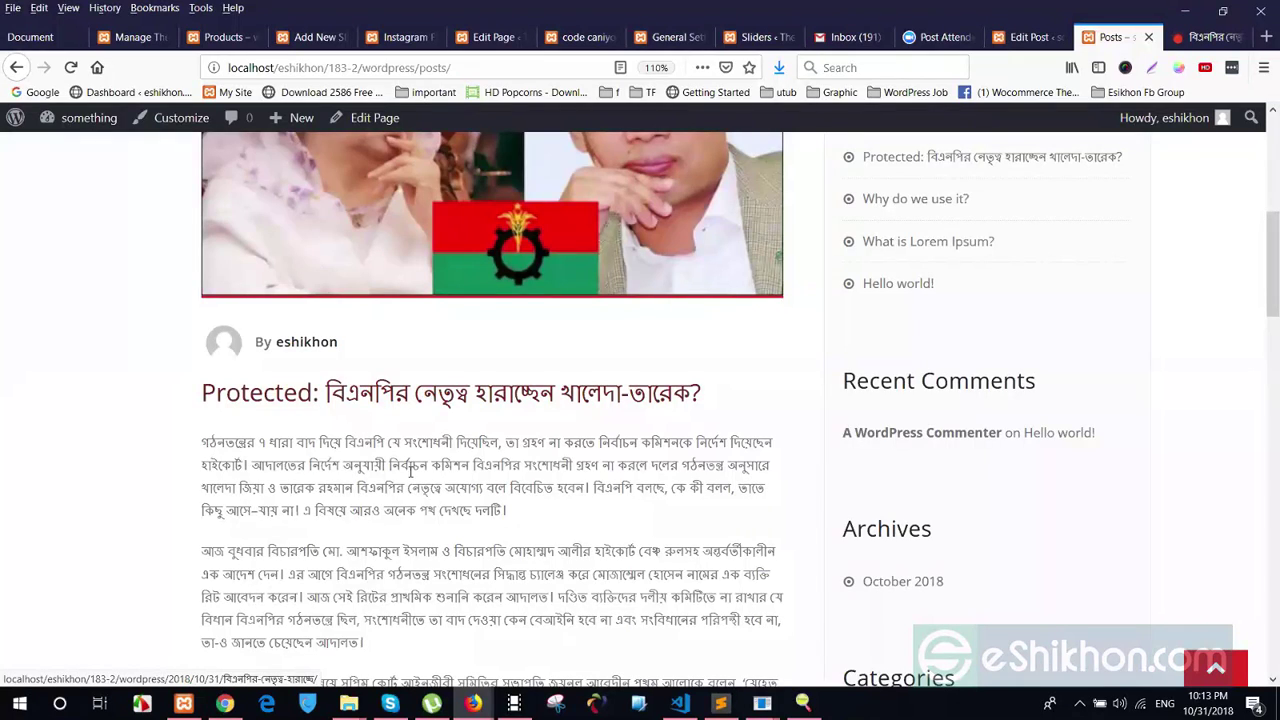
{"action": "left_click_drag", "start_coordinate": [536, 530], "coordinate": [480, 470]}
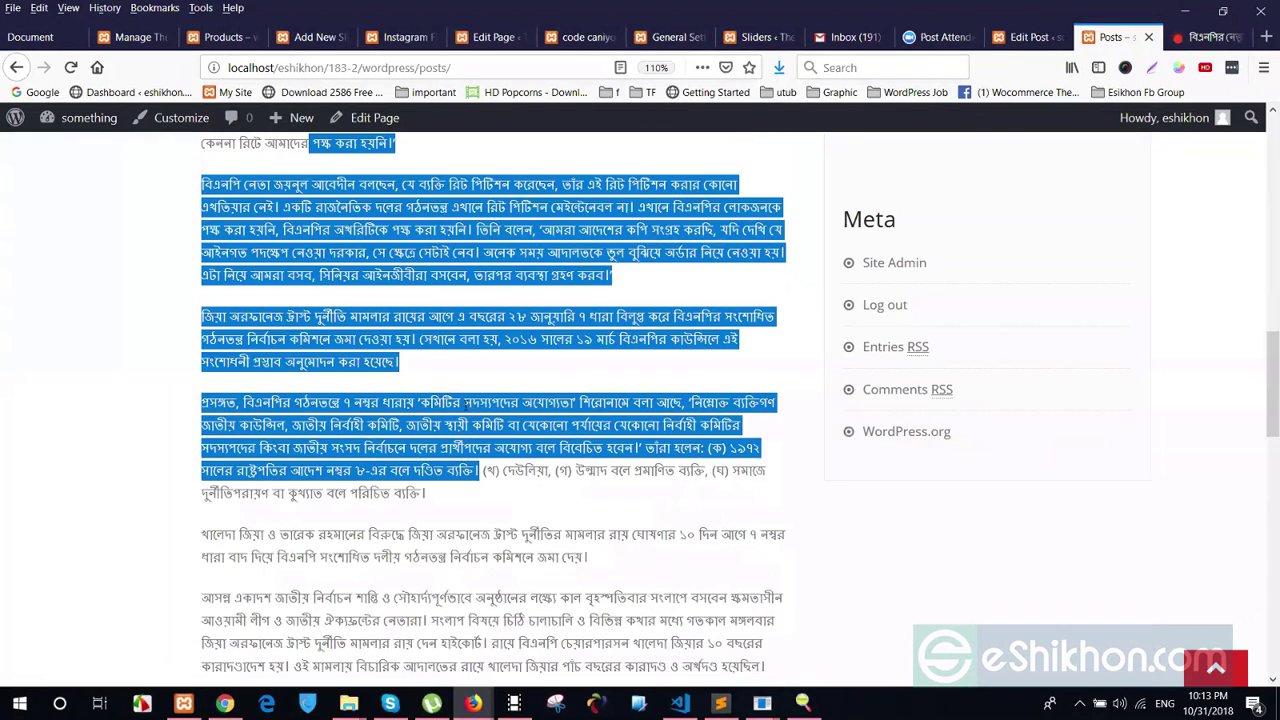
{"action": "left_click", "coordinate": [442, 494]}
{"action": "scroll", "coordinate": [442, 494], "scroll_direction": "up", "scroll_amount": 3}
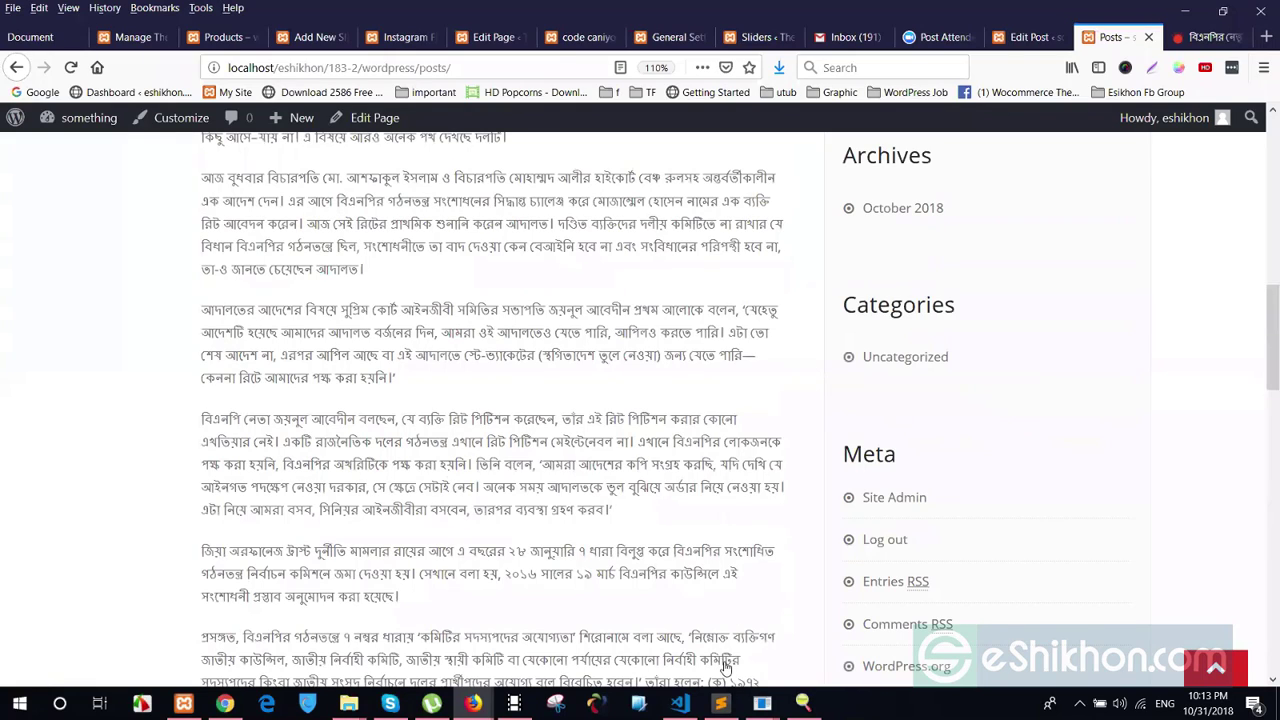
{"action": "scroll", "coordinate": [726, 668], "scroll_direction": "up", "scroll_amount": 10}
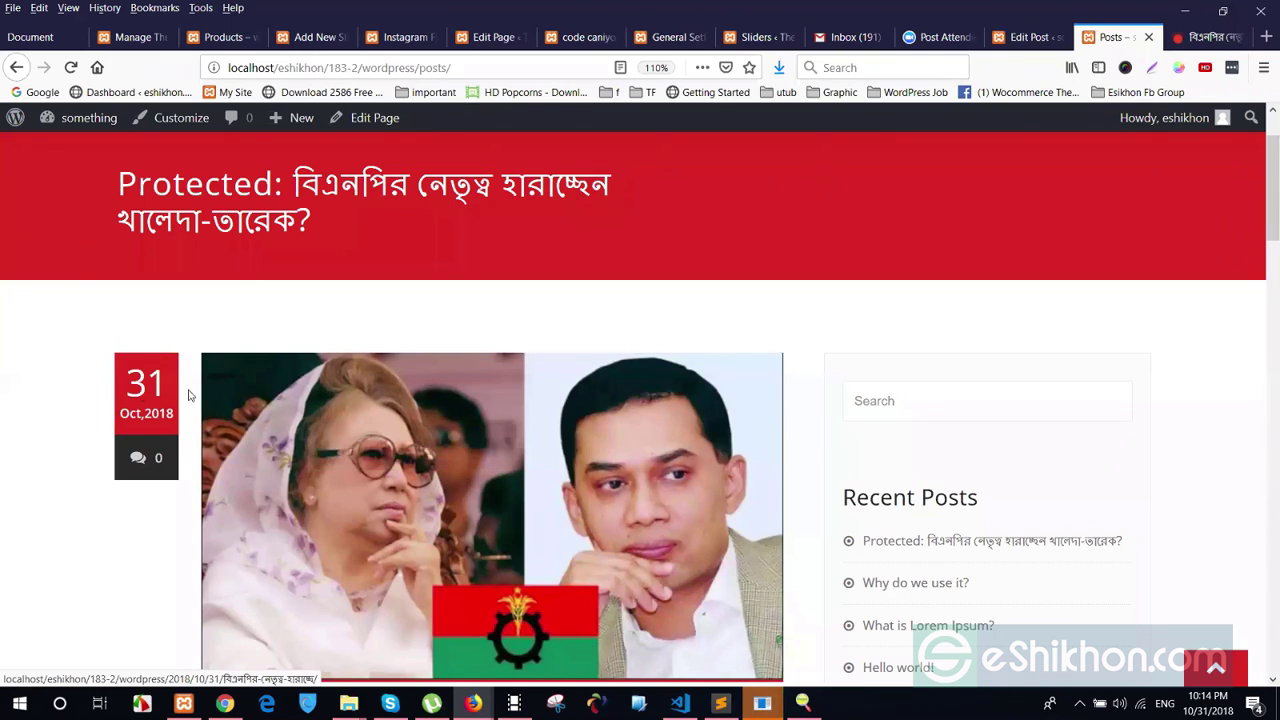
Review the post's 'Protected:' title on the public page before returning to the editor
{"action": "left_click", "coordinate": [1030, 37]}
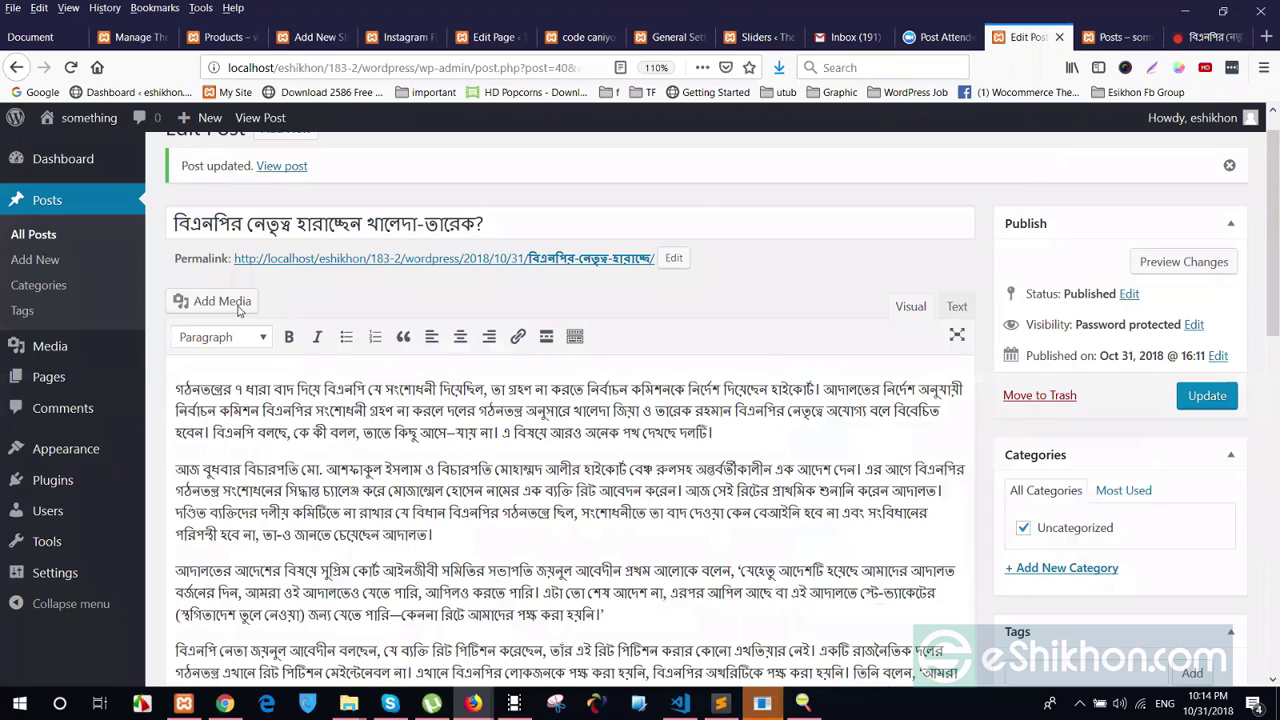
{"action": "key", "text": "ctrl+Tab"}
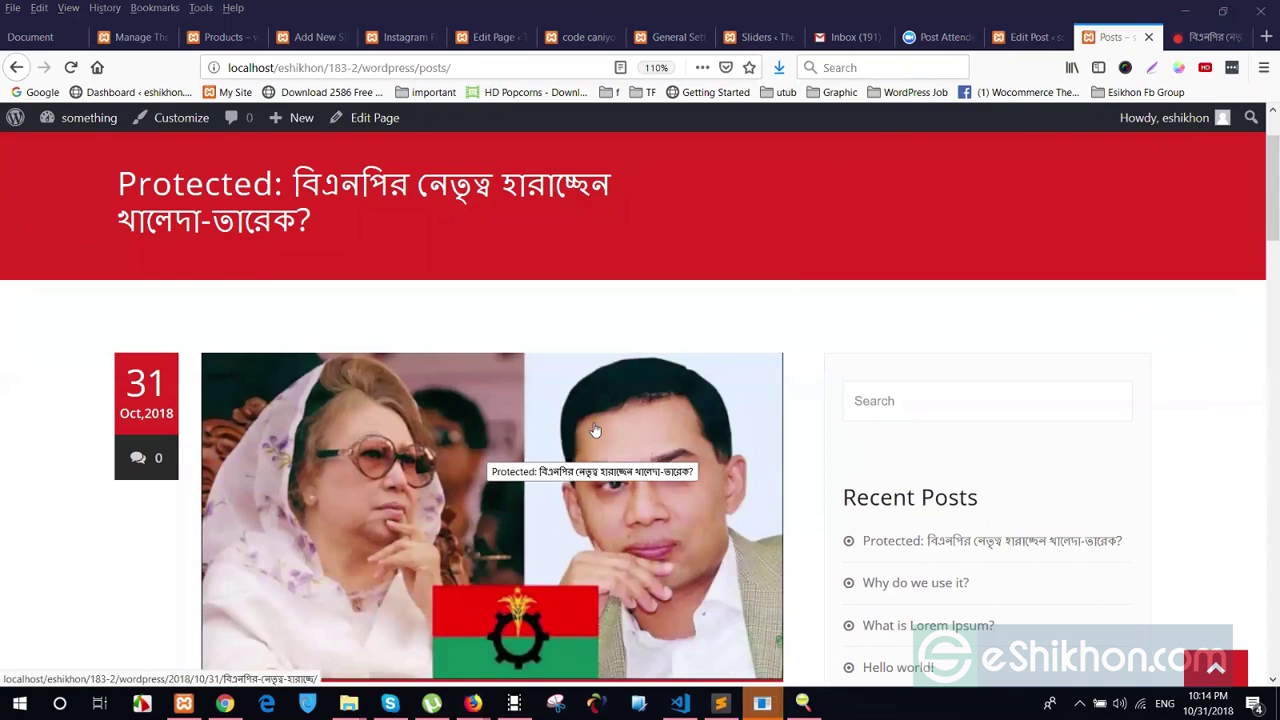
{"action": "scroll", "coordinate": [631, 383], "scroll_direction": "down", "scroll_amount": 4}
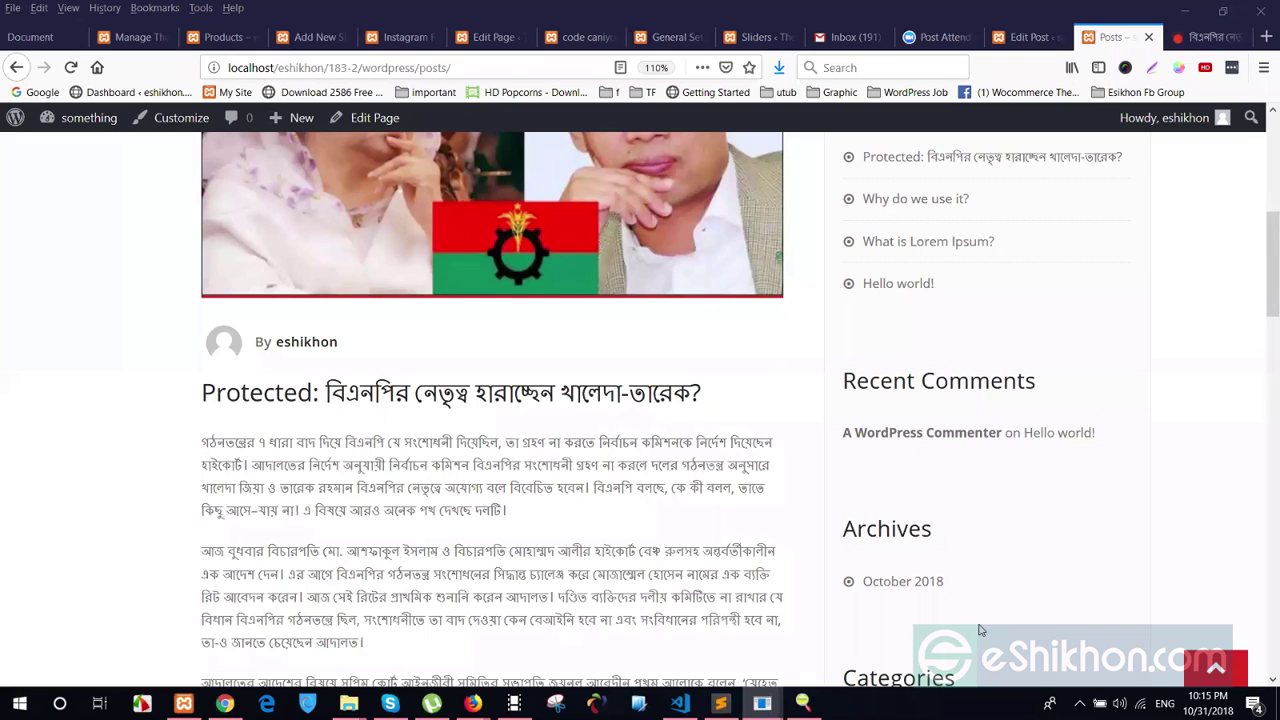
{"action": "scroll", "coordinate": [643, 519], "scroll_direction": "up", "scroll_amount": 5}
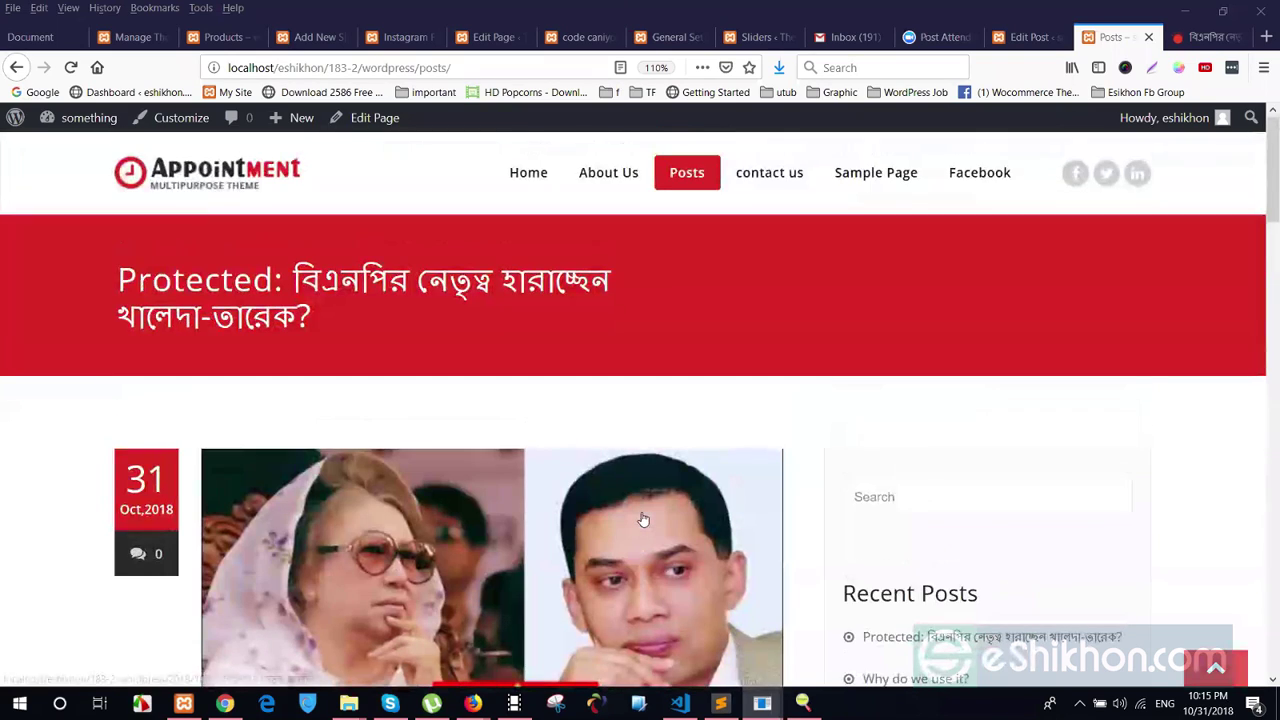
{"action": "scroll", "coordinate": [643, 519], "scroll_direction": "down", "scroll_amount": 3}
{"action": "scroll", "coordinate": [643, 519], "scroll_direction": "up", "scroll_amount": 3}
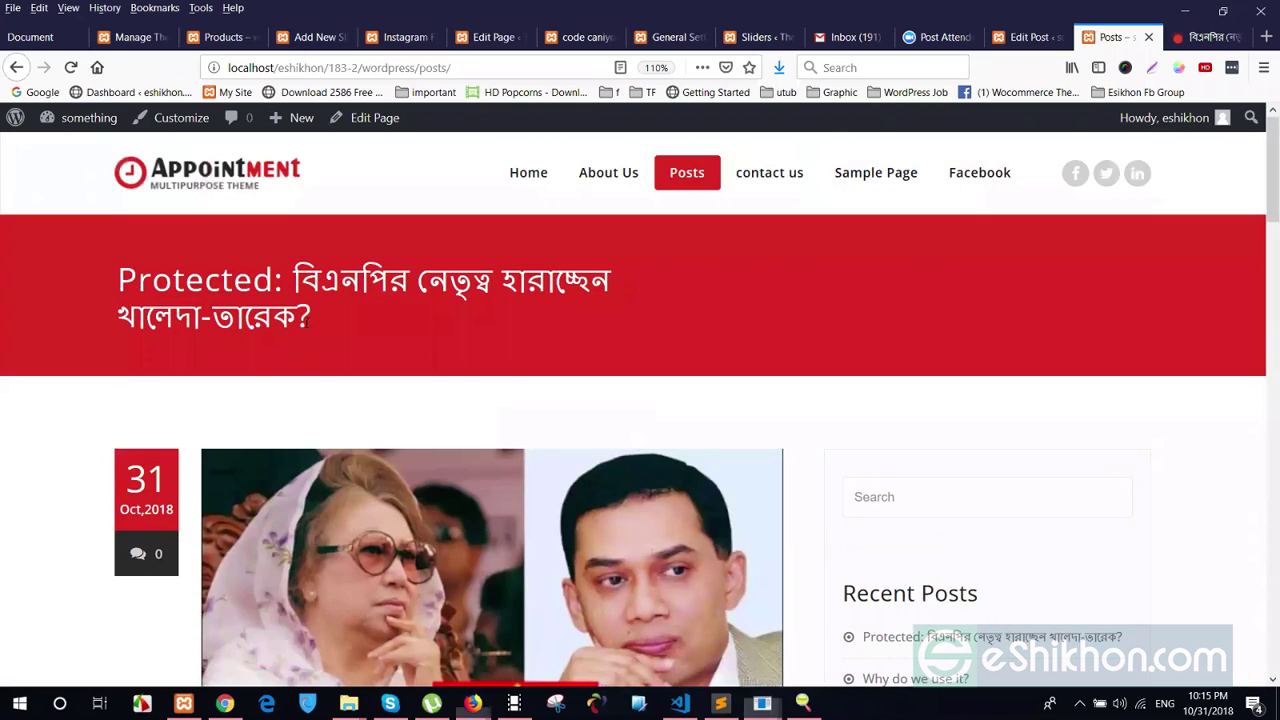
{"action": "left_click_drag", "start_coordinate": [306, 320], "coordinate": [388, 359]}
{"action": "left_click", "coordinate": [110, 280]}
{"action": "left_click", "coordinate": [401, 343]}
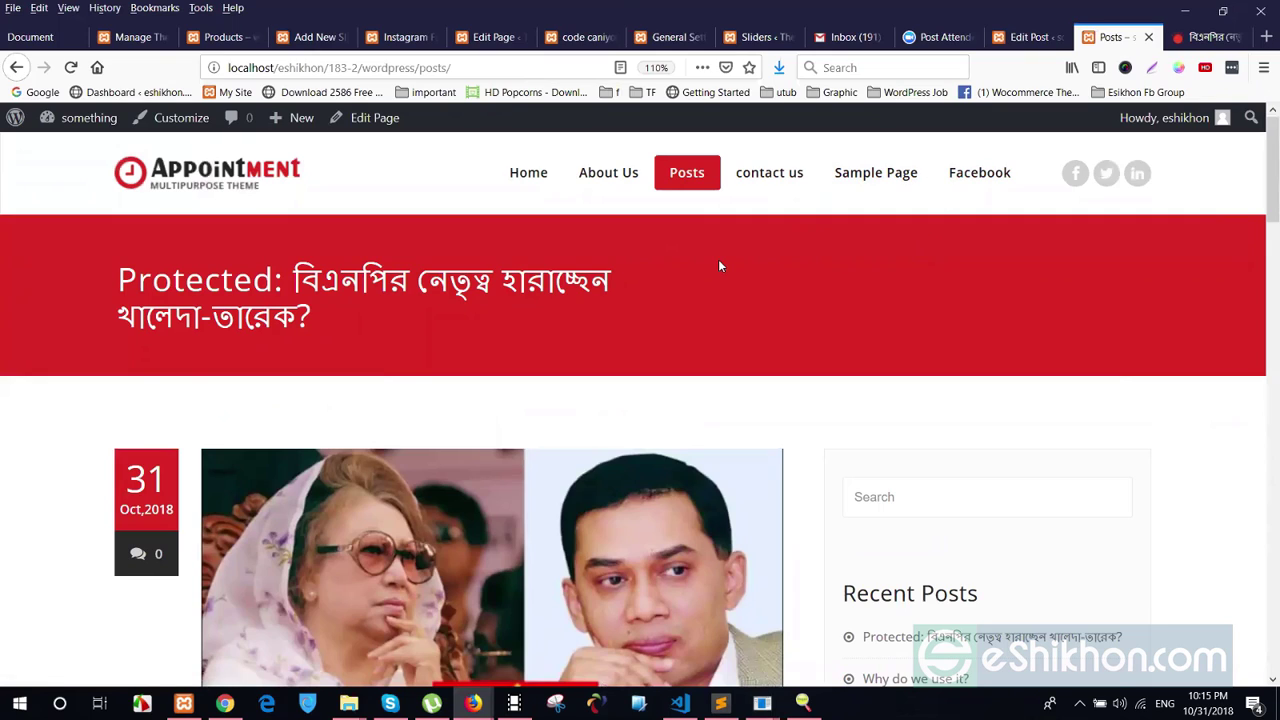
{"action": "key", "text": "ctrl+shift+Tab"}
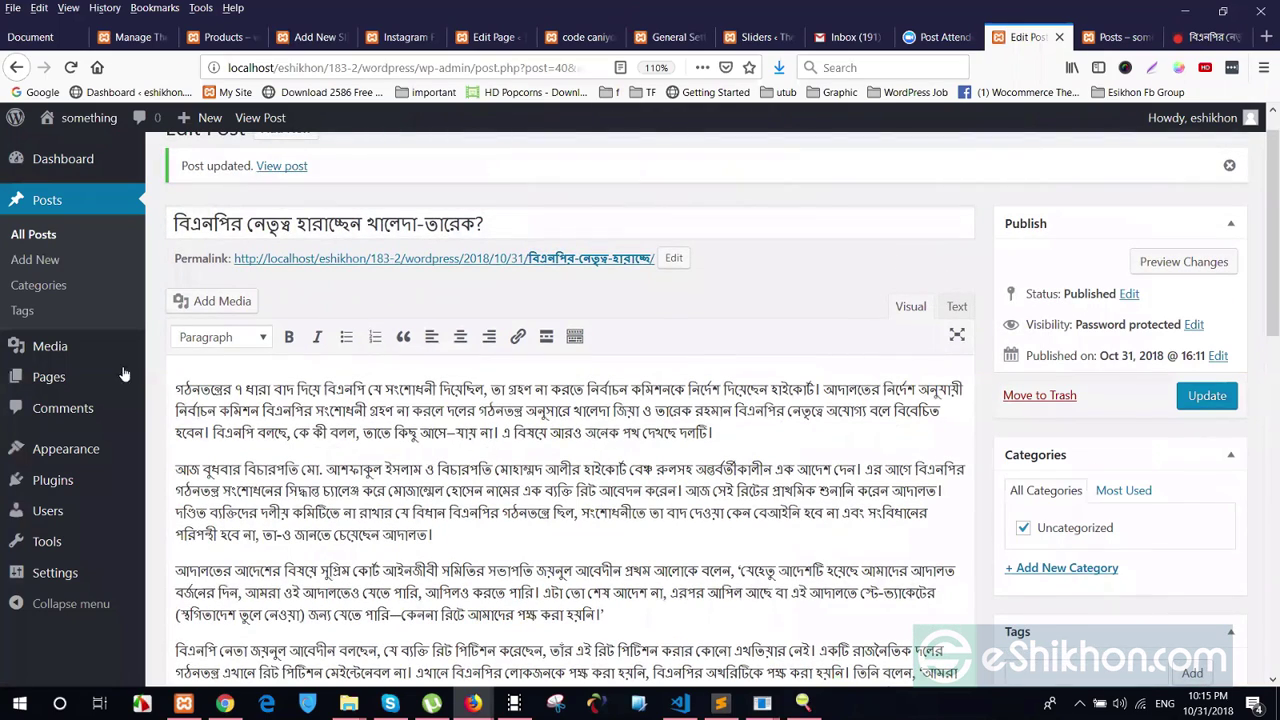
Add a new category খালেদা-তারেক, copying the name from the post title
{"action": "scroll", "coordinate": [14, 282], "scroll_direction": "up", "scroll_amount": 1}
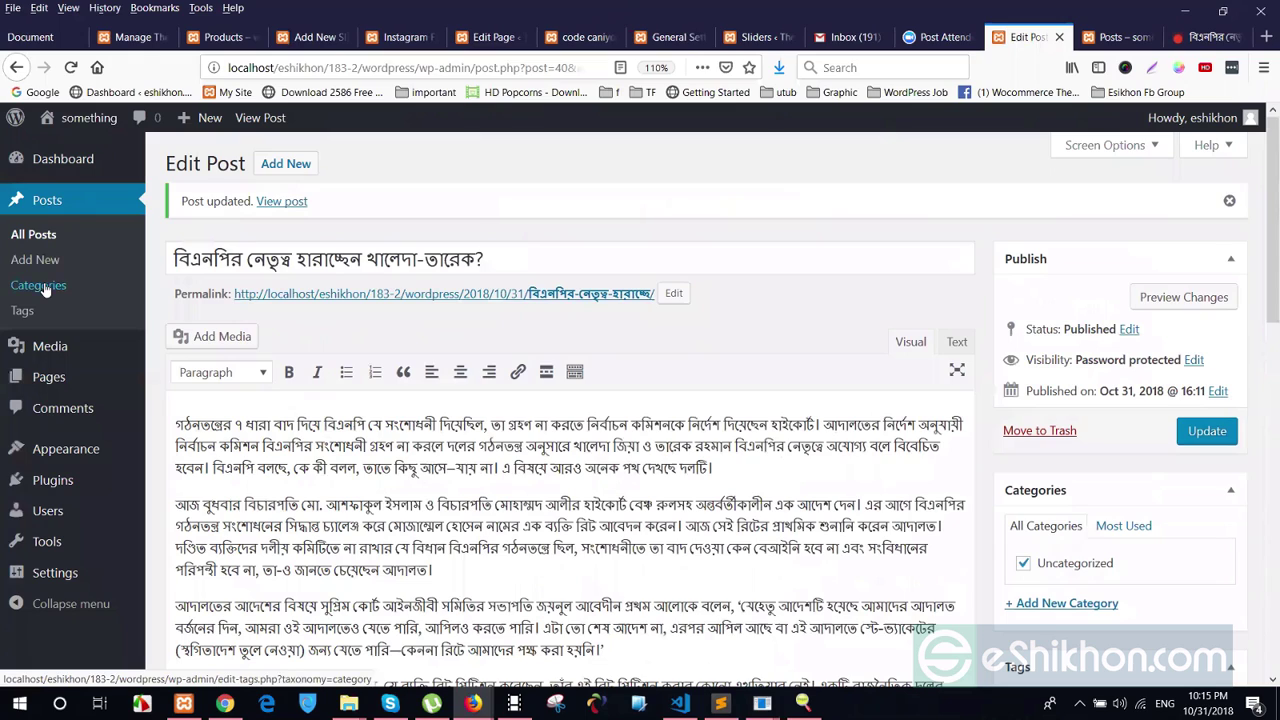
{"action": "scroll", "coordinate": [1063, 517], "scroll_direction": "down", "scroll_amount": 2}
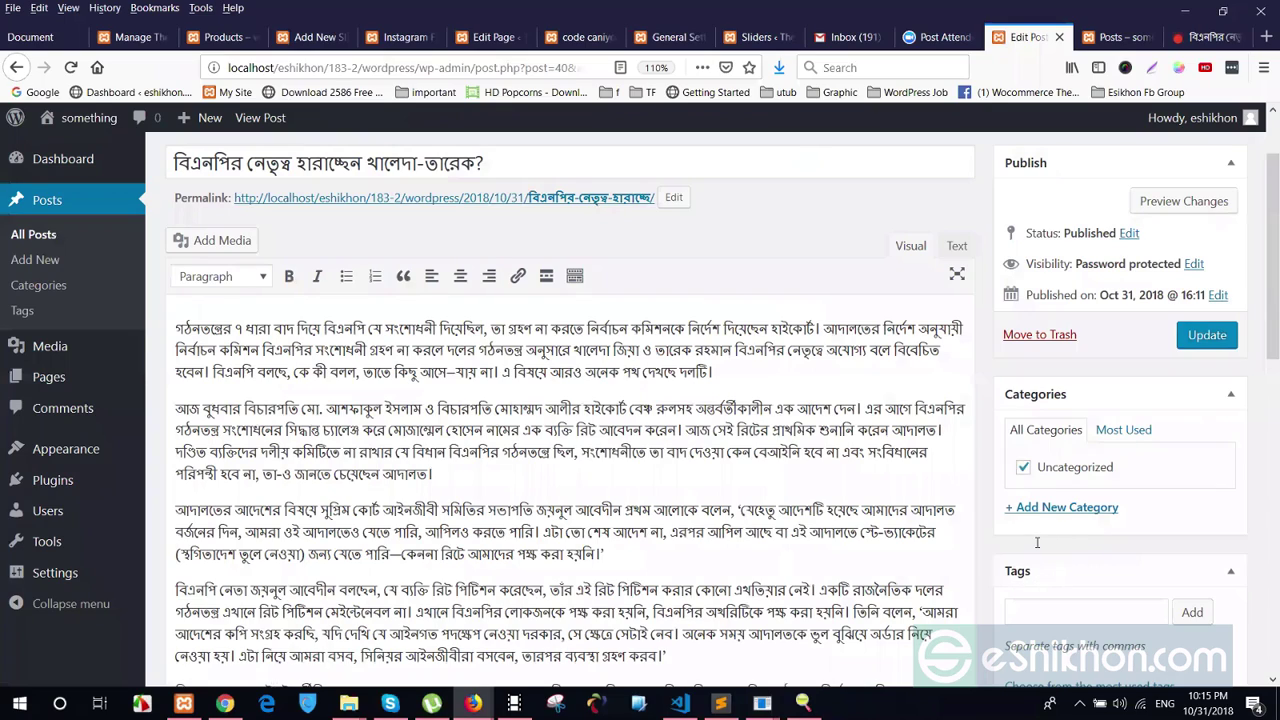
{"action": "left_click", "coordinate": [1030, 503]}
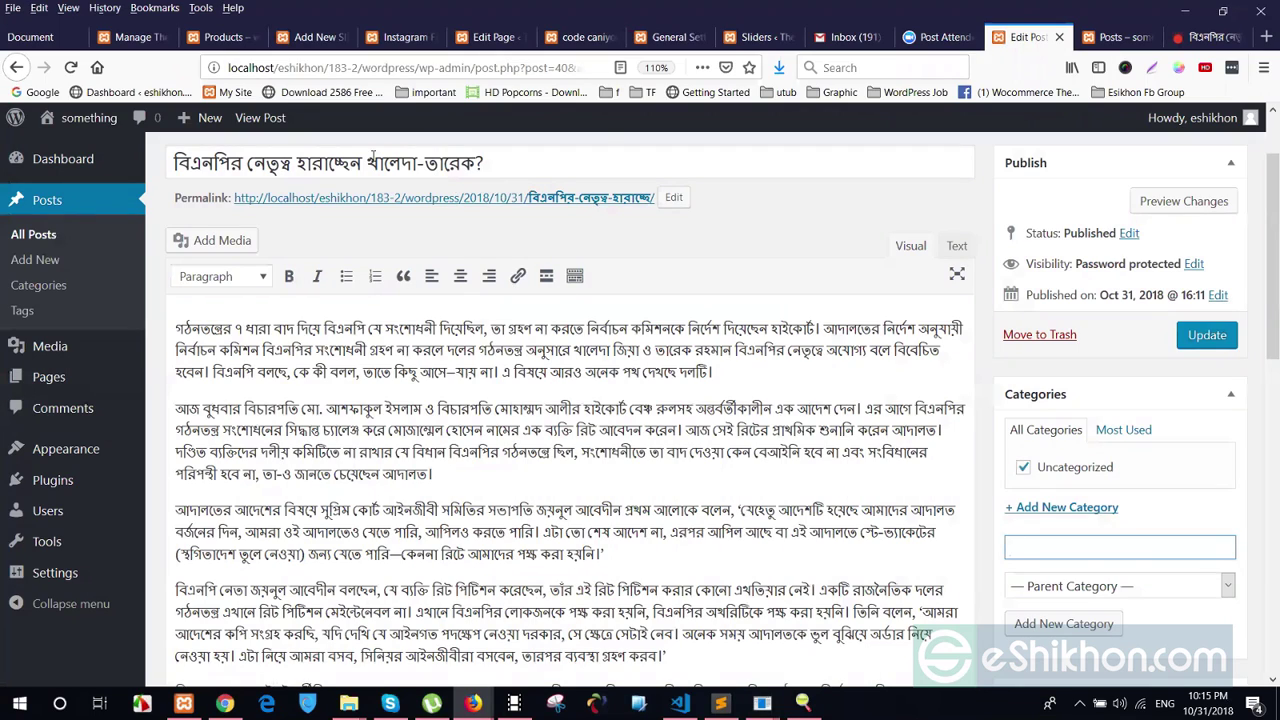
{"action": "left_click_drag", "start_coordinate": [368, 161], "coordinate": [476, 162]}
{"action": "key", "text": "ctrl+c"}
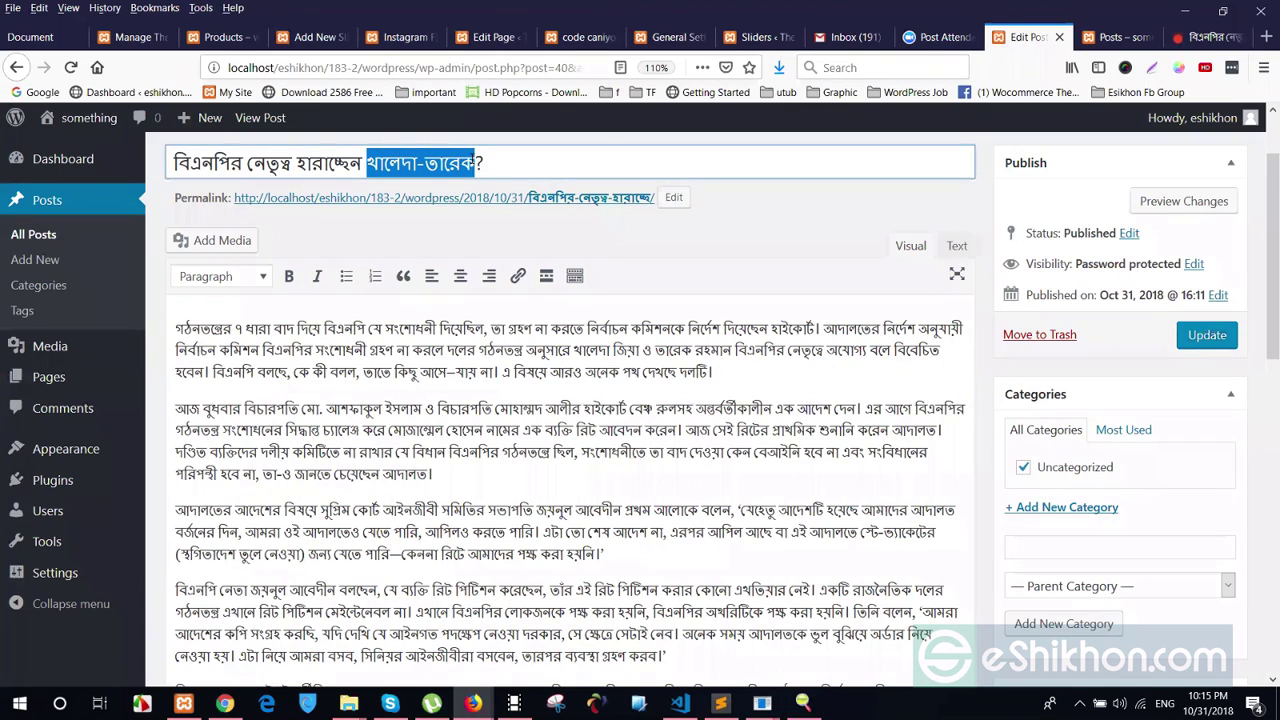
{"action": "left_click", "coordinate": [1049, 548]}
{"action": "key", "text": "ctrl+v"}
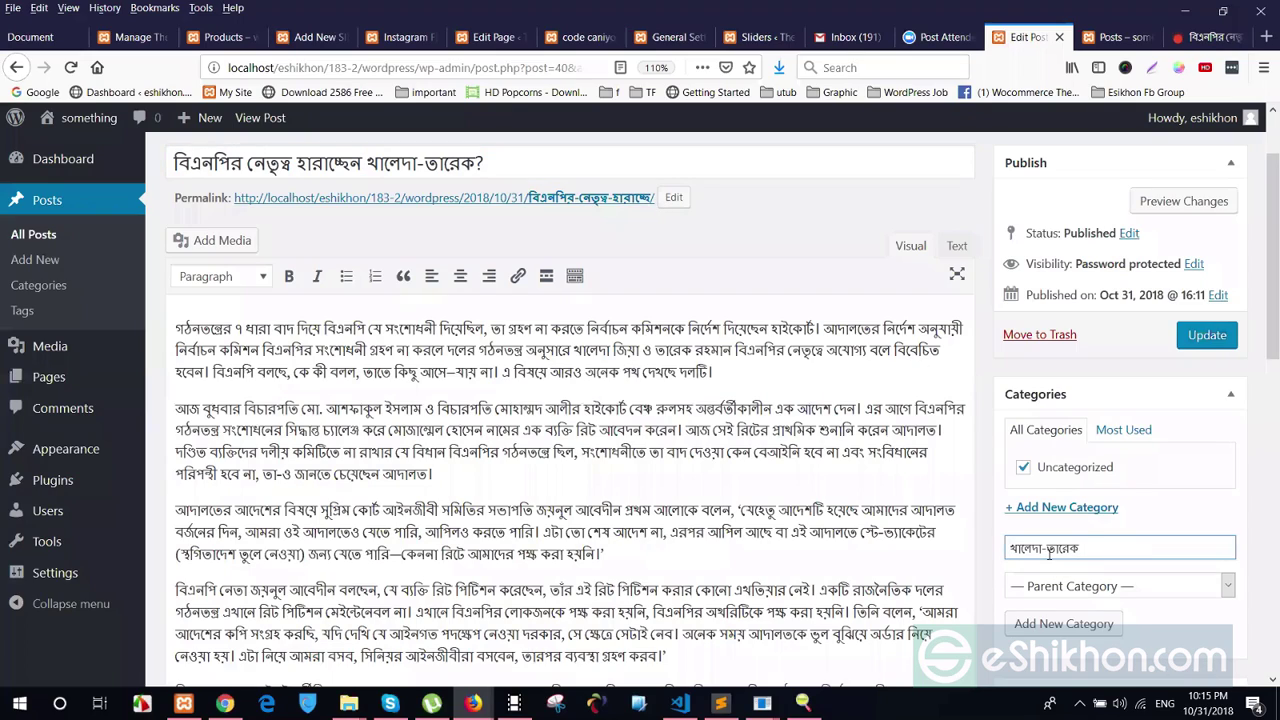
{"action": "key", "text": "Return"}
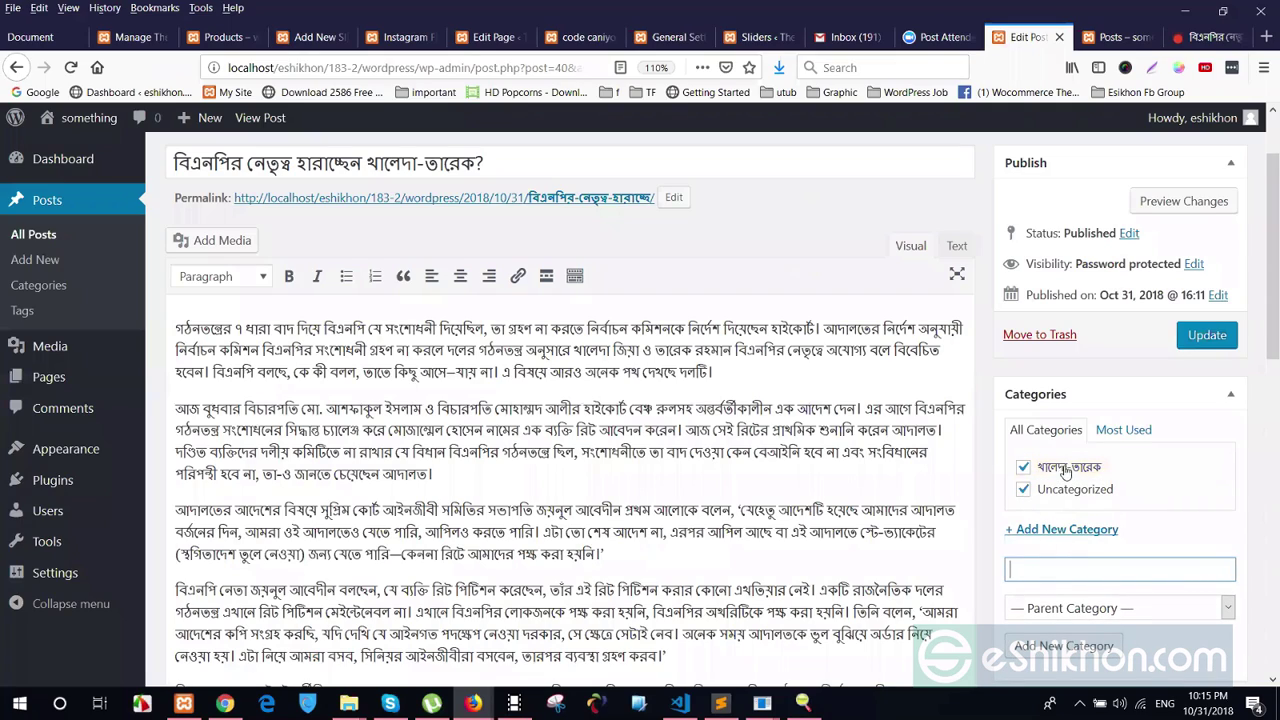
Untick Uncategorized so only খালেদা-তারেক is assigned to the post
{"action": "left_click", "coordinate": [1023, 489]}
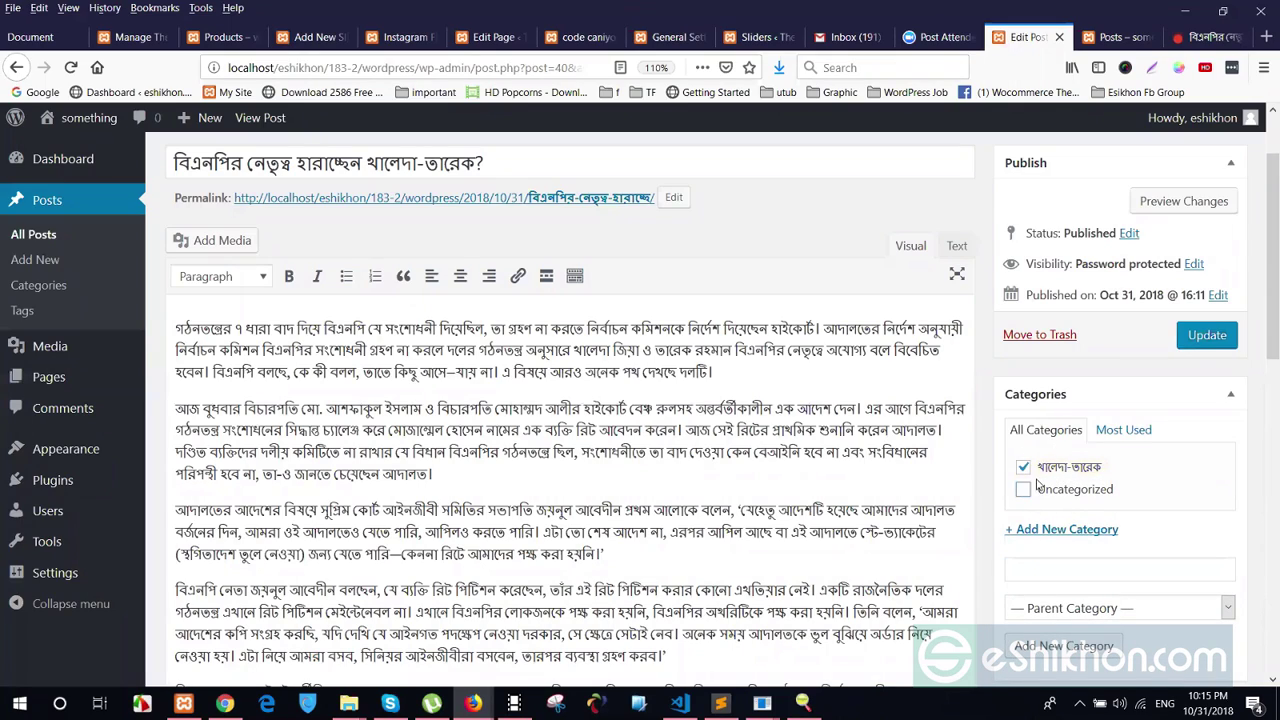
{"action": "left_click", "coordinate": [1024, 489]}
{"action": "scroll", "coordinate": [1108, 566], "scroll_direction": "down", "scroll_amount": 4}
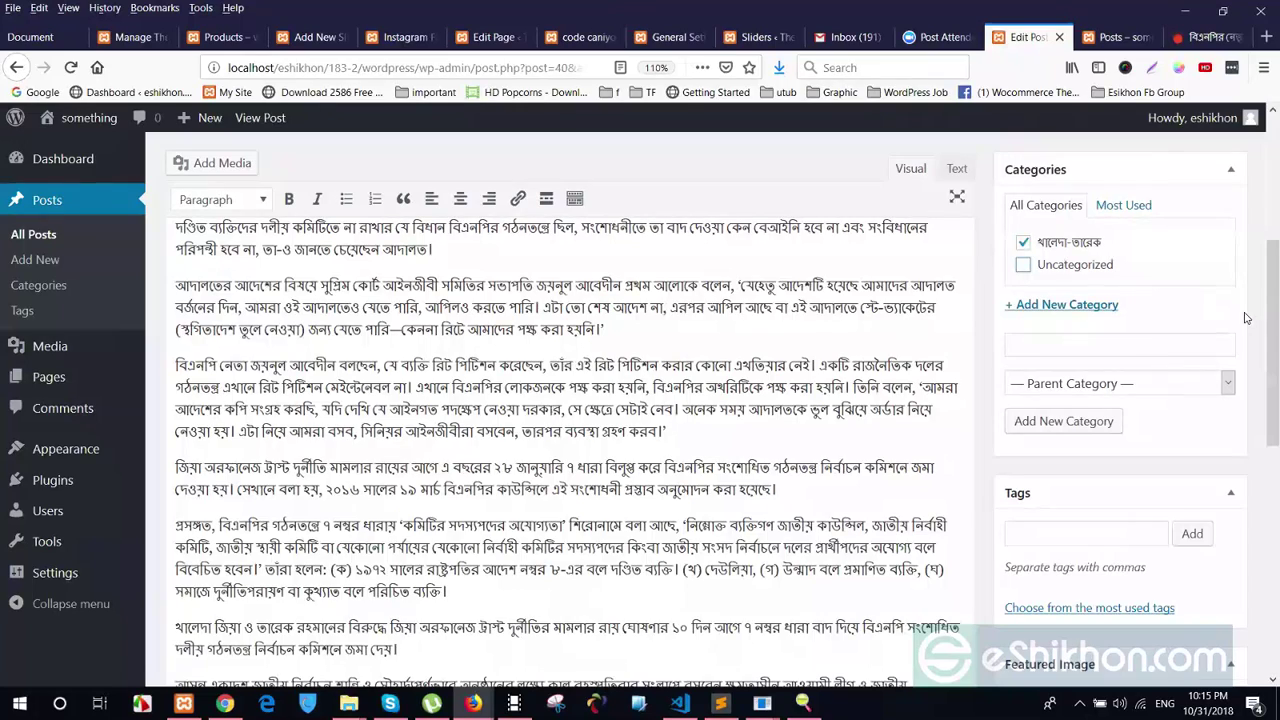
{"action": "left_click", "coordinate": [1126, 40]}
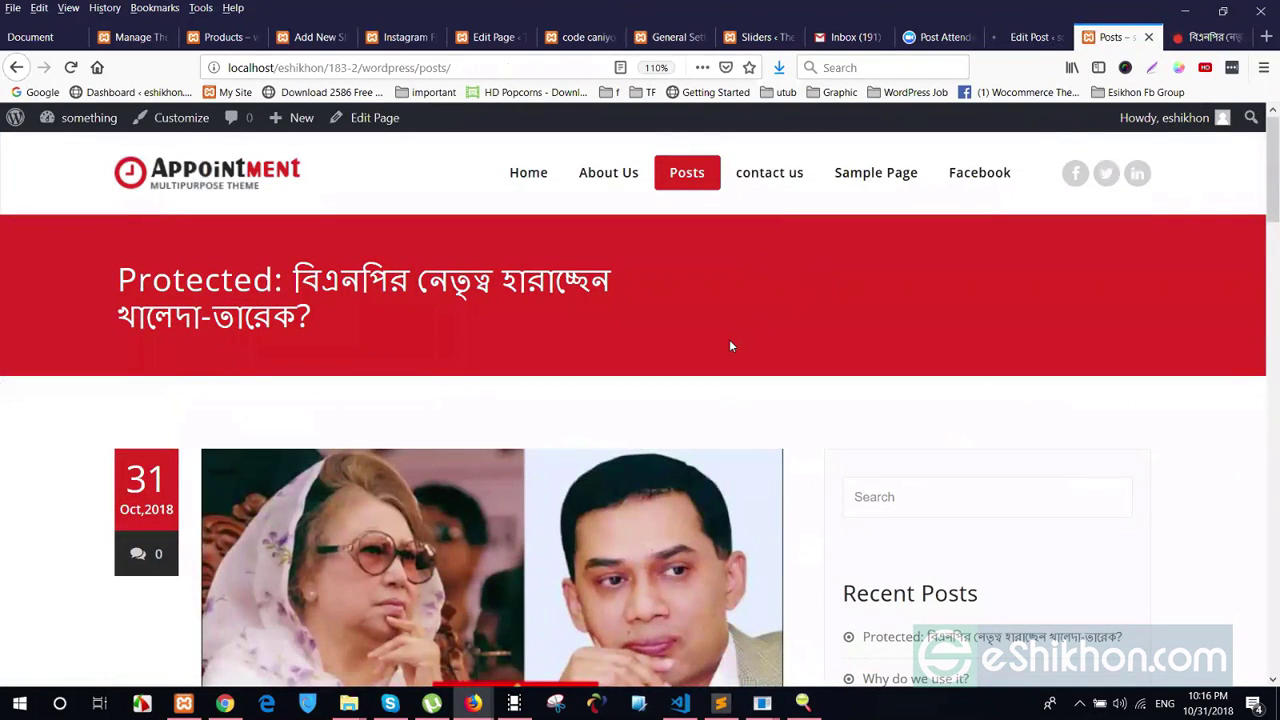
Reload the post page and browse page 2 of the Uncategorized category archive
{"action": "key", "text": "F5"}
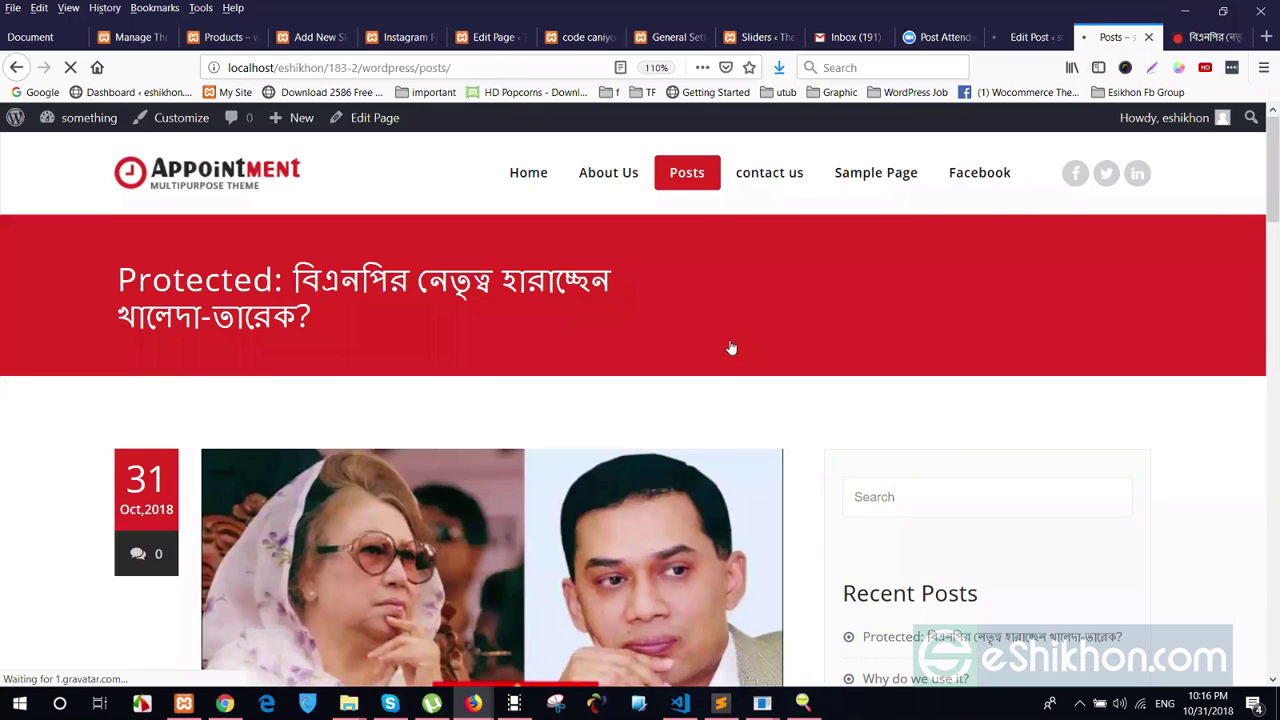
{"action": "scroll", "coordinate": [731, 347], "scroll_direction": "down", "scroll_amount": 5}
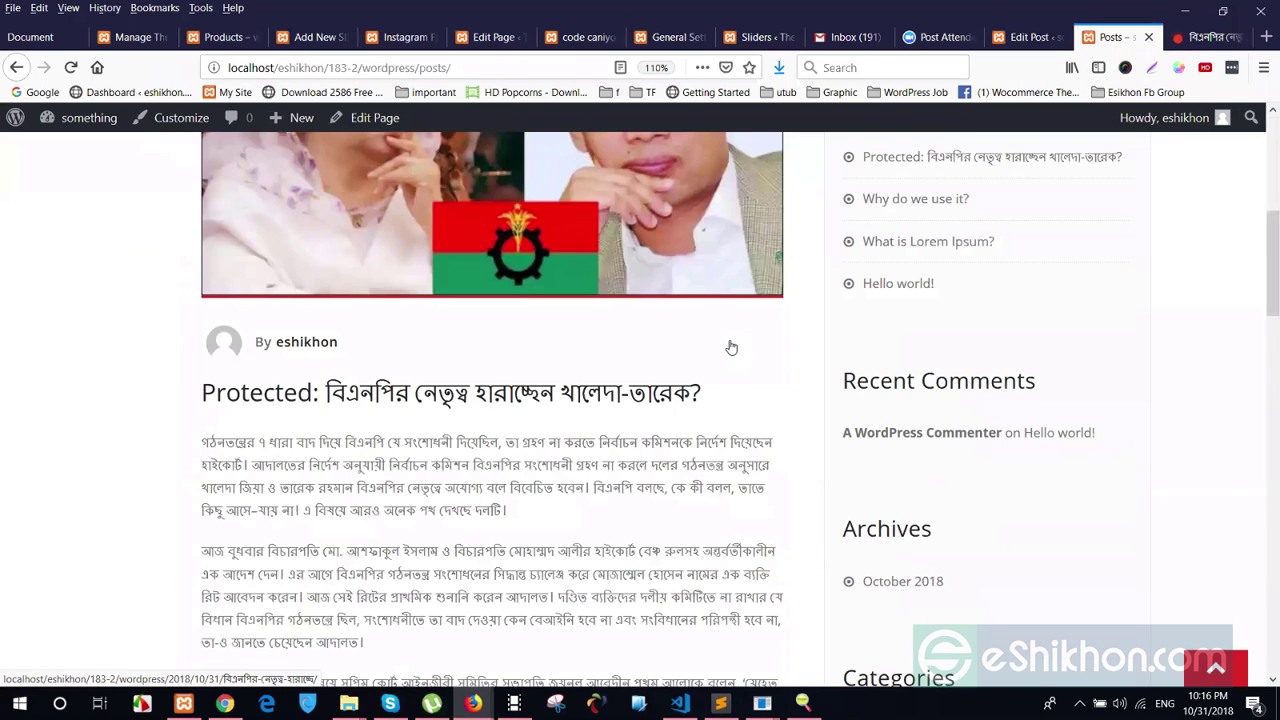
{"action": "scroll", "coordinate": [731, 347], "scroll_direction": "down", "scroll_amount": 3}
{"action": "scroll", "coordinate": [729, 347], "scroll_direction": "down", "scroll_amount": 1}
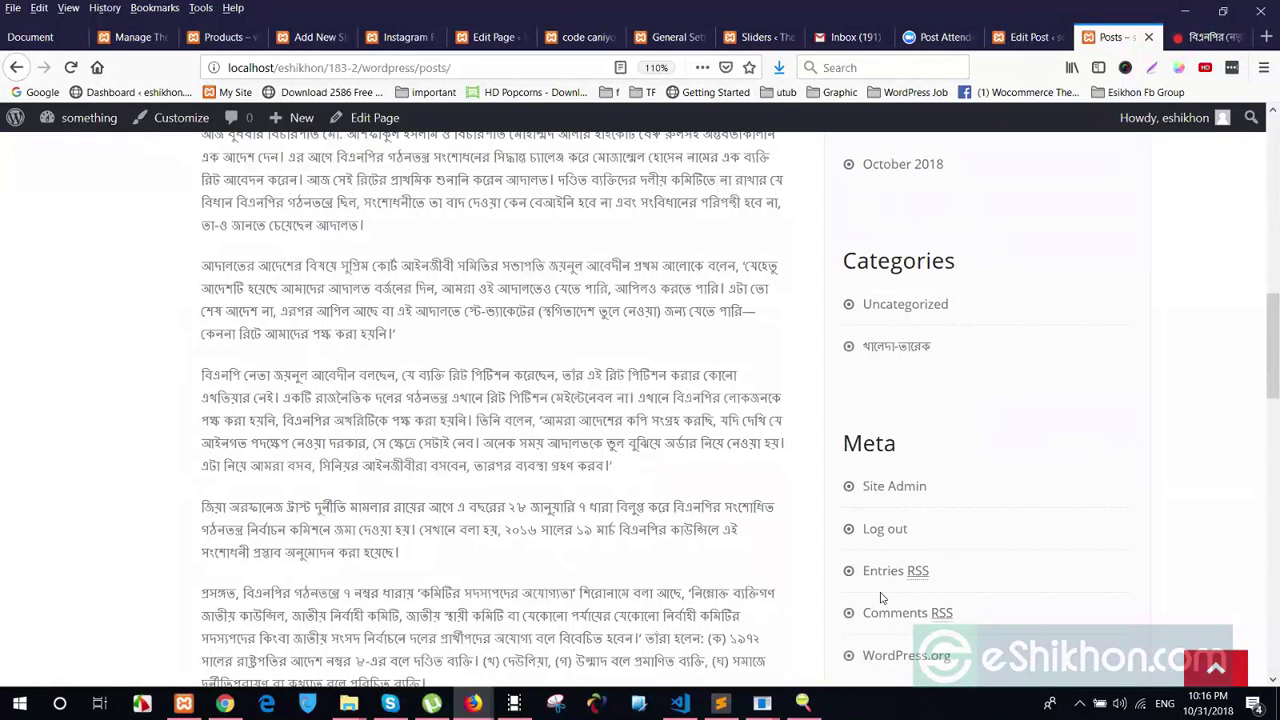
{"action": "scroll", "coordinate": [883, 572], "scroll_direction": "up", "scroll_amount": 2}
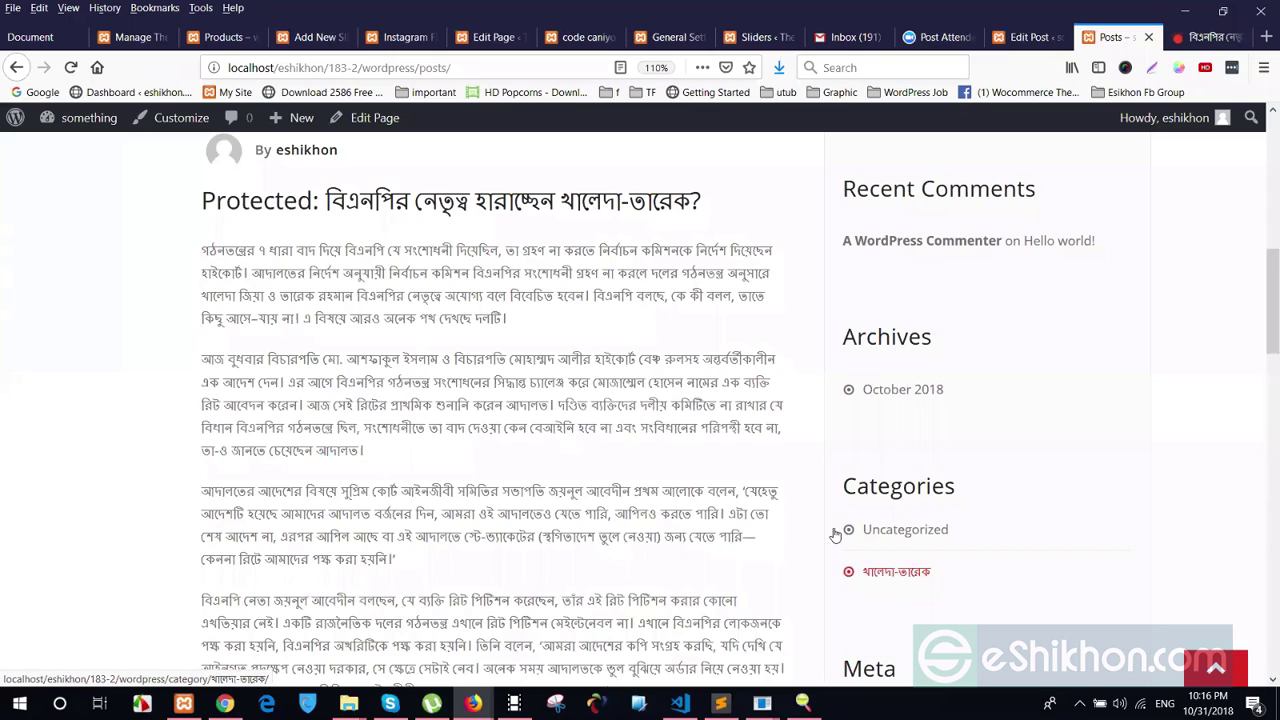
{"action": "left_click", "coordinate": [906, 531]}
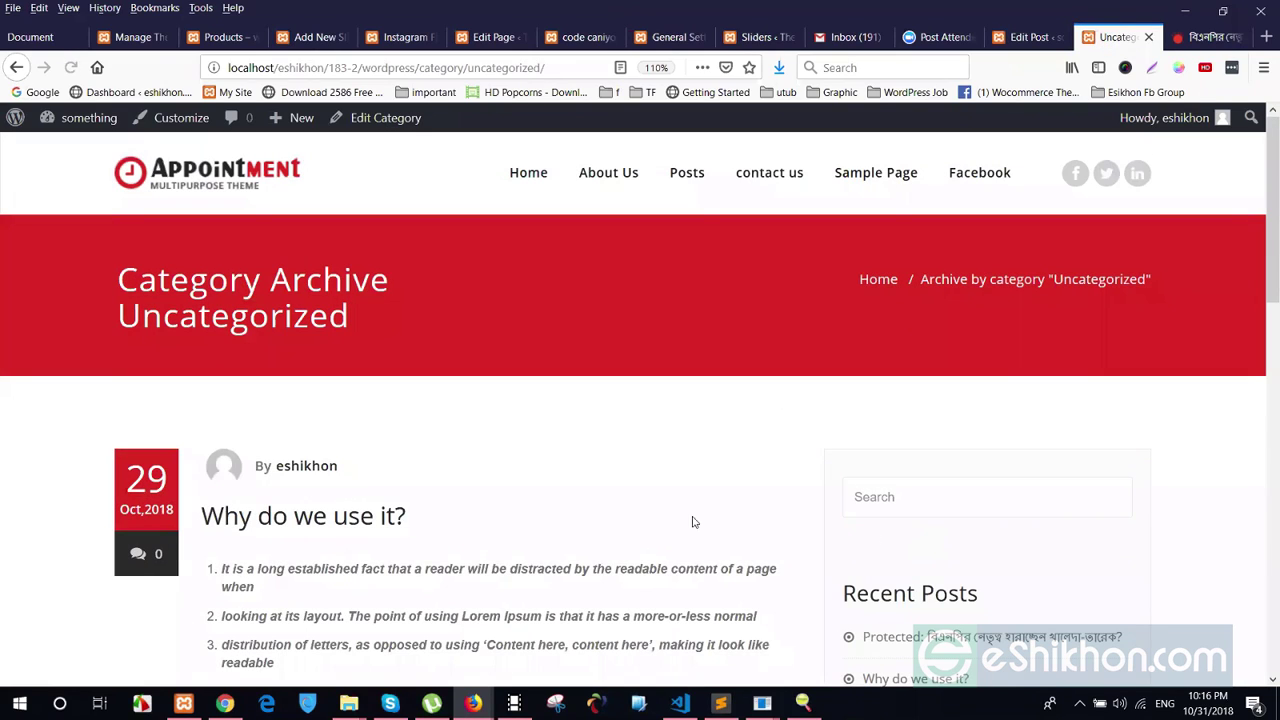
{"action": "scroll", "coordinate": [830, 547], "scroll_direction": "down", "scroll_amount": 2}
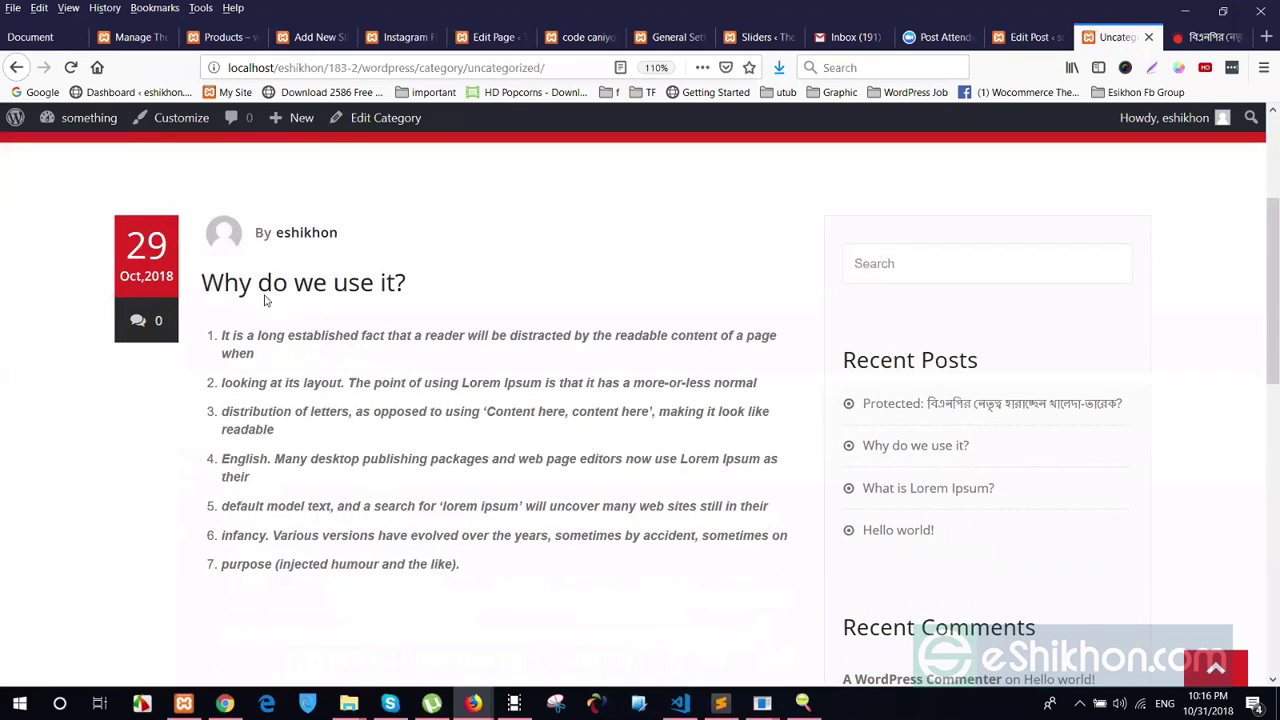
{"action": "scroll", "coordinate": [303, 300], "scroll_direction": "down", "scroll_amount": 5}
{"action": "scroll", "coordinate": [350, 330], "scroll_direction": "up", "scroll_amount": 2}
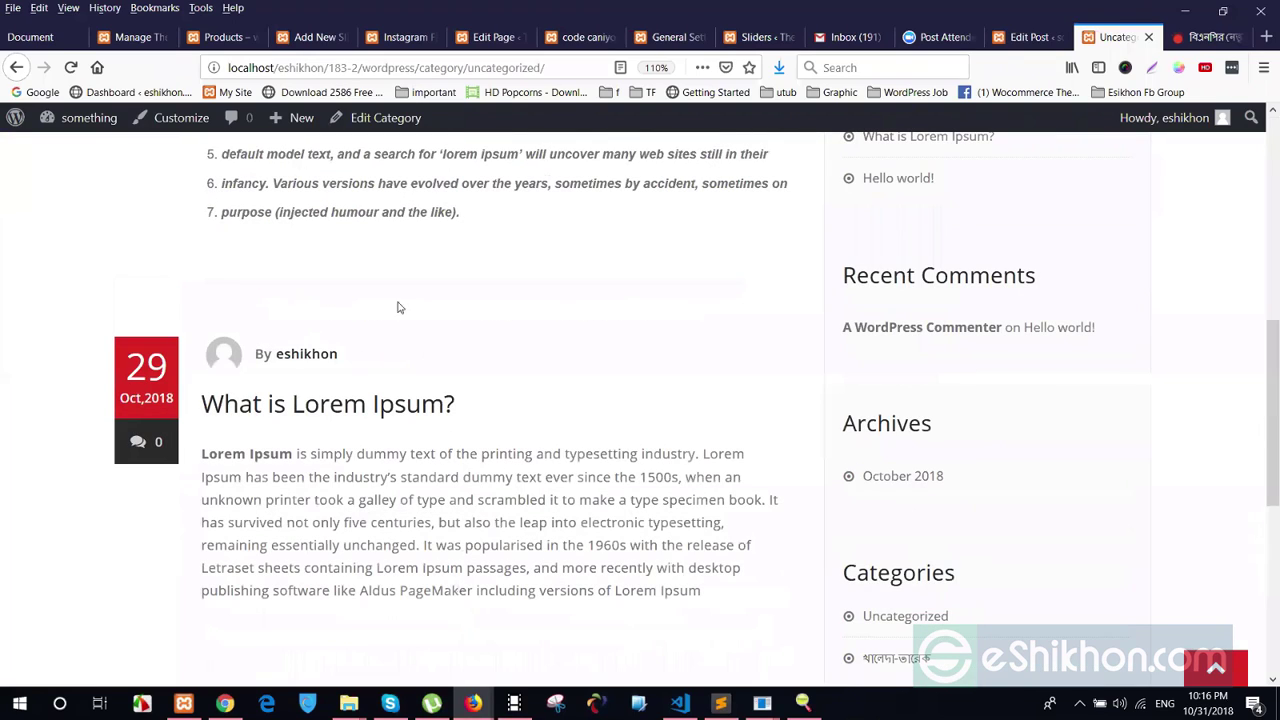
{"action": "scroll", "coordinate": [440, 310], "scroll_direction": "down", "scroll_amount": 4}
{"action": "left_click", "coordinate": [454, 250]}
Open the খালেদা-তারেক category archive to confirm it lists the Bengali post
{"action": "scroll", "coordinate": [565, 395], "scroll_direction": "up", "scroll_amount": 3}
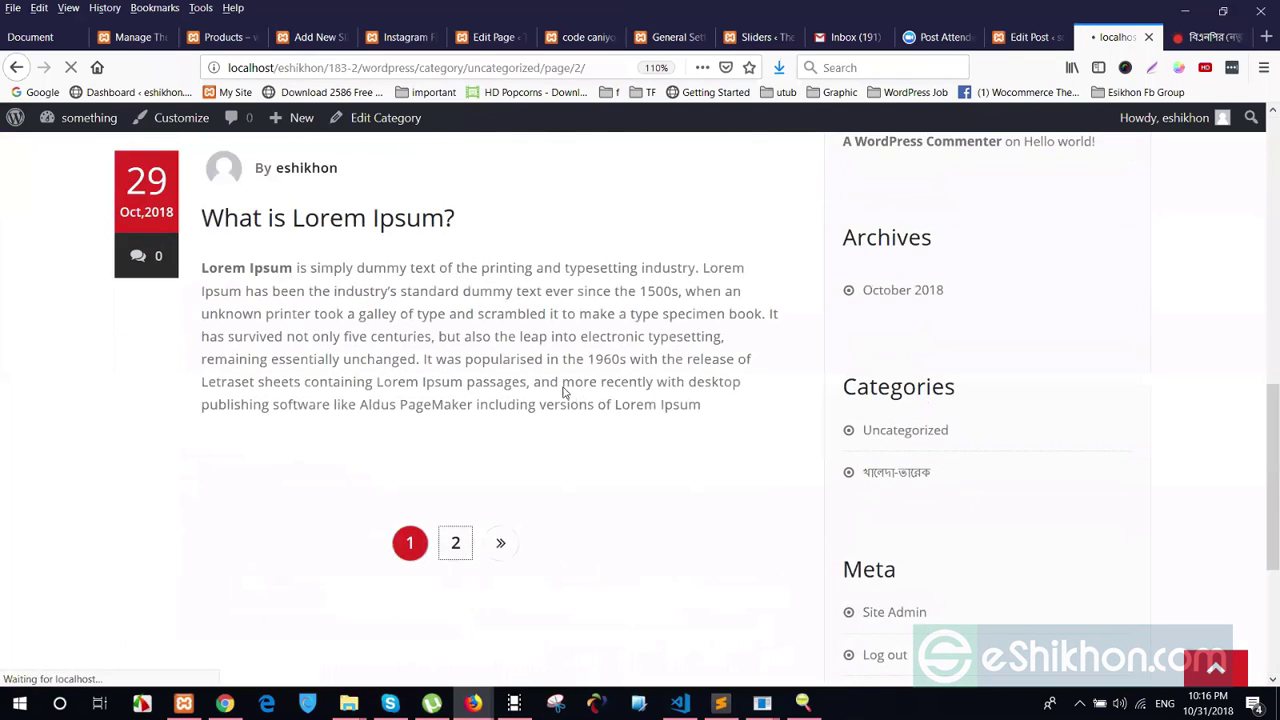
{"action": "scroll", "coordinate": [400, 370], "scroll_direction": "down", "scroll_amount": 3}
{"action": "scroll", "coordinate": [390, 390], "scroll_direction": "up", "scroll_amount": 2}
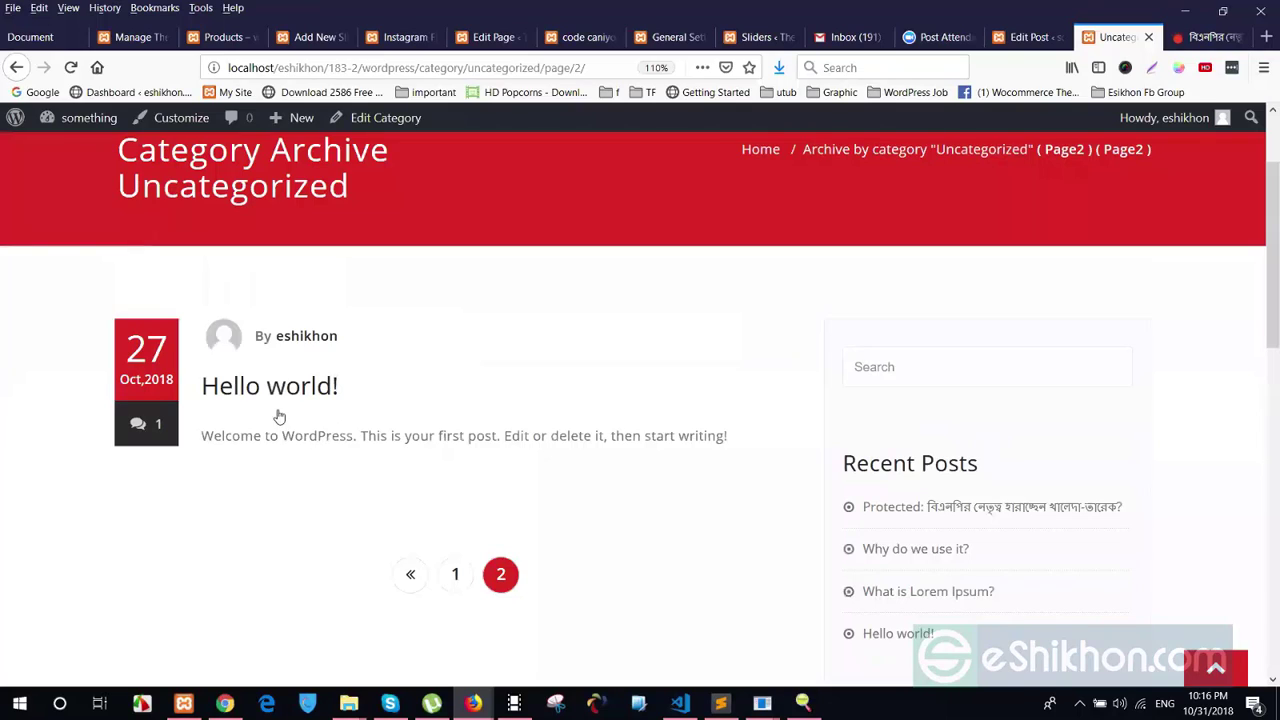
{"action": "scroll", "coordinate": [273, 420], "scroll_direction": "up", "scroll_amount": 1}
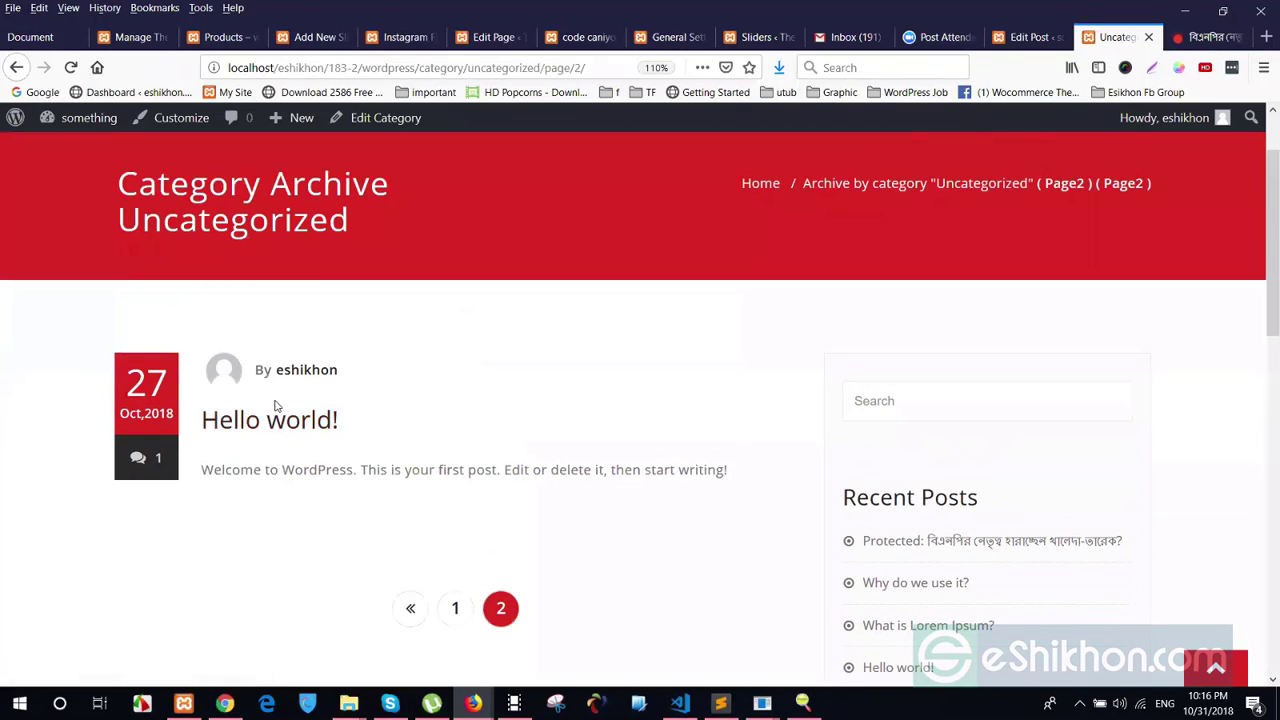
{"action": "scroll", "coordinate": [963, 294], "scroll_direction": "down", "scroll_amount": 6}
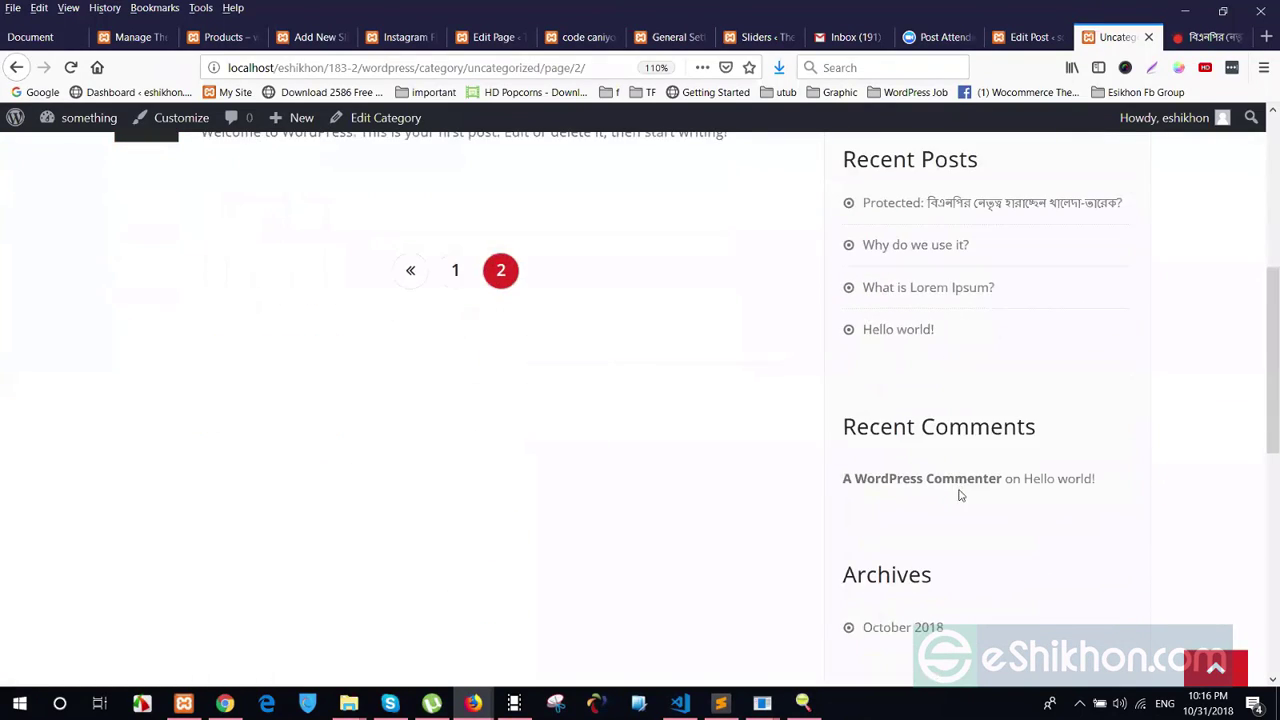
{"action": "scroll", "coordinate": [933, 490], "scroll_direction": "down", "scroll_amount": 2}
{"action": "left_click", "coordinate": [883, 378]}
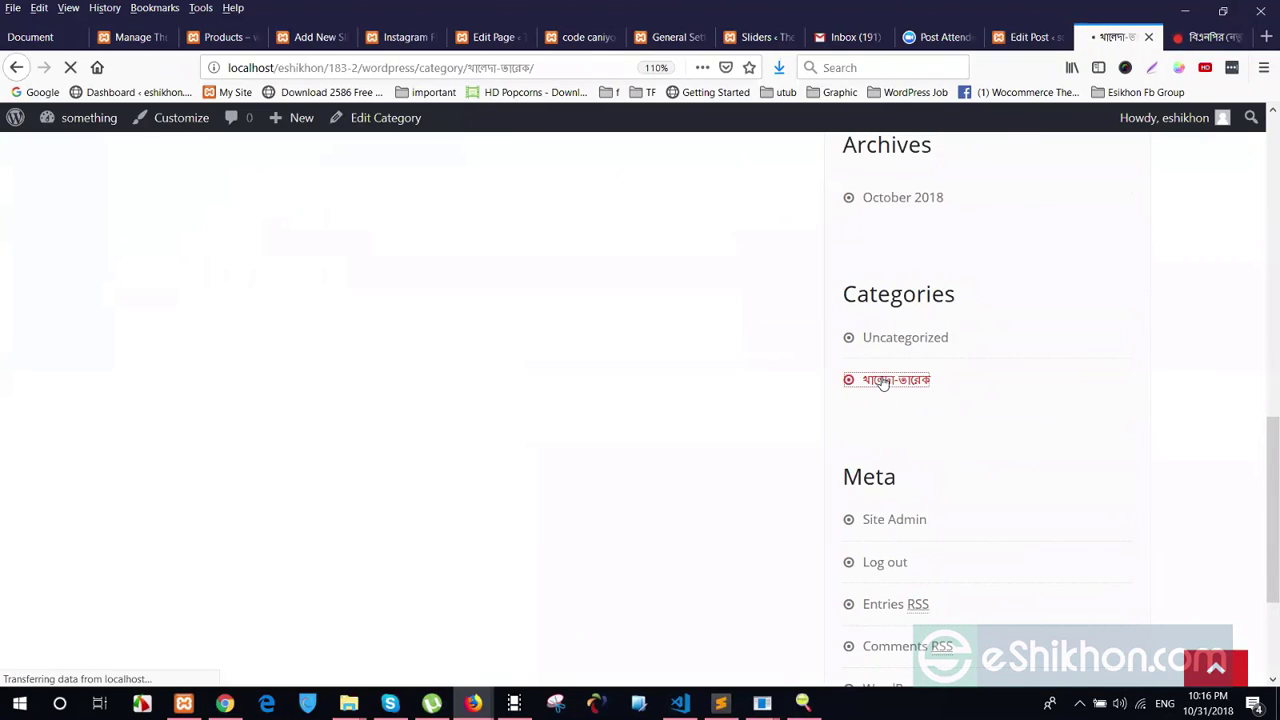
{"action": "scroll", "coordinate": [422, 338], "scroll_direction": "down", "scroll_amount": 8}
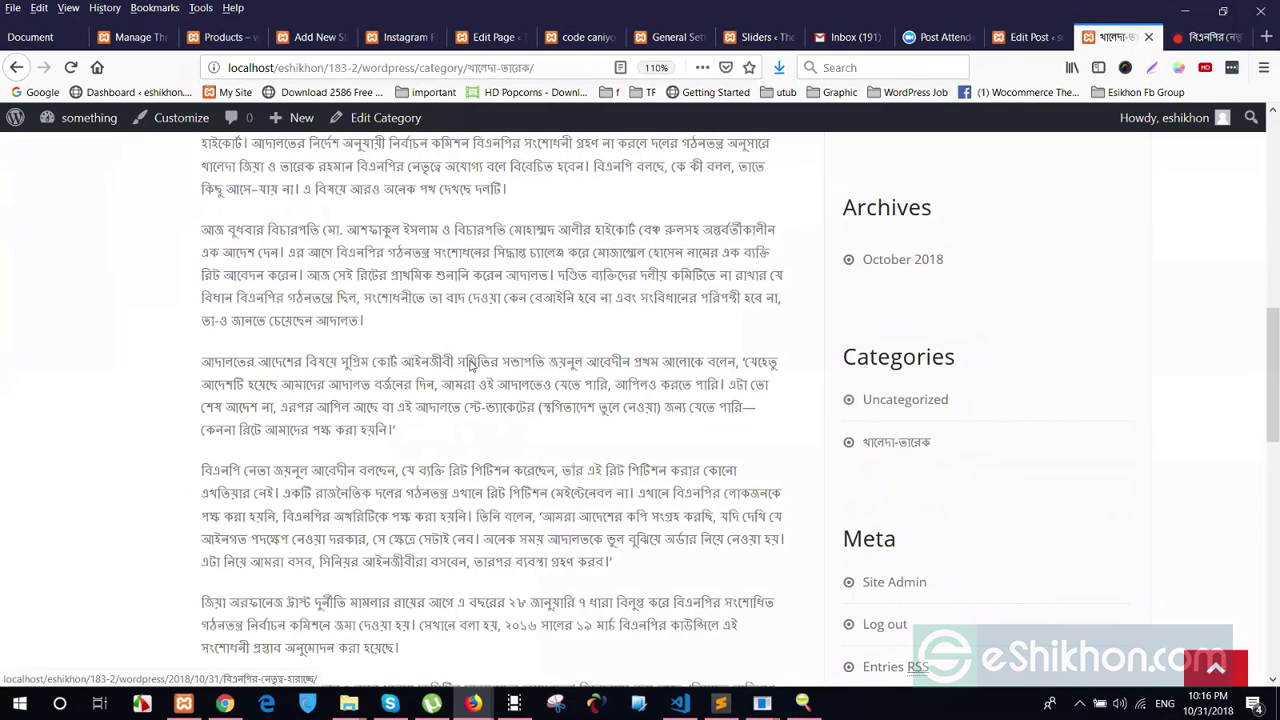
{"action": "scroll", "coordinate": [479, 382], "scroll_direction": "down", "scroll_amount": 3}
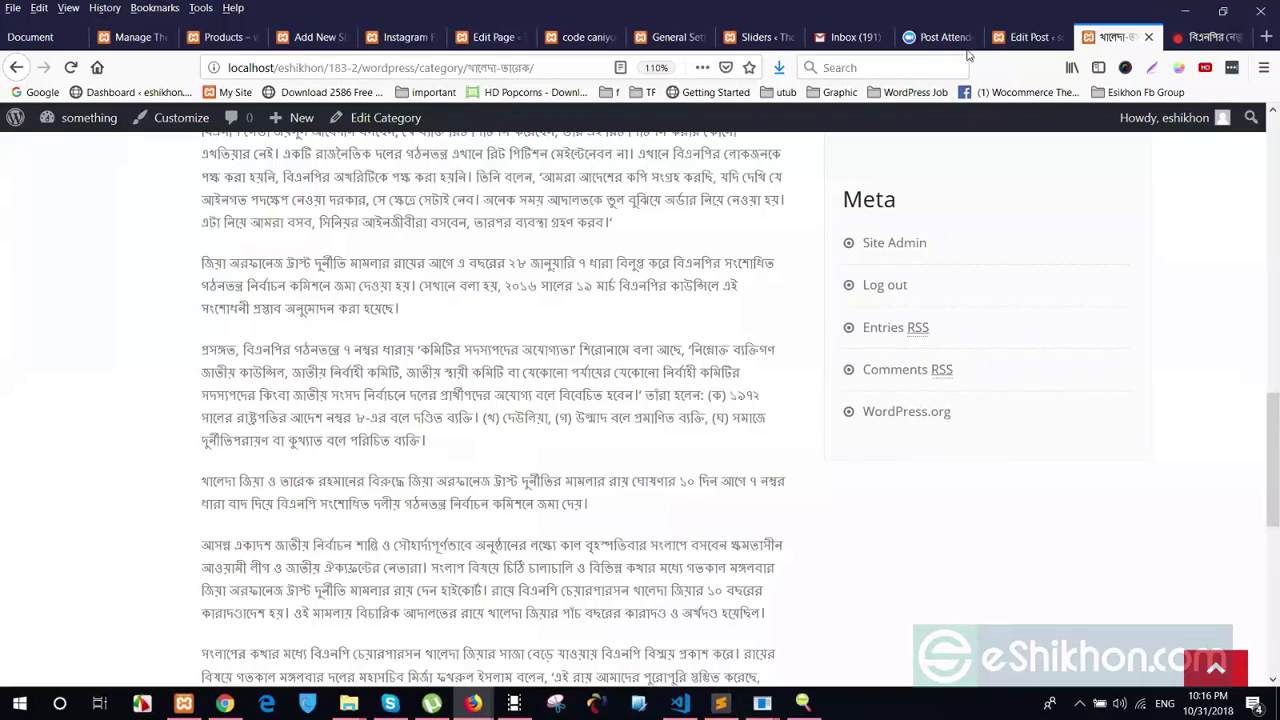
{"action": "key", "text": "ctrl+shift+Tab"}
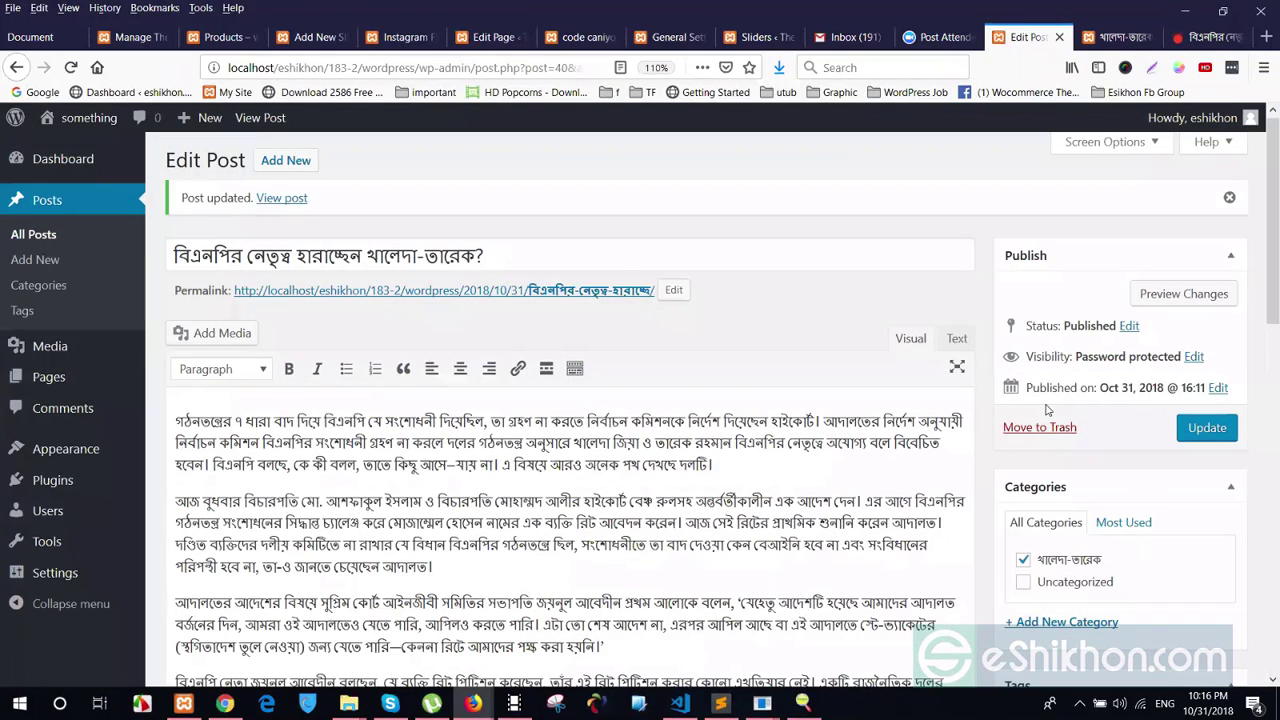
{"action": "scroll", "coordinate": [715, 390], "scroll_direction": "down", "scroll_amount": 3}
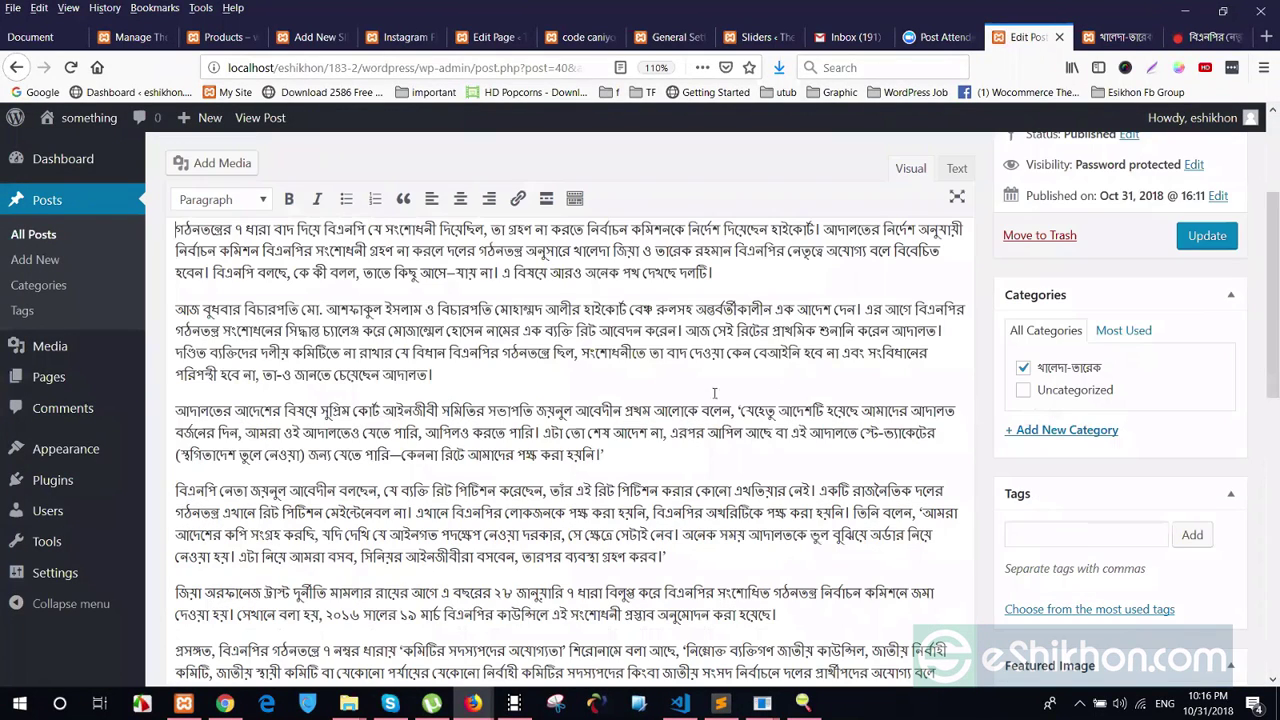
{"action": "key", "text": "ctrl+Tab"}
{"action": "key", "text": "ctrl+Tab"}
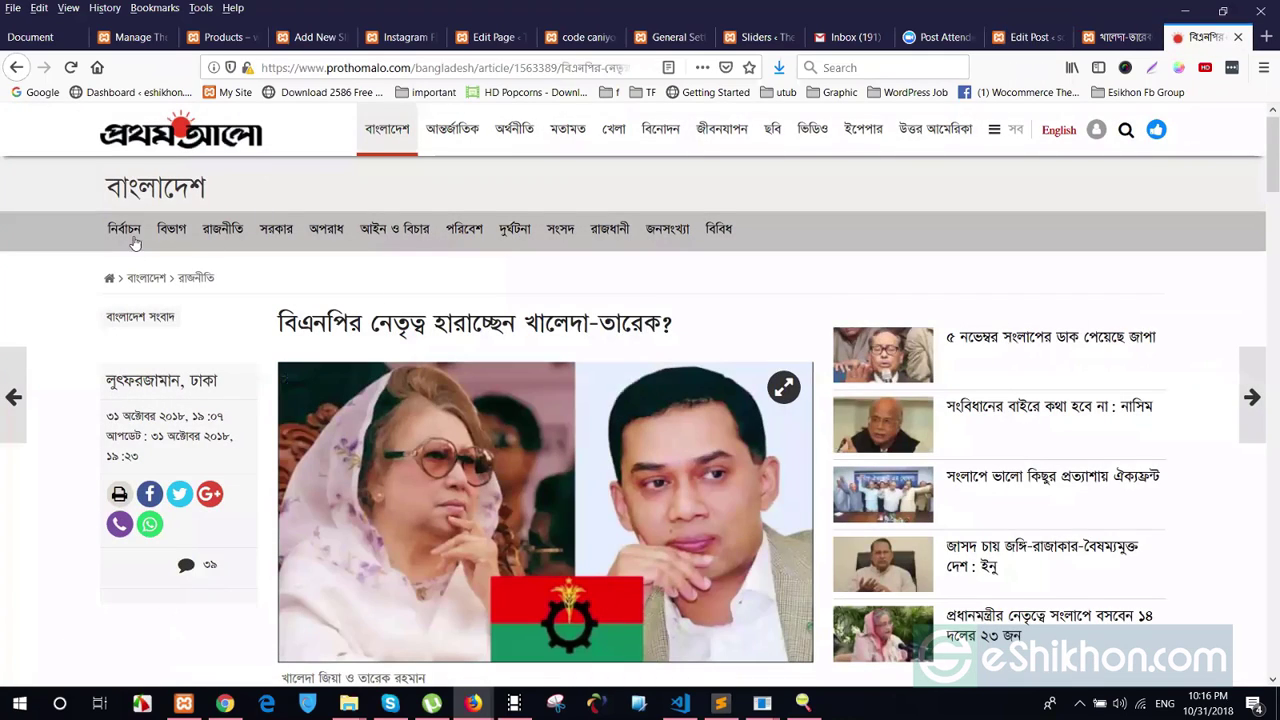
Browse Prothom Alo's বিভাগ section and রাজশাহী division news, then return to the WordPress editor
{"action": "scroll", "coordinate": [594, 470], "scroll_direction": "down", "scroll_amount": 3}
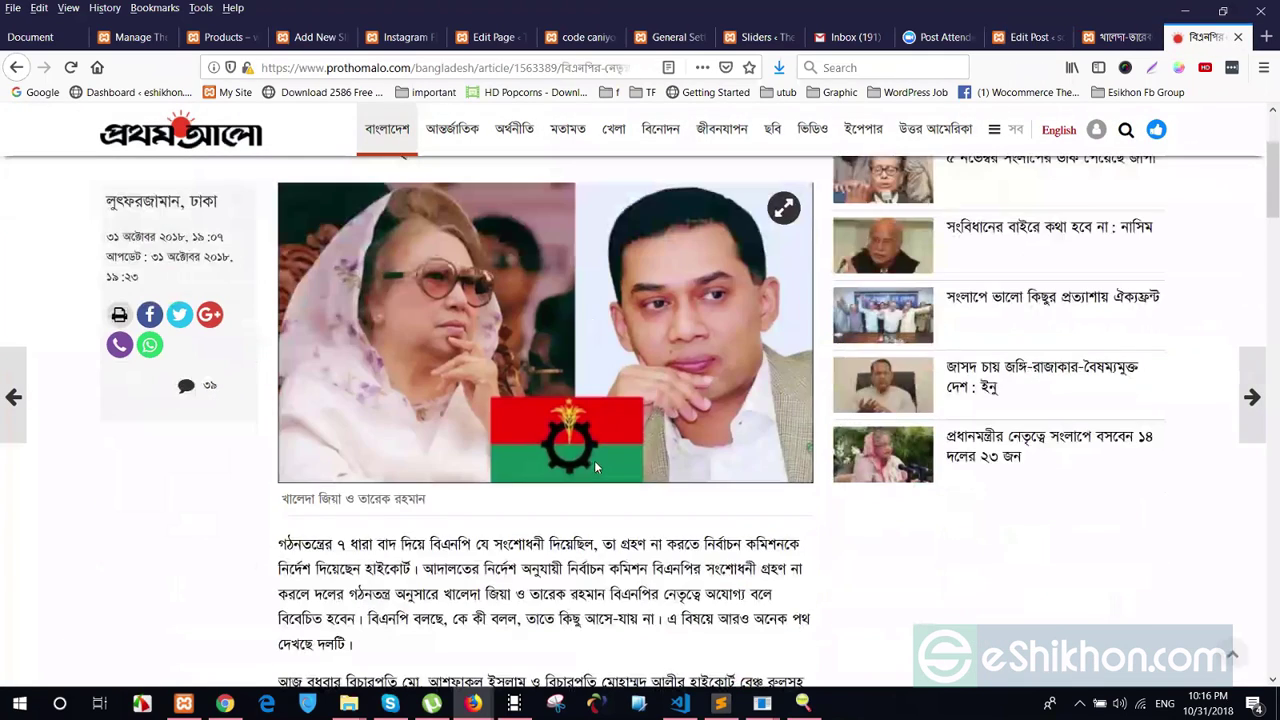
{"action": "scroll", "coordinate": [601, 458], "scroll_direction": "down", "scroll_amount": 1}
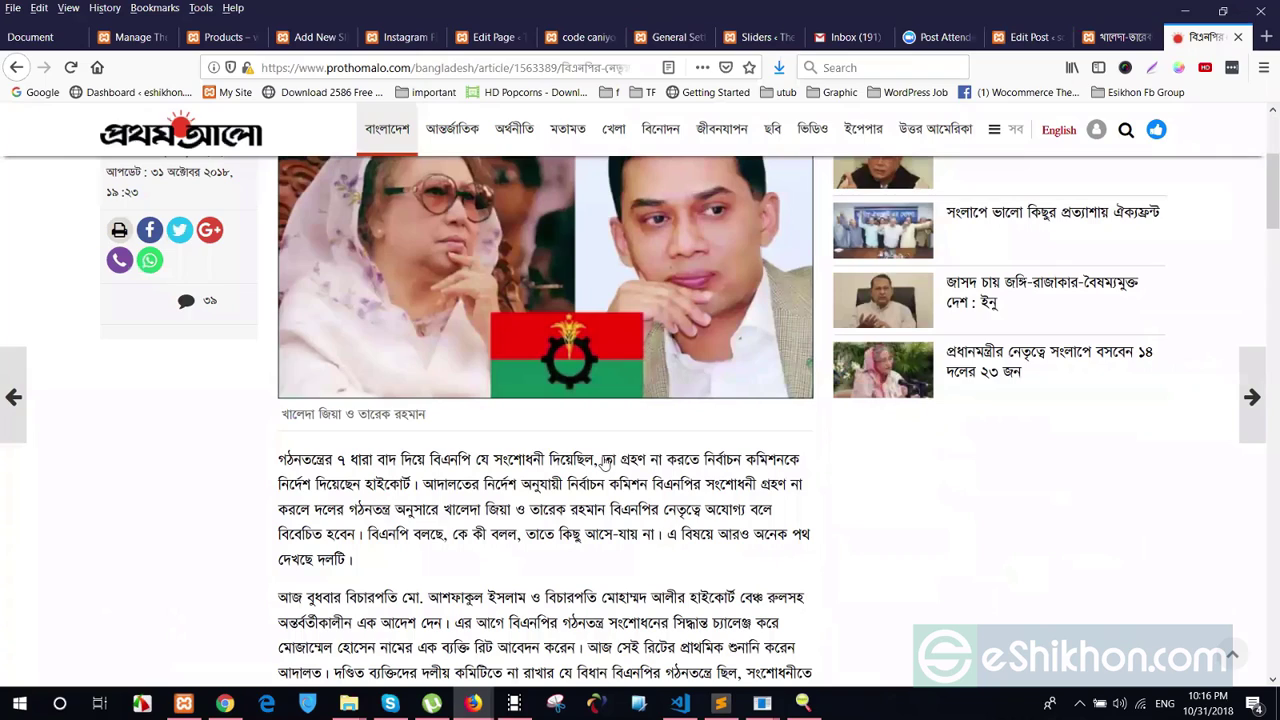
{"action": "scroll", "coordinate": [160, 230], "scroll_direction": "up", "scroll_amount": 4}
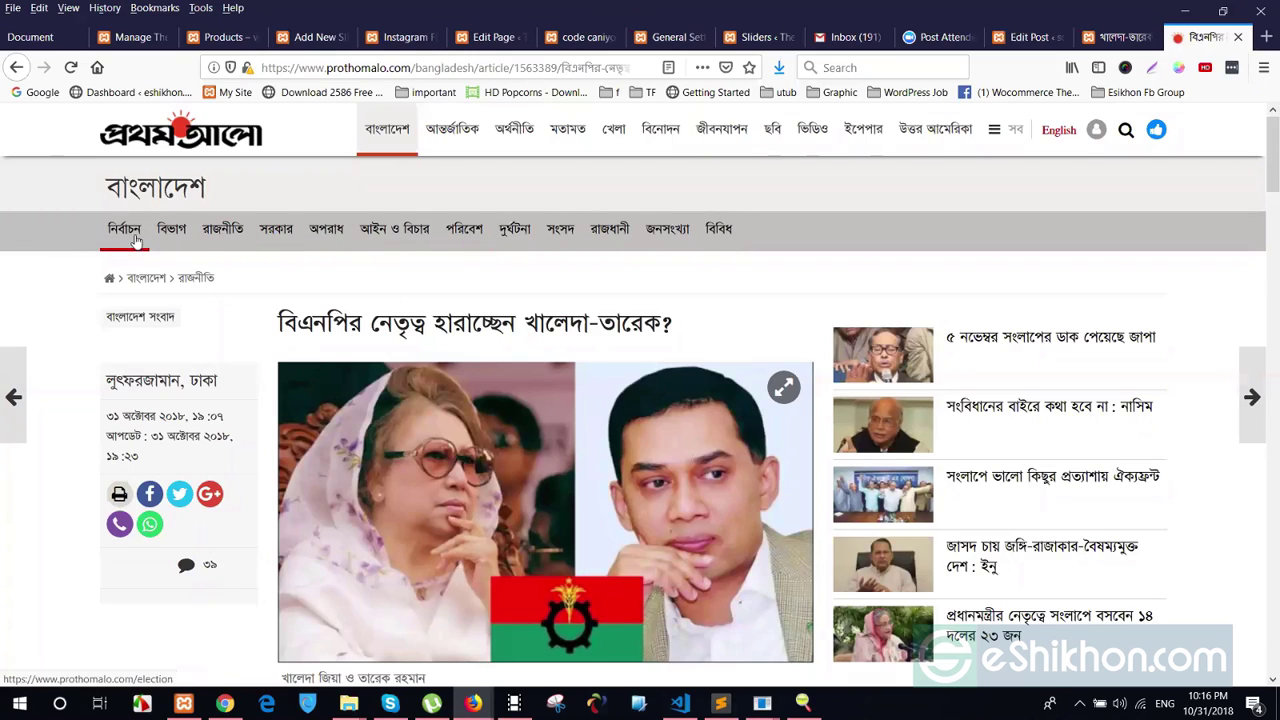
{"action": "left_click", "coordinate": [172, 243]}
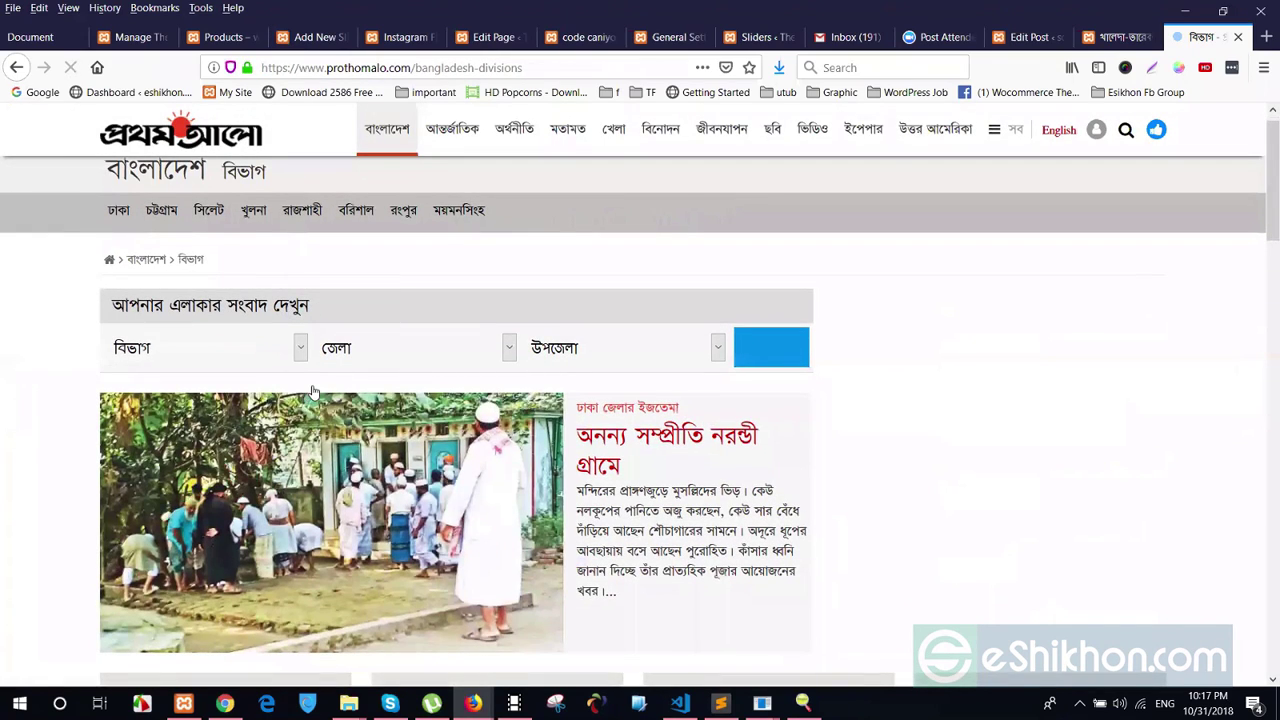
{"action": "scroll", "coordinate": [308, 390], "scroll_direction": "down", "scroll_amount": 5}
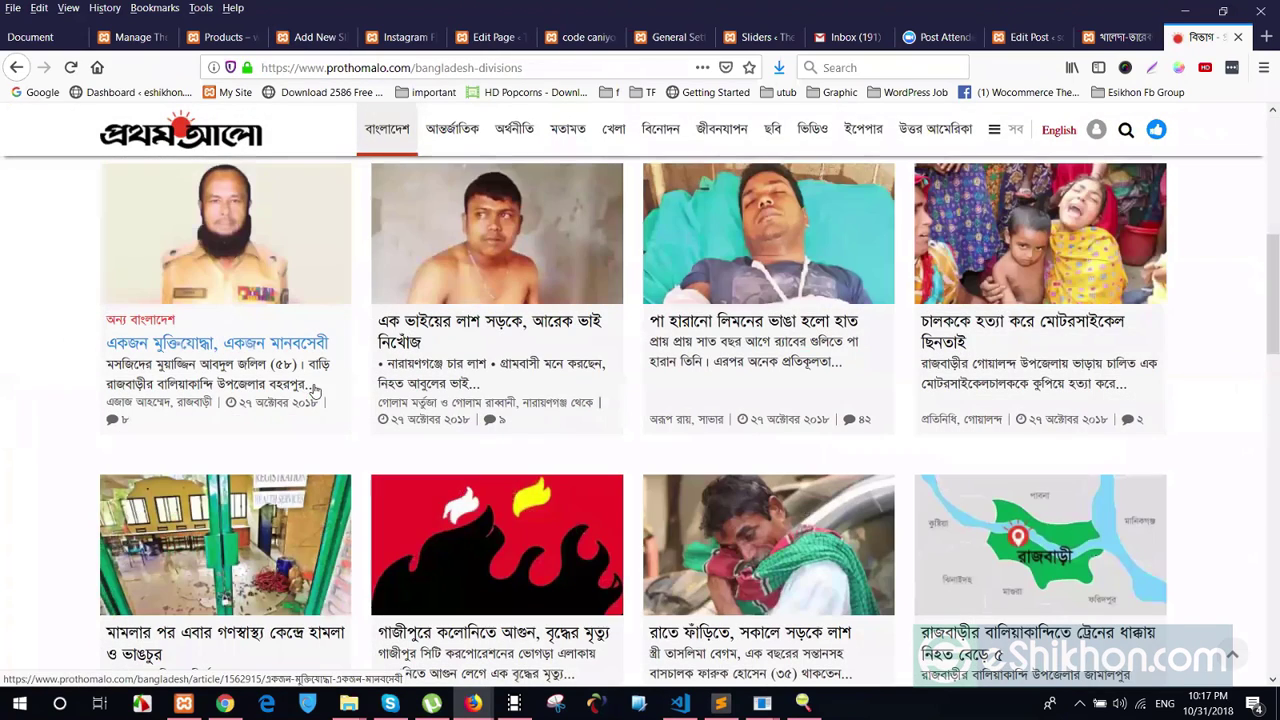
{"action": "scroll", "coordinate": [298, 238], "scroll_direction": "up", "scroll_amount": 5}
{"action": "left_click", "coordinate": [298, 238]}
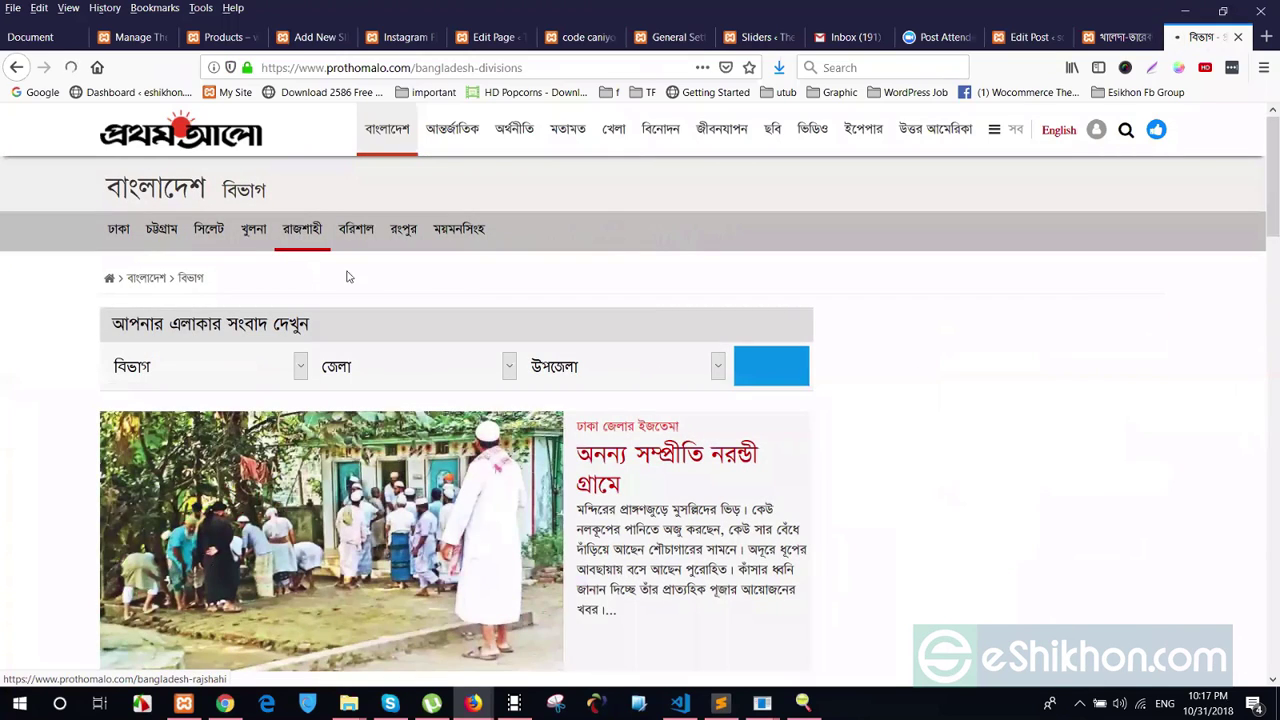
{"action": "scroll", "coordinate": [360, 480], "scroll_direction": "down", "scroll_amount": 5}
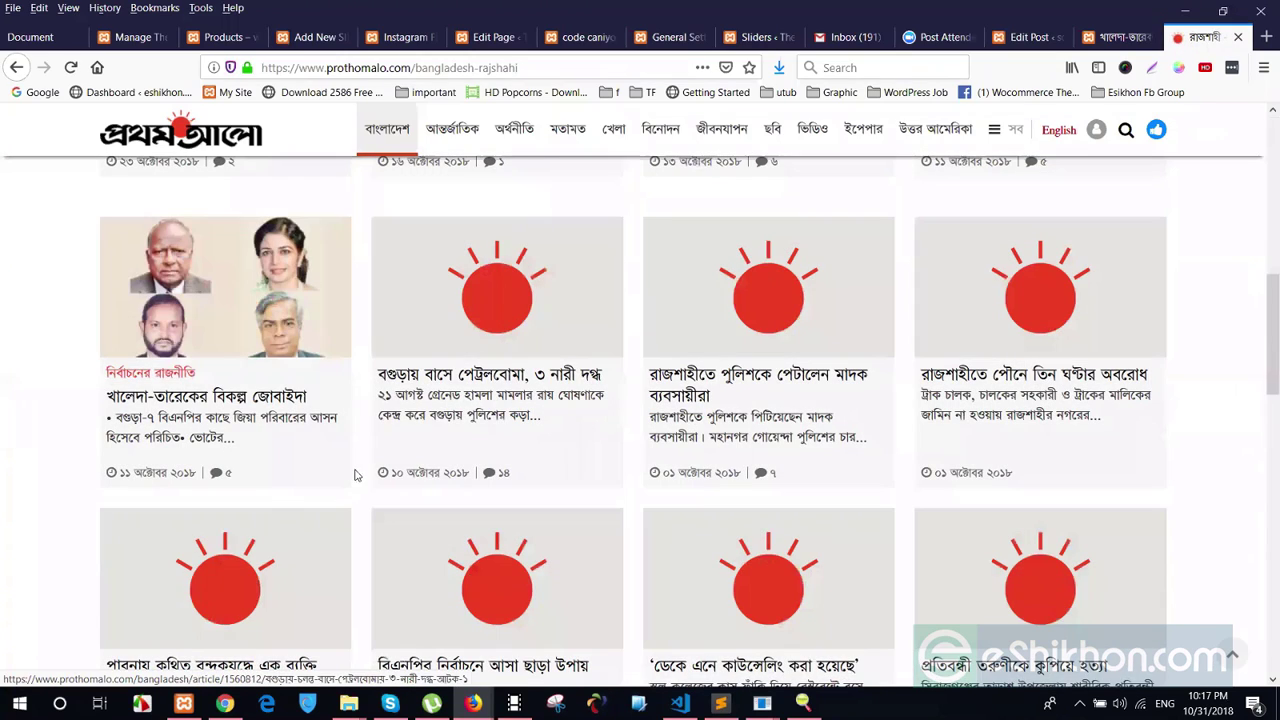
{"action": "scroll", "coordinate": [540, 455], "scroll_direction": "down", "scroll_amount": 2}
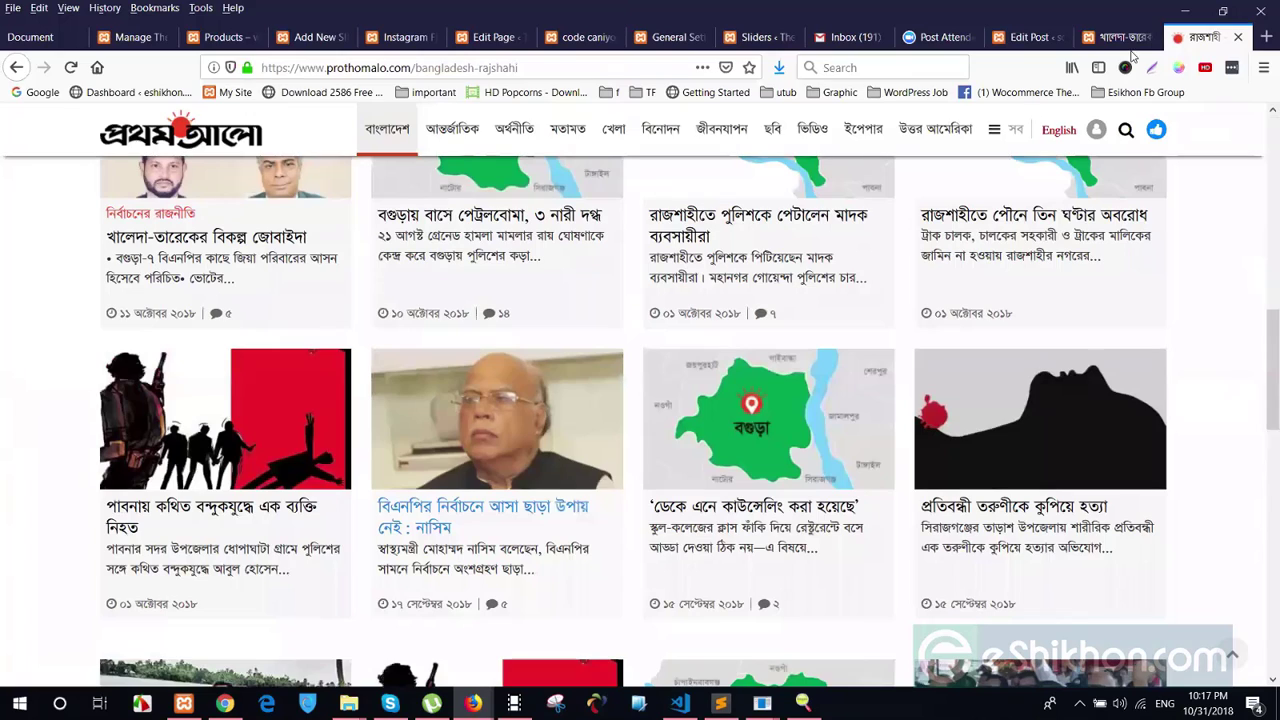
{"action": "scroll", "coordinate": [800, 440], "scroll_direction": "up", "scroll_amount": 7}
{"action": "key", "text": "ctrl+Page_Up"}
{"action": "key", "text": "ctrl+Page_Up"}
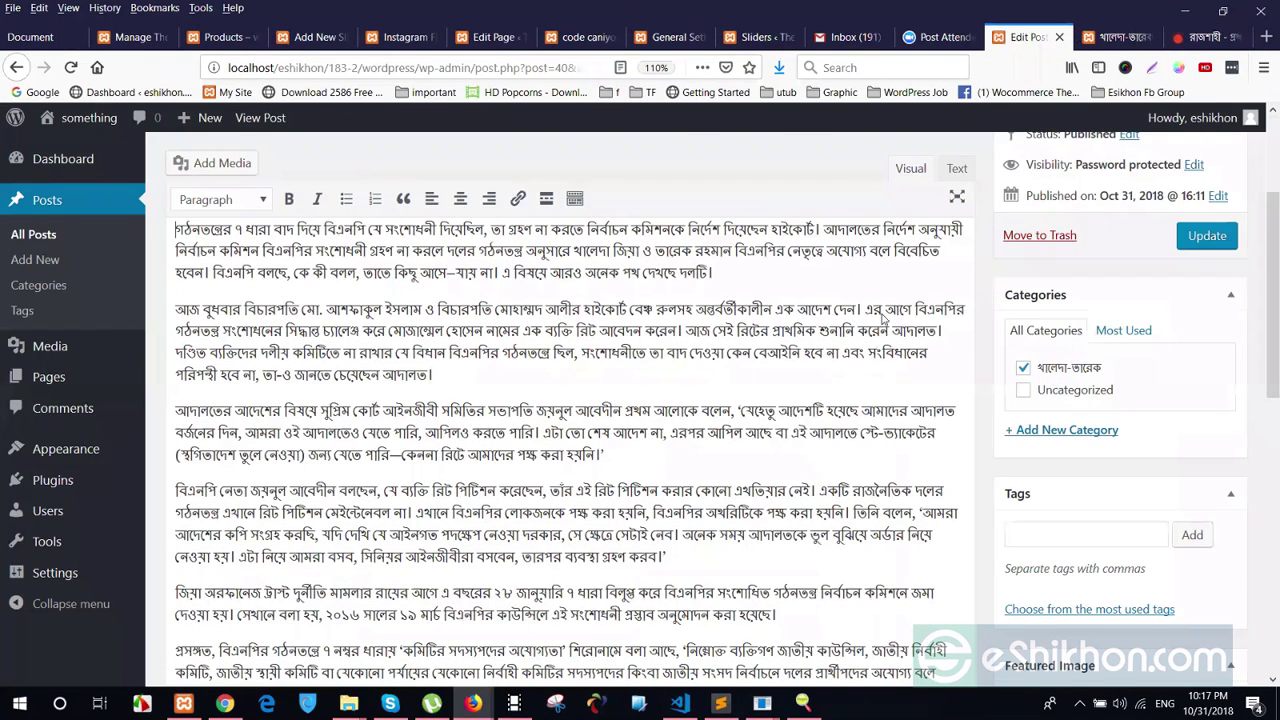
{"action": "key", "text": "ctrl+Page_Down"}
{"action": "scroll", "coordinate": [880, 505], "scroll_direction": "down", "scroll_amount": 2}
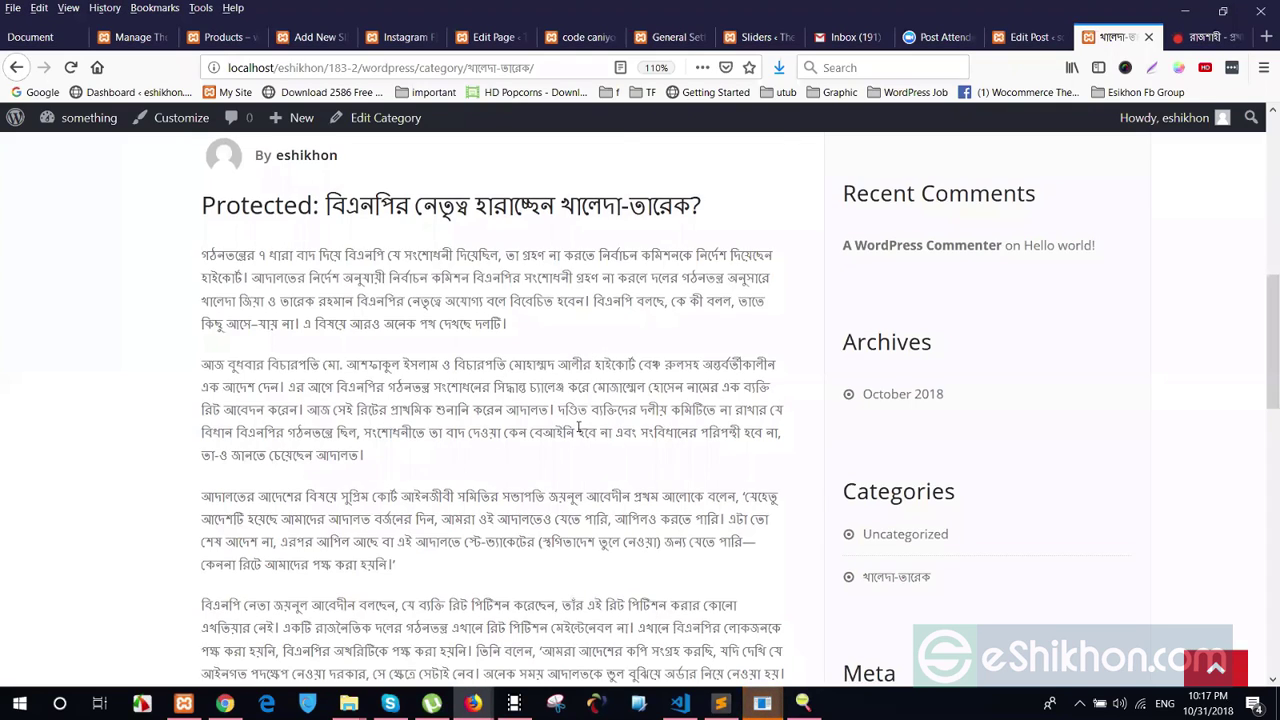
{"action": "scroll", "coordinate": [578, 428], "scroll_direction": "up", "scroll_amount": 2}
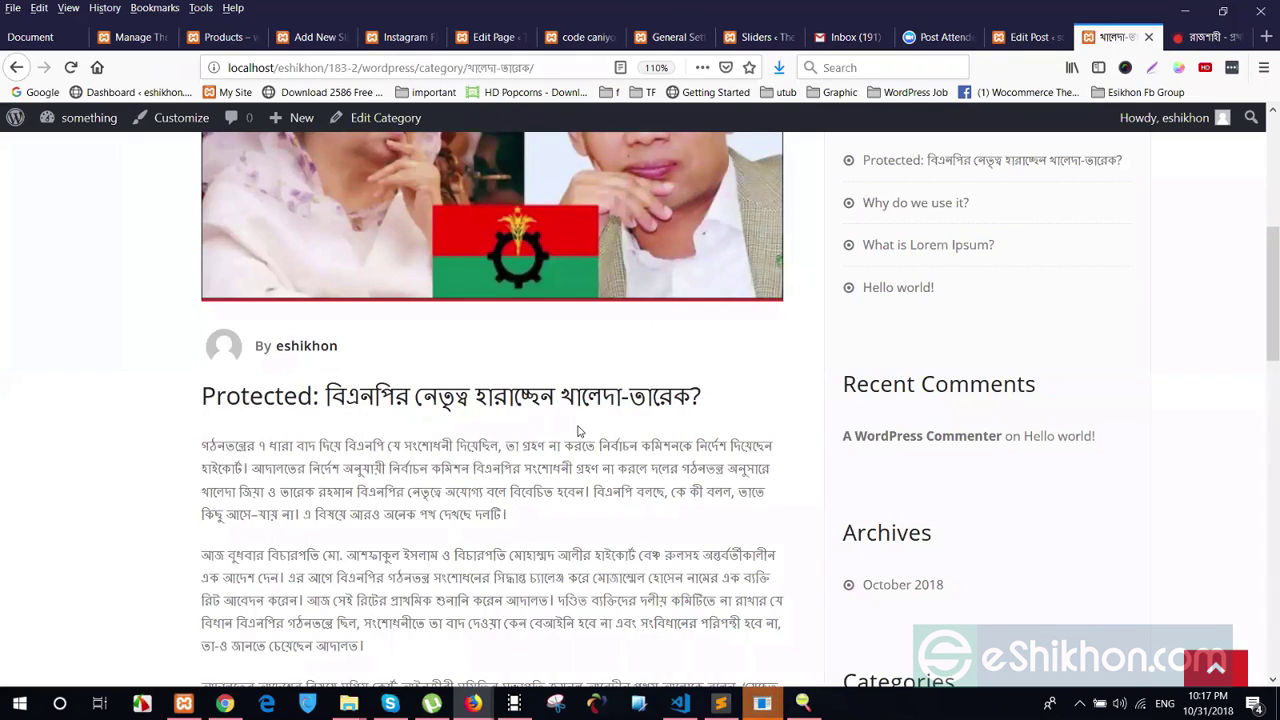
{"action": "scroll", "coordinate": [606, 429], "scroll_direction": "up", "scroll_amount": 5}
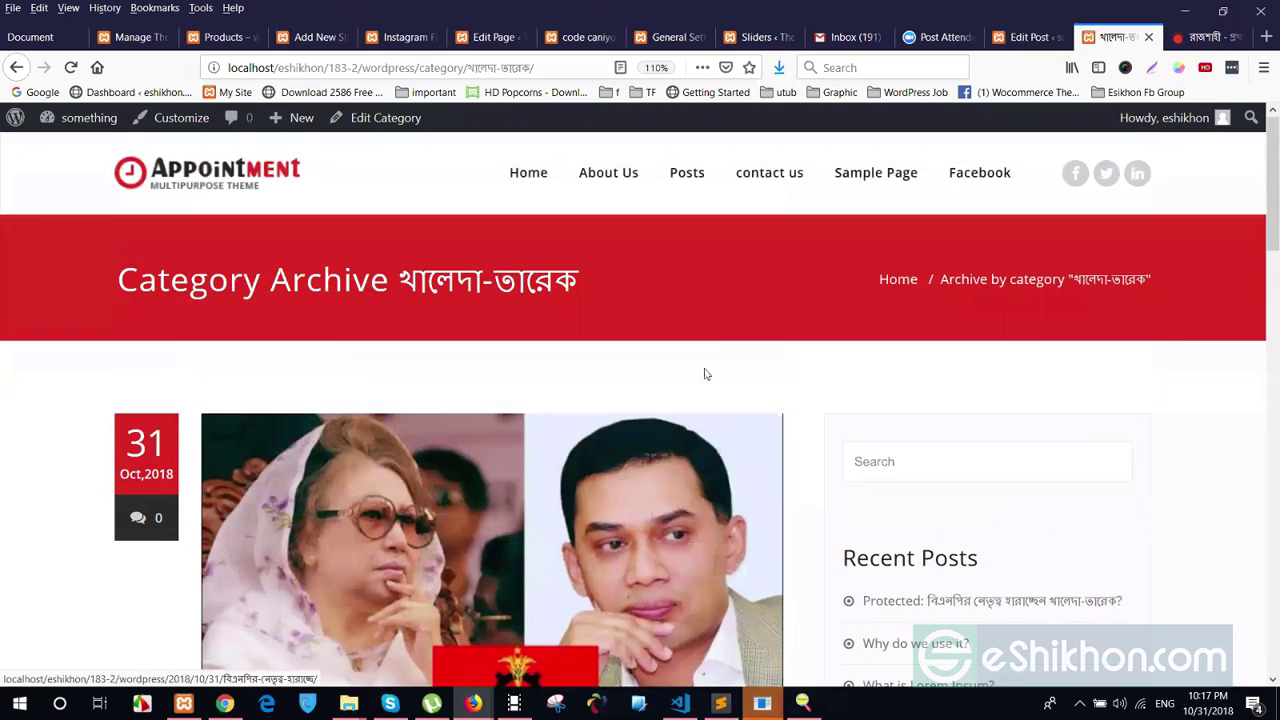
{"action": "left_click_drag", "start_coordinate": [630, 280], "coordinate": [167, 314]}
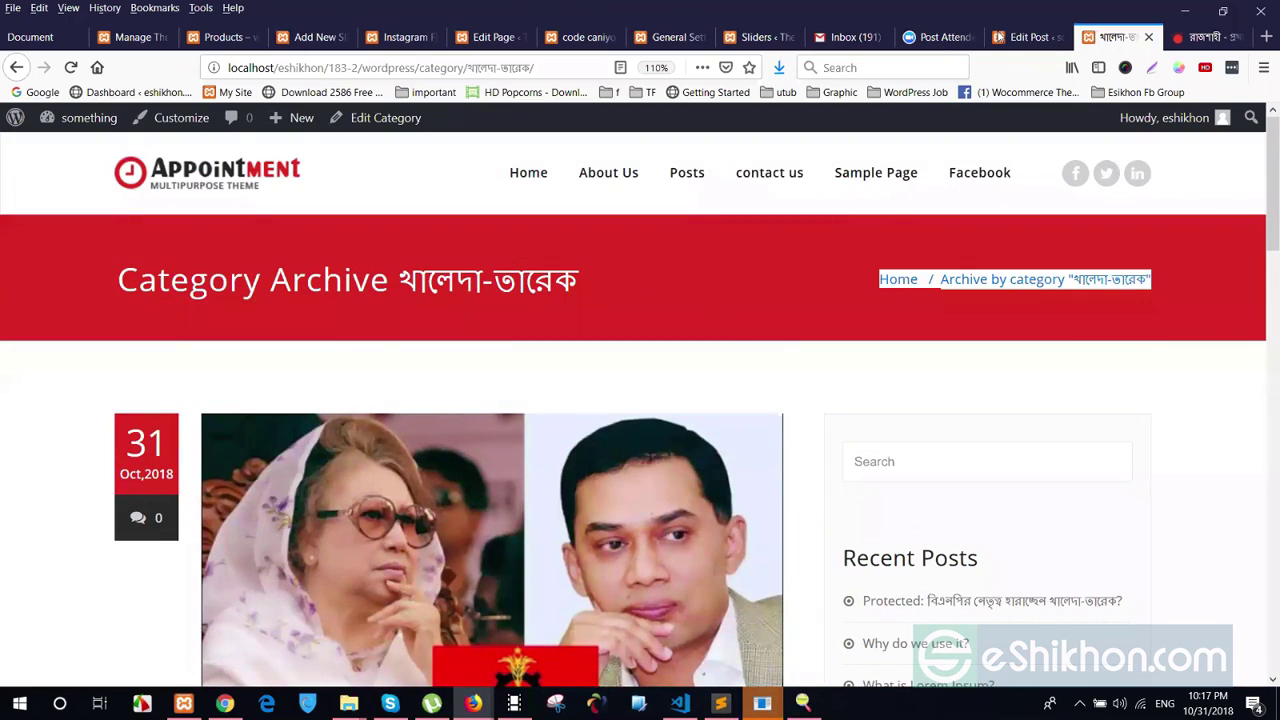
{"action": "key", "text": "ctrl+shift+Tab"}
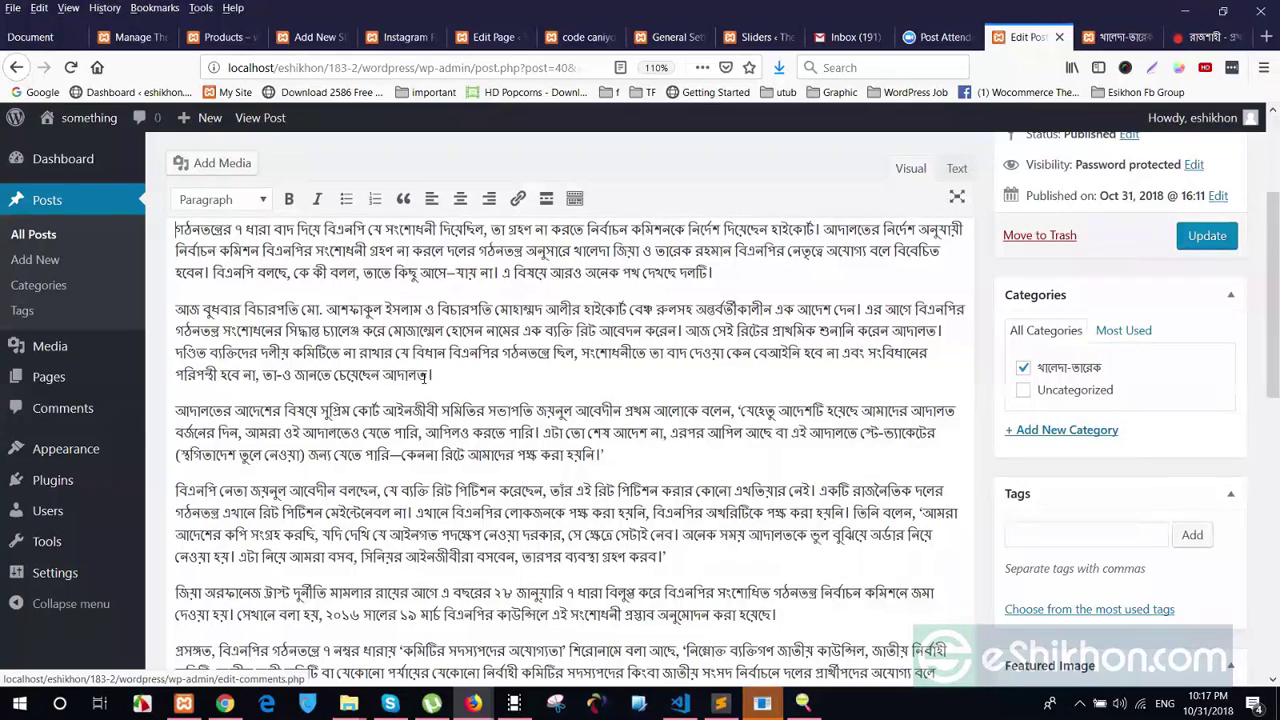
{"action": "scroll", "coordinate": [430, 376], "scroll_direction": "down", "scroll_amount": 3}
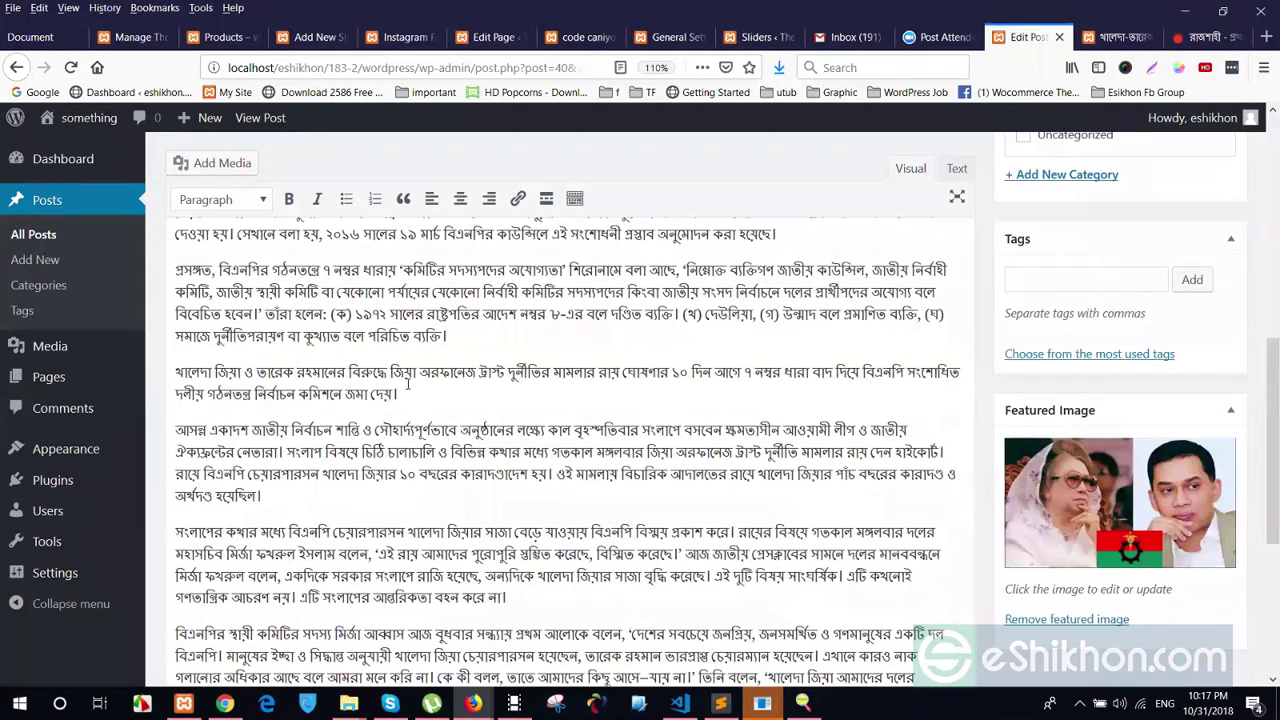
{"action": "scroll", "coordinate": [422, 383], "scroll_direction": "down", "scroll_amount": 3}
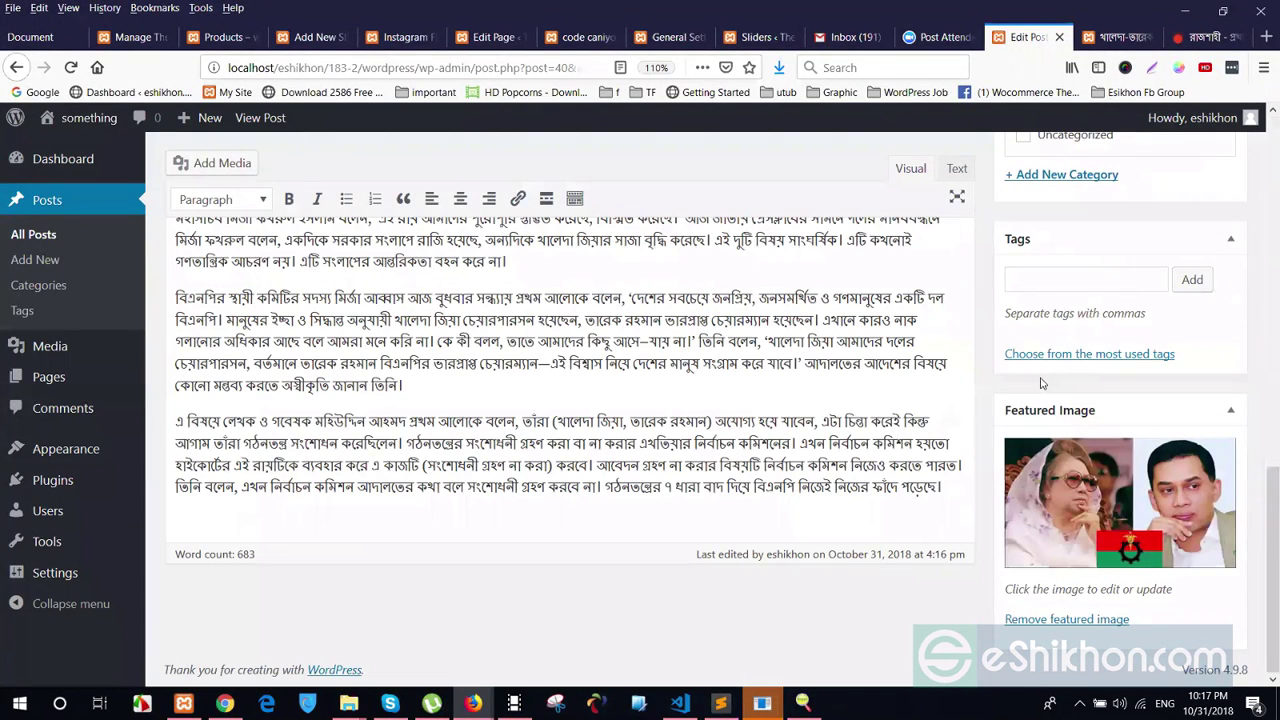
{"action": "scroll", "coordinate": [938, 405], "scroll_direction": "up", "scroll_amount": 2}
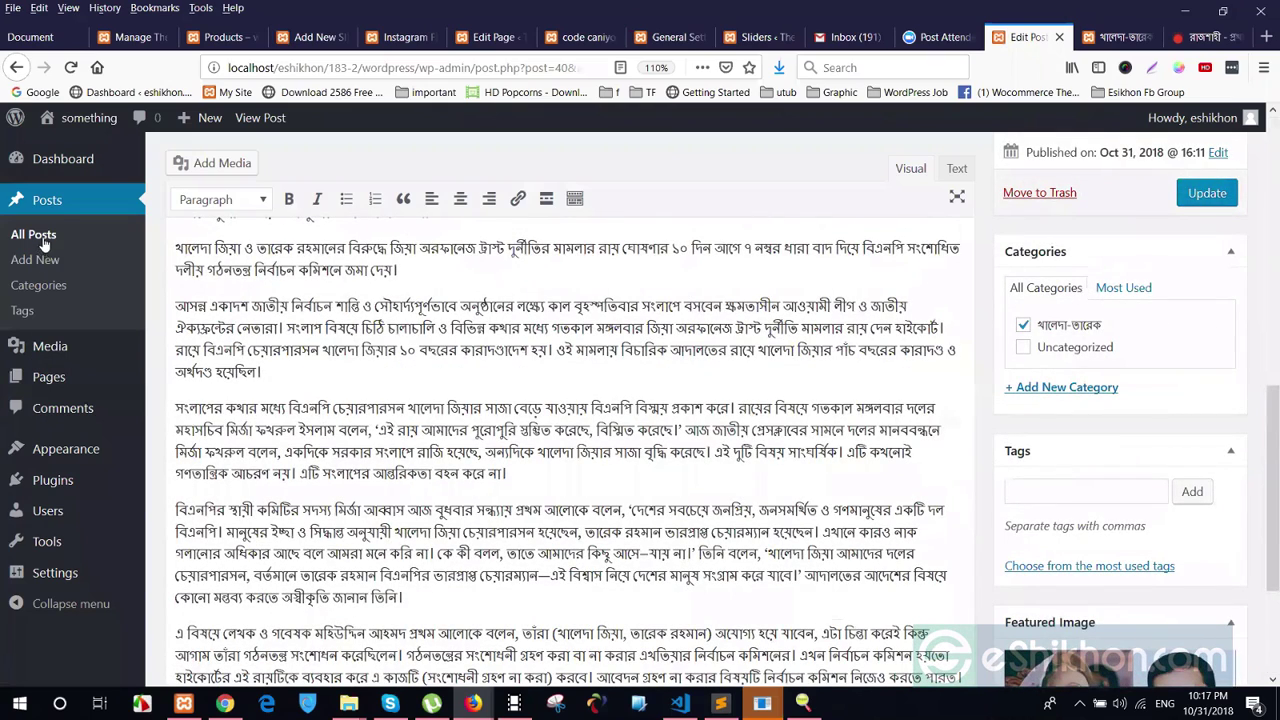
{"action": "scroll", "coordinate": [56, 303], "scroll_direction": "up", "scroll_amount": 2}
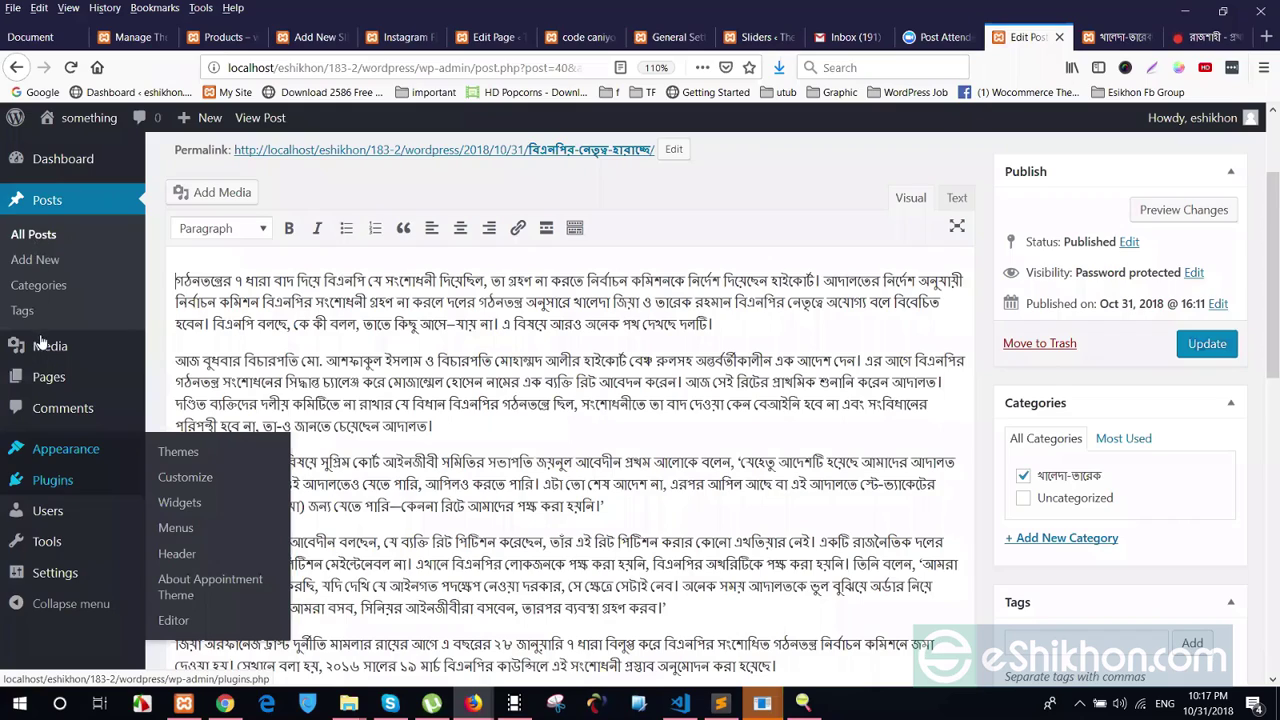
Go from the post editor via Pages to the Comments screen showing the Hello world! comment
{"action": "mouse_move", "coordinate": [50, 349]}
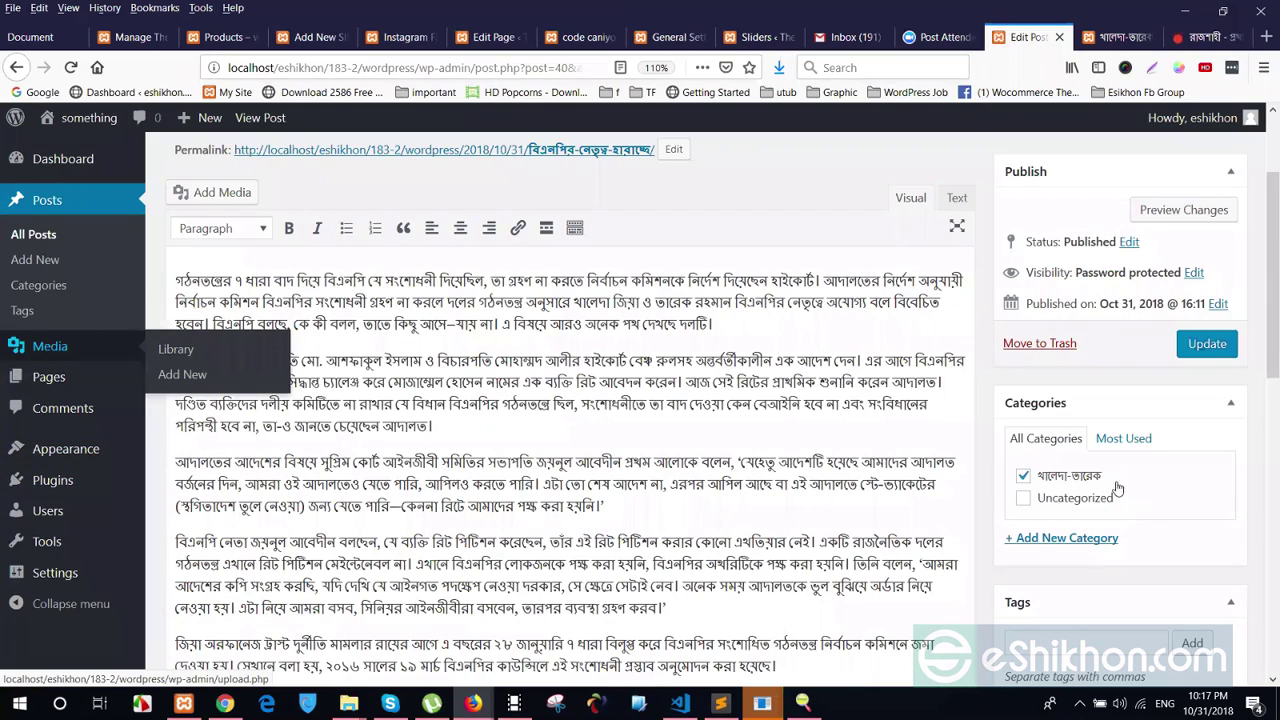
{"action": "scroll", "coordinate": [1085, 487], "scroll_direction": "down", "scroll_amount": 3}
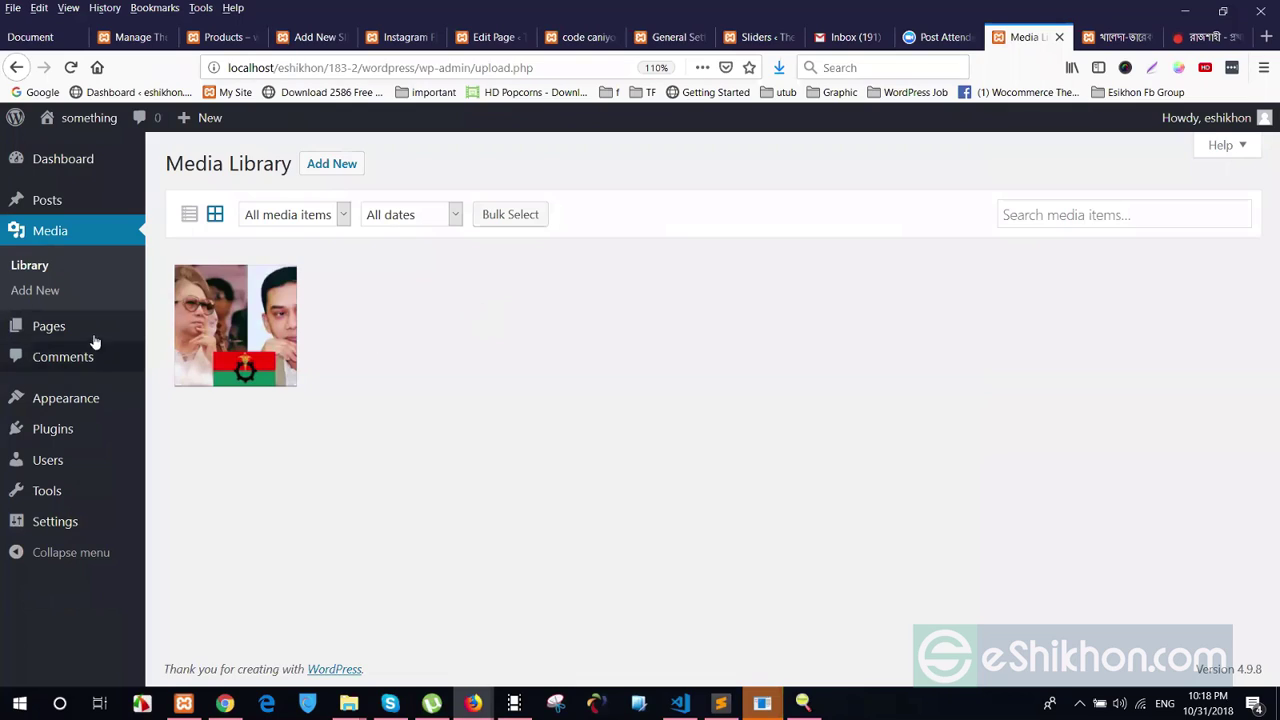
{"action": "left_click", "coordinate": [44, 328]}
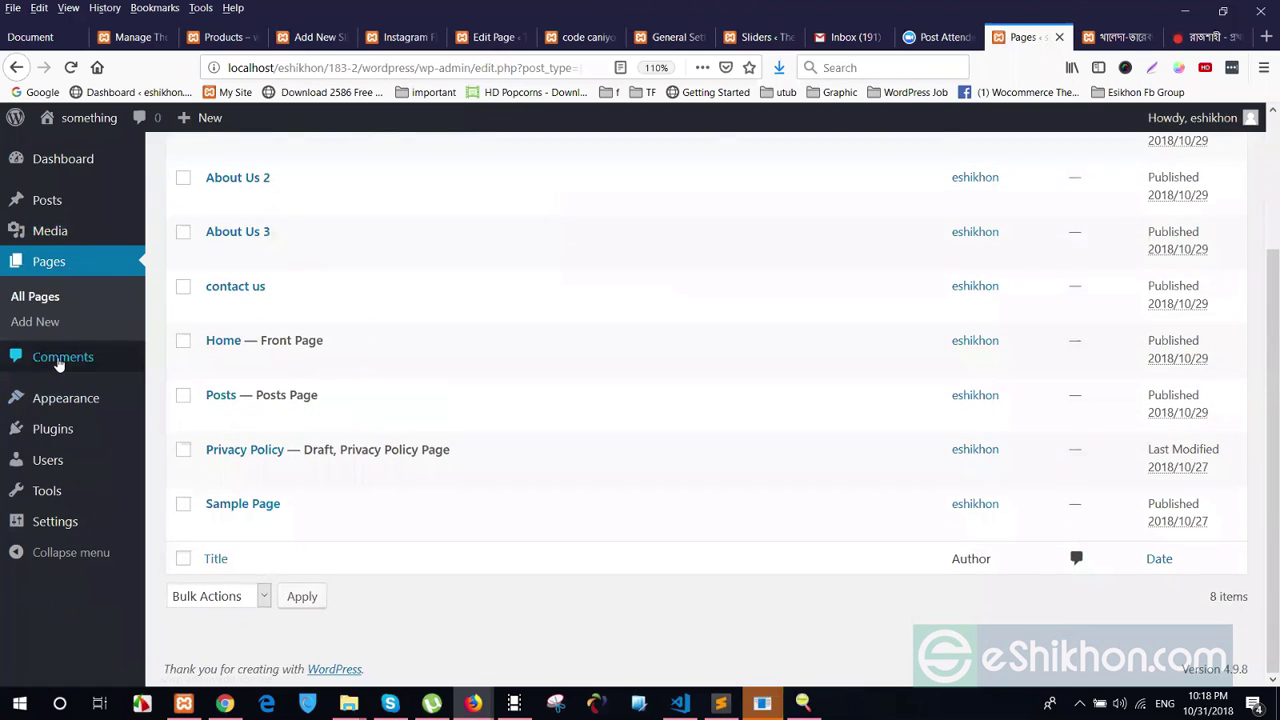
{"action": "left_click", "coordinate": [58, 364]}
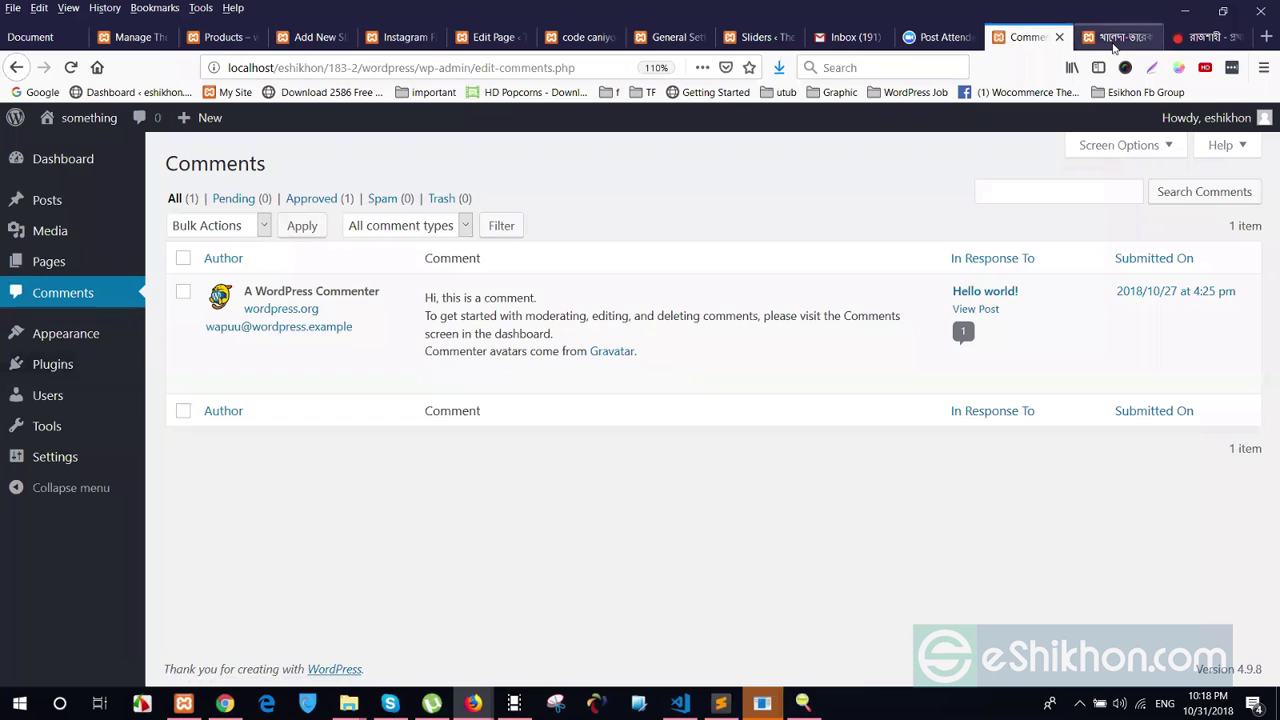
Open the Why do we use it? post from the খালেদা-তারেক category page
{"action": "left_click", "coordinate": [1113, 44]}
{"action": "scroll", "coordinate": [443, 290], "scroll_direction": "down", "scroll_amount": 3}
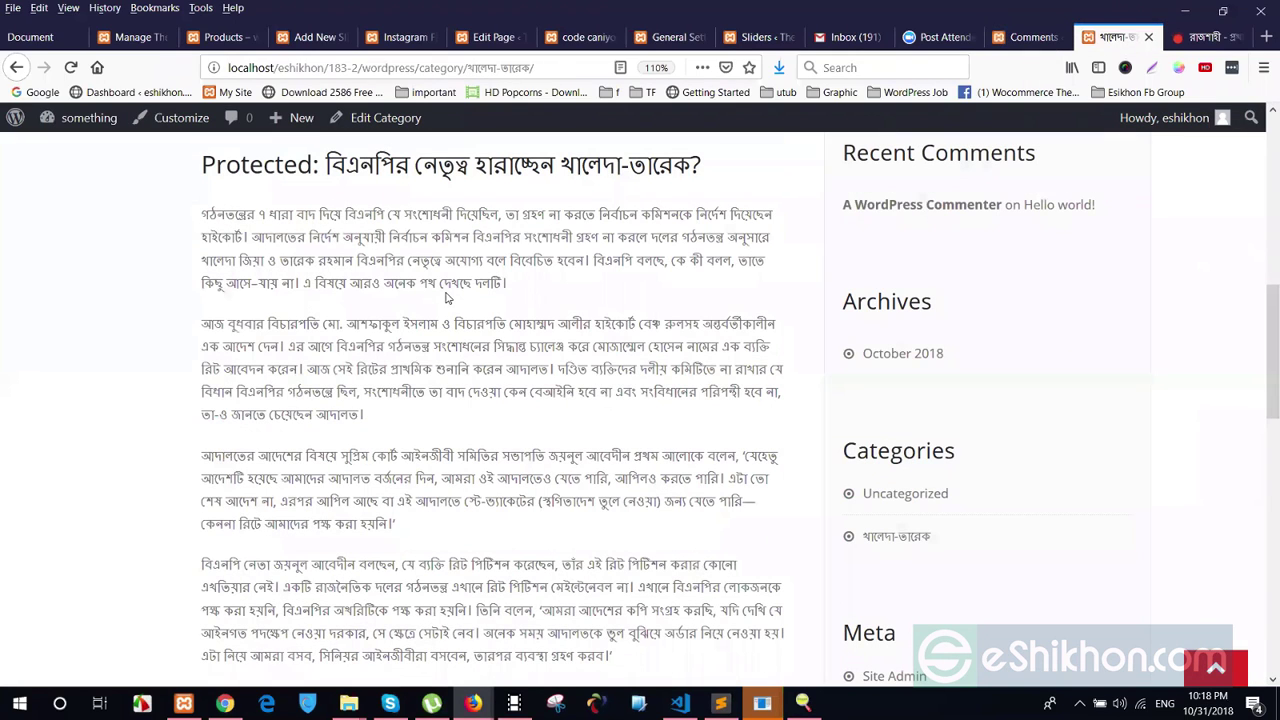
{"action": "scroll", "coordinate": [468, 316], "scroll_direction": "down", "scroll_amount": 10}
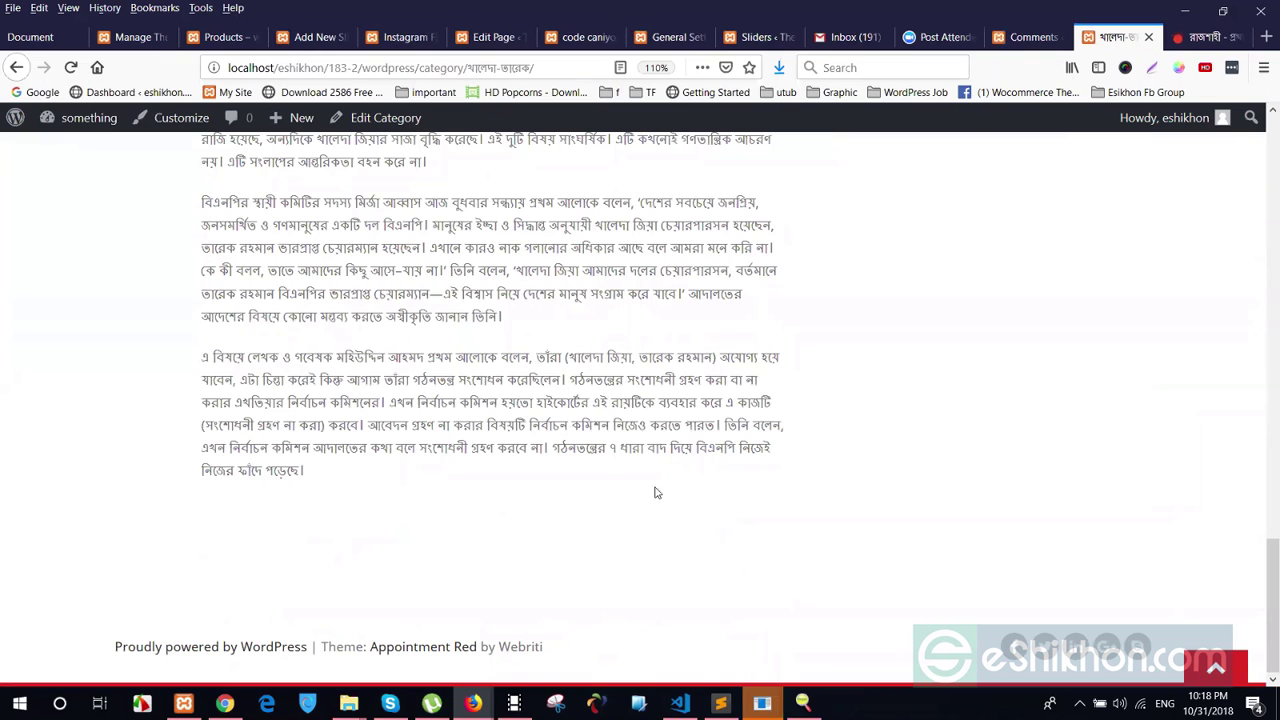
{"action": "scroll", "coordinate": [600, 495], "scroll_direction": "up", "scroll_amount": 12}
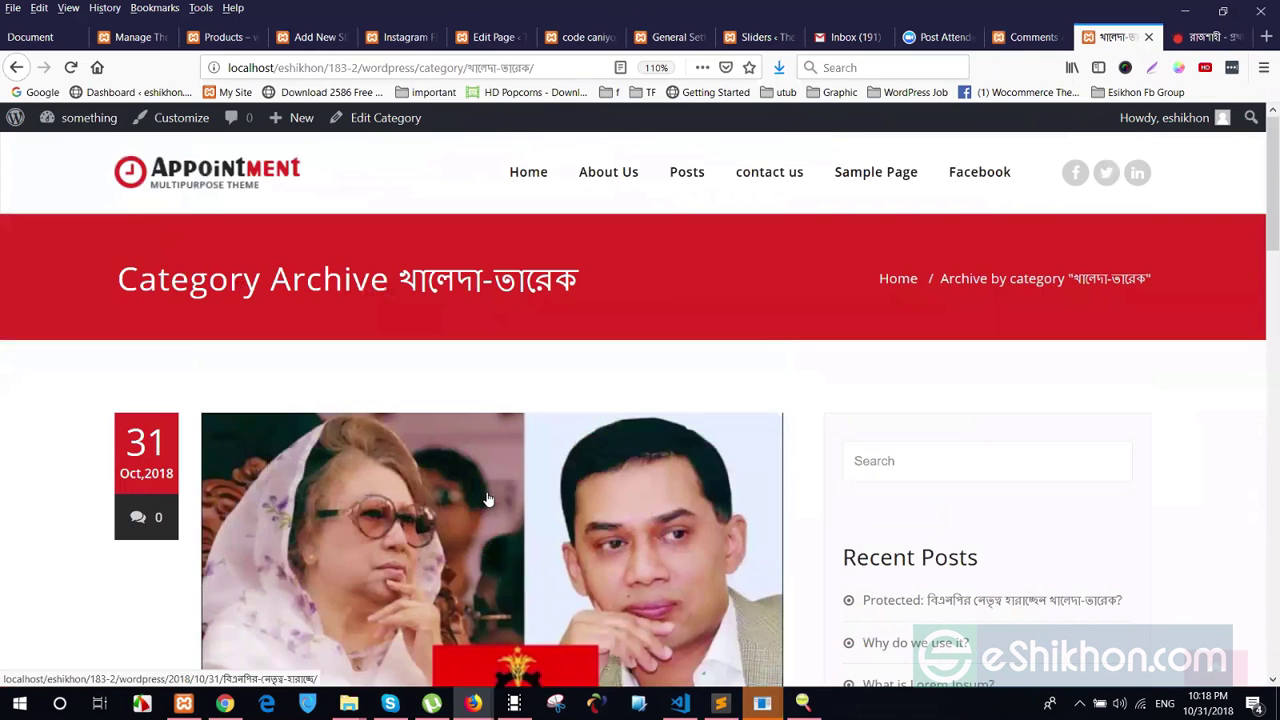
{"action": "scroll", "coordinate": [967, 228], "scroll_direction": "down", "scroll_amount": 5}
{"action": "left_click", "coordinate": [943, 170]}
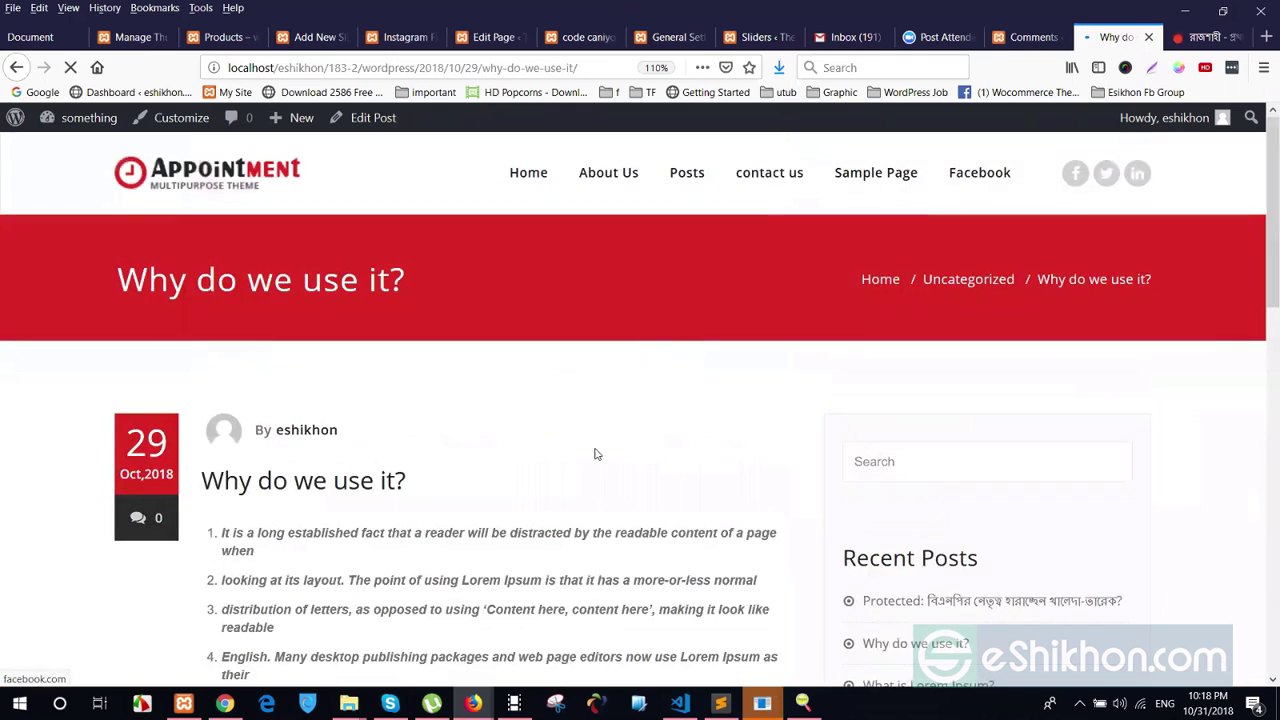
Post the comment 'nice post' in Leave a Reply and check it appears
{"action": "scroll", "coordinate": [594, 451], "scroll_direction": "down", "scroll_amount": 12}
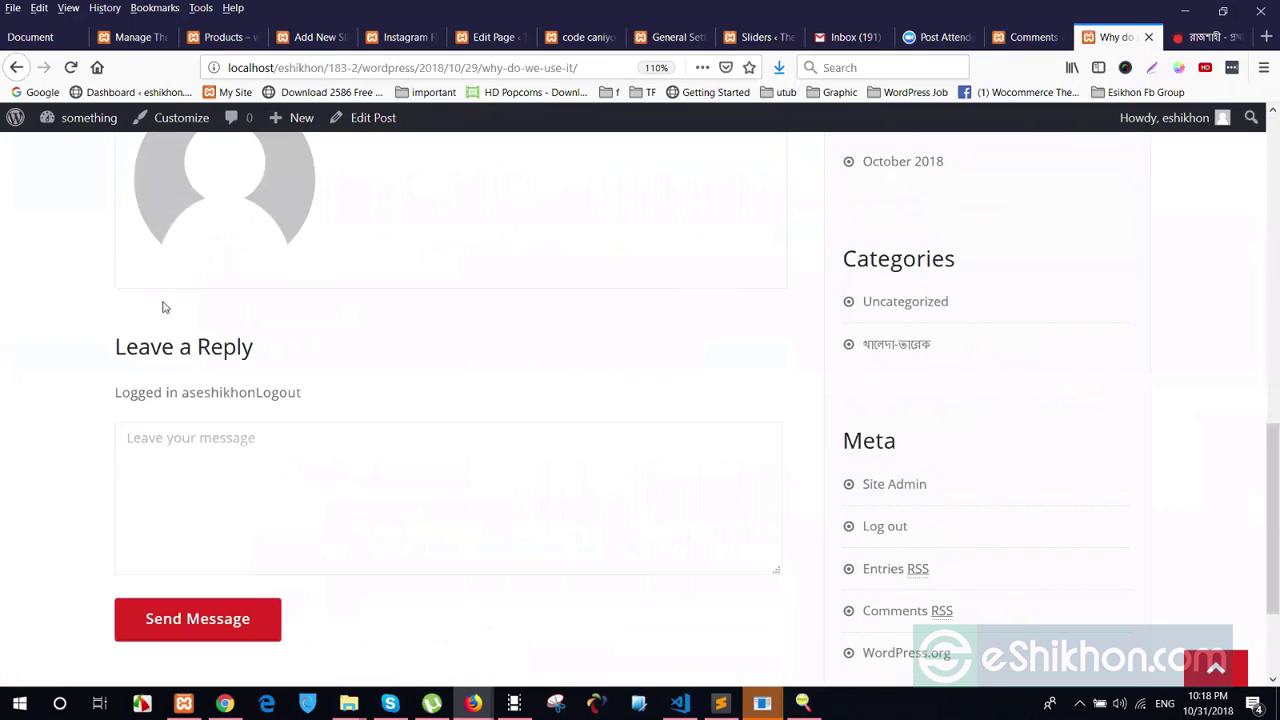
{"action": "scroll", "coordinate": [369, 577], "scroll_direction": "up", "scroll_amount": 3}
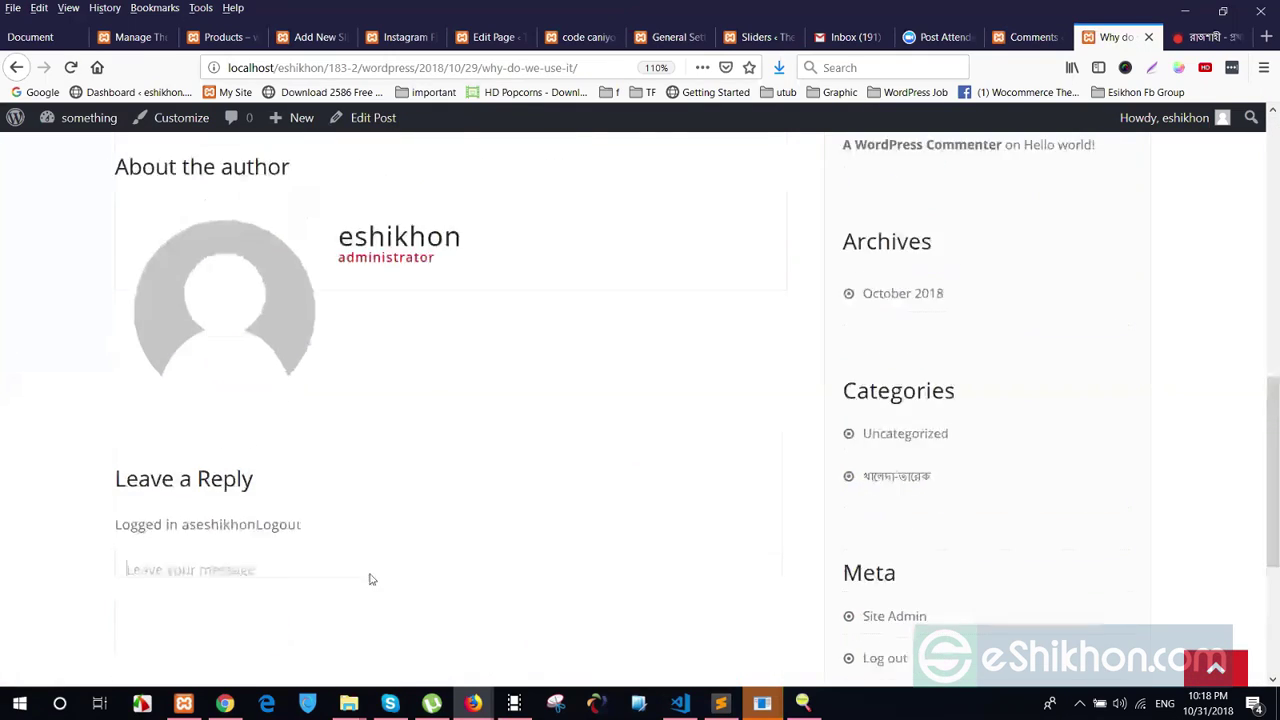
{"action": "scroll", "coordinate": [369, 560], "scroll_direction": "down", "scroll_amount": 2}
{"action": "left_click", "coordinate": [236, 541]}
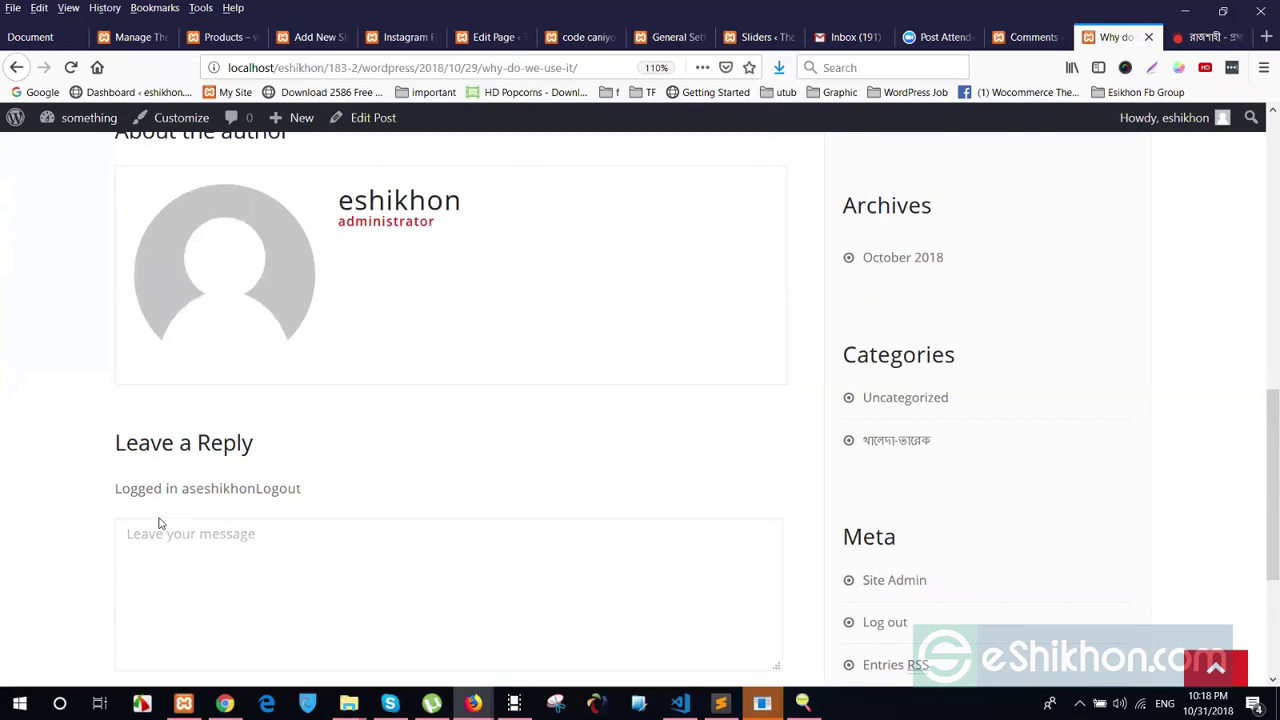
{"action": "type", "text": "nice post"}
{"action": "scroll", "coordinate": [429, 491], "scroll_direction": "down", "scroll_amount": 3}
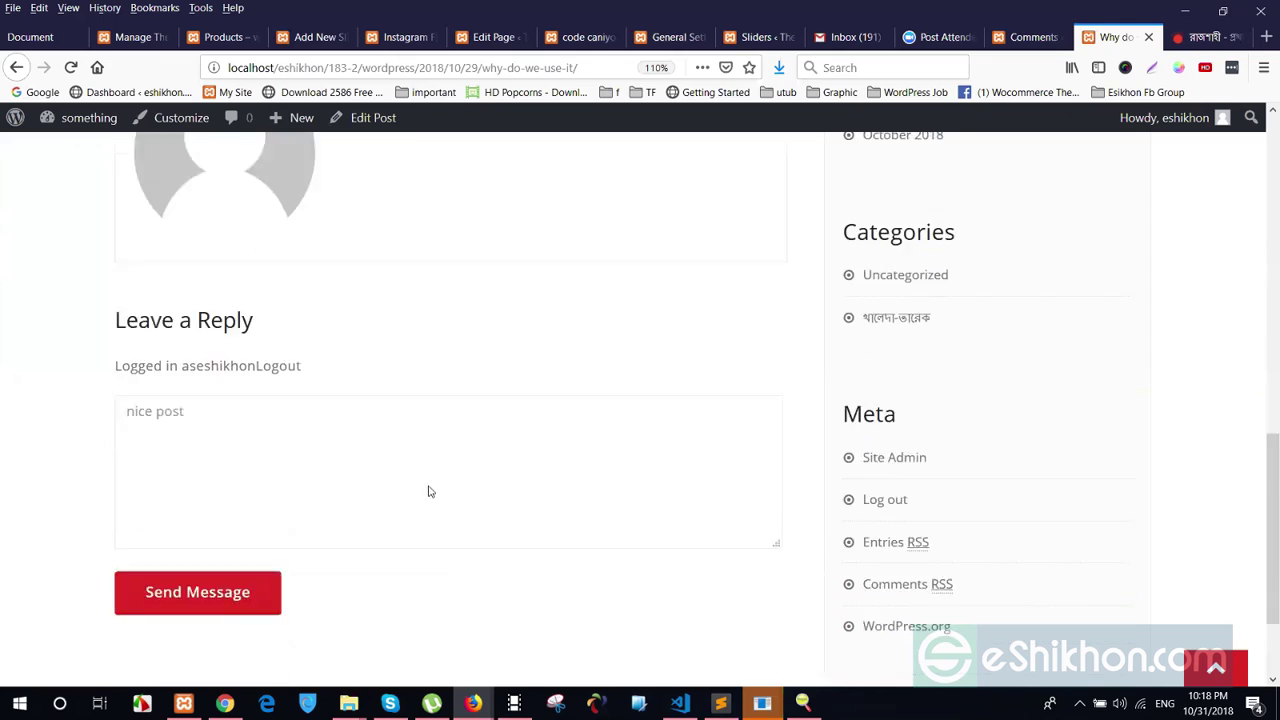
{"action": "left_click", "coordinate": [163, 453]}
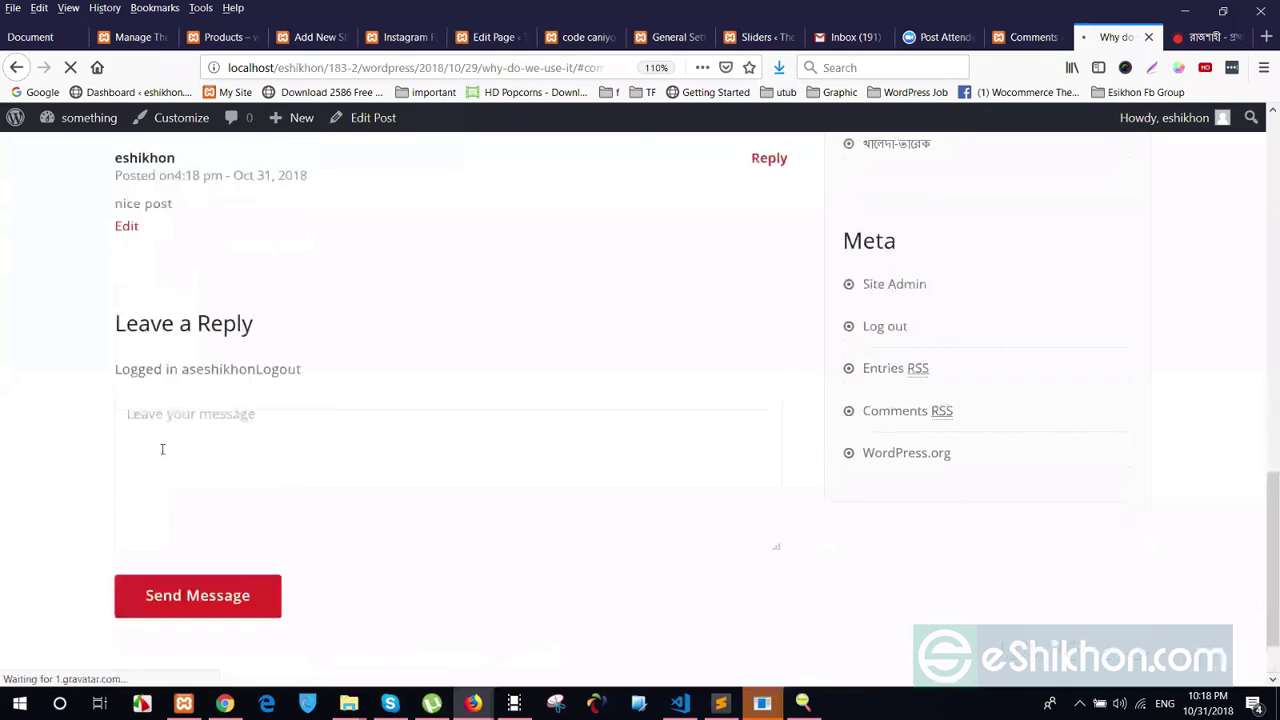
{"action": "scroll", "coordinate": [223, 403], "scroll_direction": "up", "scroll_amount": 2}
{"action": "left_click_drag", "start_coordinate": [198, 395], "coordinate": [254, 395]}
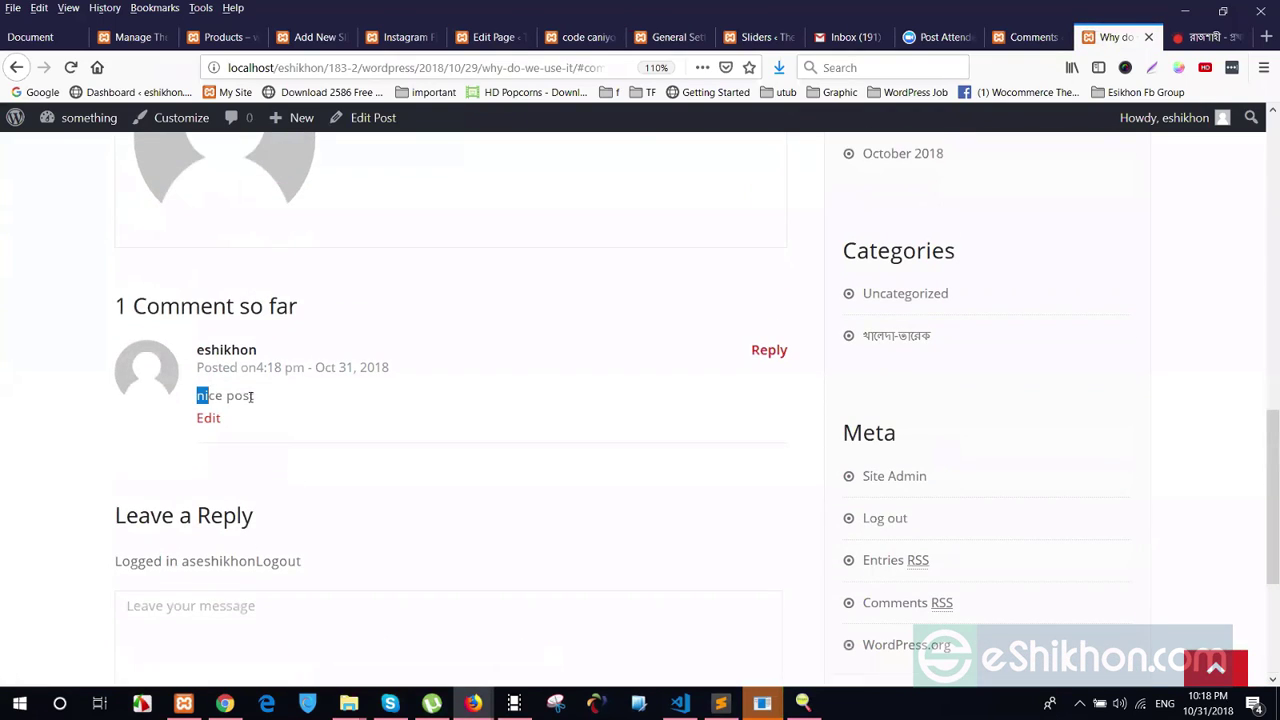
{"action": "left_click", "coordinate": [229, 374]}
Reload the admin Comments list and unapprove the 'nice post' comment
{"action": "left_click", "coordinate": [1031, 38]}
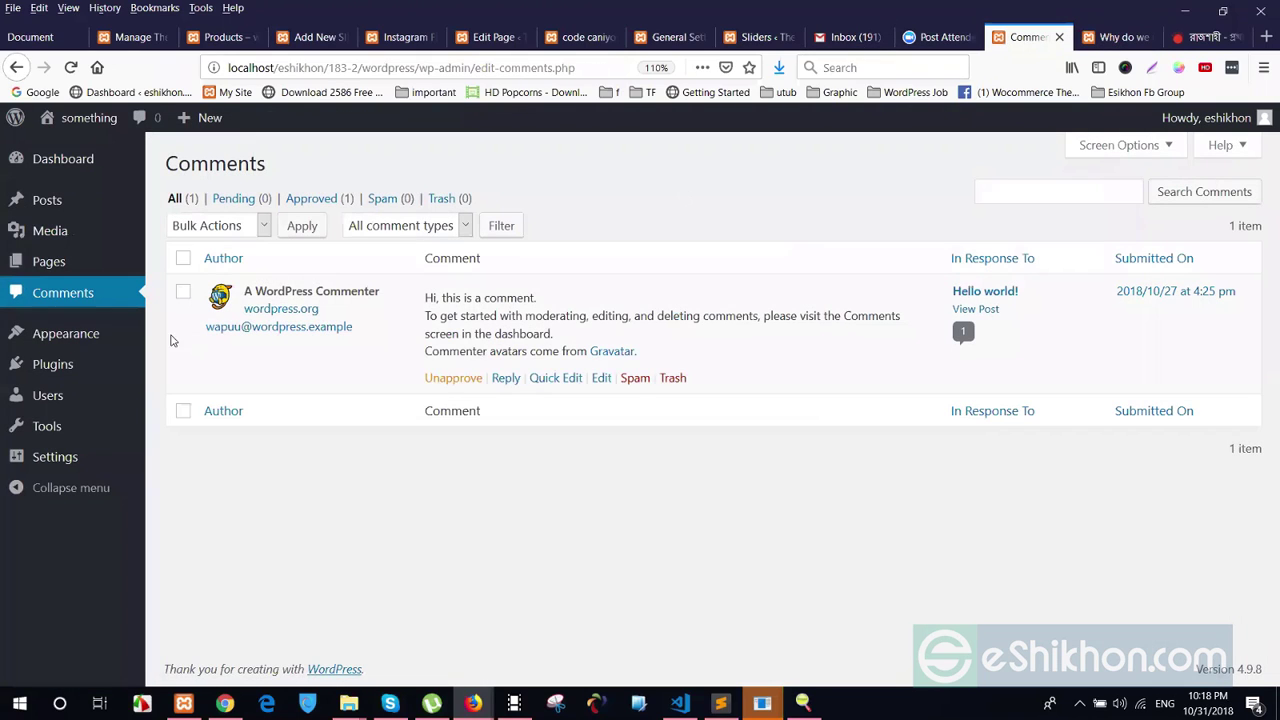
{"action": "left_click", "coordinate": [52, 297]}
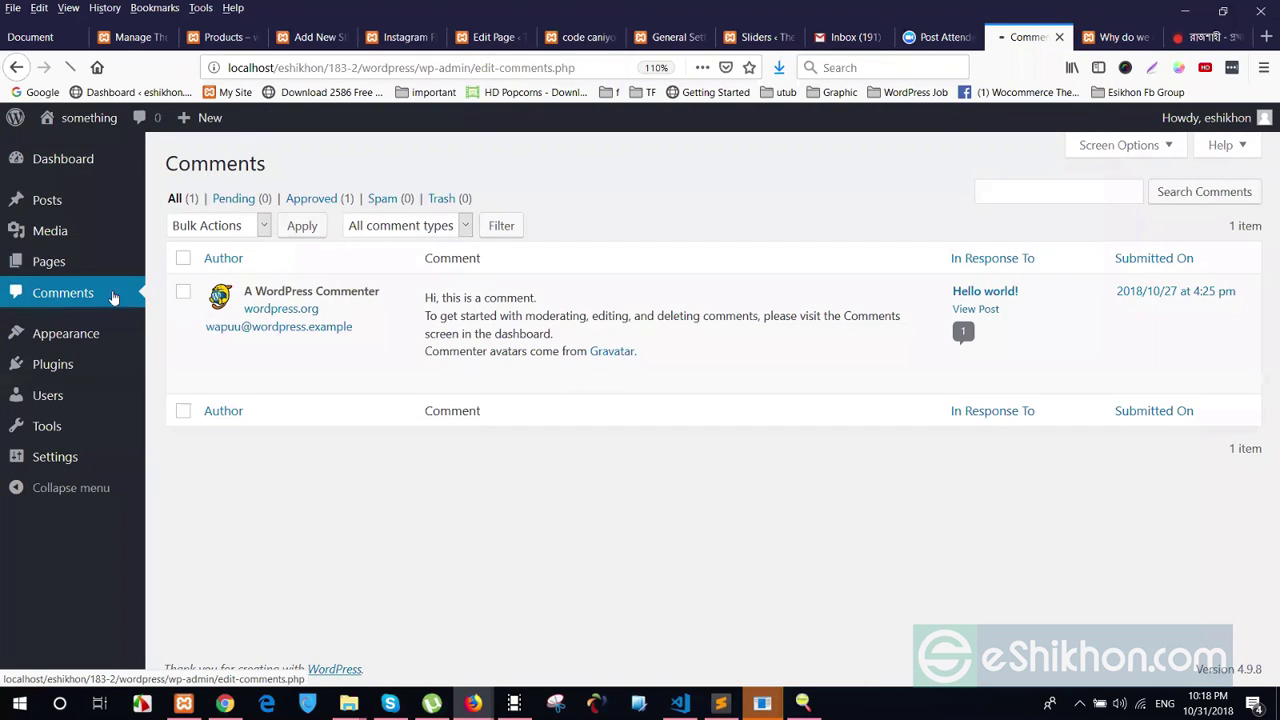
{"action": "left_click_drag", "start_coordinate": [482, 303], "coordinate": [425, 298]}
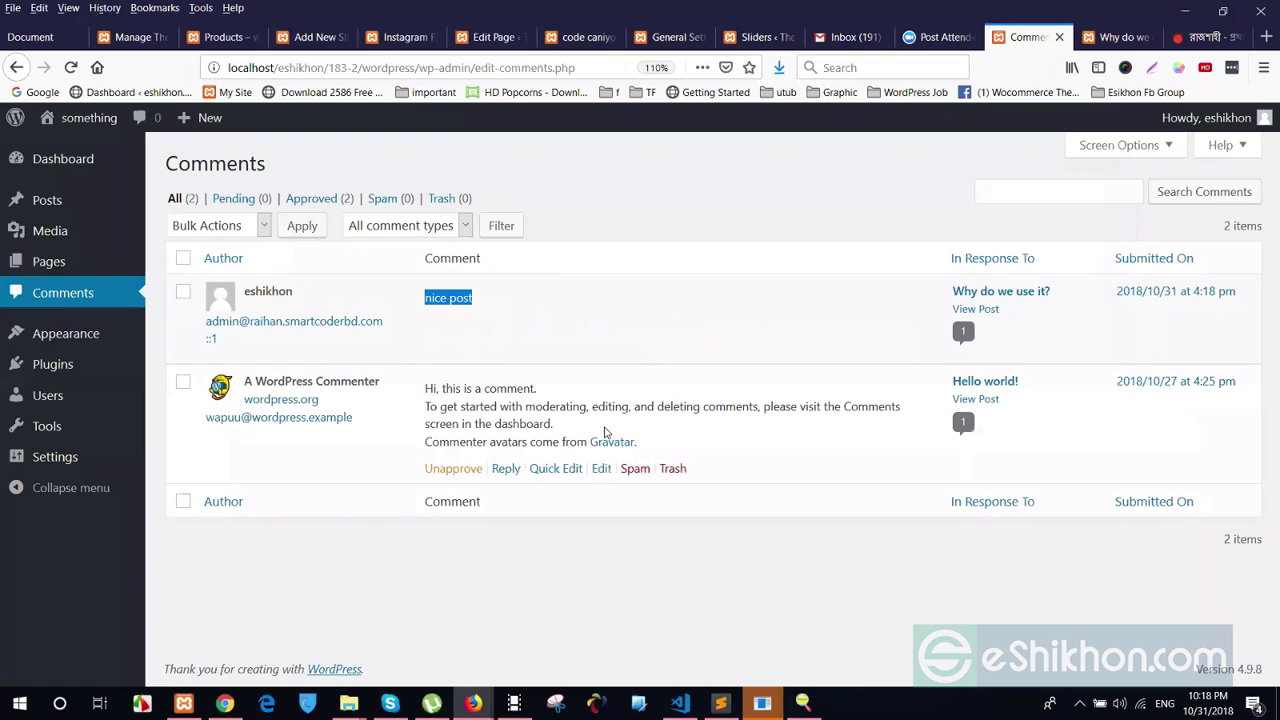
{"action": "left_click", "coordinate": [673, 570]}
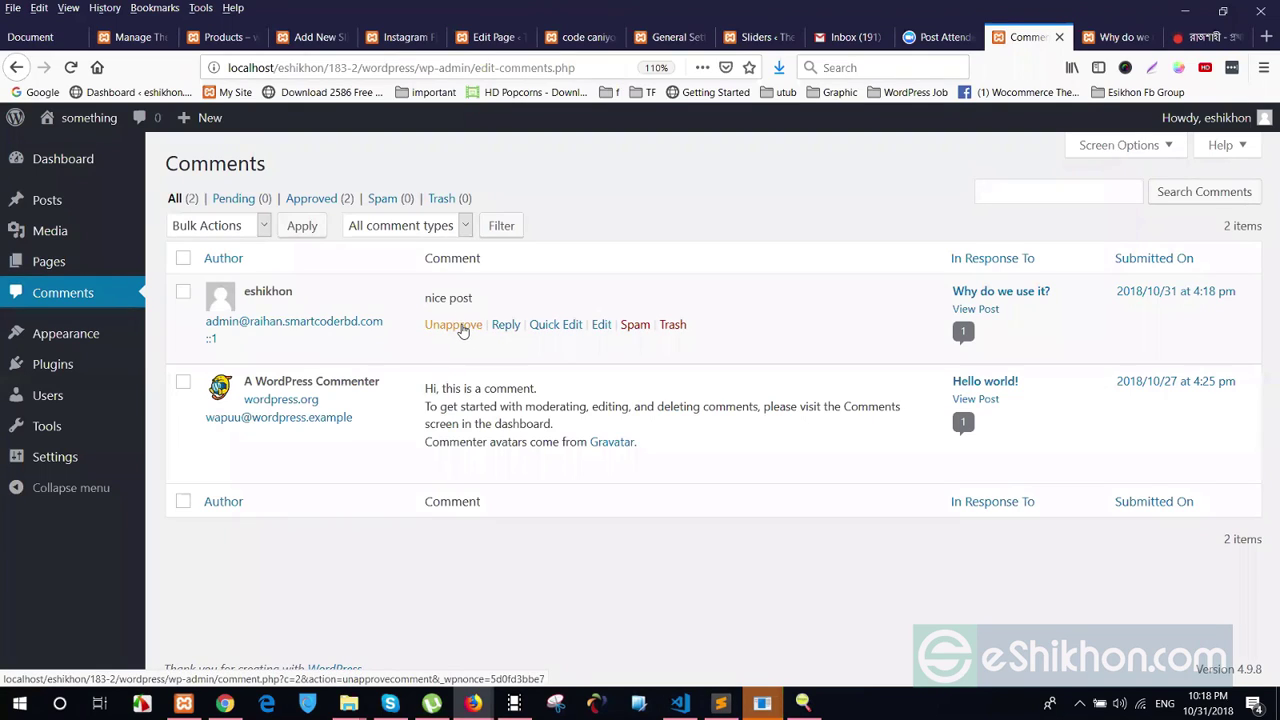
{"action": "left_click", "coordinate": [458, 326]}
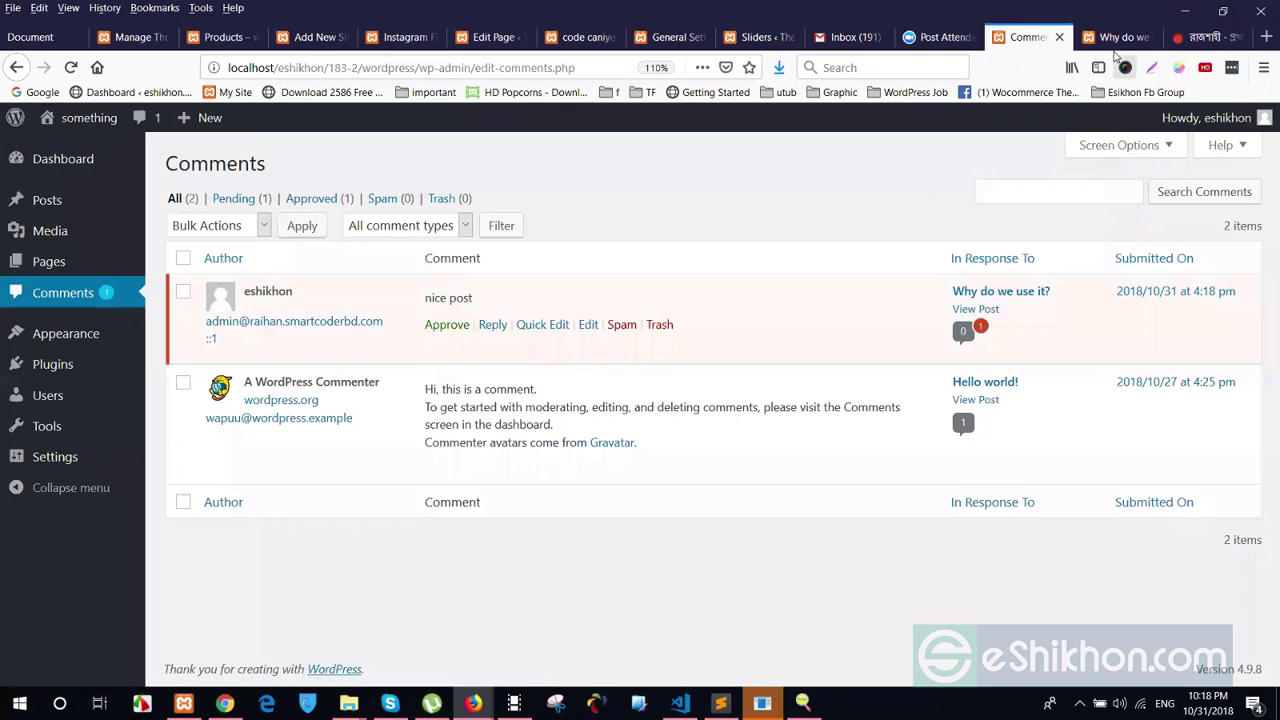
Refresh the Why do we use it? post and inspect the pending comment's author, date and text
{"action": "key", "text": "ctrl+Tab"}
{"action": "right_click", "coordinate": [460, 293]}
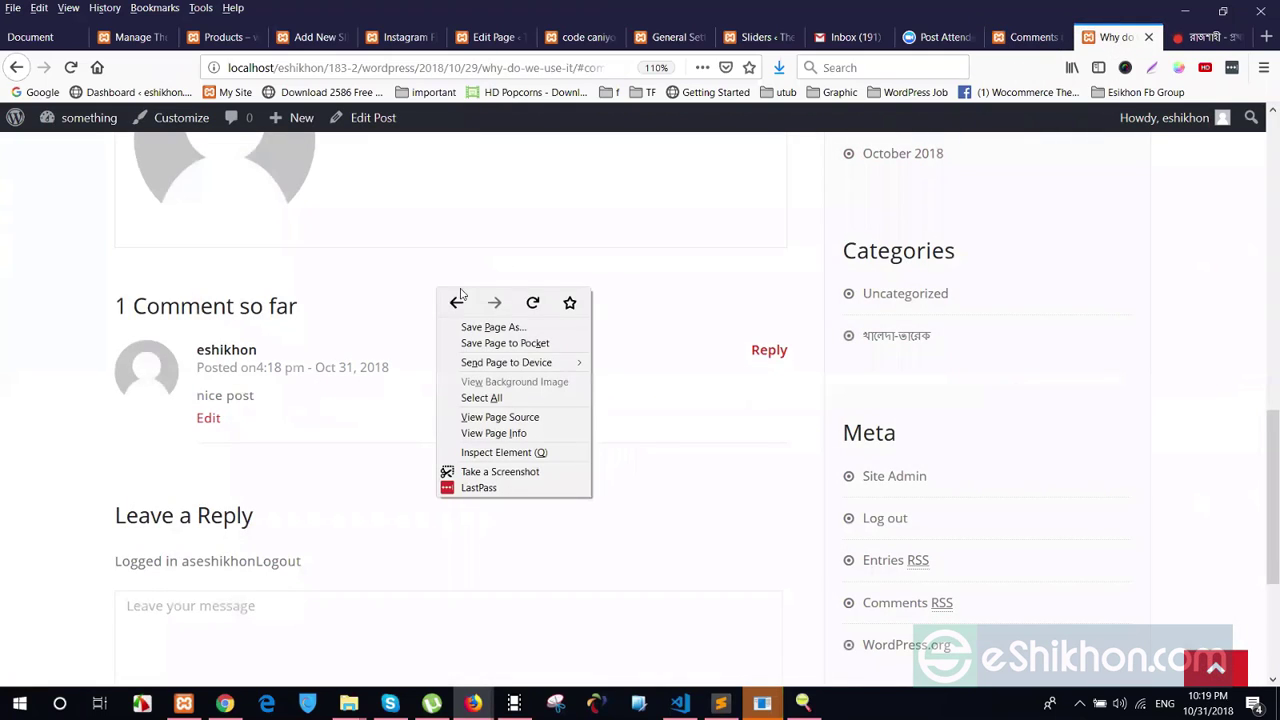
{"action": "left_click", "coordinate": [532, 302]}
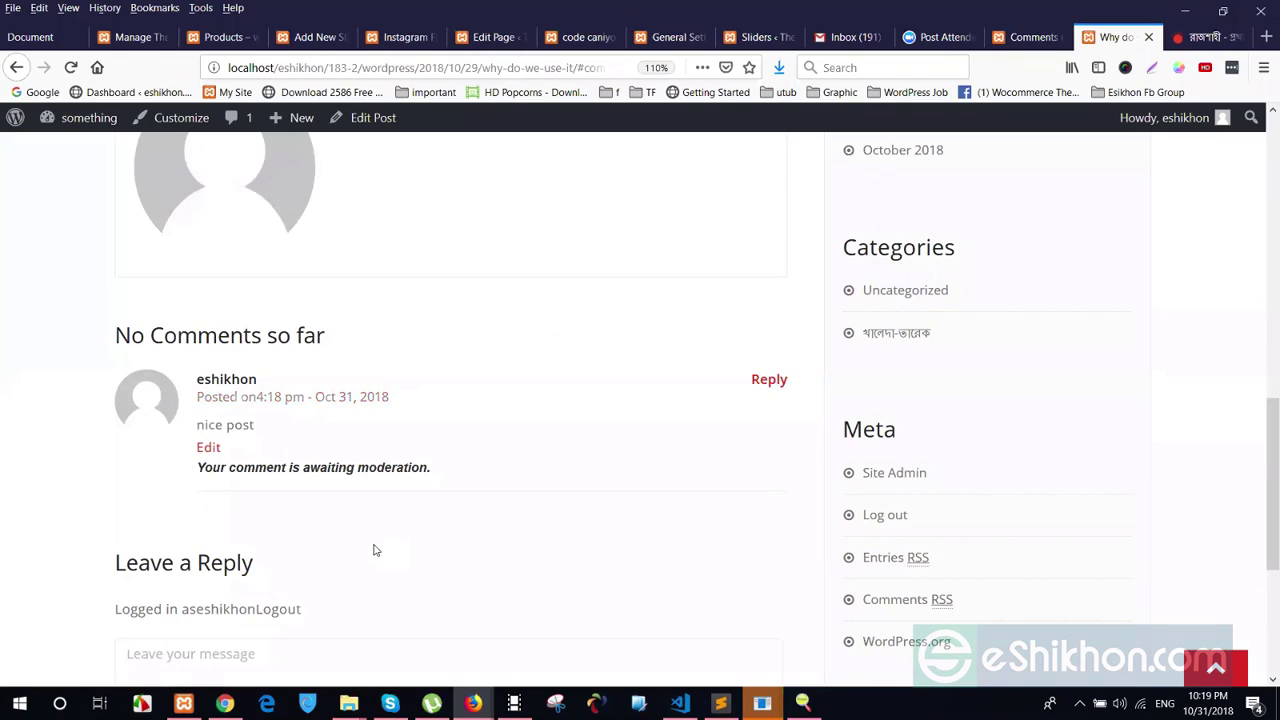
{"action": "left_click_drag", "start_coordinate": [197, 375], "coordinate": [266, 423]}
{"action": "left_click", "coordinate": [268, 426]}
{"action": "left_click_drag", "start_coordinate": [194, 374], "coordinate": [316, 460]}
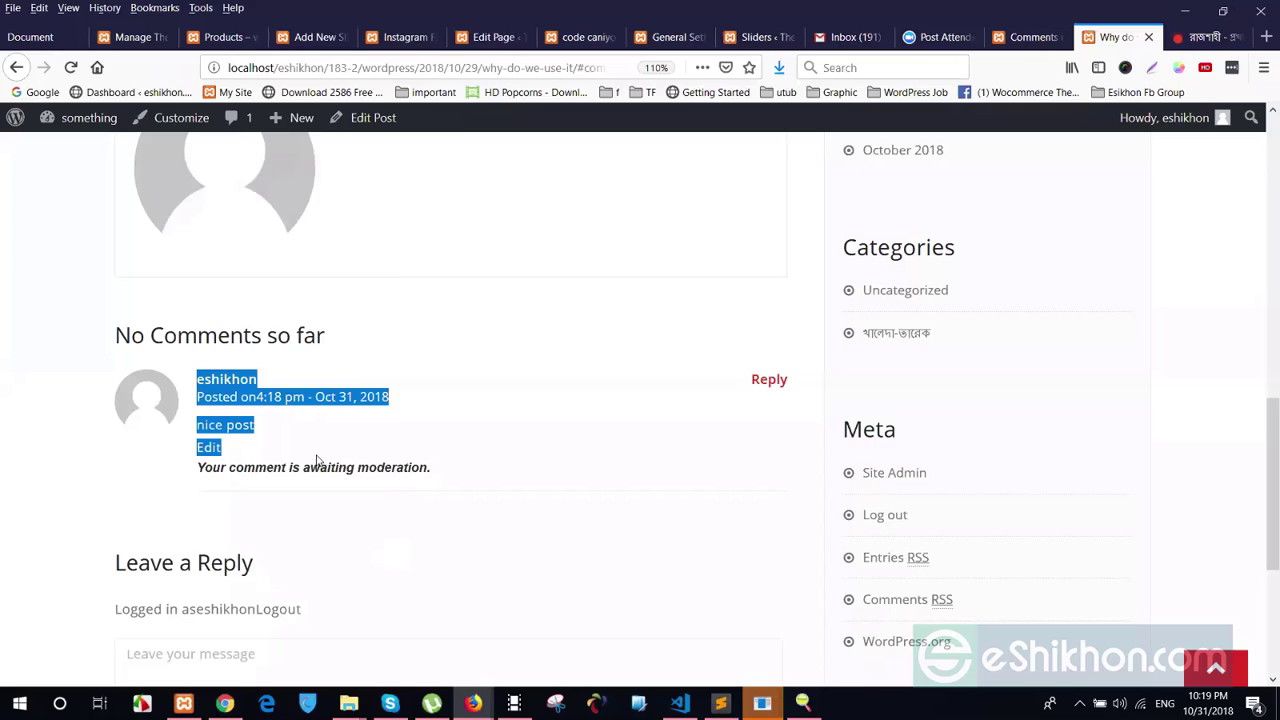
{"action": "left_click", "coordinate": [456, 393]}
Check the comment's 'awaiting moderation' notice on the post, then return to Comments
{"action": "left_click", "coordinate": [1030, 37]}
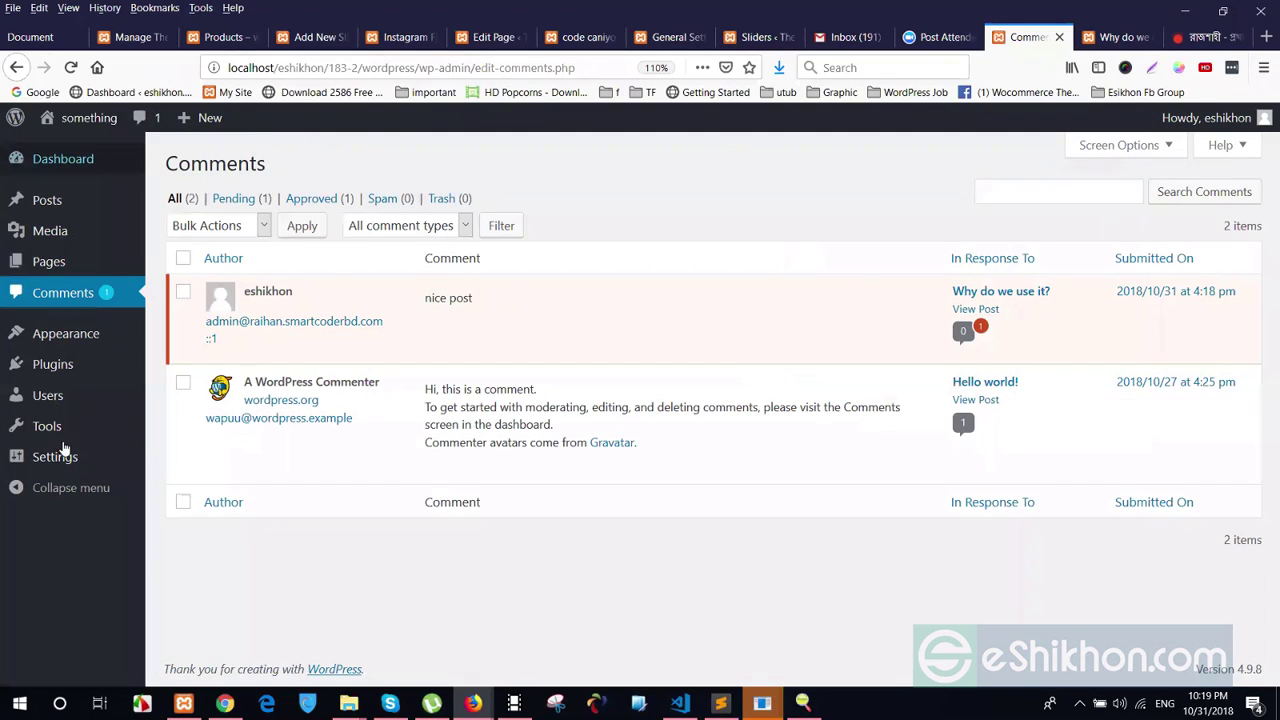
{"action": "left_click", "coordinate": [1115, 37]}
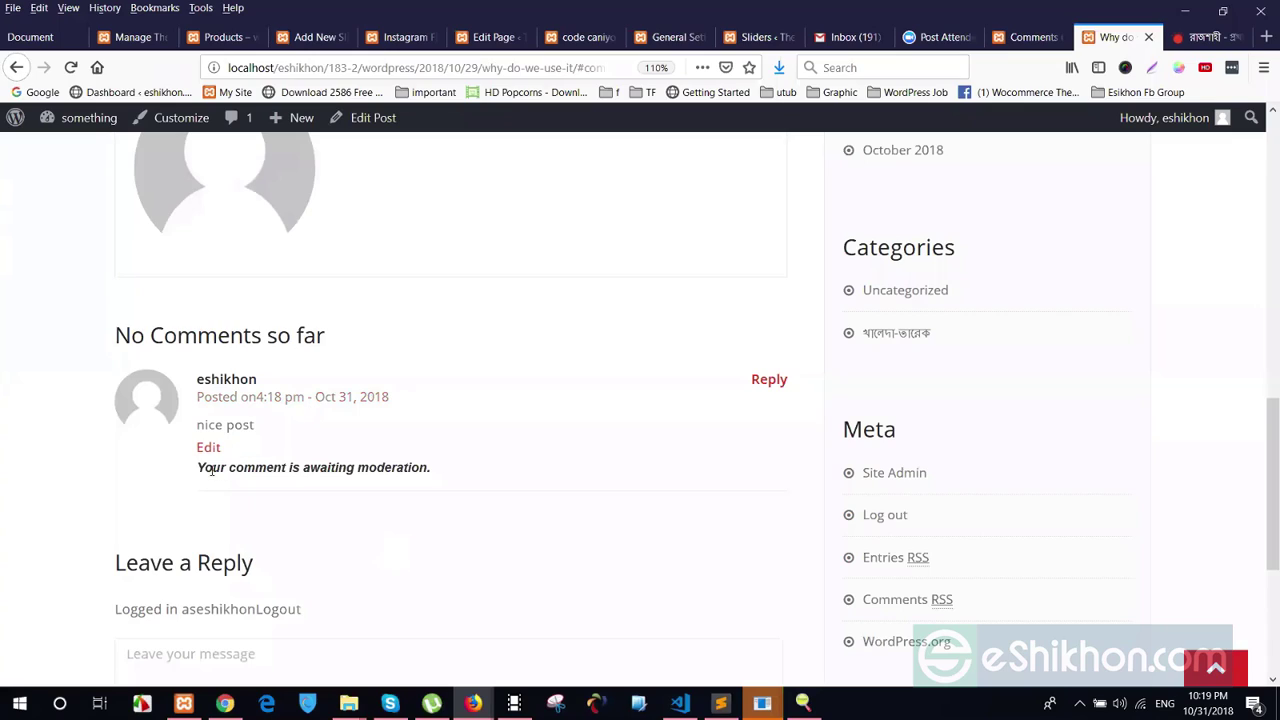
{"action": "left_click_drag", "start_coordinate": [197, 466], "coordinate": [200, 506]}
{"action": "left_click", "coordinate": [395, 482]}
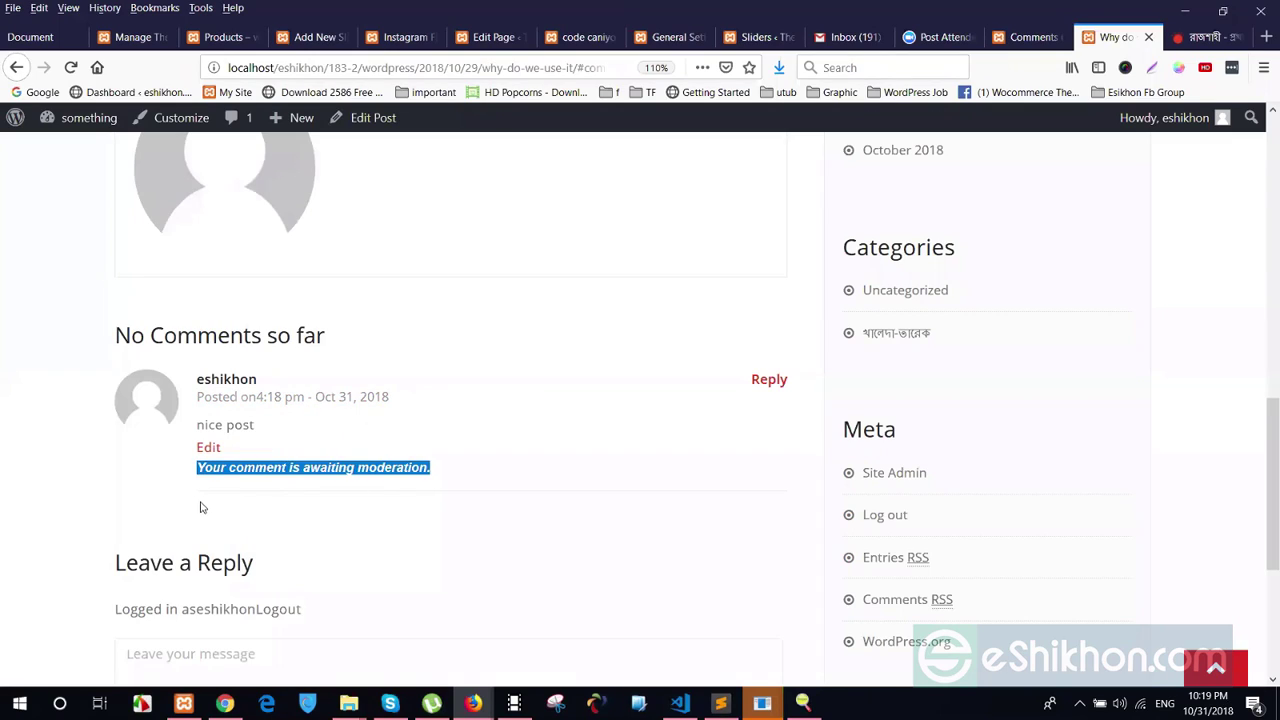
{"action": "left_click", "coordinate": [200, 507]}
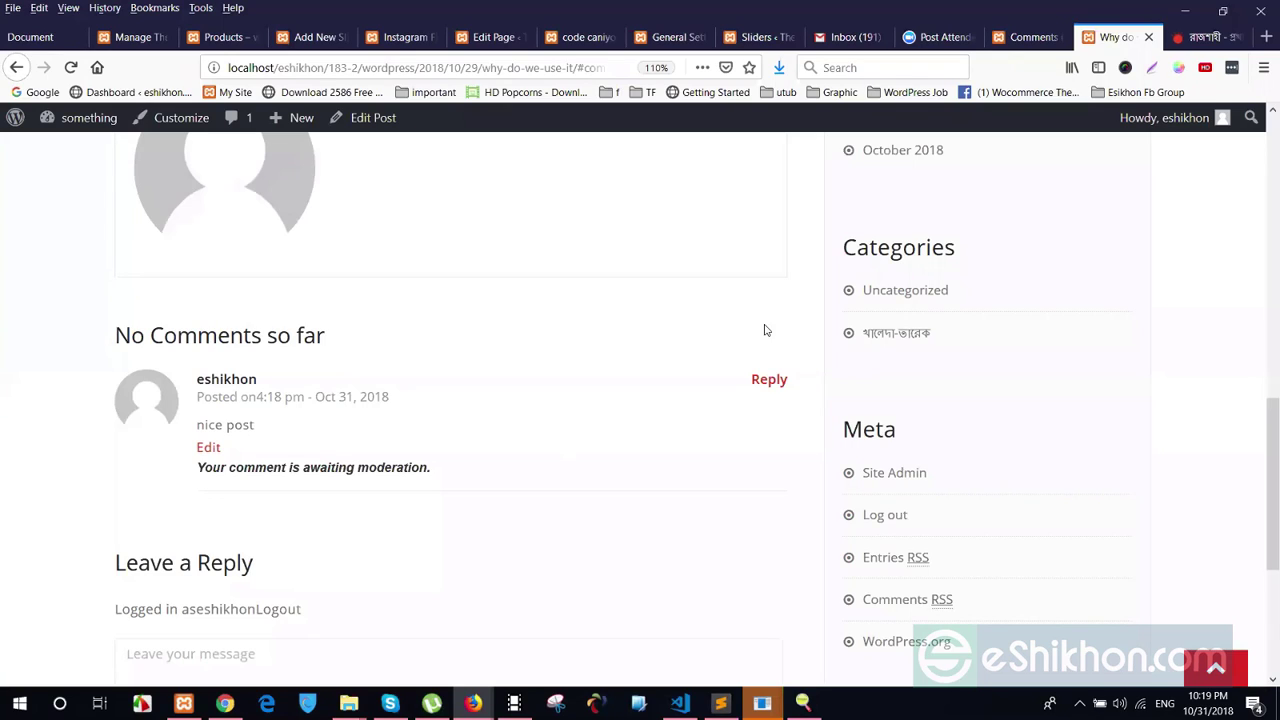
{"action": "left_click", "coordinate": [1030, 37]}
Approve the pending 'nice post' comment, then trash 'Hello world!', leaving three published posts
{"action": "mouse_move", "coordinate": [253, 312]}
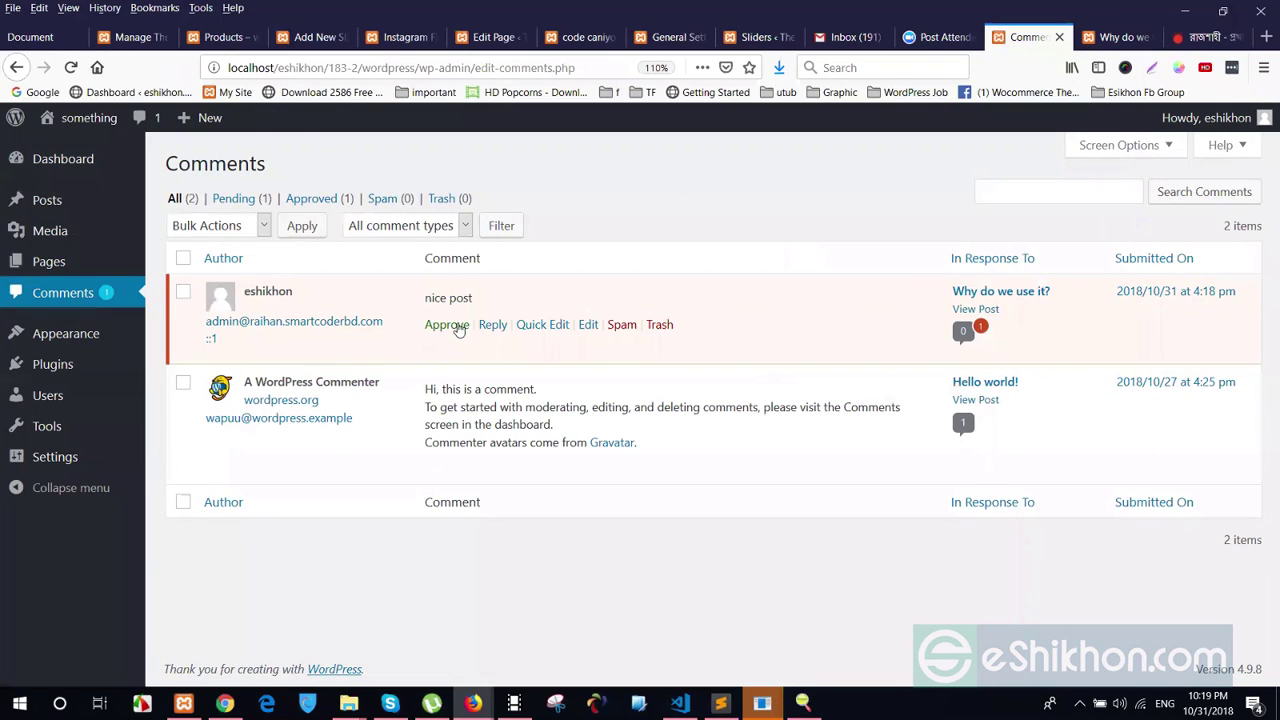
{"action": "left_click", "coordinate": [458, 330]}
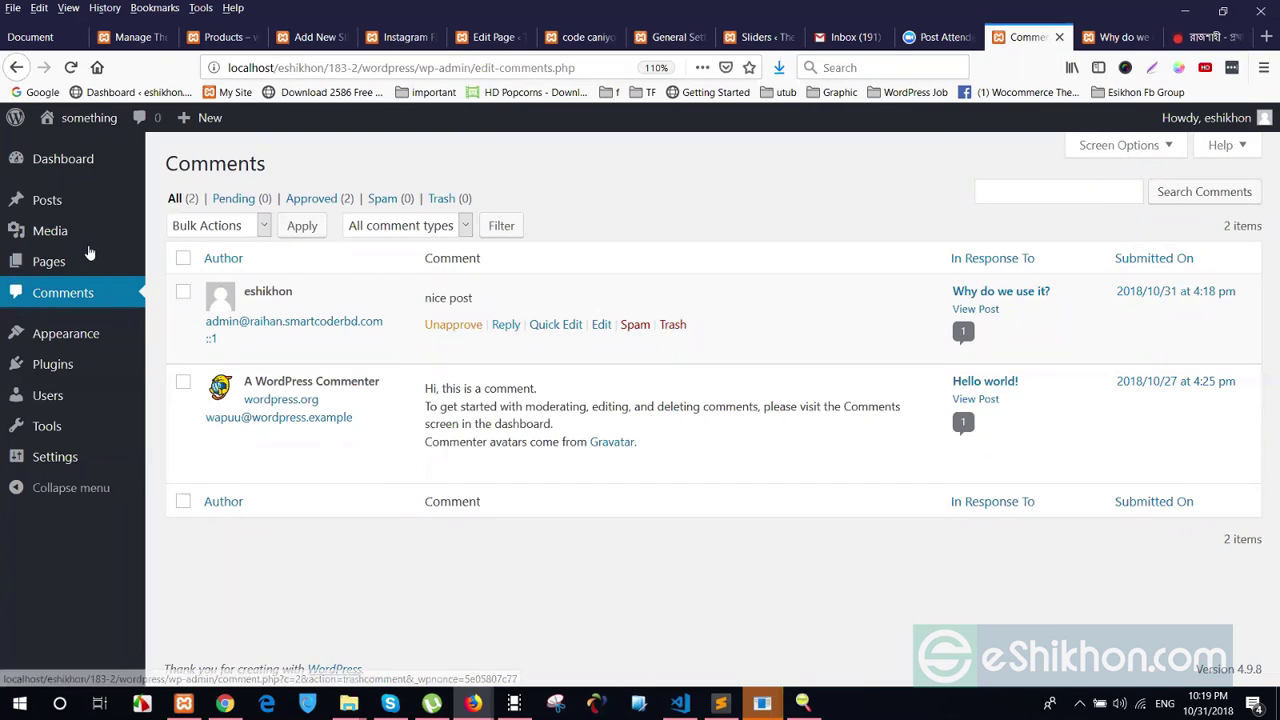
{"action": "left_click", "coordinate": [66, 202]}
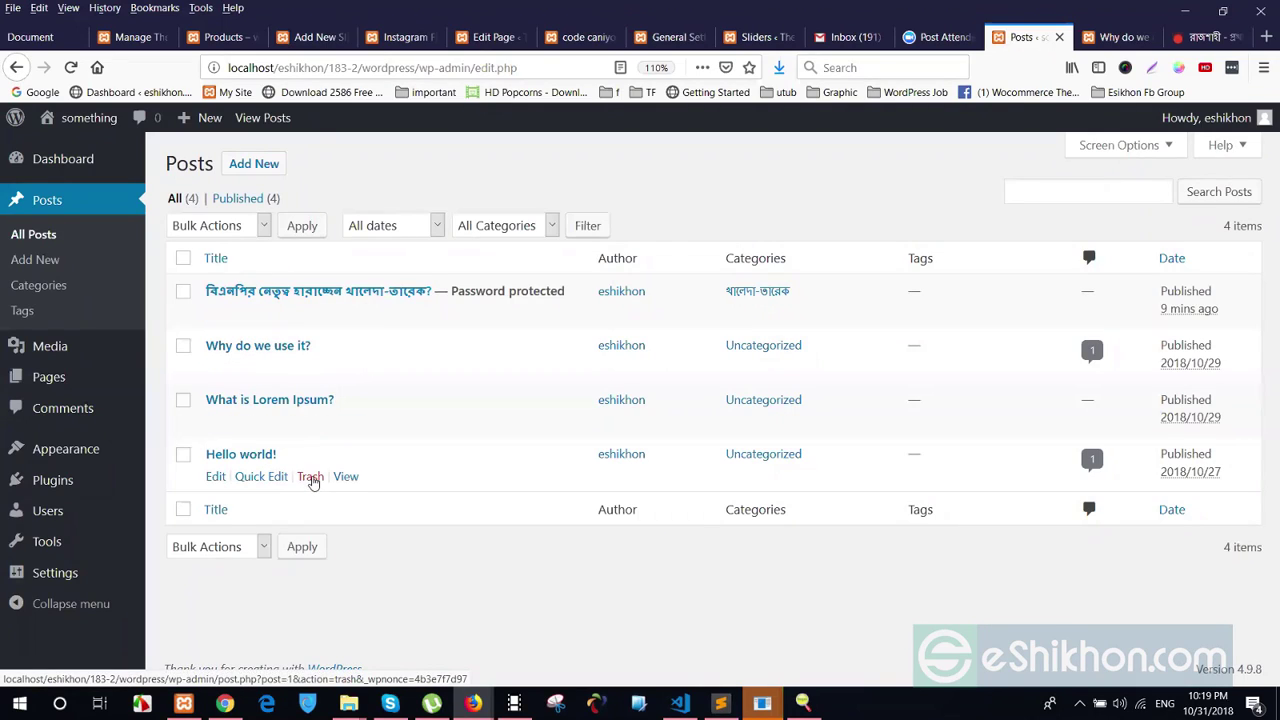
{"action": "left_click", "coordinate": [312, 480]}
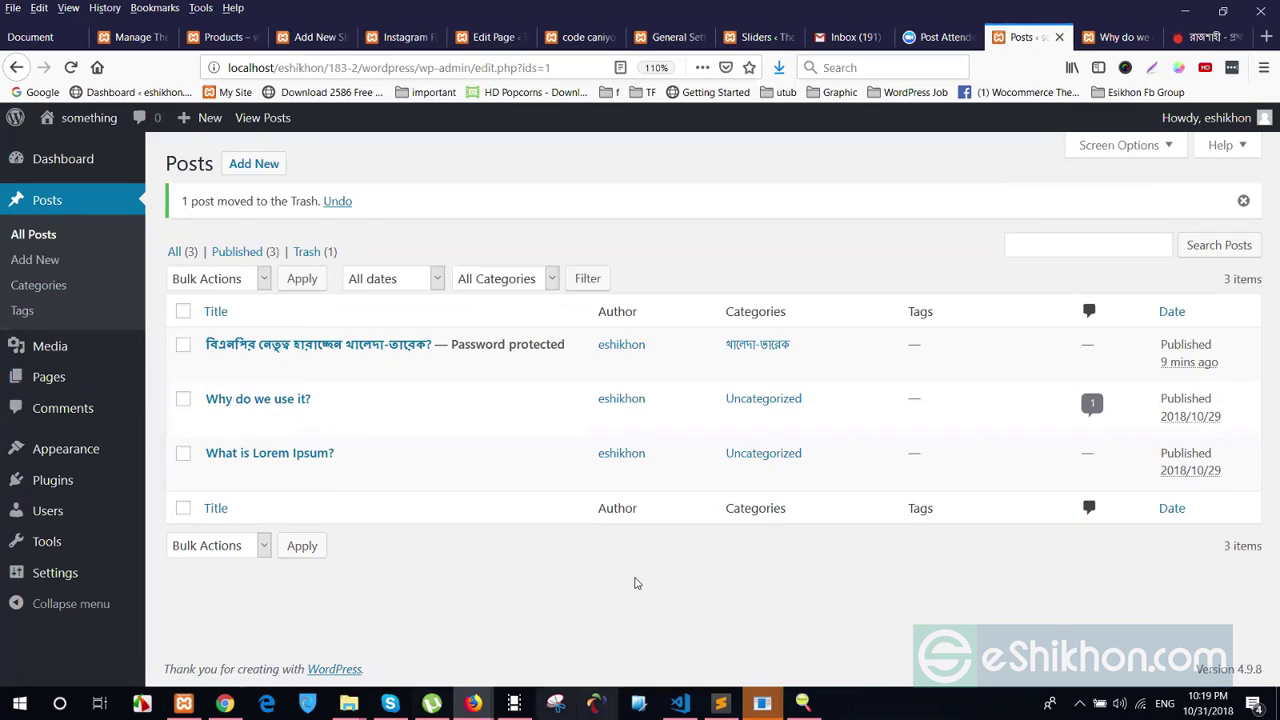
{"action": "mouse_move", "coordinate": [895, 607]}
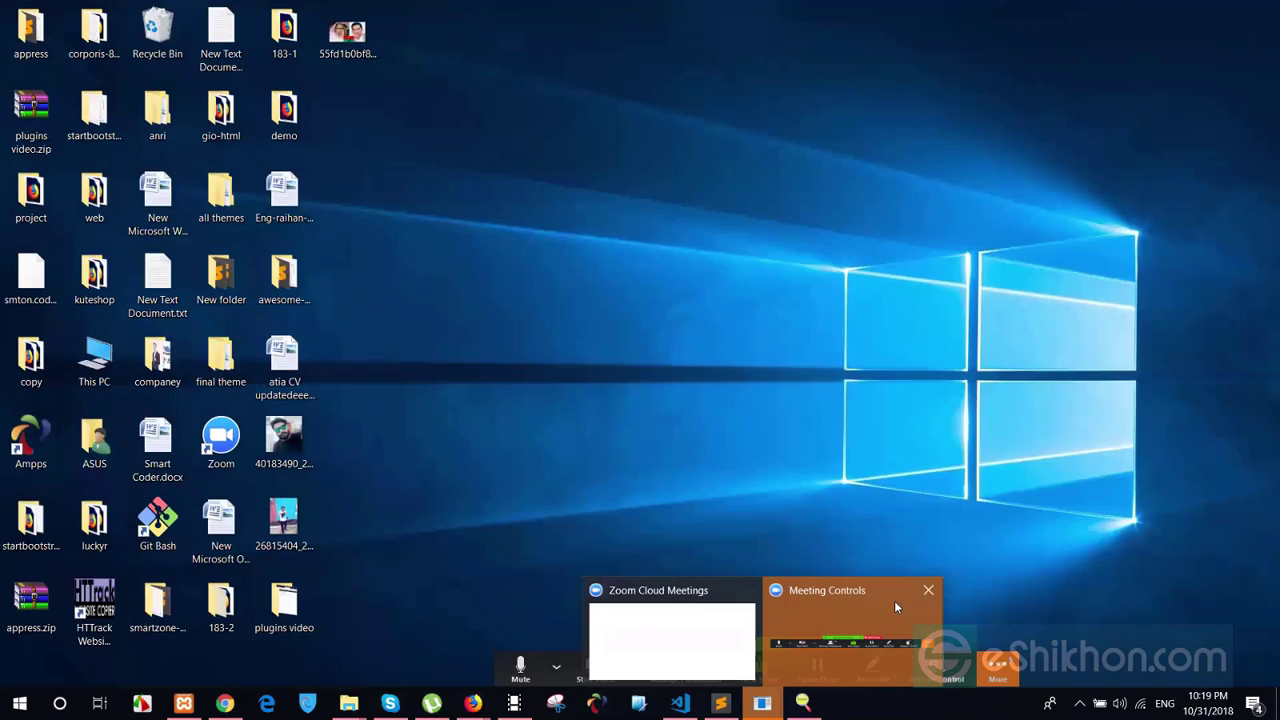
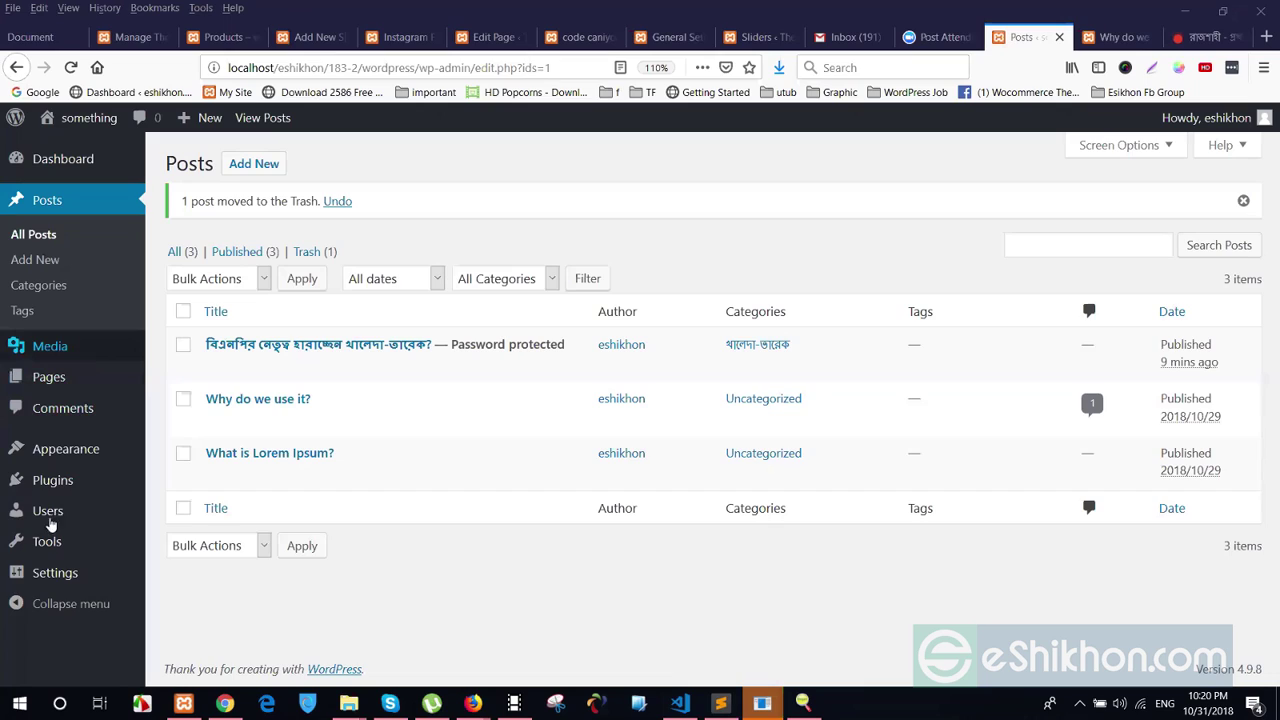
Open the Themes page, where Appointment Red is the active theme
{"action": "mouse_move", "coordinate": [89, 426]}
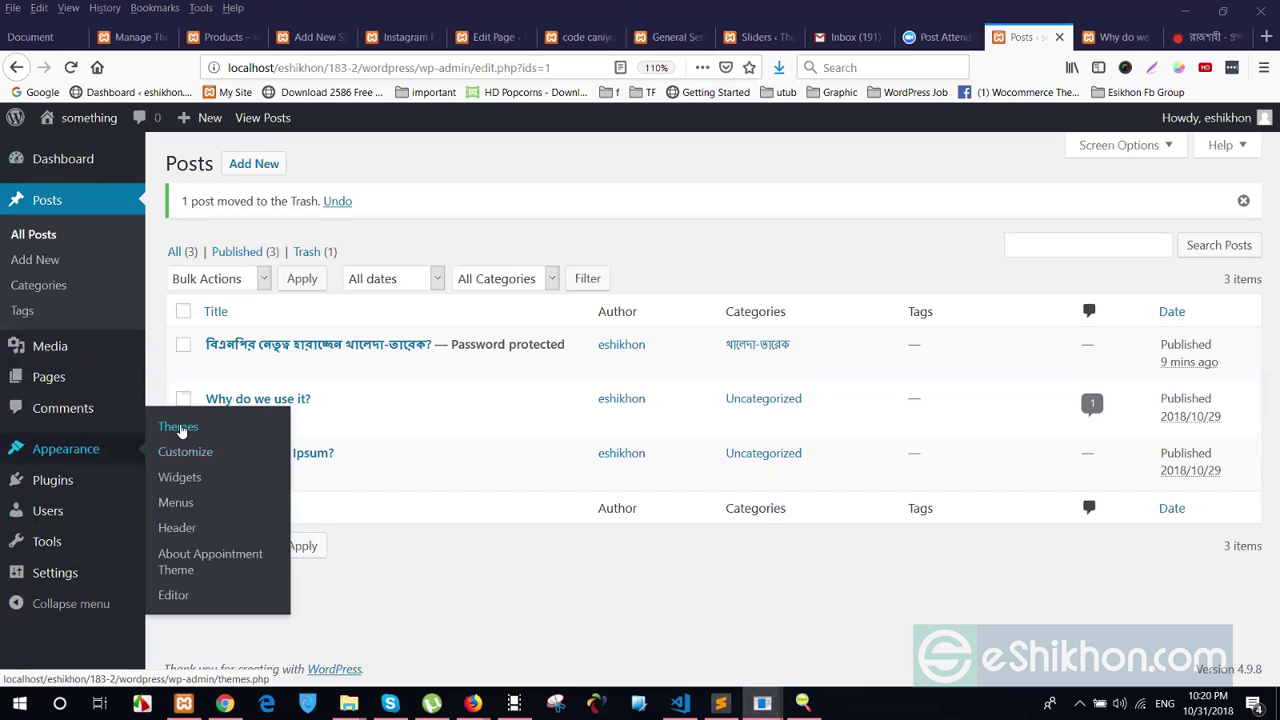
{"action": "left_click", "coordinate": [180, 430]}
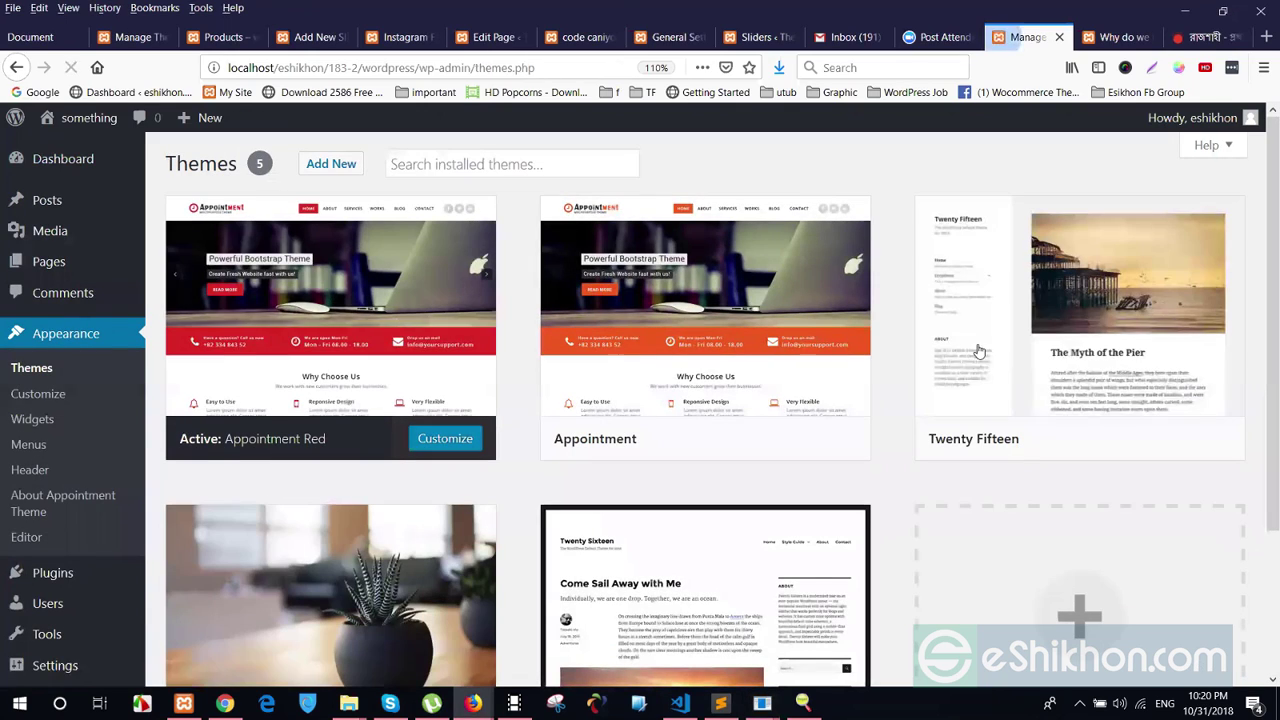
{"action": "scroll", "coordinate": [38, 388], "scroll_direction": "down", "scroll_amount": 1}
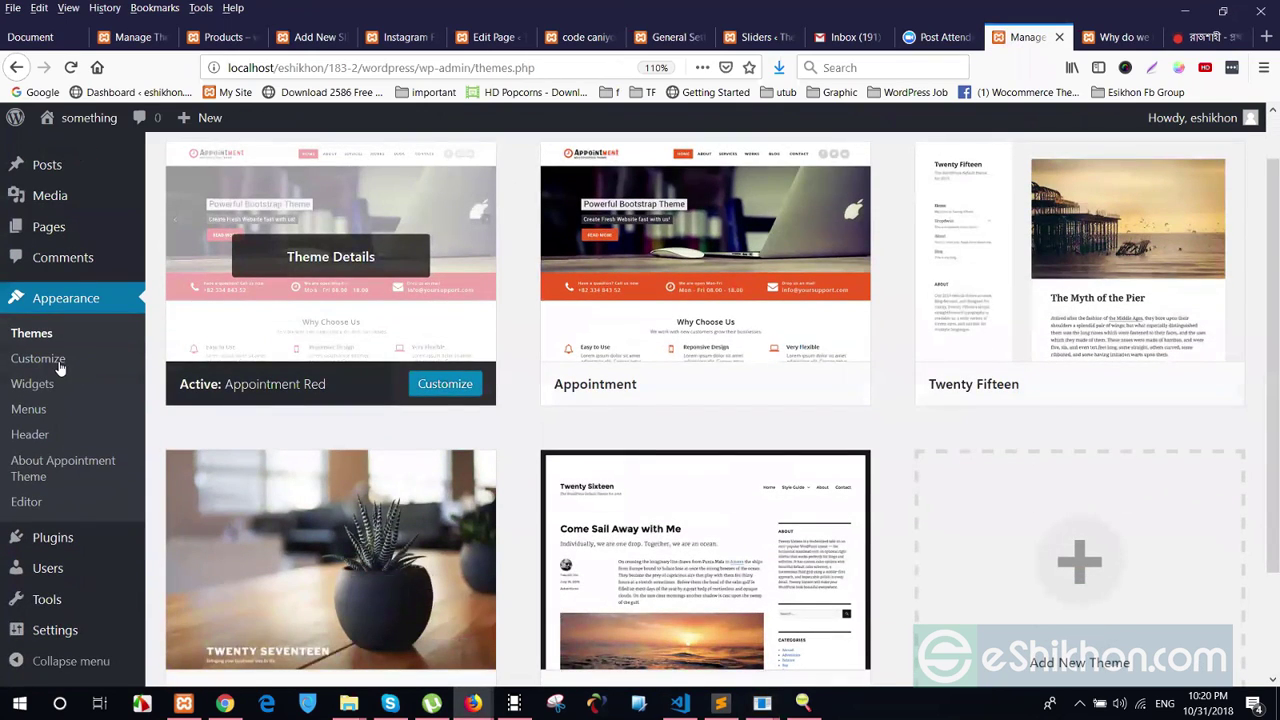
{"action": "scroll", "coordinate": [57, 366], "scroll_direction": "down", "scroll_amount": 2}
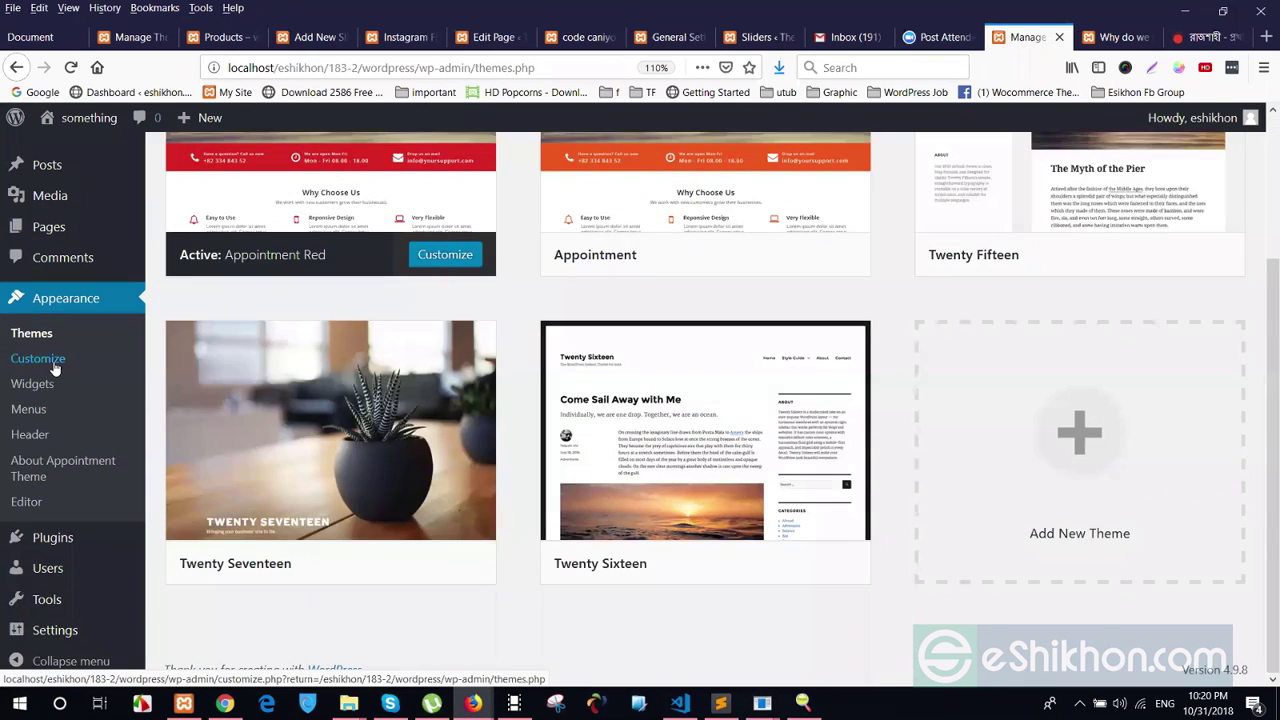
Review the live site's homepage in the other tab, then start customizing the active theme
{"action": "left_click", "coordinate": [1095, 40]}
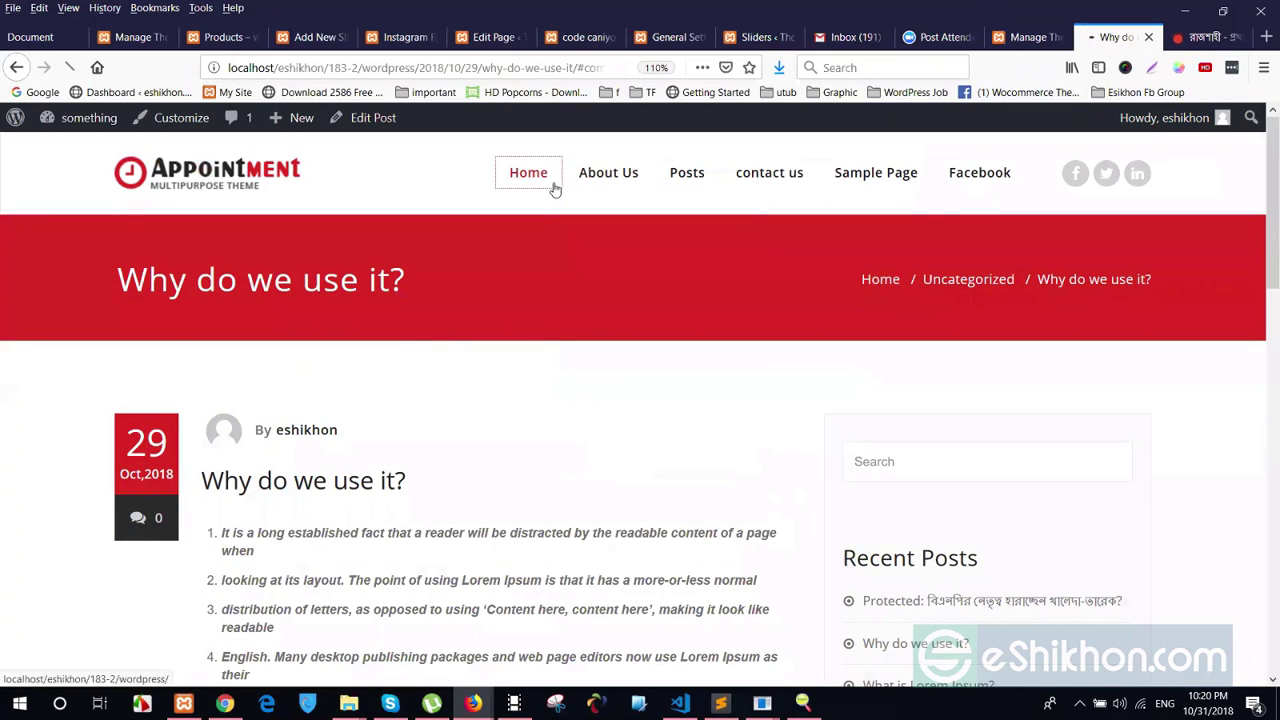
{"action": "left_click", "coordinate": [524, 180]}
{"action": "scroll", "coordinate": [594, 375], "scroll_direction": "down", "scroll_amount": 6}
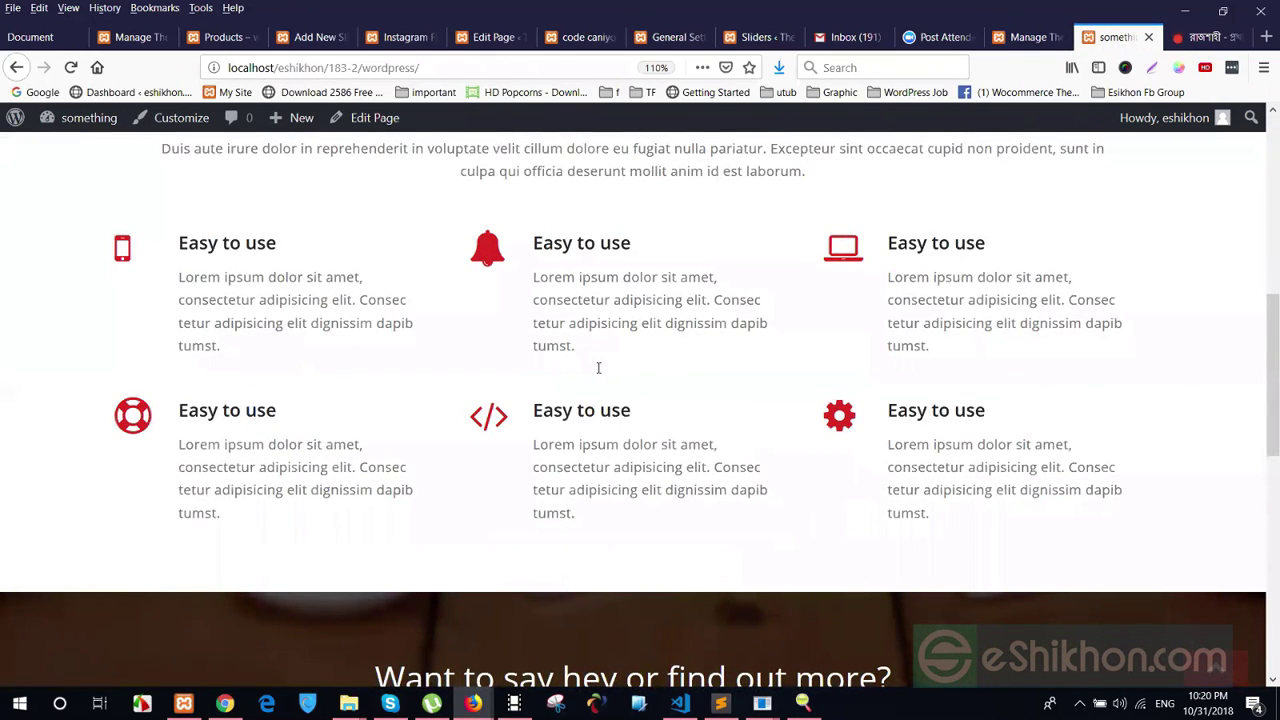
{"action": "scroll", "coordinate": [777, 263], "scroll_direction": "down", "scroll_amount": 7}
{"action": "scroll", "coordinate": [486, 271], "scroll_direction": "up", "scroll_amount": 6}
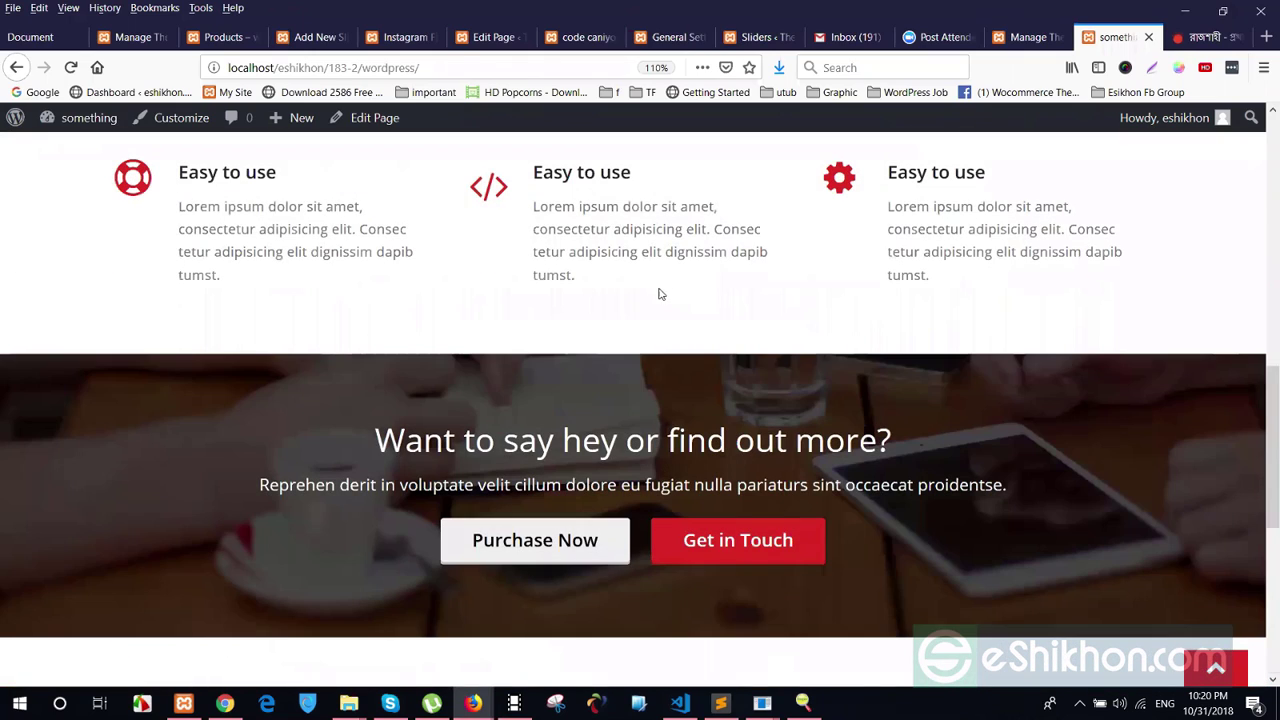
{"action": "scroll", "coordinate": [377, 294], "scroll_direction": "up", "scroll_amount": 6}
{"action": "key", "text": "ctrl+shift+Tab"}
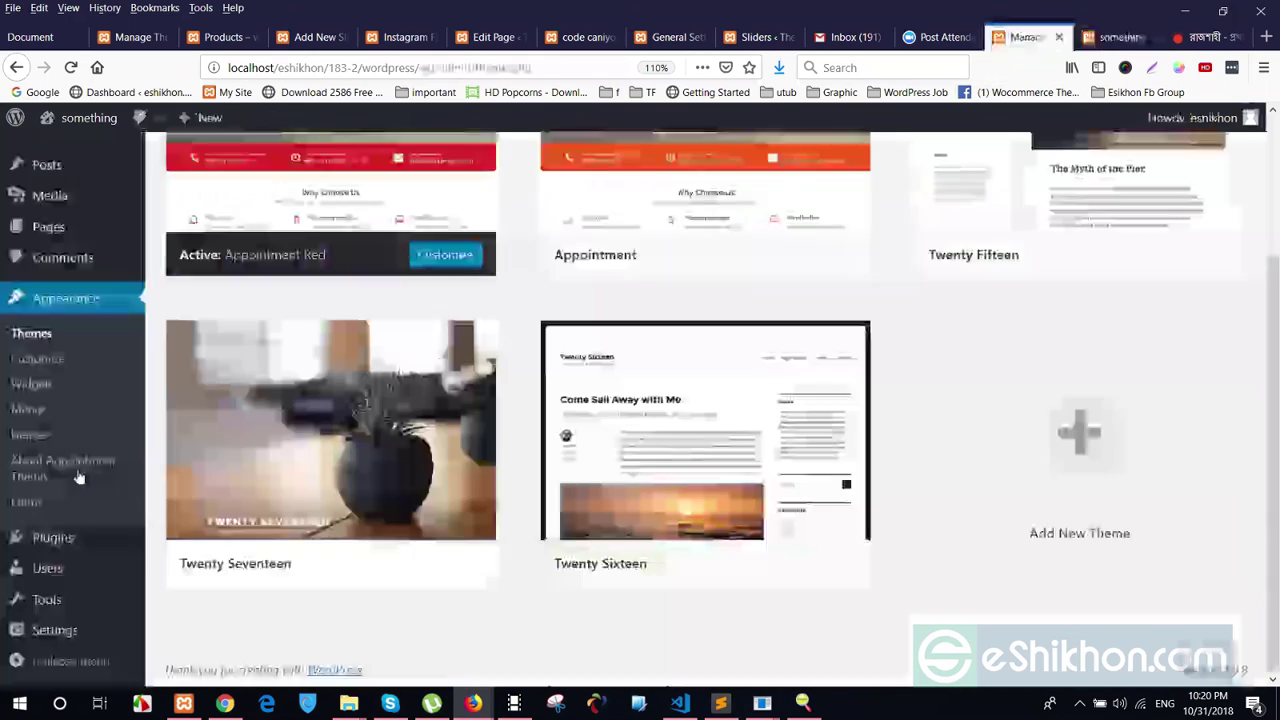
{"action": "left_click", "coordinate": [47, 366]}
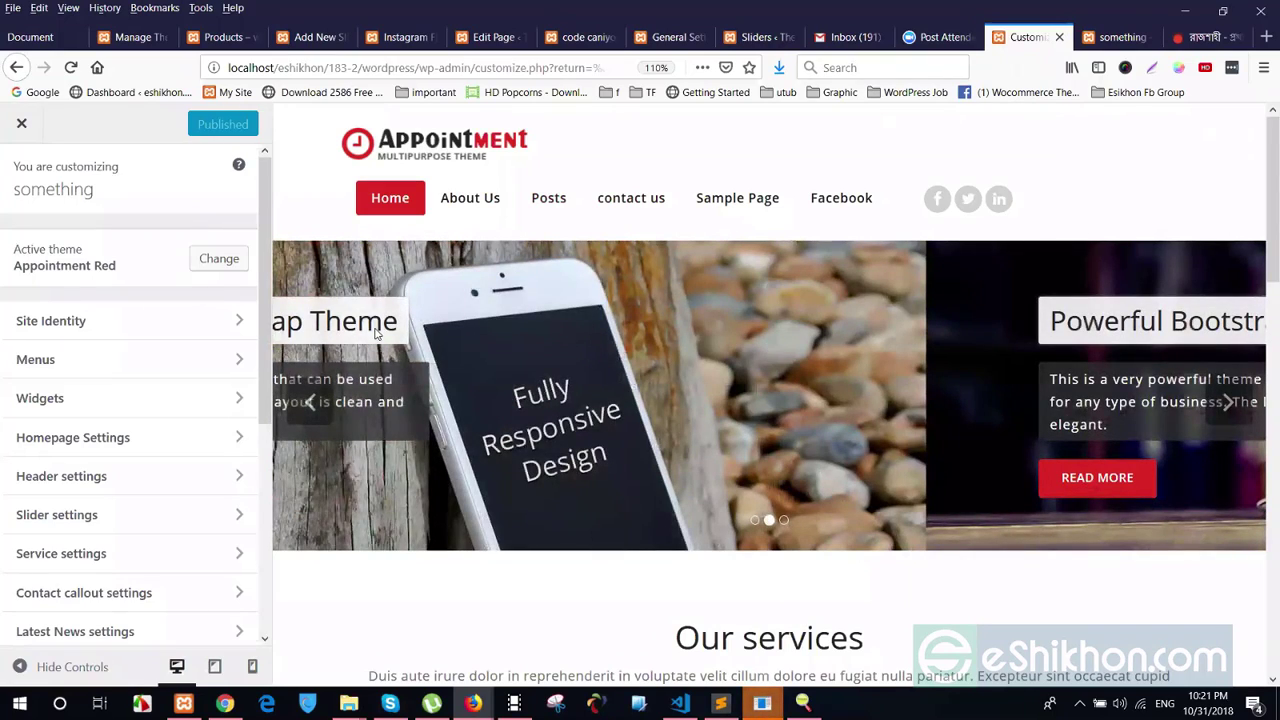
Scroll the Customizer preview to check the homepage slider and 'Our services' section
{"action": "scroll", "coordinate": [376, 334], "scroll_direction": "down", "scroll_amount": 3}
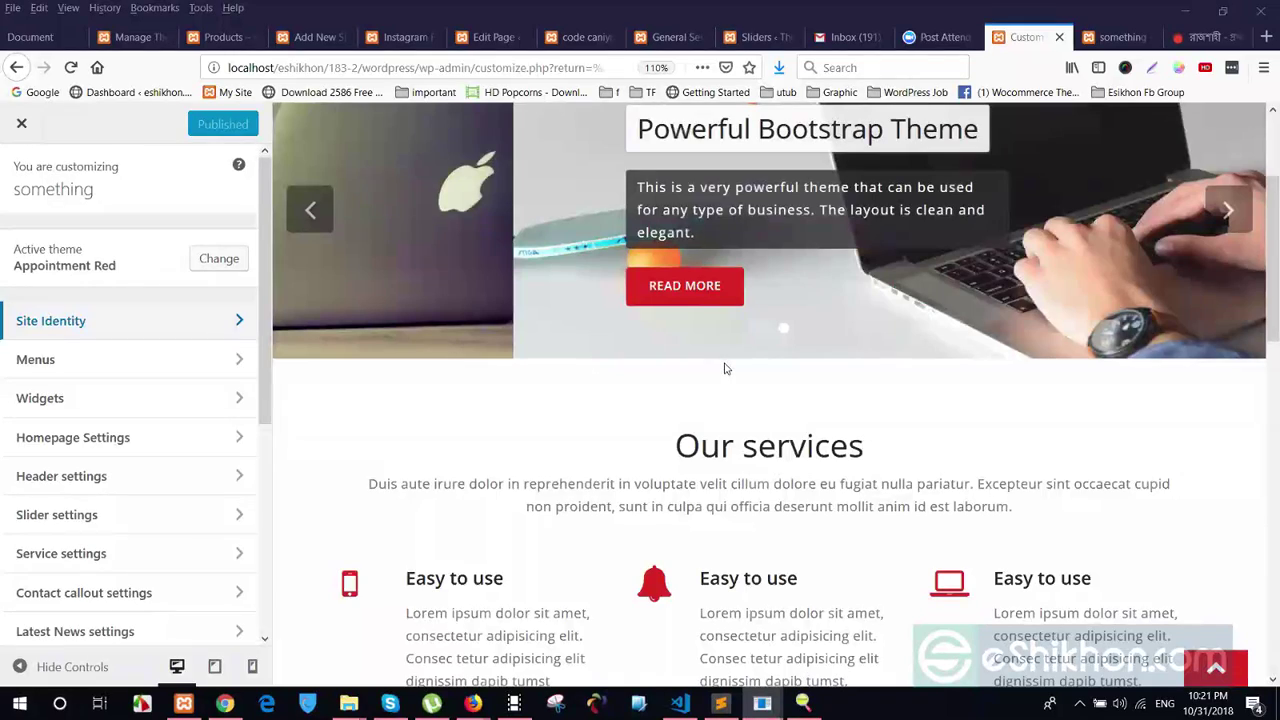
{"action": "scroll", "coordinate": [723, 366], "scroll_direction": "up", "scroll_amount": 3}
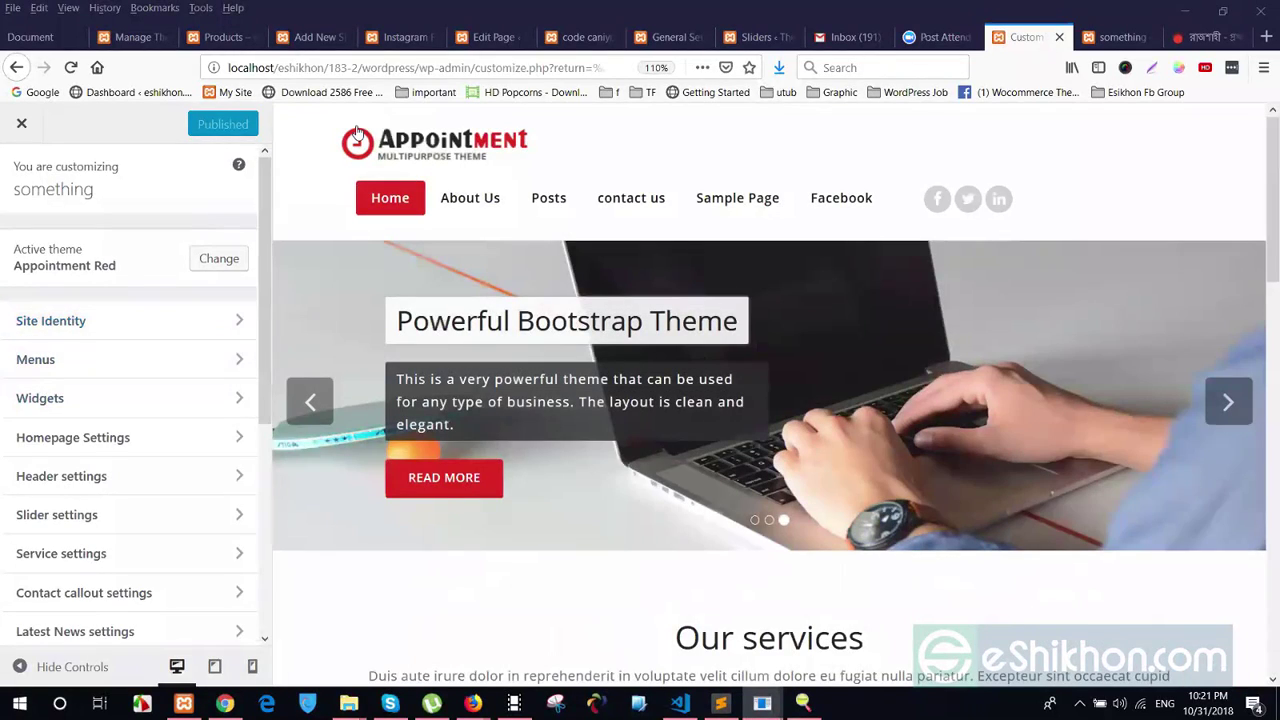
Open Site Identity with title 'something' and glance at the live site tab
{"action": "left_click", "coordinate": [57, 320]}
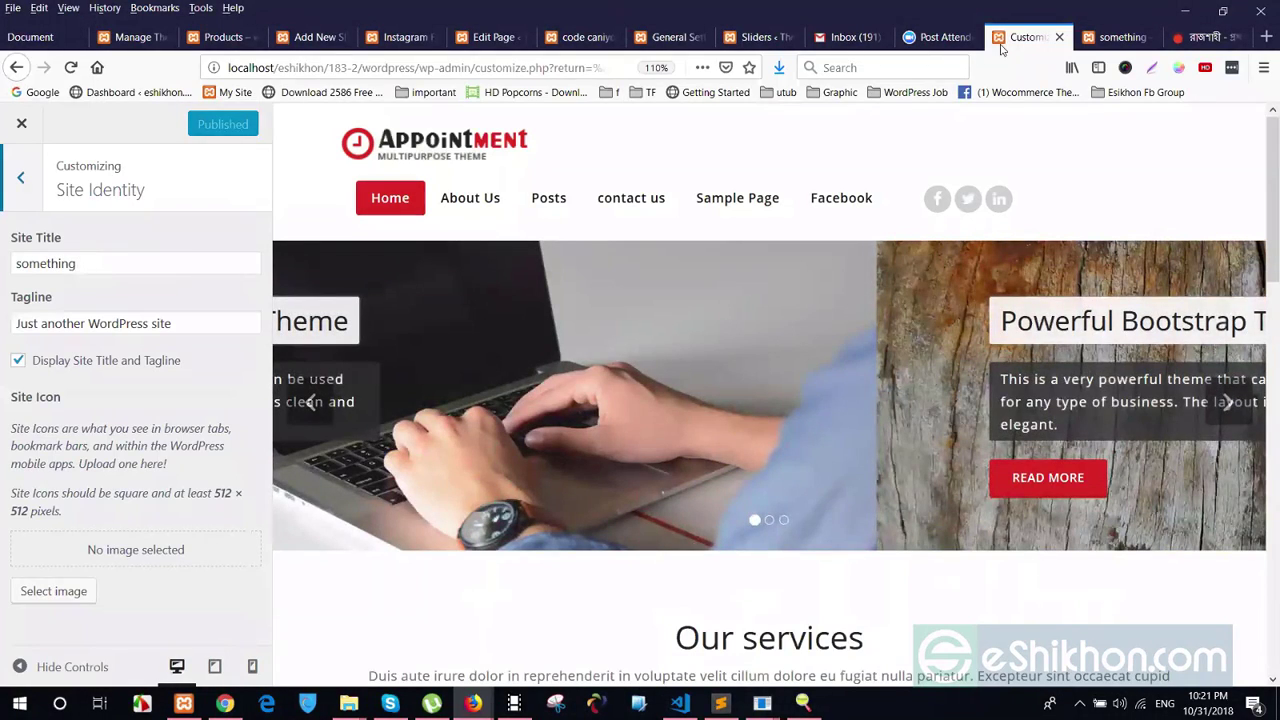
{"action": "key", "text": "Tab"}
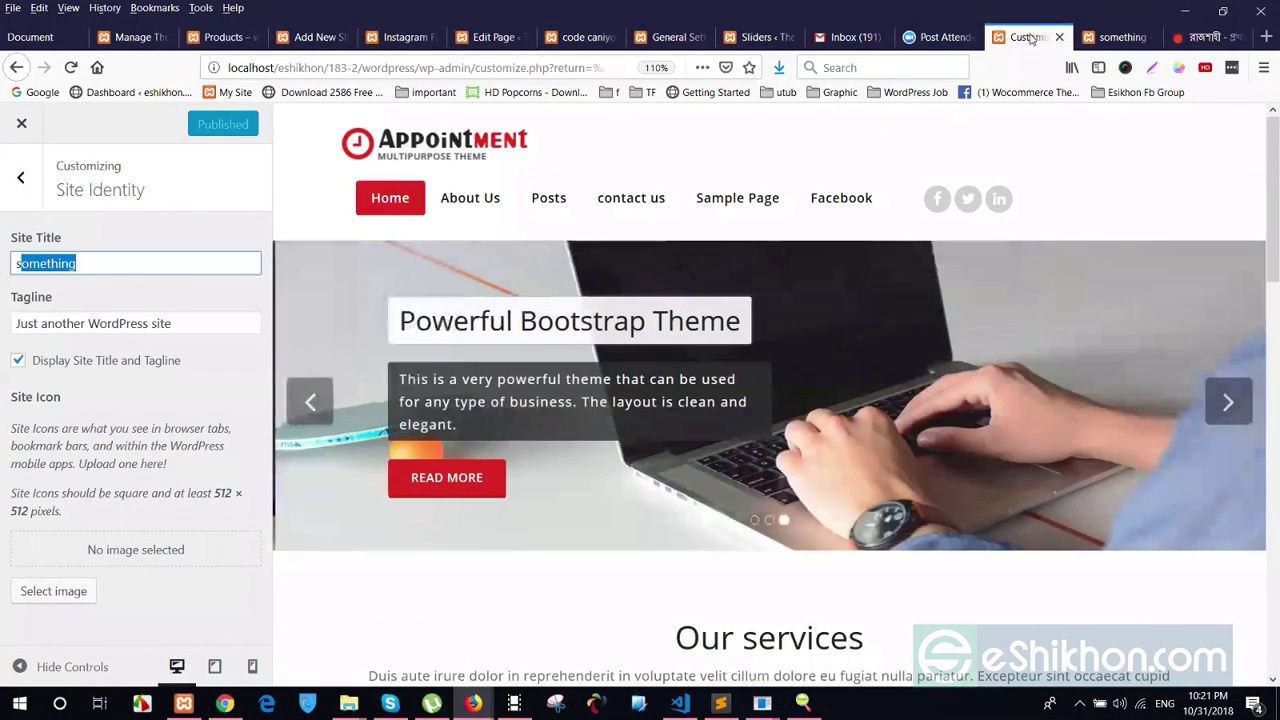
{"action": "left_click", "coordinate": [1118, 38]}
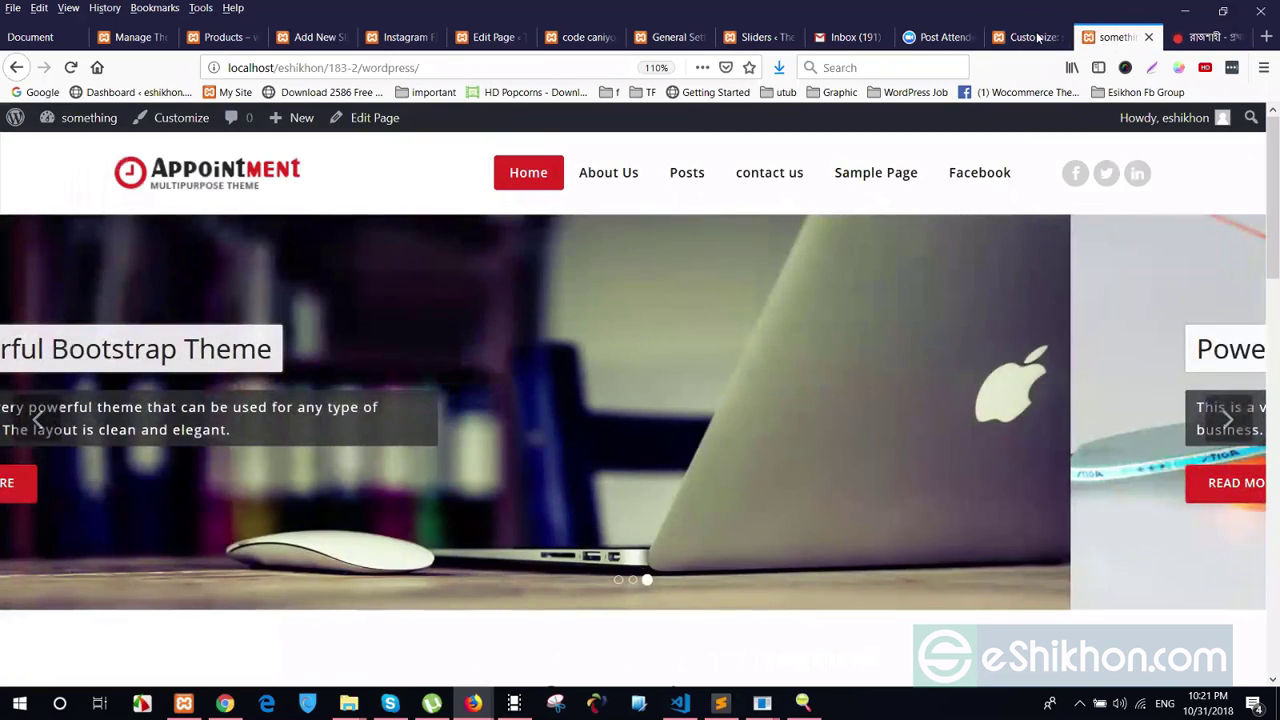
{"action": "key", "text": "ctrl+shift+Tab"}
Select the site title and 'Just another WordPress site' tagline, comparing against the other tabs
{"action": "left_click_drag", "start_coordinate": [7, 273], "coordinate": [9, 273]}
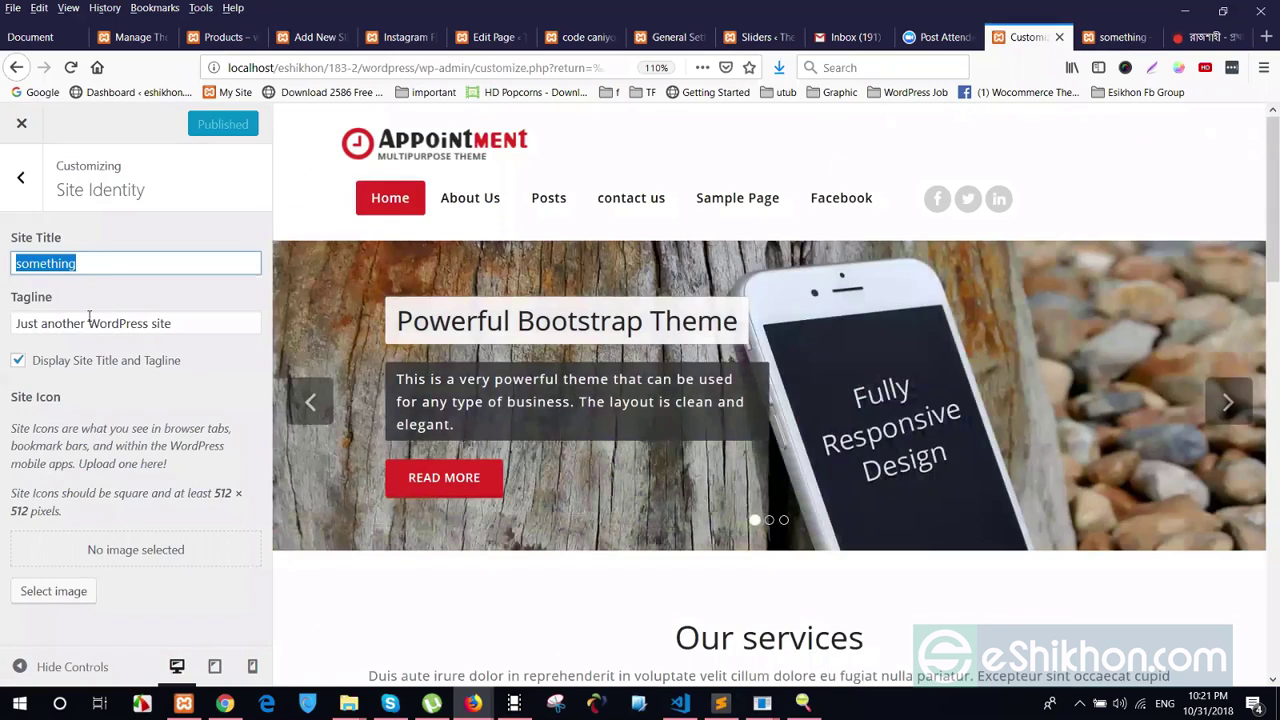
{"action": "triple_click", "coordinate": [39, 318]}
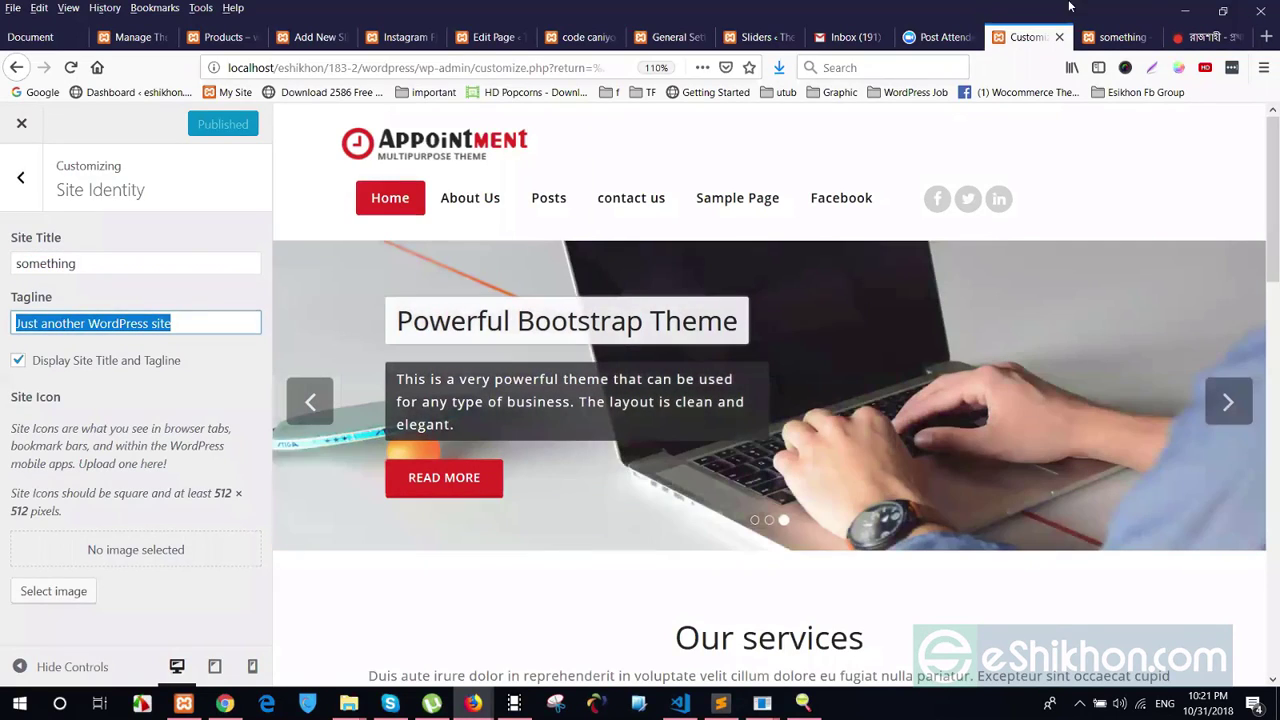
{"action": "left_click", "coordinate": [1120, 37]}
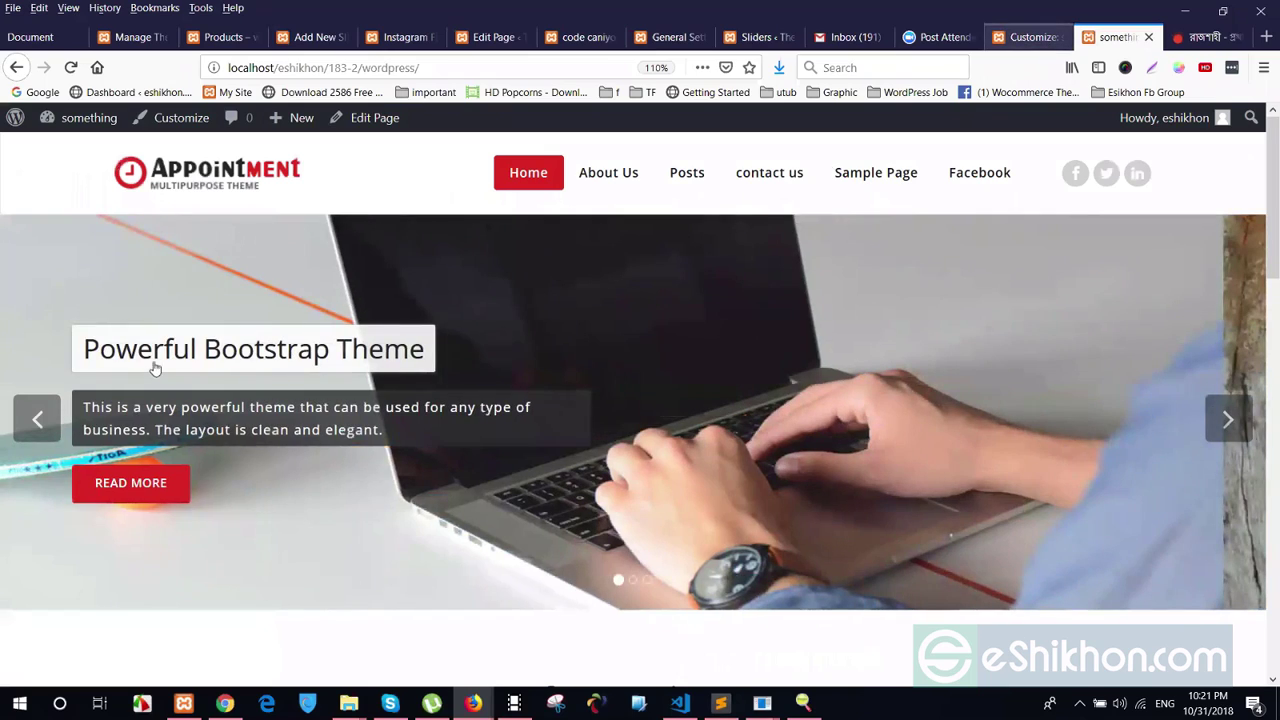
{"action": "key", "text": "ctrl+shift+Tab"}
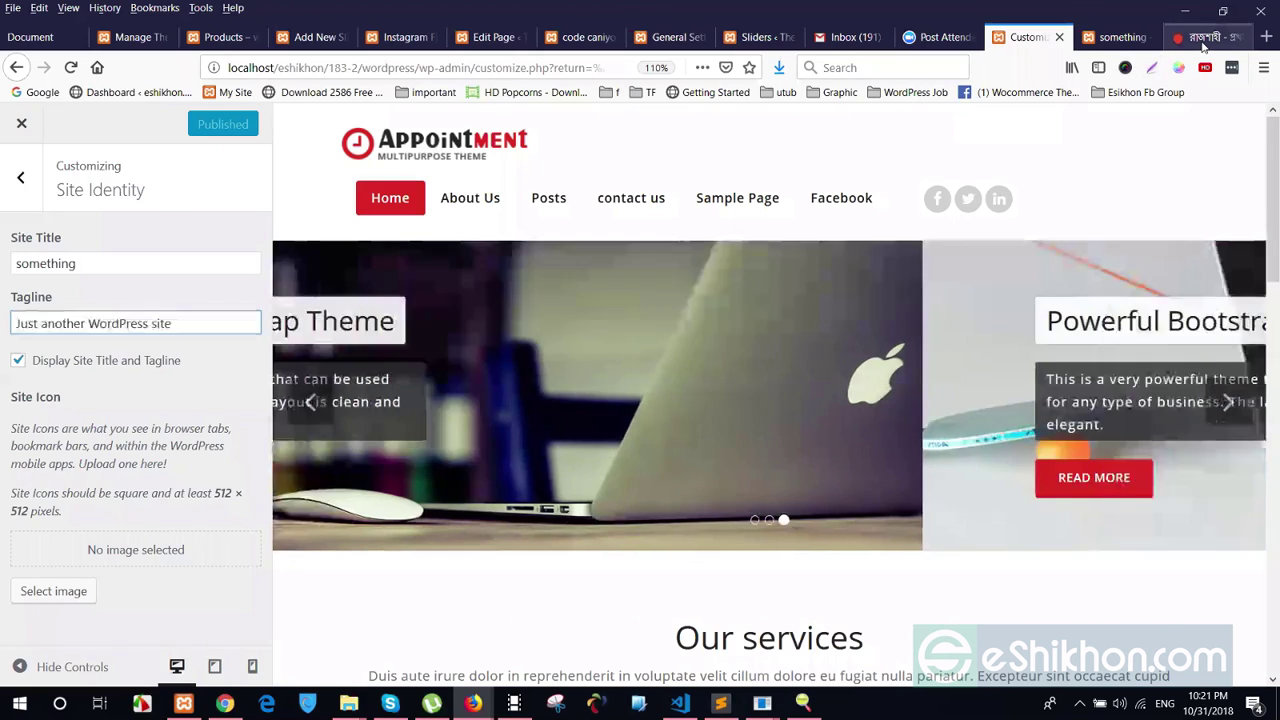
{"action": "left_click", "coordinate": [1178, 45]}
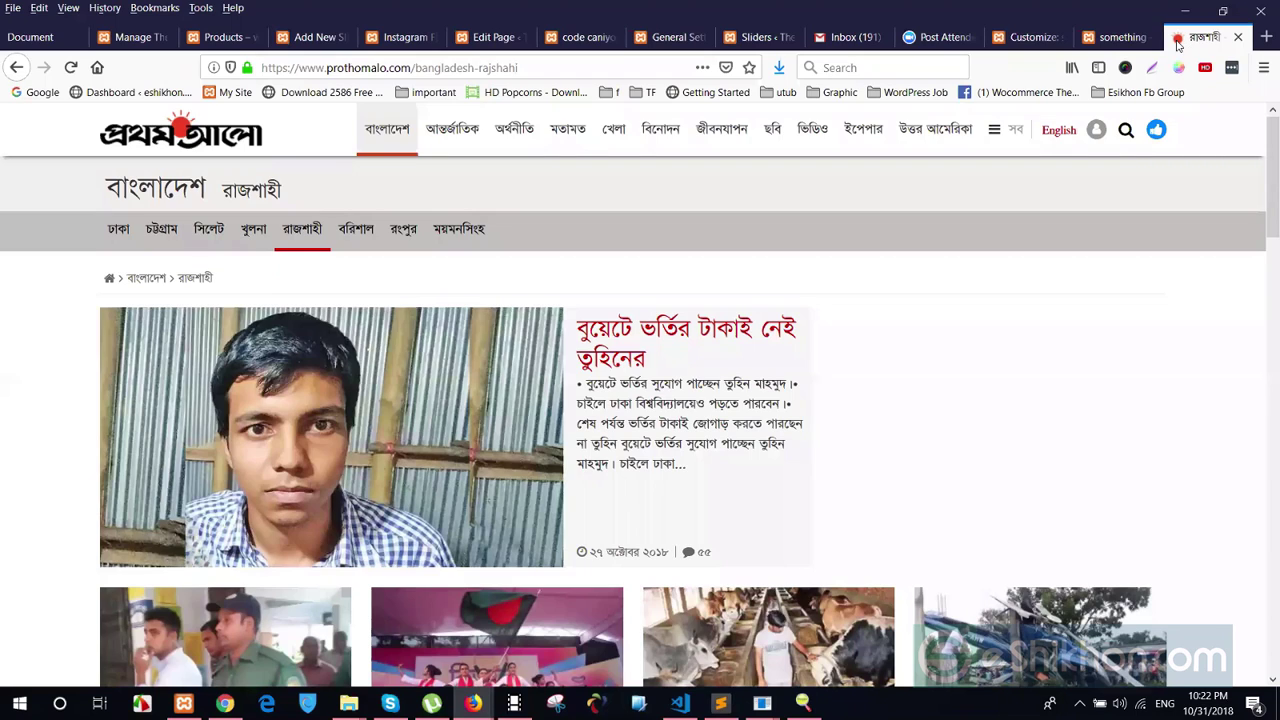
{"action": "left_click", "coordinate": [1102, 38]}
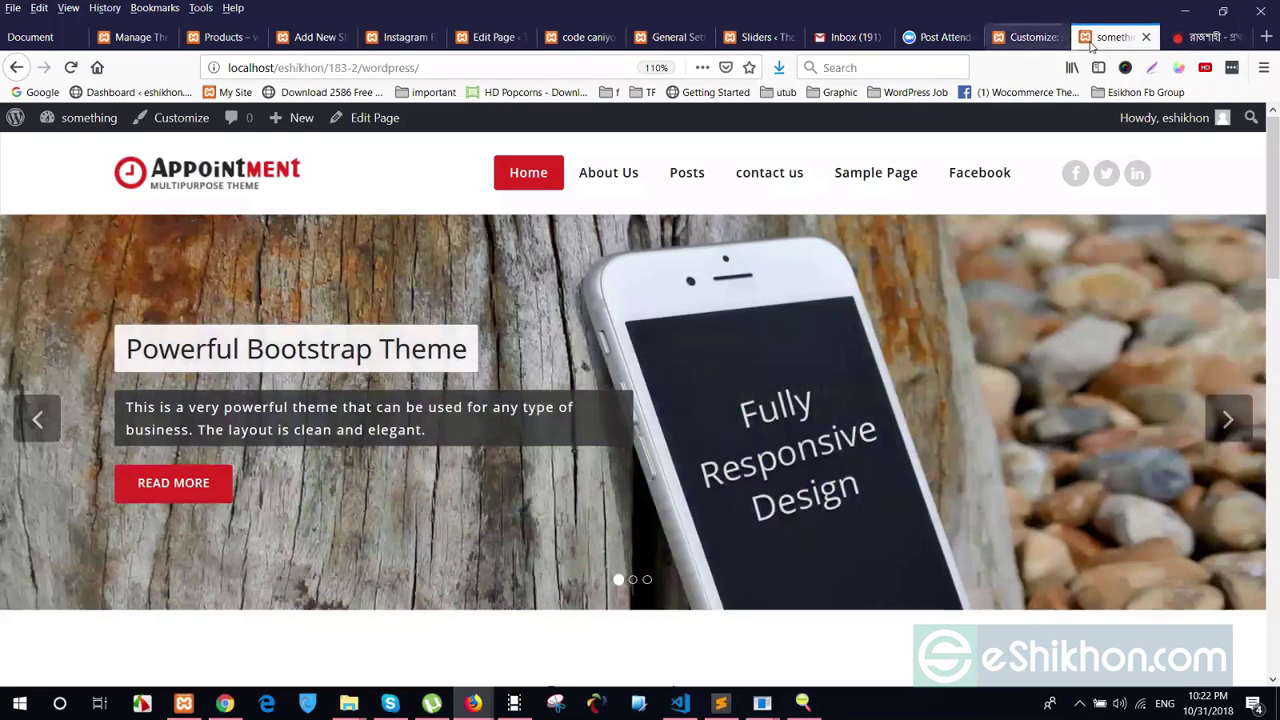
{"action": "left_click", "coordinate": [1033, 37]}
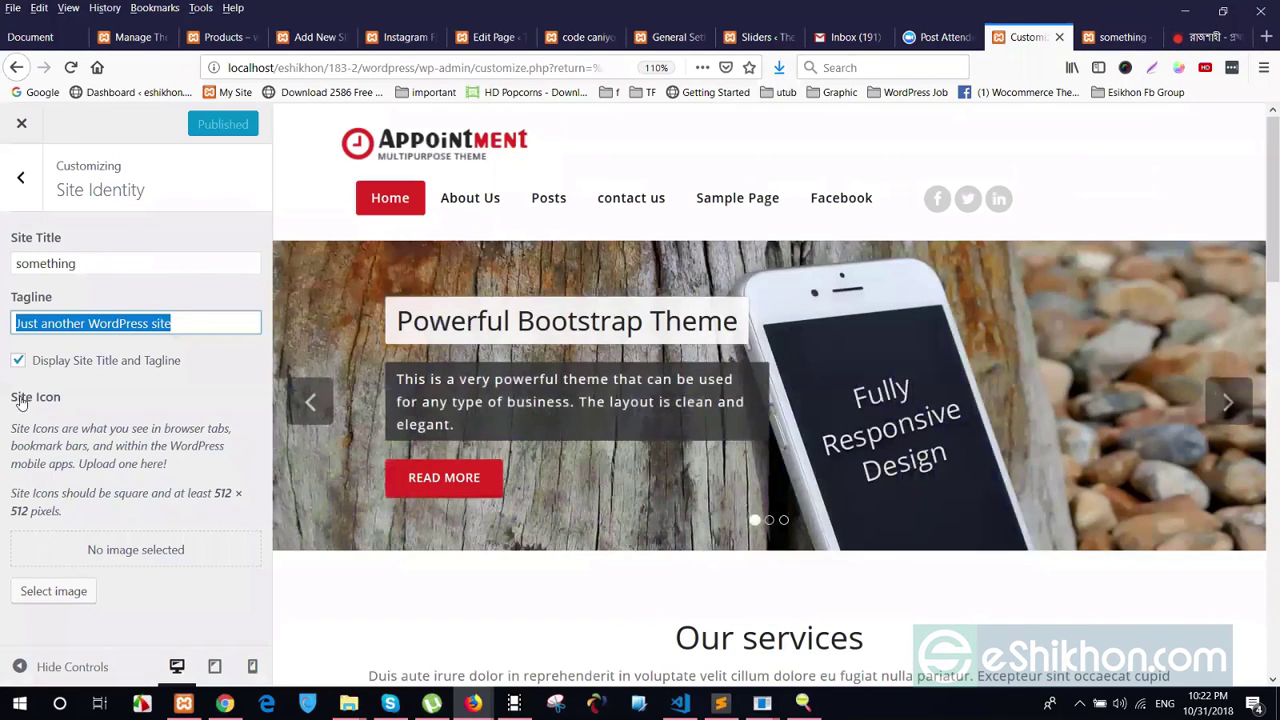
Choose the library photo as site icon, cropped to the woman's face
{"action": "left_click", "coordinate": [51, 591]}
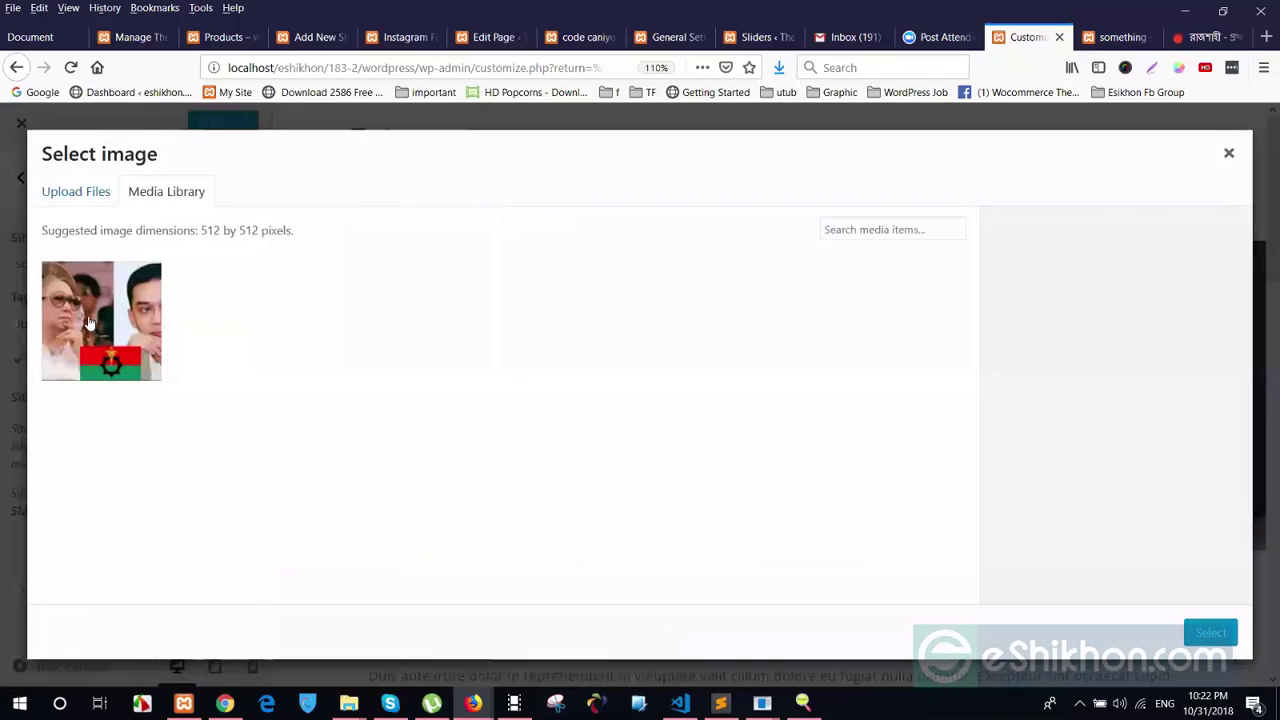
{"action": "left_click", "coordinate": [152, 328]}
{"action": "left_click", "coordinate": [1207, 633]}
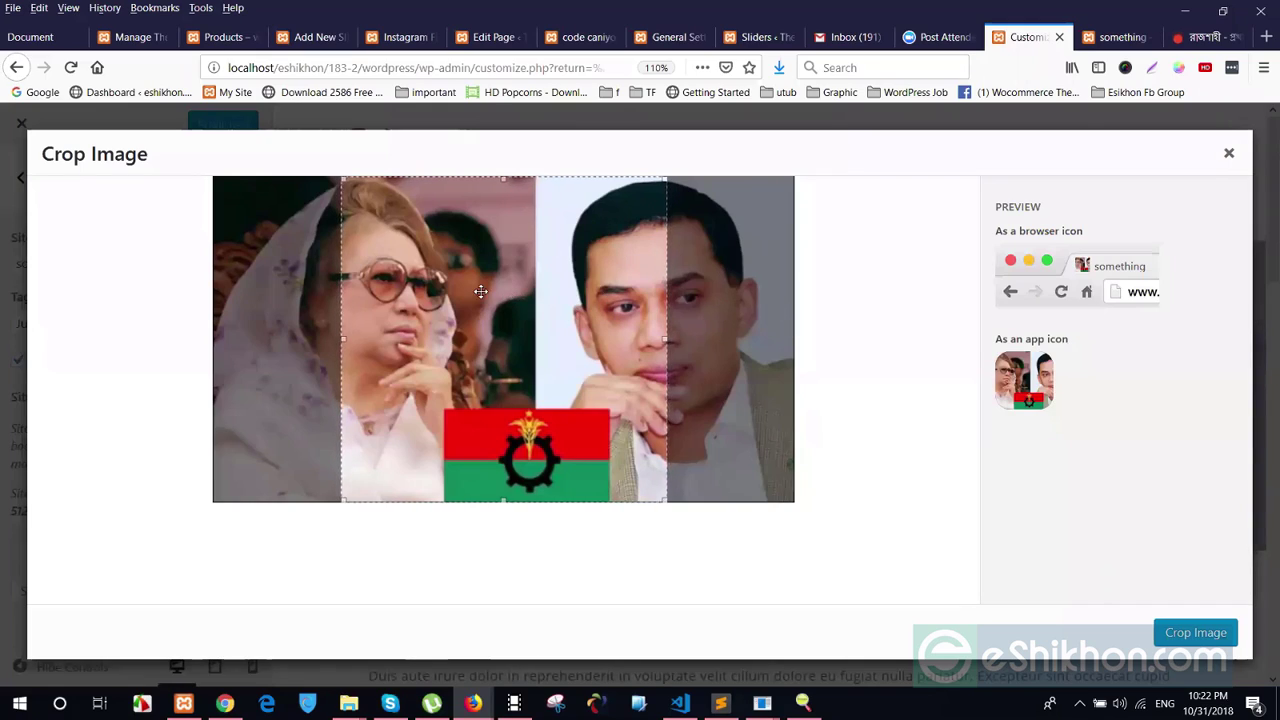
{"action": "left_click_drag", "start_coordinate": [572, 308], "coordinate": [401, 357]}
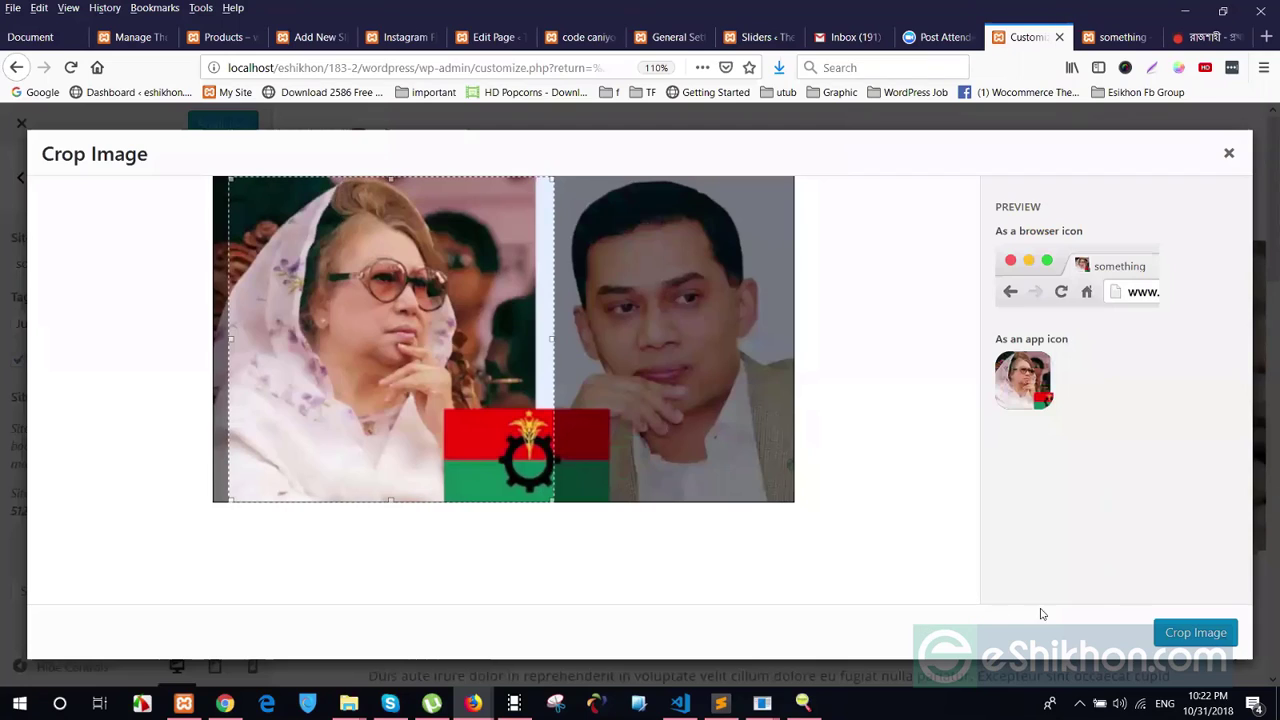
{"action": "left_click", "coordinate": [1180, 632]}
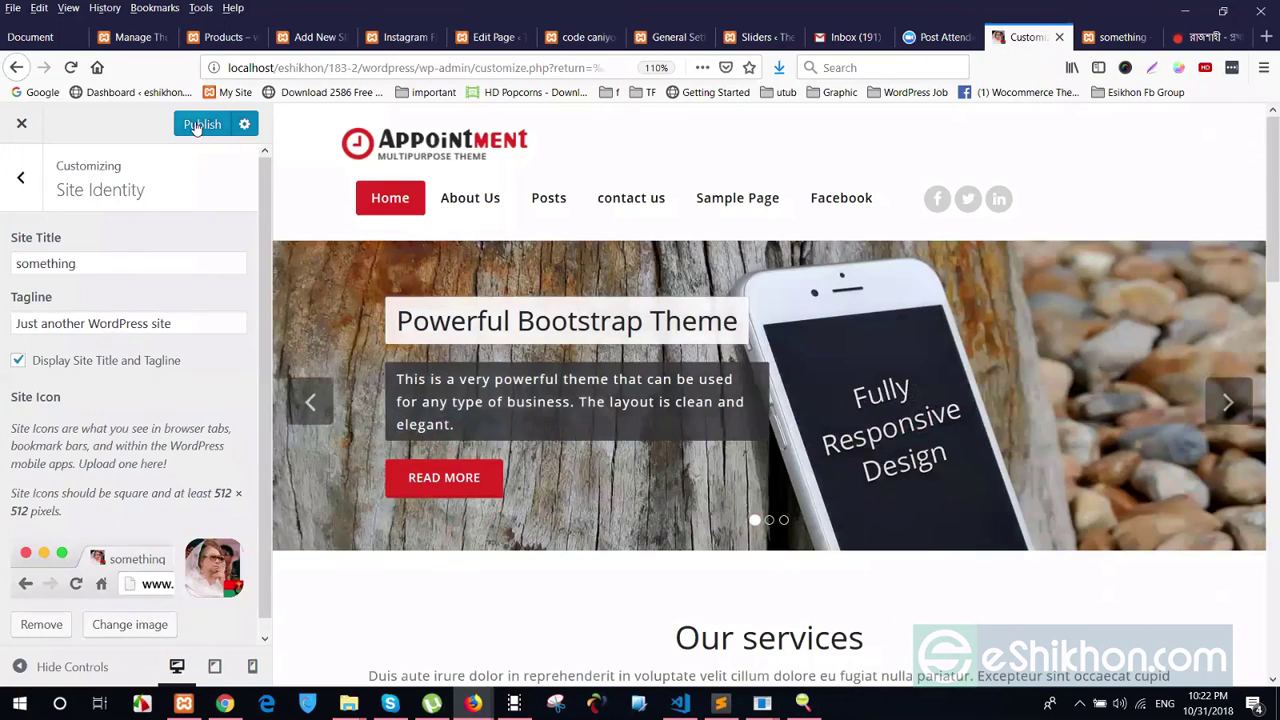
Publish the site icon and reload the live site to see the favicon
{"action": "left_click", "coordinate": [197, 126]}
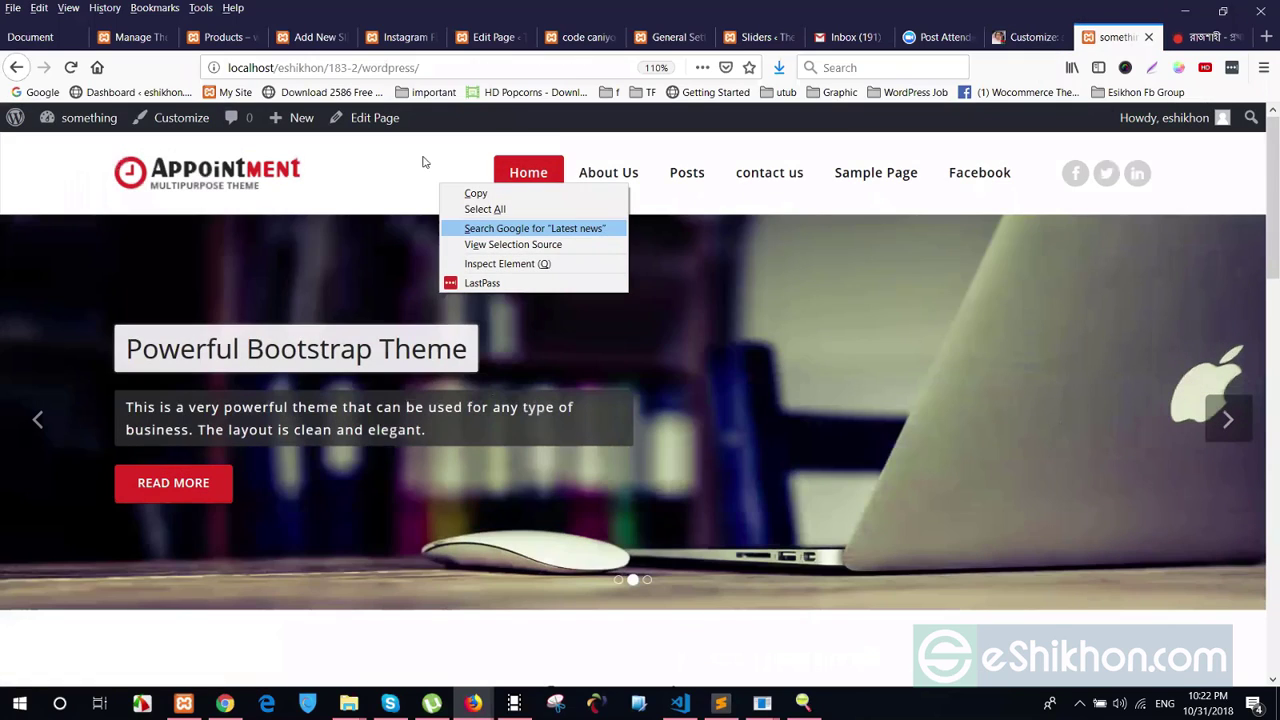
{"action": "right_click", "coordinate": [354, 151]}
{"action": "key", "text": "r"}
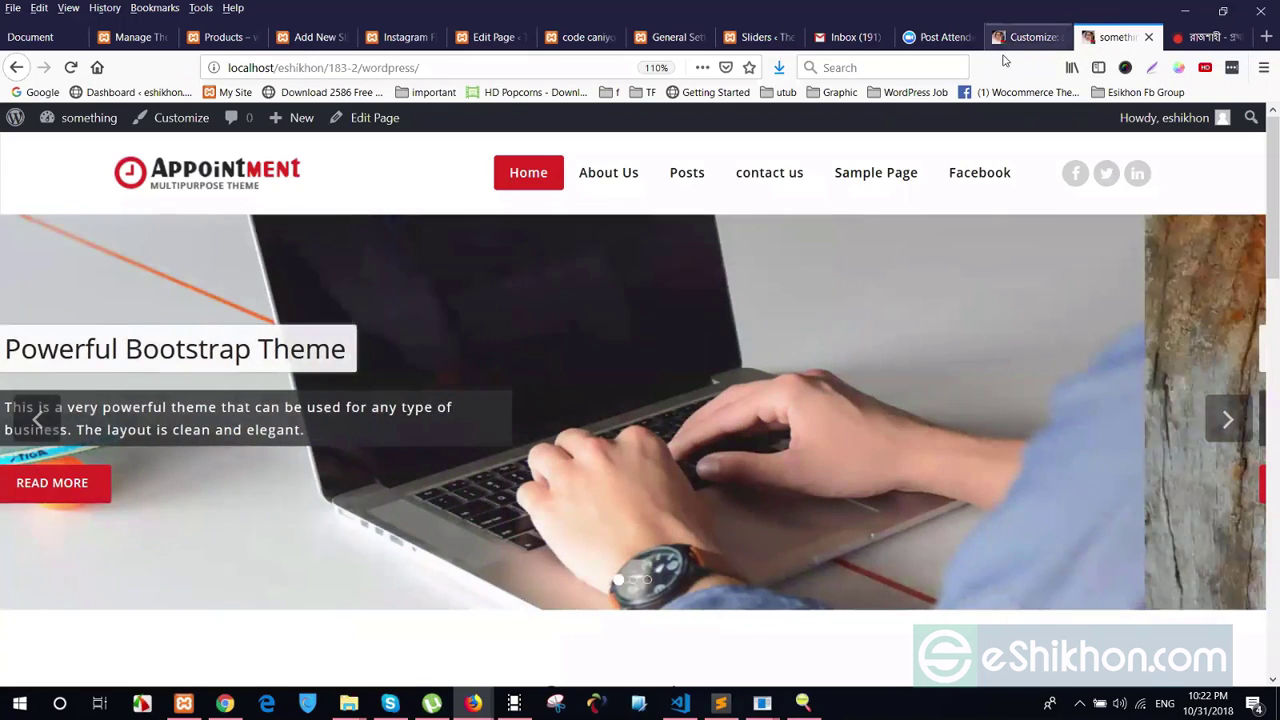
{"action": "left_click", "coordinate": [1028, 37]}
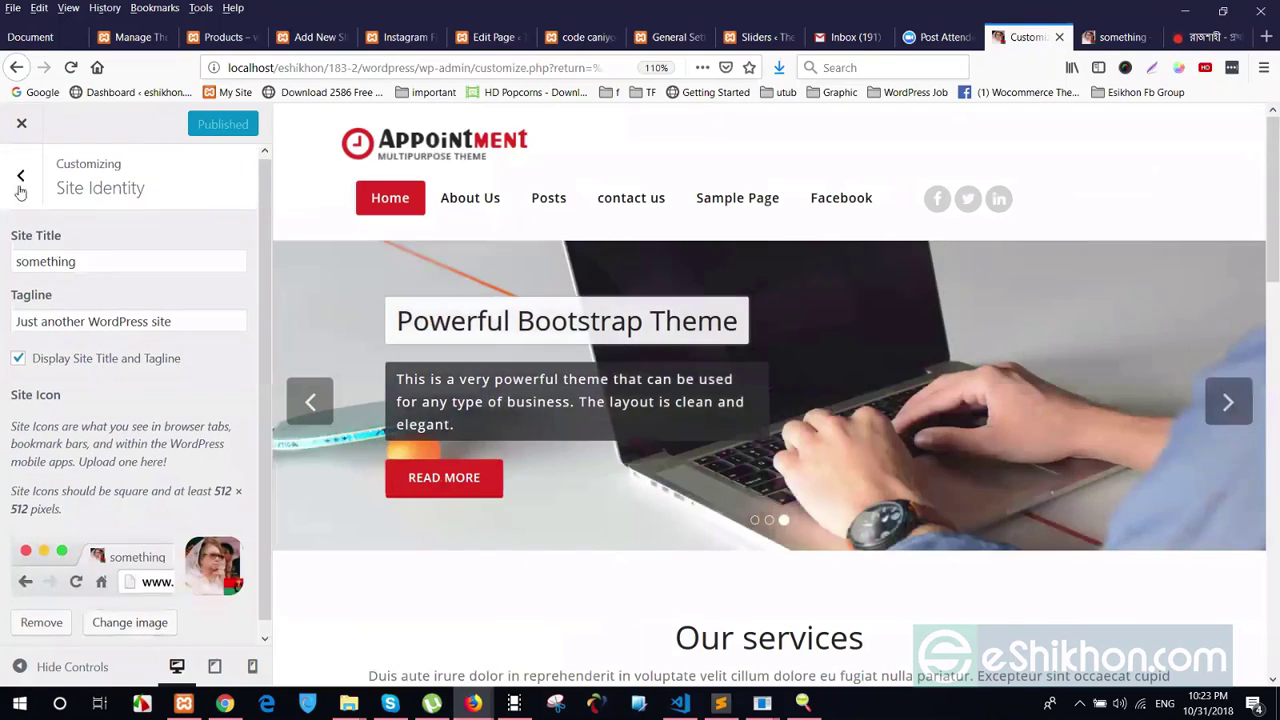
Open the menu settings and nest 'contact us' under the Posts item
{"action": "left_click", "coordinate": [20, 180]}
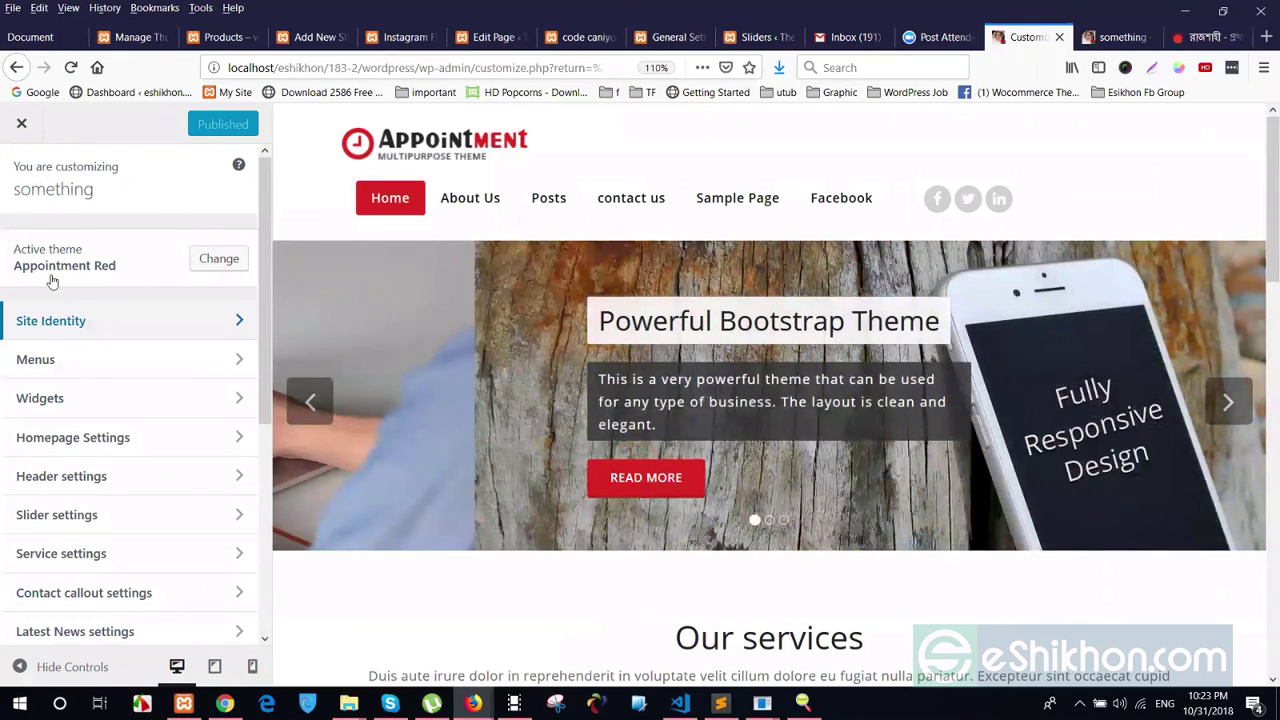
{"action": "scroll", "coordinate": [53, 282], "scroll_direction": "down", "scroll_amount": 1}
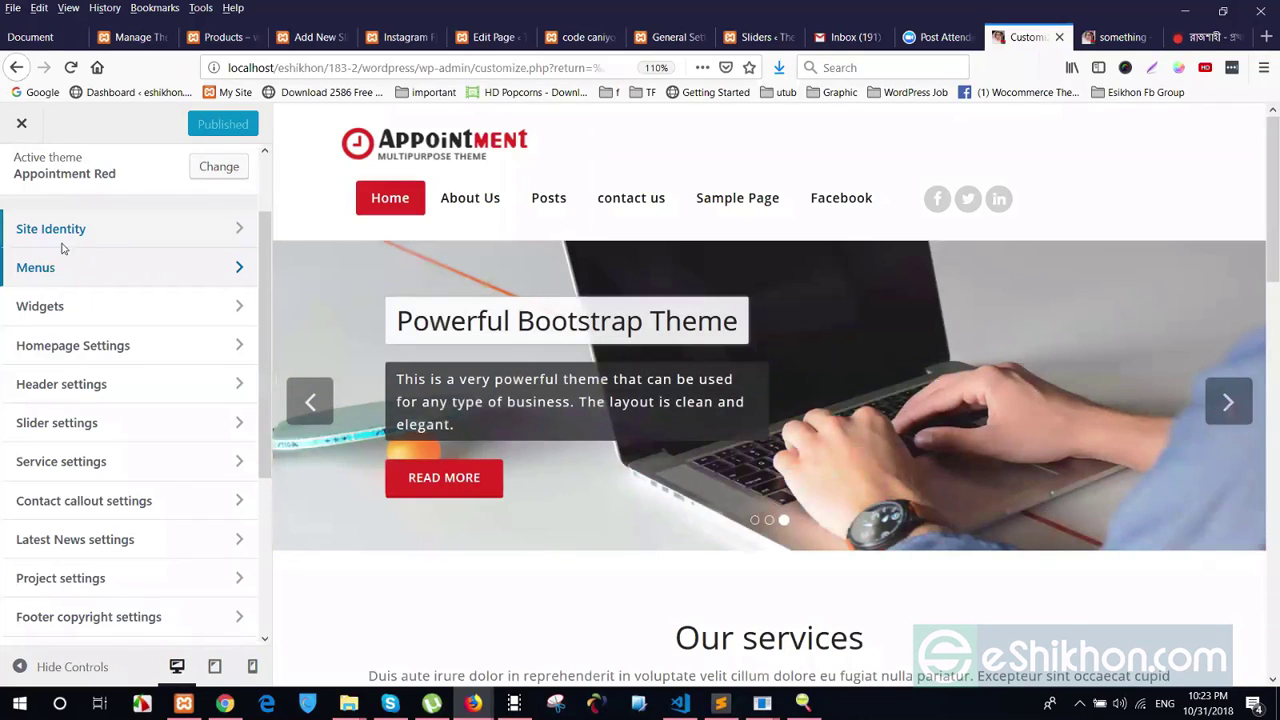
{"action": "left_click", "coordinate": [60, 264]}
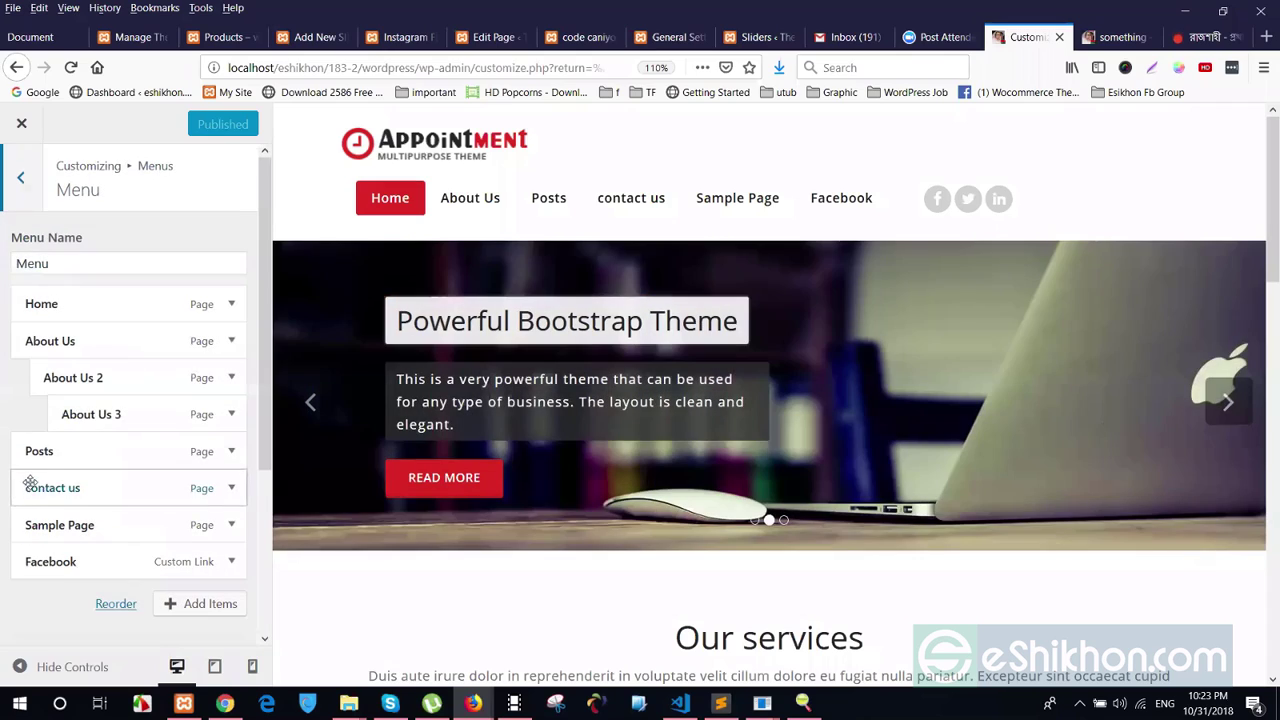
{"action": "left_click_drag", "start_coordinate": [34, 482], "coordinate": [88, 490]}
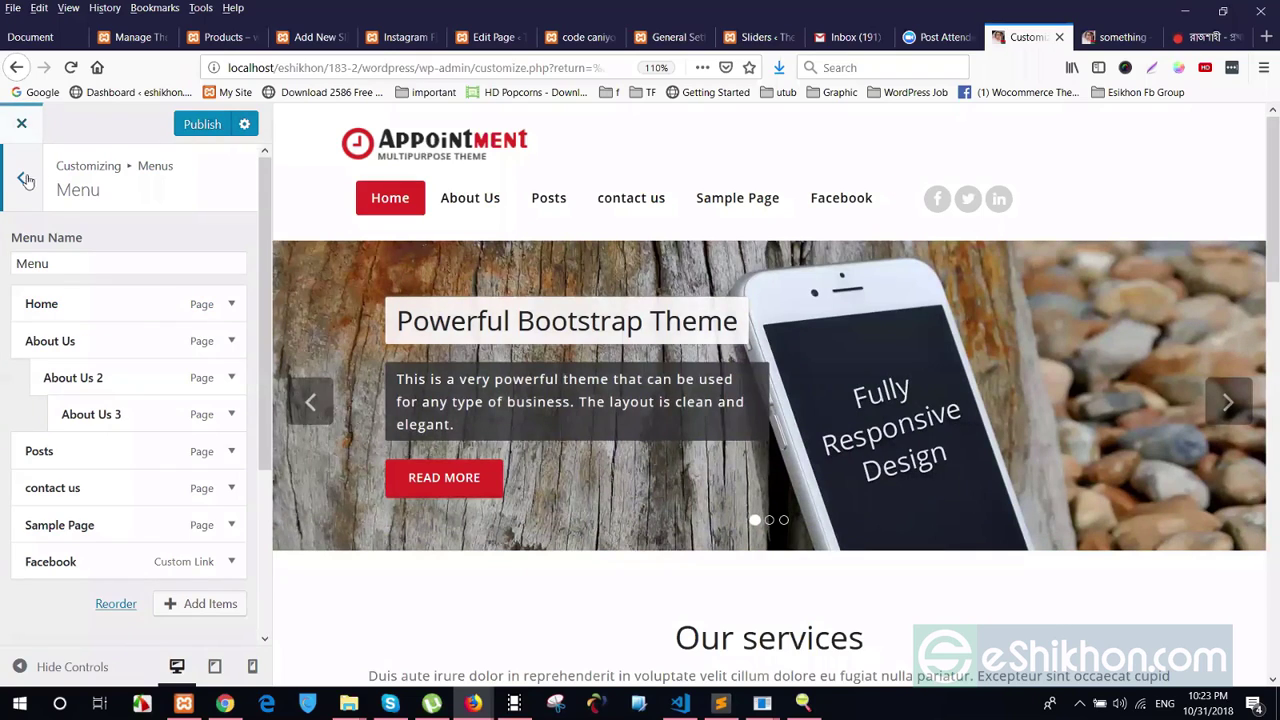
{"action": "key", "text": "Escape"}
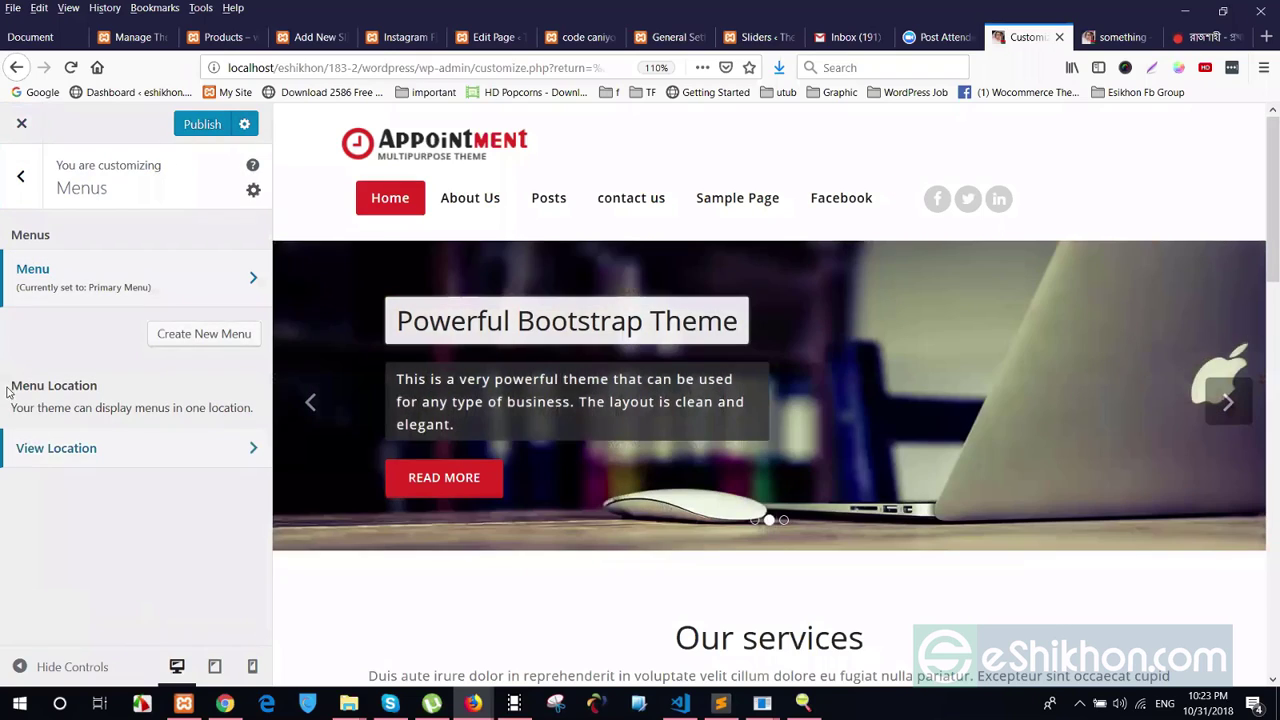
Assign the menu 'Menu' to the Primary Menu location and return to the main sections
{"action": "left_click_drag", "start_coordinate": [9, 383], "coordinate": [97, 386]}
{"action": "left_click", "coordinate": [30, 414]}
{"action": "left_click", "coordinate": [143, 448]}
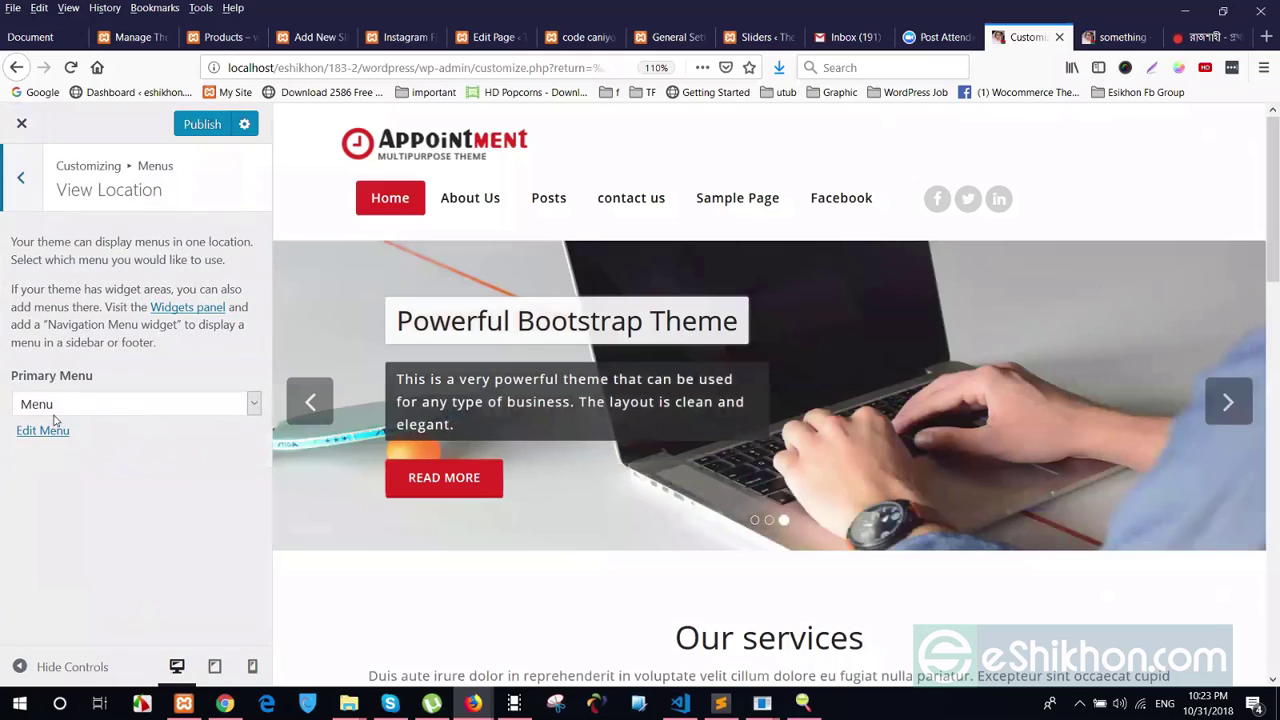
{"action": "left_click", "coordinate": [46, 405]}
{"action": "left_click", "coordinate": [45, 447]}
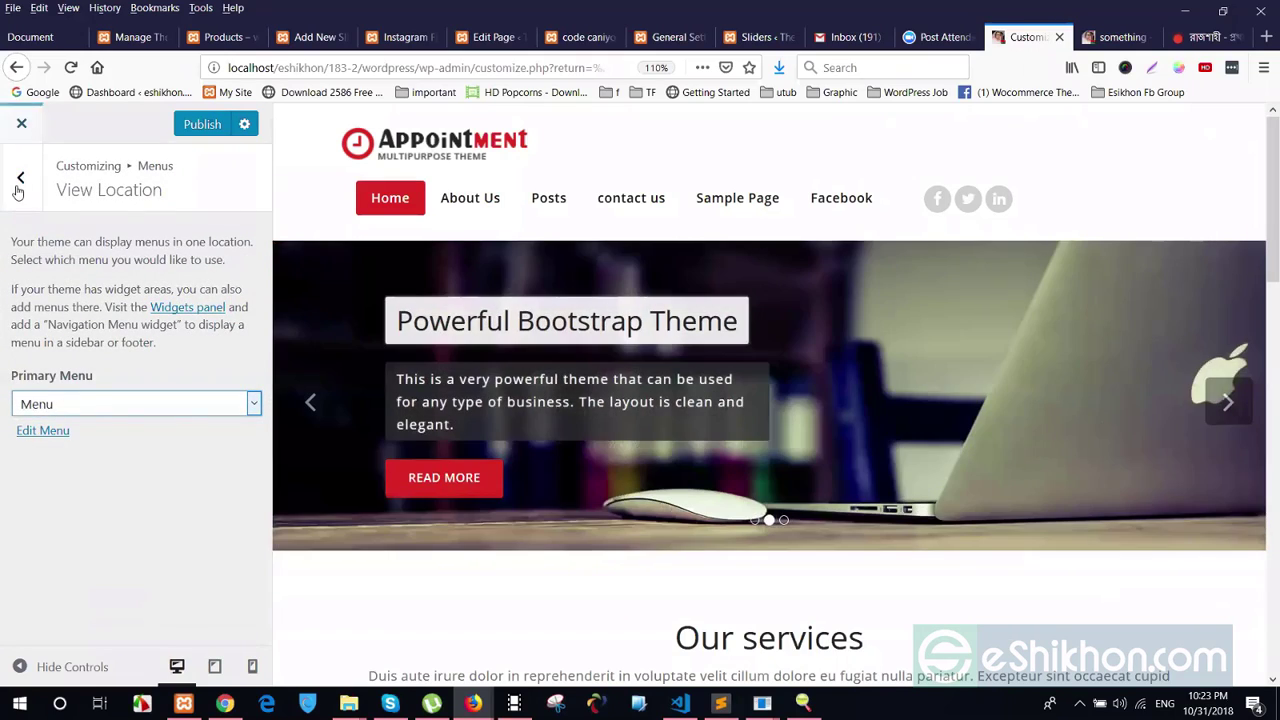
{"action": "left_click", "coordinate": [21, 178]}
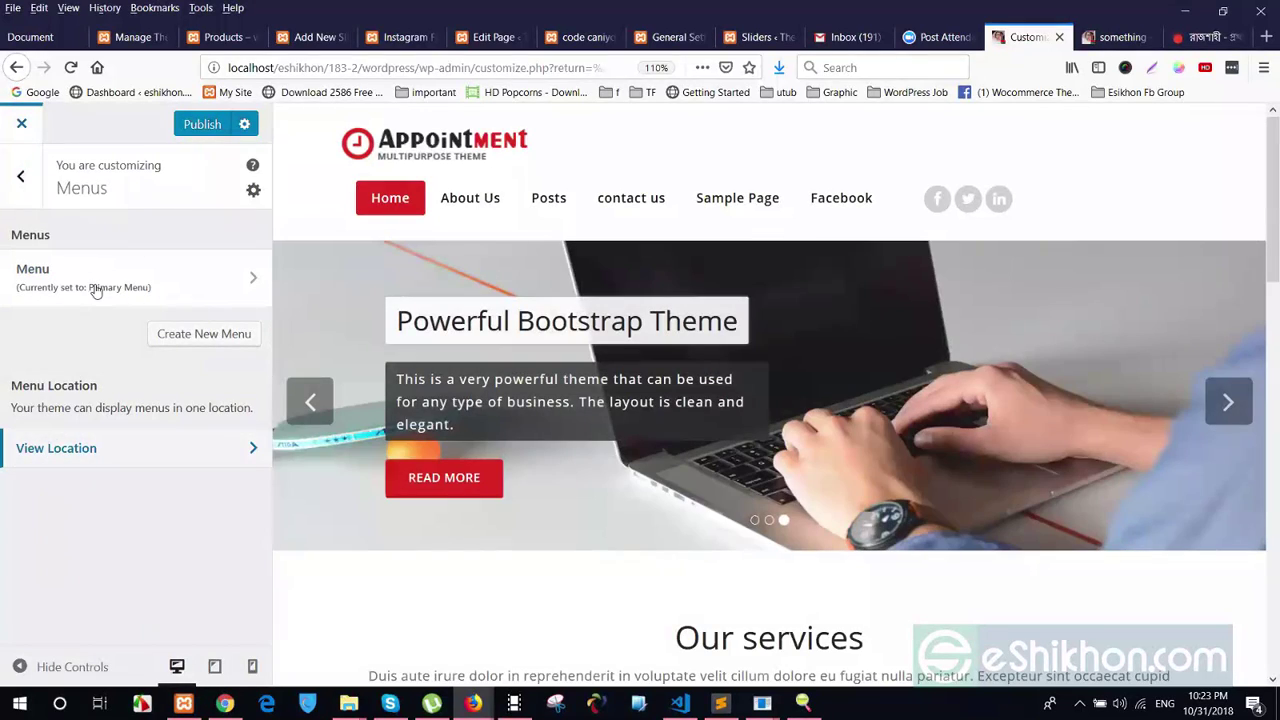
{"action": "key", "text": "Escape"}
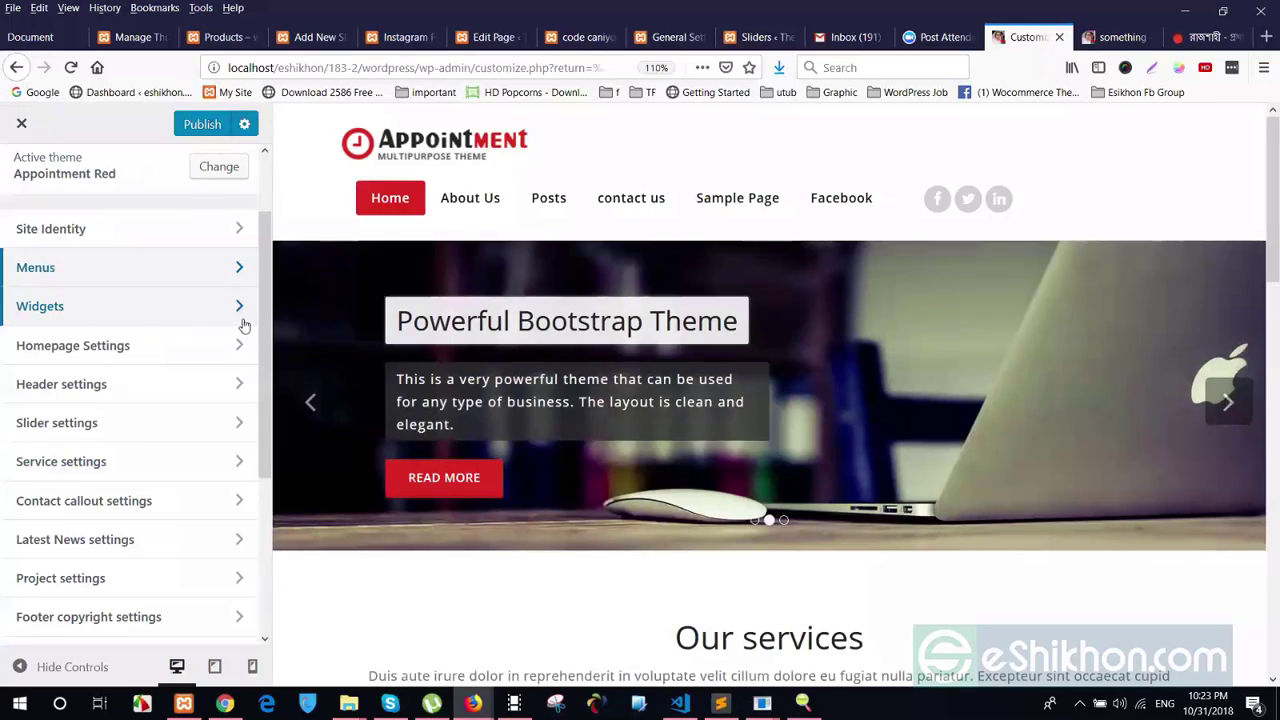
{"action": "left_click_drag", "start_coordinate": [268, 327], "coordinate": [268, 362]}
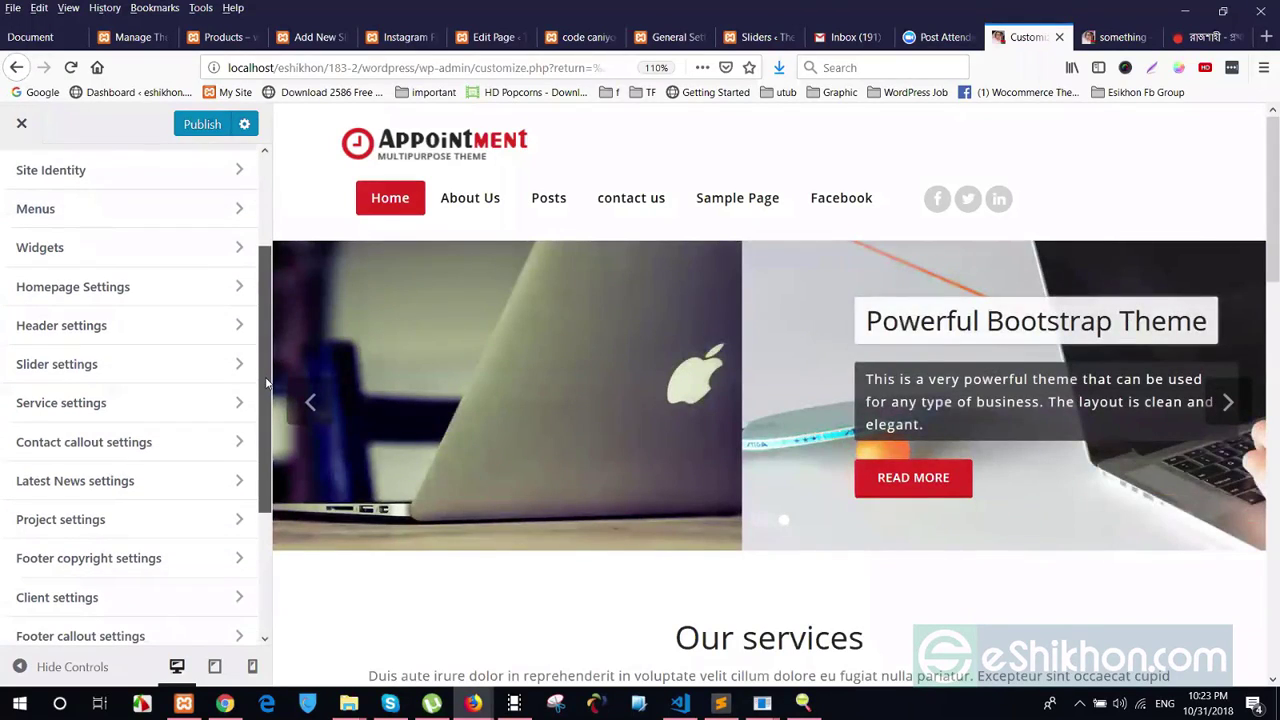
{"action": "scroll", "coordinate": [80, 274], "scroll_direction": "down", "scroll_amount": 1}
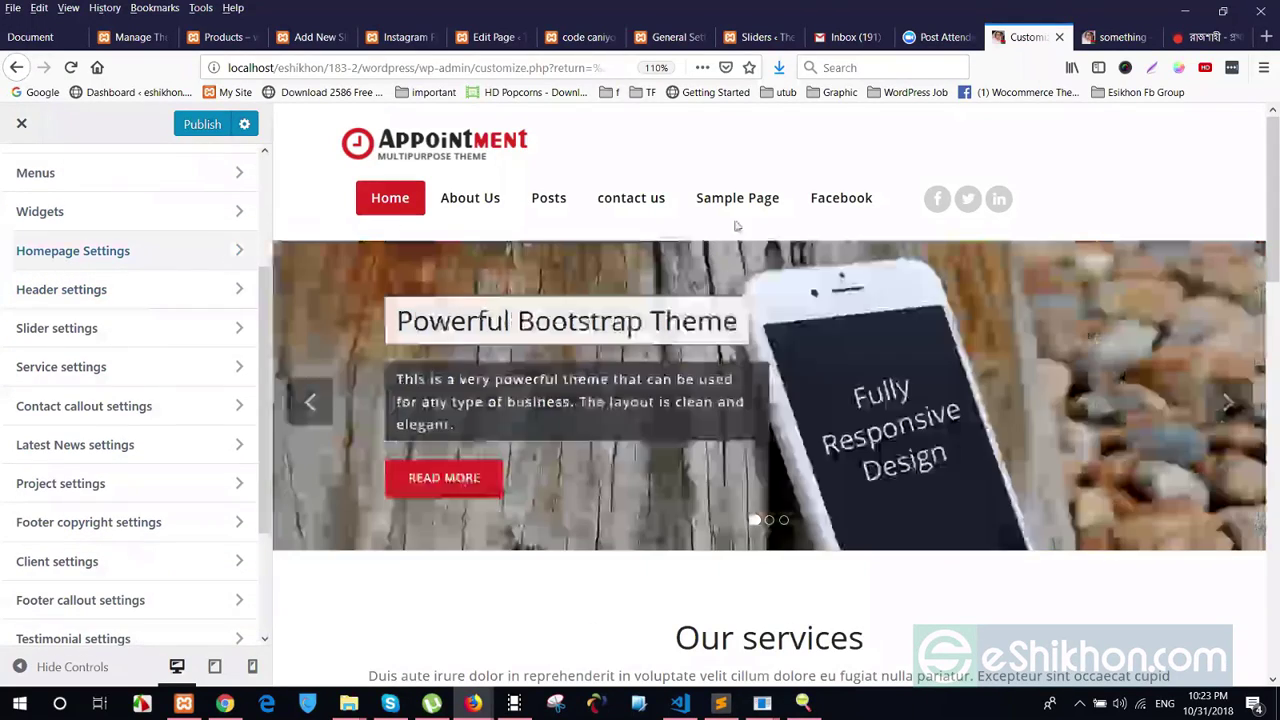
{"action": "scroll", "coordinate": [673, 237], "scroll_direction": "down", "scroll_amount": 5}
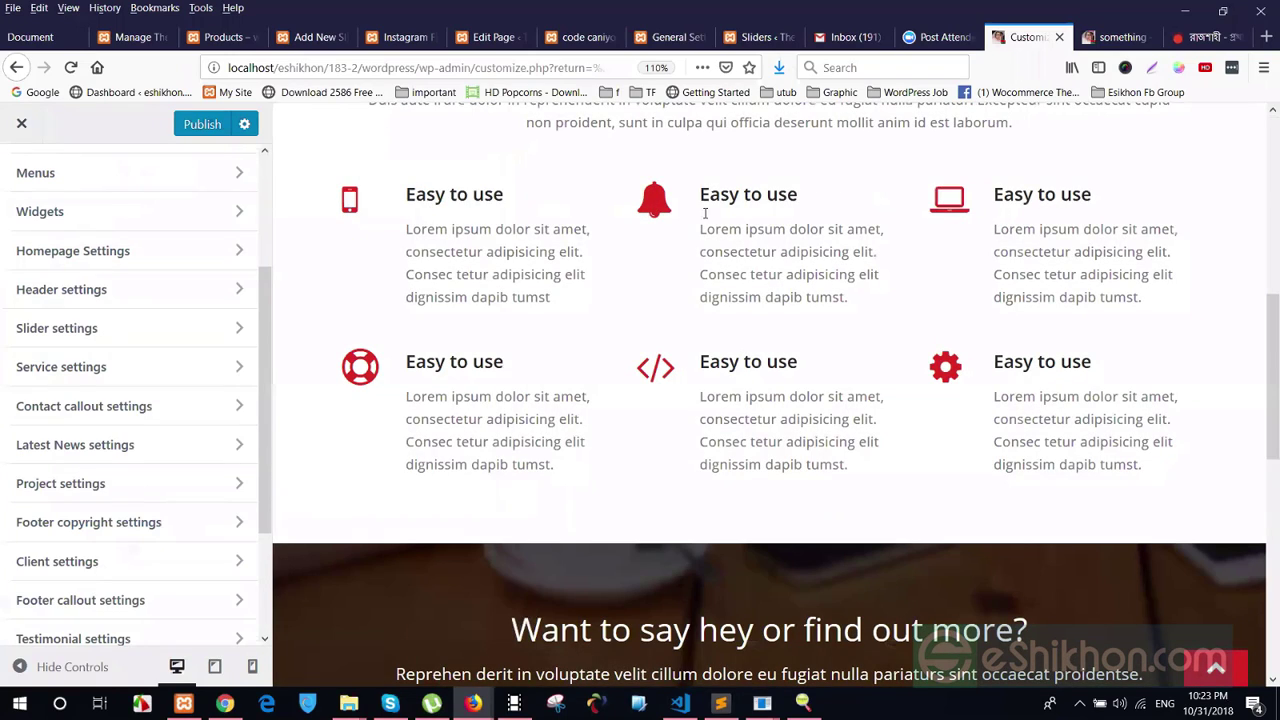
{"action": "scroll", "coordinate": [709, 262], "scroll_direction": "up", "scroll_amount": 2}
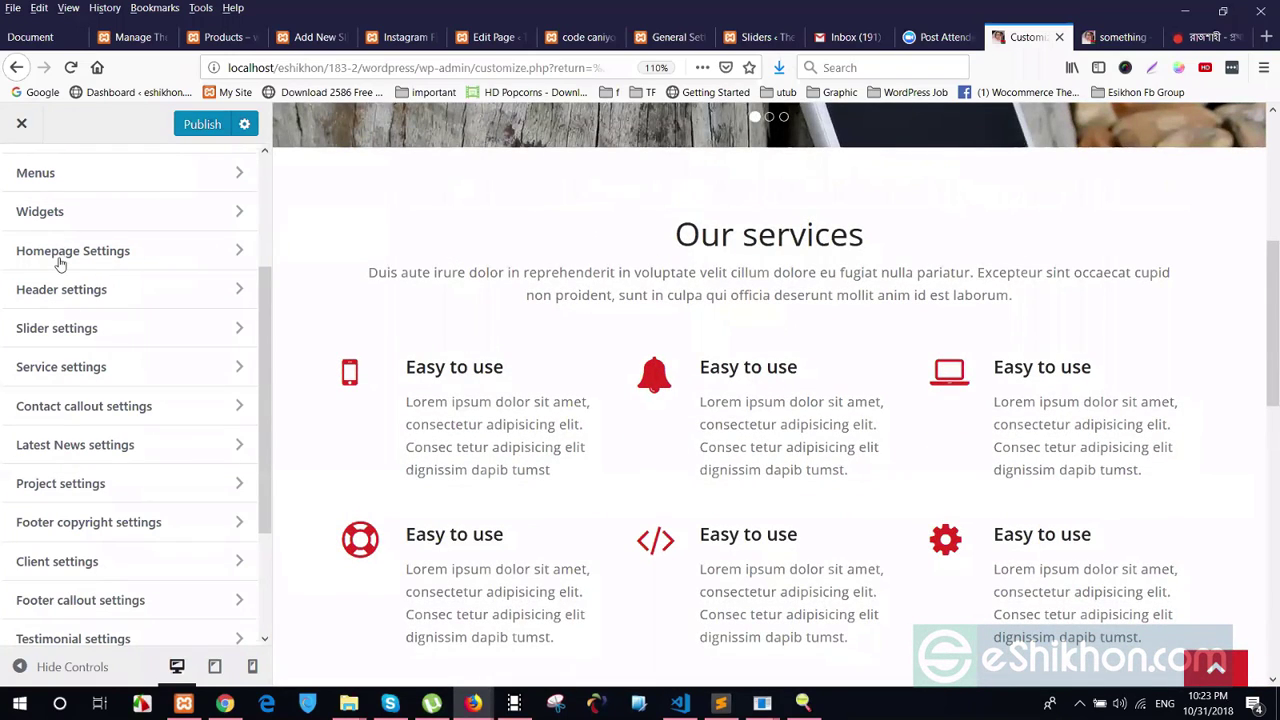
{"action": "left_click", "coordinate": [60, 263]}
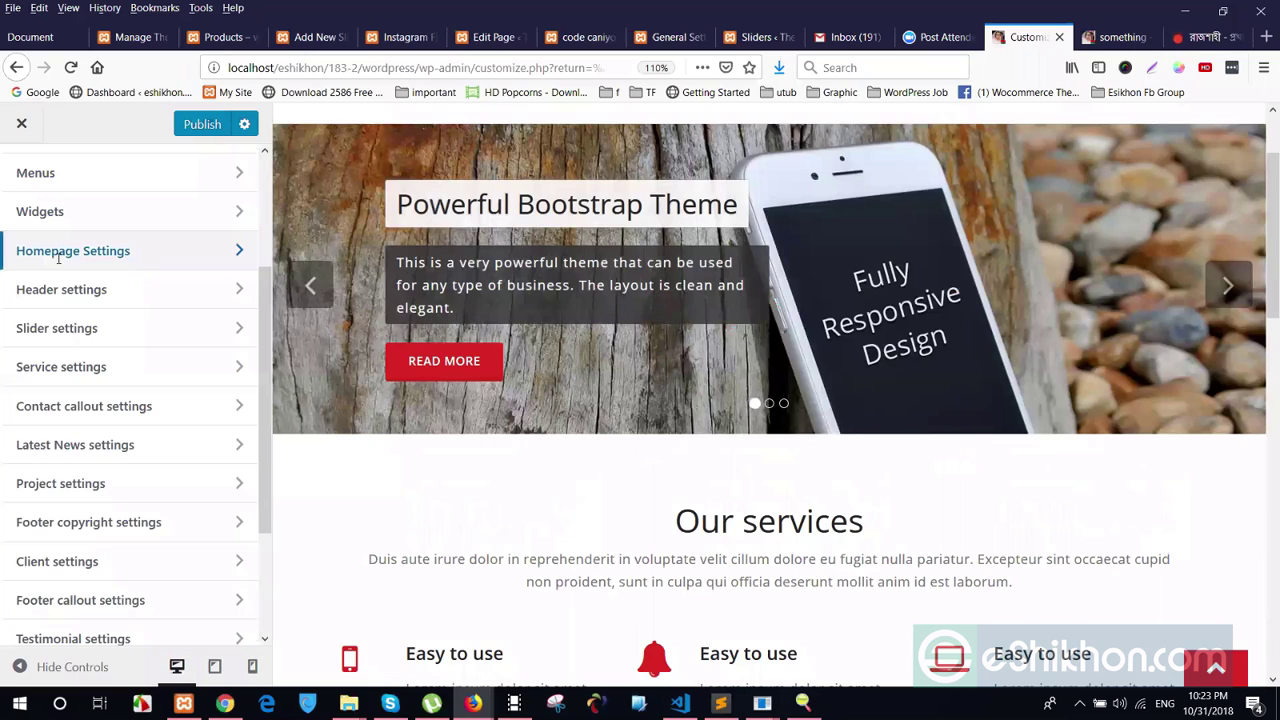
{"action": "left_click", "coordinate": [58, 252]}
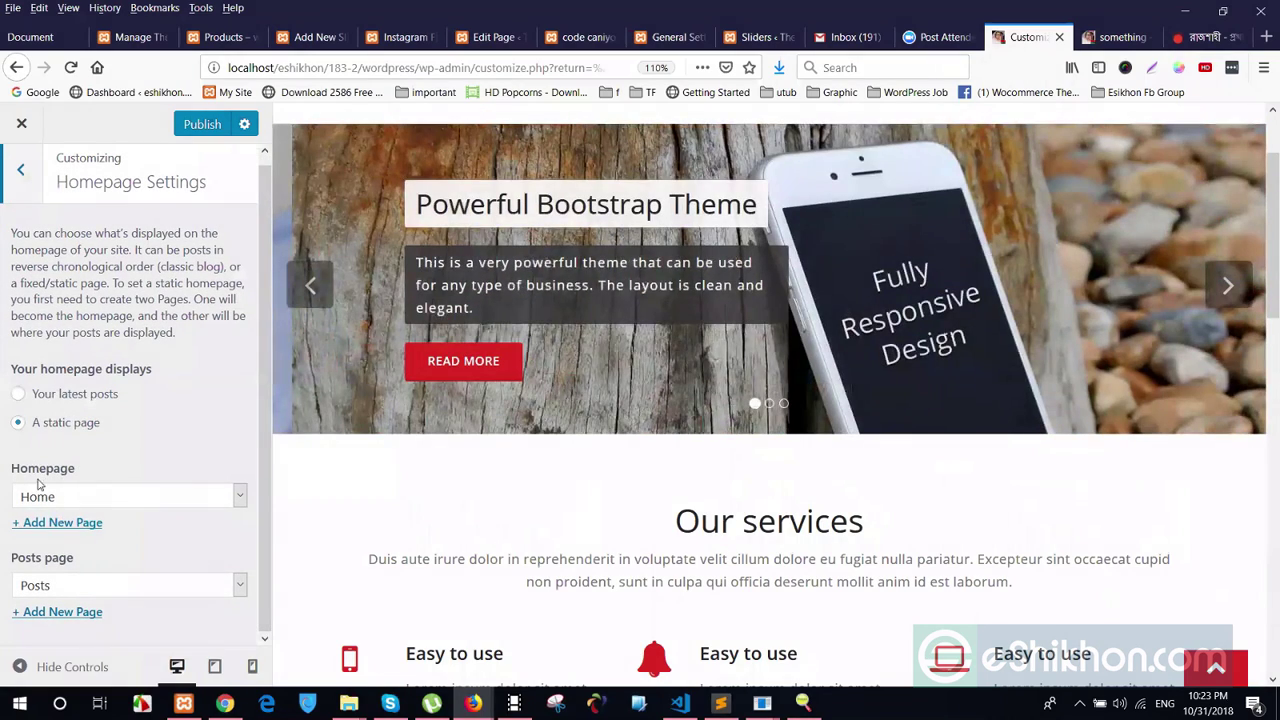
{"action": "left_click_drag", "start_coordinate": [67, 474], "coordinate": [87, 511]}
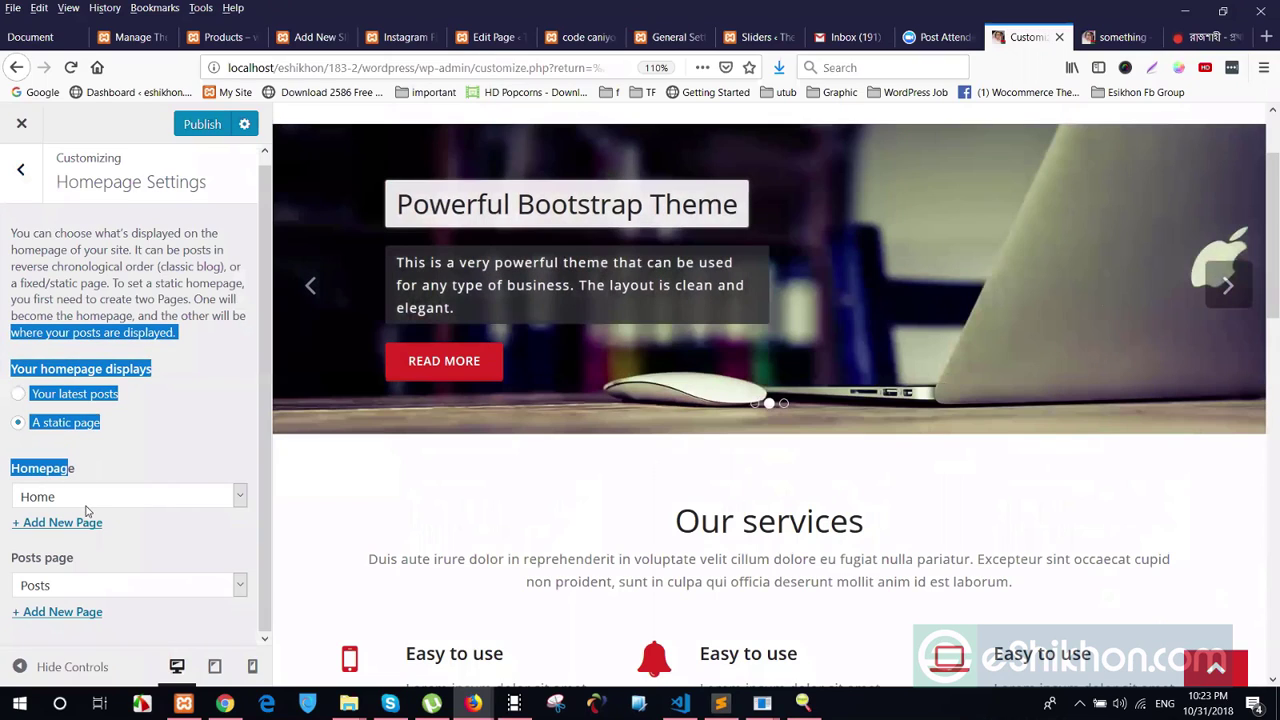
{"action": "left_click", "coordinate": [86, 498]}
{"action": "key", "text": "Escape"}
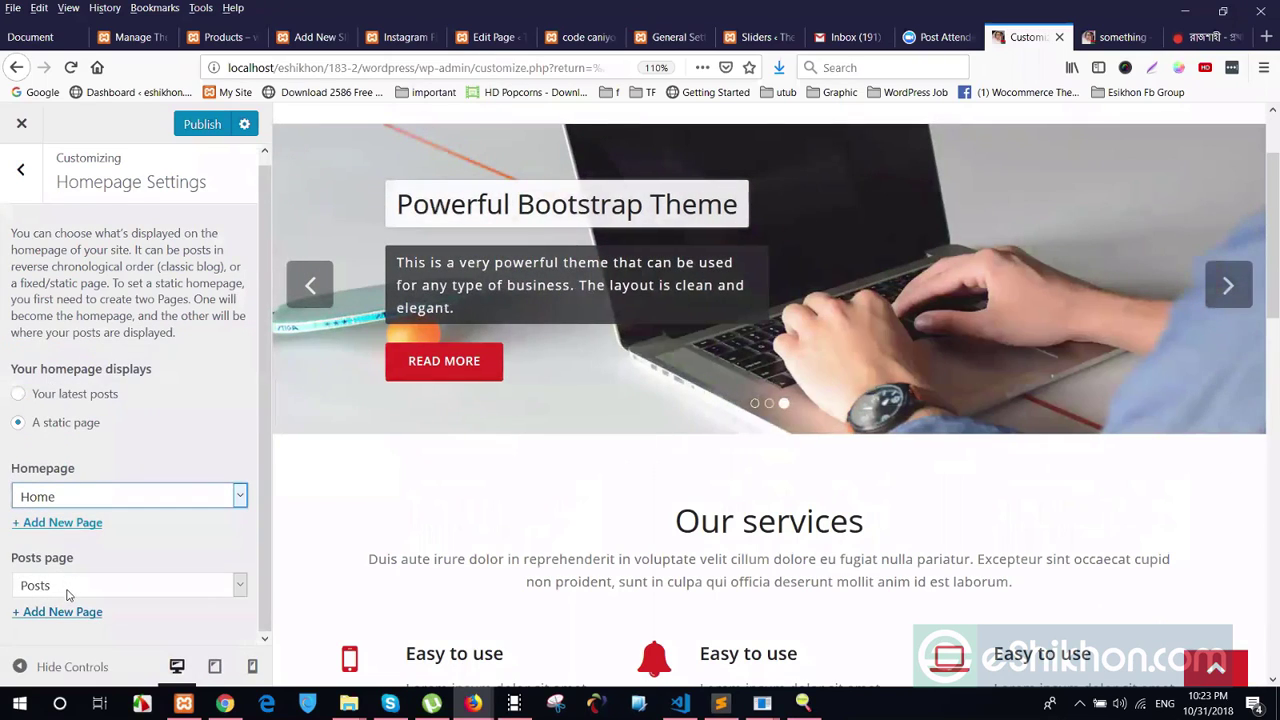
{"action": "left_click", "coordinate": [67, 590]}
{"action": "key", "text": "Escape"}
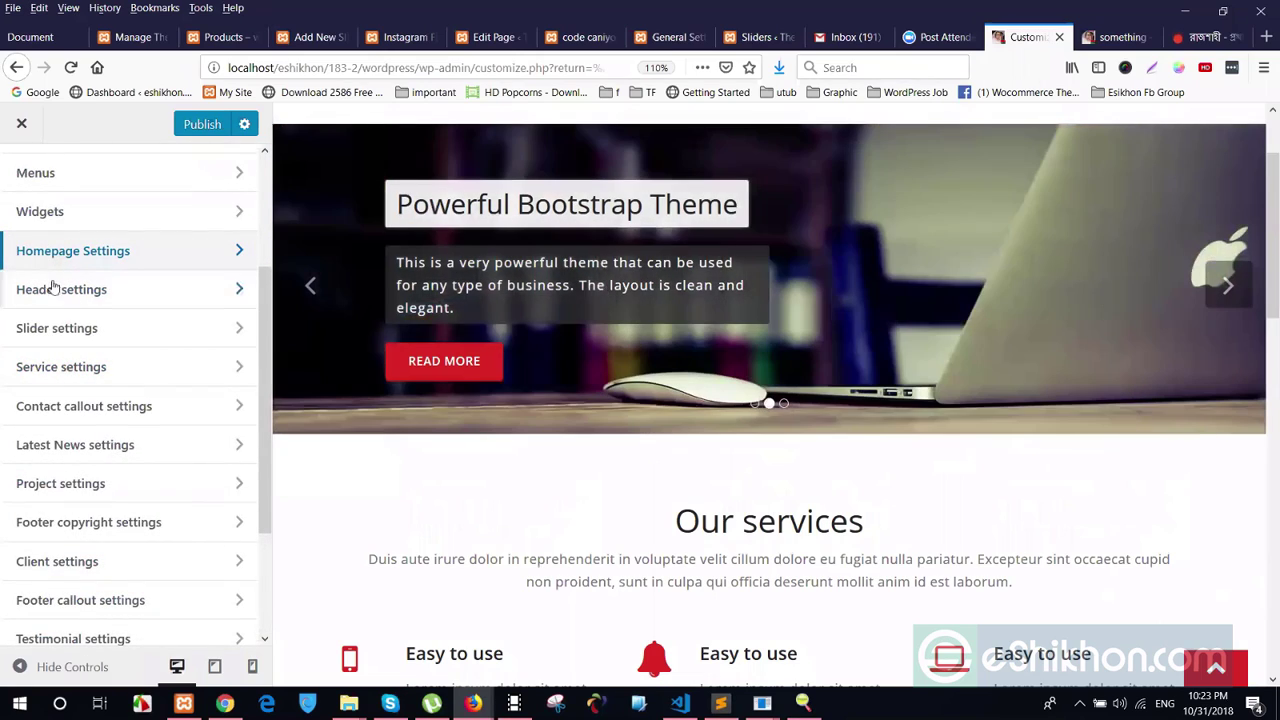
Open Header settings and its still-empty Custom CSS editor
{"action": "left_click", "coordinate": [40, 289]}
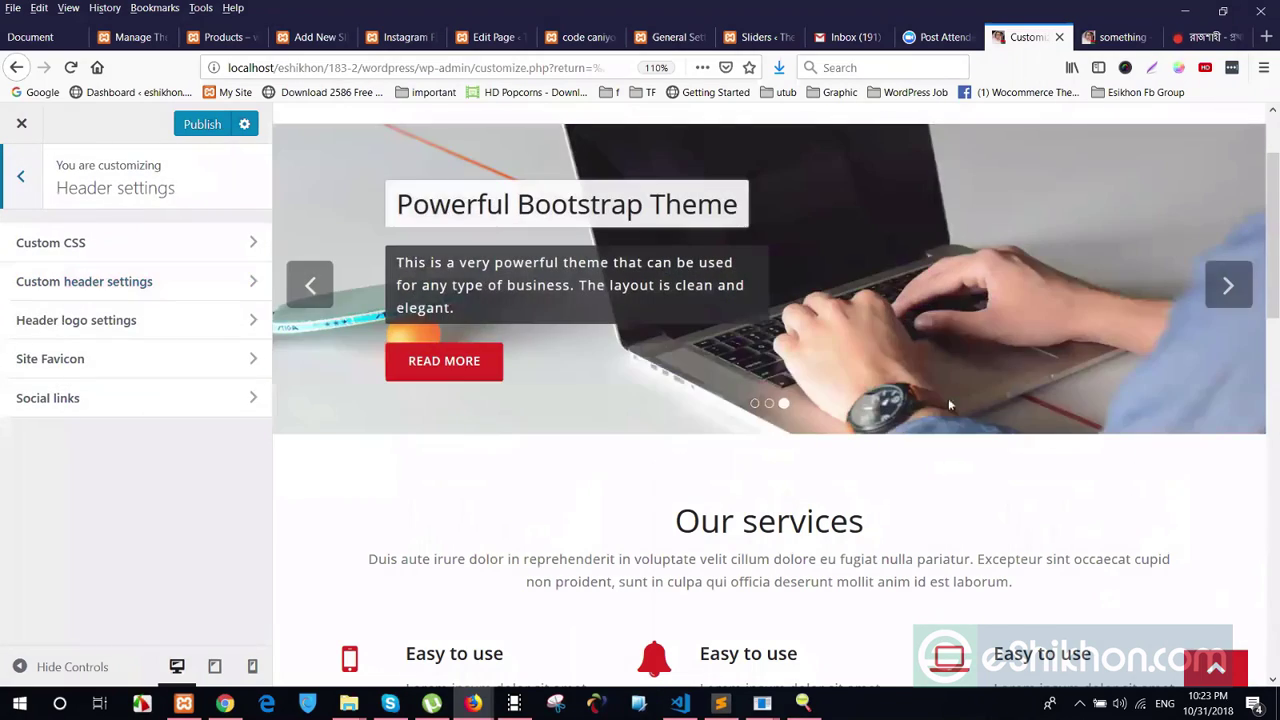
{"action": "scroll", "coordinate": [457, 151], "scroll_direction": "up", "scroll_amount": 2}
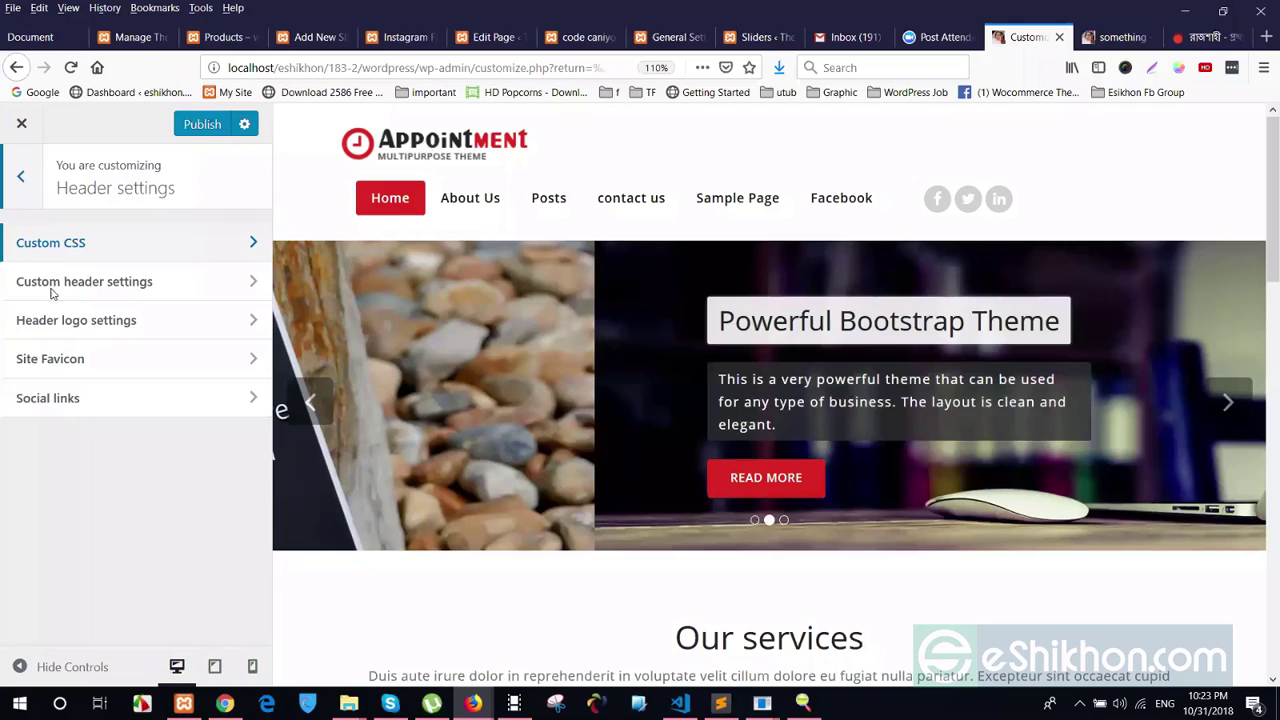
{"action": "left_click", "coordinate": [70, 246]}
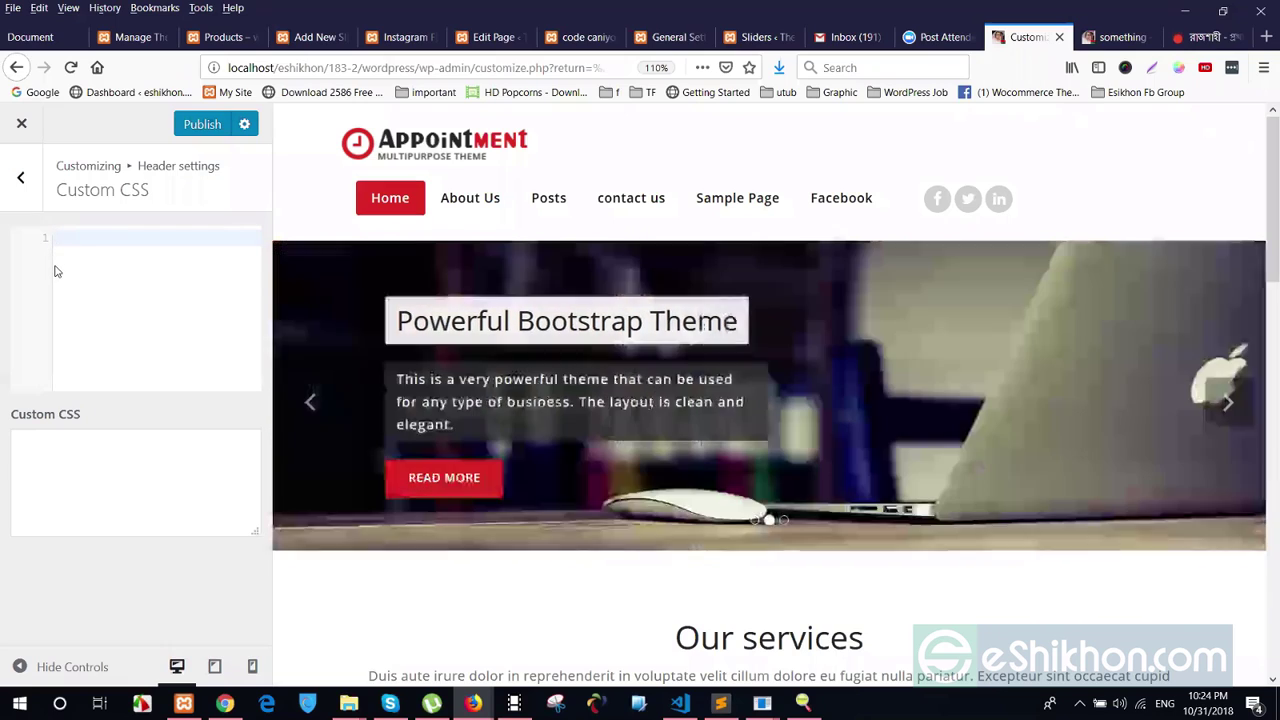
{"action": "scroll", "coordinate": [728, 560], "scroll_direction": "down", "scroll_amount": 5}
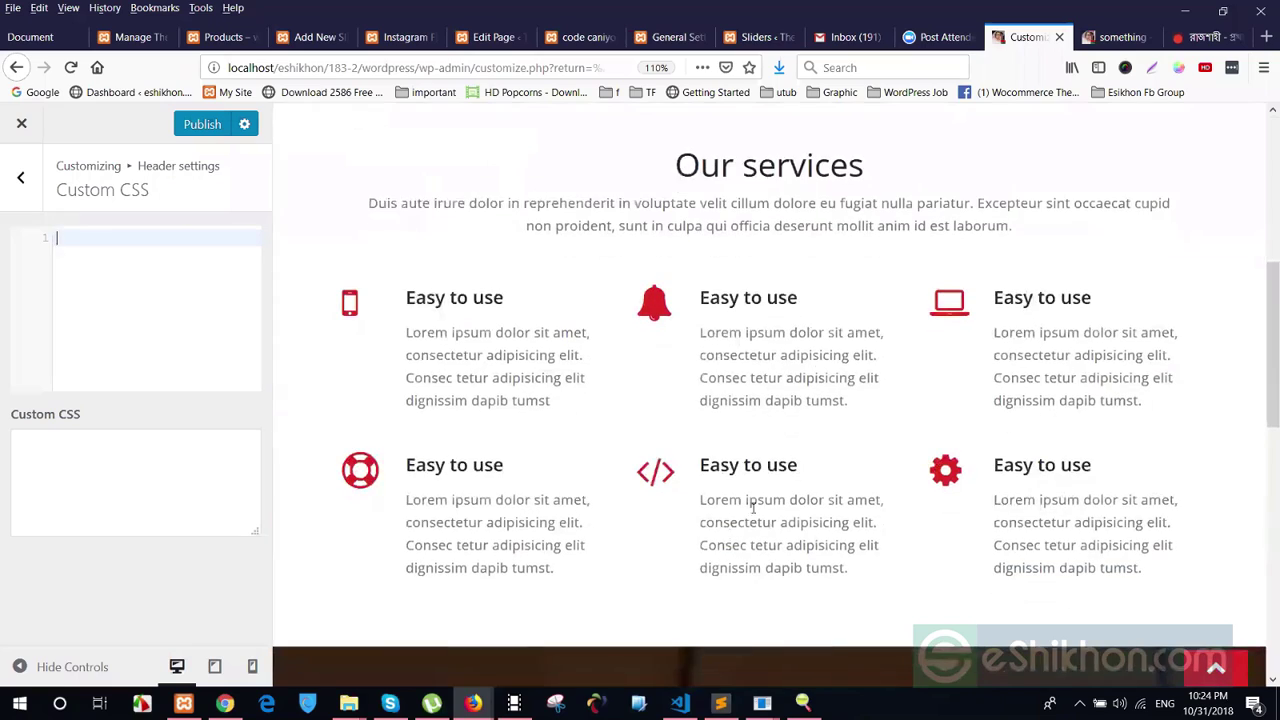
Inspect the 'Our services' heading and copy its wrapper's section-heading-title class
{"action": "scroll", "coordinate": [717, 343], "scroll_direction": "up", "scroll_amount": 2}
{"action": "left_click_drag", "start_coordinate": [675, 350], "coordinate": [849, 343]}
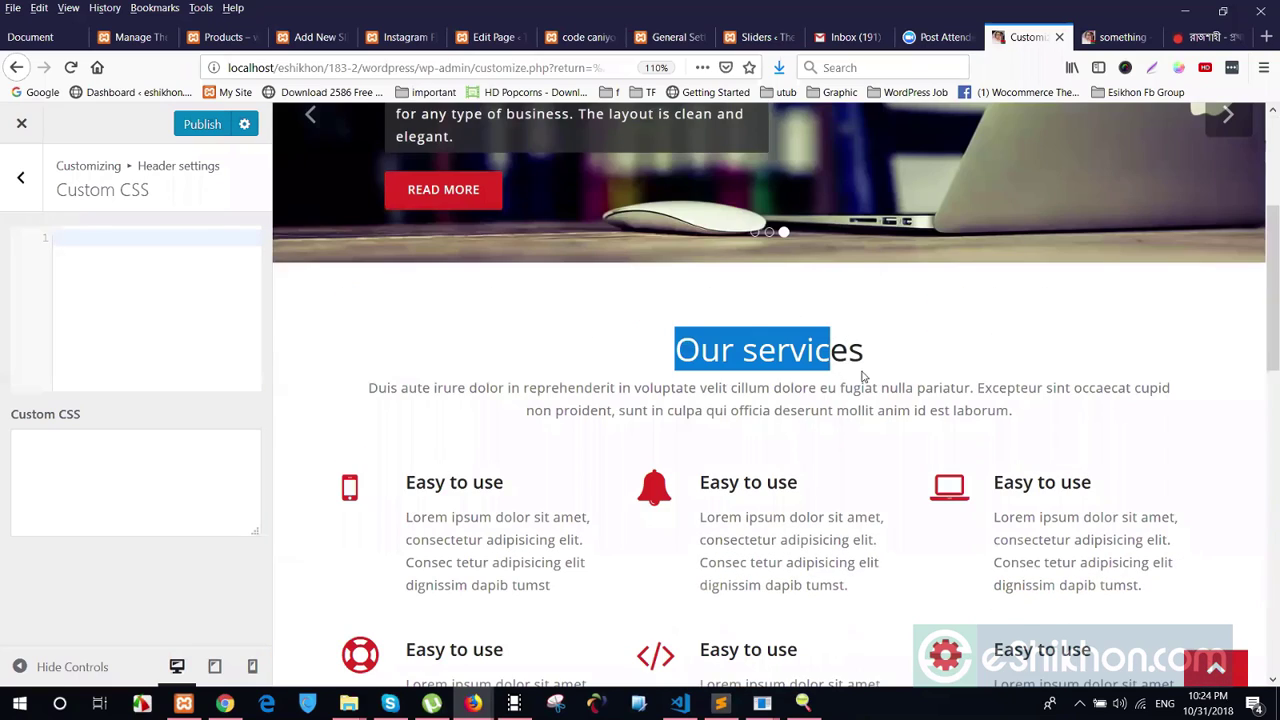
{"action": "right_click", "coordinate": [826, 359]}
{"action": "key", "text": "q"}
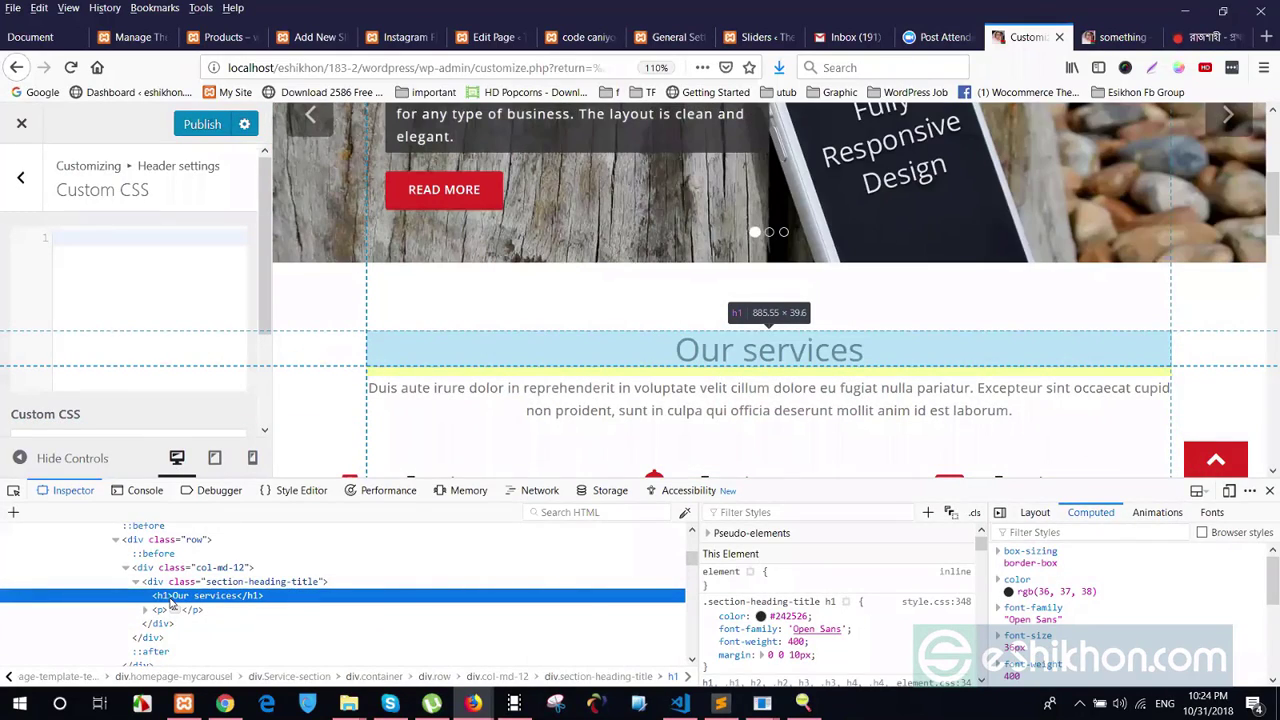
{"action": "left_click", "coordinate": [238, 584]}
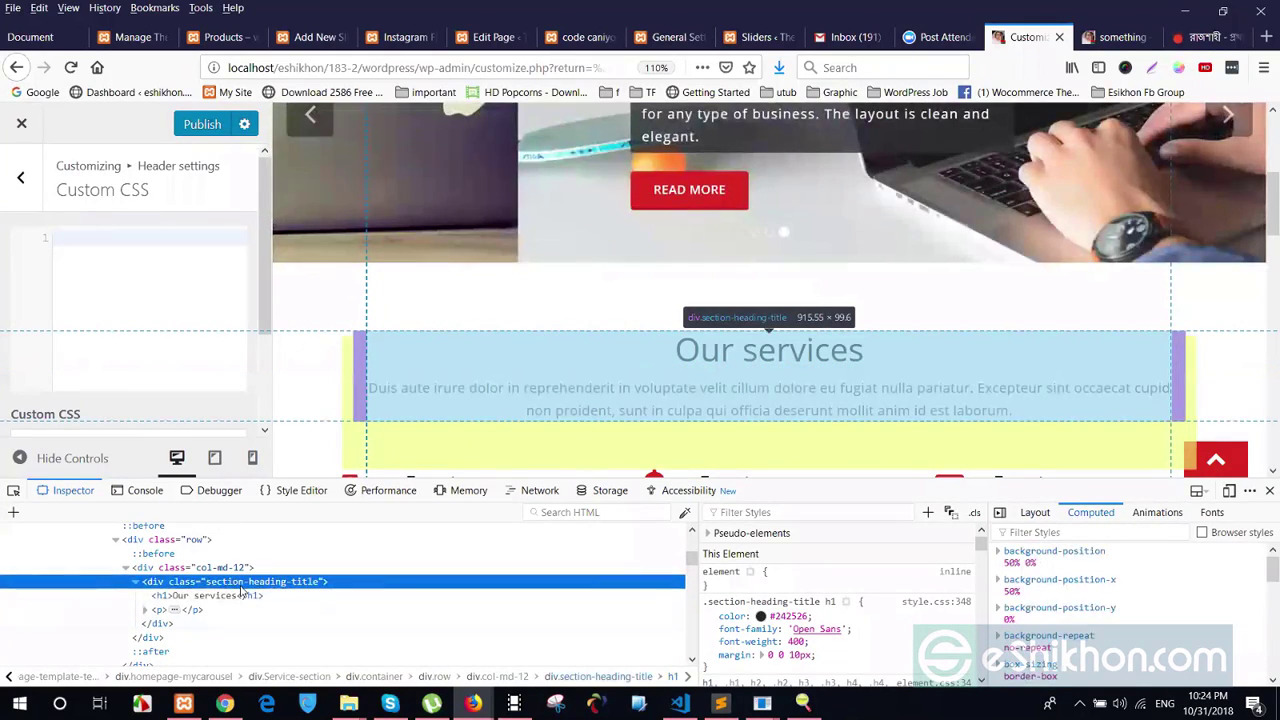
{"action": "double_click", "coordinate": [237, 581]}
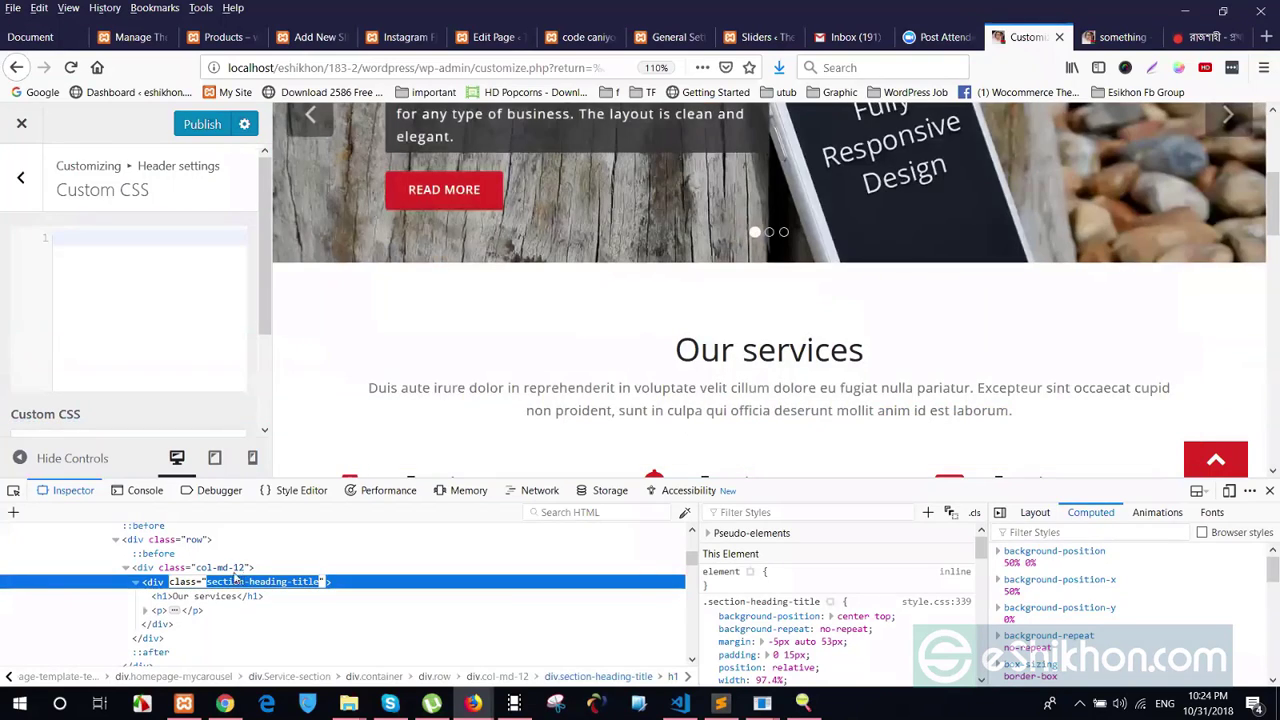
{"action": "left_click", "coordinate": [77, 246]}
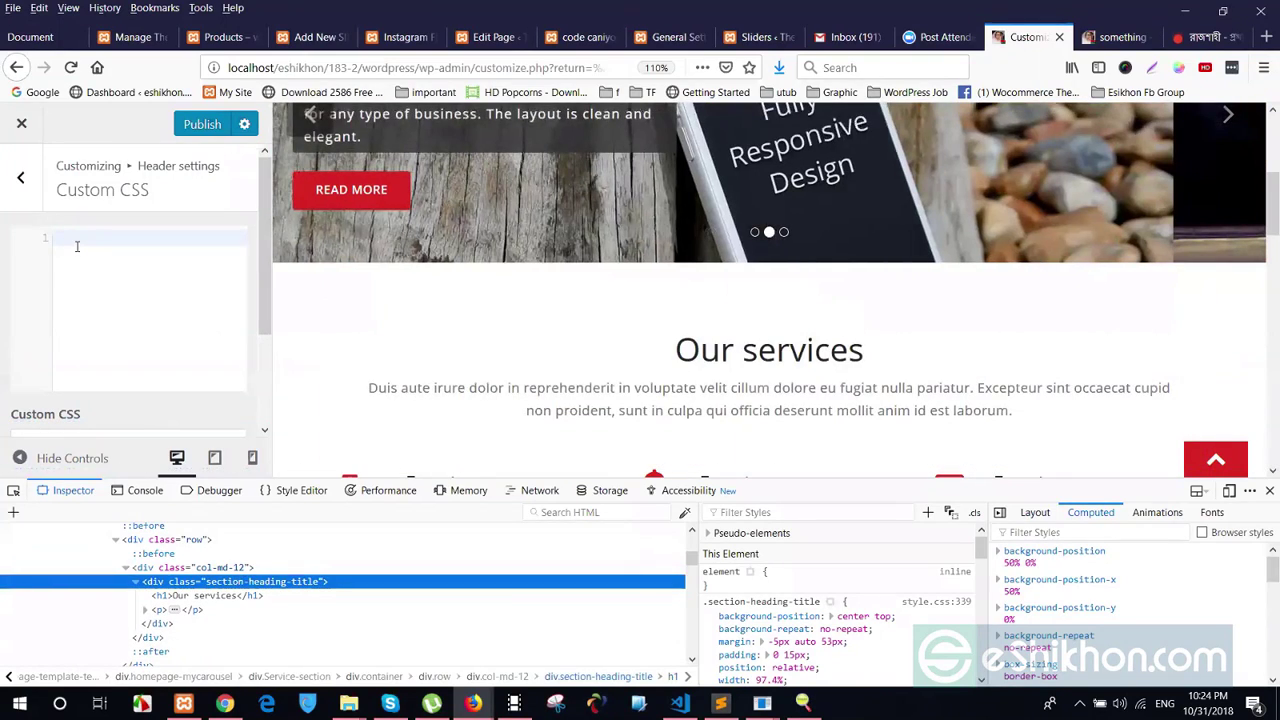
Write '.section-heading-title h1 { color:red }' in Custom CSS and publish it
{"action": "type", "text": ".section-heading-title"}
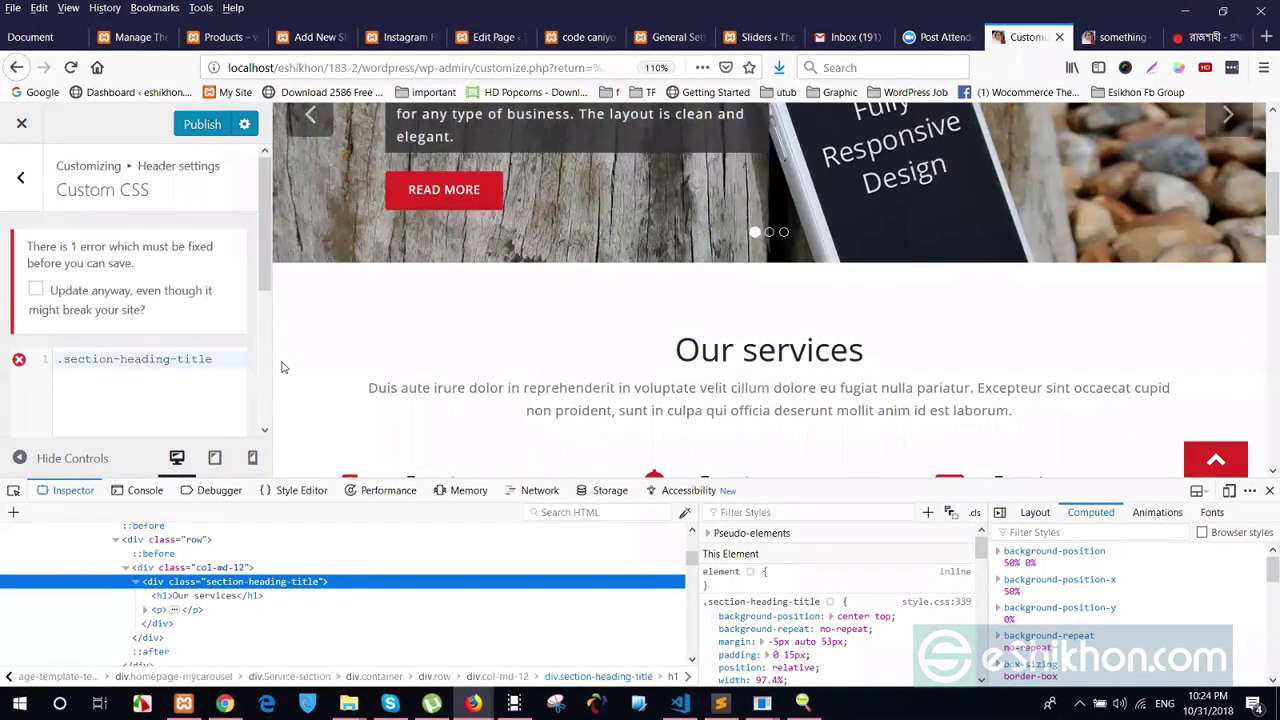
{"action": "type", "text": "h"}
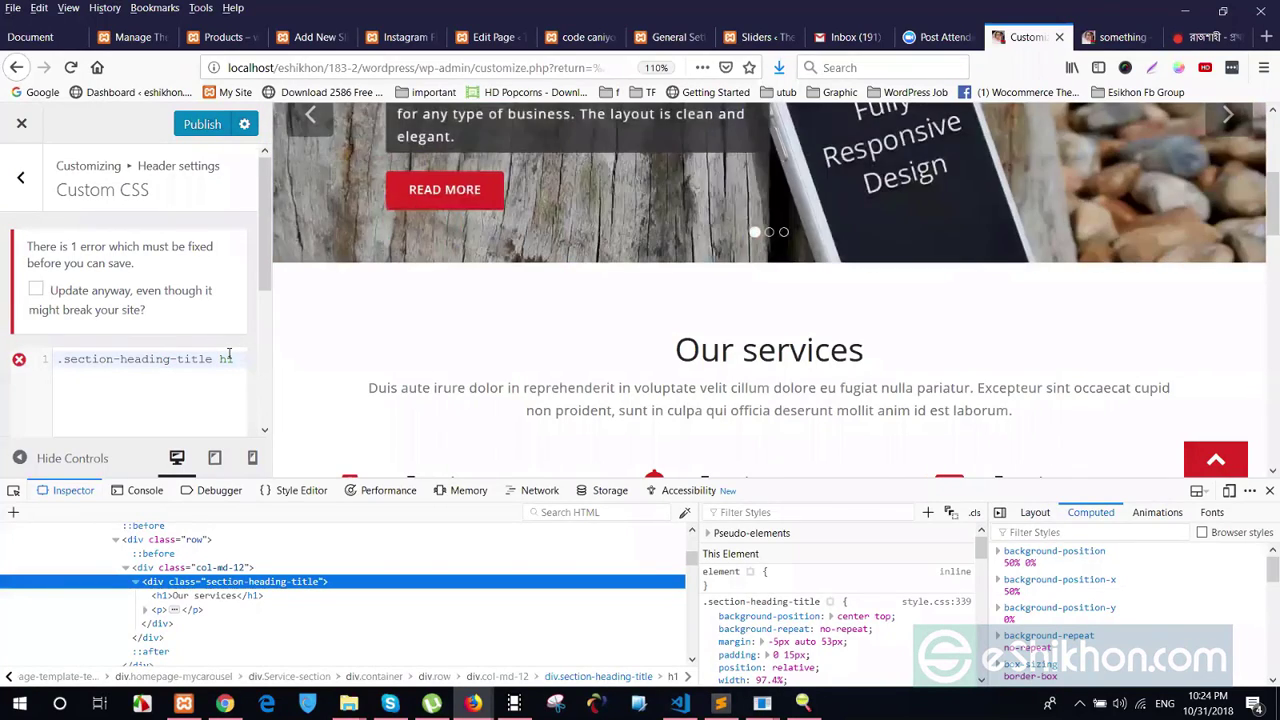
{"action": "type", "text": "1 {"}
{"action": "key", "text": "Return"}
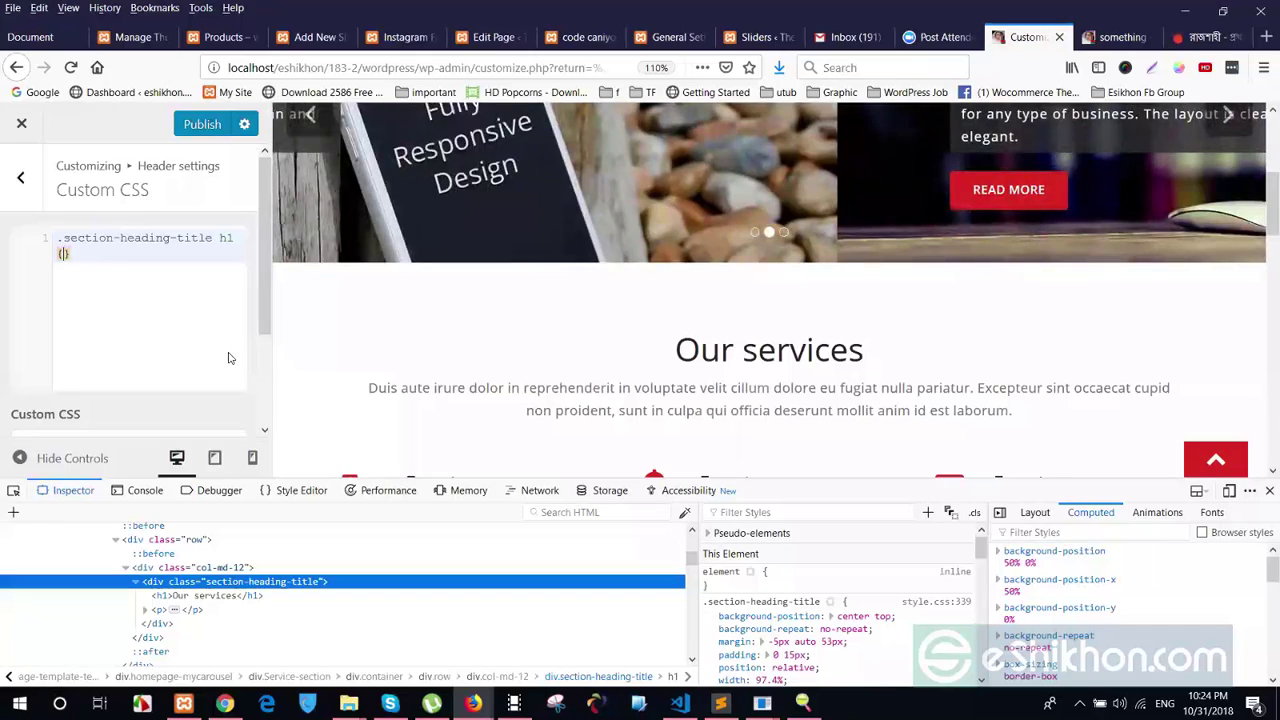
{"action": "type", "text": "COLOR"}
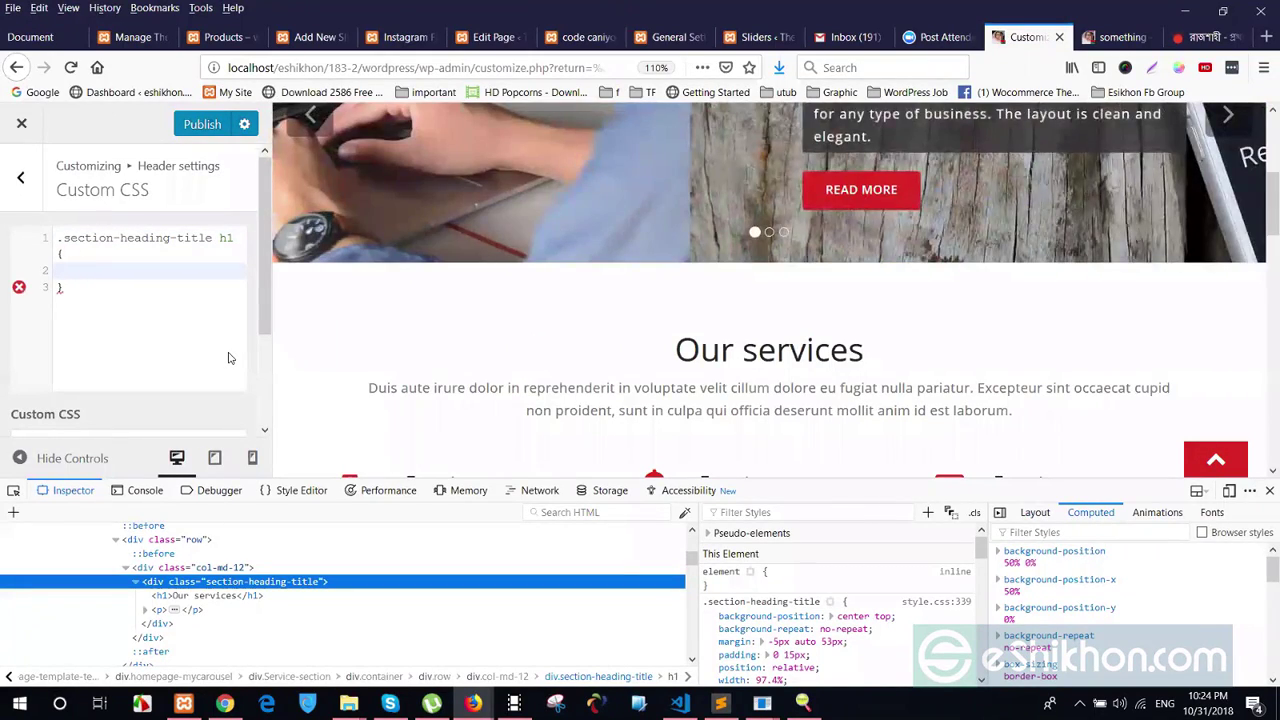
{"action": "key", "text": "ctrl+space"}
{"action": "type", "text": "lor"}
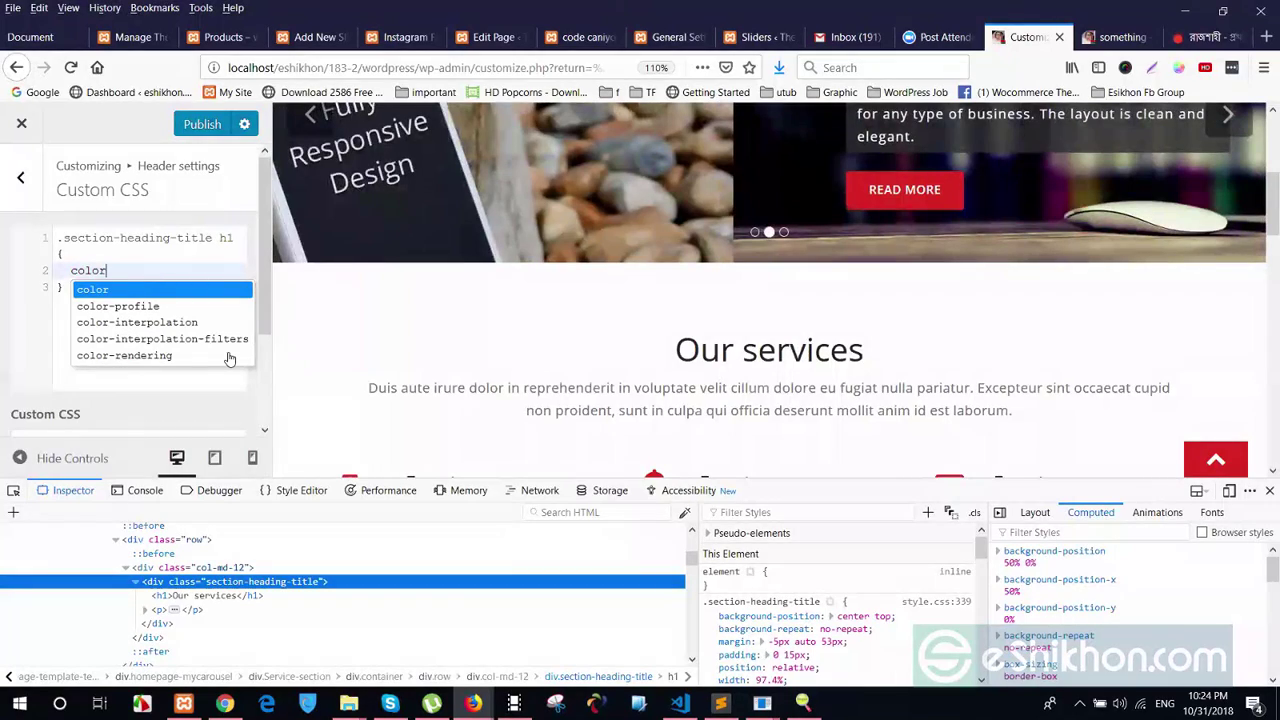
{"action": "type", "text": ":red"}
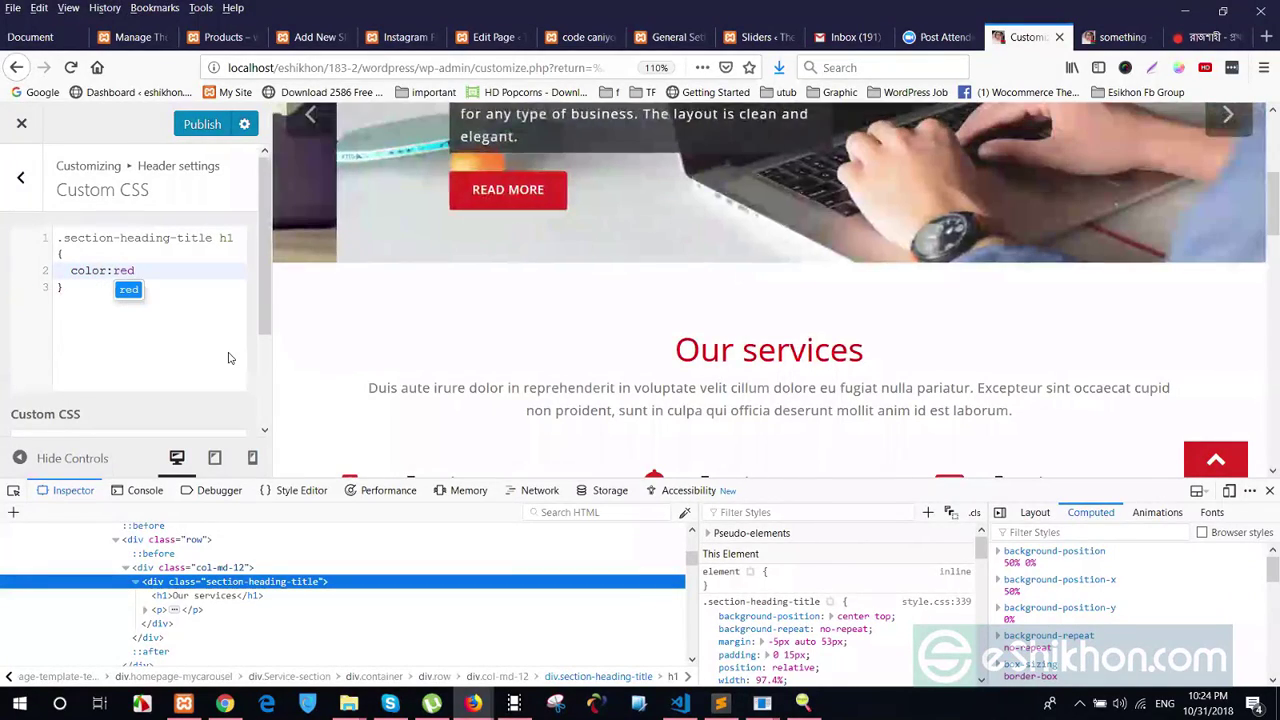
{"action": "left_click", "coordinate": [203, 126]}
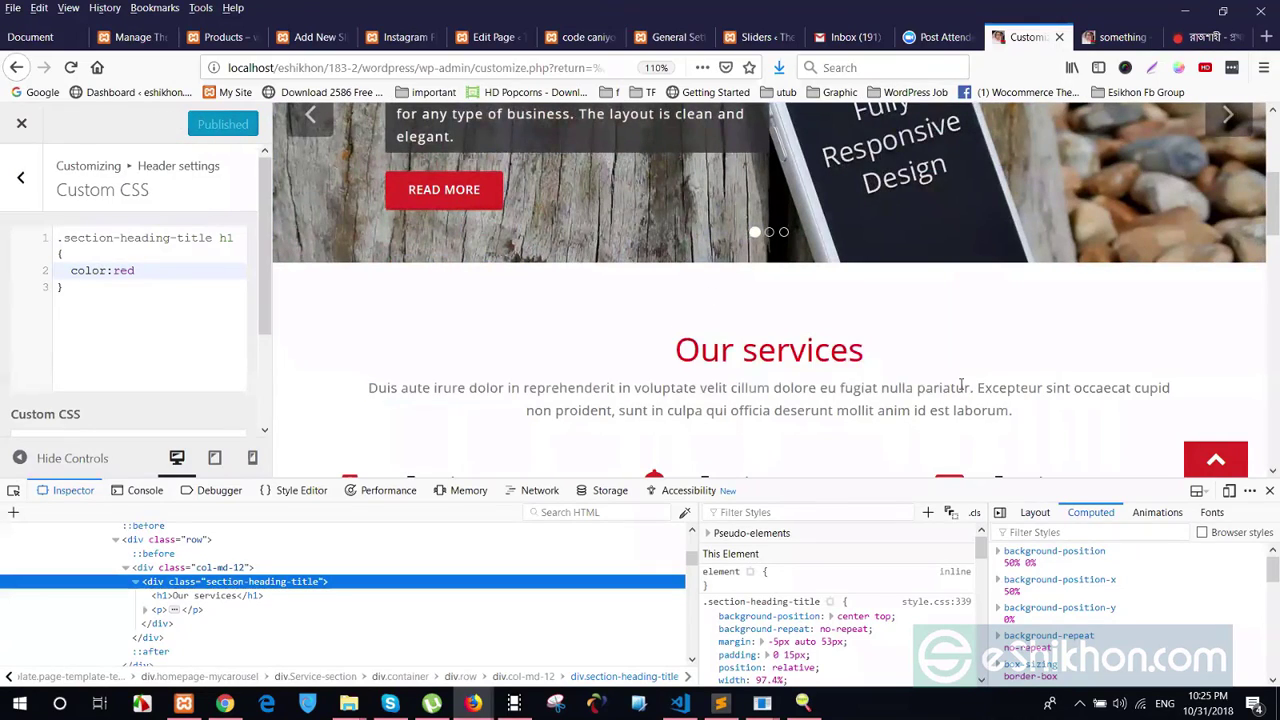
Review the CSS rule, then inspect an 'Easy to use' heading's markup in the preview
{"action": "scroll", "coordinate": [752, 262], "scroll_direction": "down", "scroll_amount": 2}
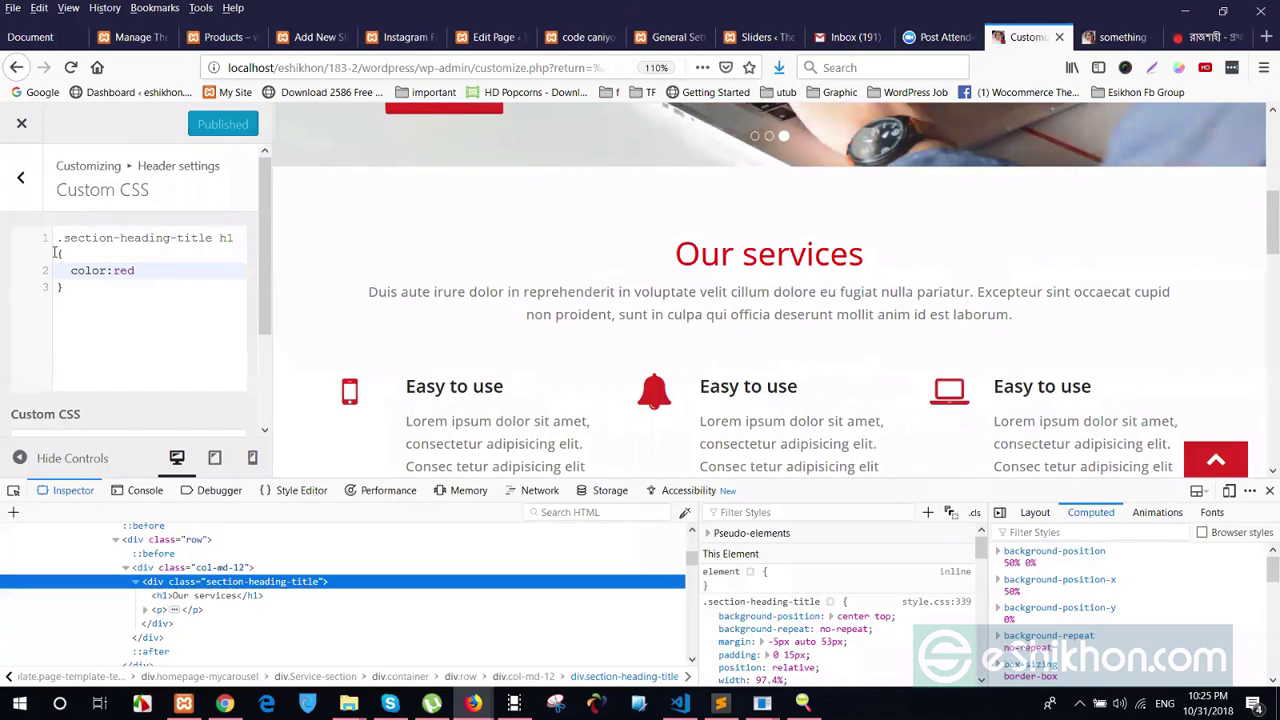
{"action": "left_click_drag", "start_coordinate": [56, 240], "coordinate": [130, 325]}
{"action": "left_click", "coordinate": [130, 325]}
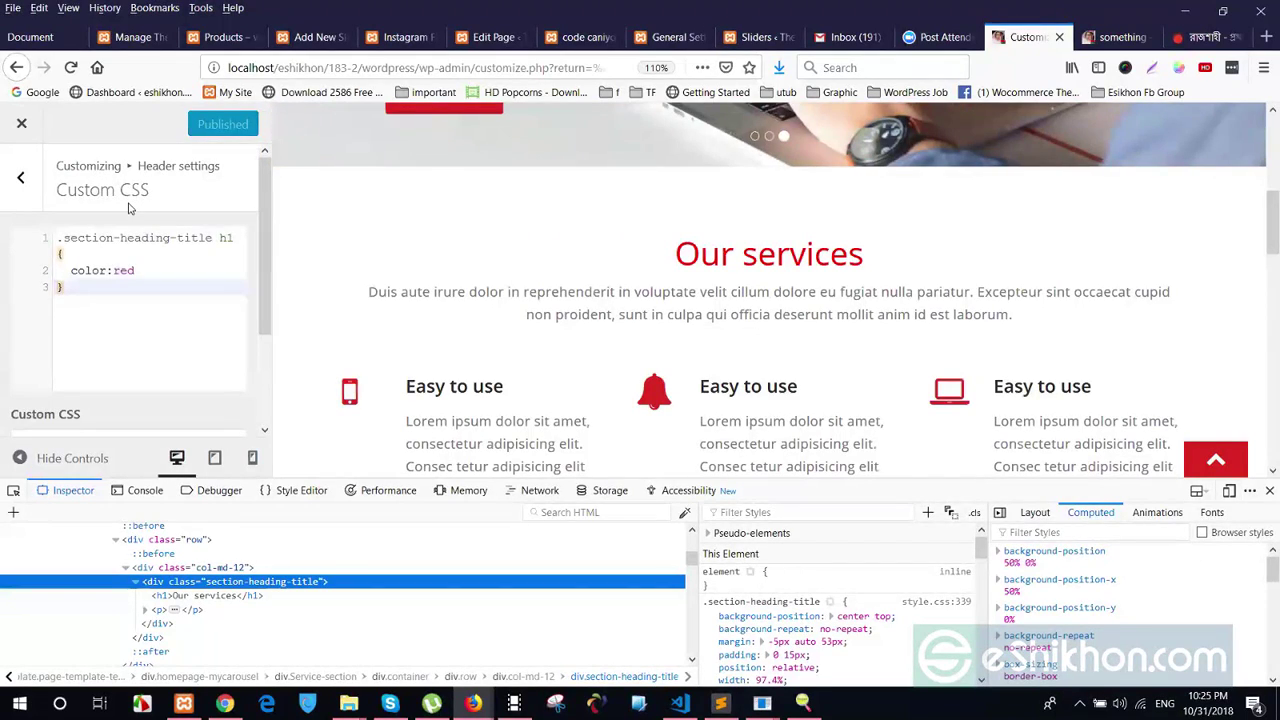
{"action": "left_click_drag", "start_coordinate": [59, 238], "coordinate": [233, 238]}
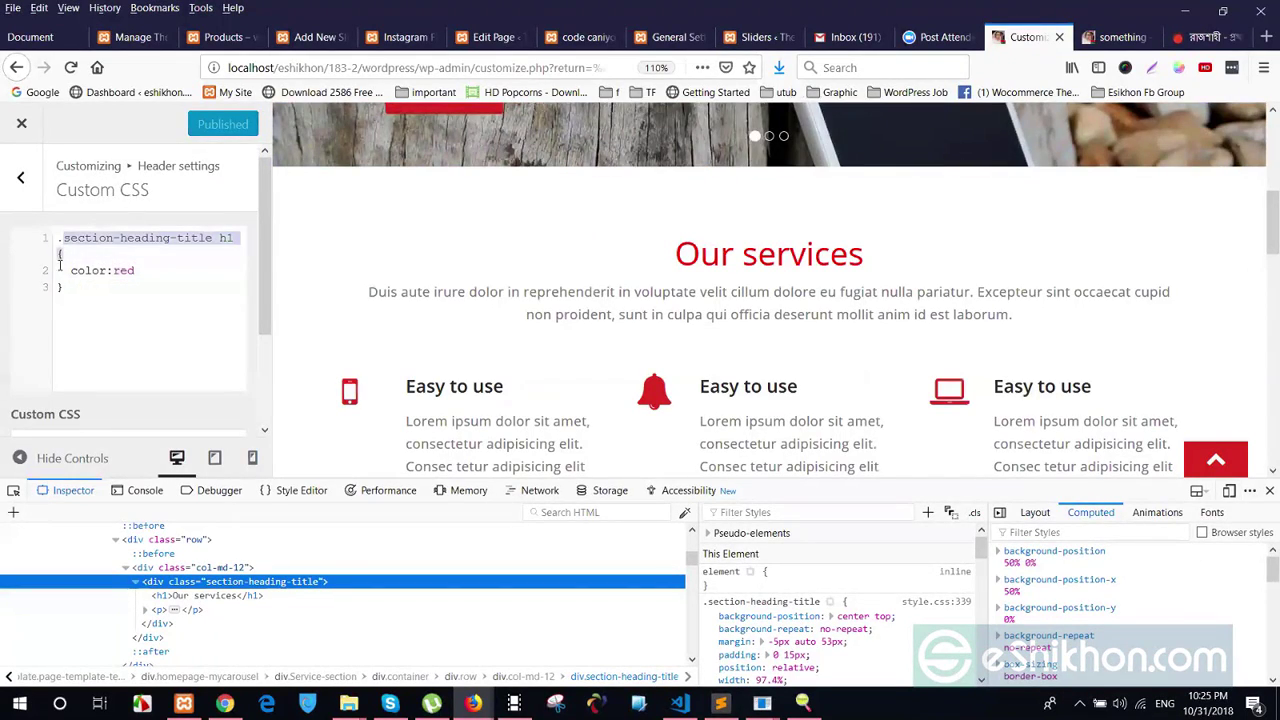
{"action": "left_click", "coordinate": [142, 307]}
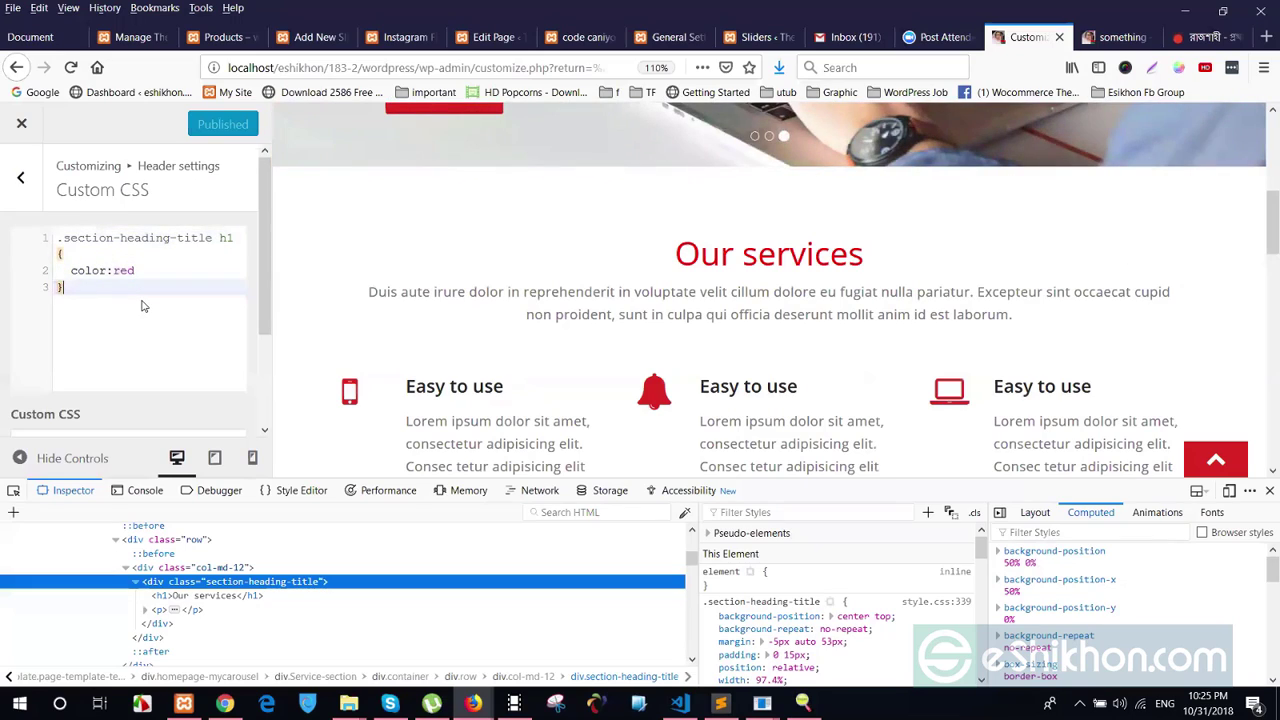
{"action": "scroll", "coordinate": [789, 263], "scroll_direction": "down", "scroll_amount": 3}
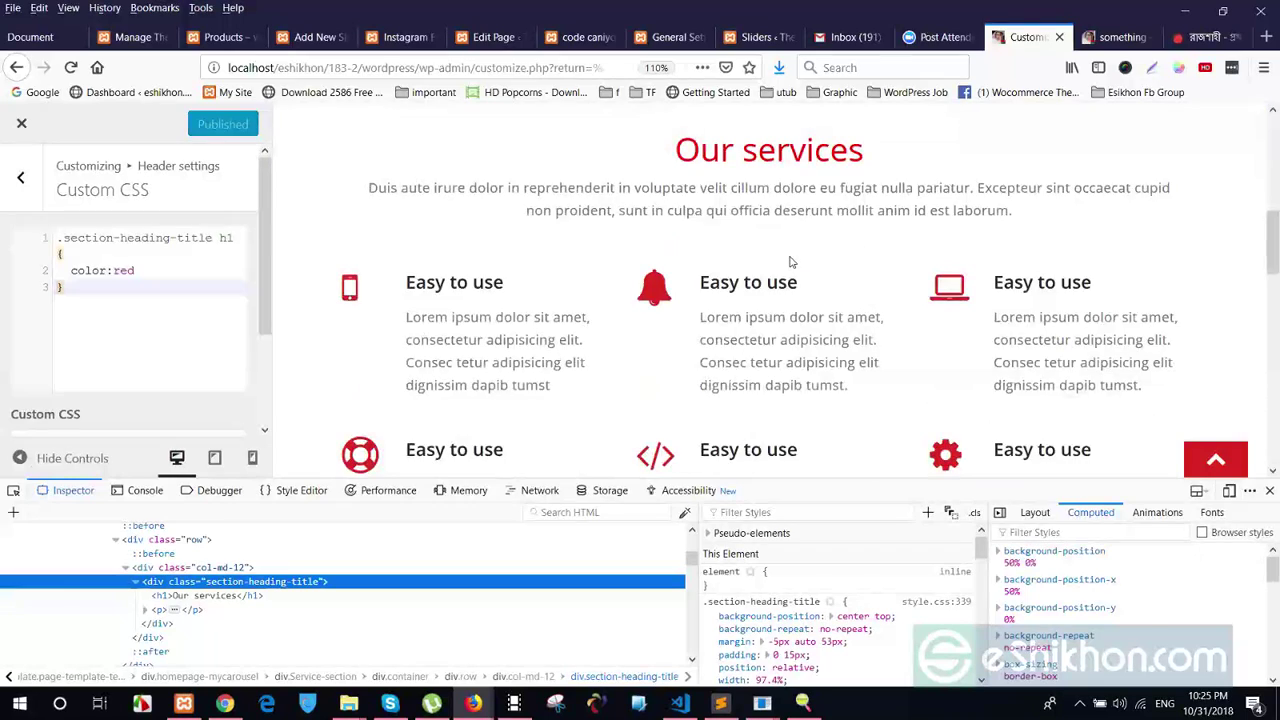
{"action": "scroll", "coordinate": [789, 263], "scroll_direction": "down", "scroll_amount": 3}
{"action": "scroll", "coordinate": [472, 270], "scroll_direction": "up", "scroll_amount": 3}
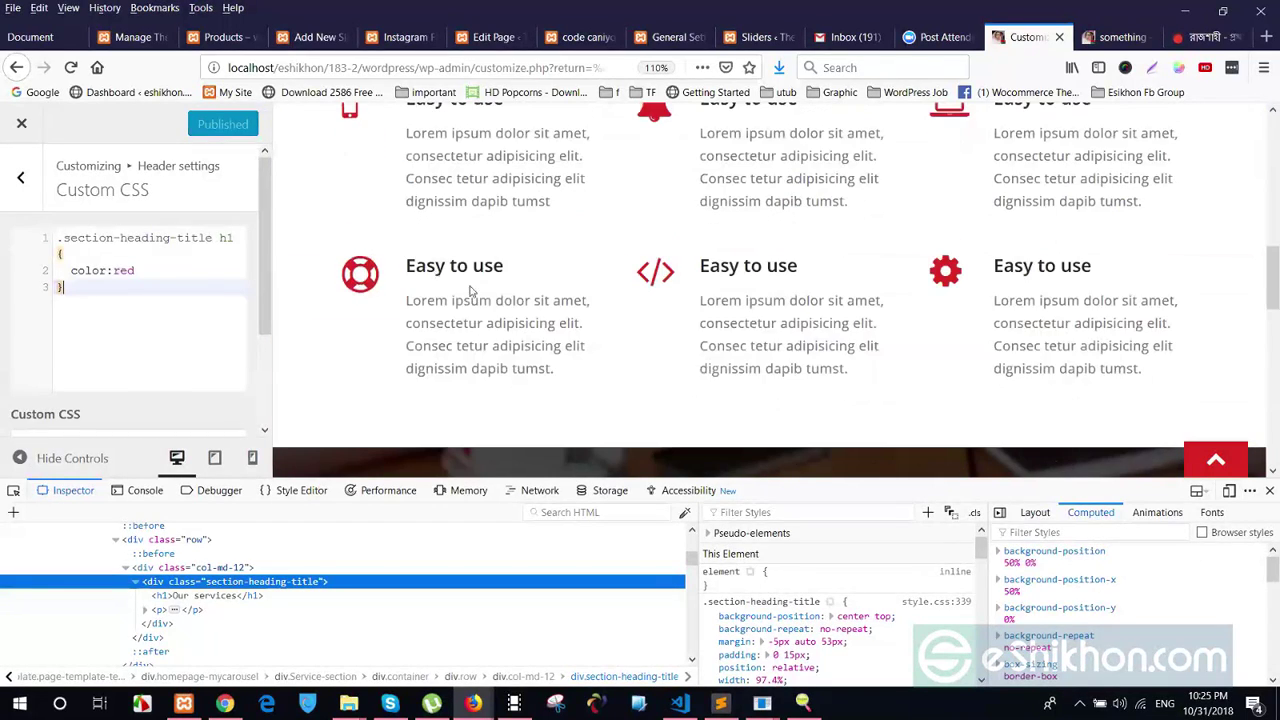
{"action": "scroll", "coordinate": [520, 240], "scroll_direction": "up", "scroll_amount": 2}
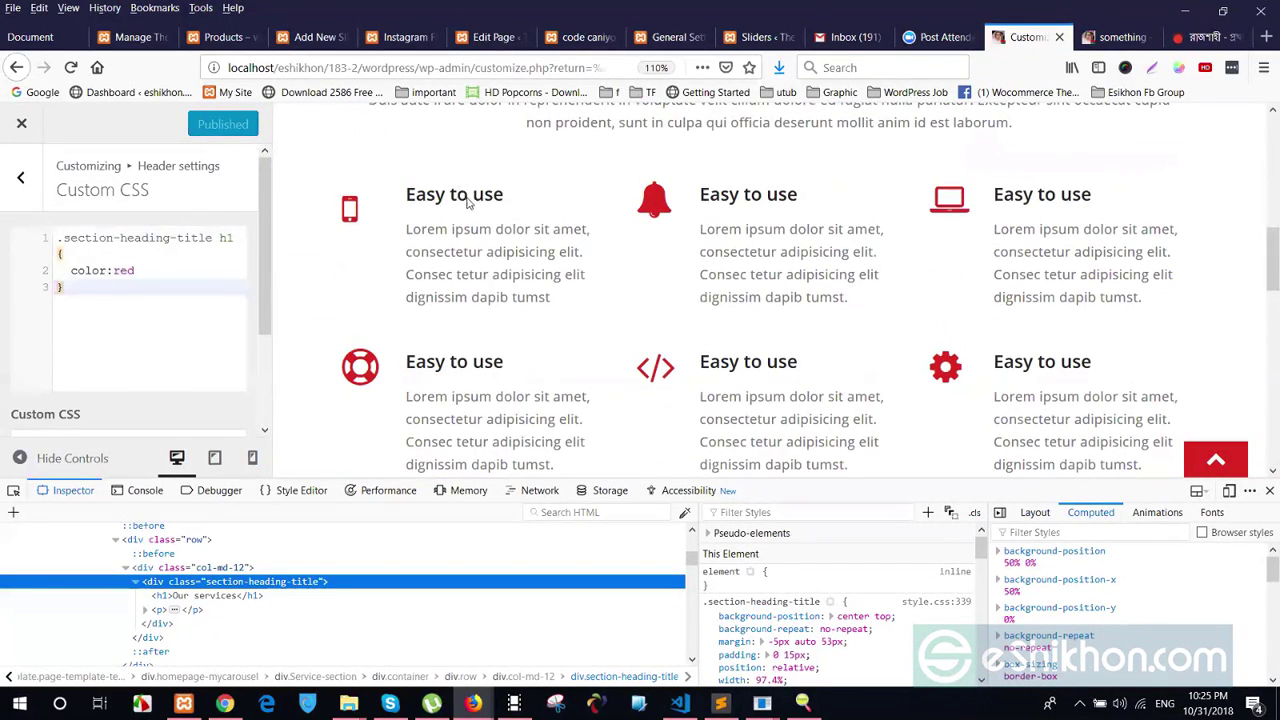
{"action": "right_click", "coordinate": [462, 199]}
{"action": "left_click", "coordinate": [522, 373]}
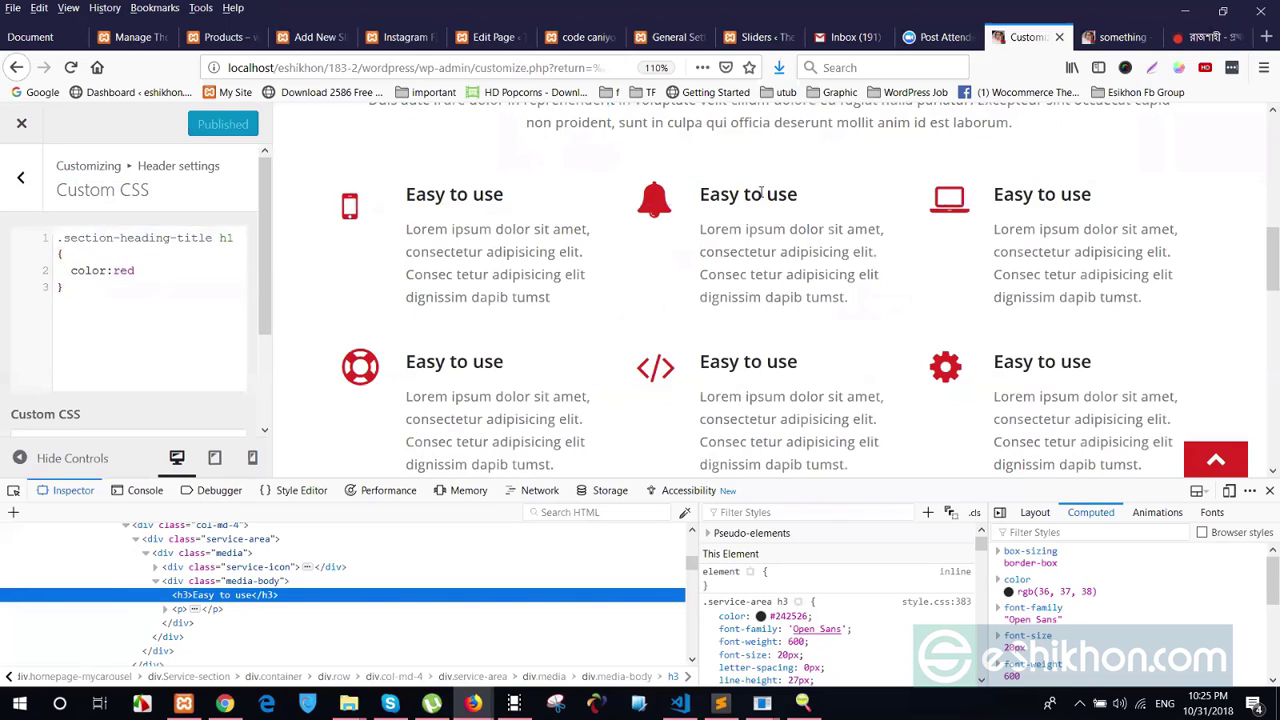
Close the developer tools and open Custom header settings under Header settings
{"action": "left_click", "coordinate": [1268, 491]}
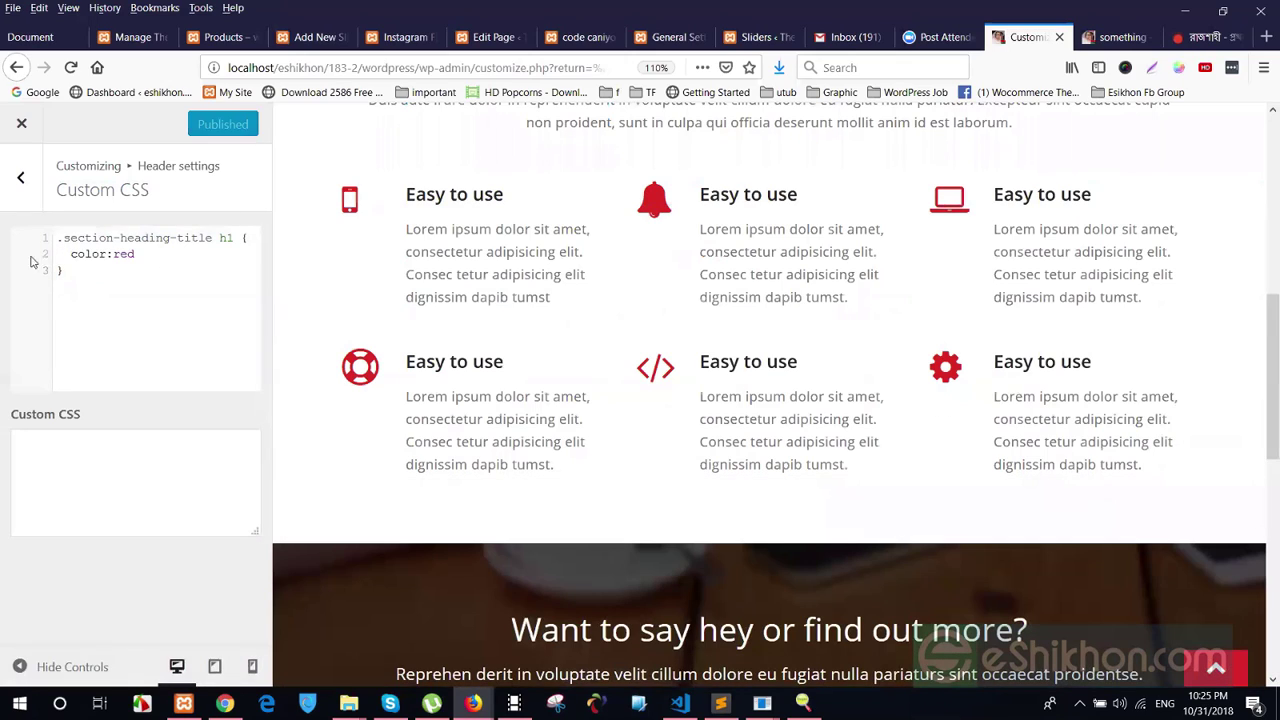
{"action": "left_click", "coordinate": [17, 174]}
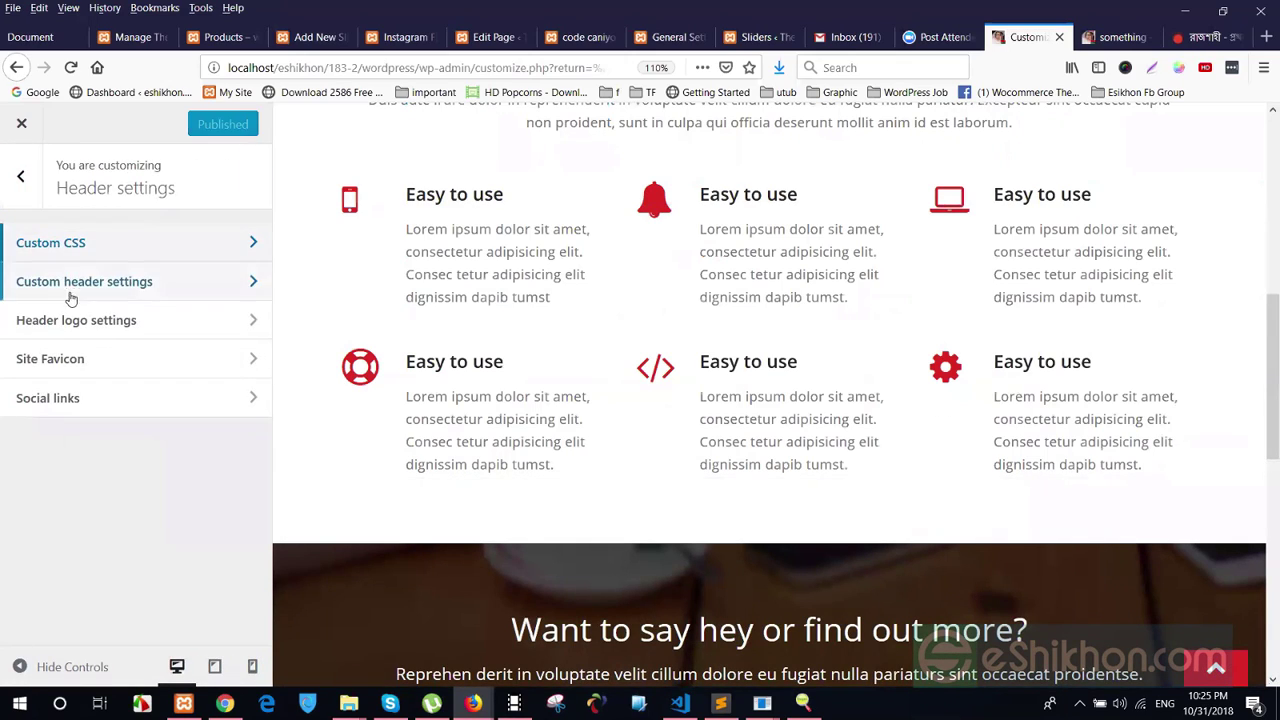
{"action": "scroll", "coordinate": [1261, 491], "scroll_direction": "up", "scroll_amount": 3}
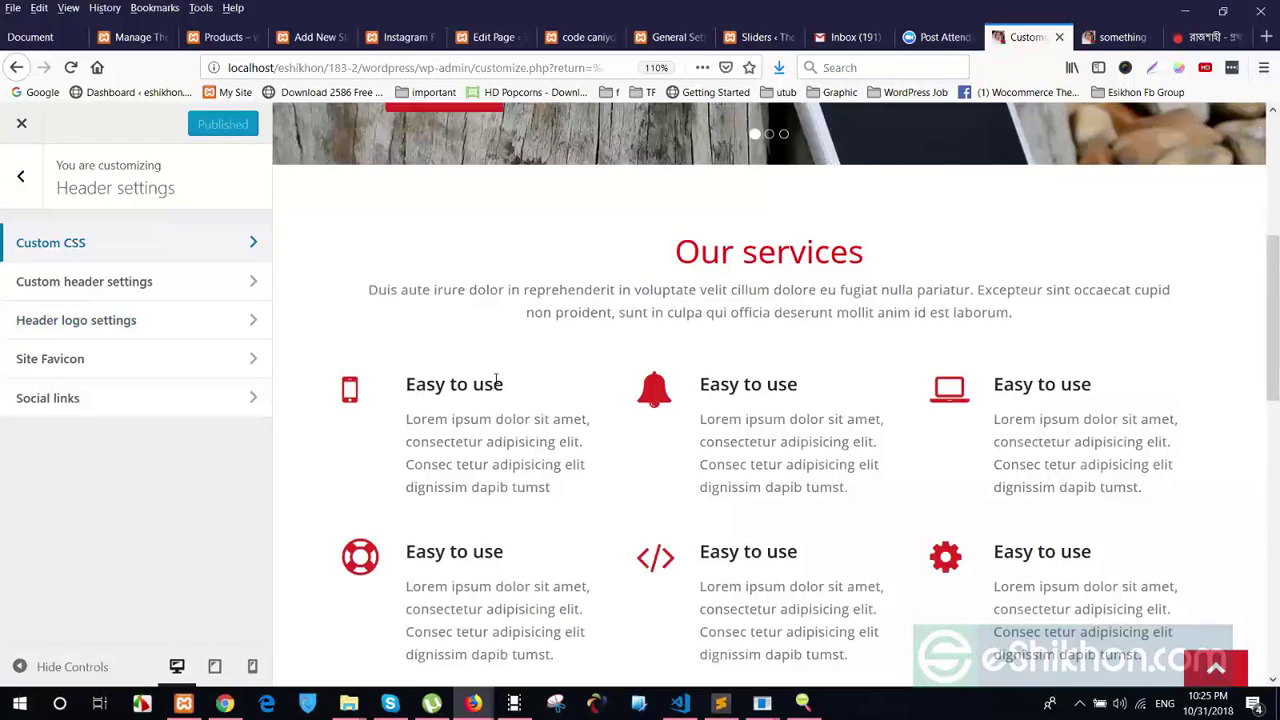
{"action": "scroll", "coordinate": [496, 378], "scroll_direction": "up", "scroll_amount": 4}
{"action": "left_click", "coordinate": [110, 290]}
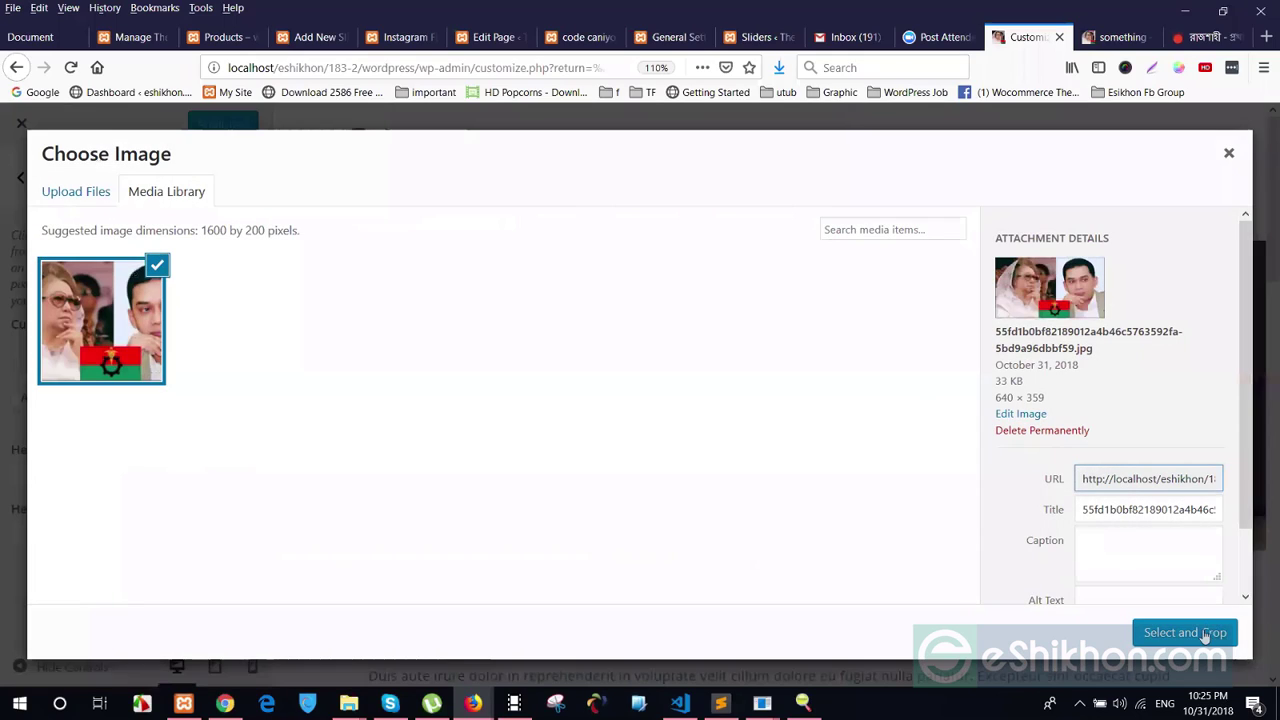
Crop the chosen picture around its middle and set it as the header image
{"action": "left_click", "coordinate": [1190, 632]}
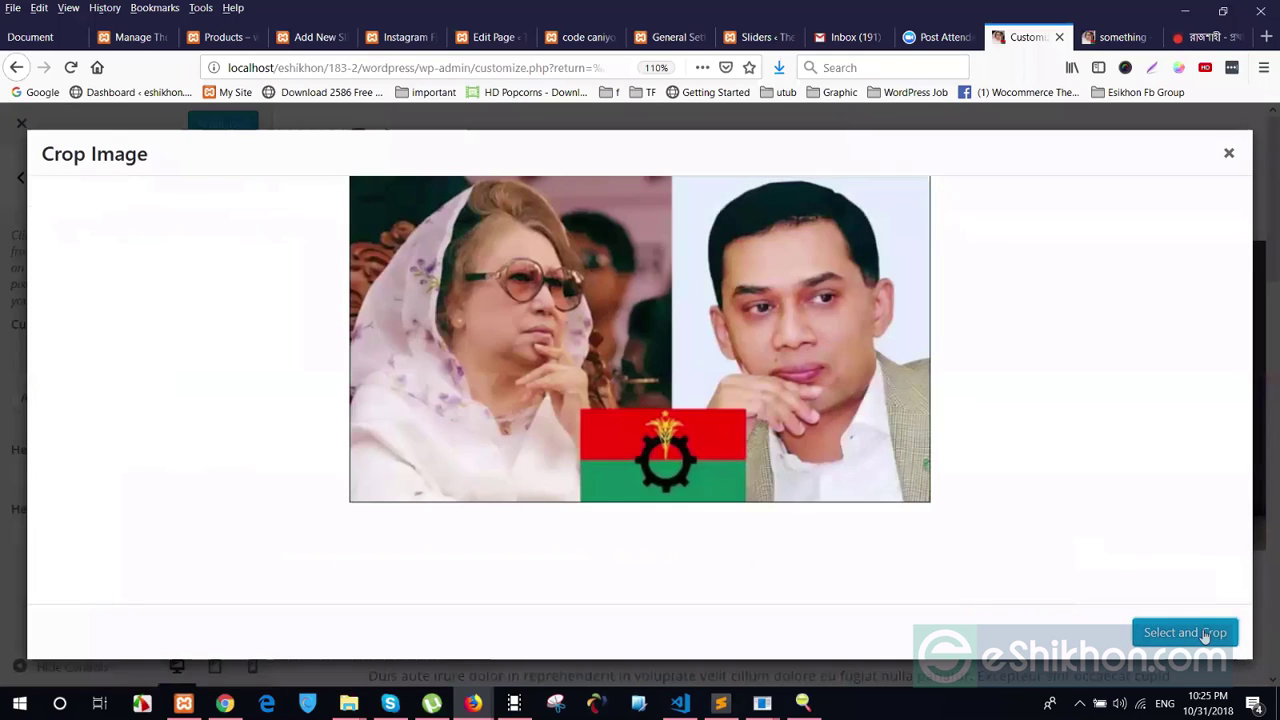
{"action": "left_click_drag", "start_coordinate": [678, 238], "coordinate": [683, 319]}
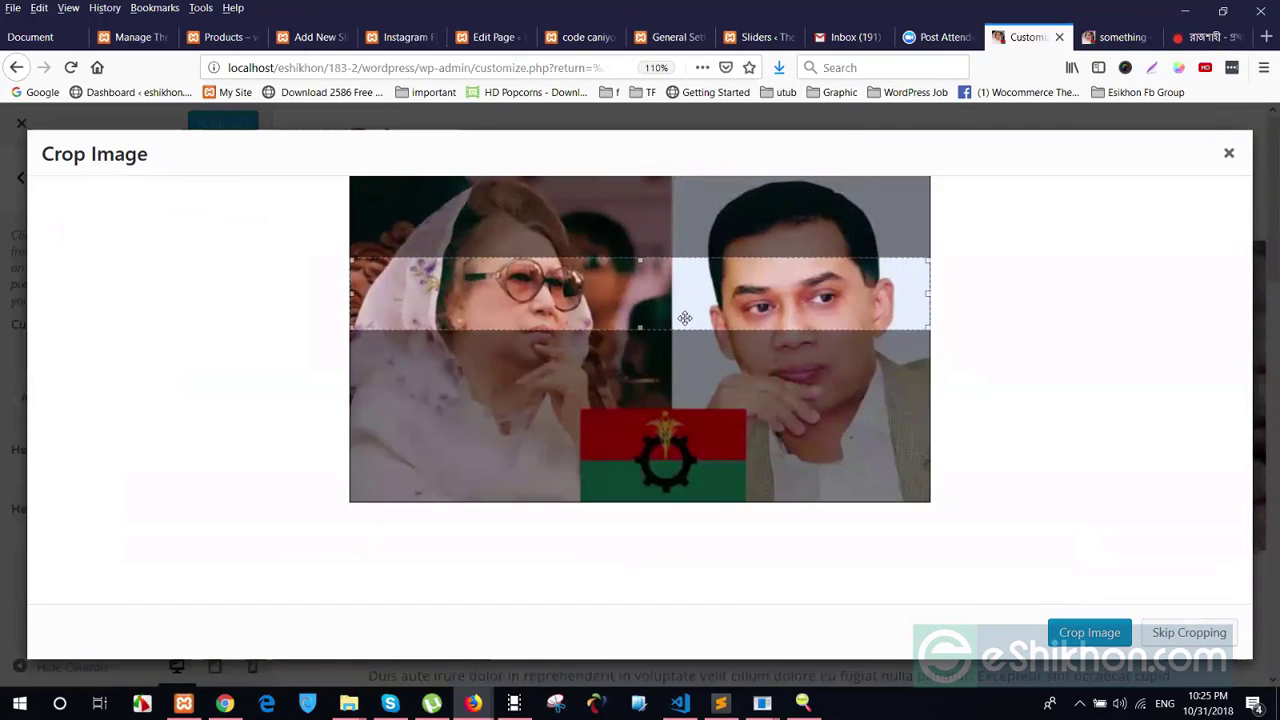
{"action": "left_click", "coordinate": [1090, 634]}
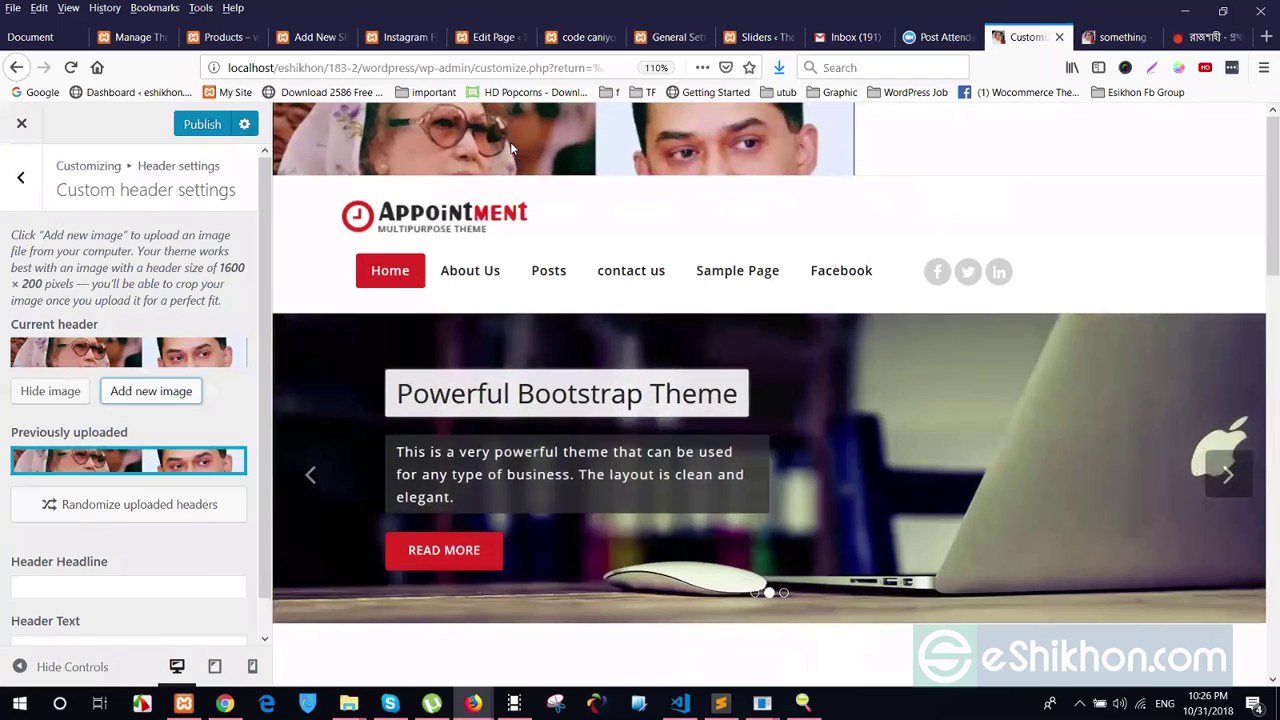
Check the header banner in the preview, then remove the header image
{"action": "mouse_move", "coordinate": [82, 462]}
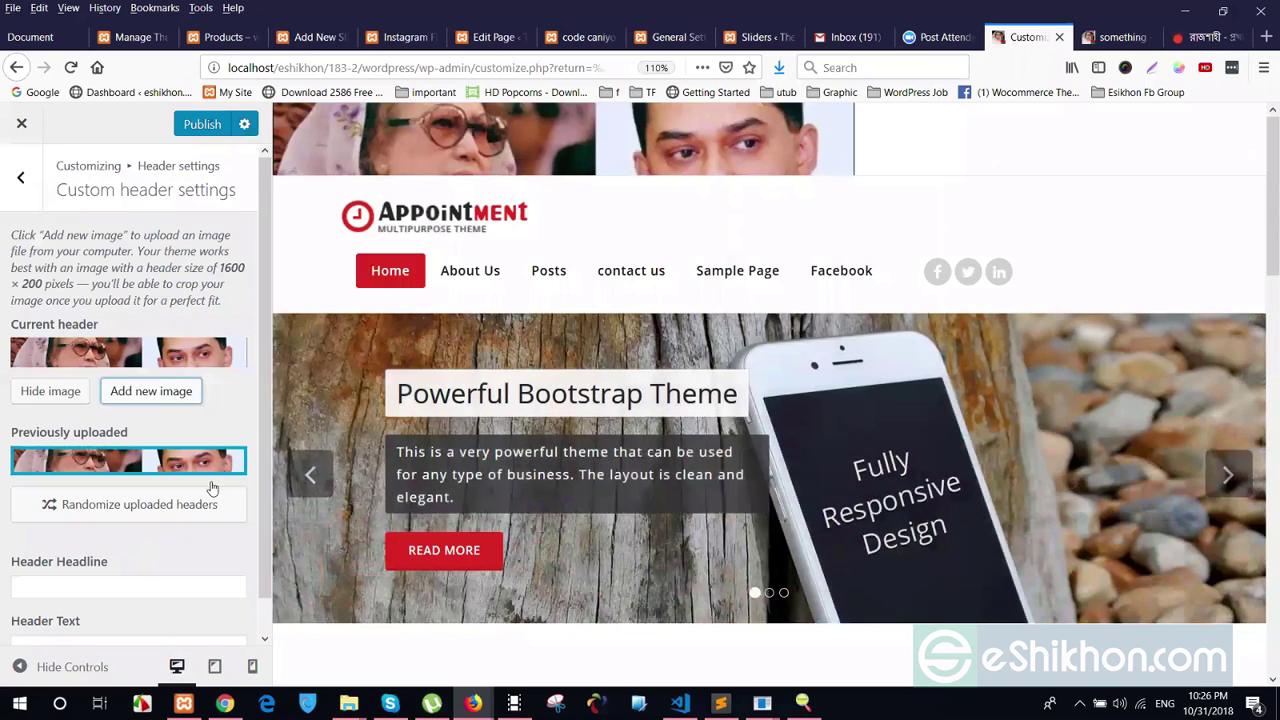
{"action": "scroll", "coordinate": [90, 336], "scroll_direction": "down", "scroll_amount": 1}
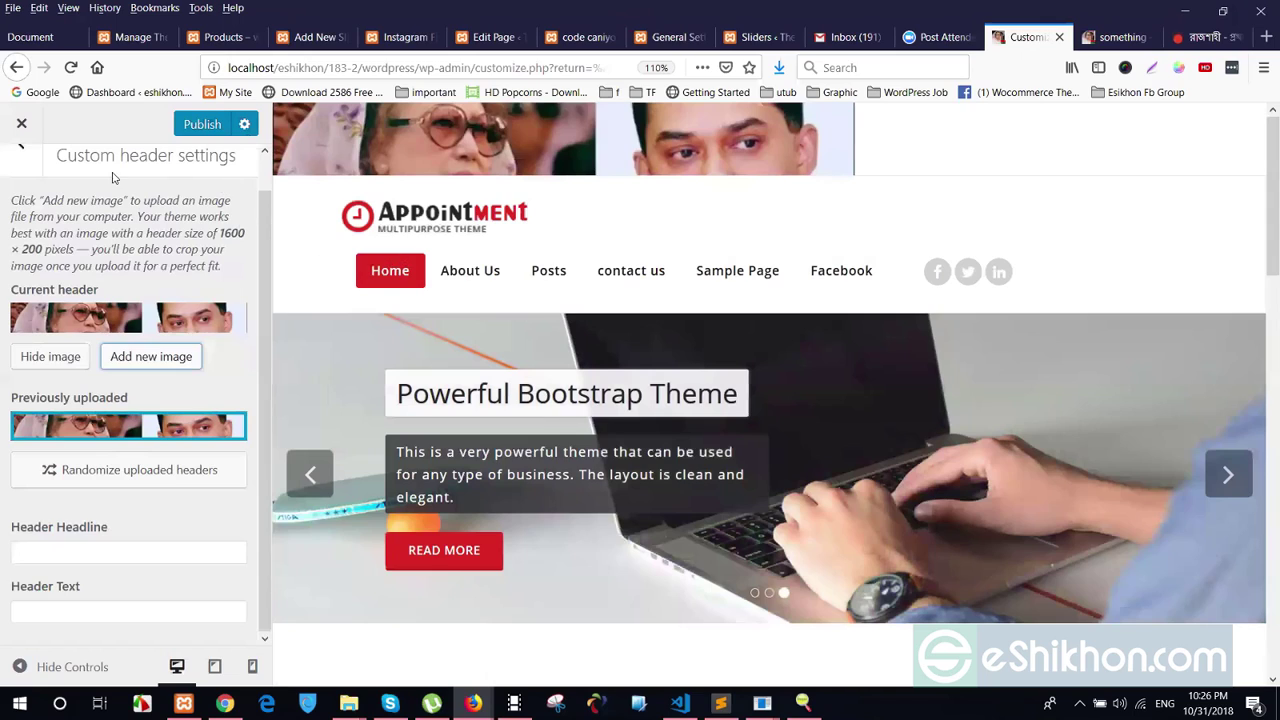
{"action": "scroll", "coordinate": [113, 177], "scroll_direction": "up", "scroll_amount": 1}
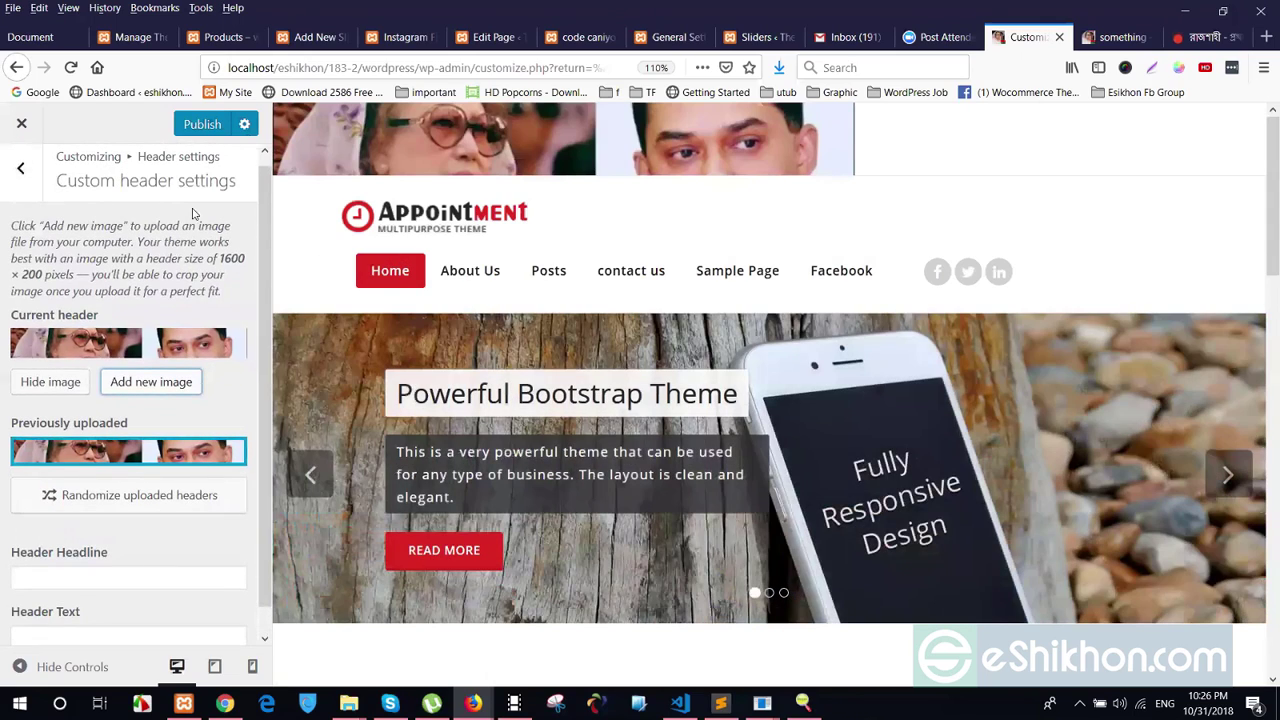
{"action": "scroll", "coordinate": [193, 213], "scroll_direction": "up", "scroll_amount": 1}
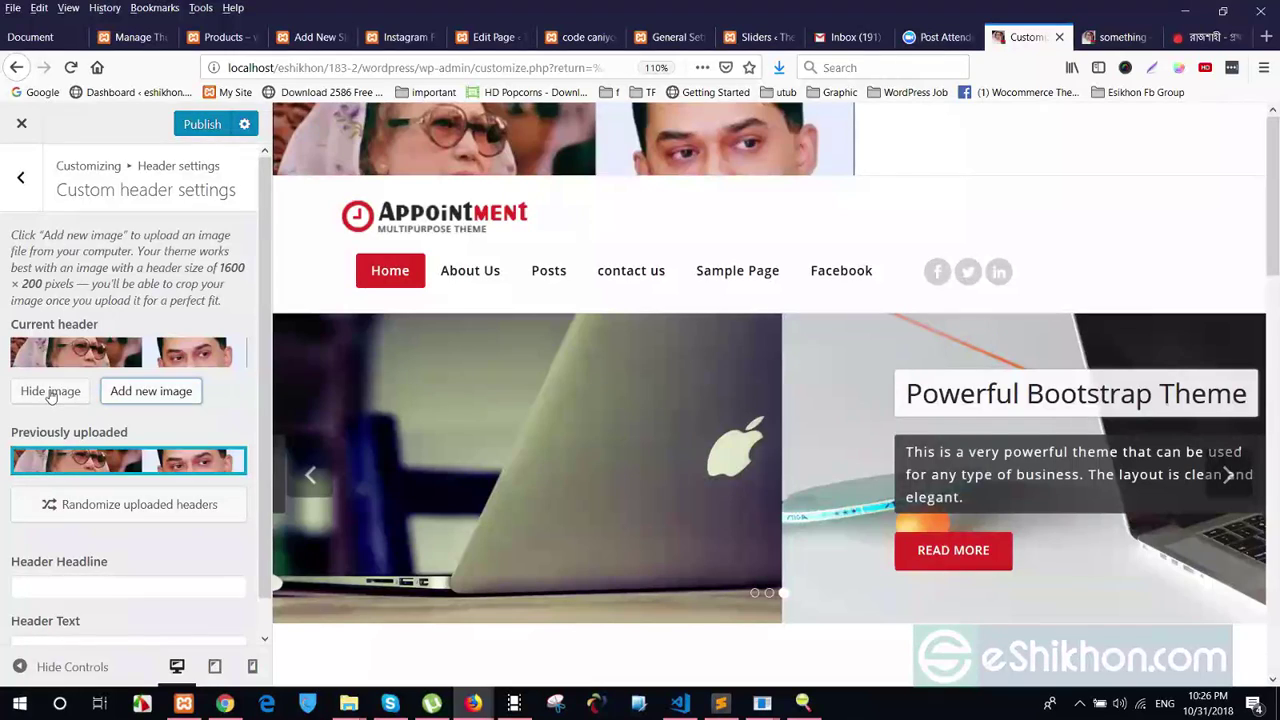
{"action": "left_click", "coordinate": [50, 393]}
Paste 'Header Headline' into both the Header Headline and Header Text fields and publish
{"action": "scroll", "coordinate": [150, 490], "scroll_direction": "down", "scroll_amount": 1}
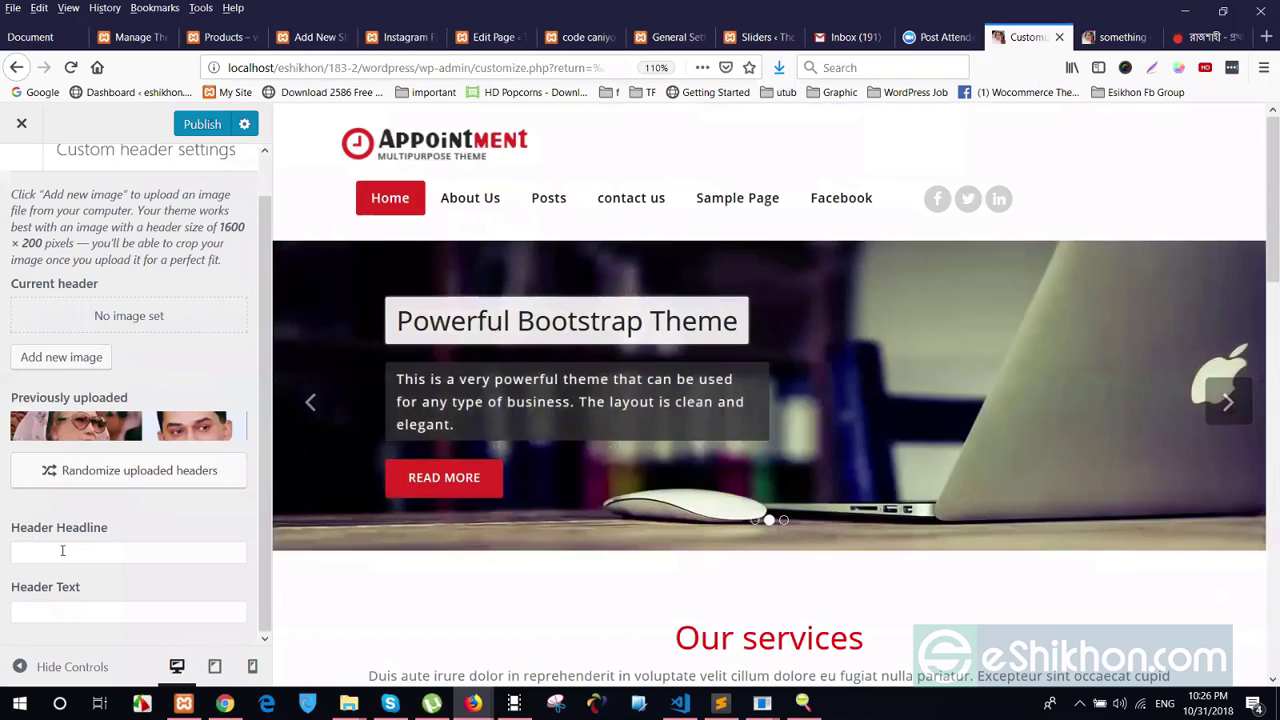
{"action": "left_click", "coordinate": [68, 558]}
{"action": "left_click", "coordinate": [62, 605]}
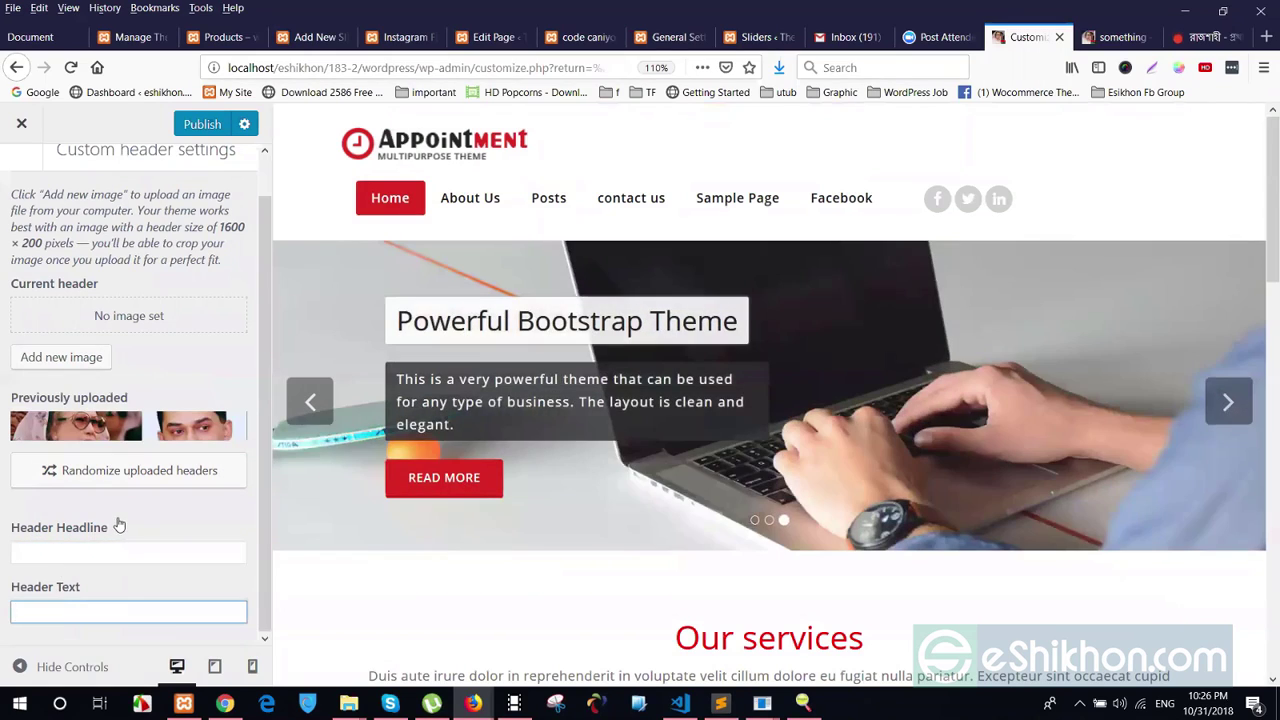
{"action": "left_click_drag", "start_coordinate": [110, 526], "coordinate": [18, 527]}
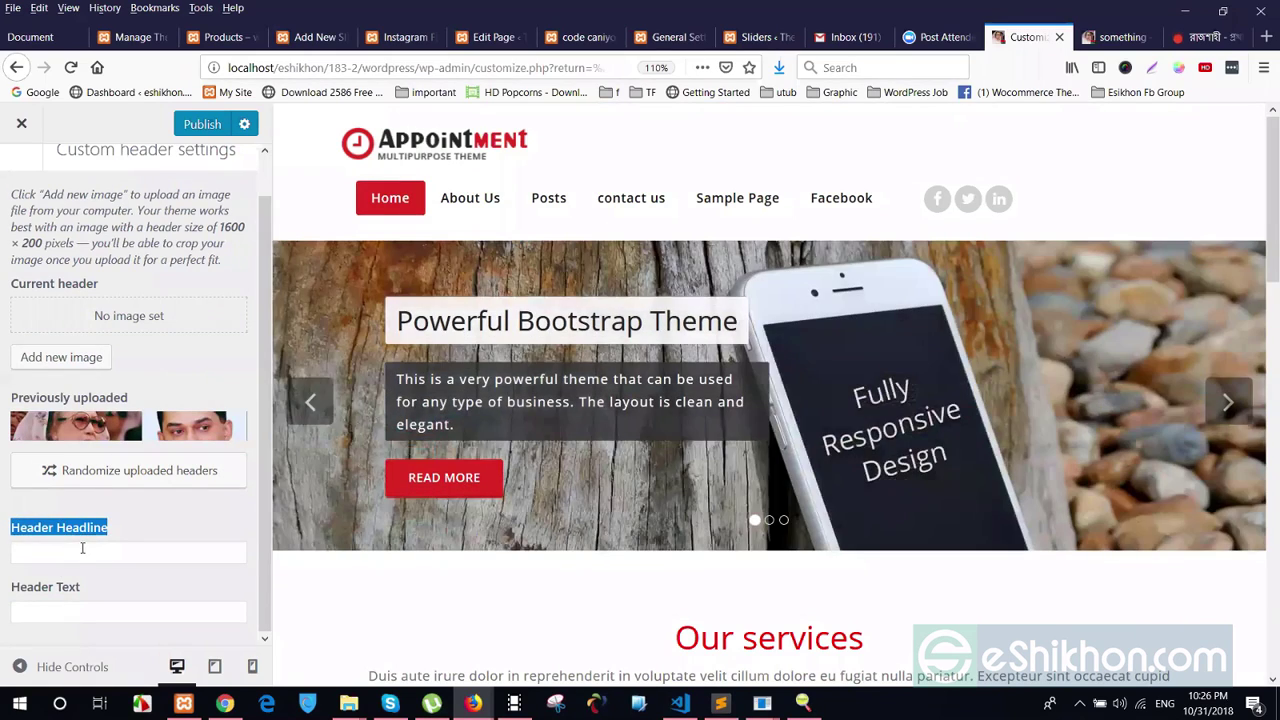
{"action": "left_click", "coordinate": [60, 557]}
{"action": "type", "text": "Header Headline"}
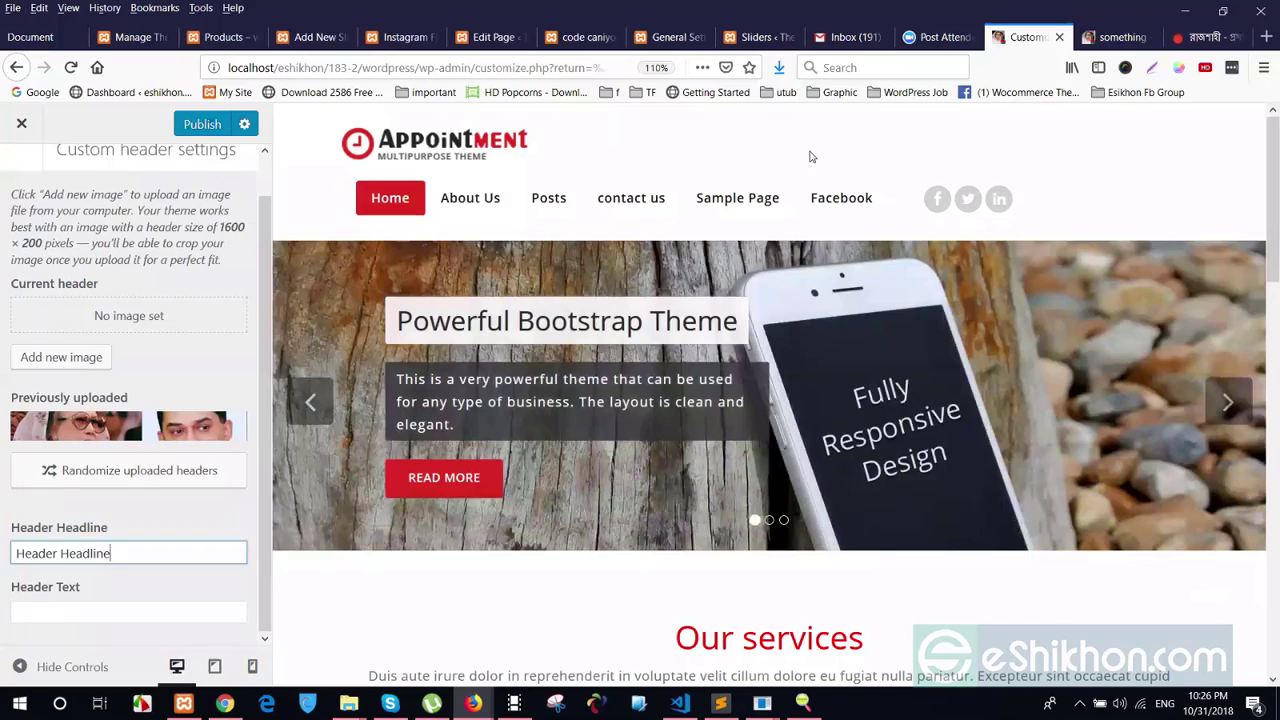
{"action": "left_click", "coordinate": [96, 602]}
{"action": "type", "text": "Header Headline"}
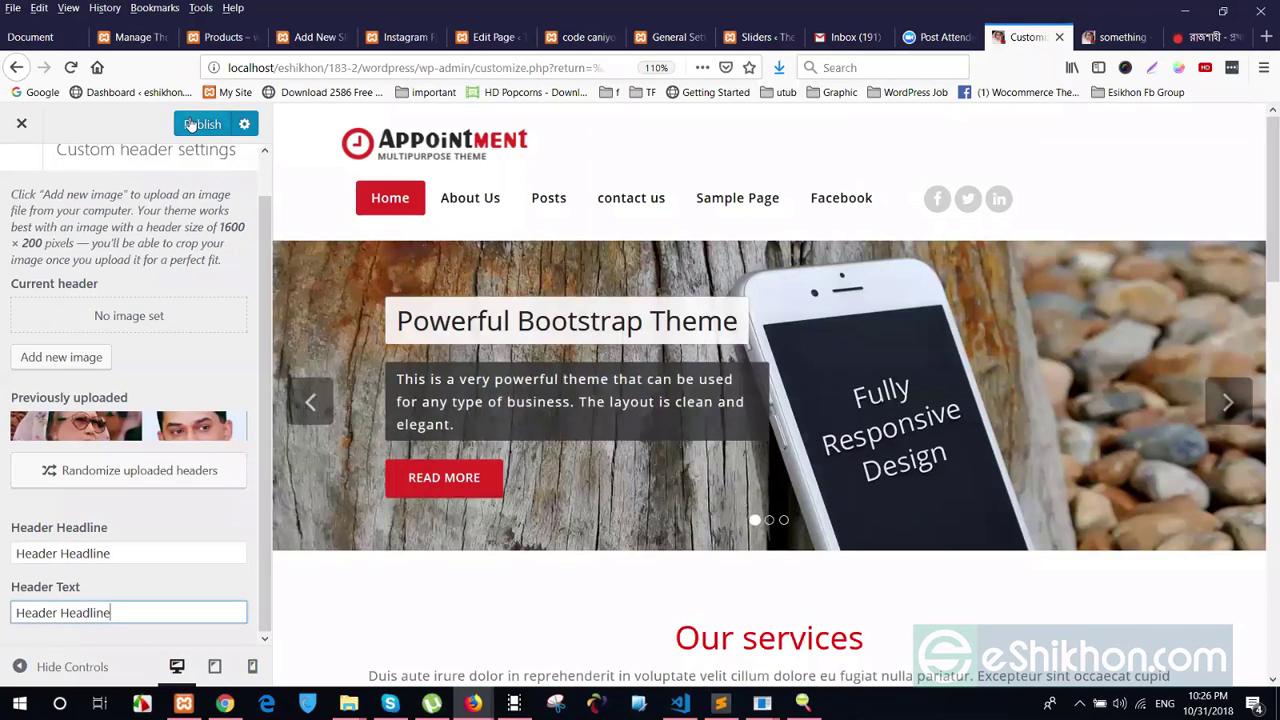
{"action": "left_click", "coordinate": [190, 124]}
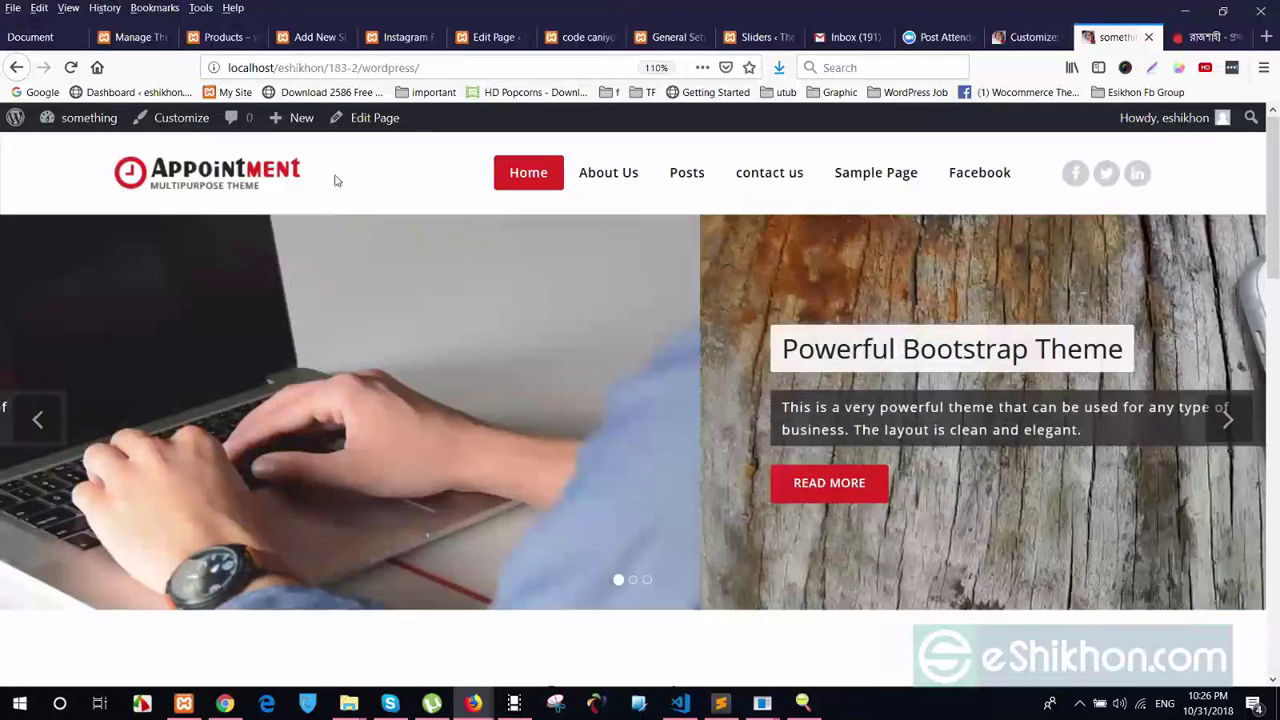
{"action": "left_click", "coordinate": [720, 230]}
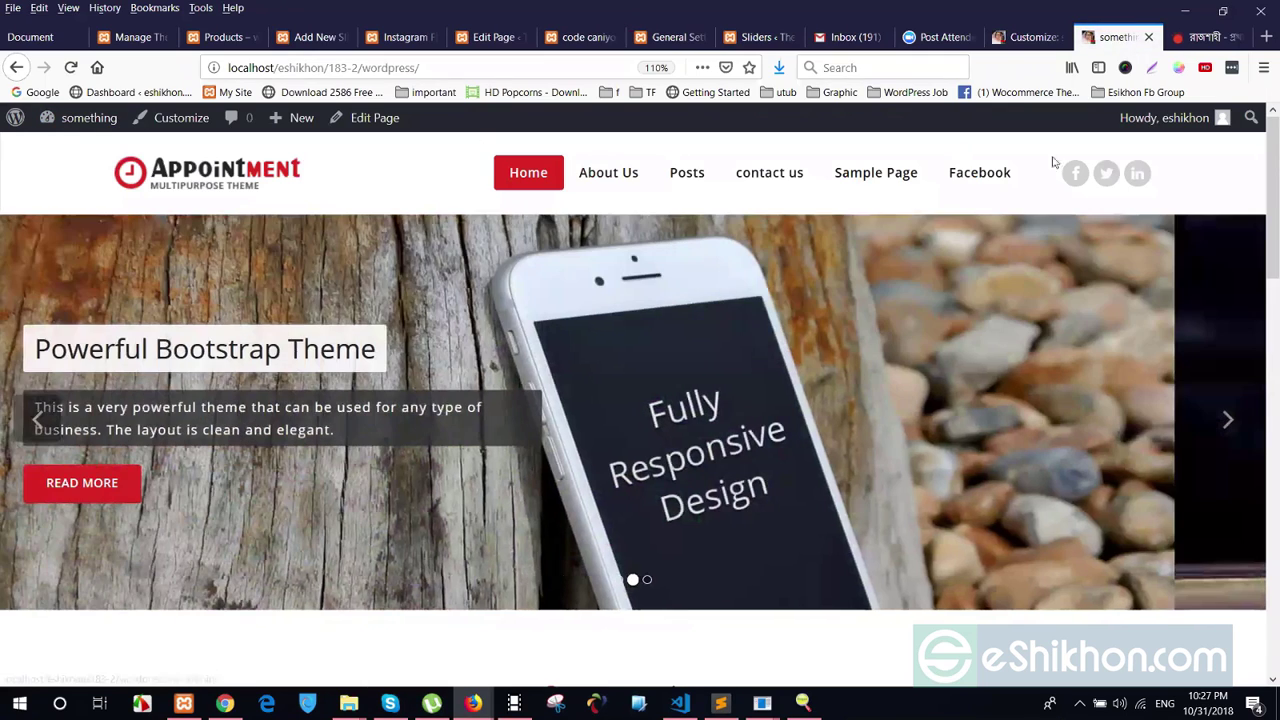
{"action": "scroll", "coordinate": [1249, 169], "scroll_direction": "down", "scroll_amount": 10}
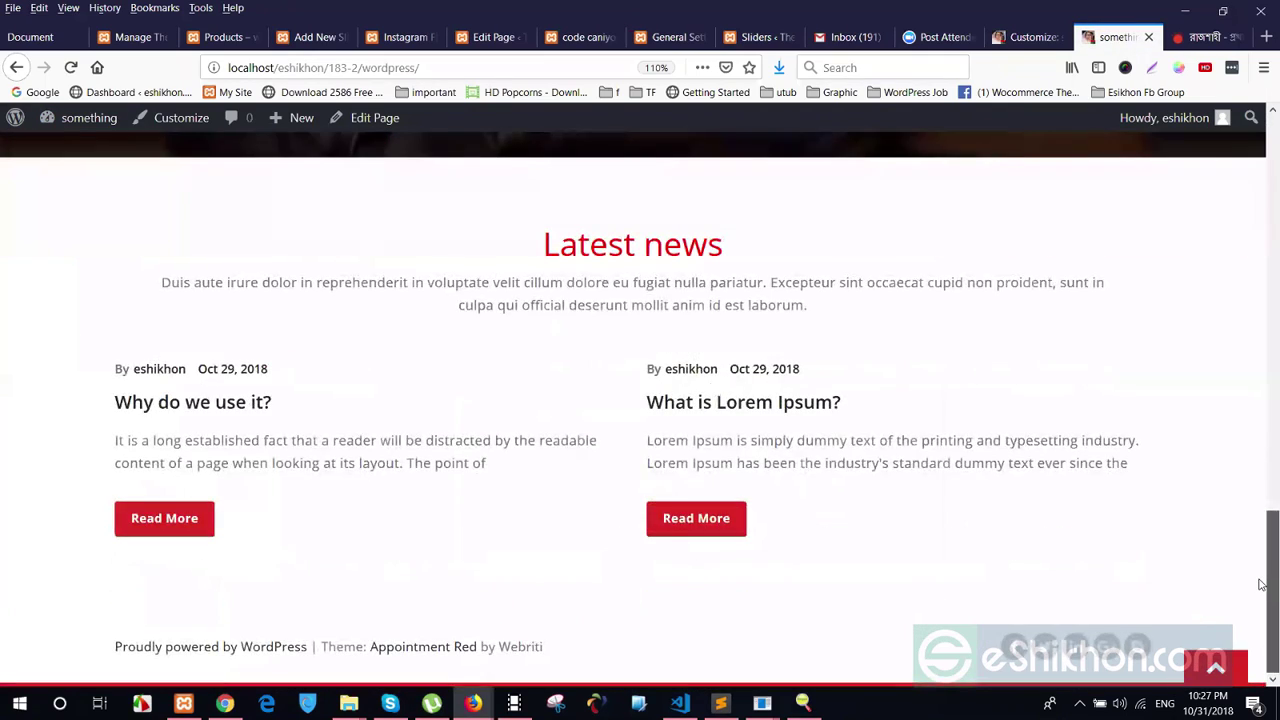
{"action": "left_click_drag", "start_coordinate": [1262, 585], "coordinate": [1262, 160]}
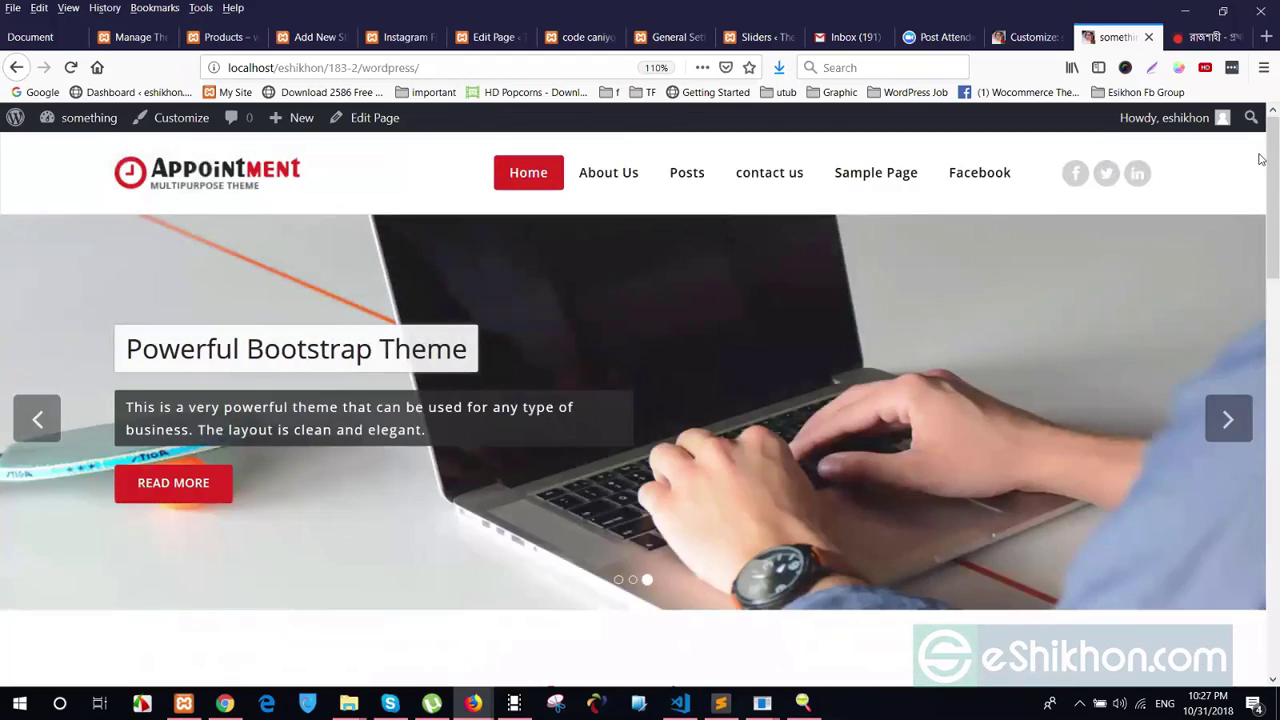
{"action": "key", "text": "ctrl+Page_Up"}
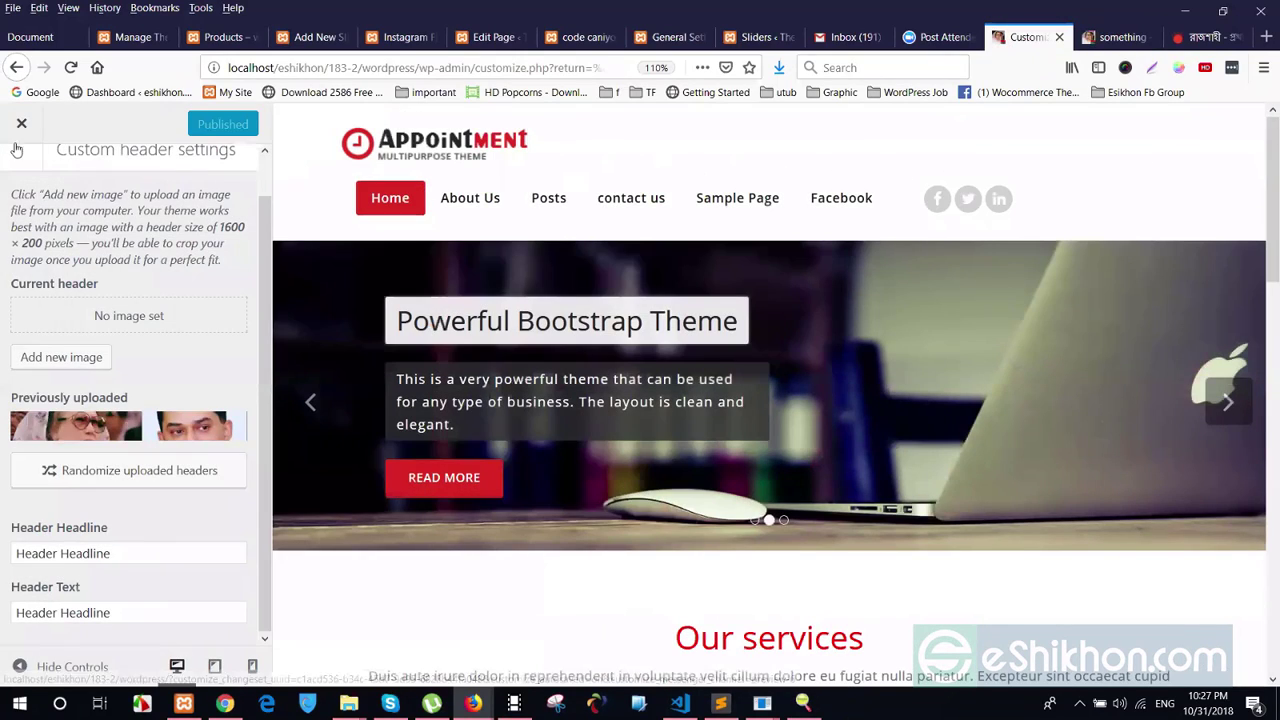
{"action": "scroll", "coordinate": [55, 221], "scroll_direction": "up", "scroll_amount": 1}
{"action": "left_click", "coordinate": [20, 177]}
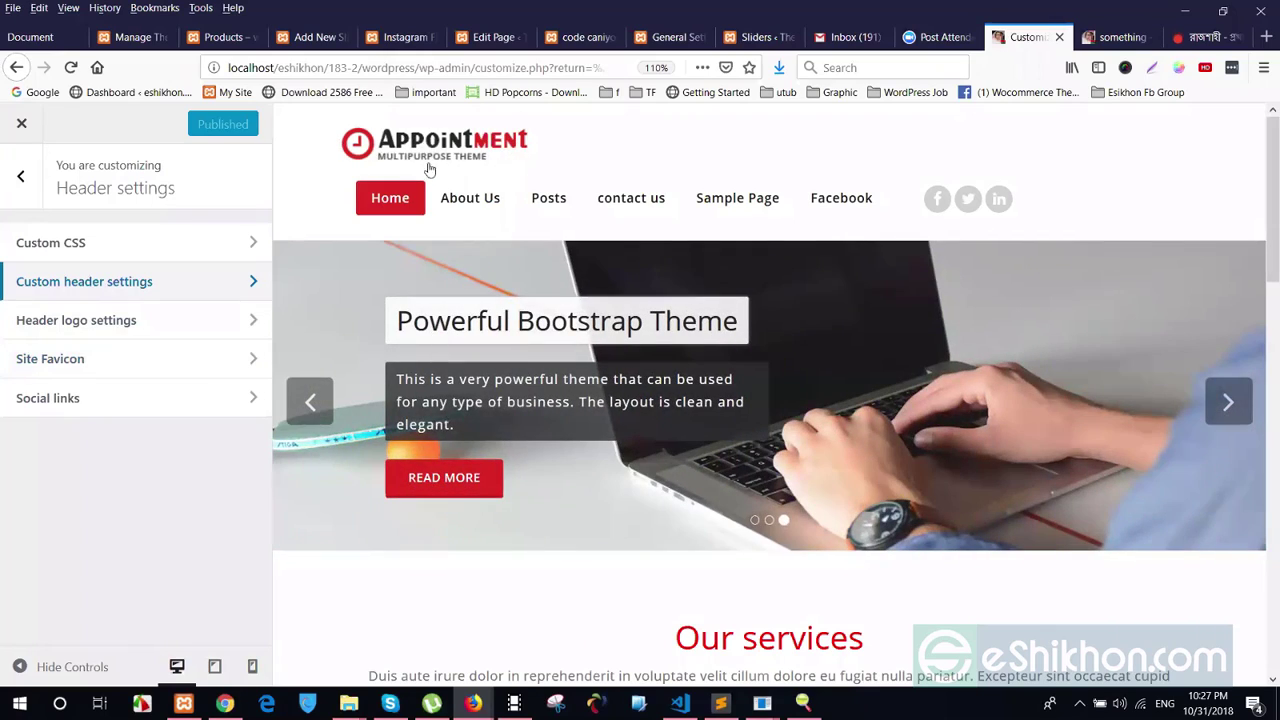
{"action": "left_click", "coordinate": [92, 325]}
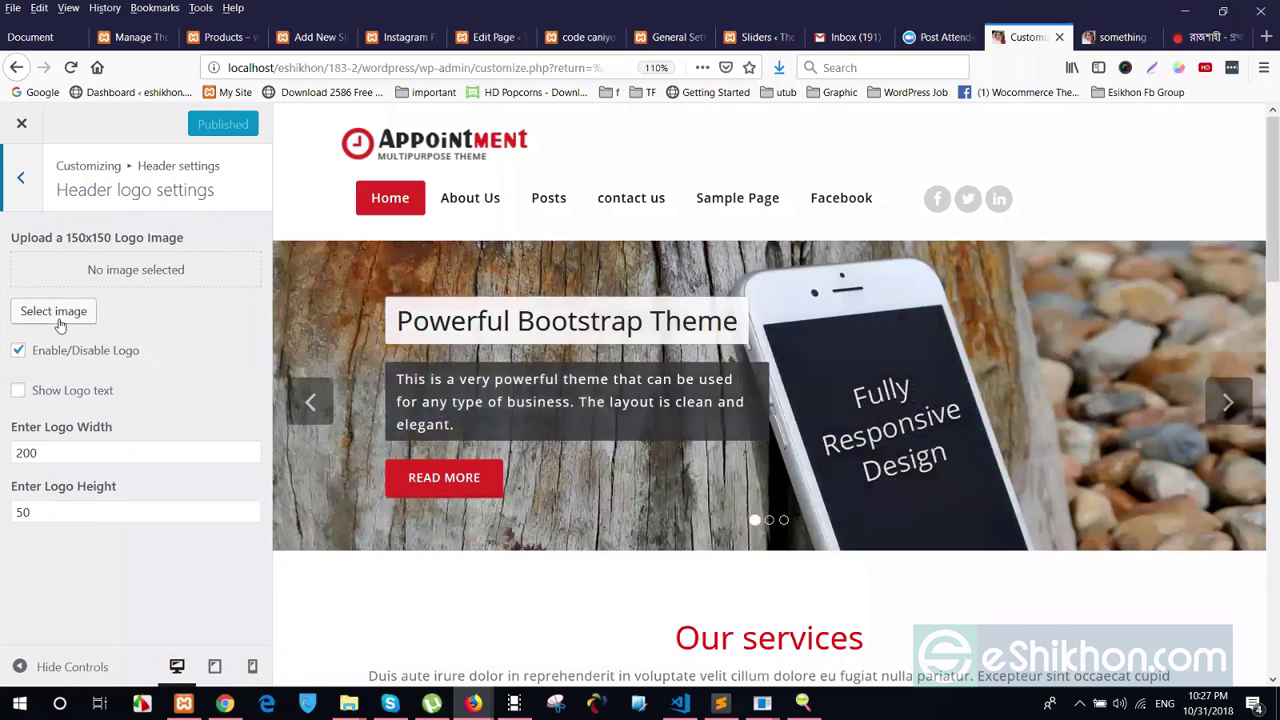
{"action": "left_click", "coordinate": [58, 313]}
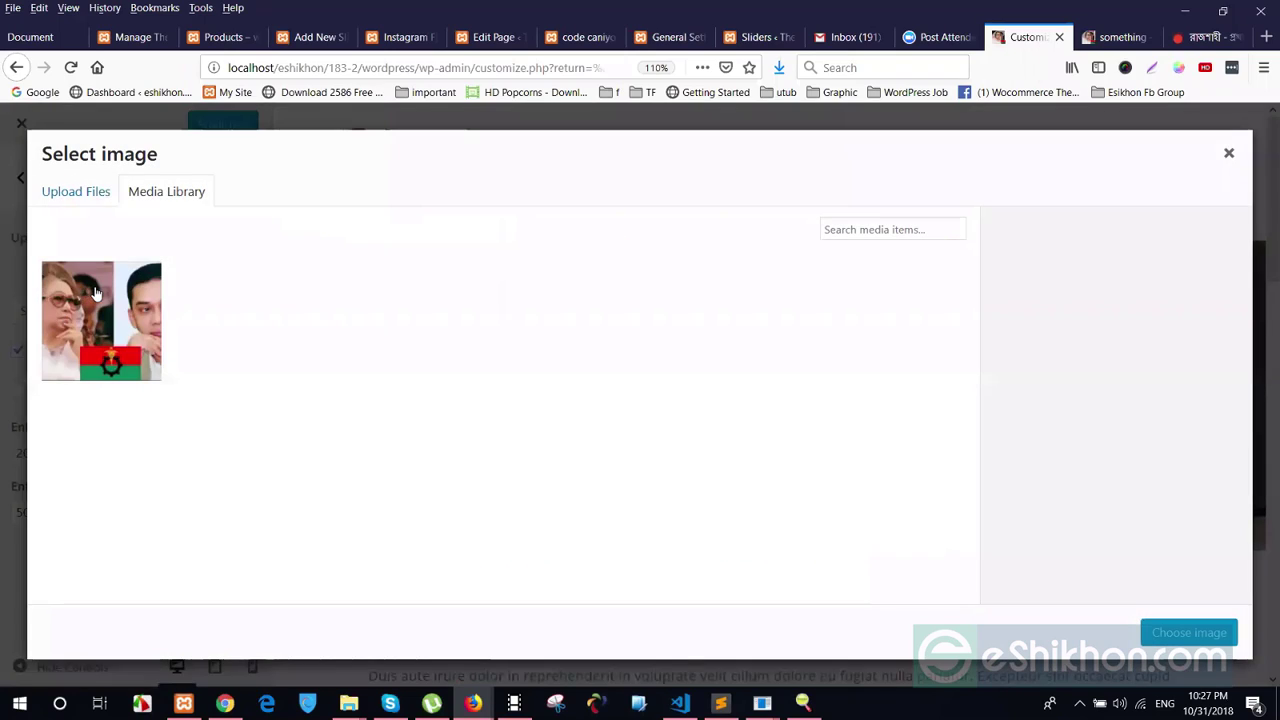
{"action": "left_click", "coordinate": [96, 292]}
{"action": "left_click", "coordinate": [1189, 633]}
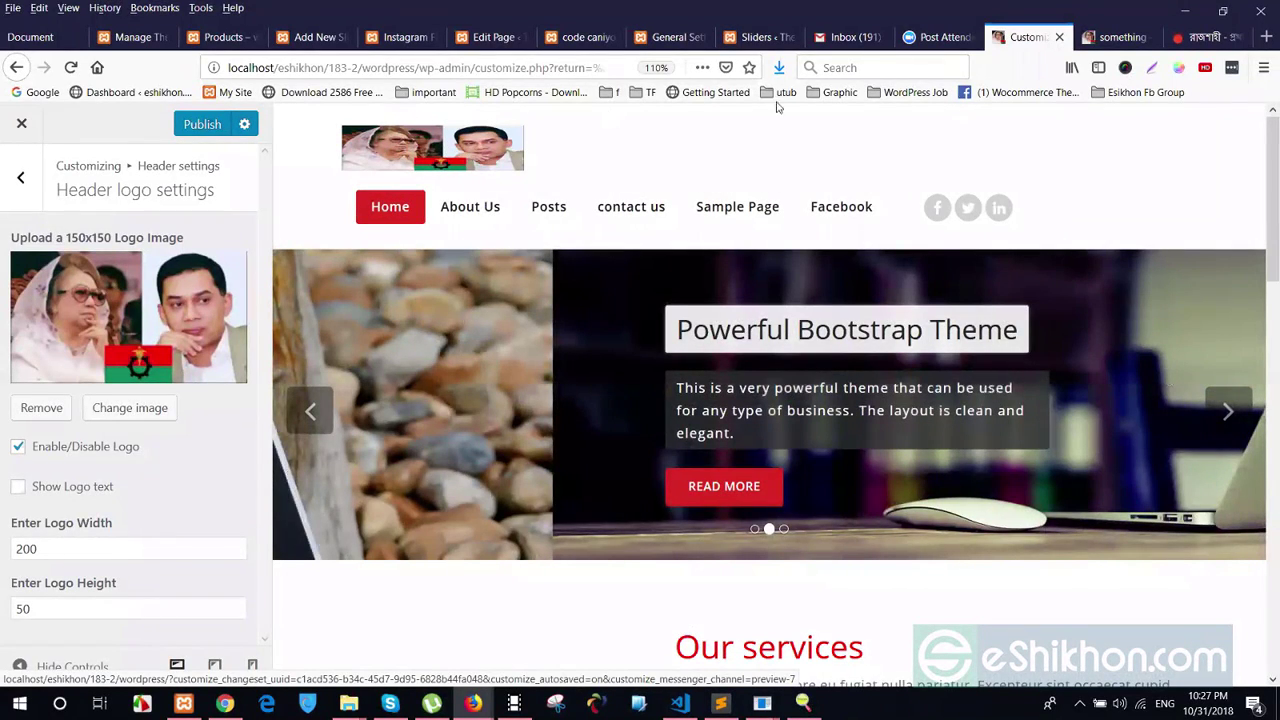
{"action": "left_click", "coordinate": [1103, 38]}
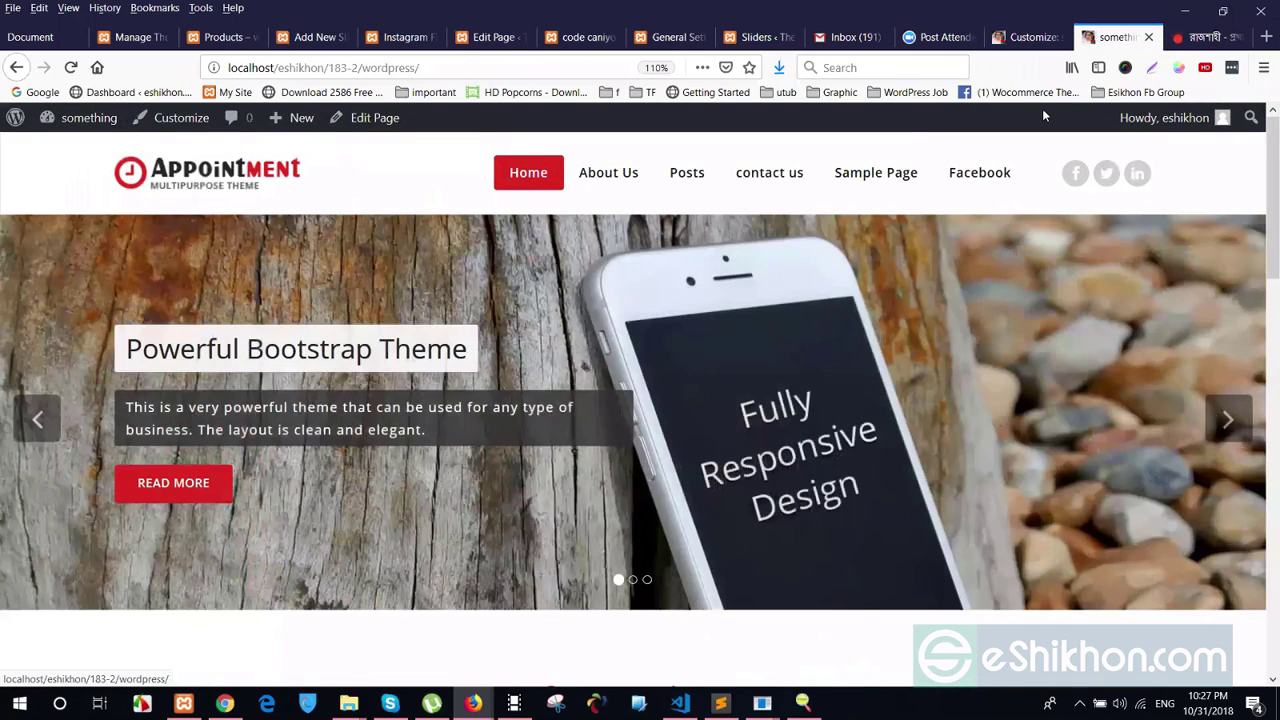
{"action": "left_click", "coordinate": [1016, 36]}
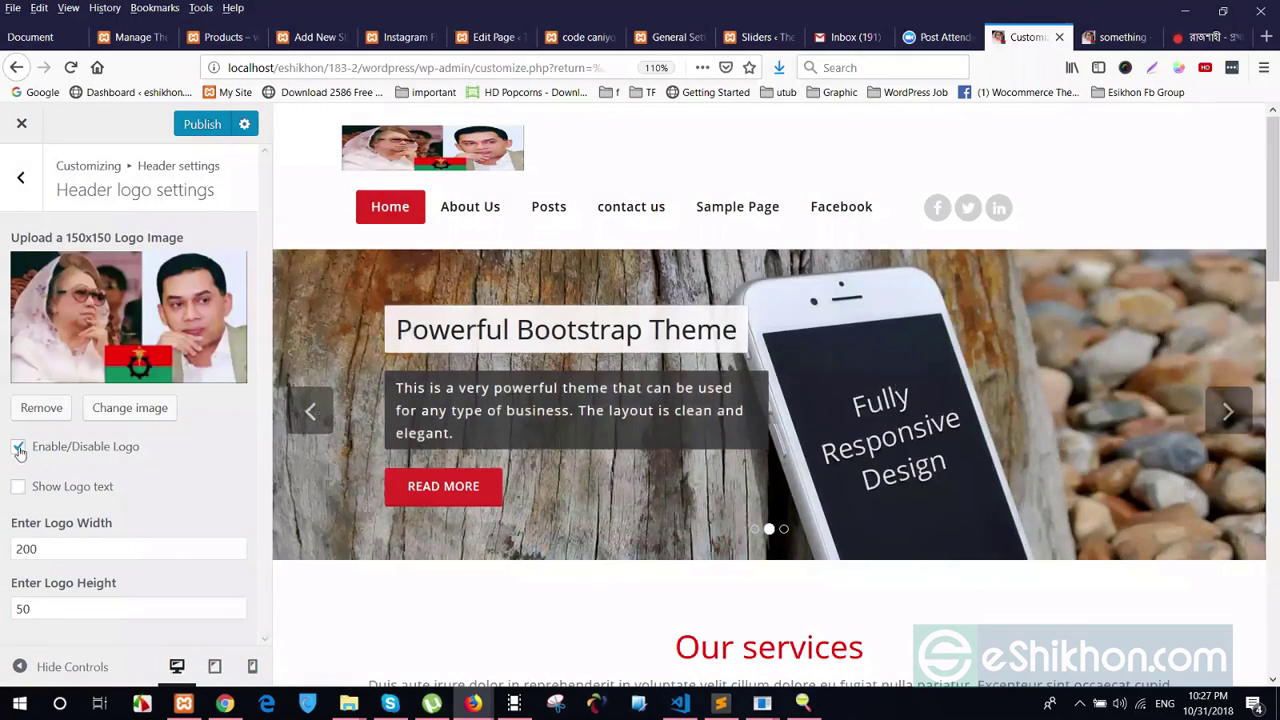
Toggle the Enable/Disable Logo setting and reload the preview to show the 'something' title
{"action": "left_click", "coordinate": [18, 448]}
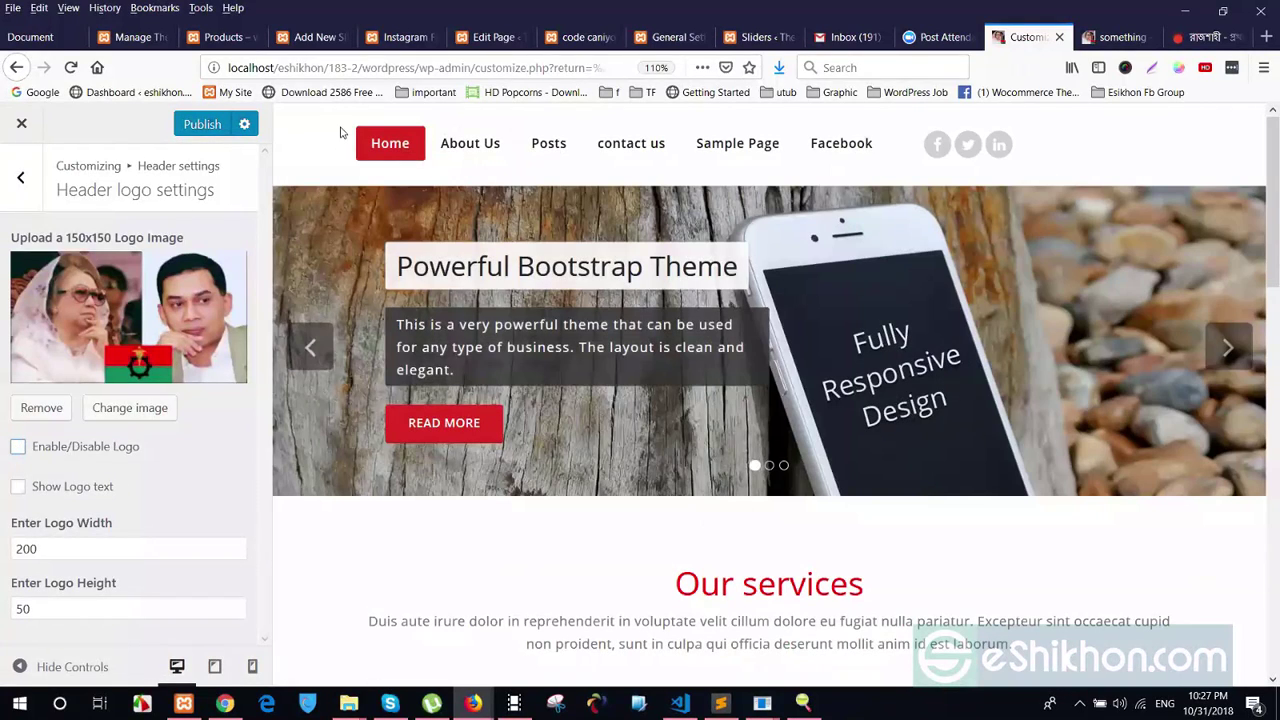
{"action": "left_click", "coordinate": [18, 448]}
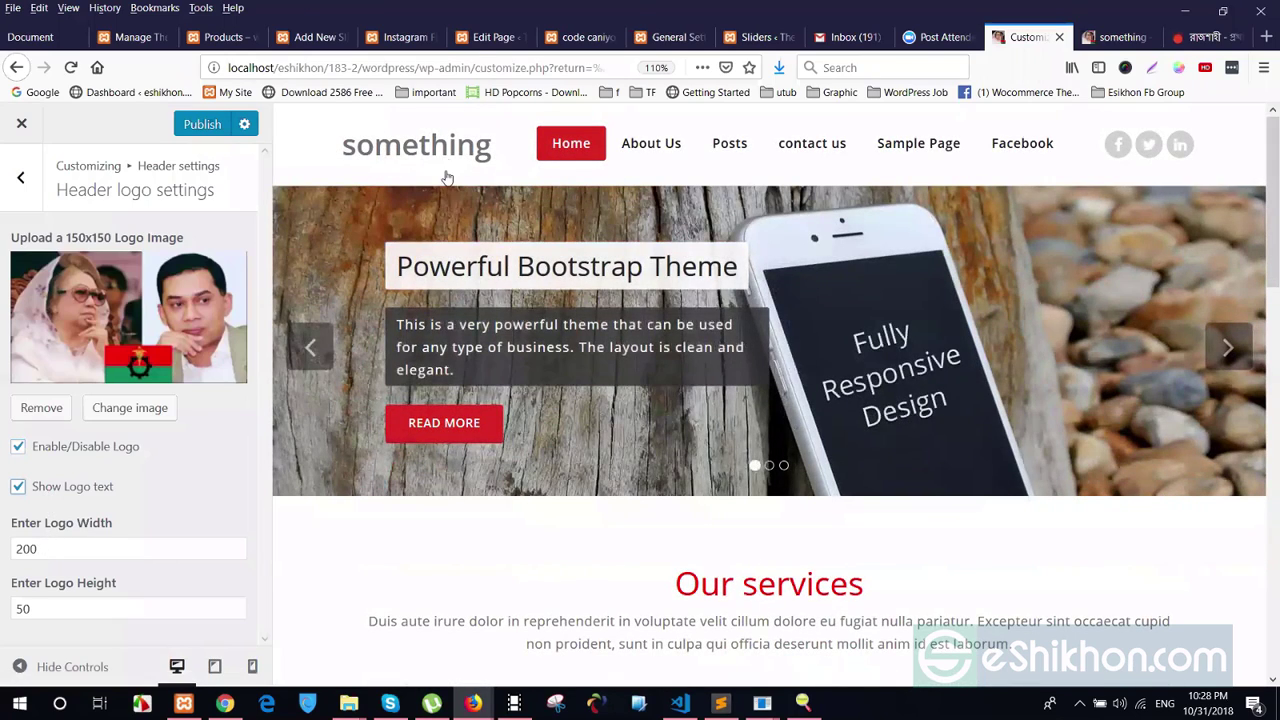
{"action": "left_click_drag", "start_coordinate": [446, 177], "coordinate": [432, 188]}
{"action": "left_click", "coordinate": [411, 153]}
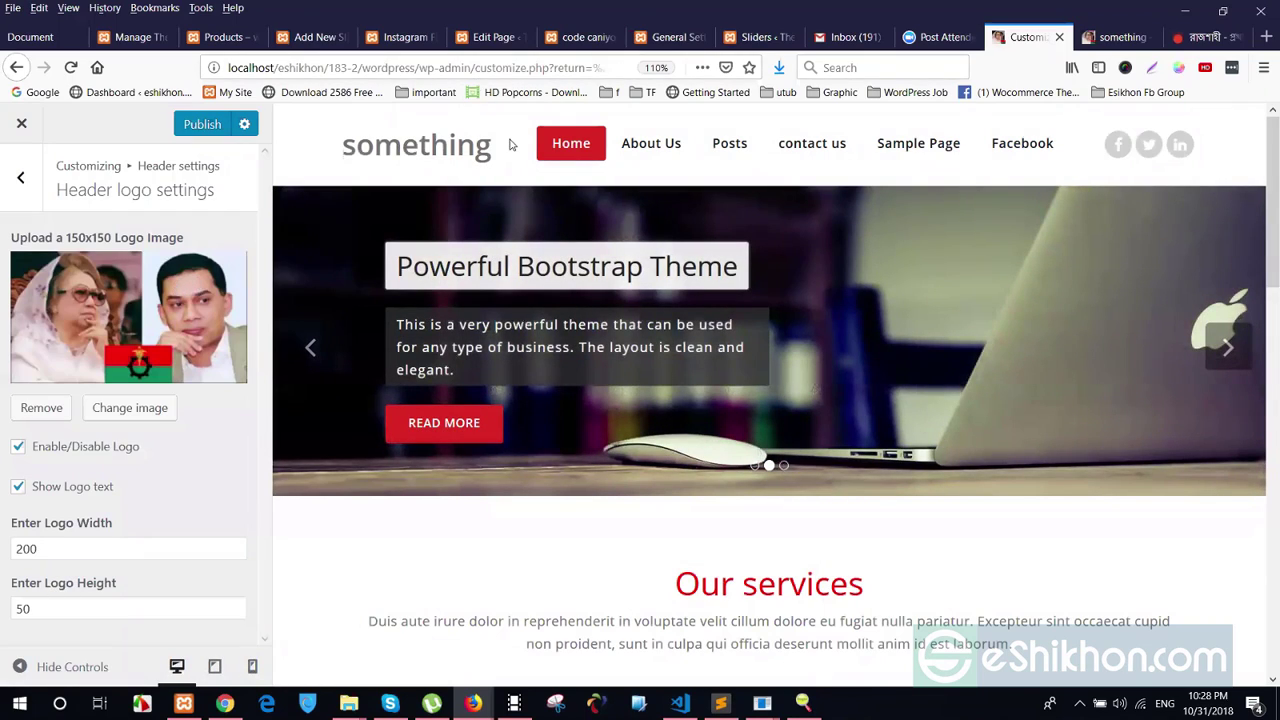
{"action": "left_click_drag", "start_coordinate": [510, 145], "coordinate": [371, 149]}
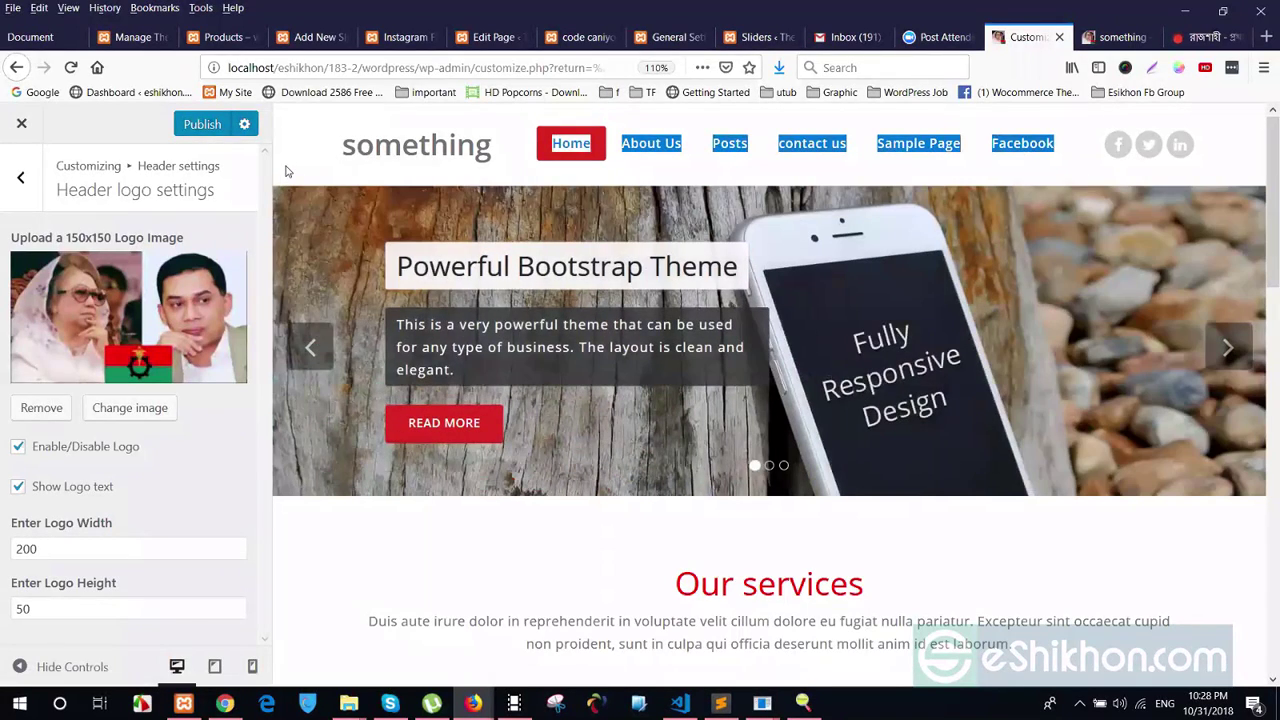
{"action": "left_click", "coordinate": [285, 172]}
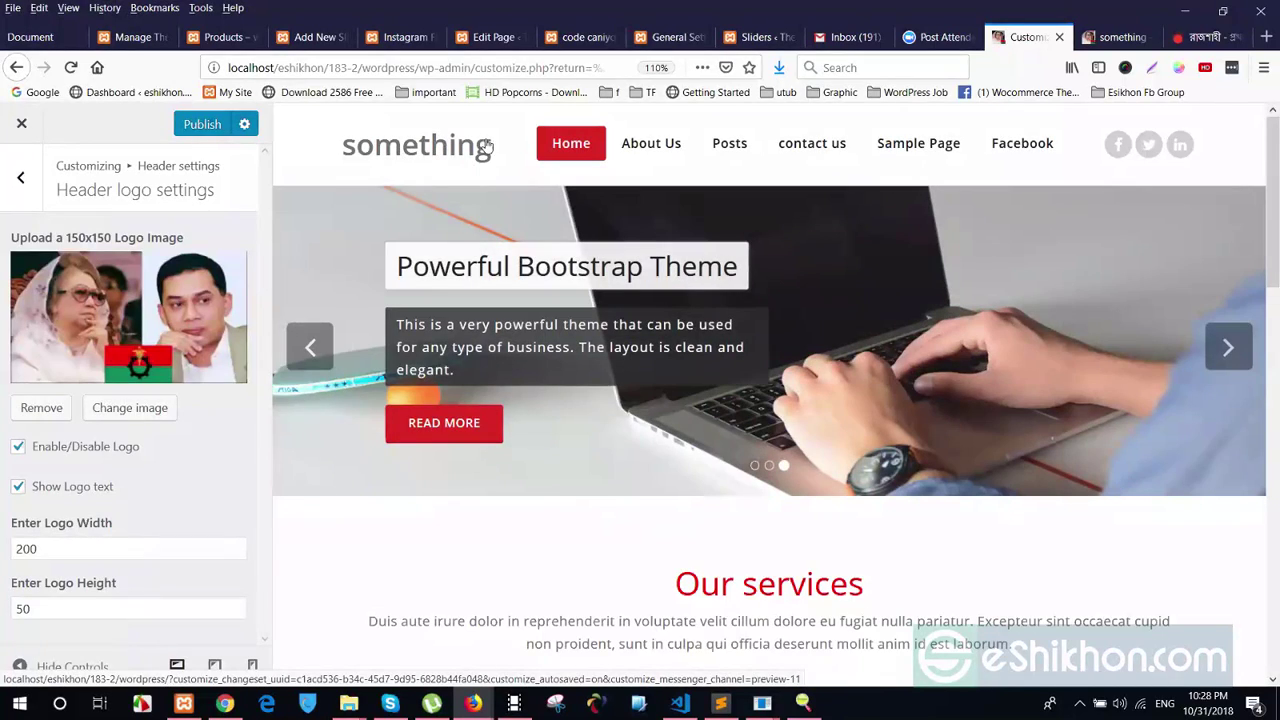
{"action": "left_click_drag", "start_coordinate": [486, 147], "coordinate": [338, 148]}
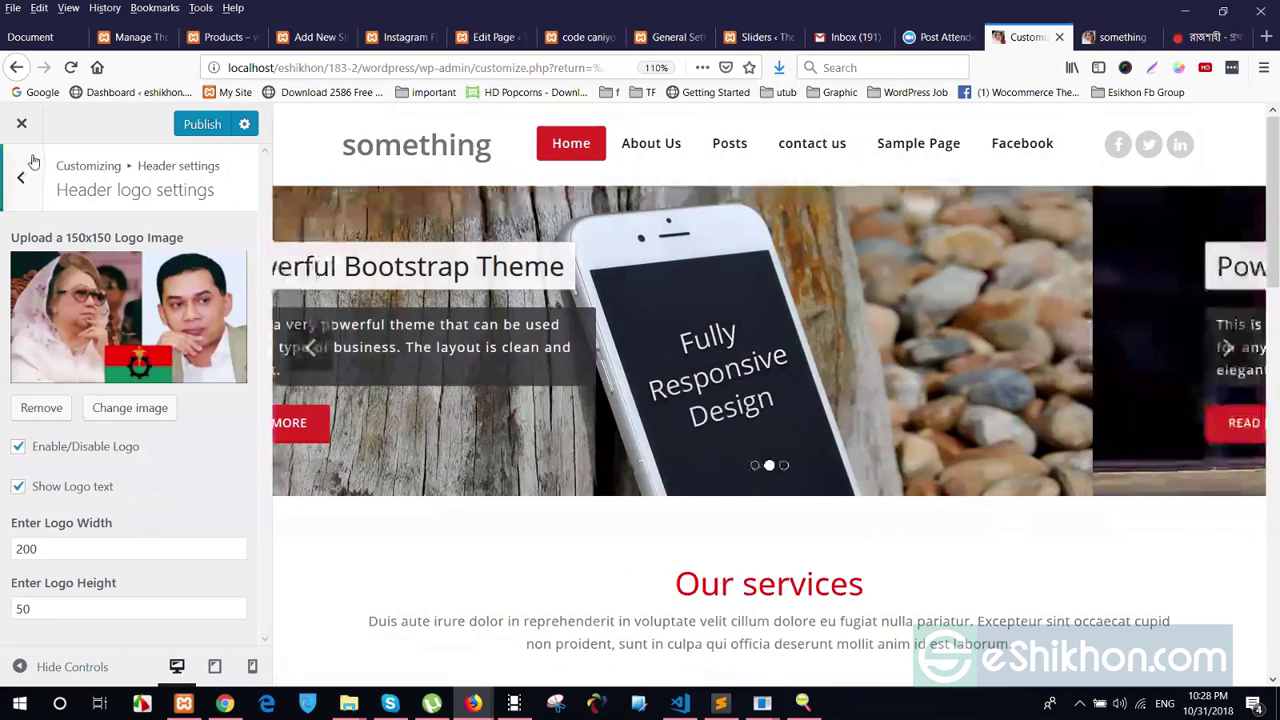
Publish the logo-text header and confirm the 'something' title on the live site
{"action": "left_click", "coordinate": [201, 126]}
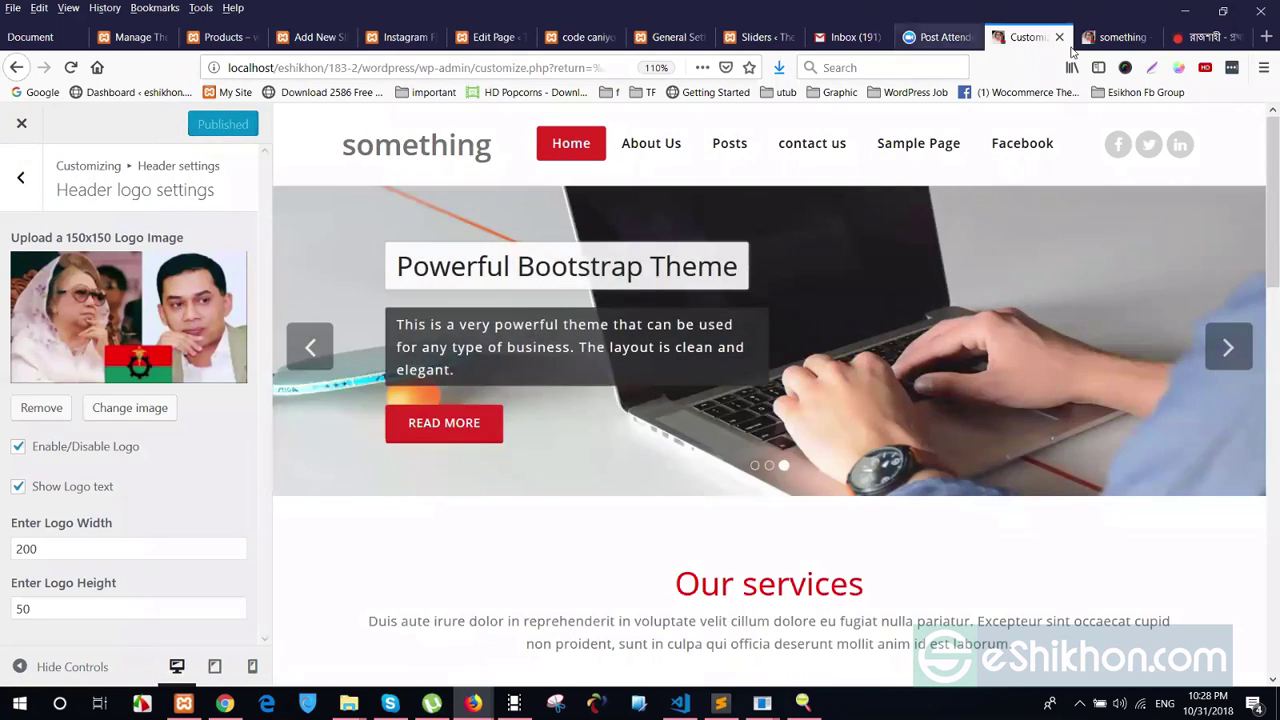
{"action": "left_click", "coordinate": [1118, 37]}
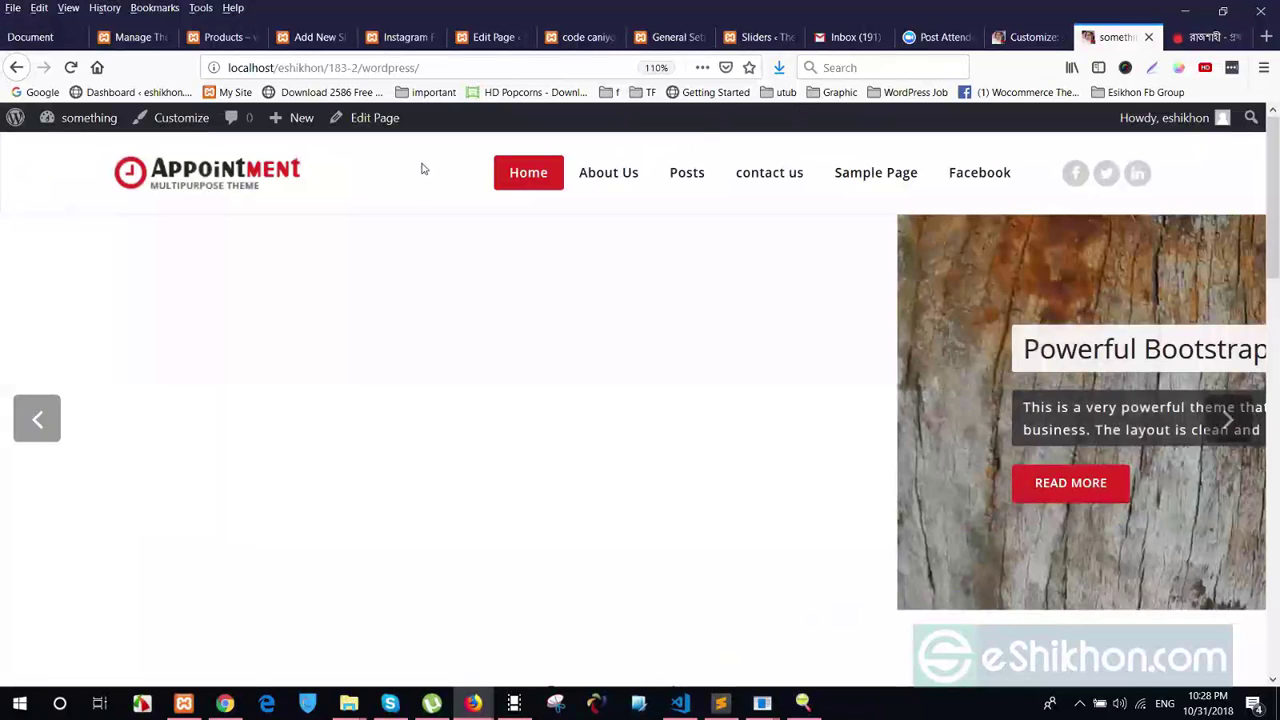
{"action": "left_click", "coordinate": [521, 180]}
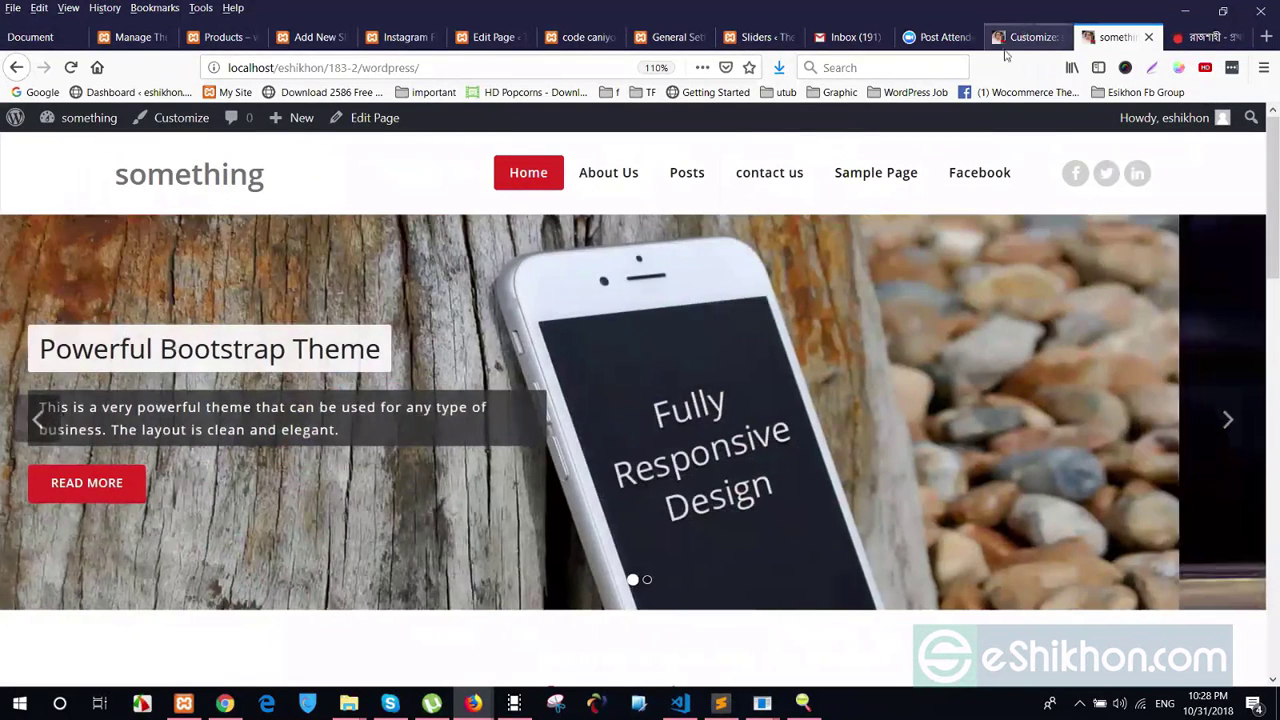
{"action": "key", "text": "ctrl+Page_Up"}
{"action": "left_click", "coordinate": [20, 175]}
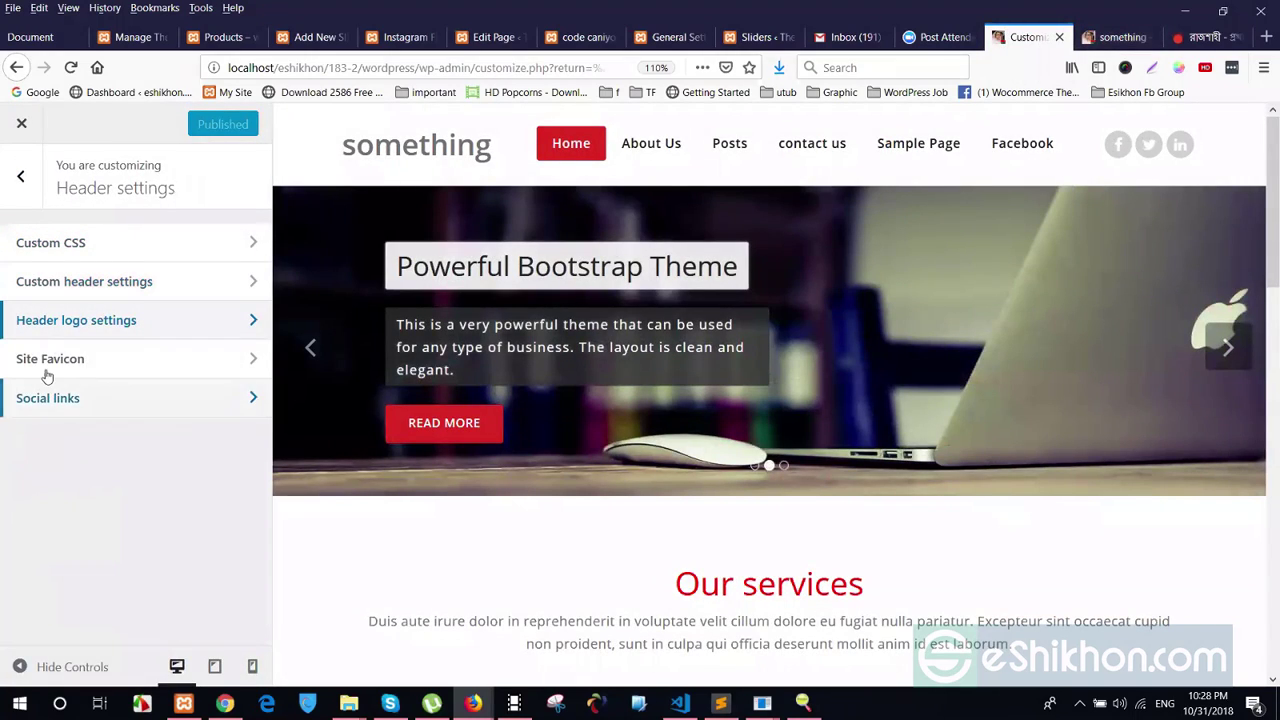
{"action": "left_click", "coordinate": [67, 360]}
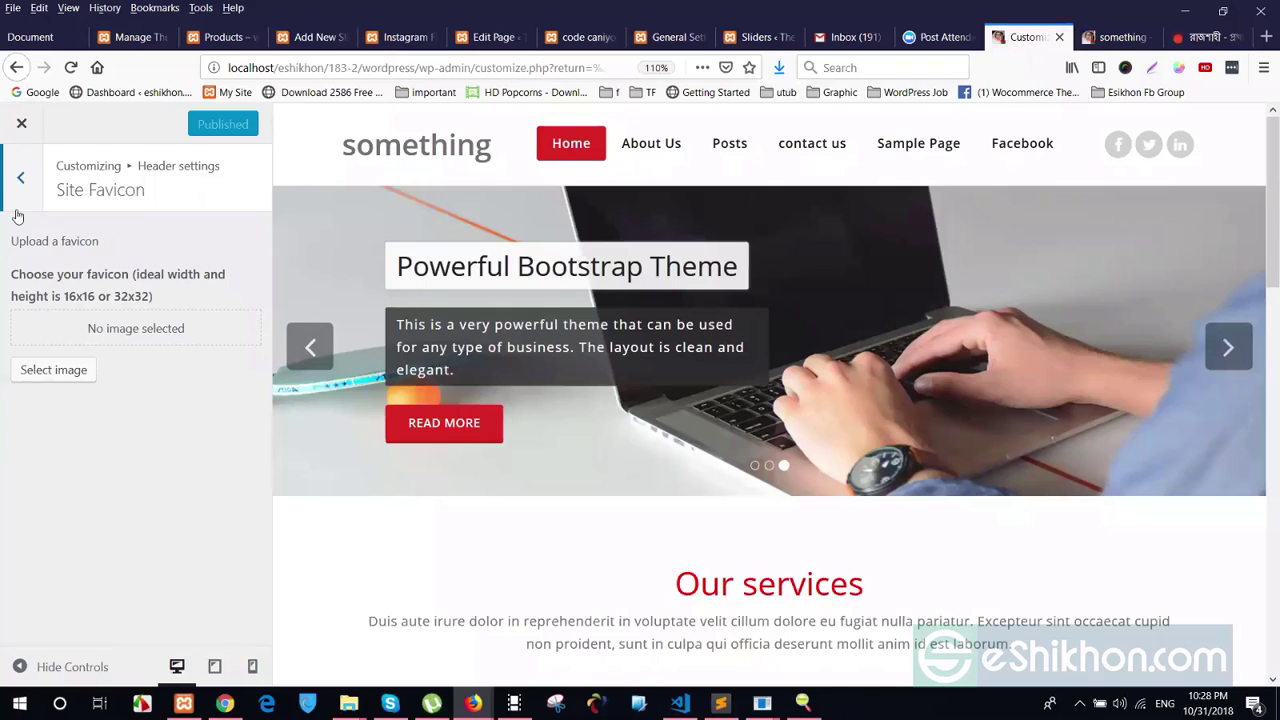
{"action": "left_click", "coordinate": [20, 177]}
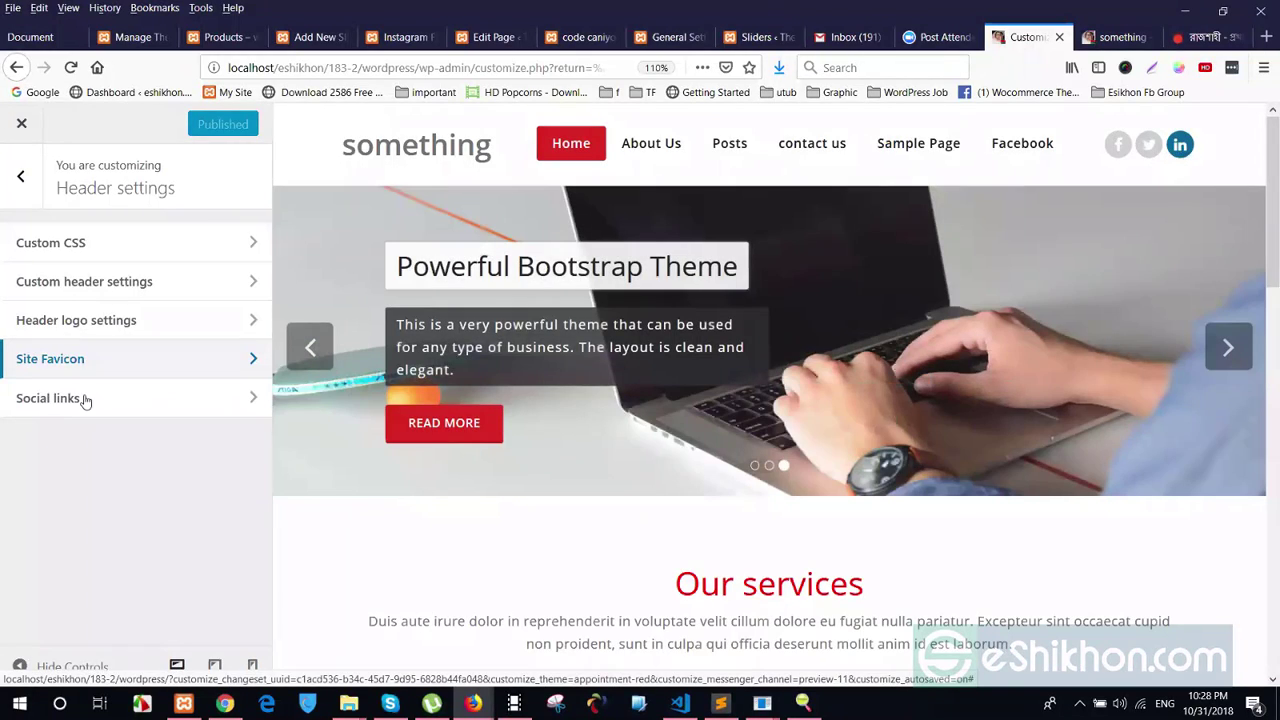
{"action": "left_click", "coordinate": [86, 400]}
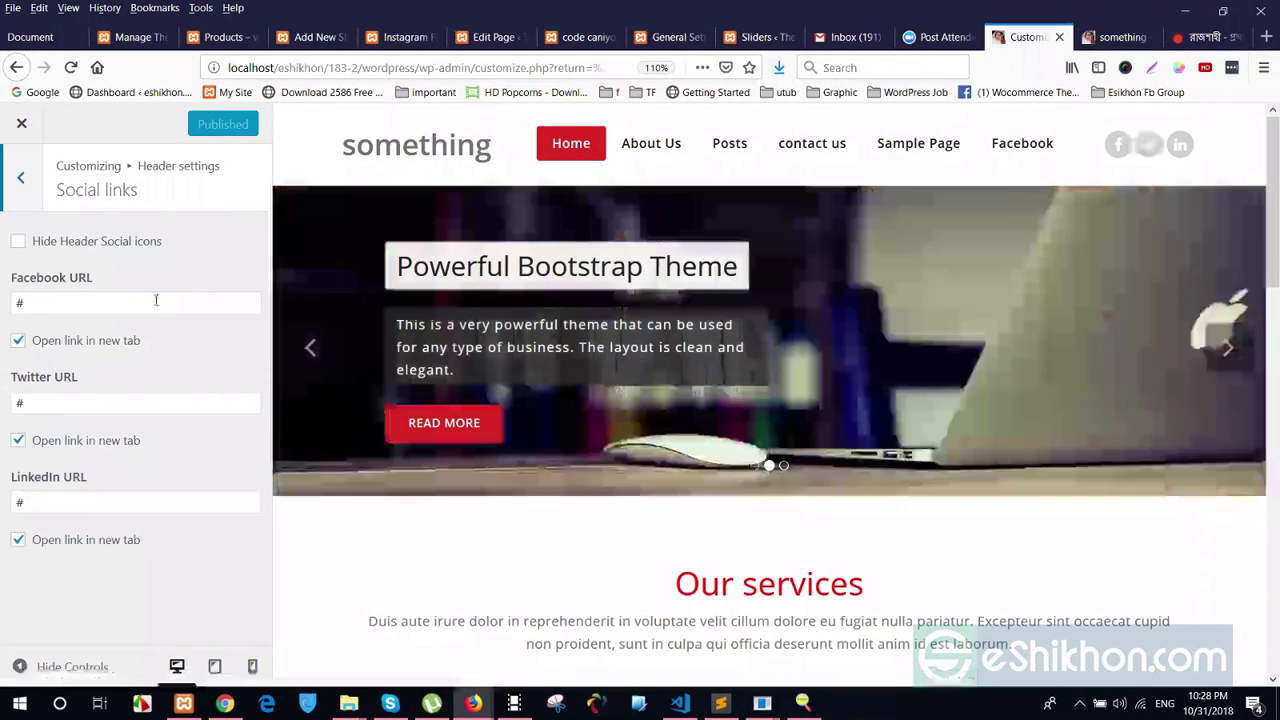
{"action": "left_click", "coordinate": [20, 241]}
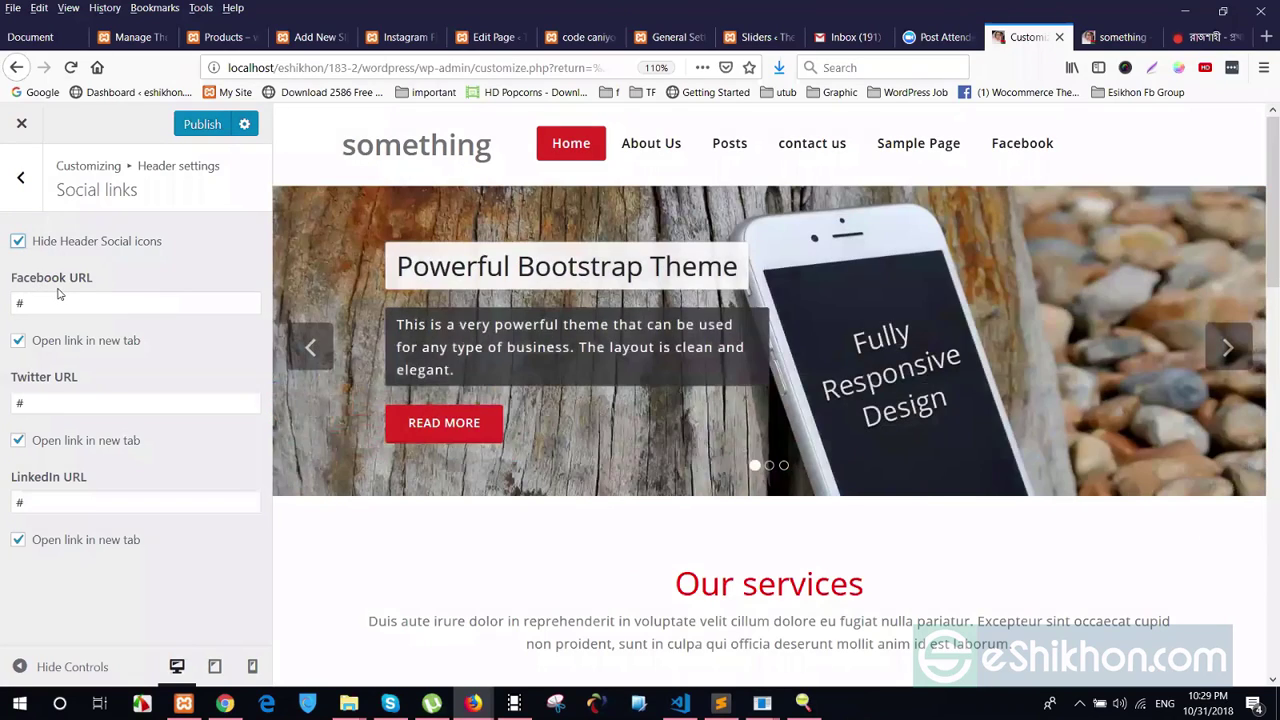
{"action": "left_click", "coordinate": [18, 242]}
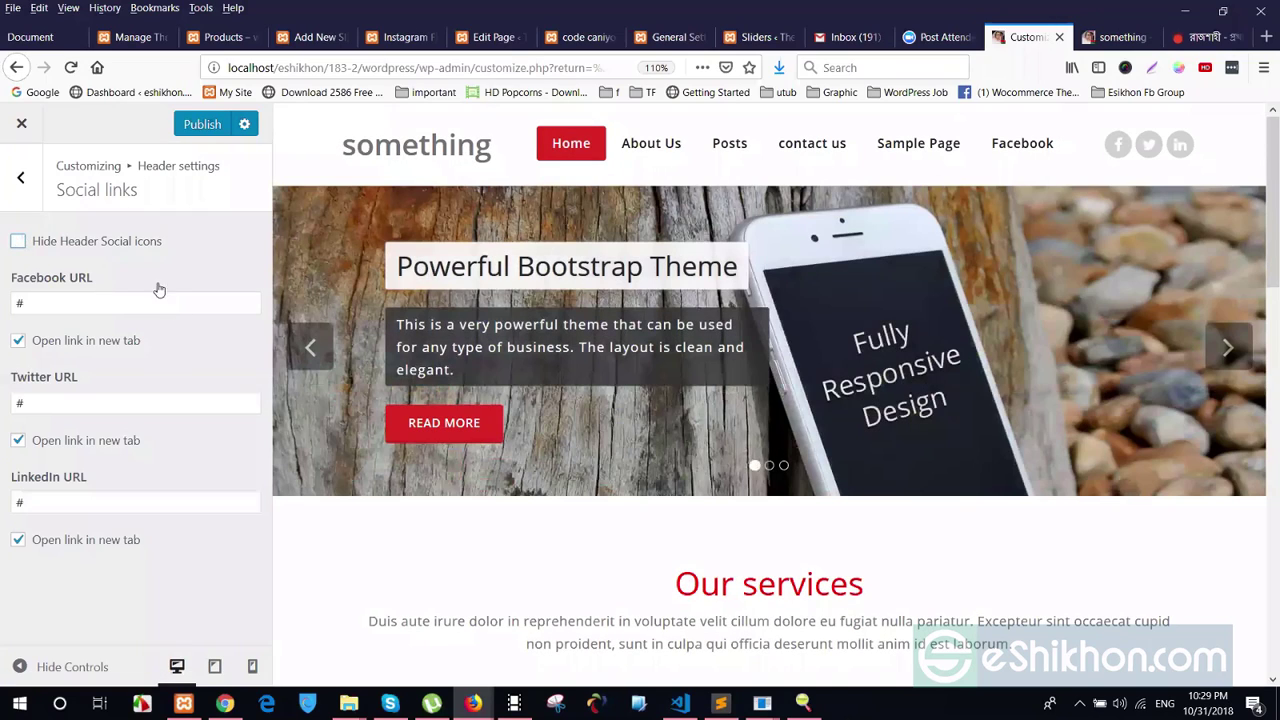
{"action": "double_click", "coordinate": [10, 302]}
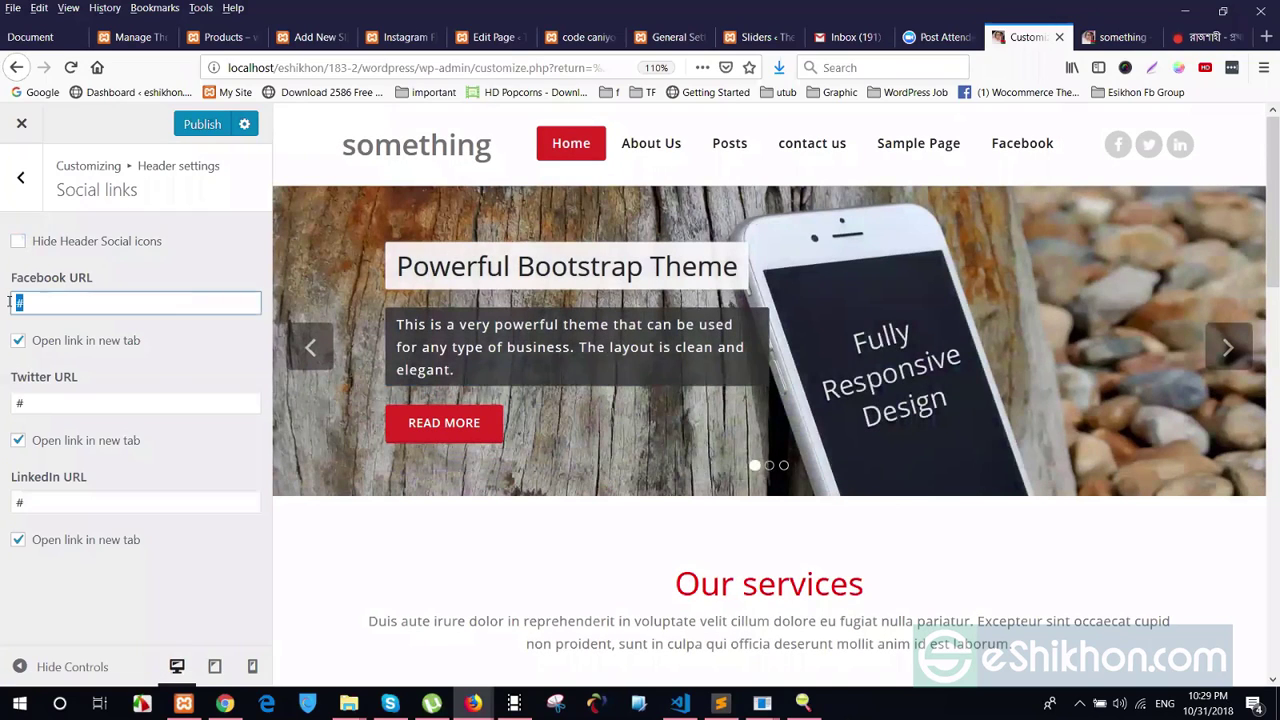
{"action": "left_click", "coordinate": [57, 380]}
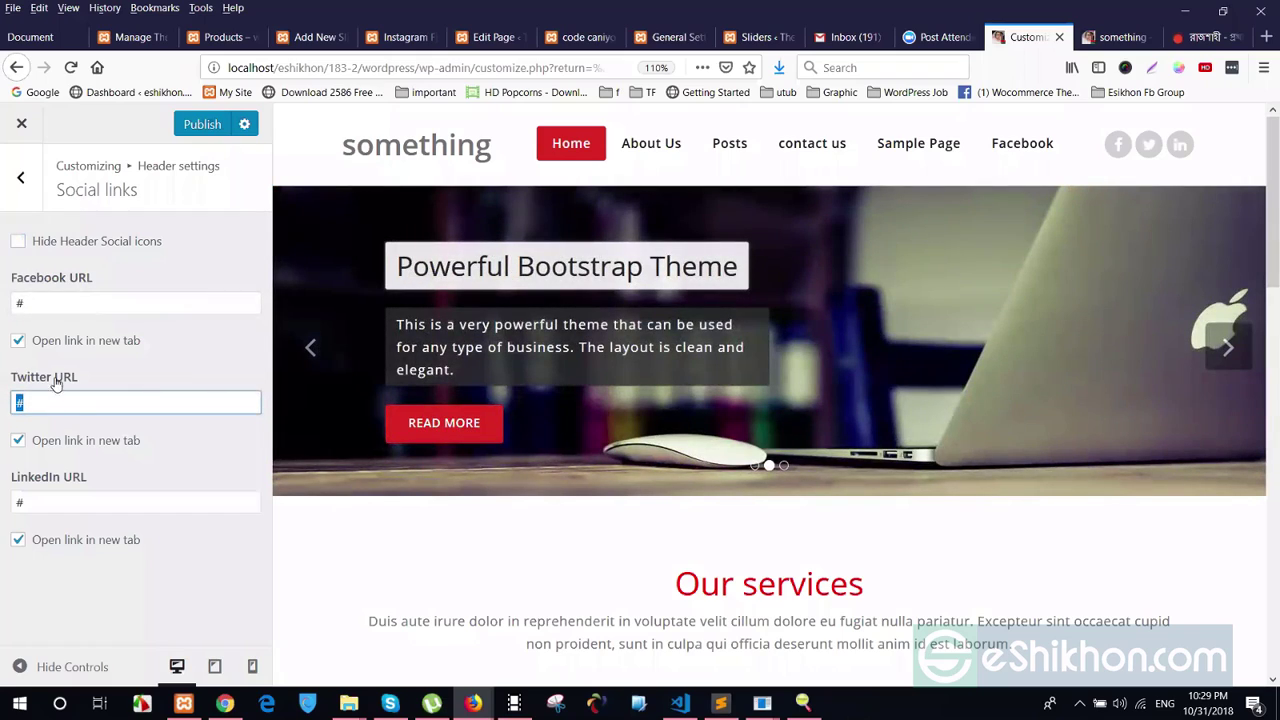
{"action": "double_click", "coordinate": [42, 496]}
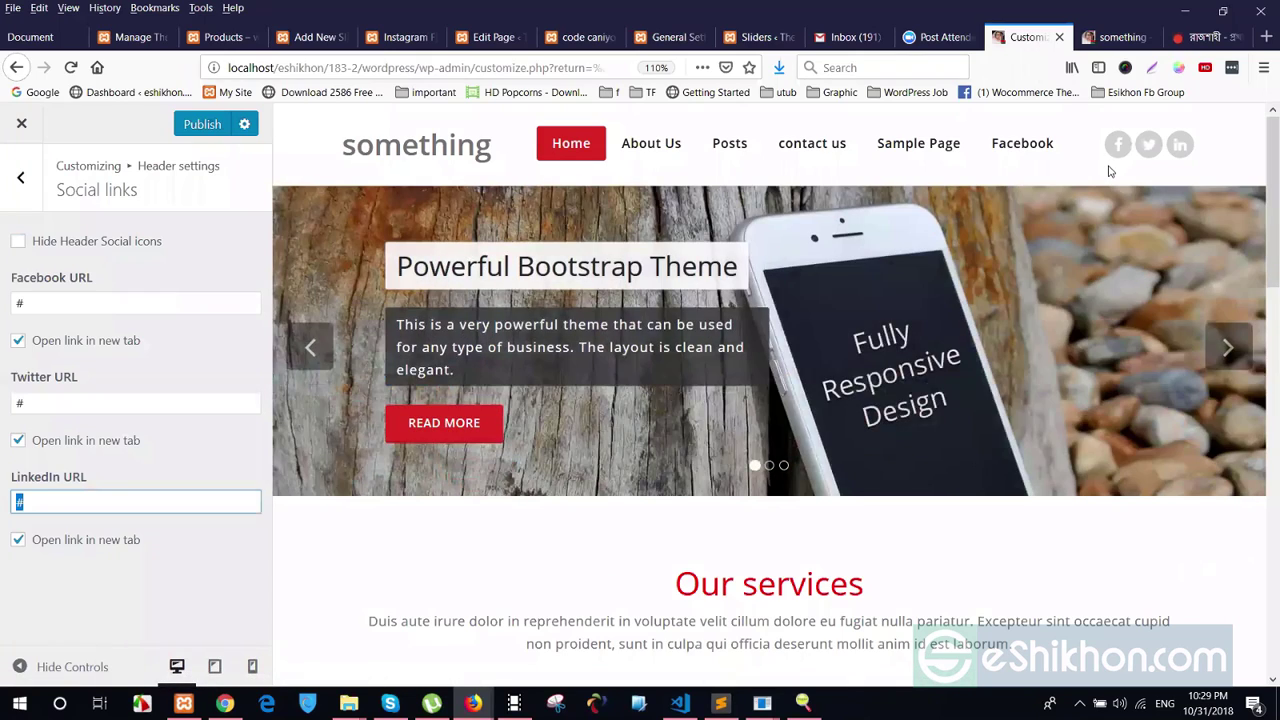
{"action": "left_click", "coordinate": [62, 300]}
{"action": "left_click", "coordinate": [50, 403]}
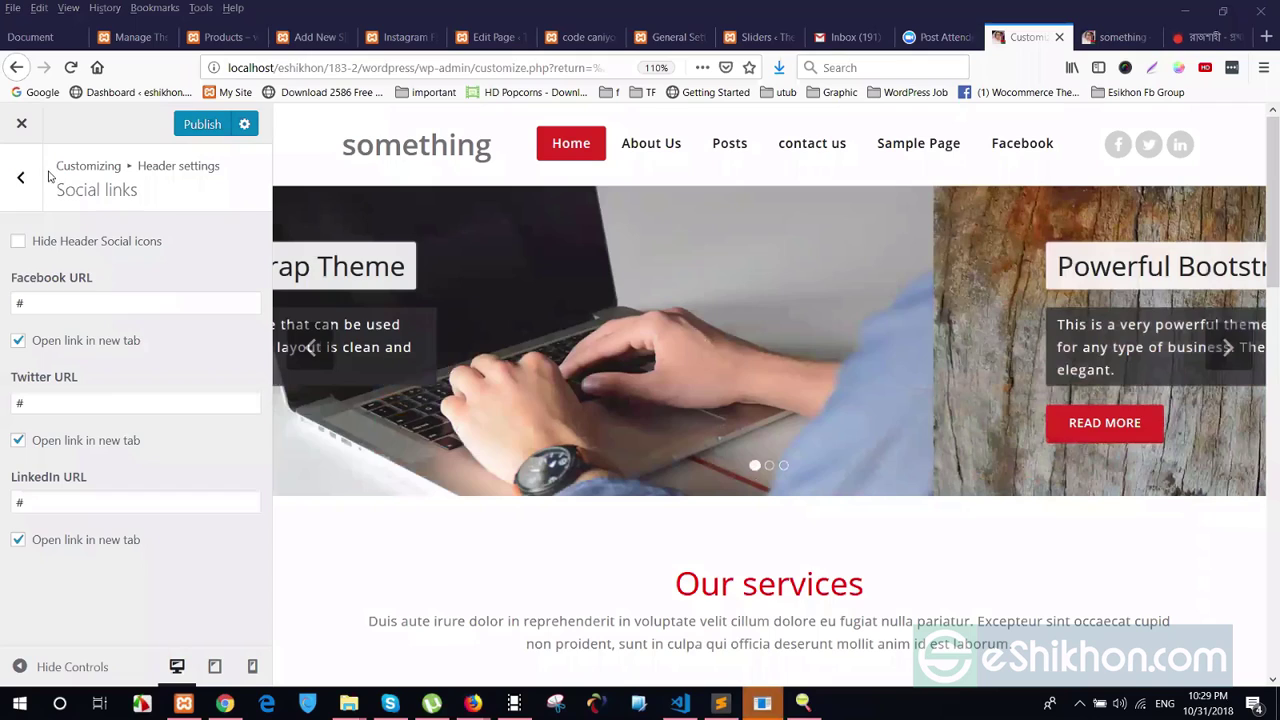
{"action": "left_click", "coordinate": [20, 177]}
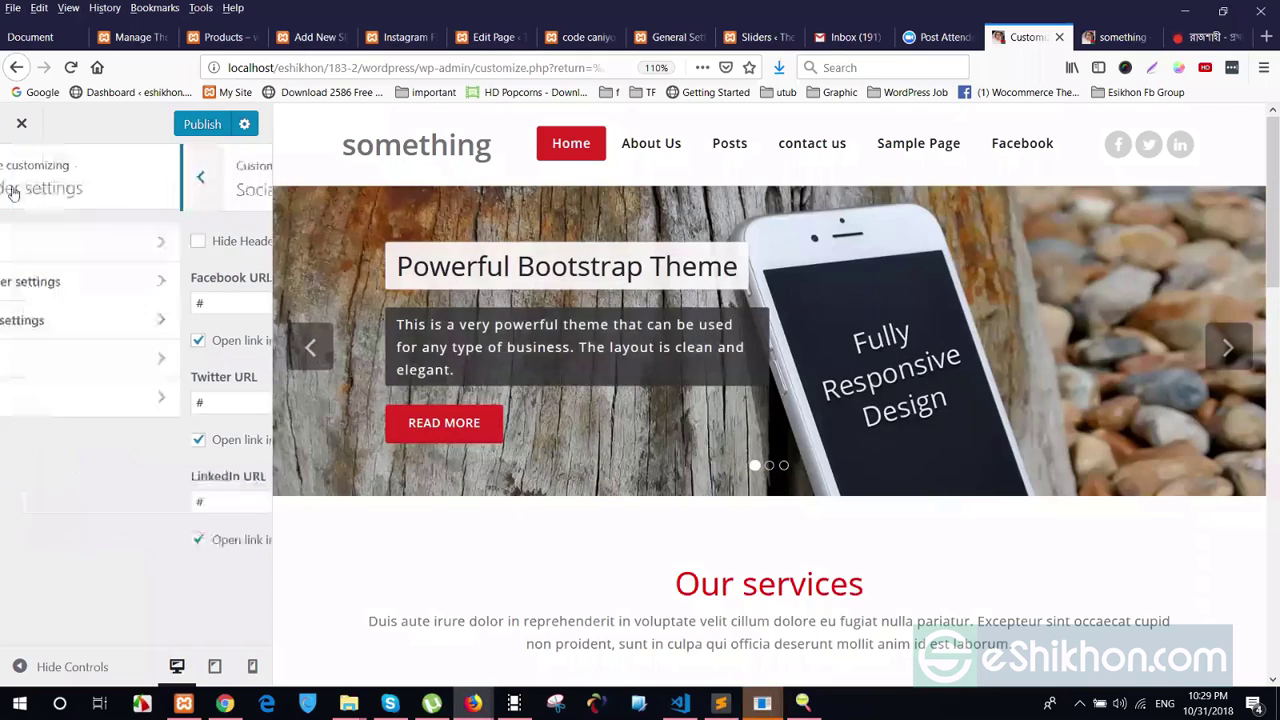
In Featured slider options, try a category source, then revert to the Demo slider
{"action": "left_click", "coordinate": [20, 175]}
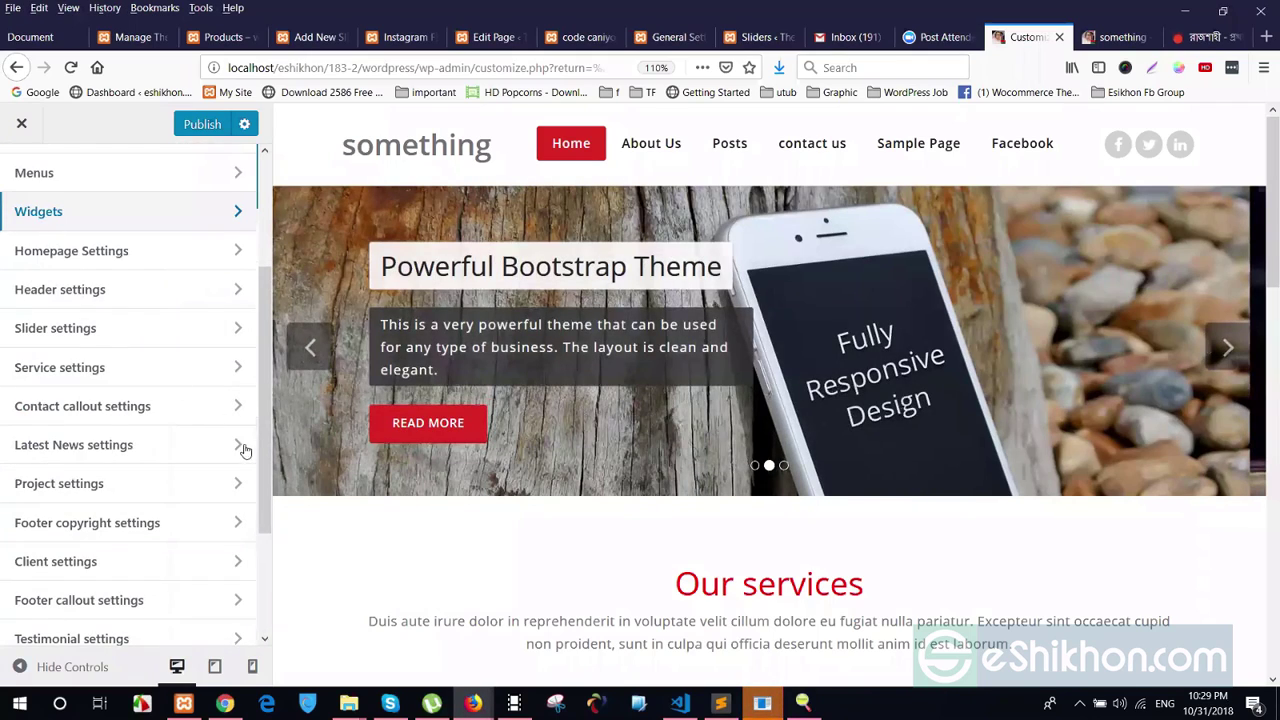
{"action": "scroll", "coordinate": [101, 376], "scroll_direction": "down", "scroll_amount": 2}
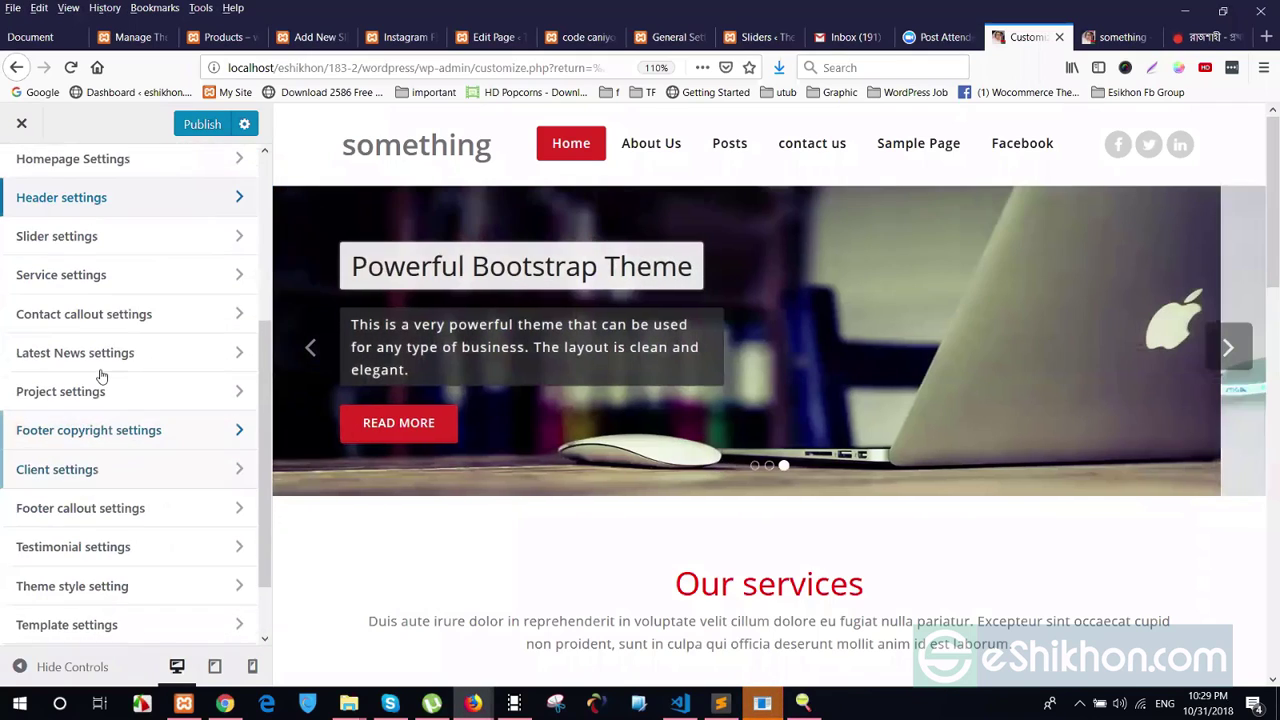
{"action": "left_click", "coordinate": [49, 240]}
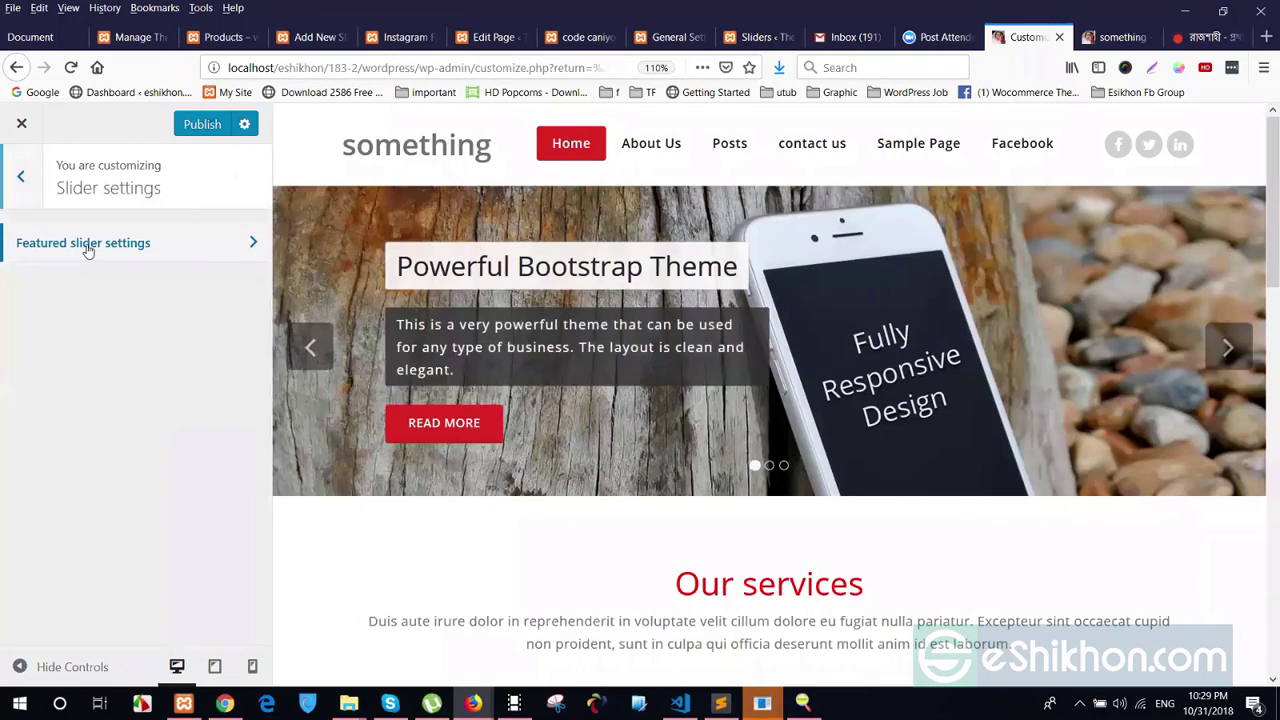
{"action": "left_click", "coordinate": [87, 248]}
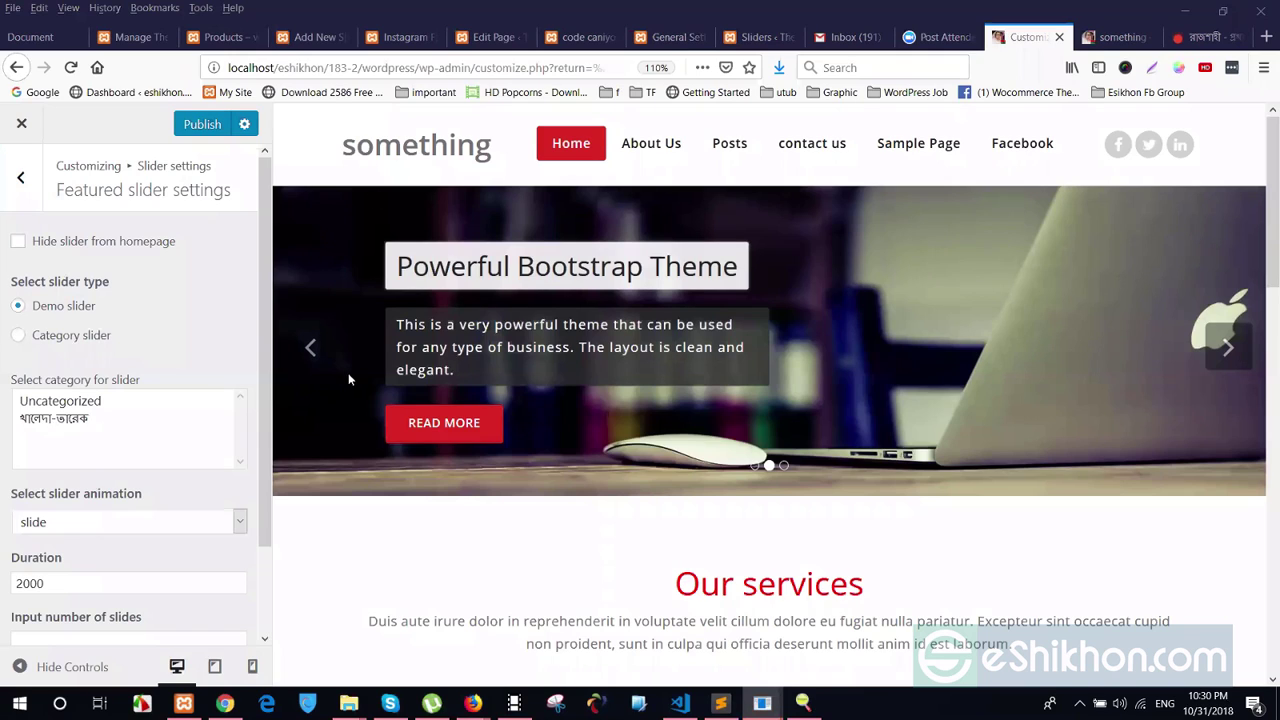
{"action": "left_click", "coordinate": [30, 420]}
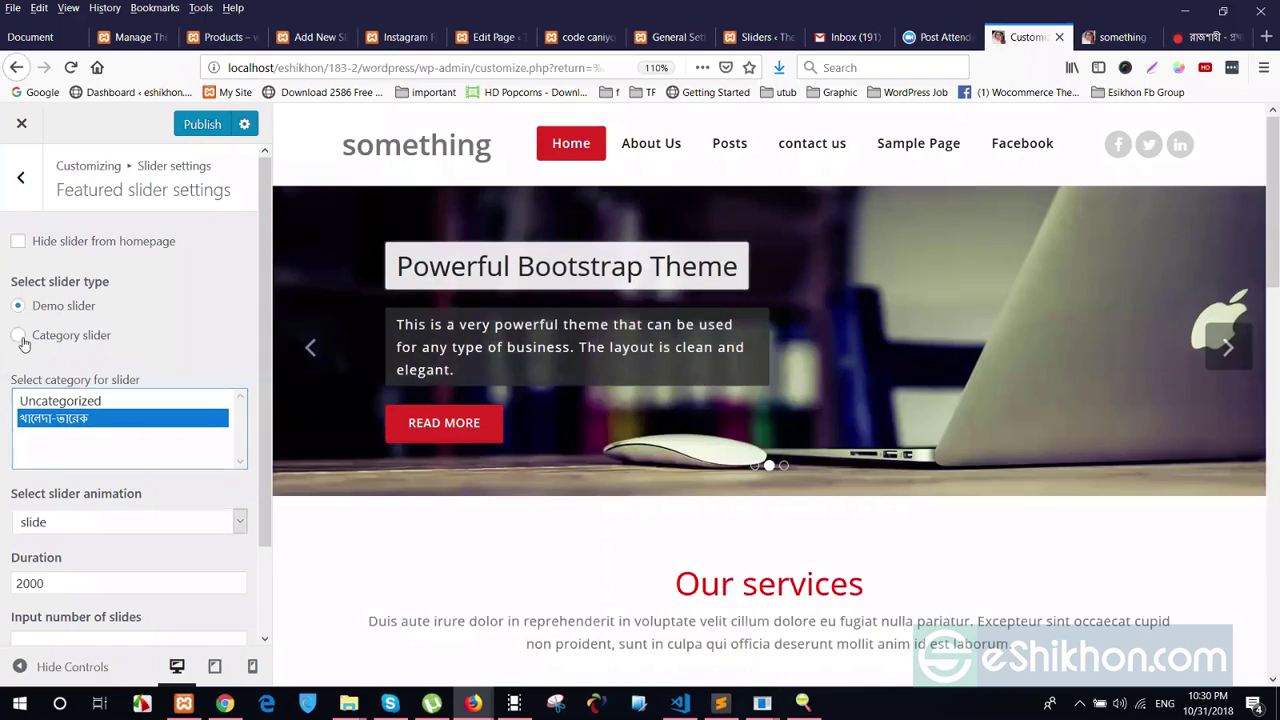
{"action": "left_click", "coordinate": [22, 337]}
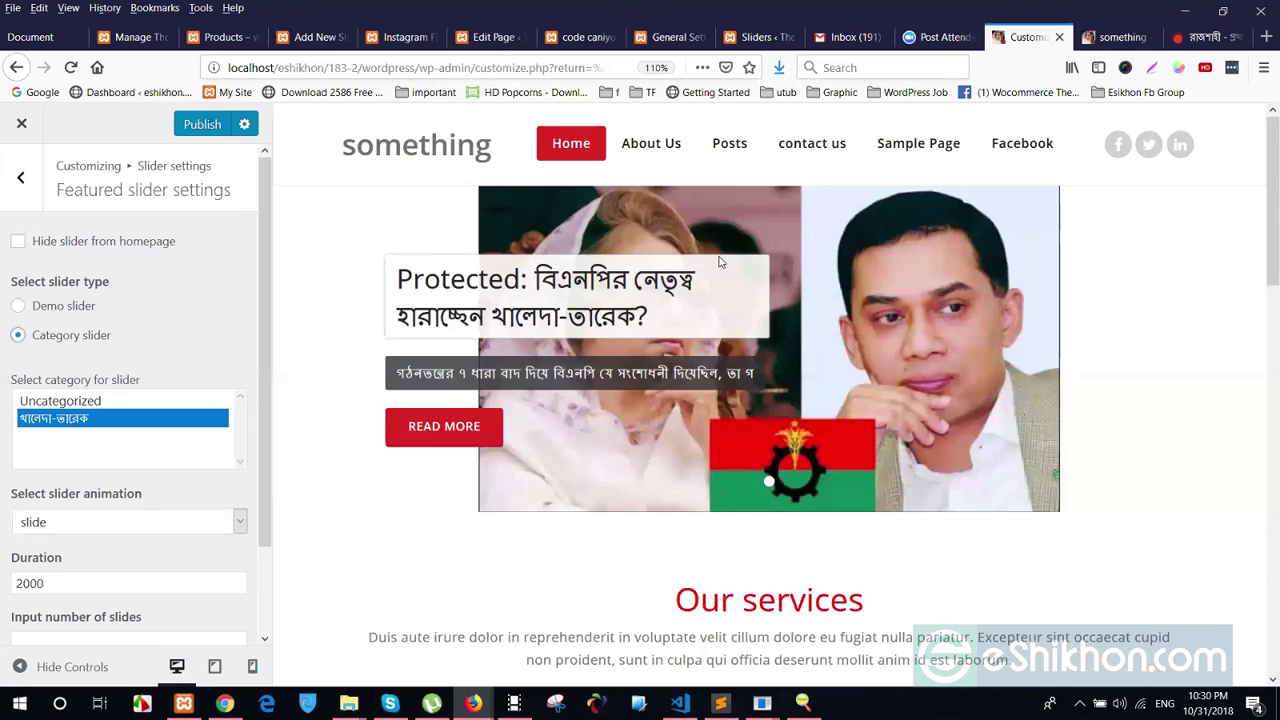
{"action": "left_click", "coordinate": [75, 424]}
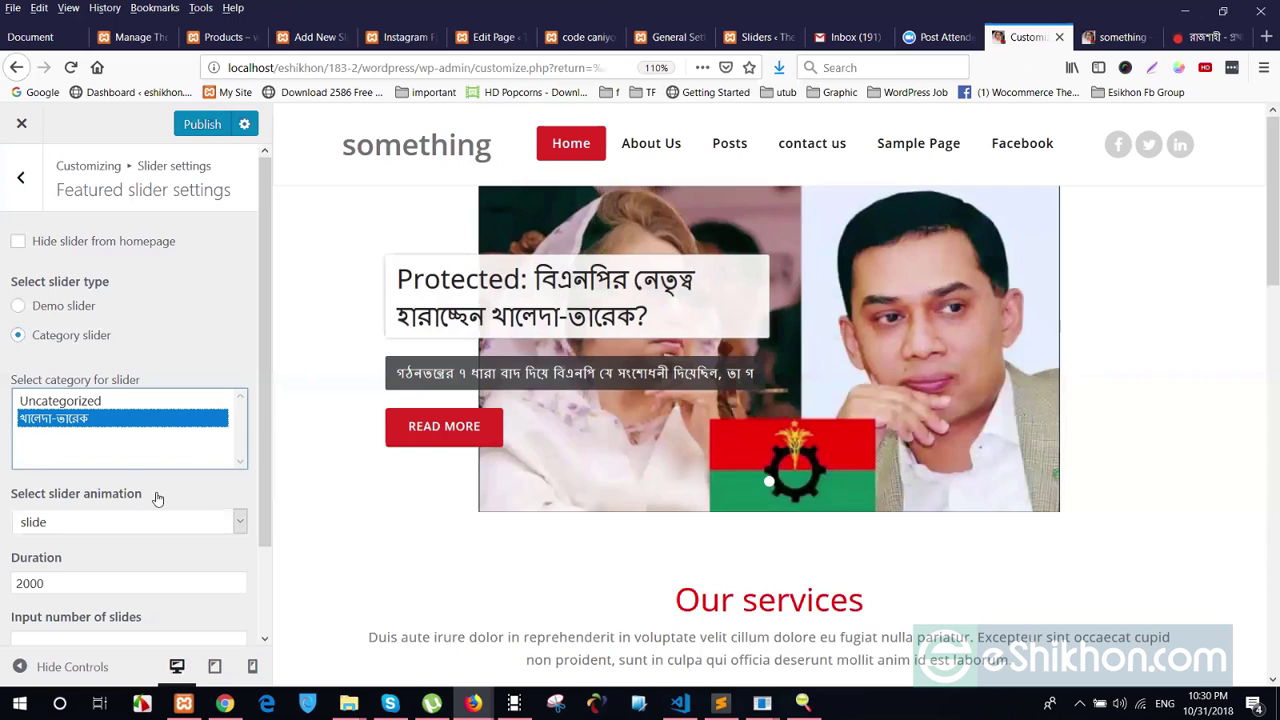
{"action": "left_click", "coordinate": [56, 315]}
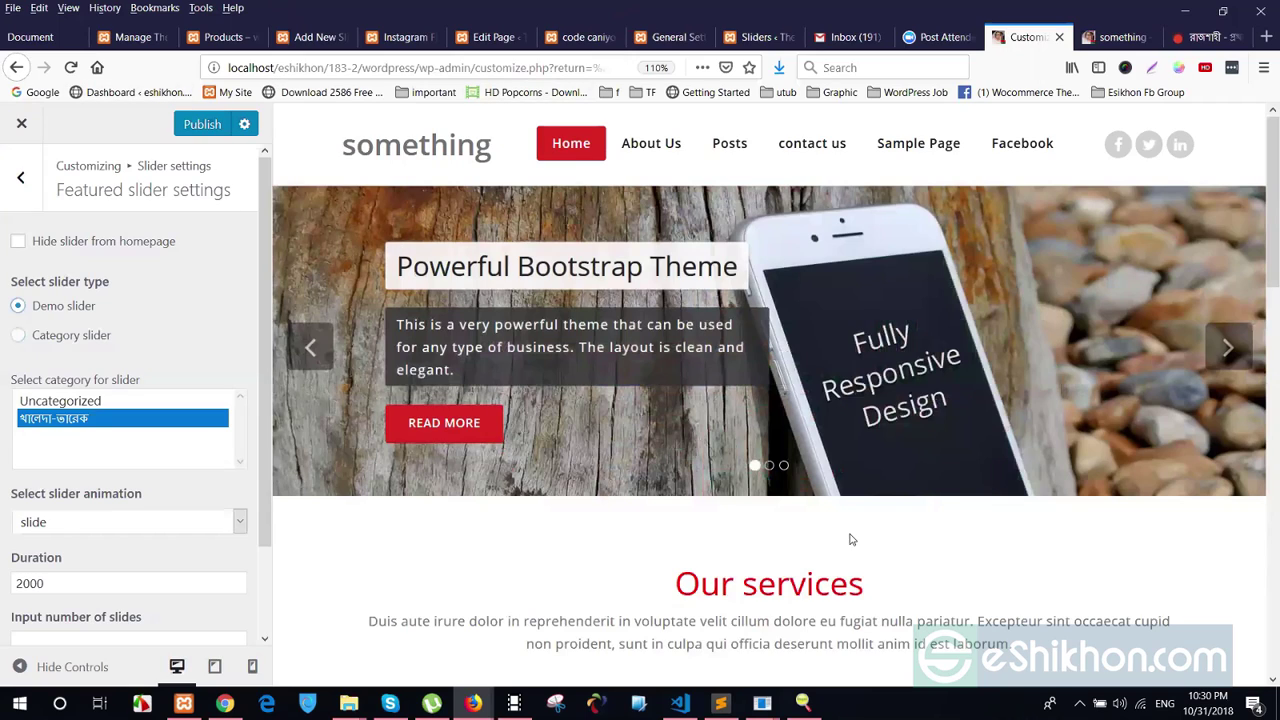
Keep the slide animation and publish the slider duration changed from 2000 to 1000
{"action": "scroll", "coordinate": [47, 511], "scroll_direction": "down", "scroll_amount": 2}
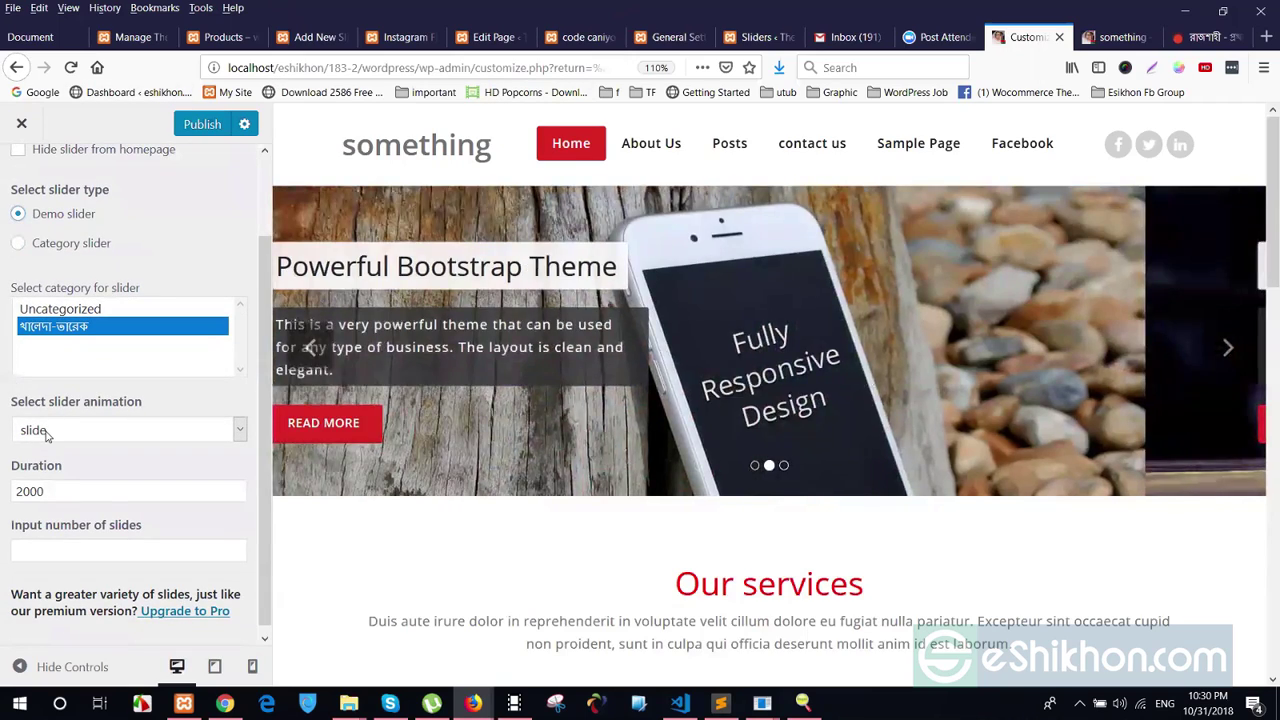
{"action": "left_click", "coordinate": [47, 430]}
{"action": "left_click", "coordinate": [35, 452]}
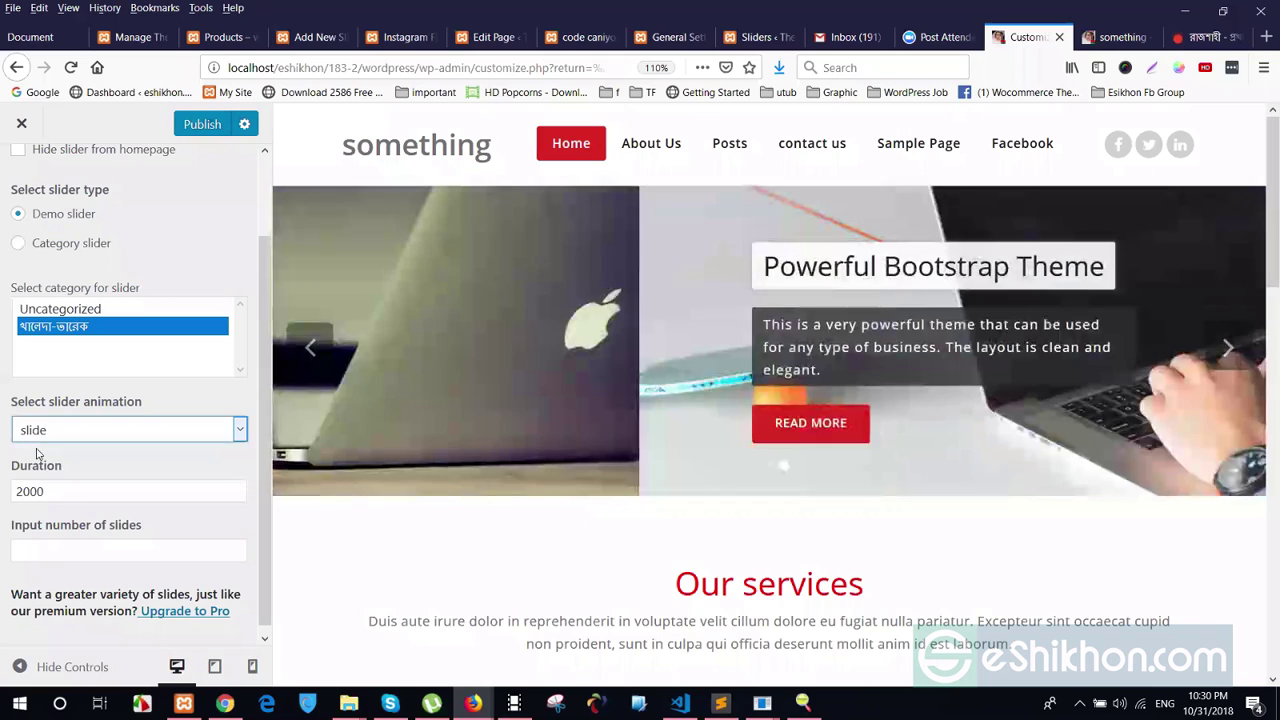
{"action": "left_click", "coordinate": [30, 491]}
{"action": "double_click", "coordinate": [30, 491]}
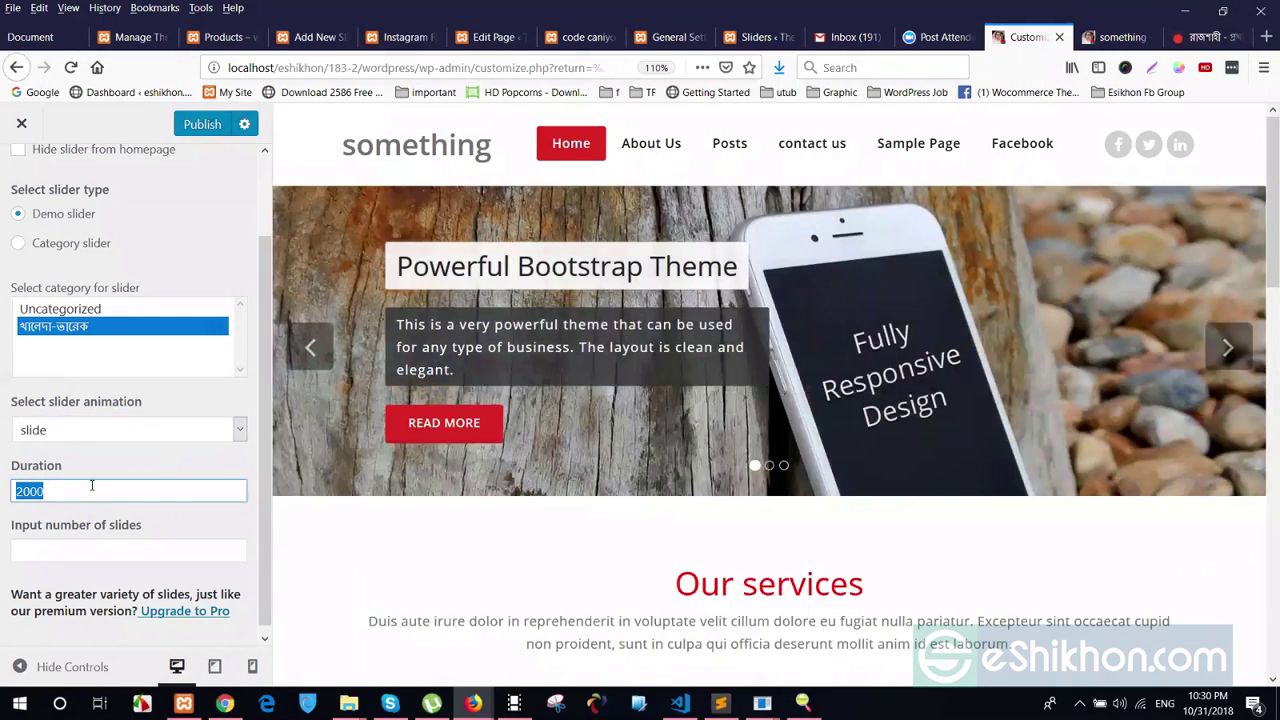
{"action": "left_click", "coordinate": [91, 485]}
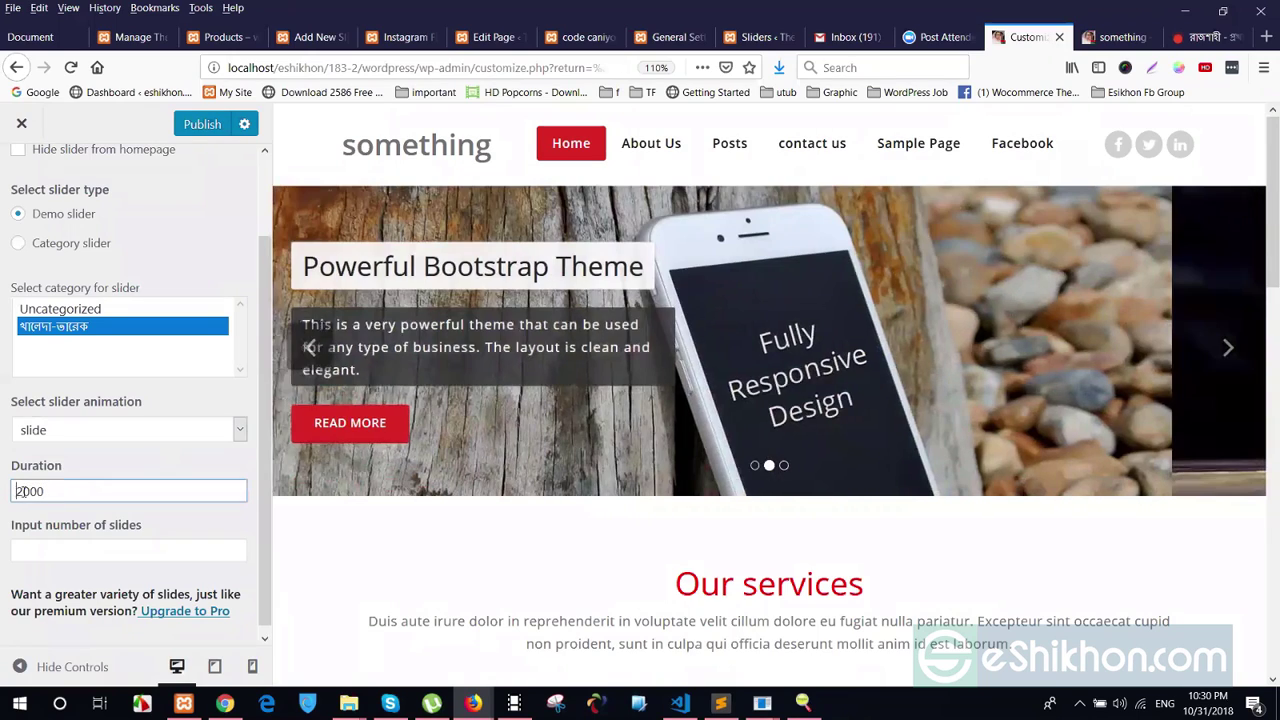
{"action": "left_click_drag", "start_coordinate": [23, 491], "coordinate": [15, 491]}
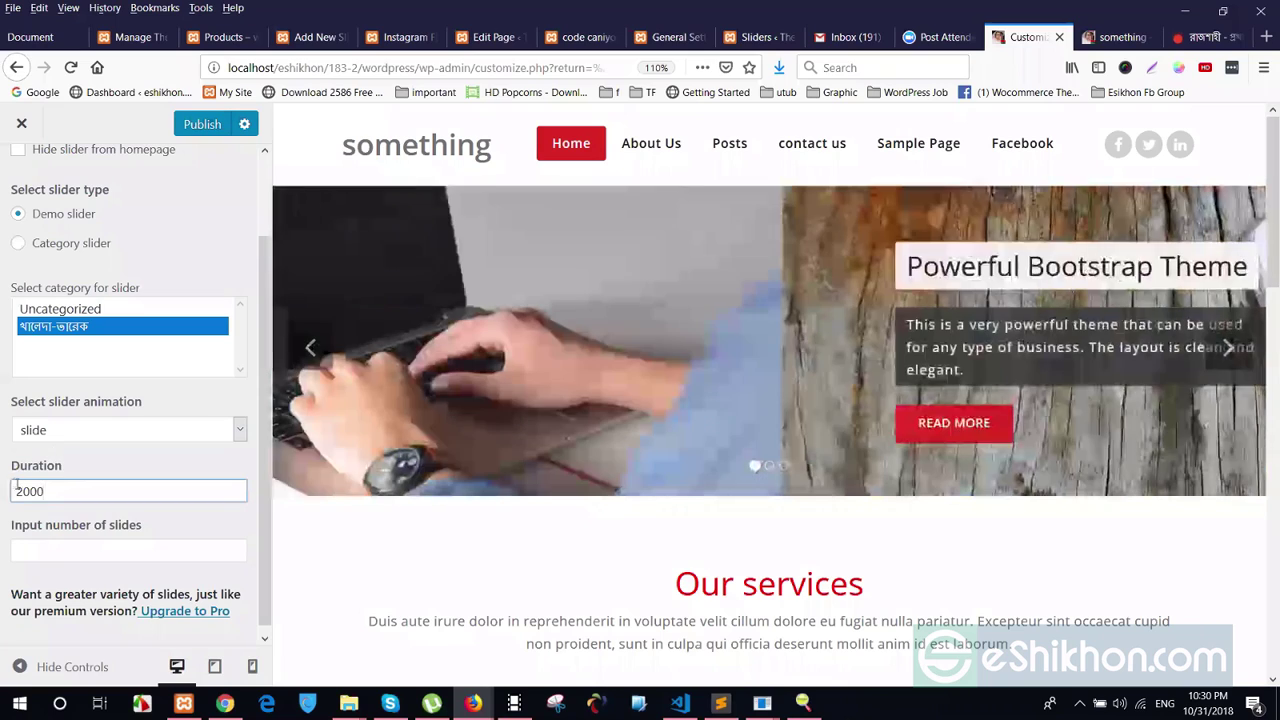
{"action": "left_click", "coordinate": [15, 491]}
{"action": "type", "text": "1"}
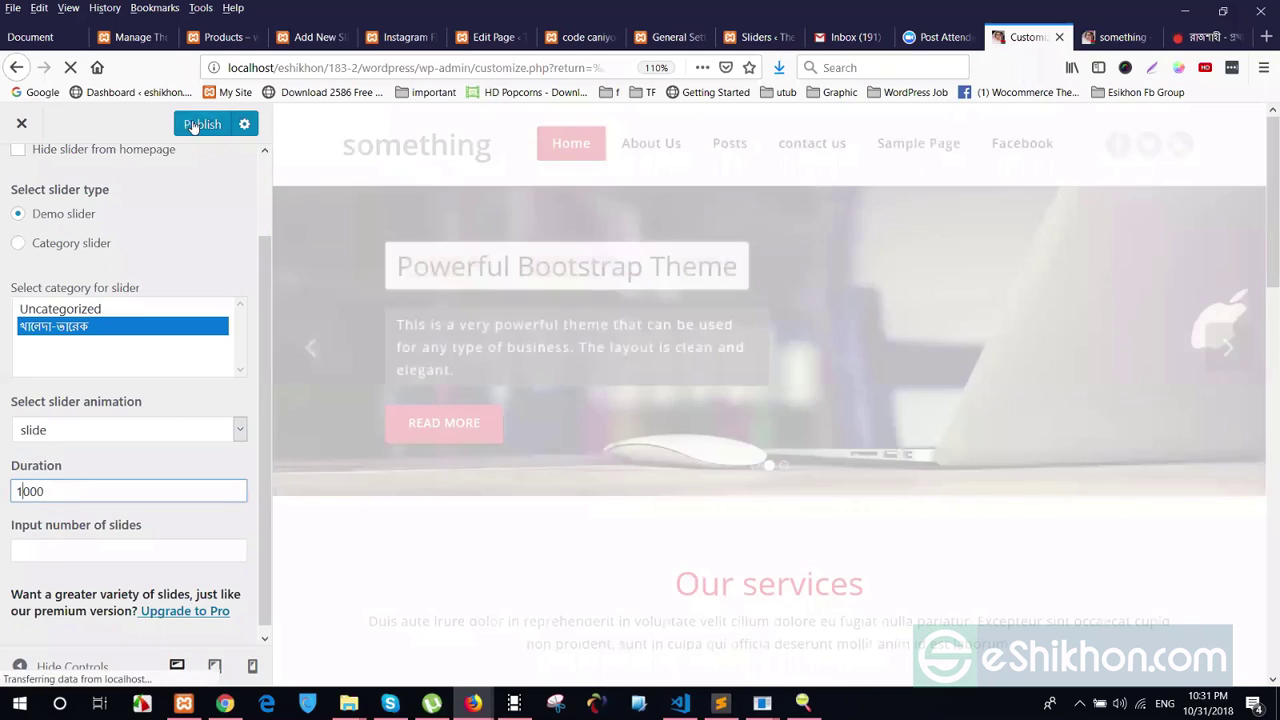
{"action": "left_click", "coordinate": [193, 125]}
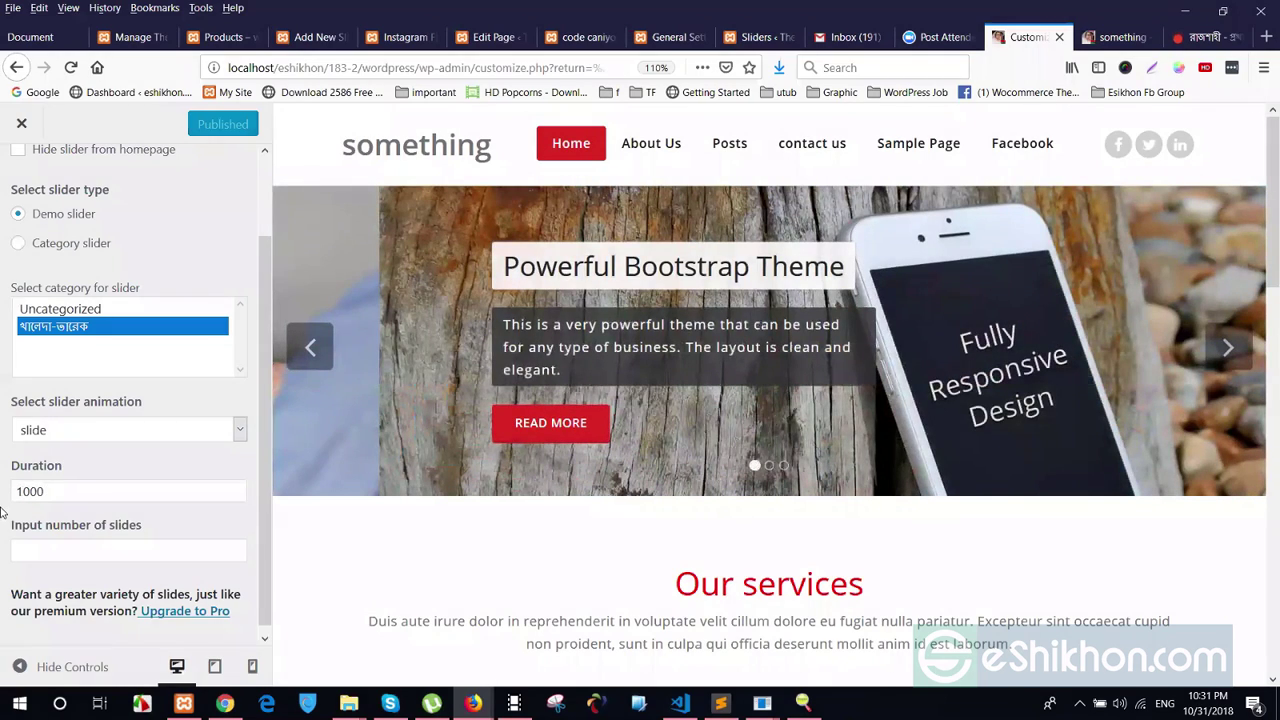
Change the slider duration to 3000 and publish
{"action": "type", "text": "3"}
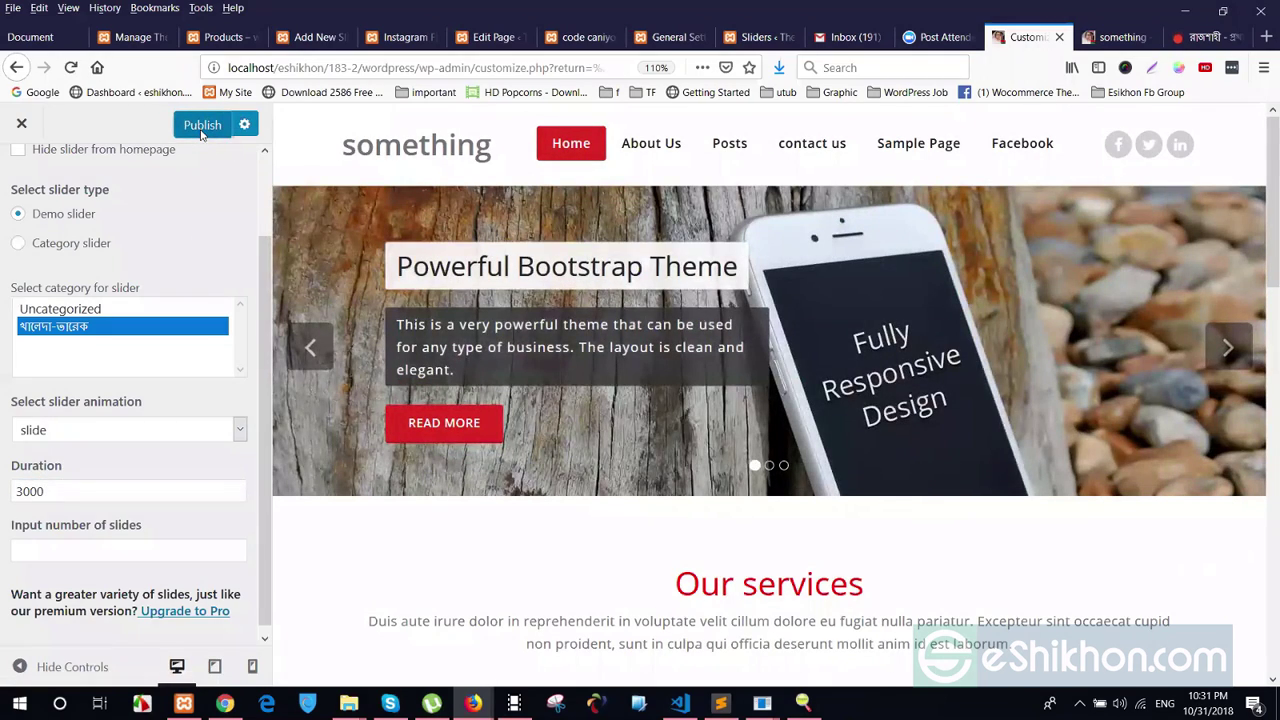
{"action": "left_click", "coordinate": [202, 125]}
{"action": "scroll", "coordinate": [60, 525], "scroll_direction": "up", "scroll_amount": 2}
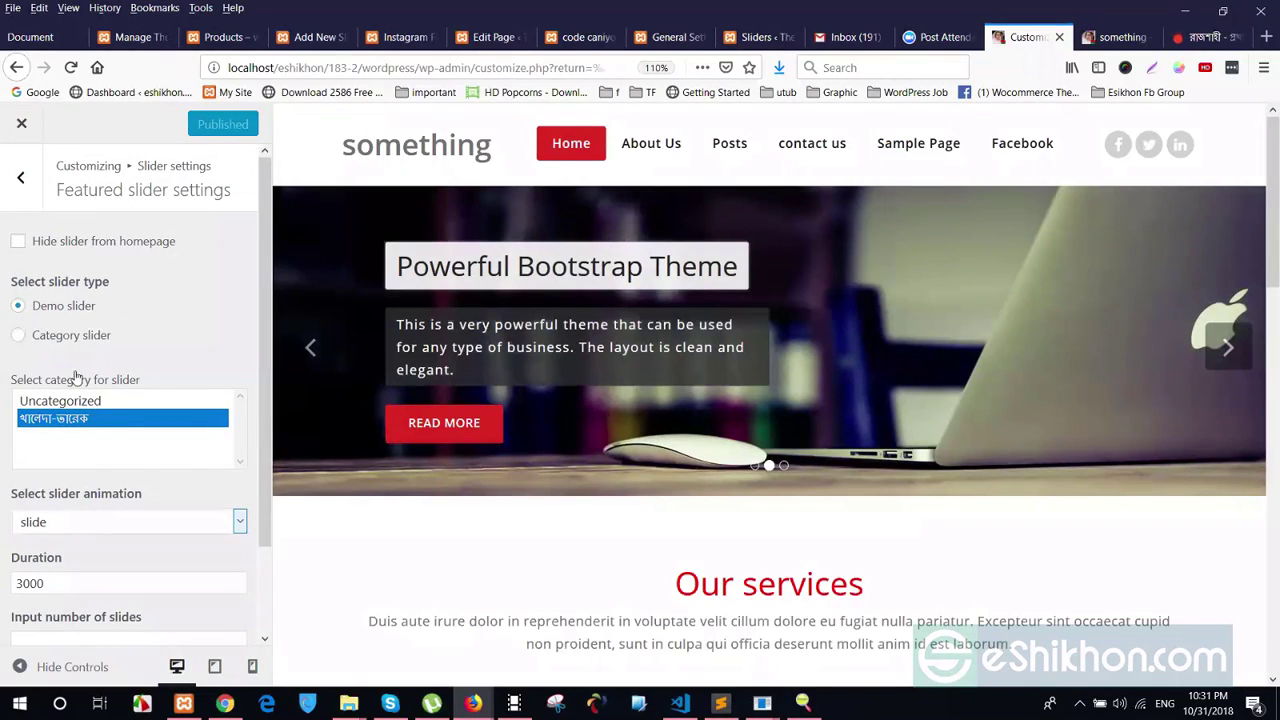
Return to the customizer section list and open Service settings
{"action": "key", "text": "Escape"}
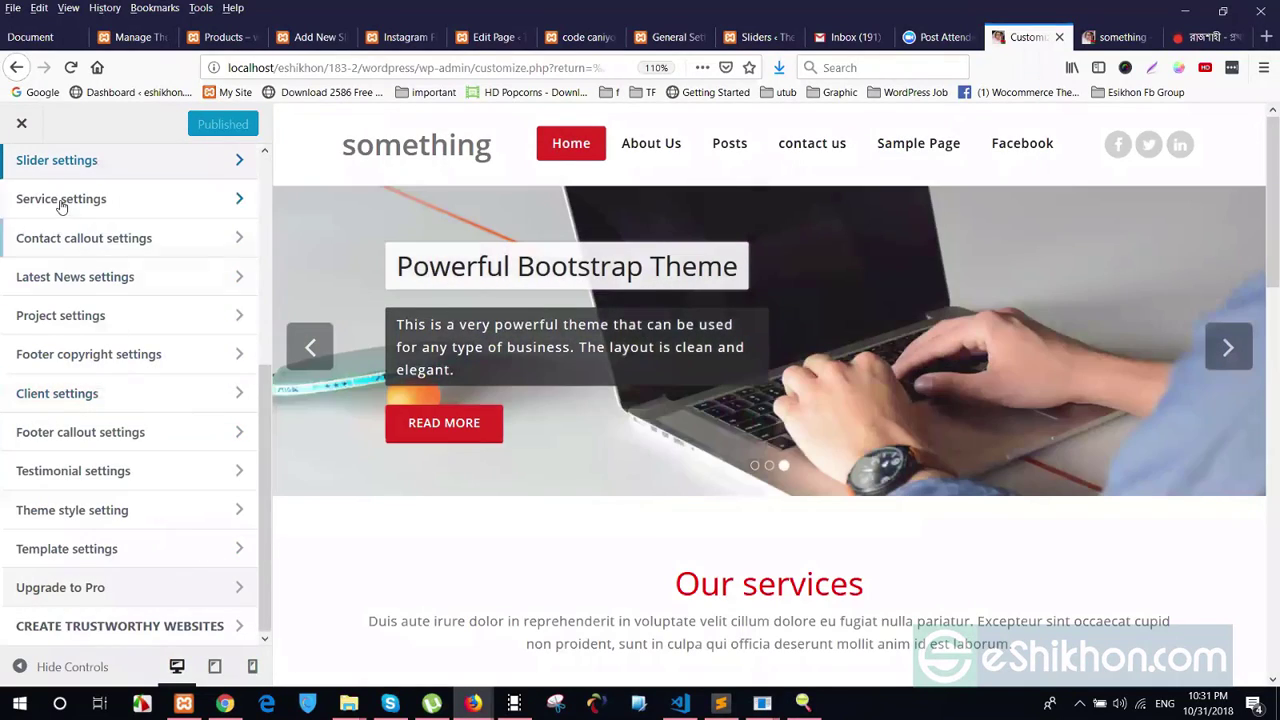
{"action": "scroll", "coordinate": [698, 238], "scroll_direction": "down", "scroll_amount": 5}
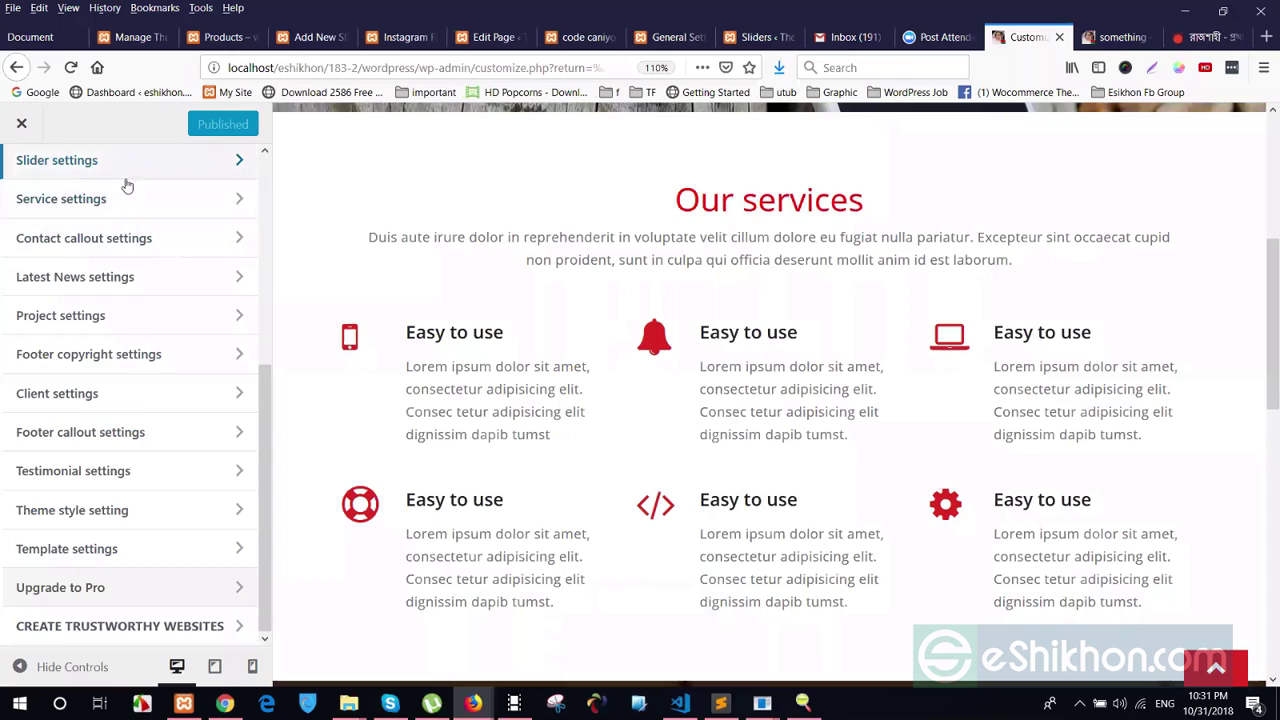
{"action": "scroll", "coordinate": [160, 316], "scroll_direction": "up", "scroll_amount": 2}
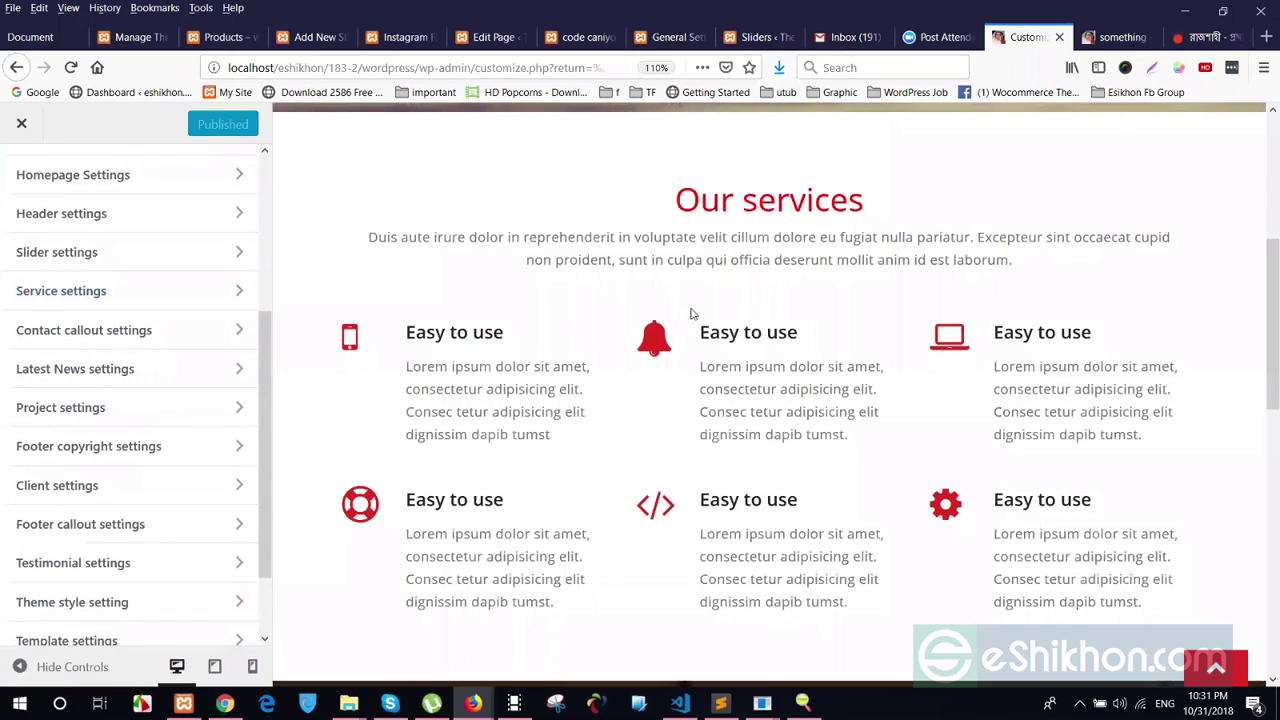
{"action": "left_click", "coordinate": [58, 288]}
{"action": "left_click_drag", "start_coordinate": [668, 178], "coordinate": [720, 200]}
{"action": "left_click", "coordinate": [1034, 283]}
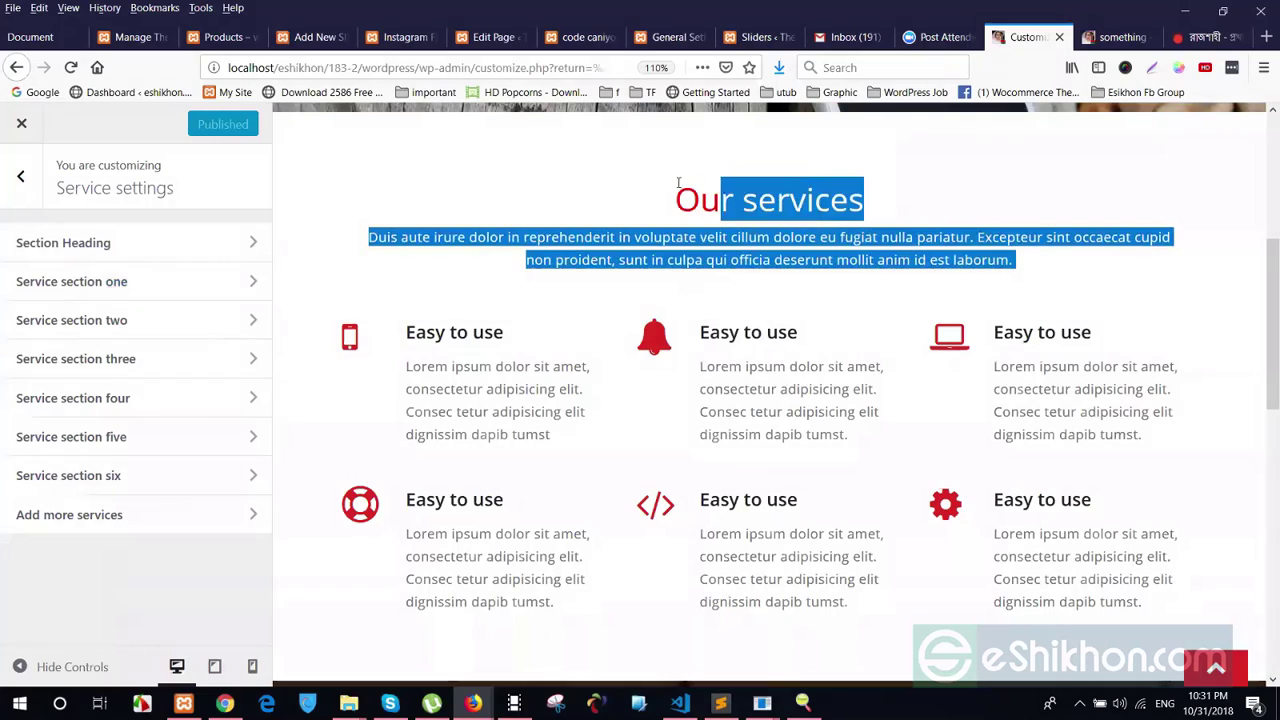
In Section Heading, replace 'services' with 'Class' so the title reads 'Our Class'
{"action": "left_click", "coordinate": [620, 183]}
{"action": "left_click", "coordinate": [105, 240]}
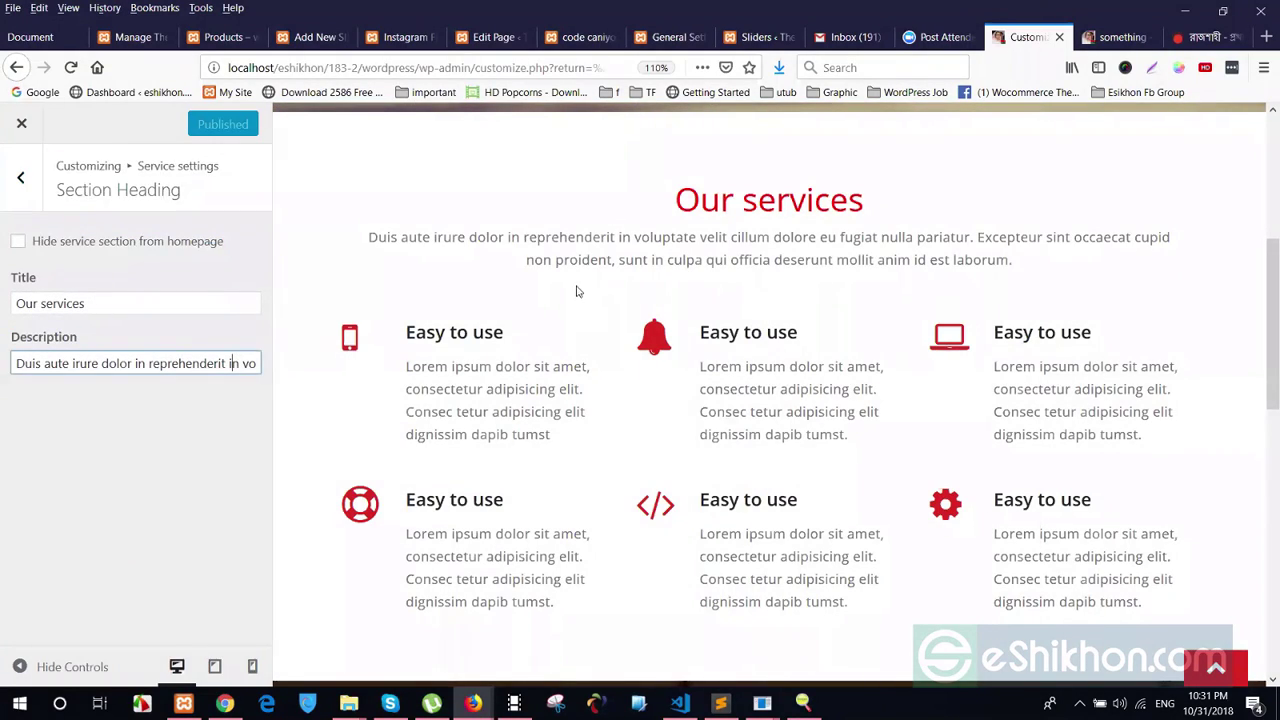
{"action": "left_click_drag", "start_coordinate": [368, 232], "coordinate": [733, 287]}
{"action": "left_click", "coordinate": [733, 287]}
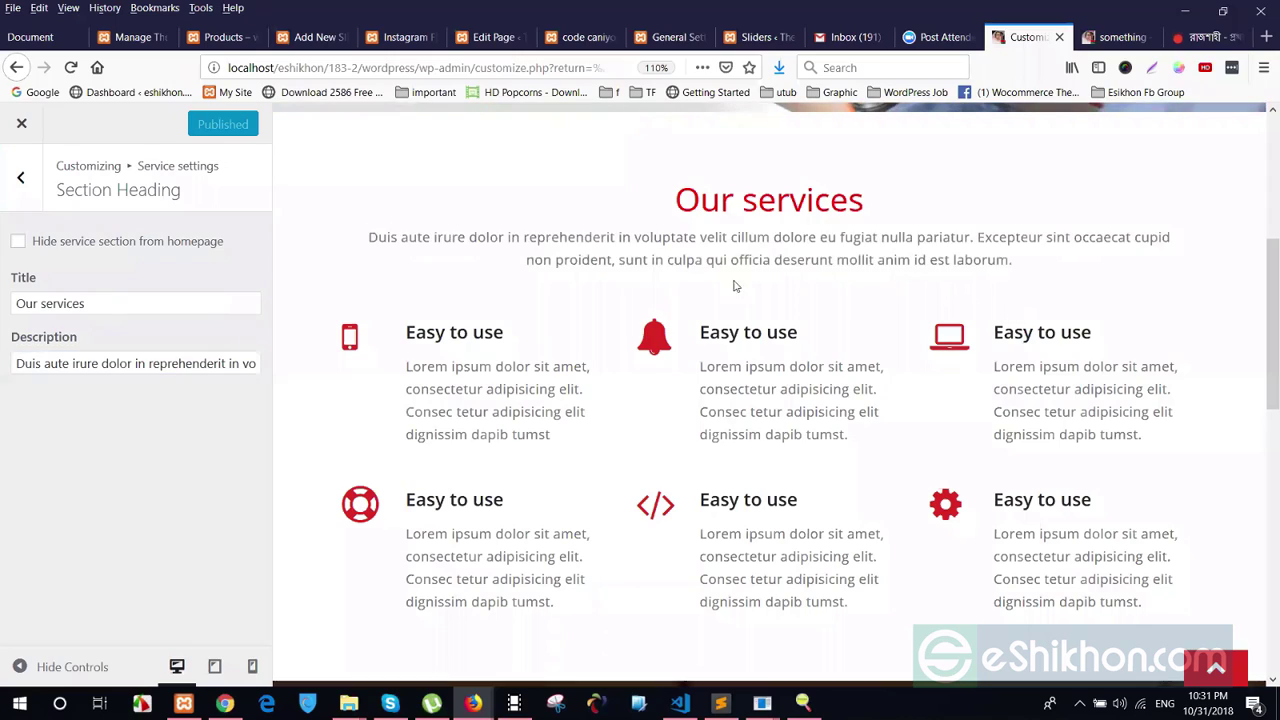
{"action": "triple_click", "coordinate": [117, 306]}
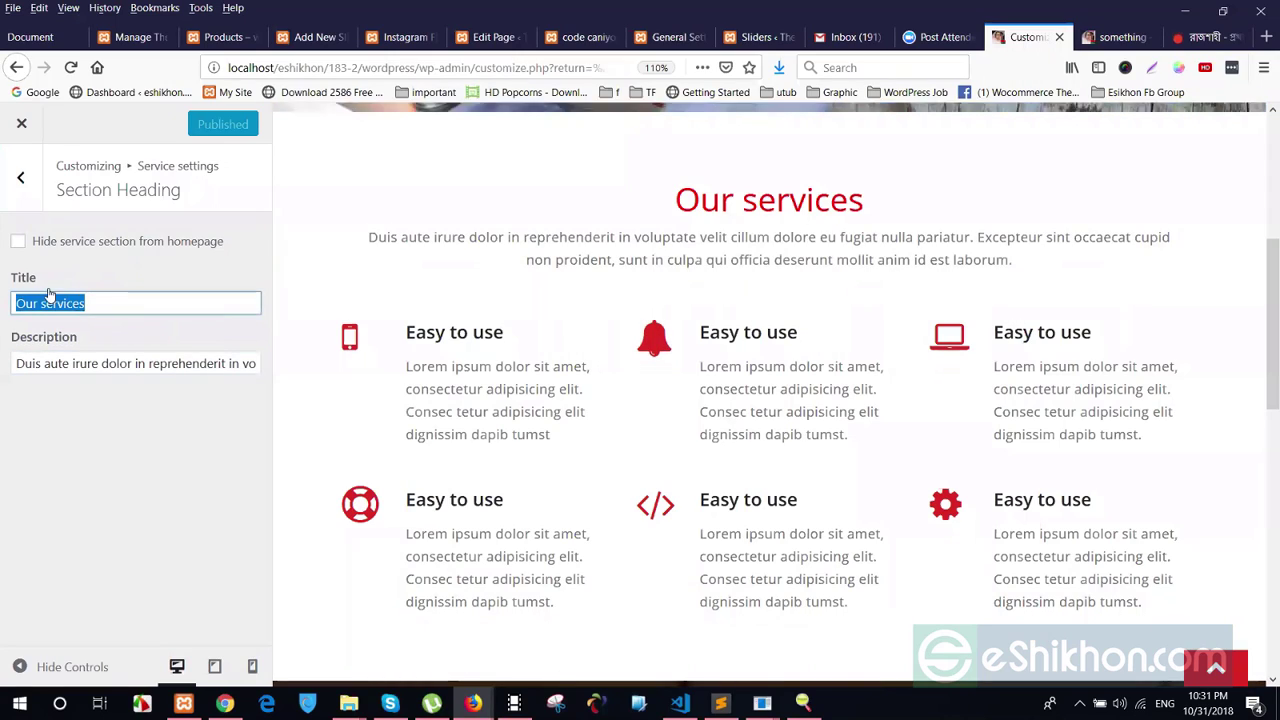
{"action": "left_click", "coordinate": [100, 303]}
{"action": "double_click", "coordinate": [95, 303]}
{"action": "left_click", "coordinate": [128, 306]}
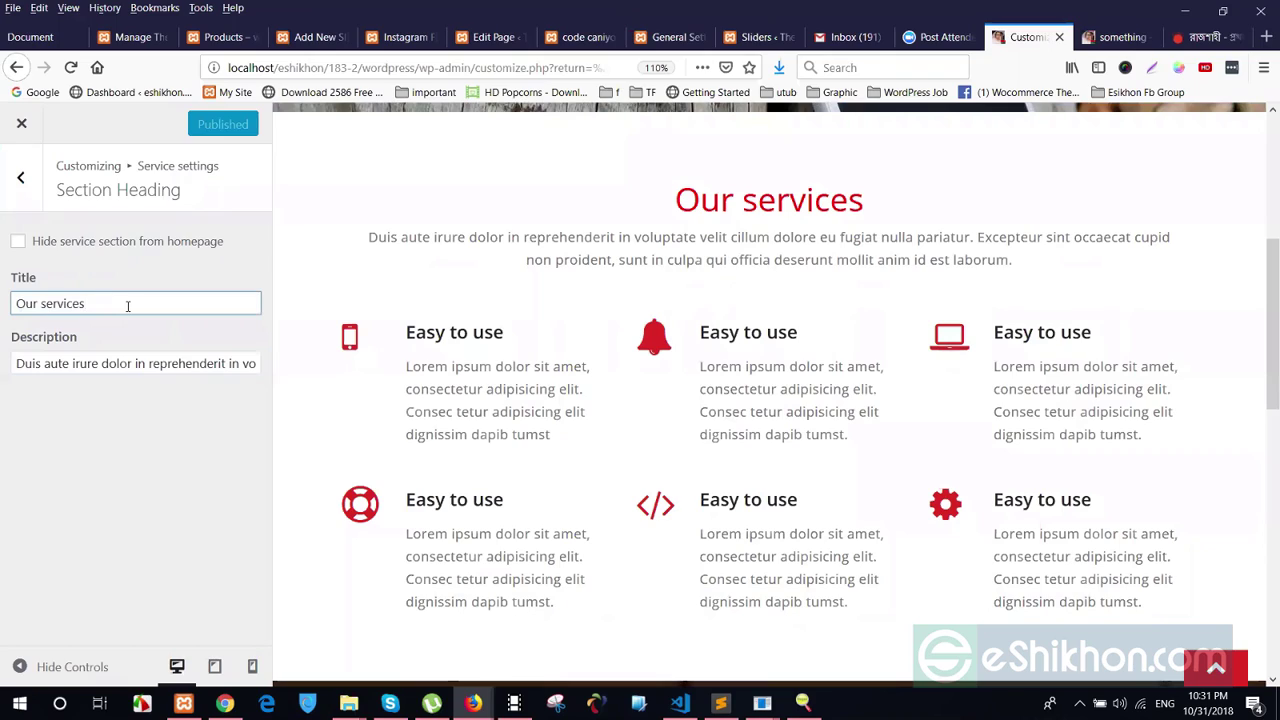
{"action": "left_click_drag", "start_coordinate": [110, 306], "coordinate": [44, 306]}
{"action": "key", "text": "BackSpace"}
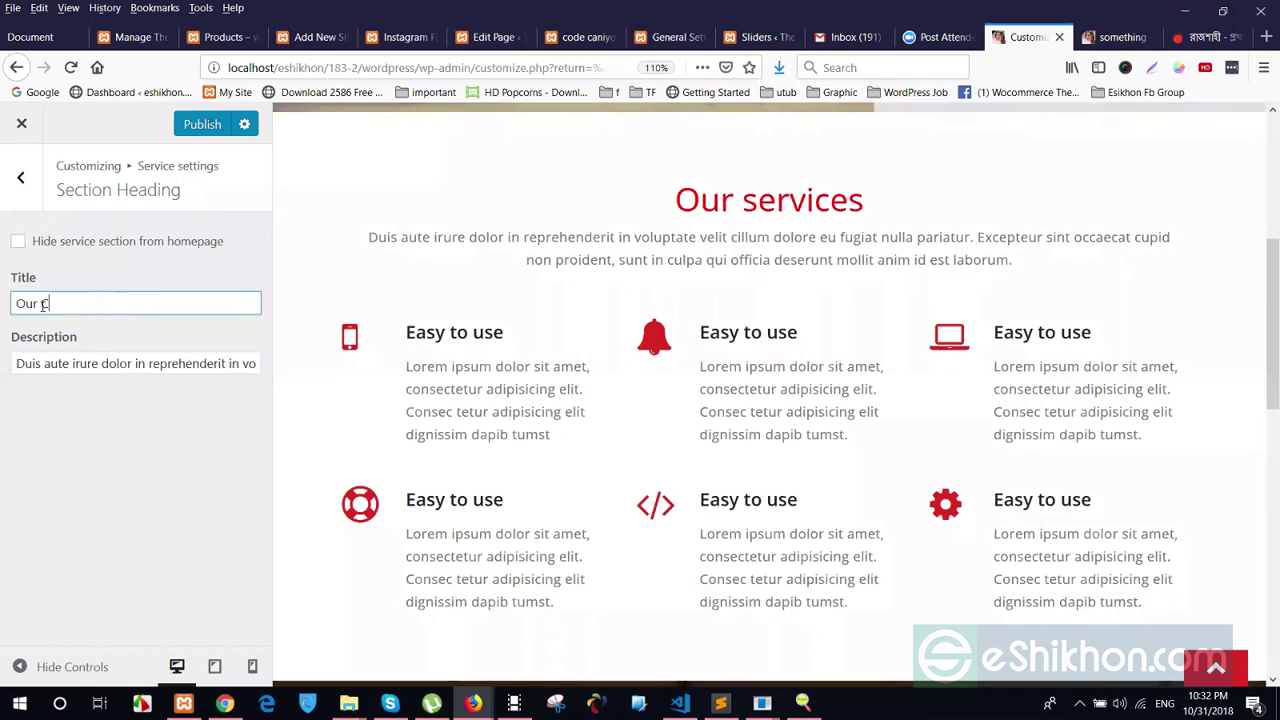
{"action": "type", "text": "Class"}
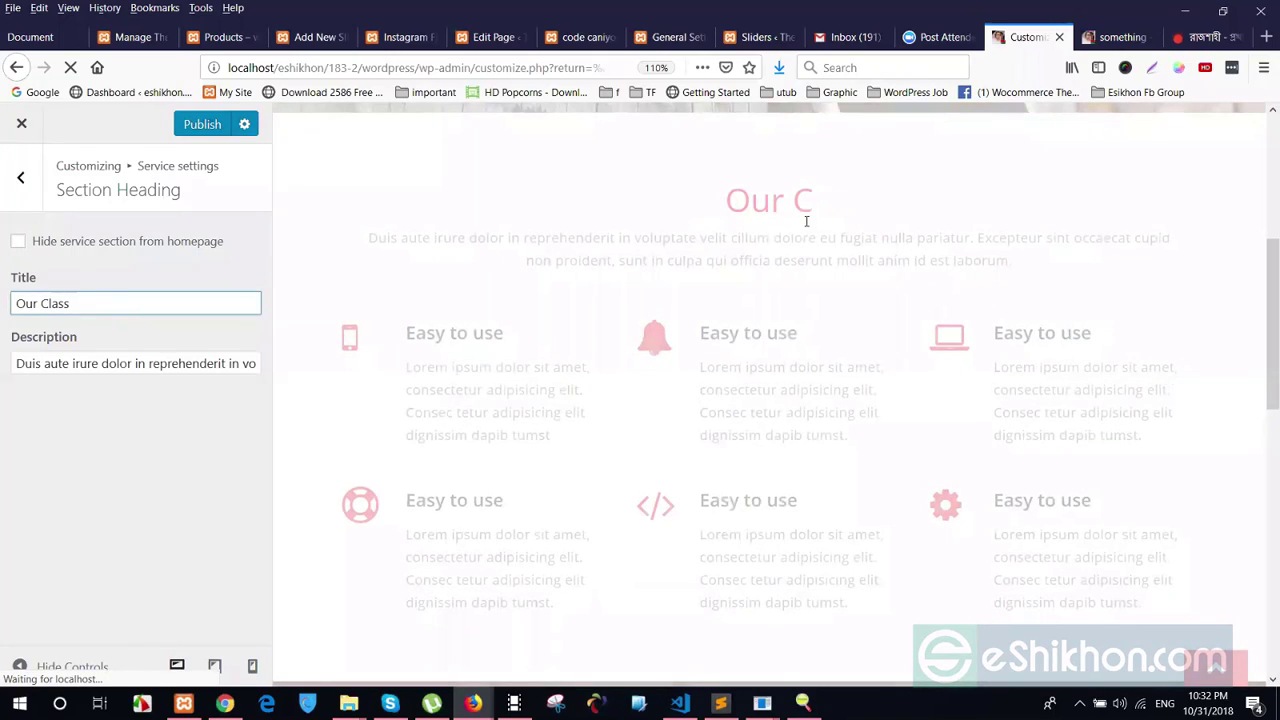
{"action": "left_click", "coordinate": [885, 258]}
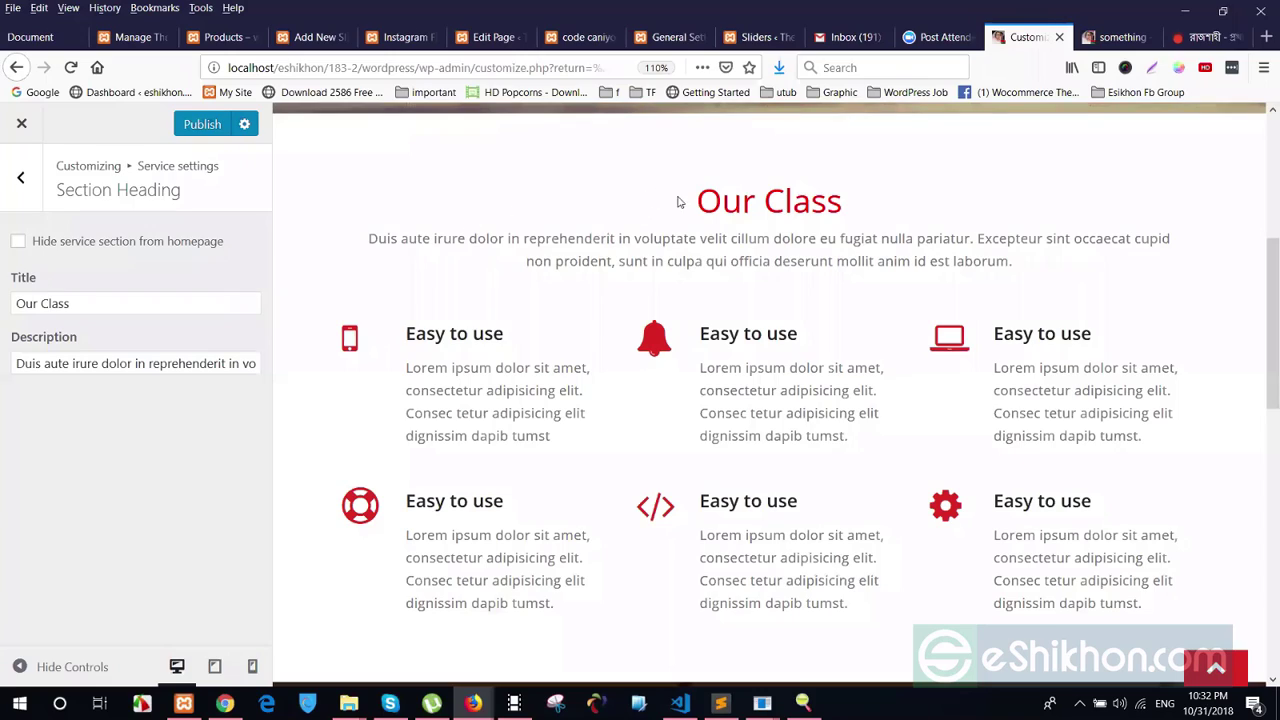
Toggle 'Hide service section from homepage' on and back off, leaving the section visible
{"action": "left_click_drag", "start_coordinate": [677, 203], "coordinate": [1083, 272]}
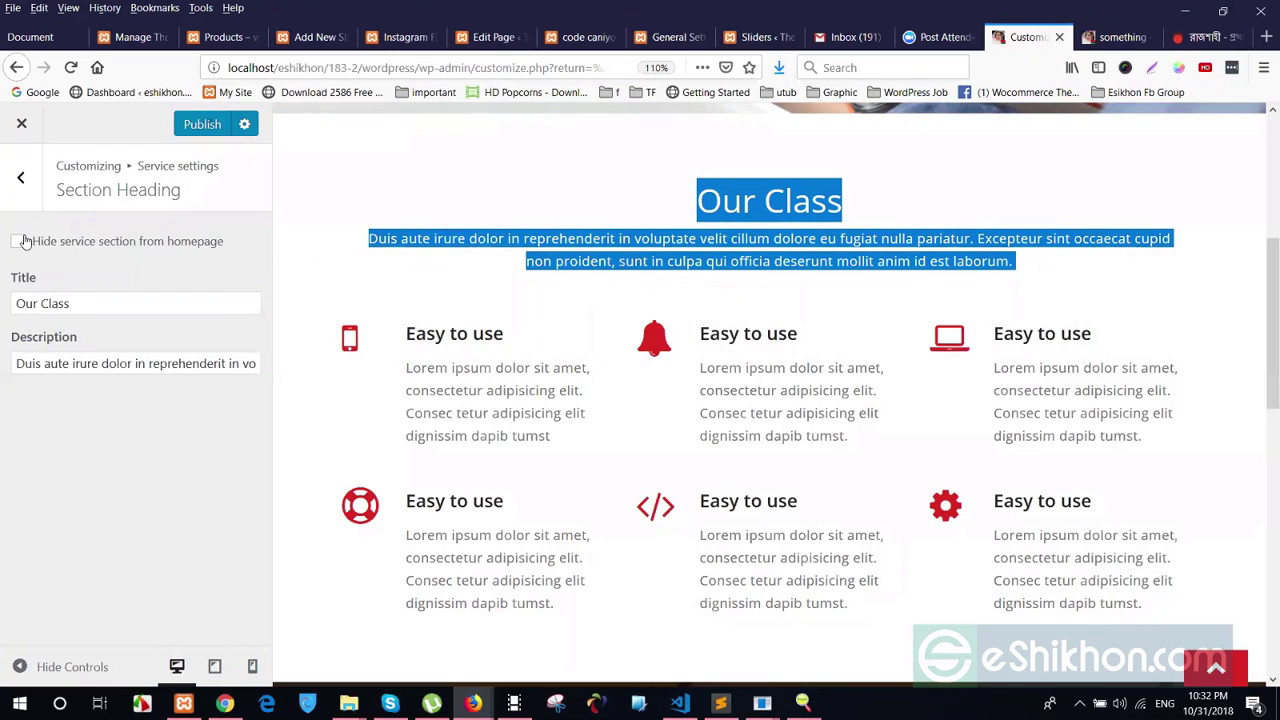
{"action": "left_click", "coordinate": [25, 242]}
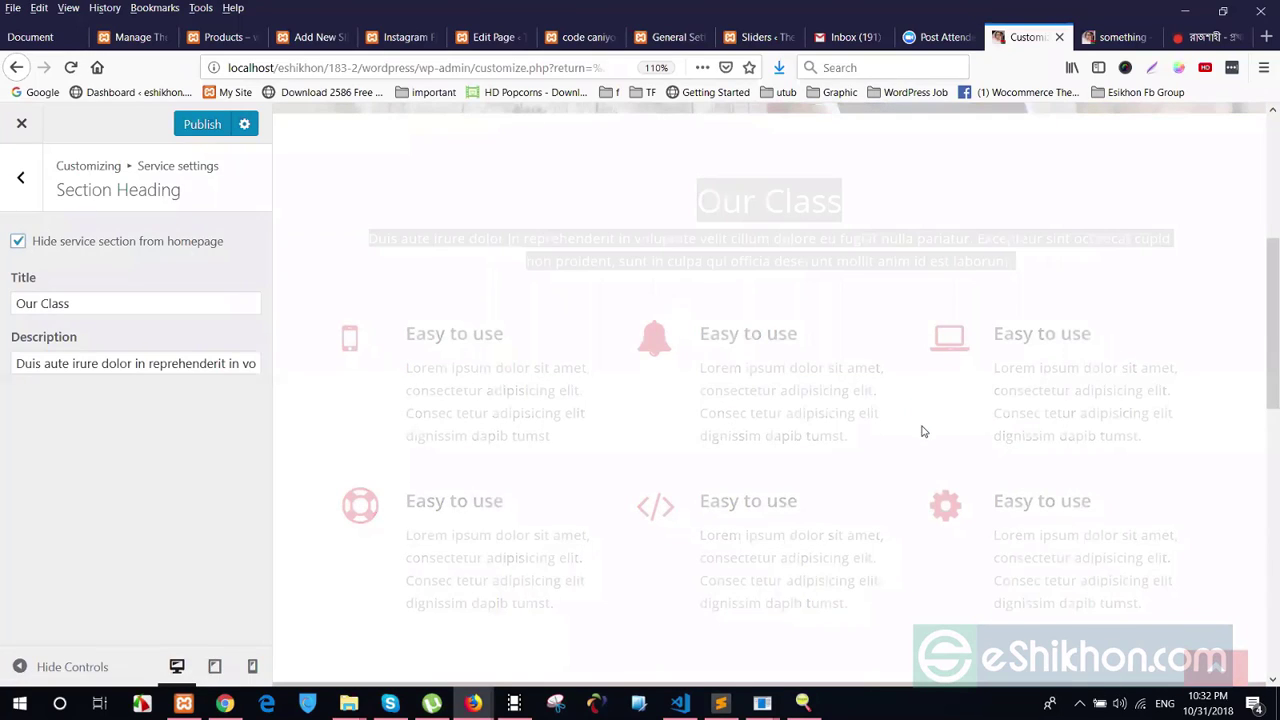
{"action": "scroll", "coordinate": [740, 320], "scroll_direction": "up", "scroll_amount": 4}
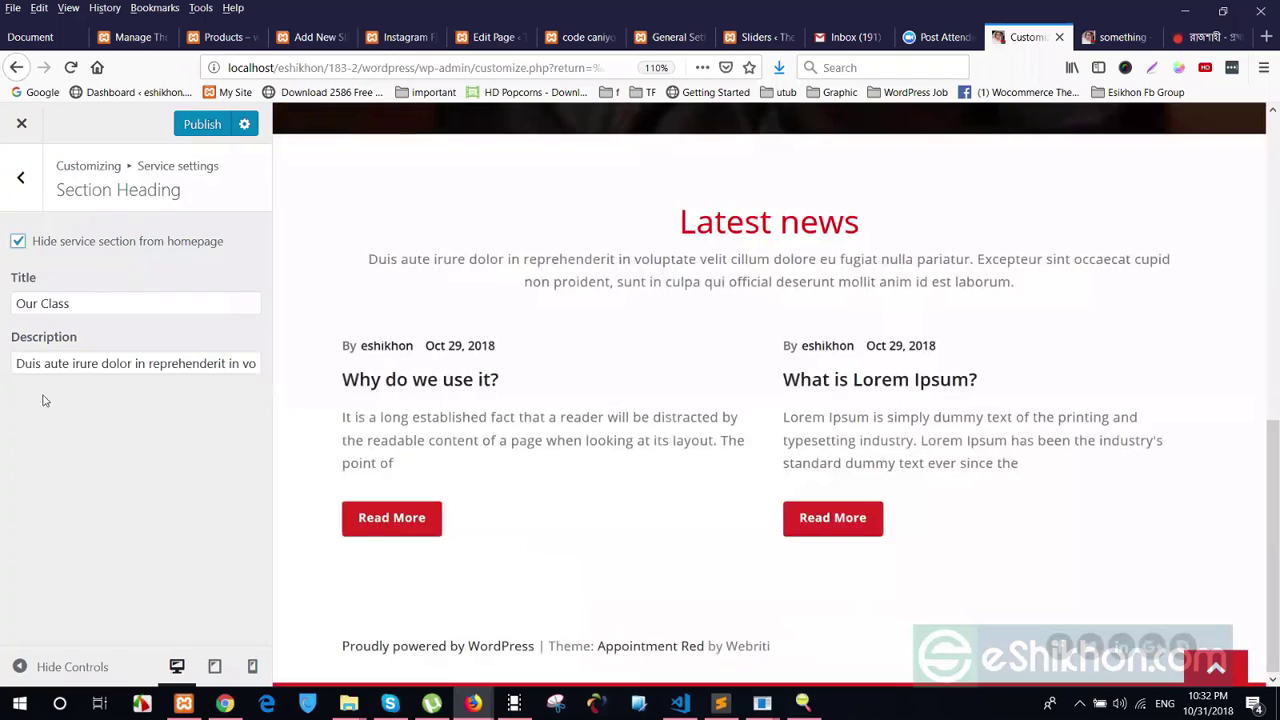
{"action": "left_click", "coordinate": [16, 242]}
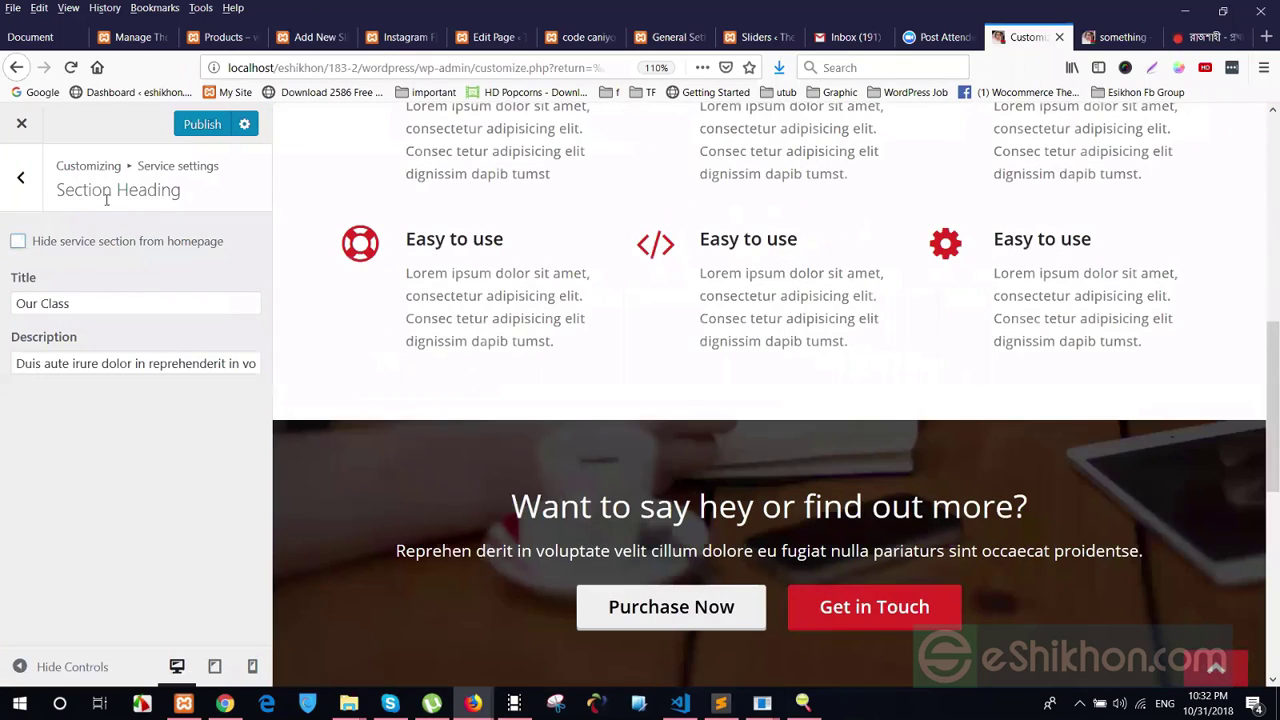
{"action": "scroll", "coordinate": [612, 350], "scroll_direction": "up", "scroll_amount": 5}
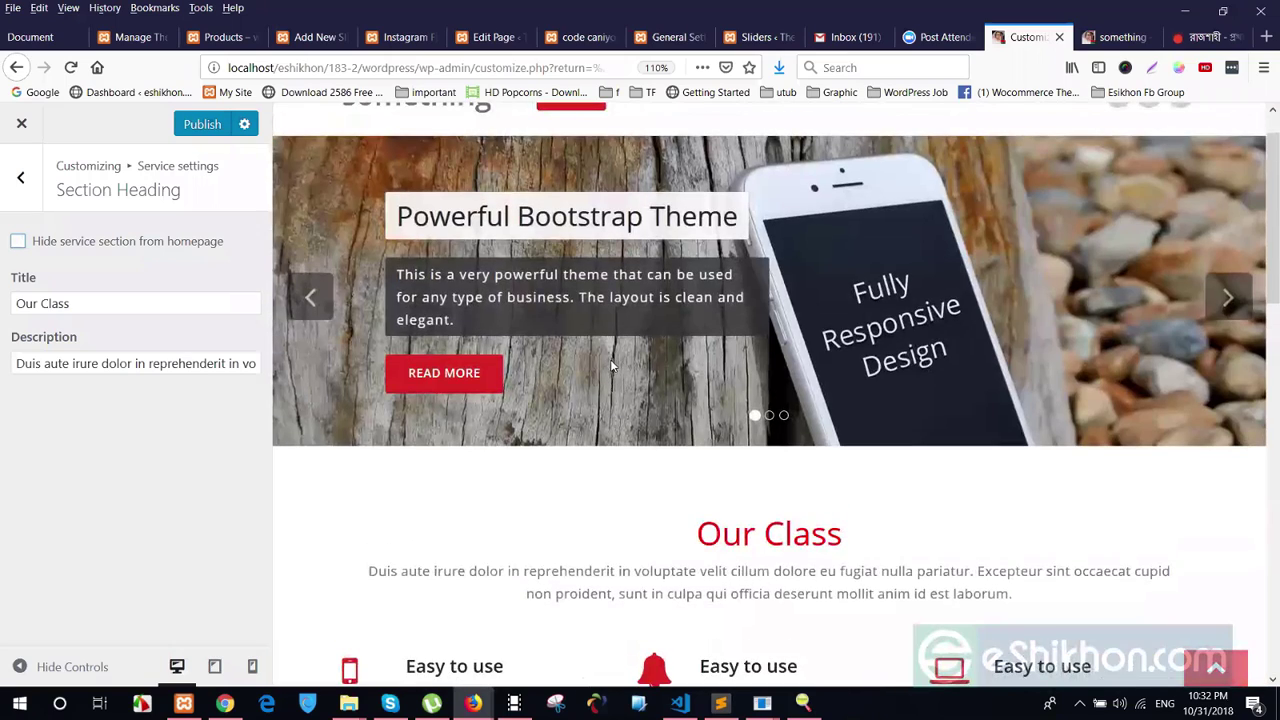
{"action": "left_click", "coordinate": [20, 177]}
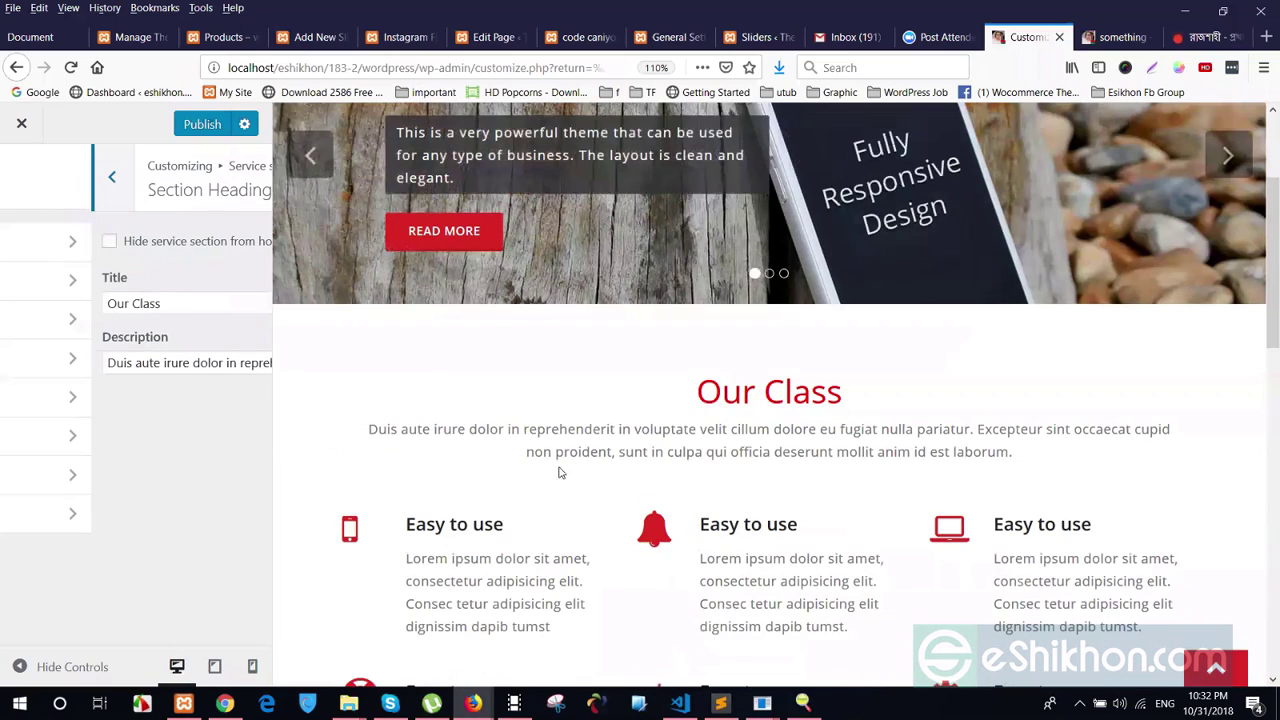
{"action": "scroll", "coordinate": [450, 470], "scroll_direction": "down", "scroll_amount": 2}
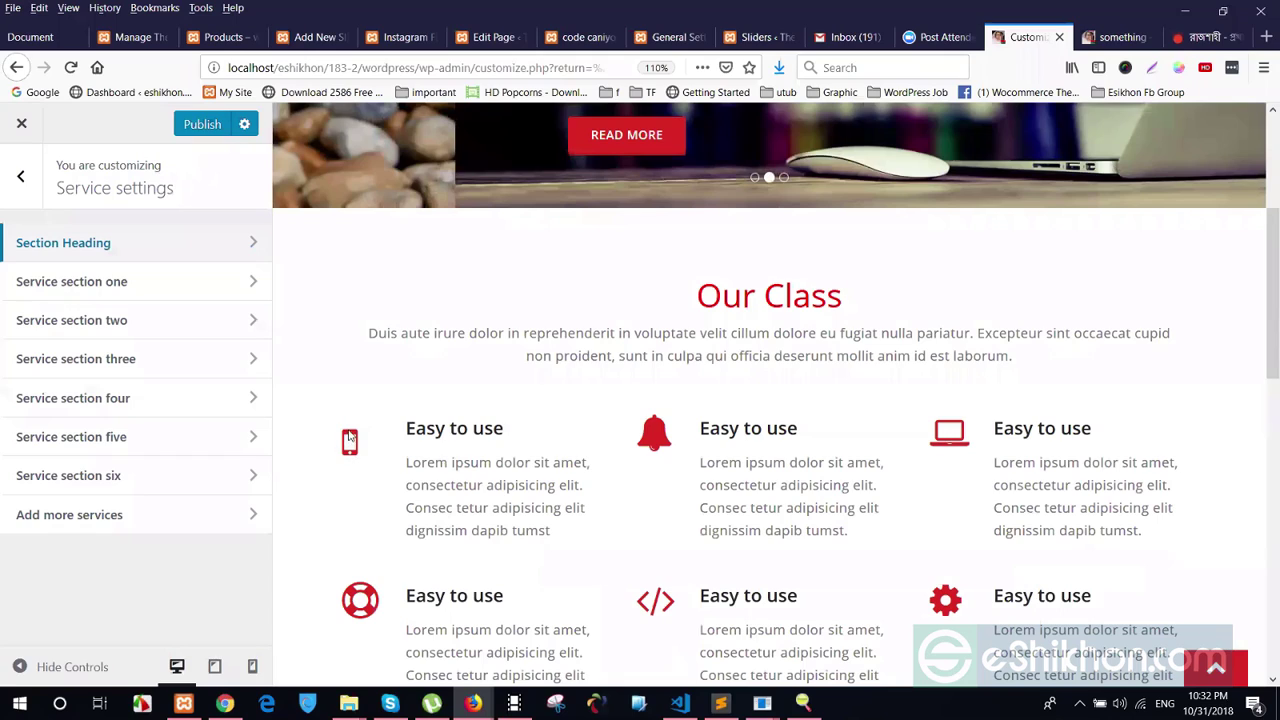
Change the first service's icon from fa-mobile to 'fa fa-facebook'
{"action": "left_click_drag", "start_coordinate": [349, 437], "coordinate": [527, 530]}
{"action": "scroll", "coordinate": [420, 400], "scroll_direction": "down", "scroll_amount": 1}
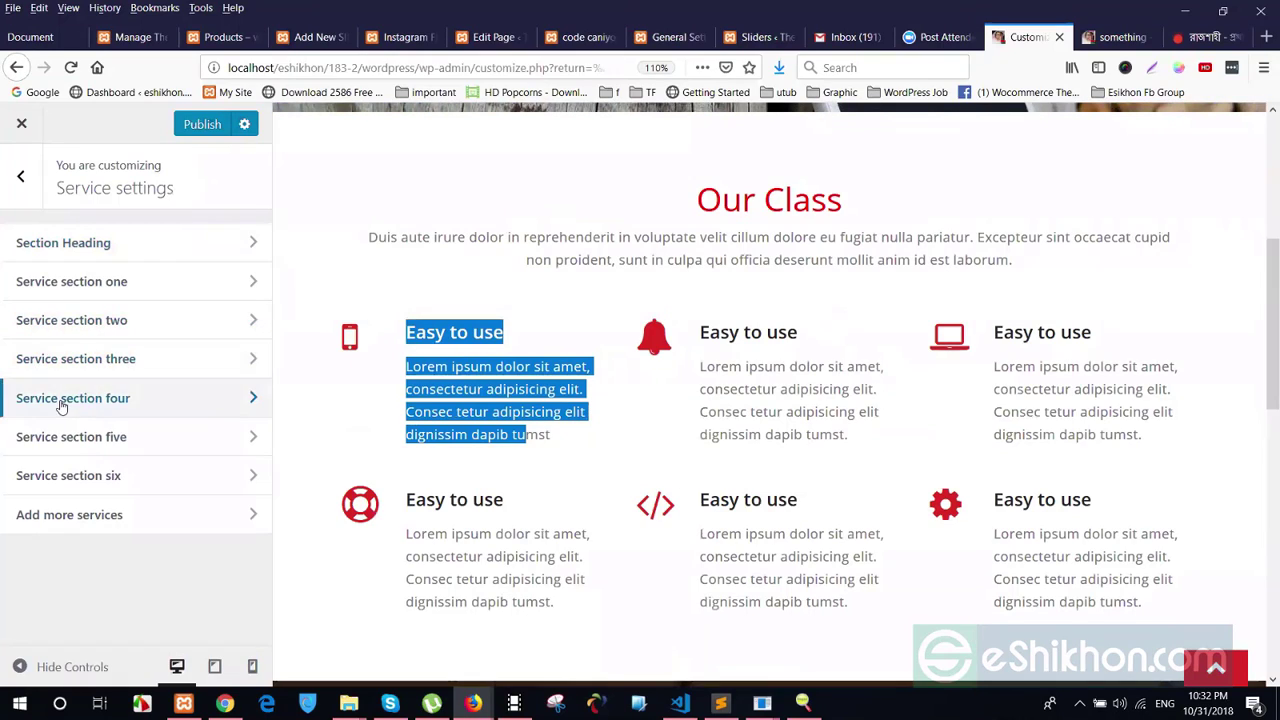
{"action": "left_click", "coordinate": [78, 285]}
{"action": "left_click", "coordinate": [66, 263]}
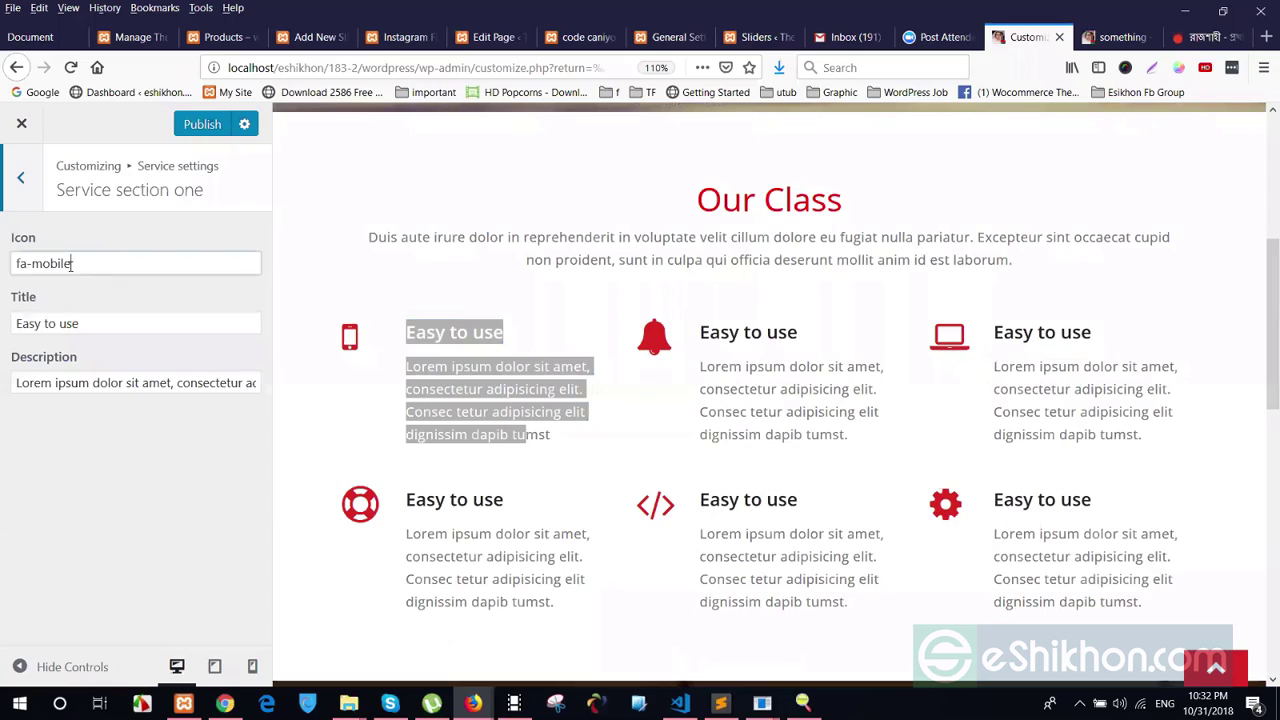
{"action": "left_click_drag", "start_coordinate": [66, 263], "coordinate": [14, 263]}
{"action": "left_click", "coordinate": [66, 263]}
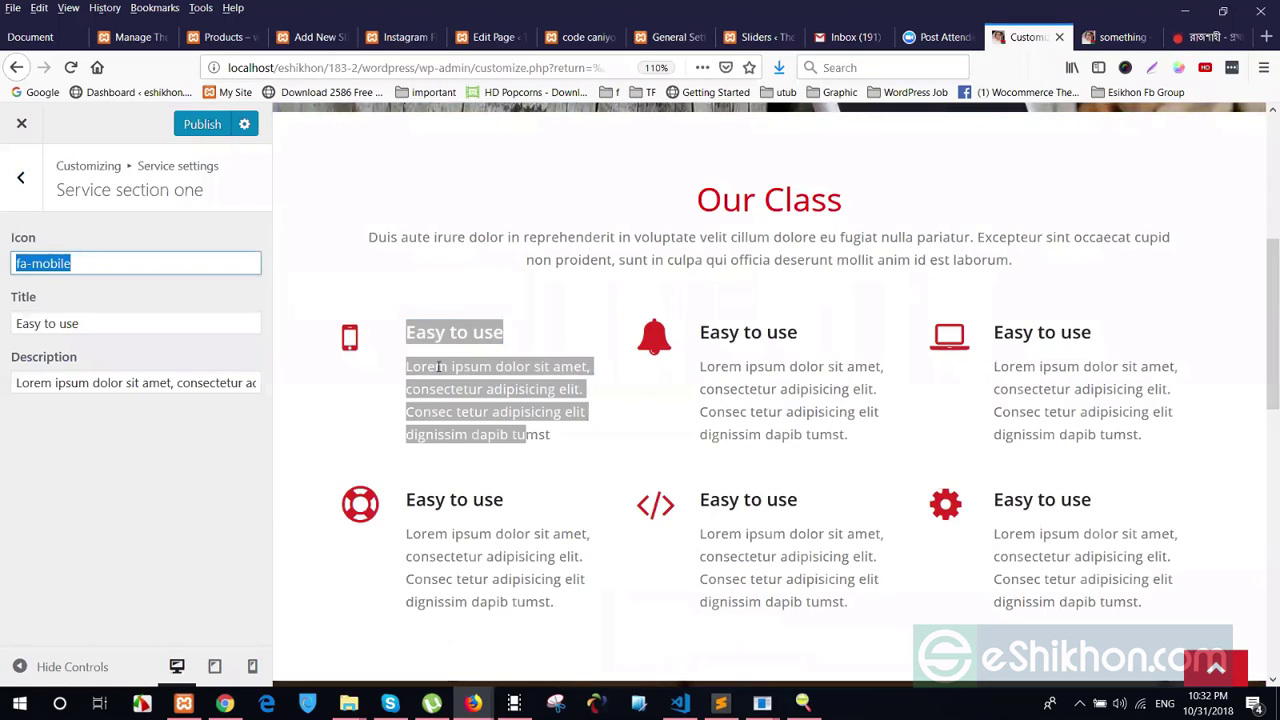
{"action": "left_click", "coordinate": [207, 290]}
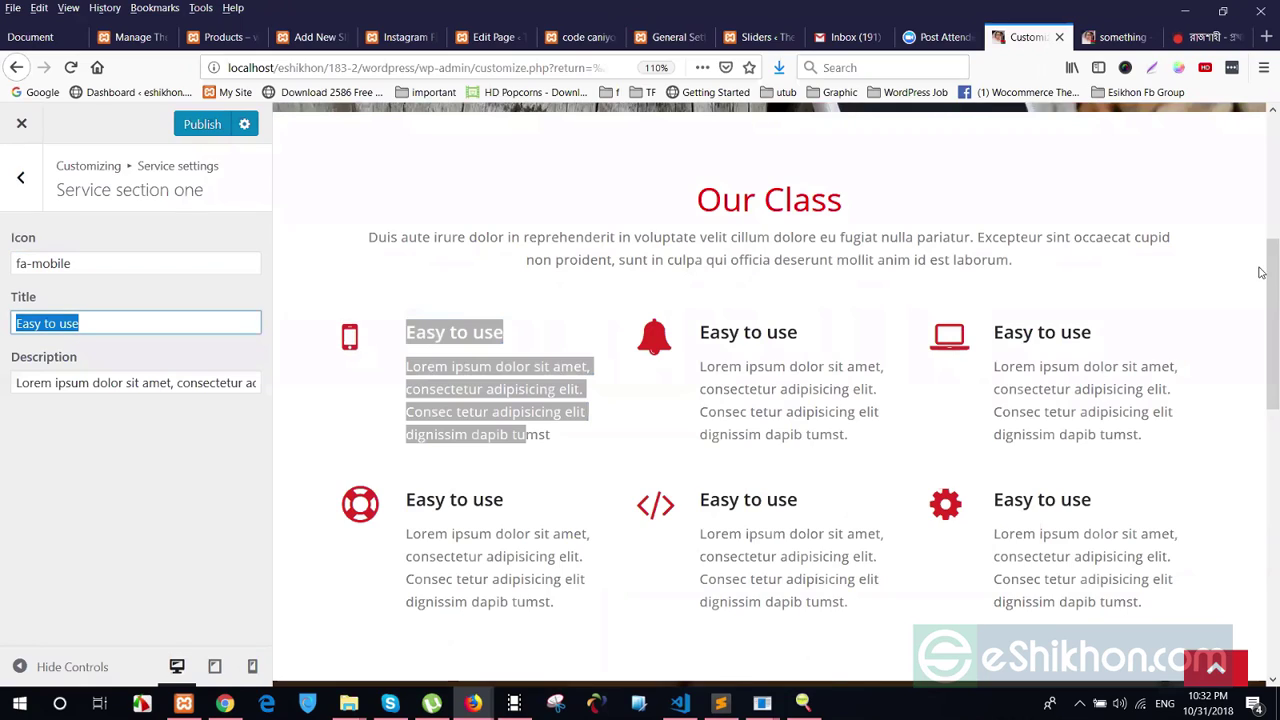
{"action": "left_click_drag", "start_coordinate": [70, 263], "coordinate": [14, 263]}
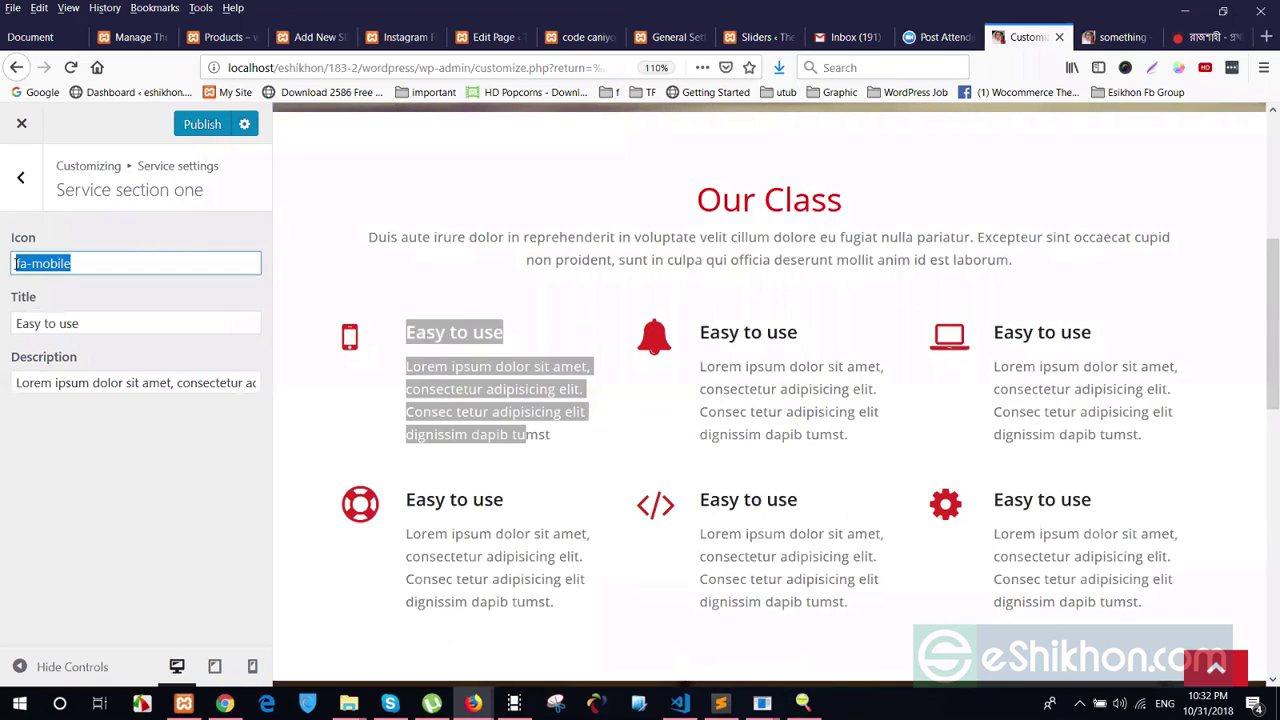
{"action": "type", "text": "fa-fa"}
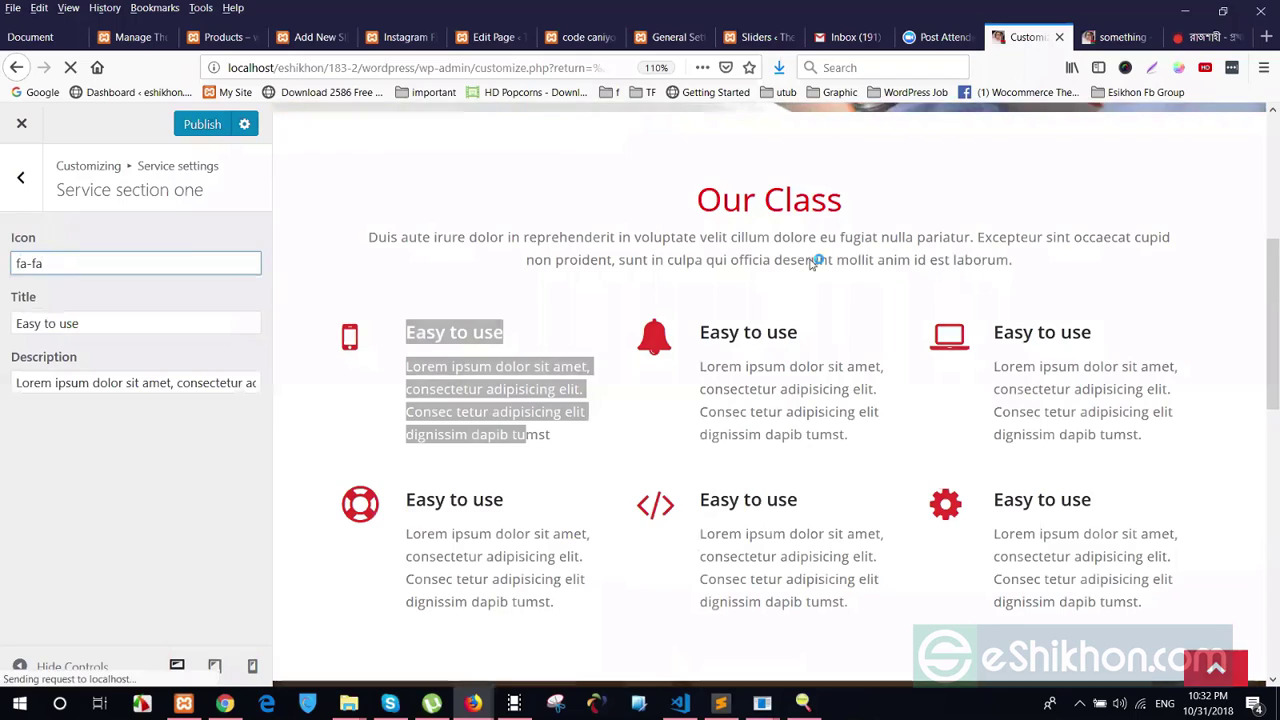
{"action": "type", "text": "-f"}
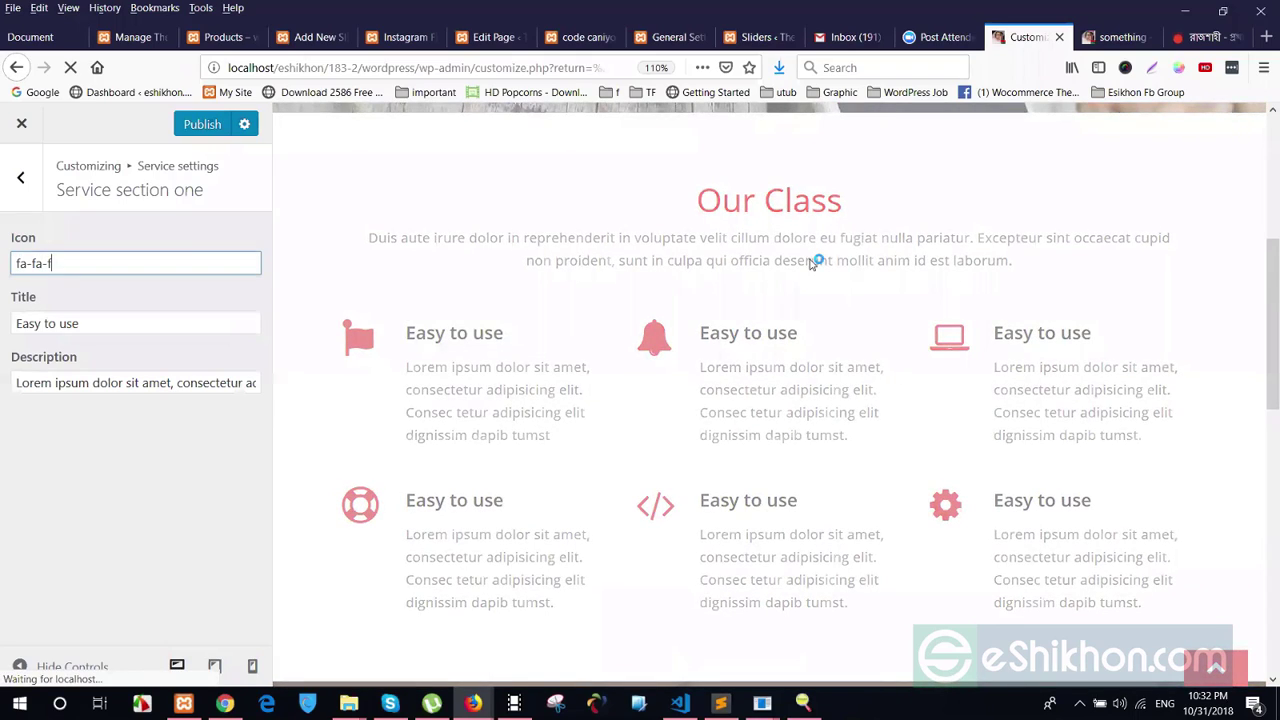
{"action": "type", "text": "acebook"}
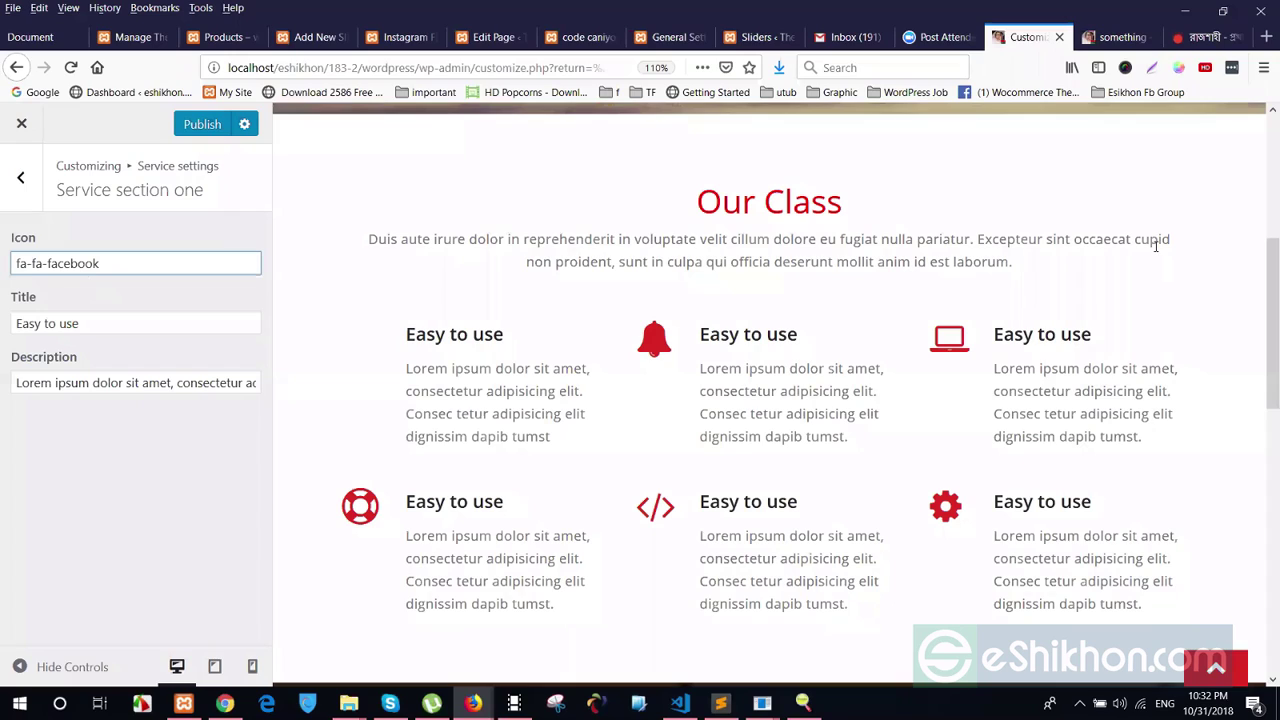
{"action": "key", "text": "BackSpace"}
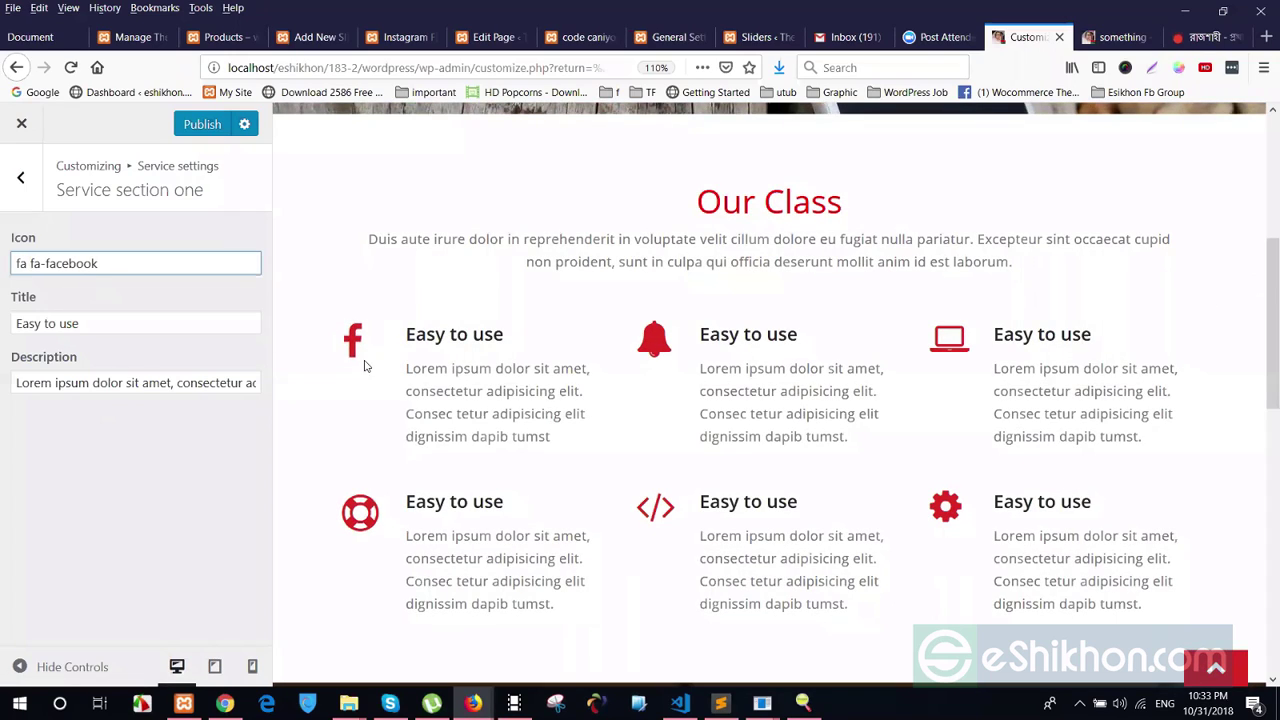
Rename the first service title from 'Easy to use' to 'Facebook' and publish
{"action": "triple_click", "coordinate": [96, 332]}
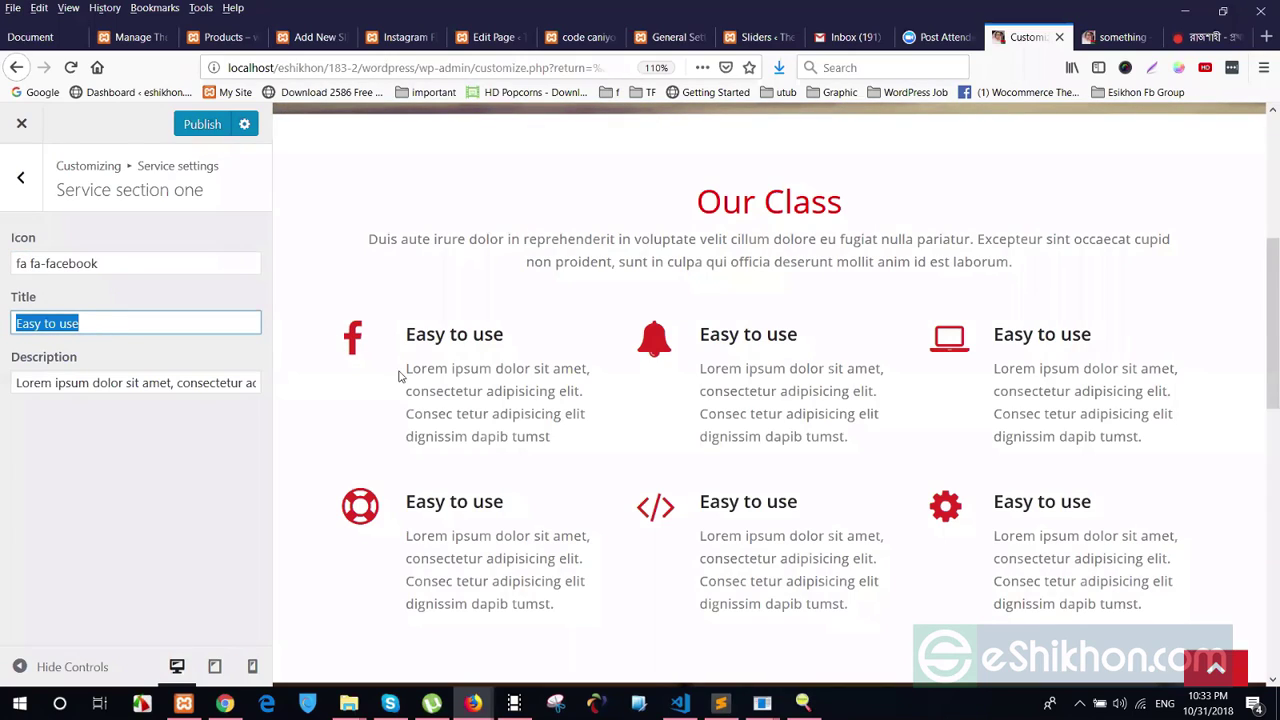
{"action": "left_click", "coordinate": [774, 363]}
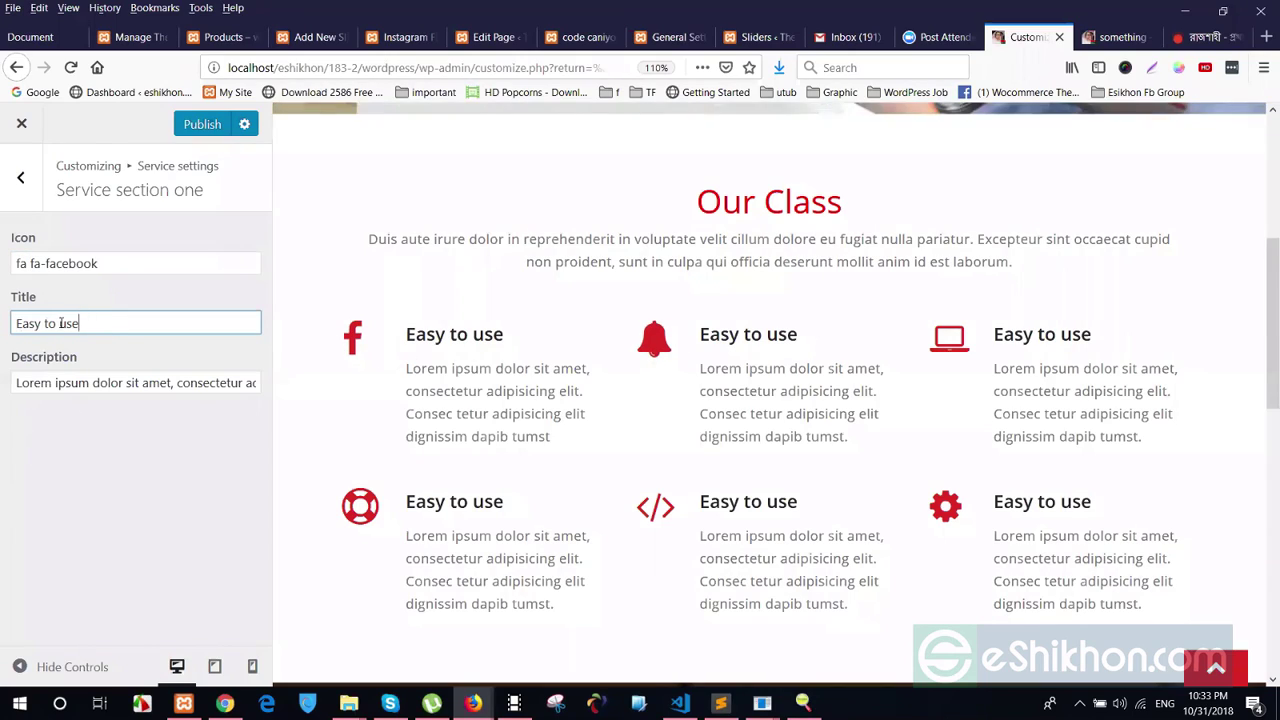
{"action": "left_click_drag", "start_coordinate": [80, 323], "coordinate": [7, 322]}
{"action": "type", "text": "Fac"}
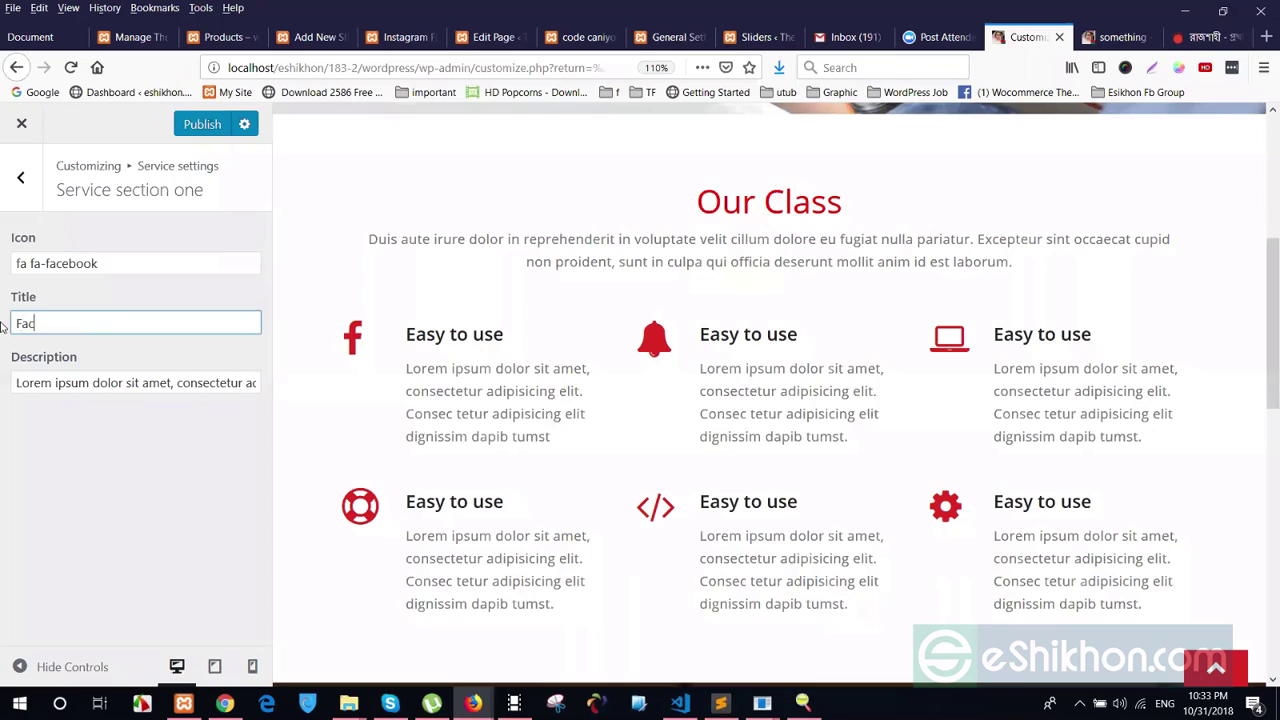
{"action": "type", "text": "ebook"}
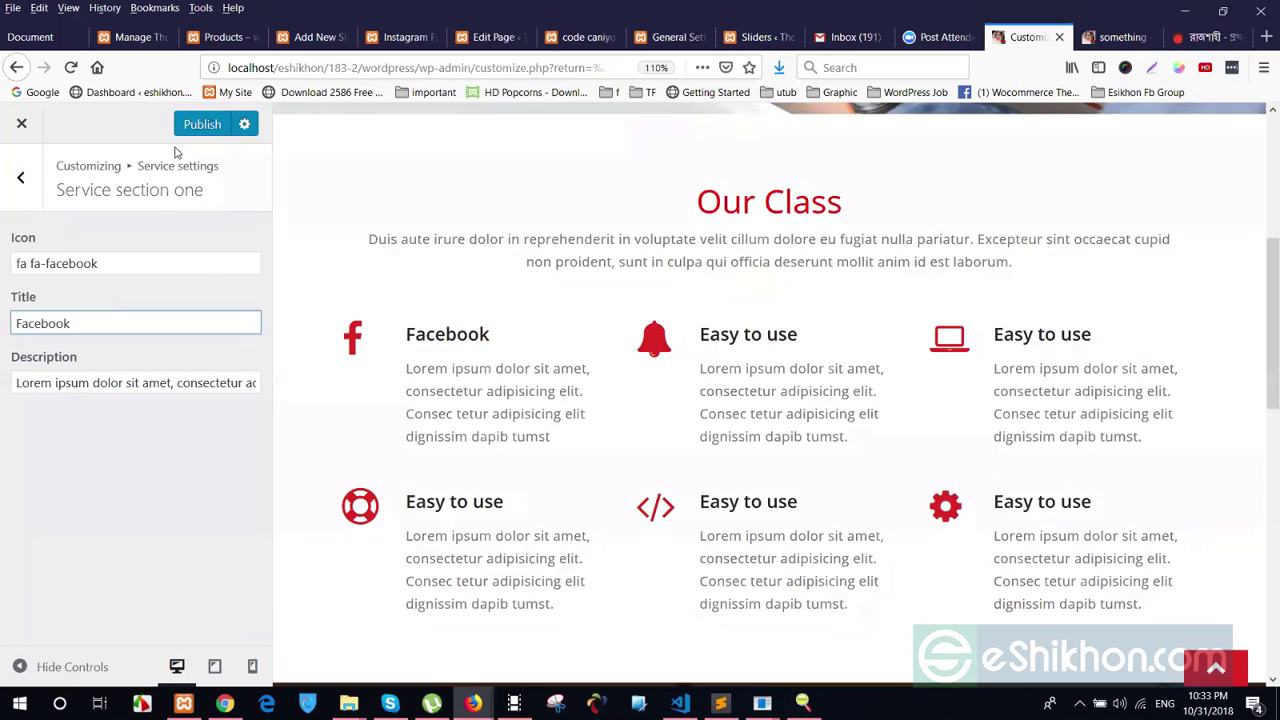
{"action": "left_click", "coordinate": [200, 125]}
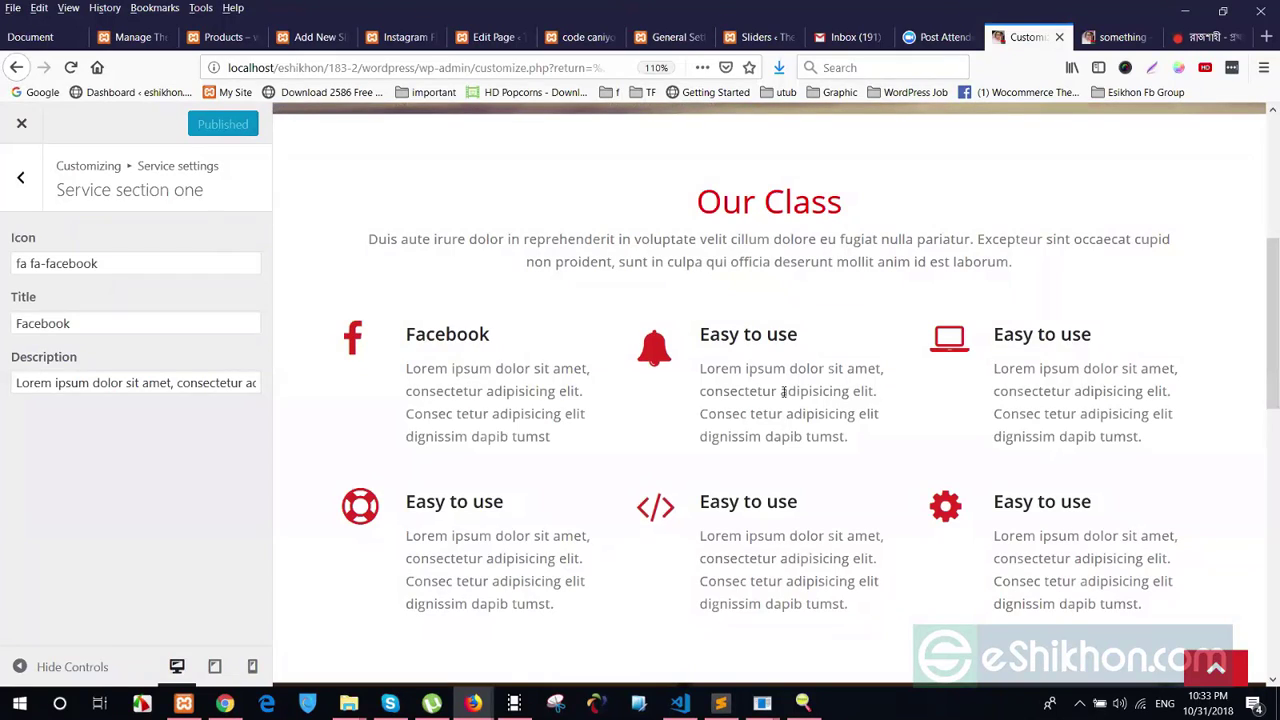
{"action": "left_click", "coordinate": [20, 177]}
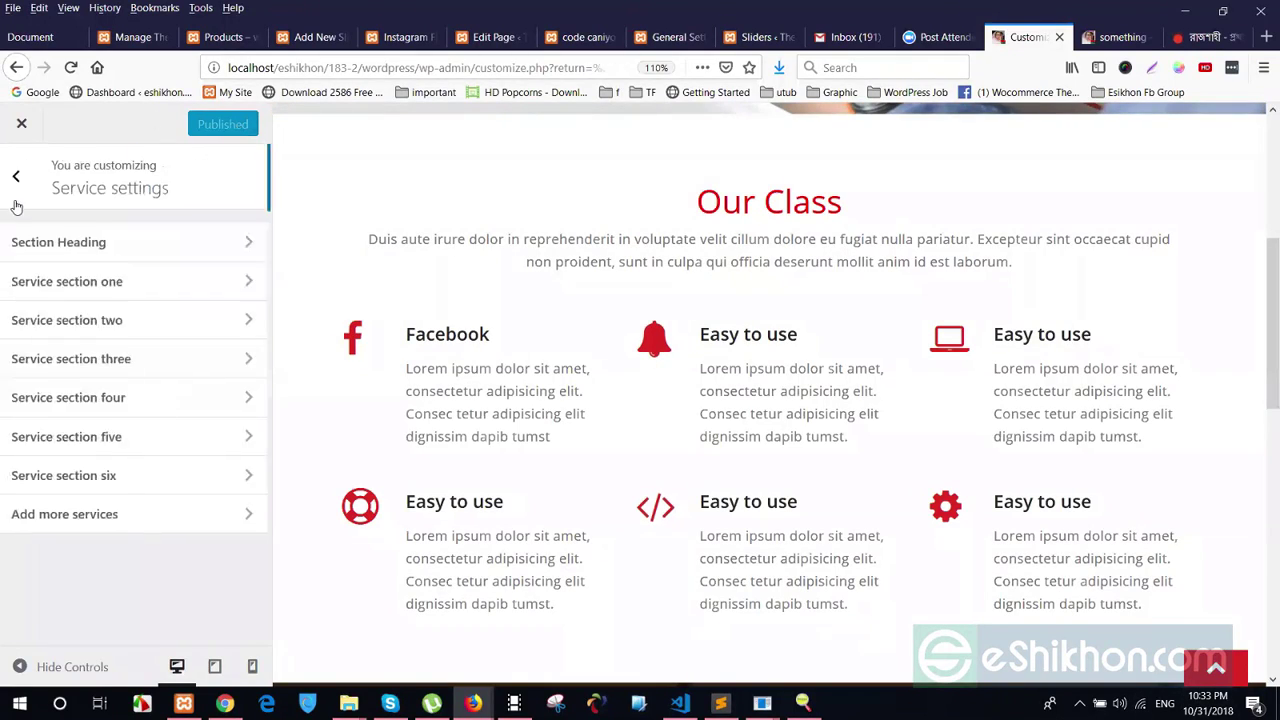
Inspect Service section two against the preview, then return to the service list
{"action": "left_click", "coordinate": [91, 322]}
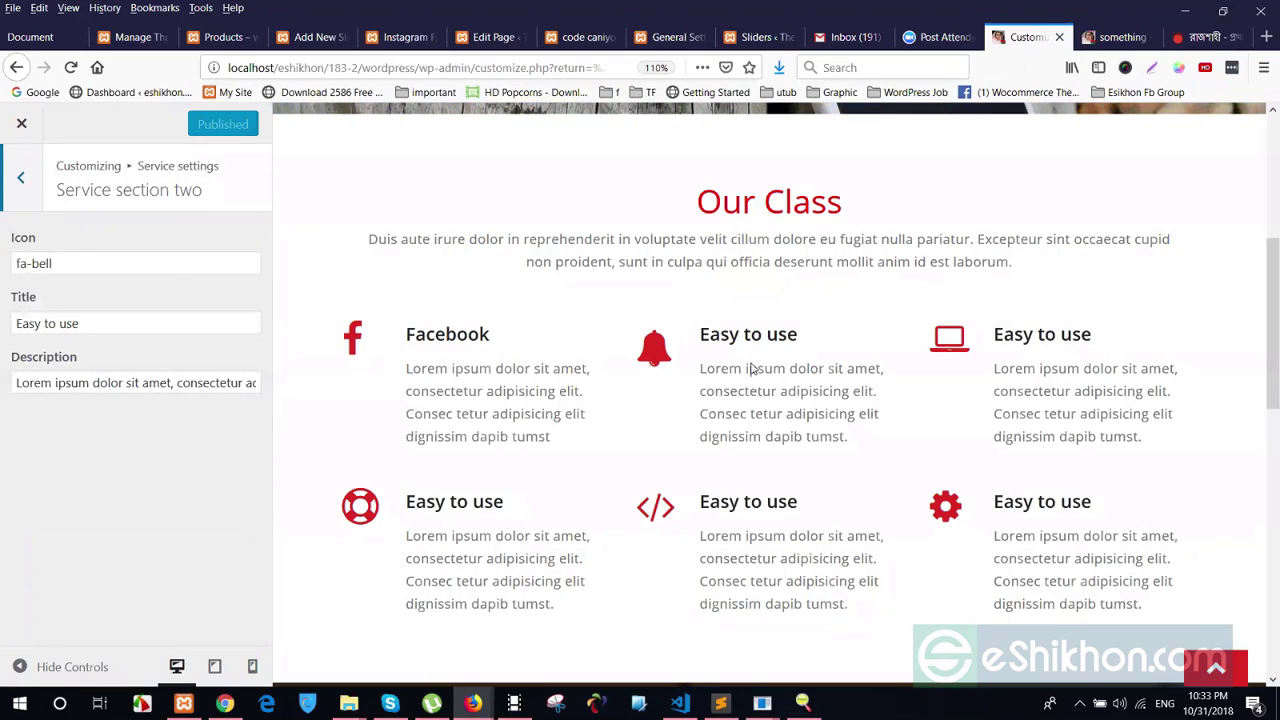
{"action": "left_click_drag", "start_coordinate": [698, 334], "coordinate": [837, 429]}
{"action": "left_click_drag", "start_coordinate": [994, 334], "coordinate": [1116, 459]}
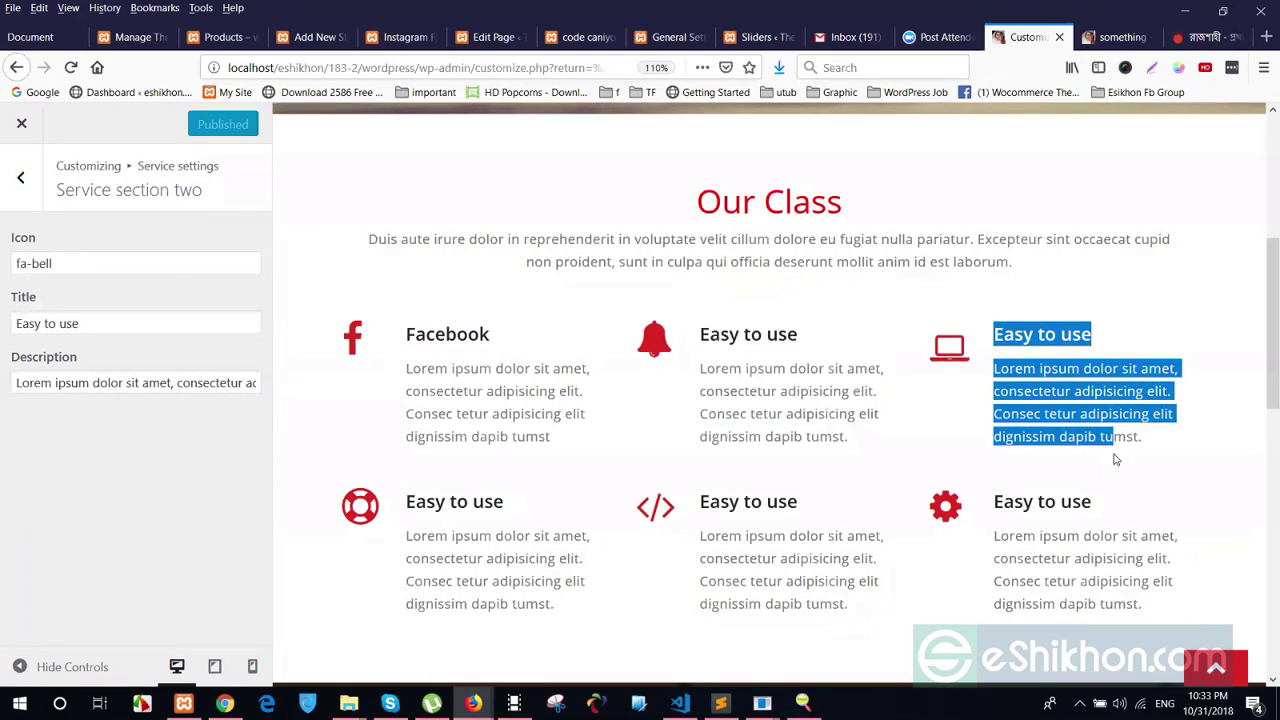
{"action": "left_click_drag", "start_coordinate": [425, 436], "coordinate": [562, 581]}
{"action": "left_click", "coordinate": [20, 177]}
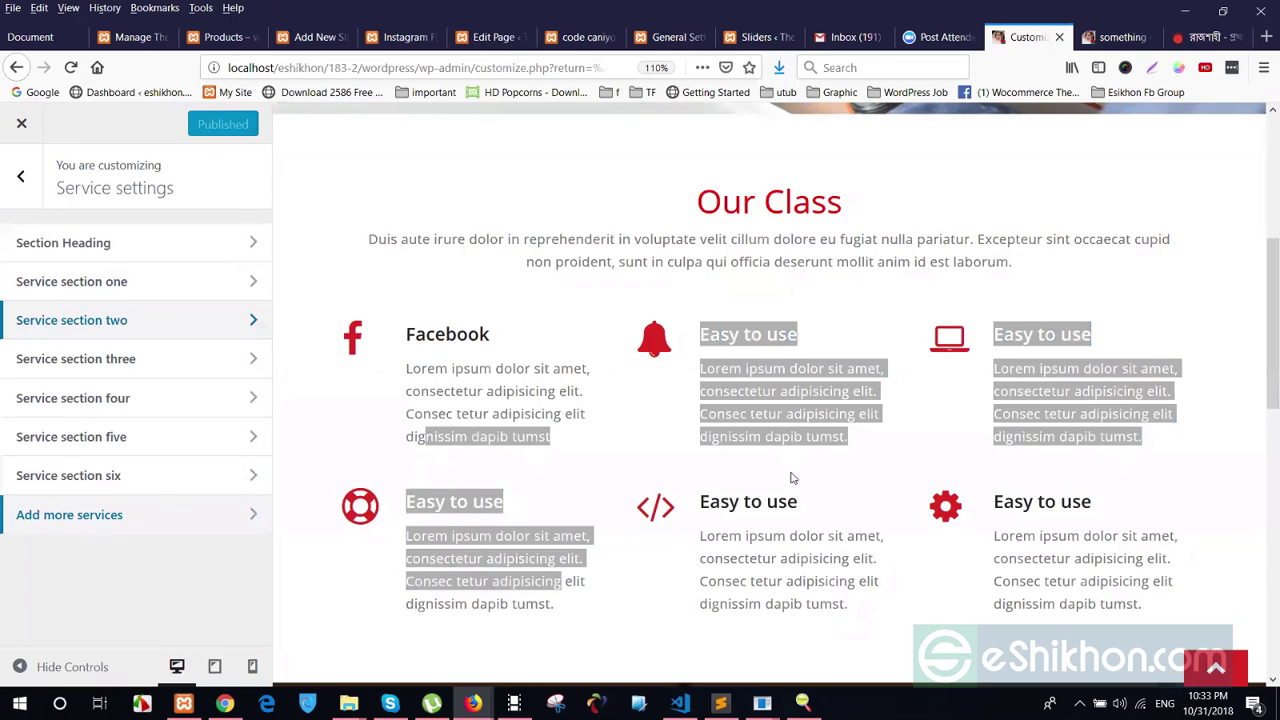
{"action": "scroll", "coordinate": [929, 462], "scroll_direction": "down", "scroll_amount": 3}
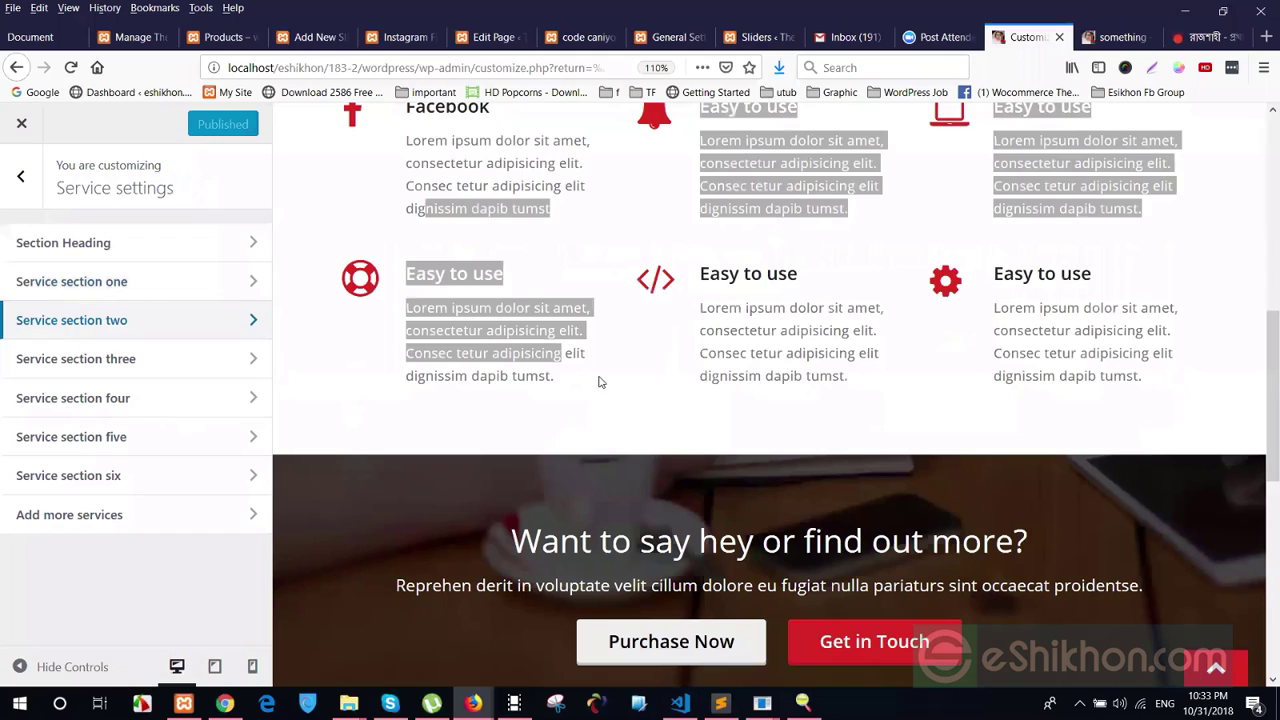
{"action": "left_click", "coordinate": [508, 382]}
{"action": "scroll", "coordinate": [508, 382], "scroll_direction": "down", "scroll_amount": 1}
{"action": "scroll", "coordinate": [586, 380], "scroll_direction": "up", "scroll_amount": 3}
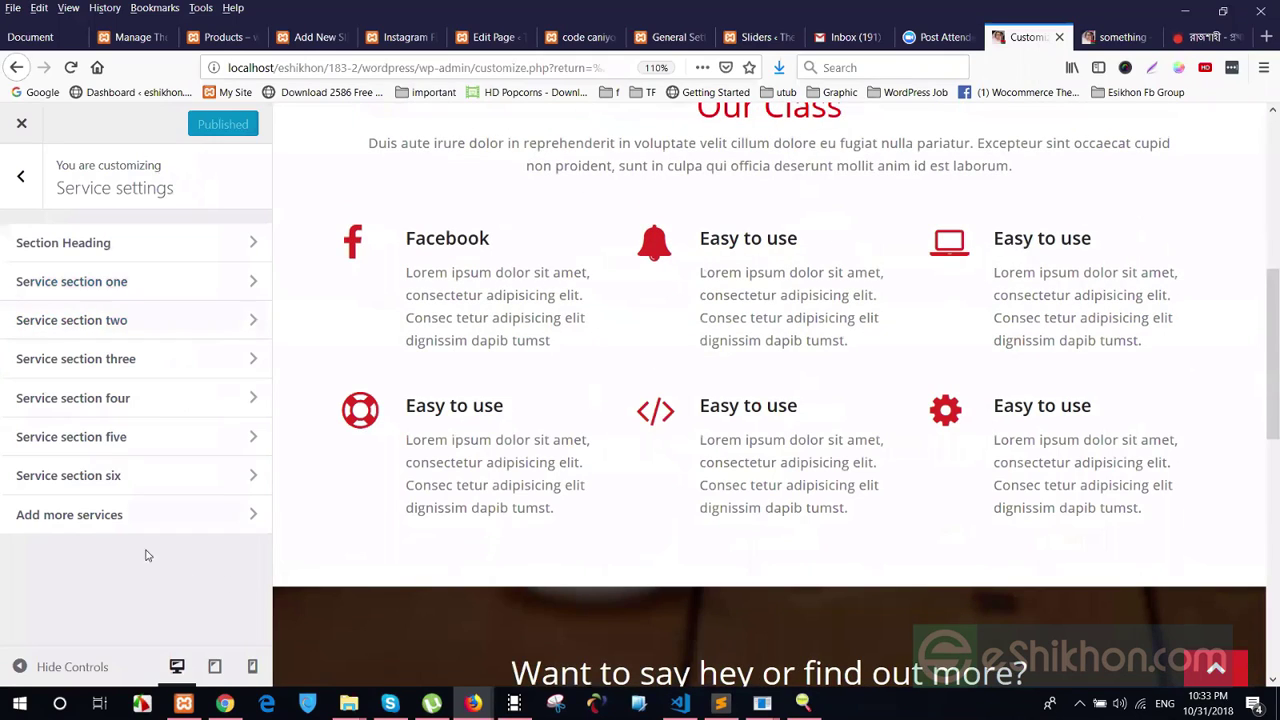
Open Add more services and view the Appointment theme page in a private window
{"action": "left_click", "coordinate": [91, 524]}
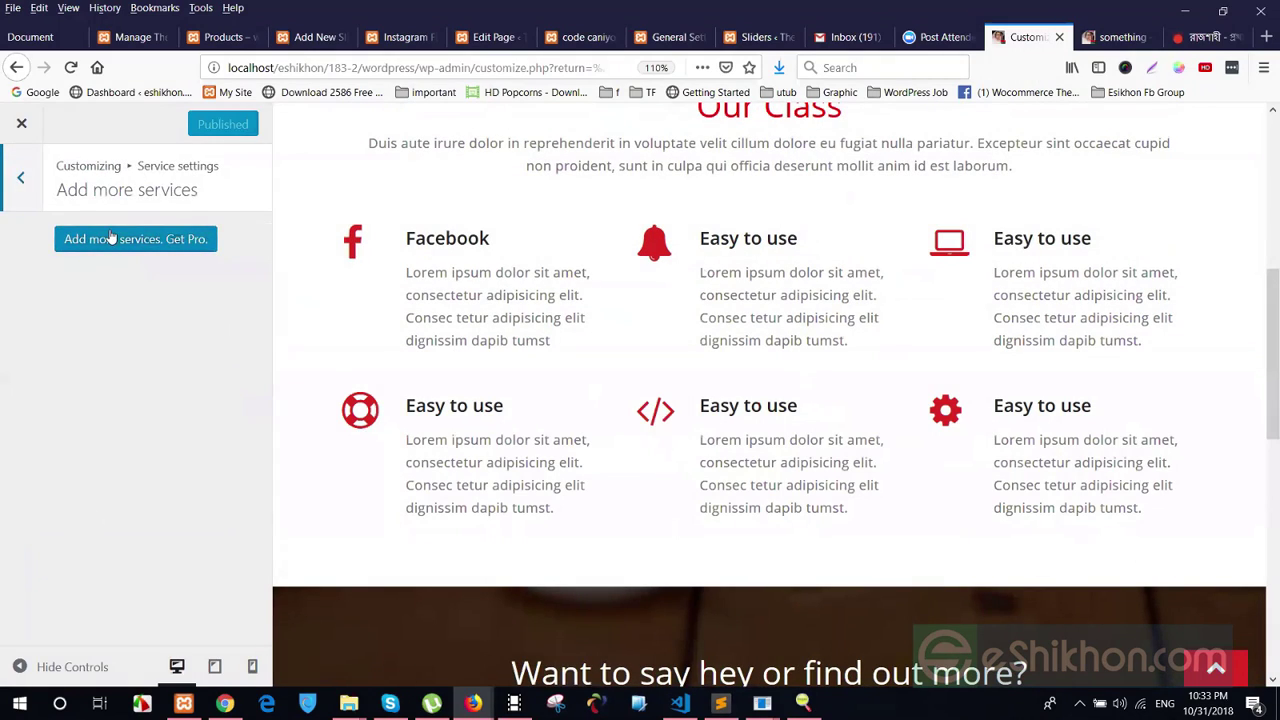
{"action": "key", "text": "ctrl+shift+p"}
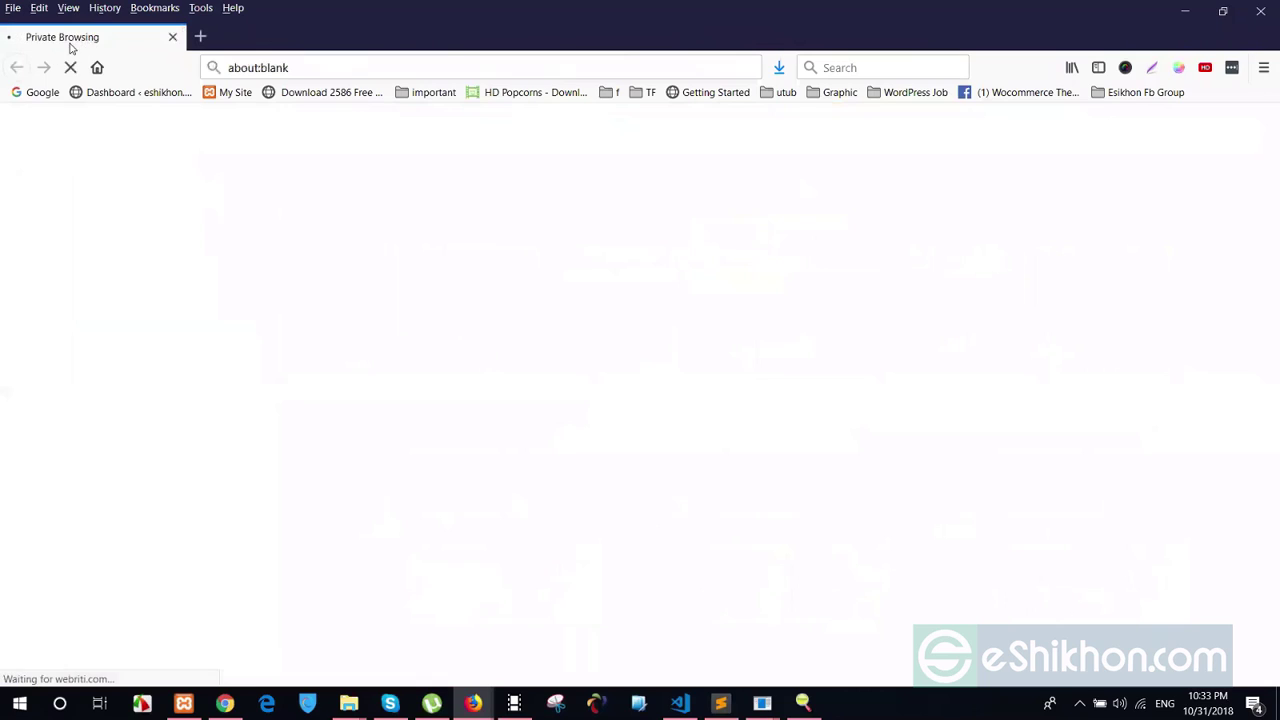
{"action": "left_click", "coordinate": [446, 64]}
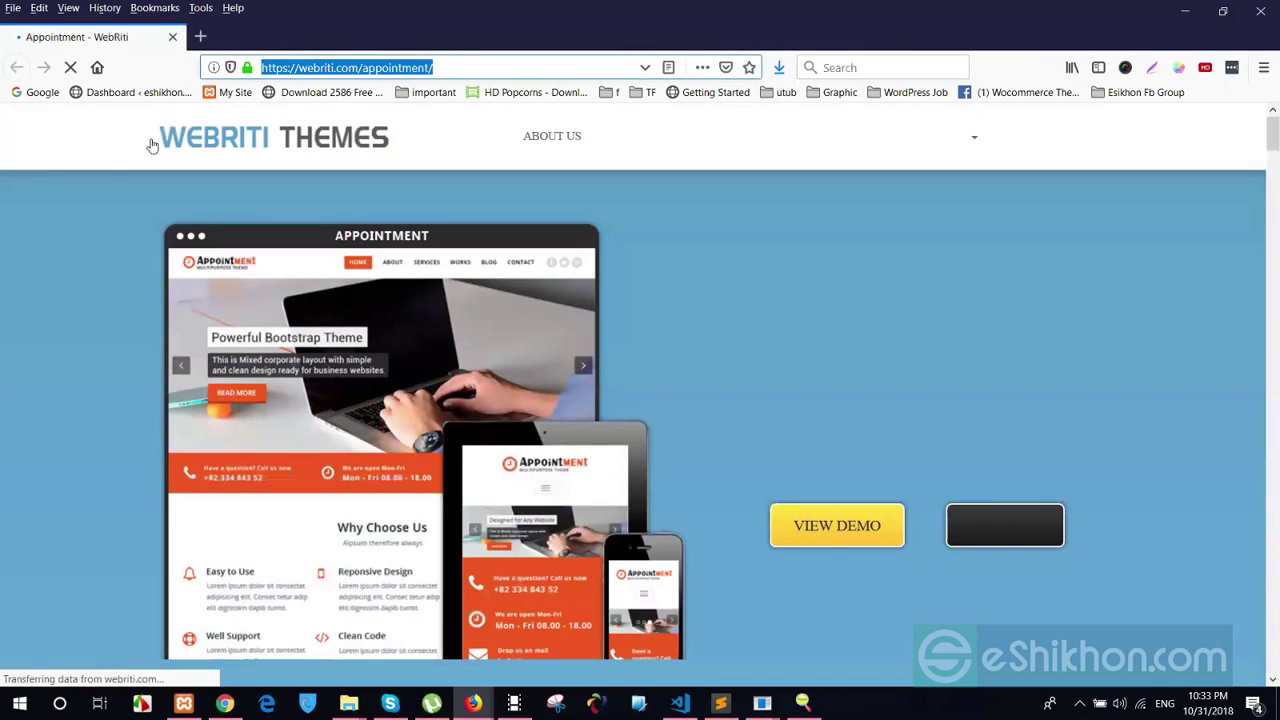
{"action": "scroll", "coordinate": [570, 502], "scroll_direction": "down", "scroll_amount": 3}
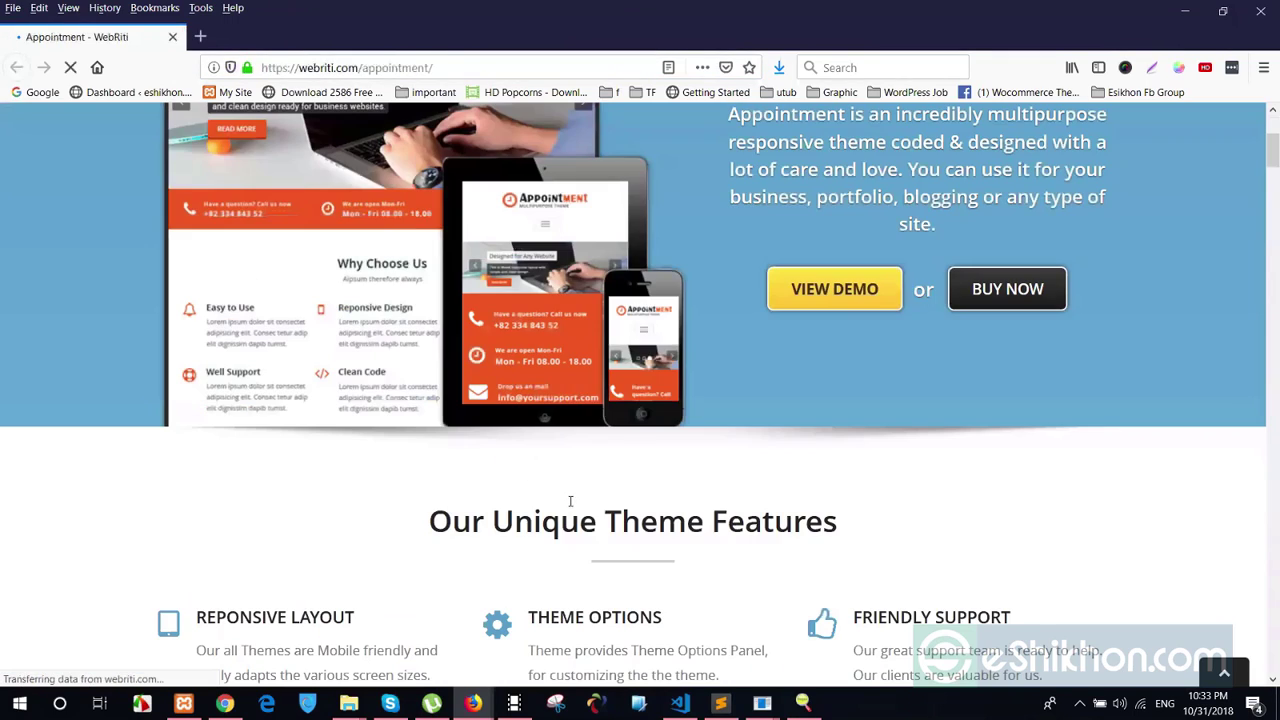
{"action": "scroll", "coordinate": [570, 502], "scroll_direction": "down", "scroll_amount": 3}
Close the theme page window and open Contact callout settings
{"action": "left_click", "coordinate": [1252, 8]}
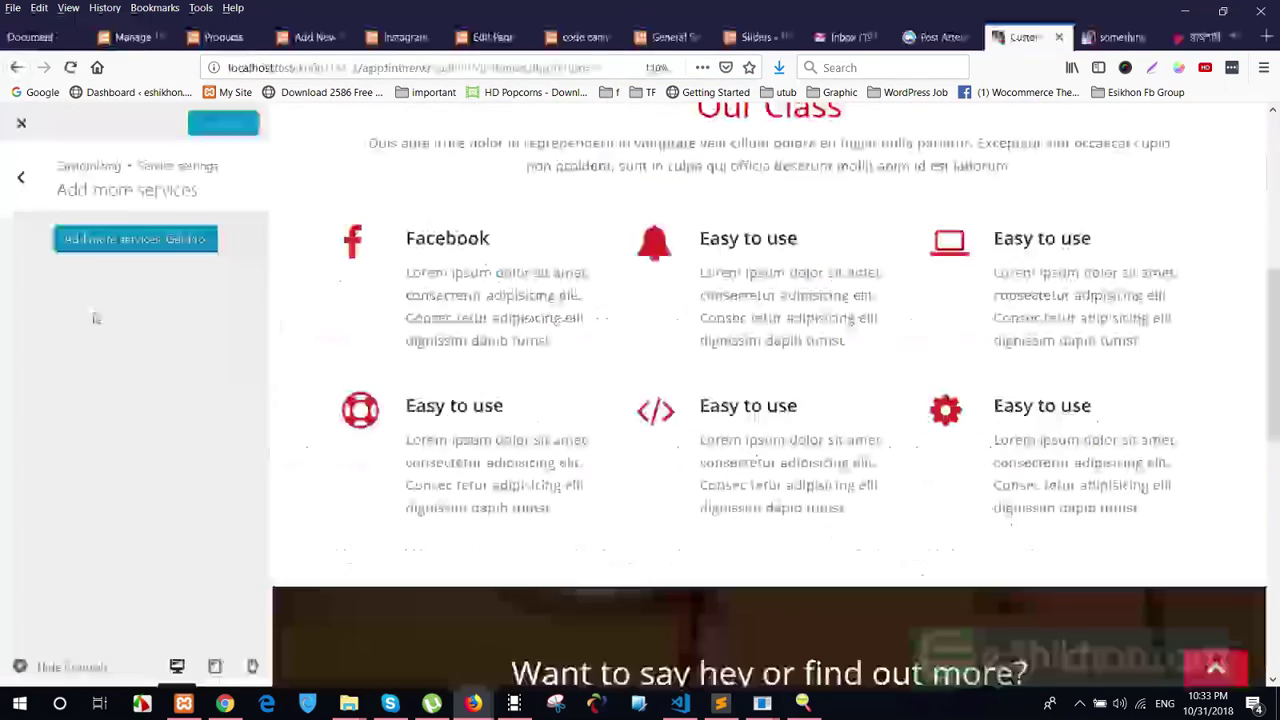
{"action": "left_click", "coordinate": [3, 195]}
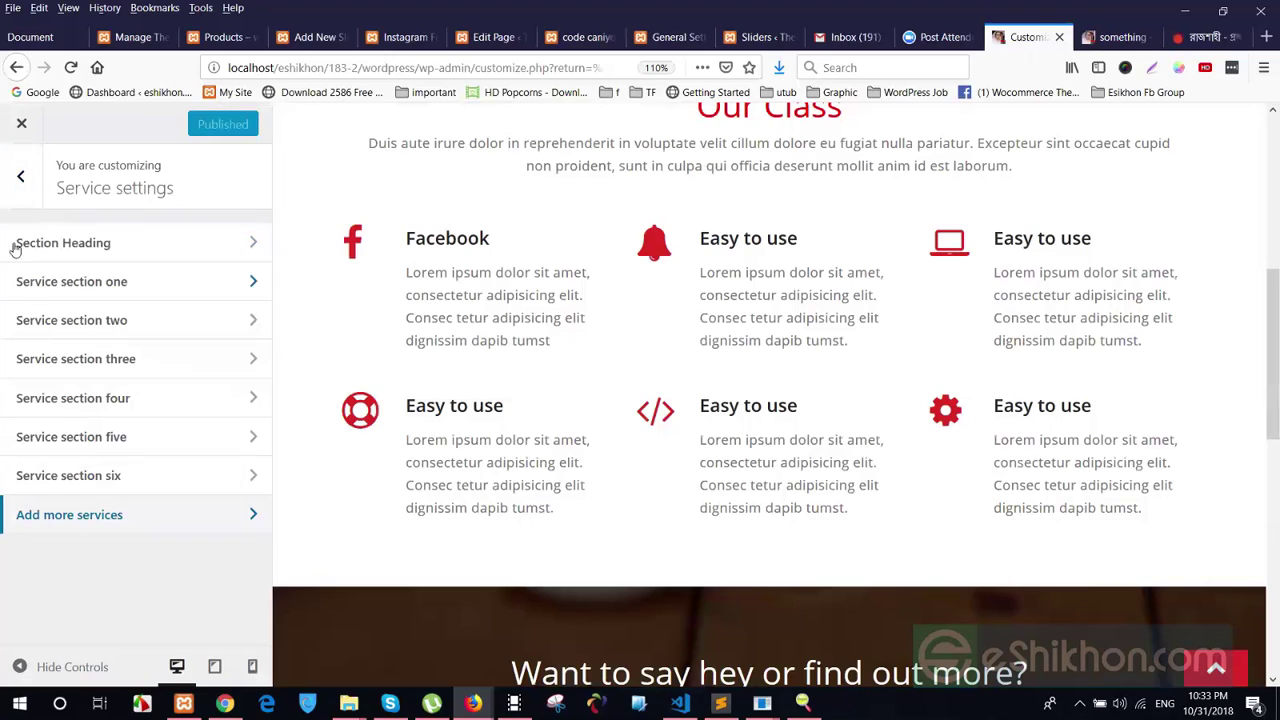
{"action": "left_click", "coordinate": [20, 172]}
{"action": "scroll", "coordinate": [637, 406], "scroll_direction": "down", "scroll_amount": 3}
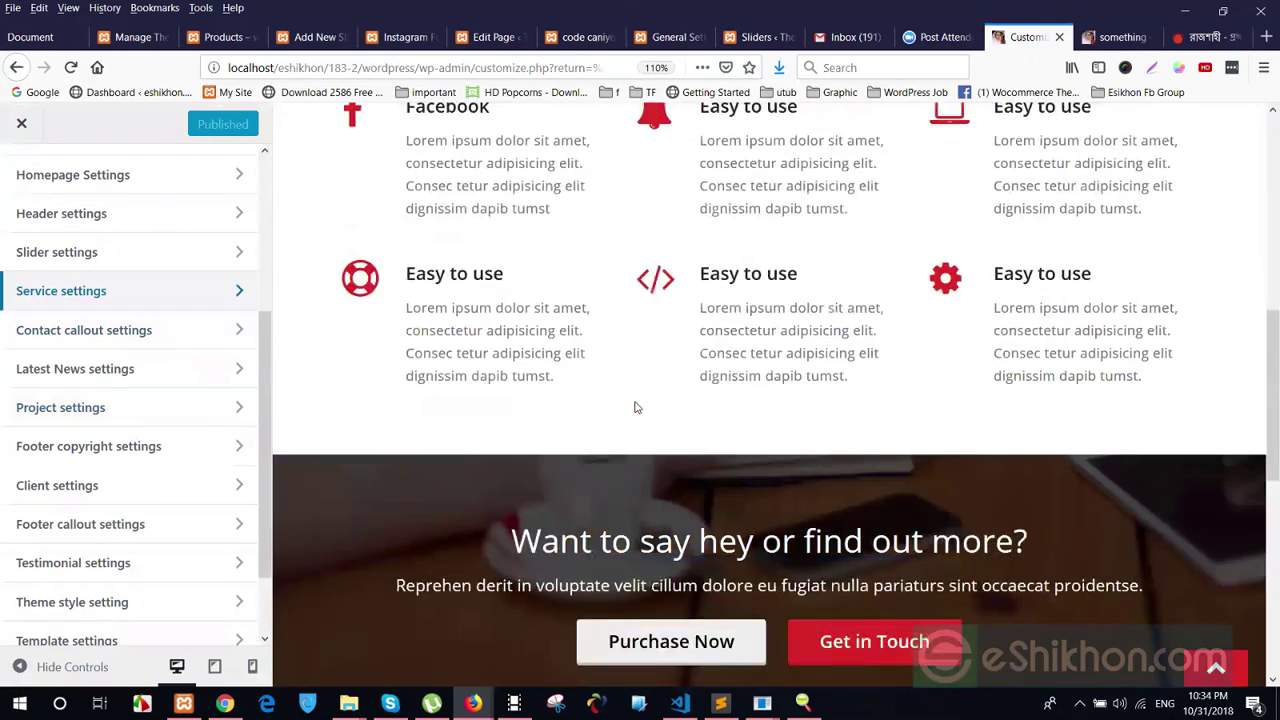
{"action": "scroll", "coordinate": [1005, 482], "scroll_direction": "down", "scroll_amount": 1}
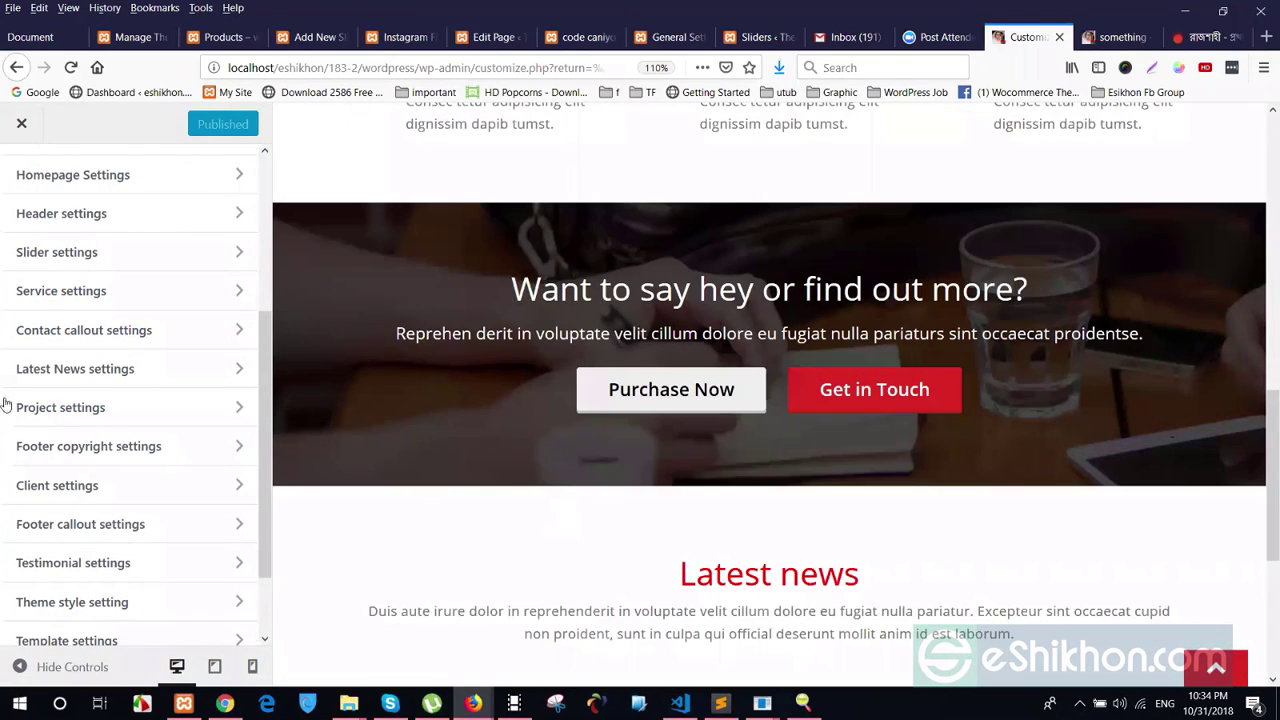
{"action": "left_click", "coordinate": [128, 342]}
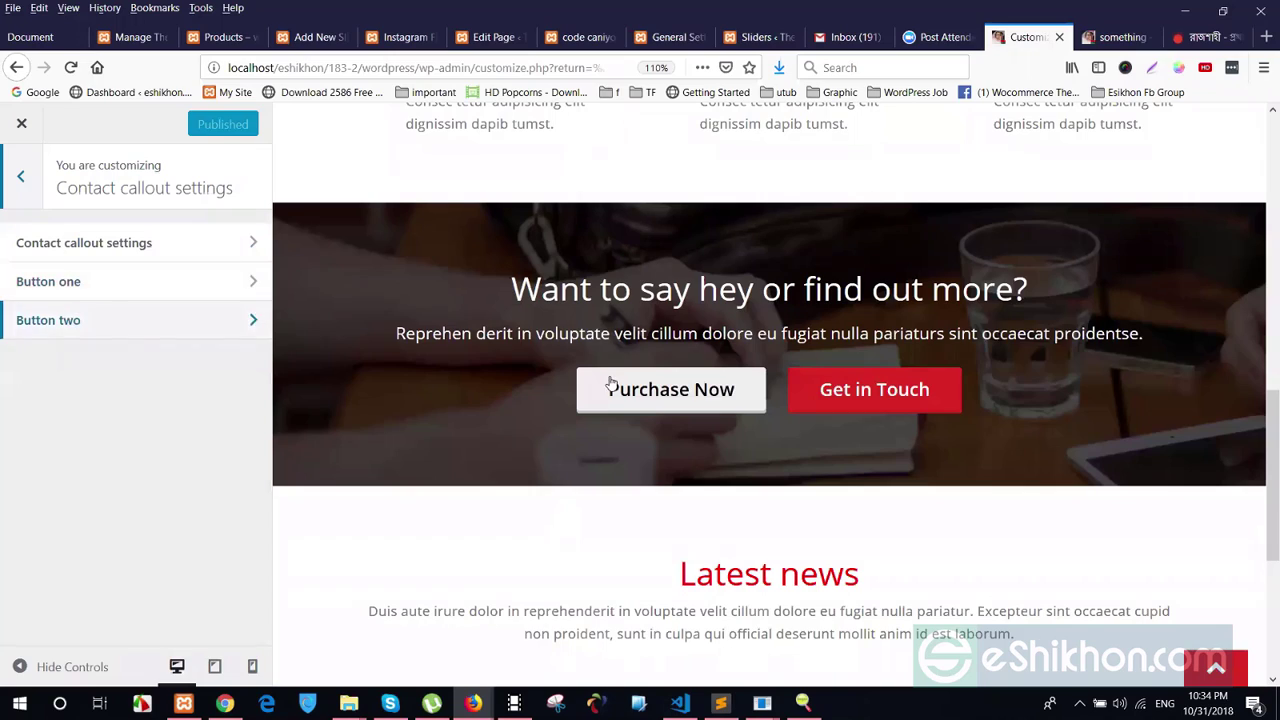
Choose a media library photo as the contact callout's background image
{"action": "left_click", "coordinate": [83, 243]}
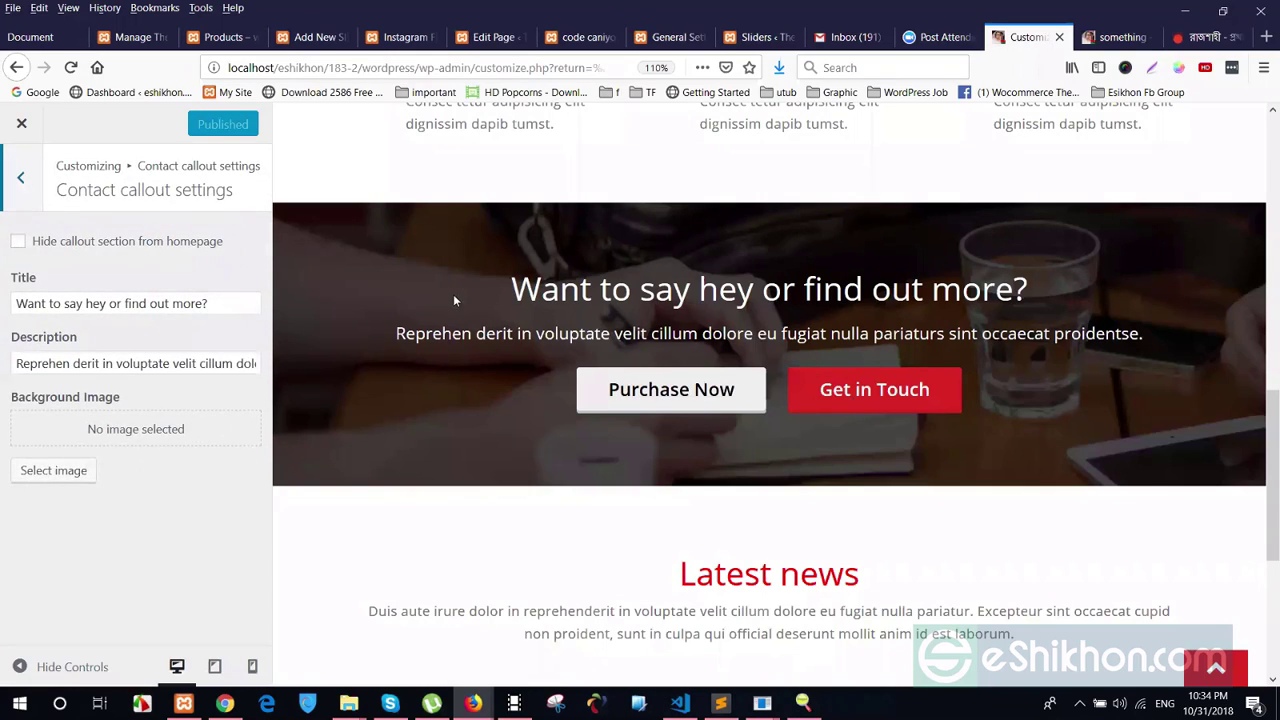
{"action": "left_click_drag", "start_coordinate": [453, 294], "coordinate": [1071, 322]}
{"action": "left_click_drag", "start_coordinate": [1145, 335], "coordinate": [425, 333]}
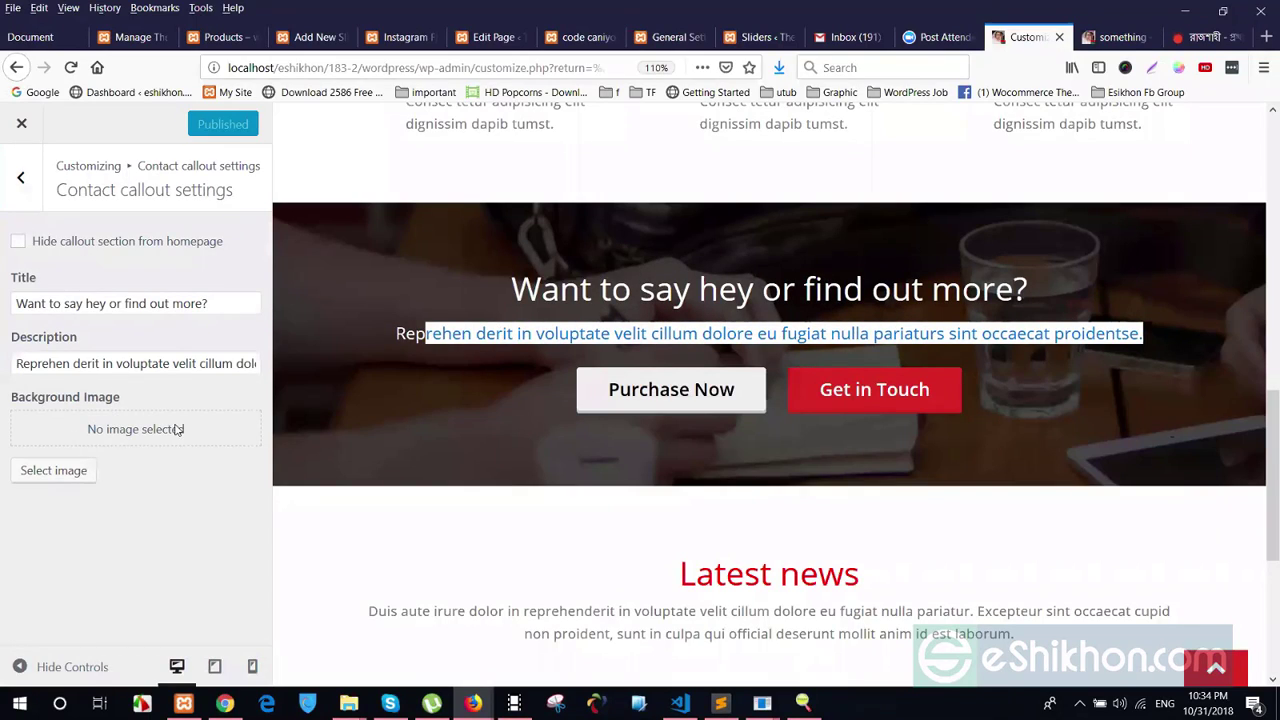
{"action": "left_click", "coordinate": [395, 225]}
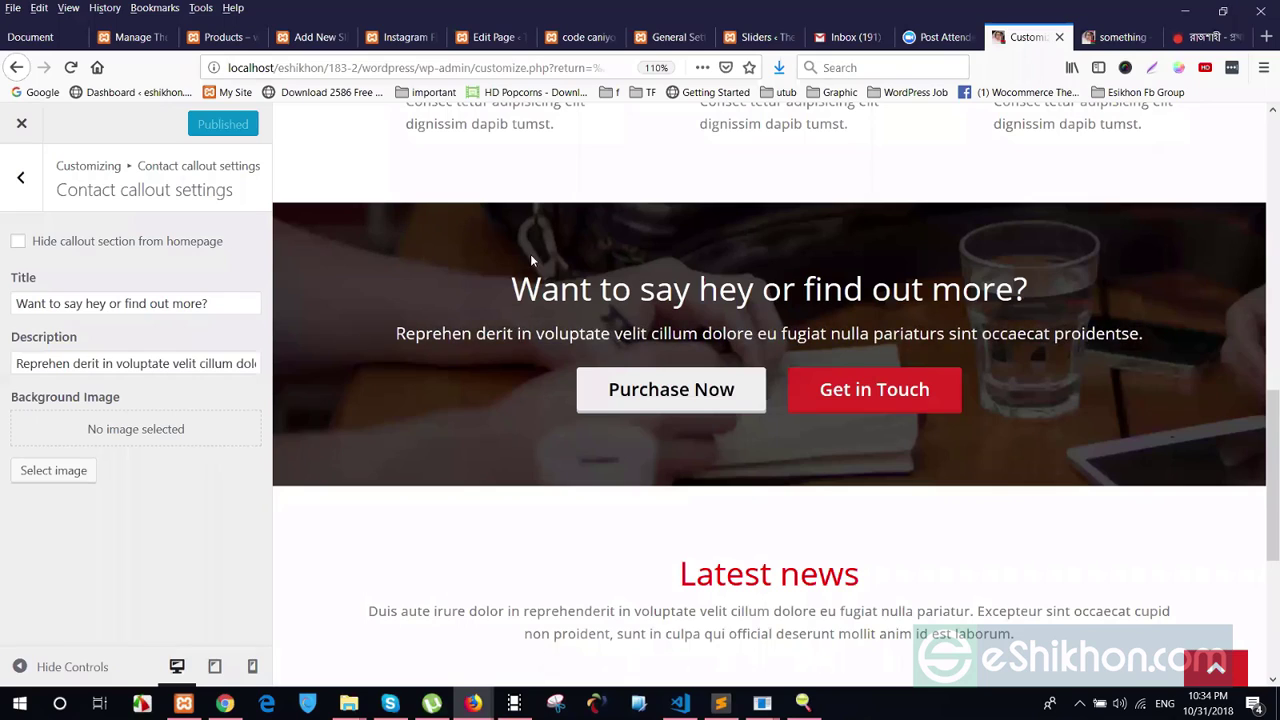
{"action": "left_click", "coordinate": [53, 470]}
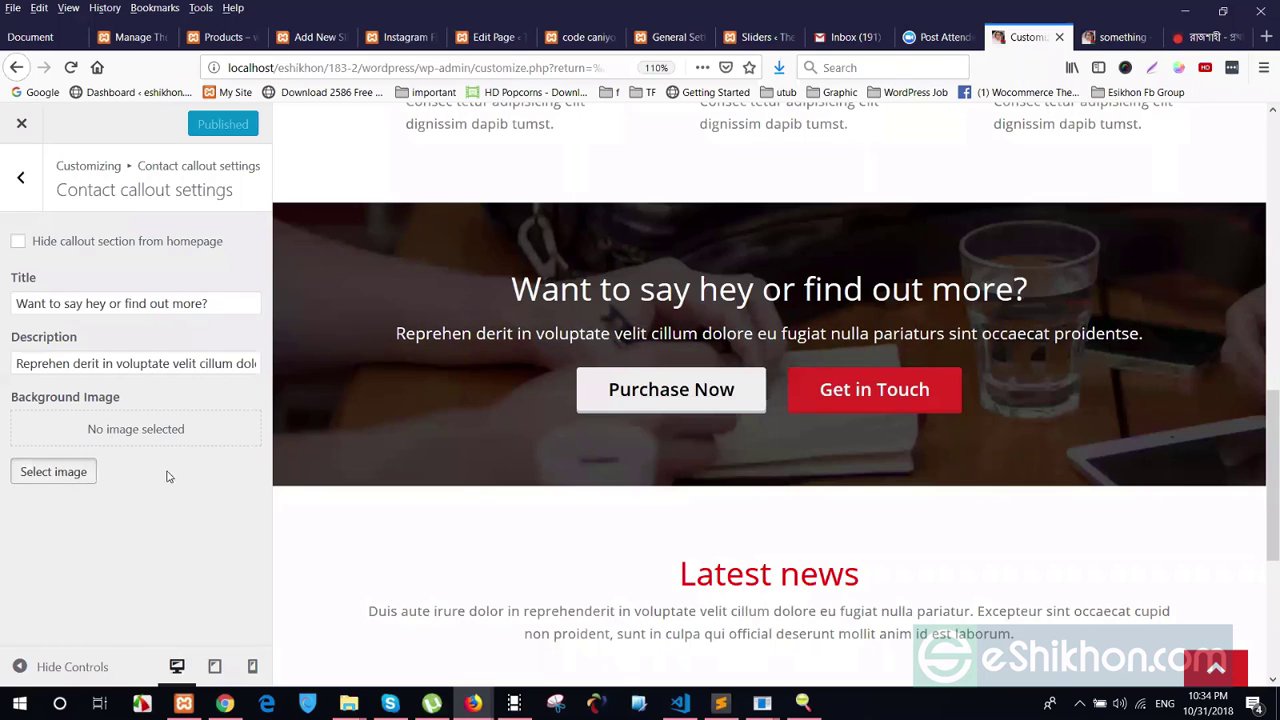
{"action": "left_click", "coordinate": [101, 320]}
{"action": "left_click", "coordinate": [1188, 634]}
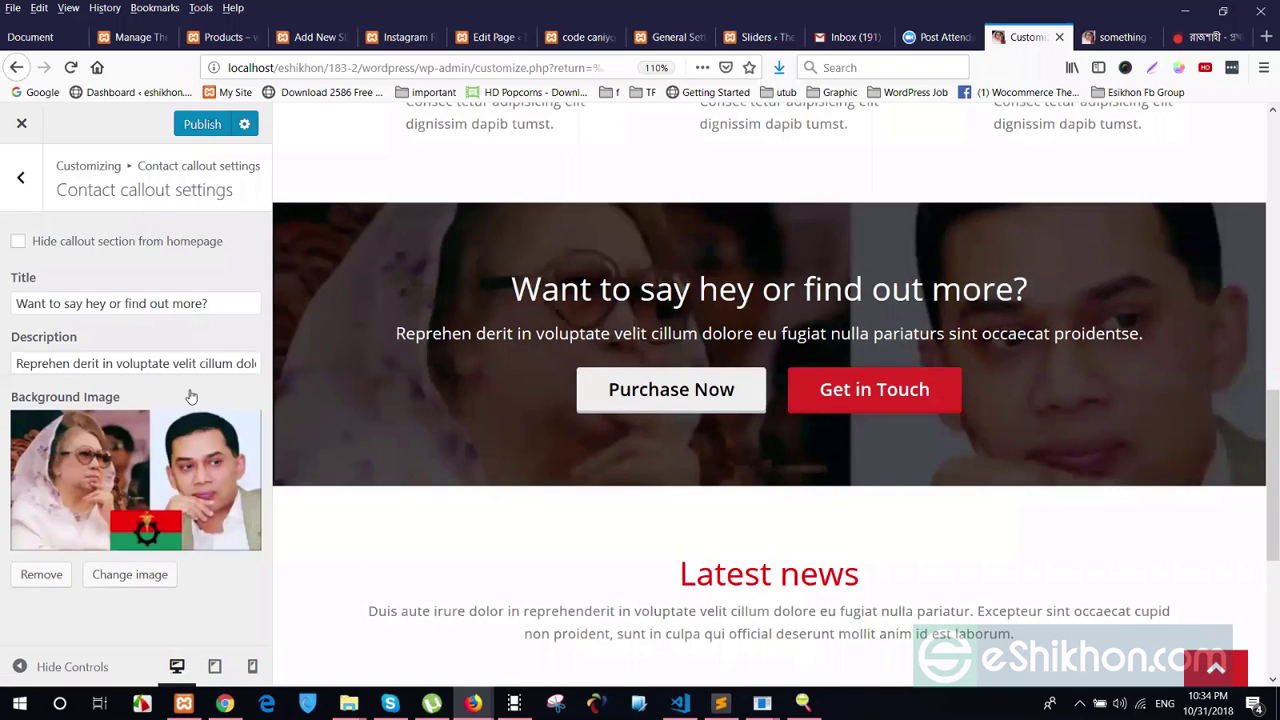
Delete 'Now' from the first callout button text, leaving 'Purchase'
{"action": "left_click", "coordinate": [24, 198]}
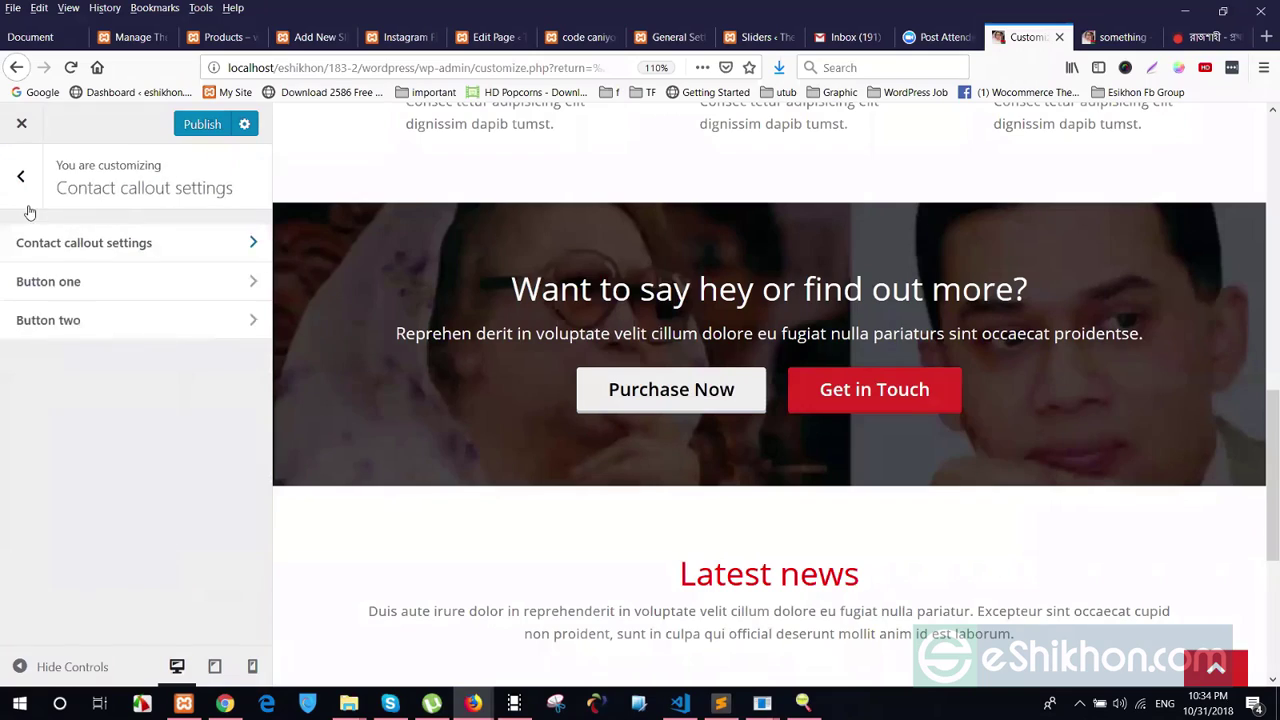
{"action": "left_click", "coordinate": [44, 272]}
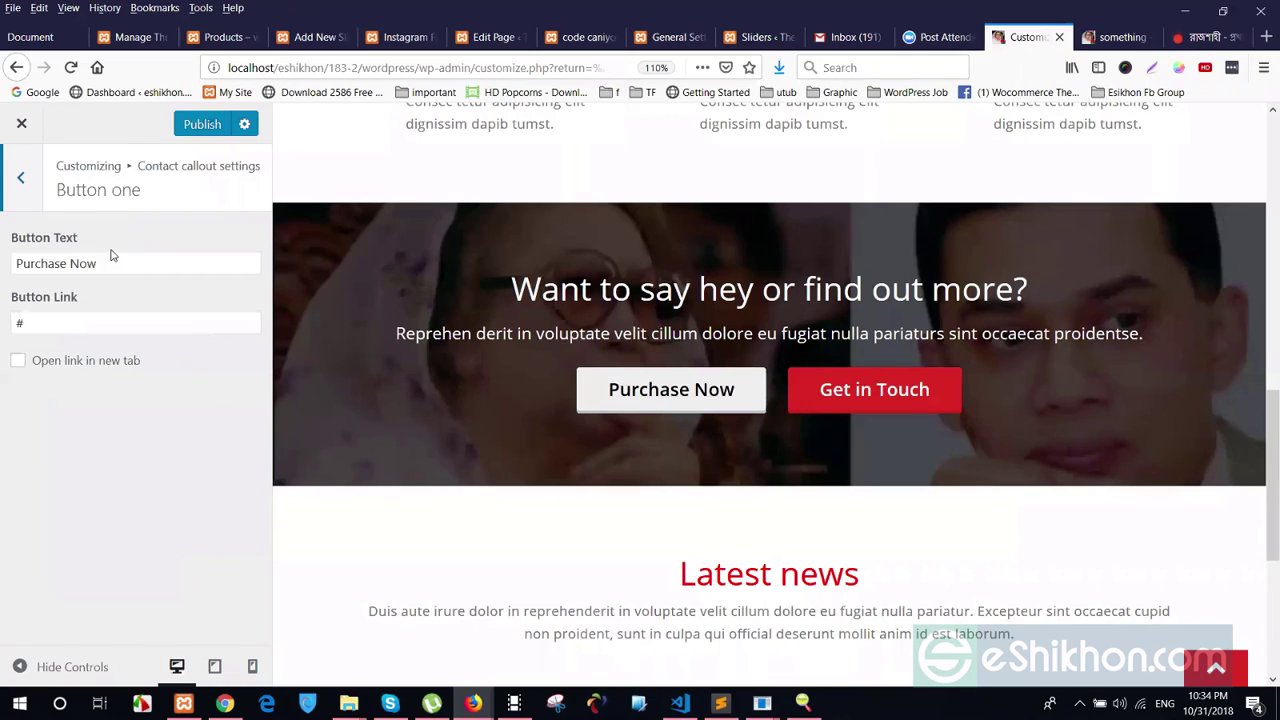
{"action": "left_click_drag", "start_coordinate": [121, 270], "coordinate": [68, 276]}
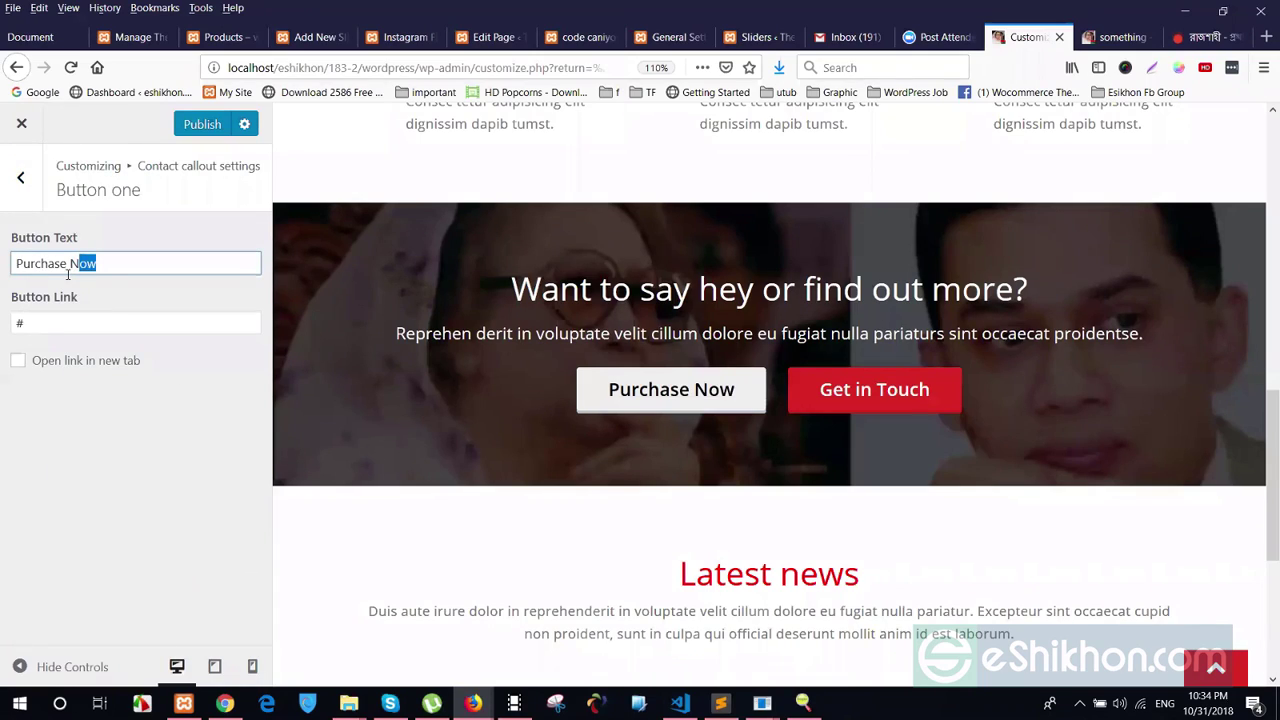
{"action": "key", "text": "BackSpace"}
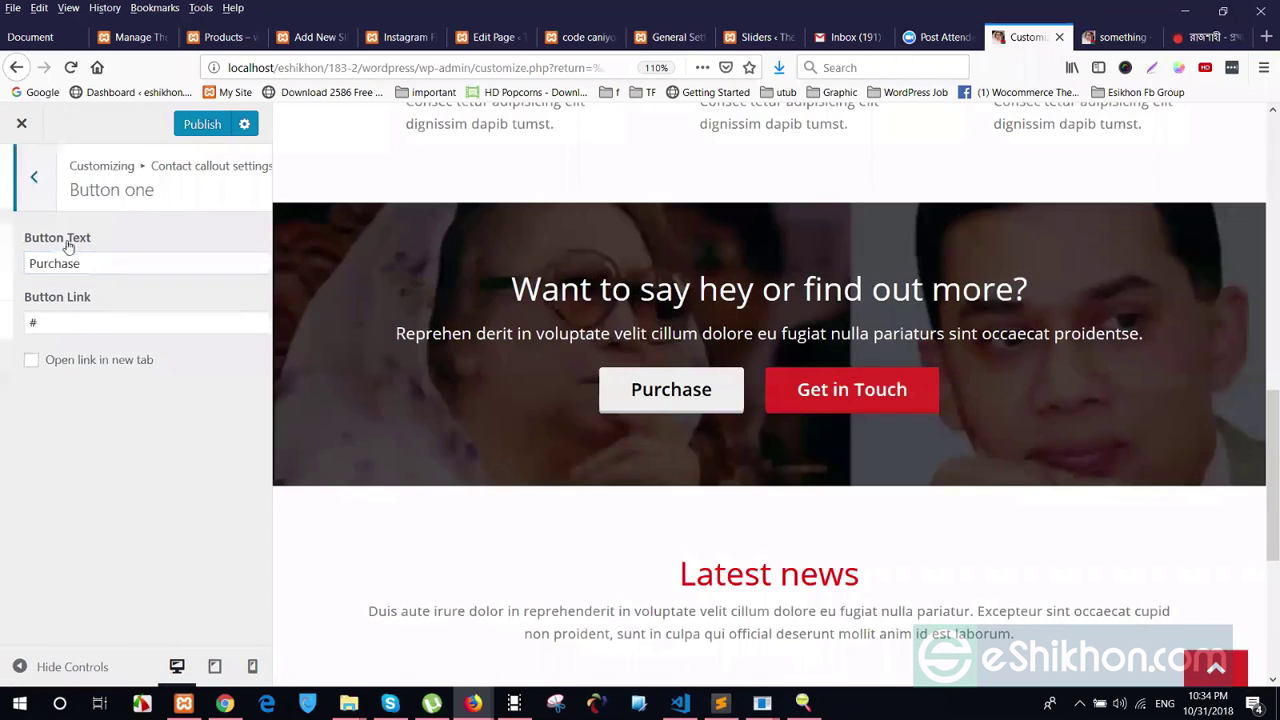
{"action": "left_click", "coordinate": [20, 177]}
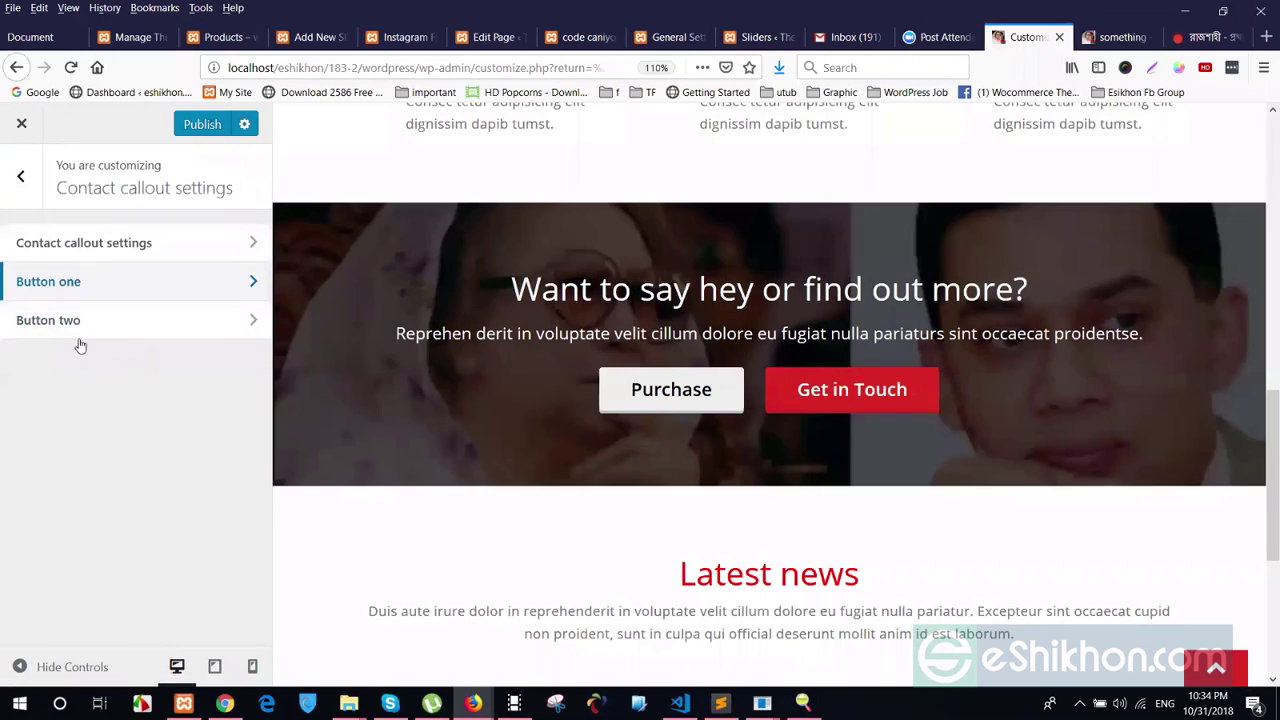
Shorten Button two's label from 'Get in Touch' to 'Touch'
{"action": "left_click", "coordinate": [60, 320]}
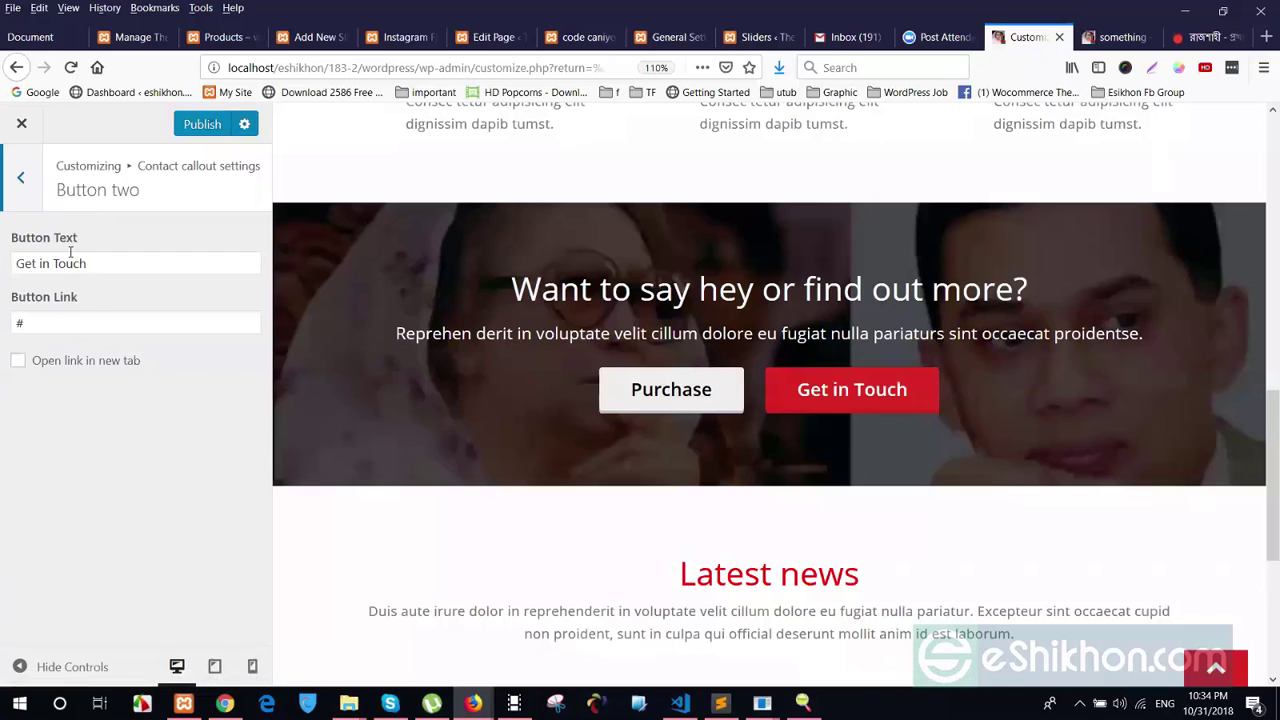
{"action": "left_click_drag", "start_coordinate": [52, 258], "coordinate": [2, 255]}
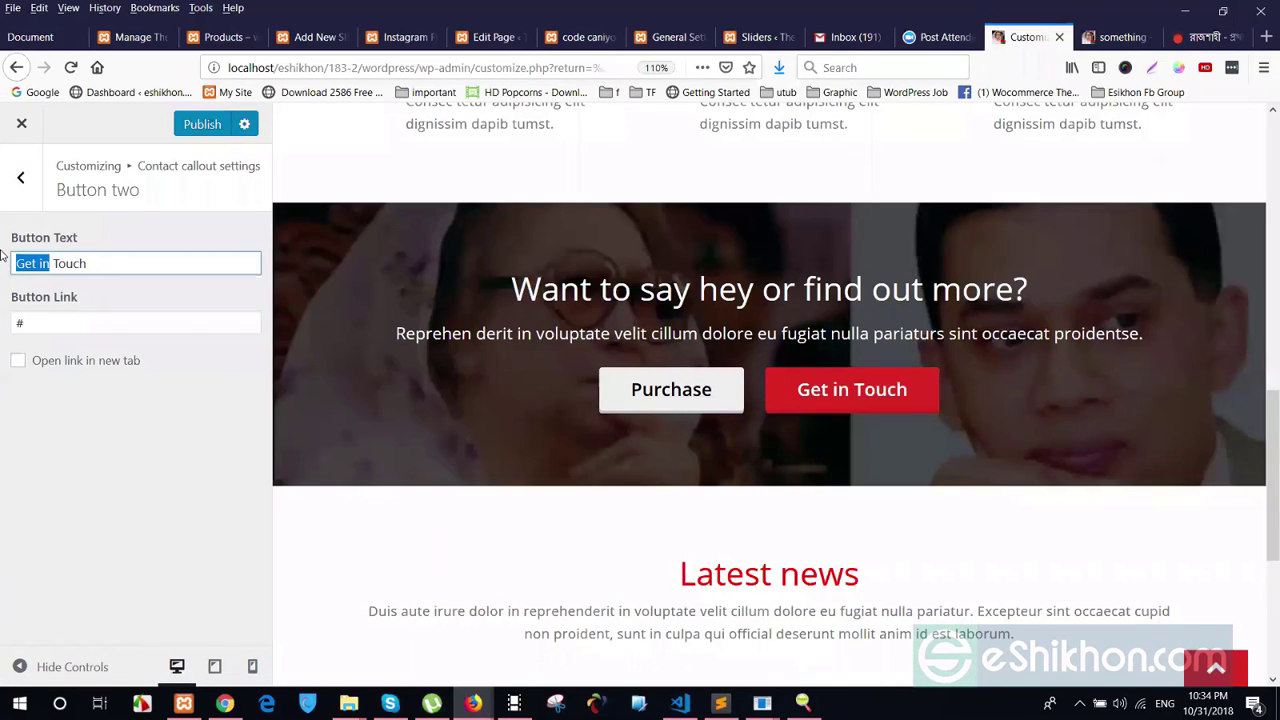
{"action": "key", "text": "BackSpace"}
{"action": "left_click", "coordinate": [43, 322]}
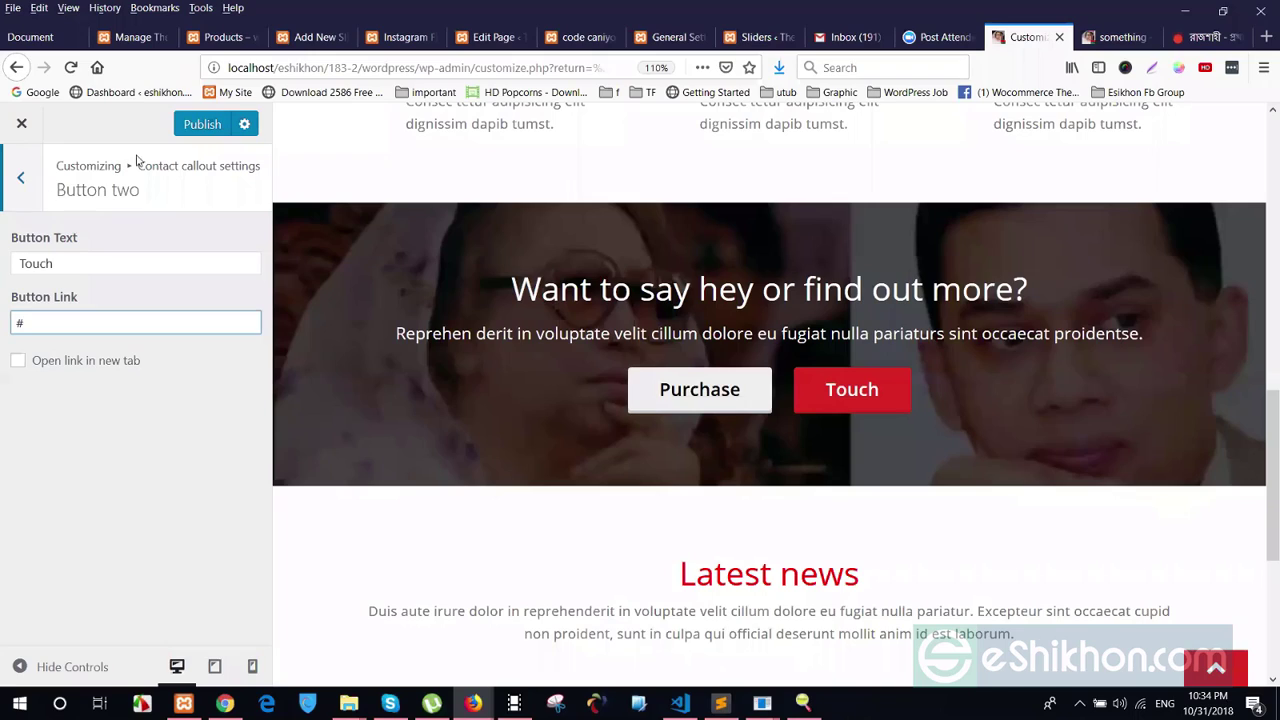
{"action": "left_click", "coordinate": [20, 177]}
{"action": "left_click", "coordinate": [20, 177]}
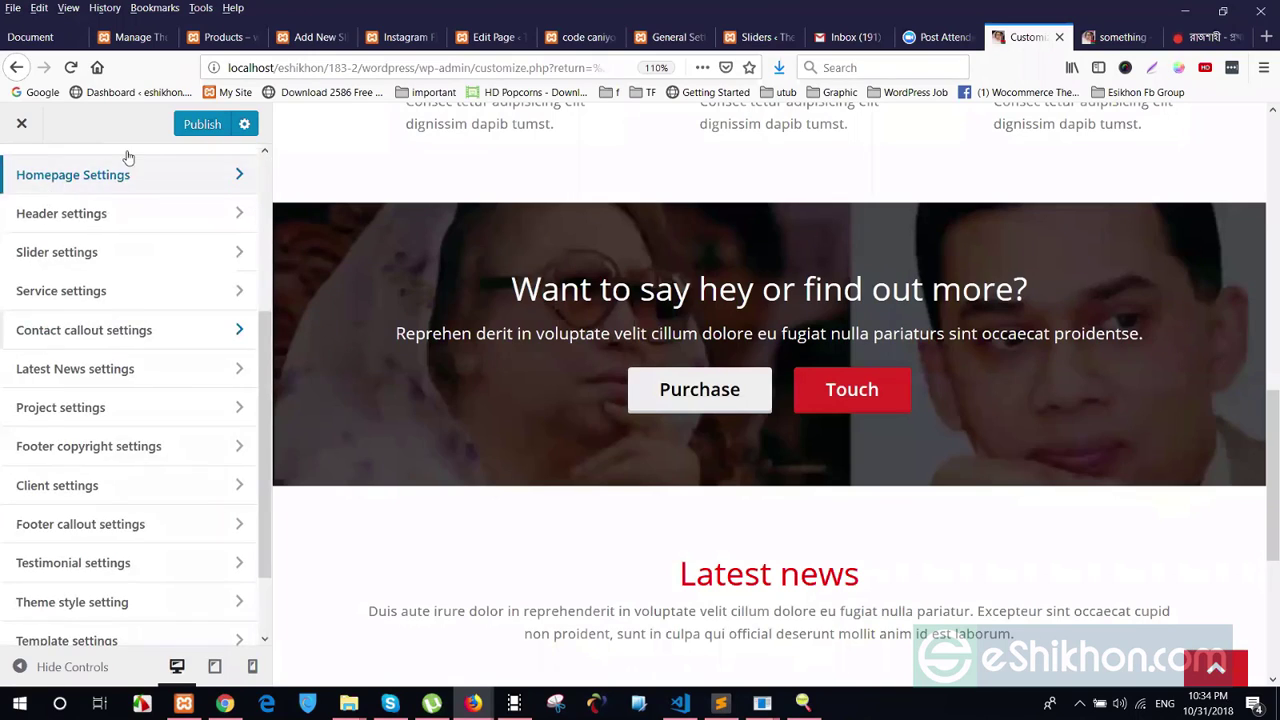
Publish the callout changes and look through the footer copyright and Social Links sections
{"action": "left_click", "coordinate": [202, 123]}
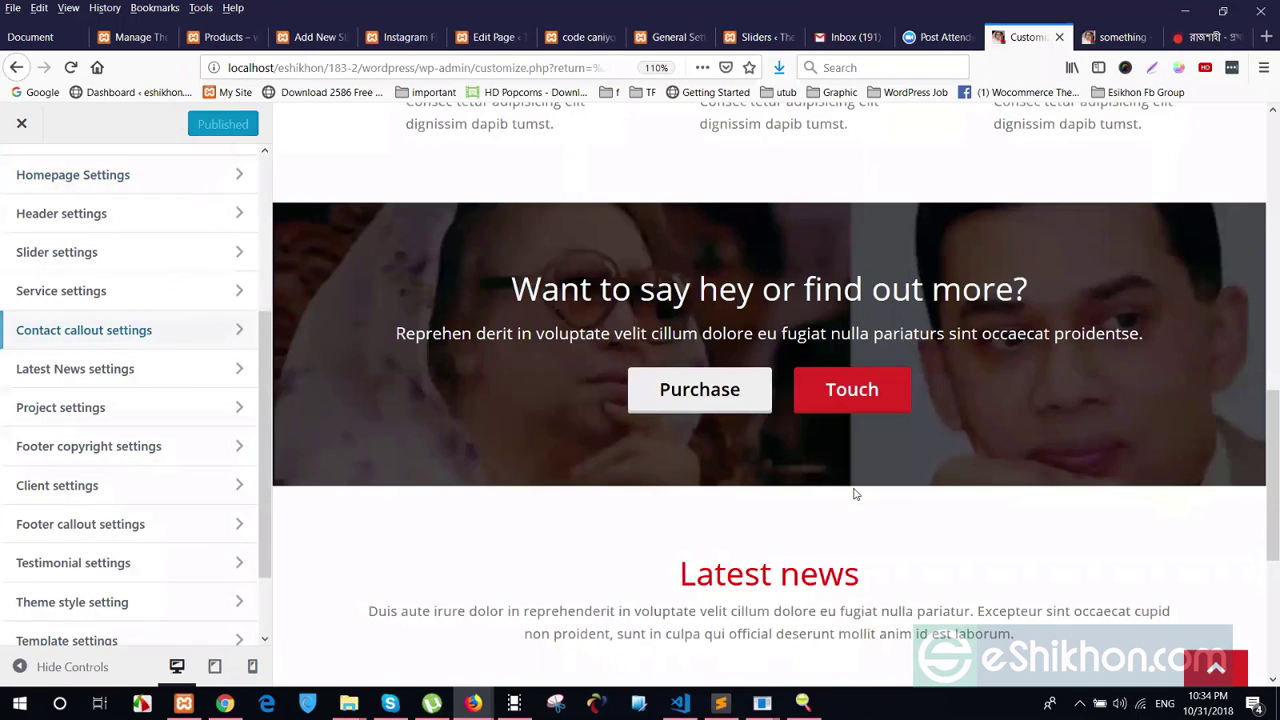
{"action": "scroll", "coordinate": [787, 444], "scroll_direction": "down", "scroll_amount": 2}
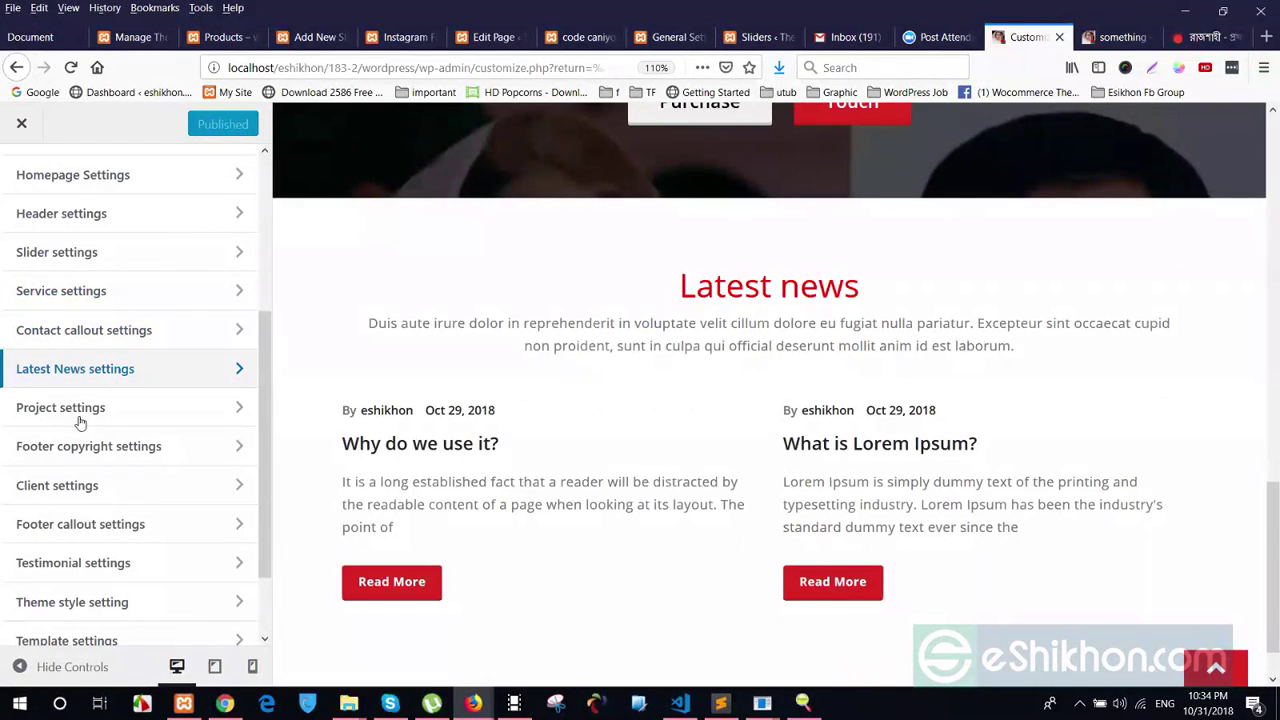
{"action": "scroll", "coordinate": [78, 517], "scroll_direction": "down", "scroll_amount": 2}
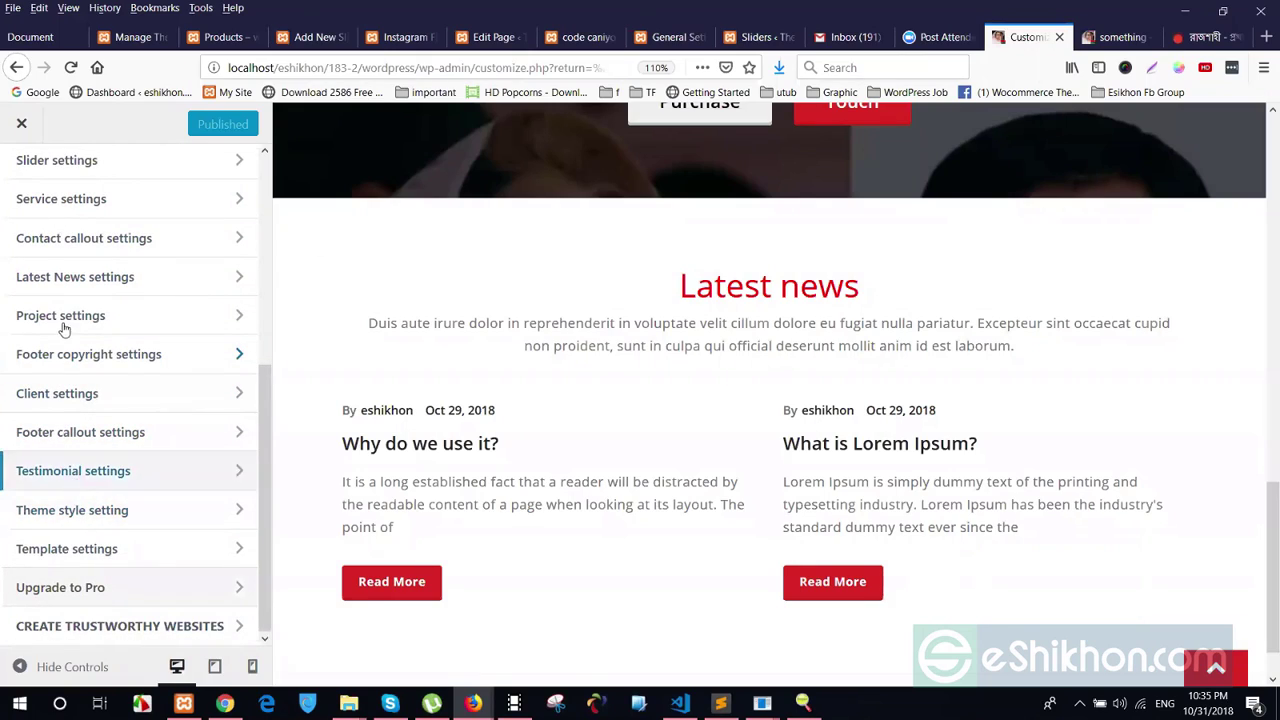
{"action": "scroll", "coordinate": [690, 475], "scroll_direction": "down", "scroll_amount": 1}
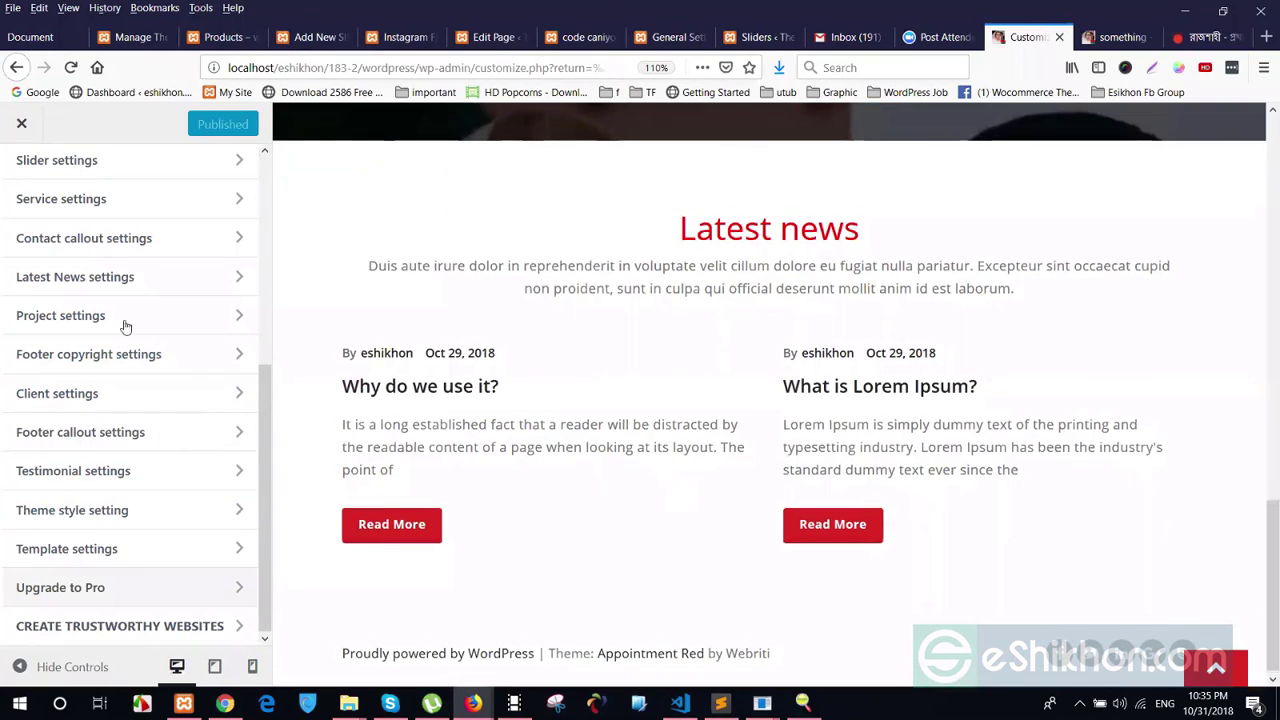
{"action": "left_click", "coordinate": [53, 358]}
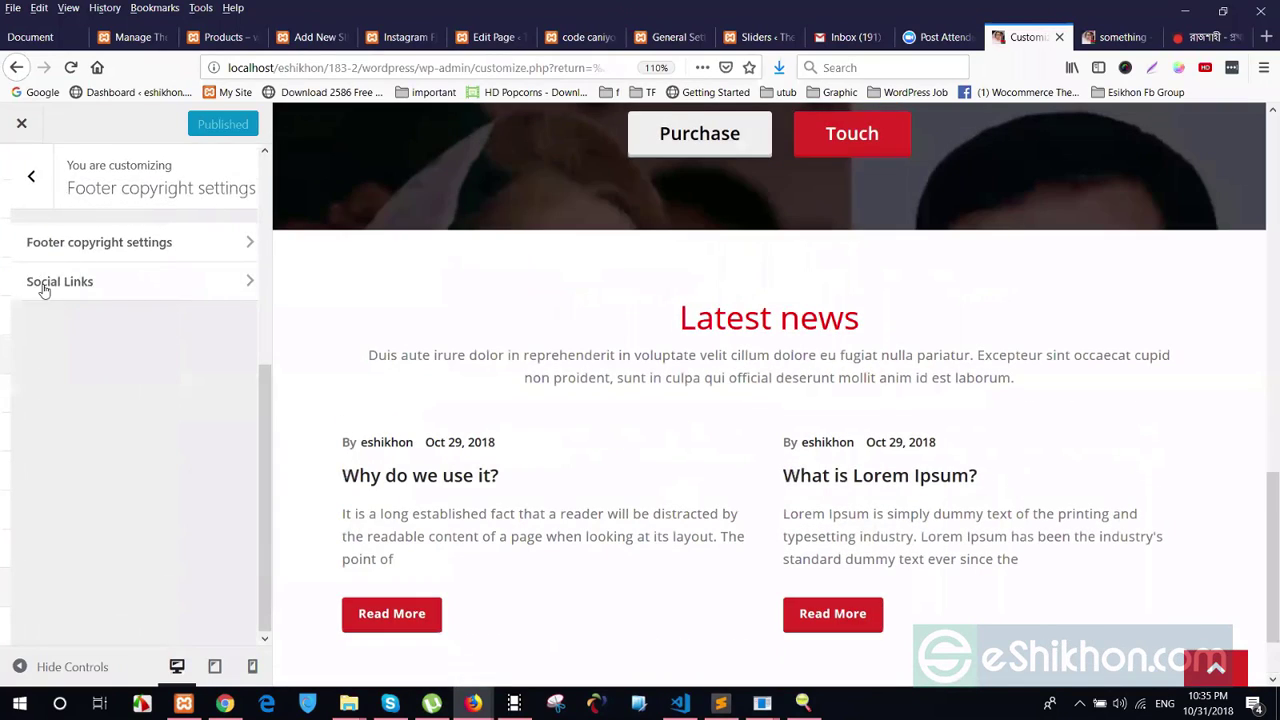
{"action": "left_click", "coordinate": [40, 290]}
{"action": "left_click", "coordinate": [23, 174]}
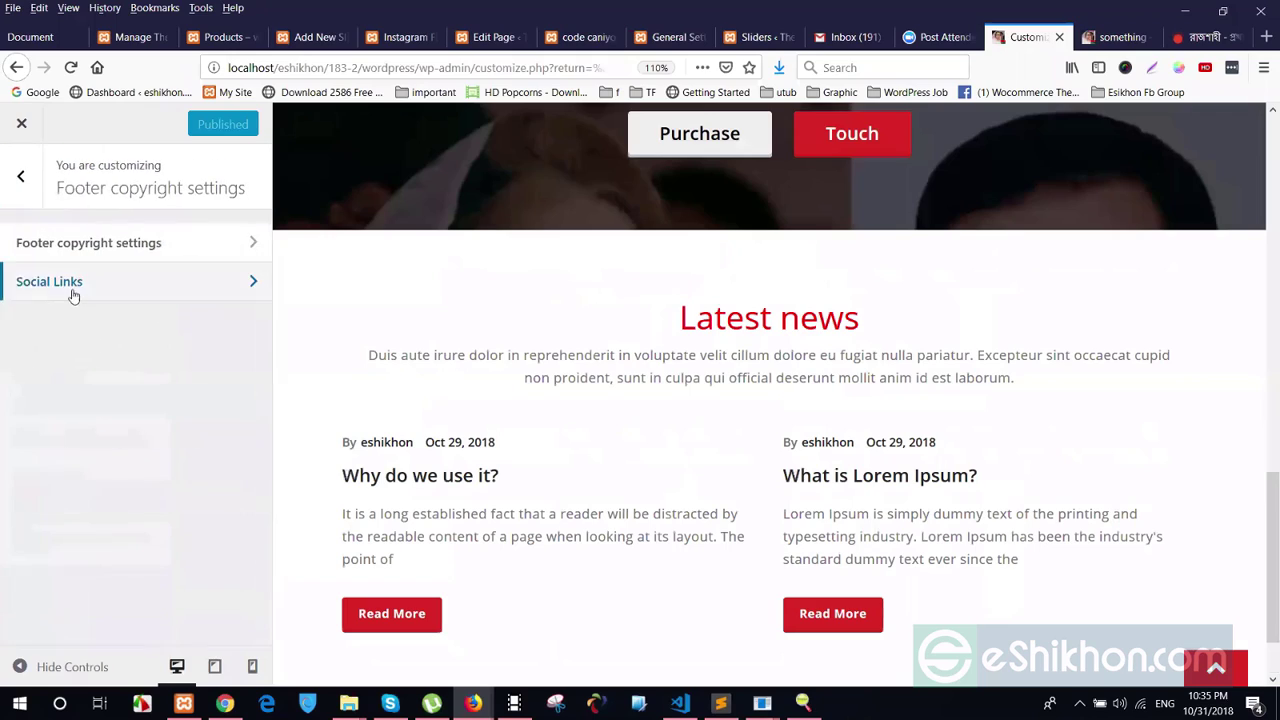
{"action": "left_click", "coordinate": [23, 174]}
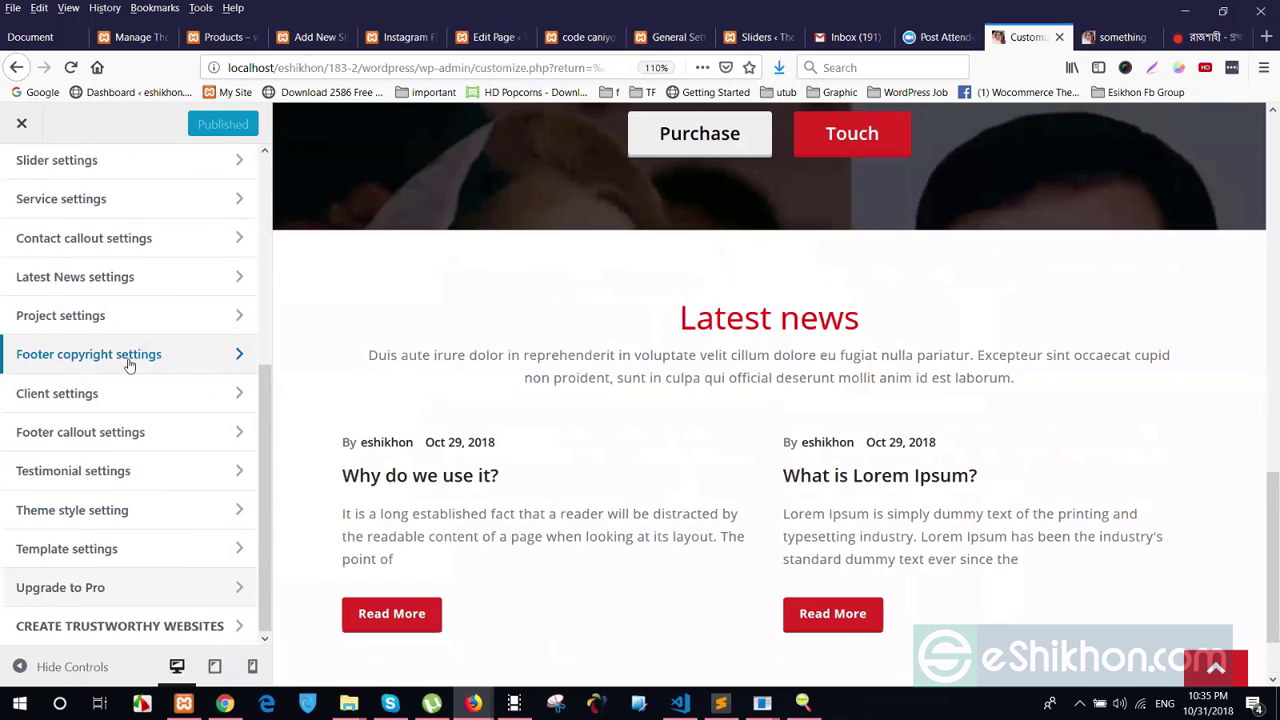
Select the 'Red by Webriti' footer credit in the preview and reopen Footer copyright settings
{"action": "scroll", "coordinate": [893, 566], "scroll_direction": "down", "scroll_amount": 2}
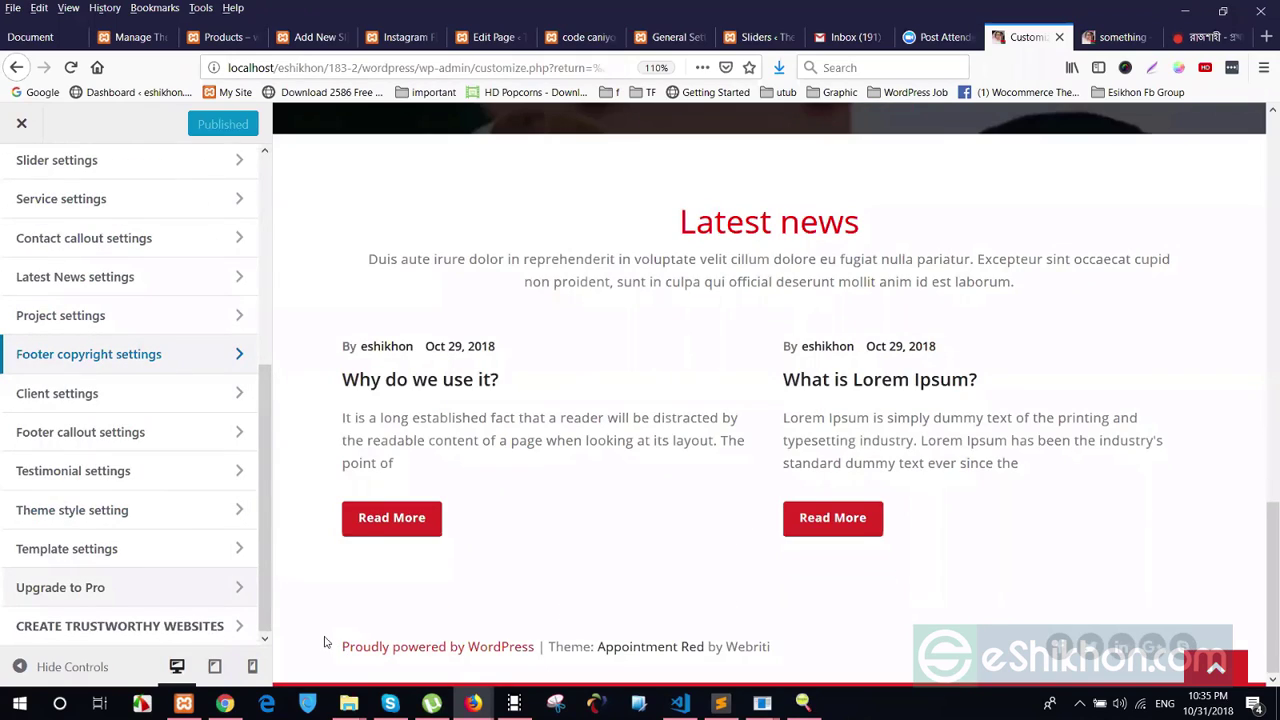
{"action": "left_click_drag", "start_coordinate": [683, 646], "coordinate": [1060, 650]}
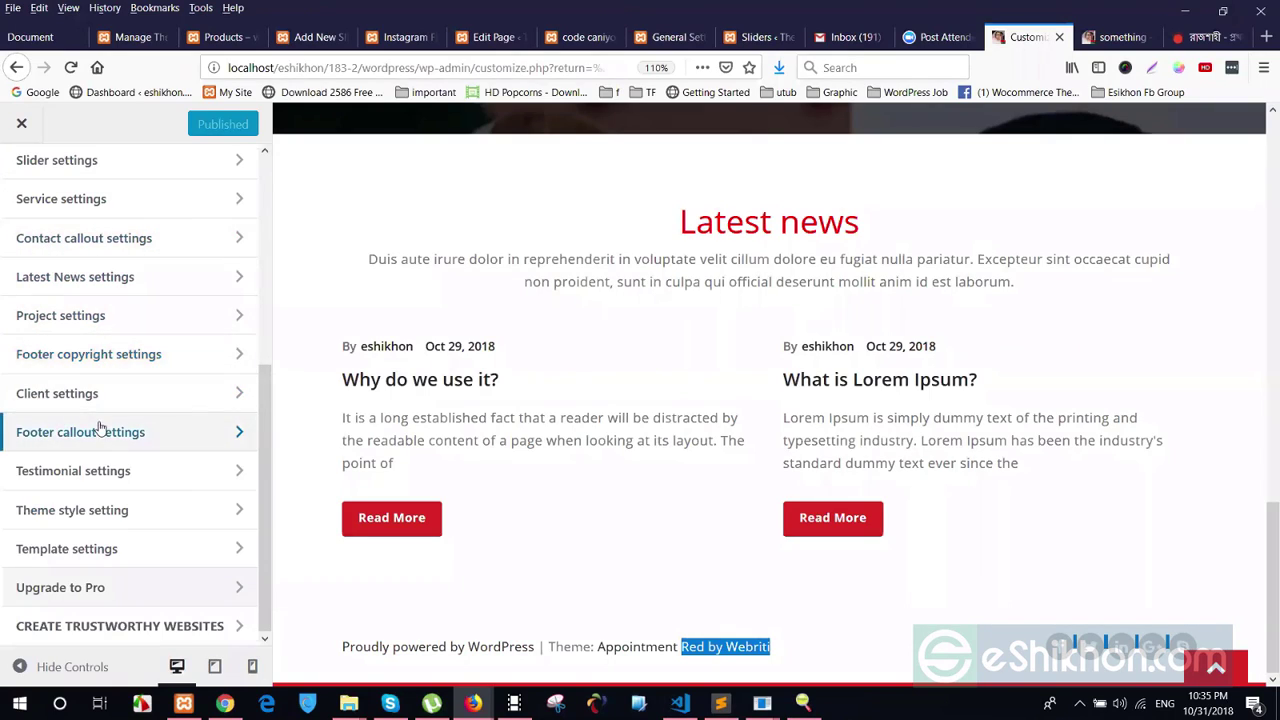
{"action": "left_click", "coordinate": [145, 357]}
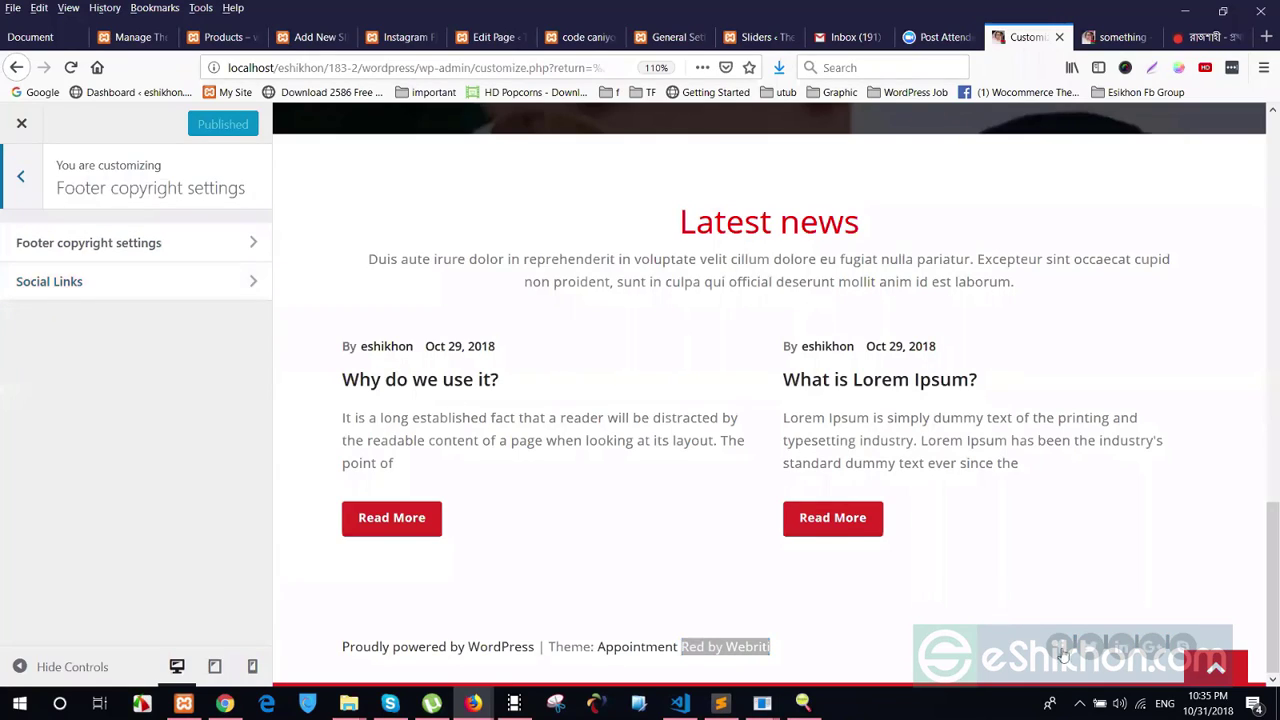
In Social Links, switch Hide footer social icons on then off so the footer icons stay visible
{"action": "left_click", "coordinate": [22, 298]}
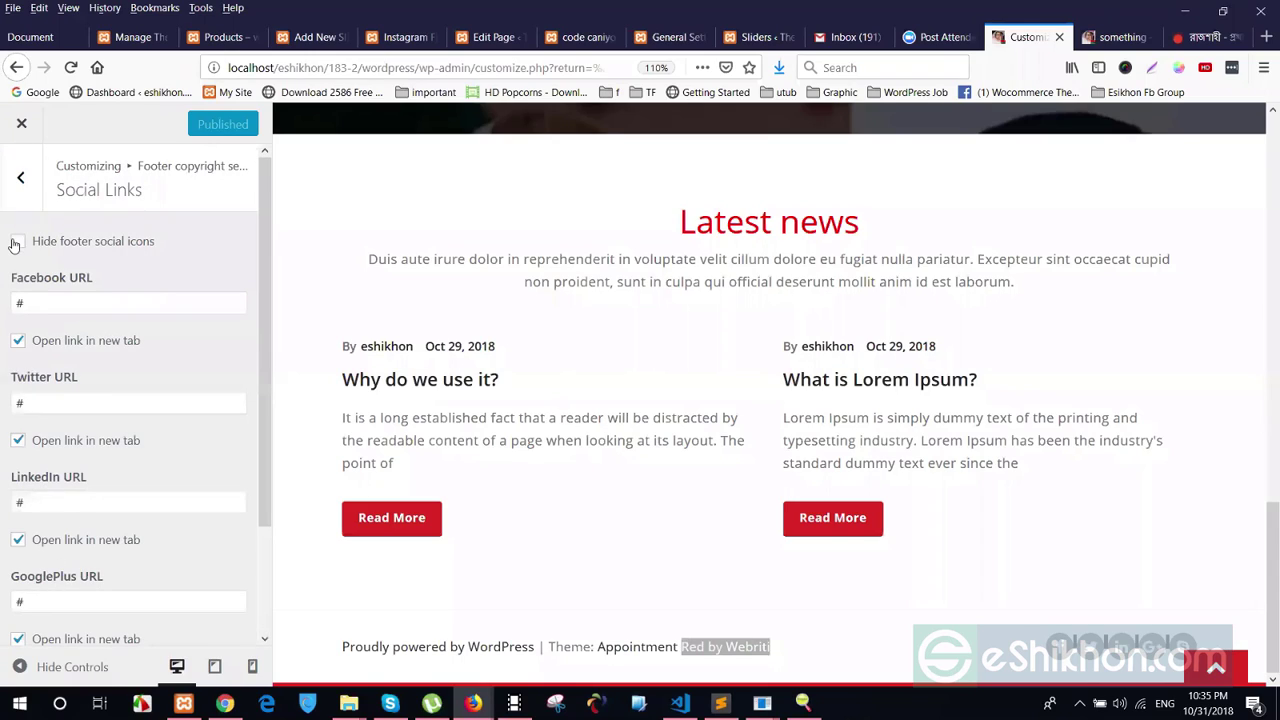
{"action": "left_click", "coordinate": [18, 241]}
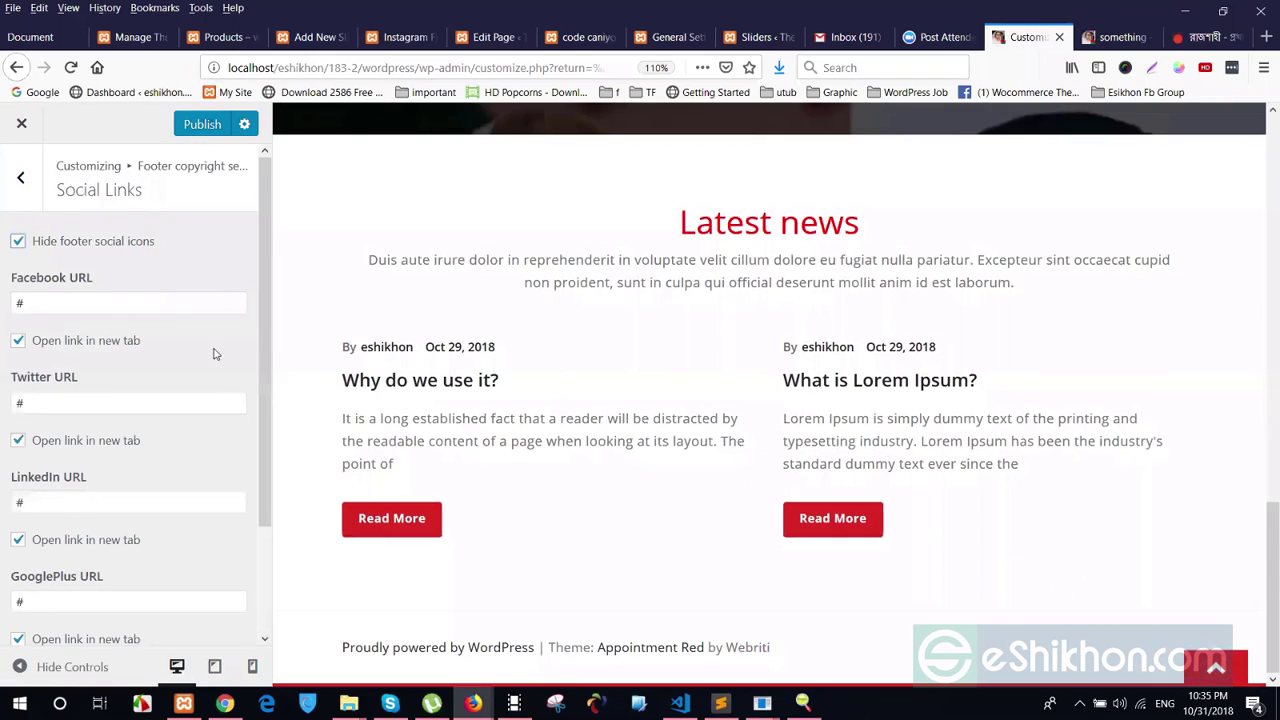
{"action": "left_click", "coordinate": [74, 242]}
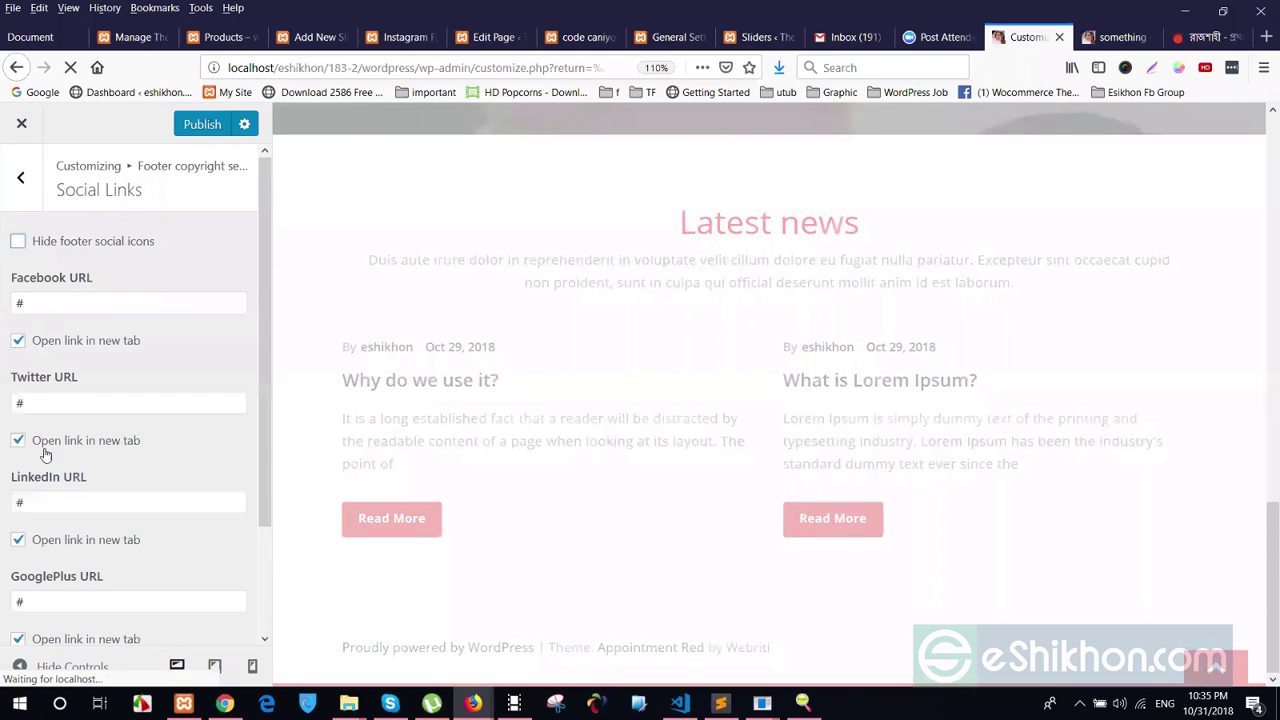
{"action": "scroll", "coordinate": [112, 515], "scroll_direction": "down", "scroll_amount": 3}
{"action": "scroll", "coordinate": [112, 515], "scroll_direction": "up", "scroll_amount": 3}
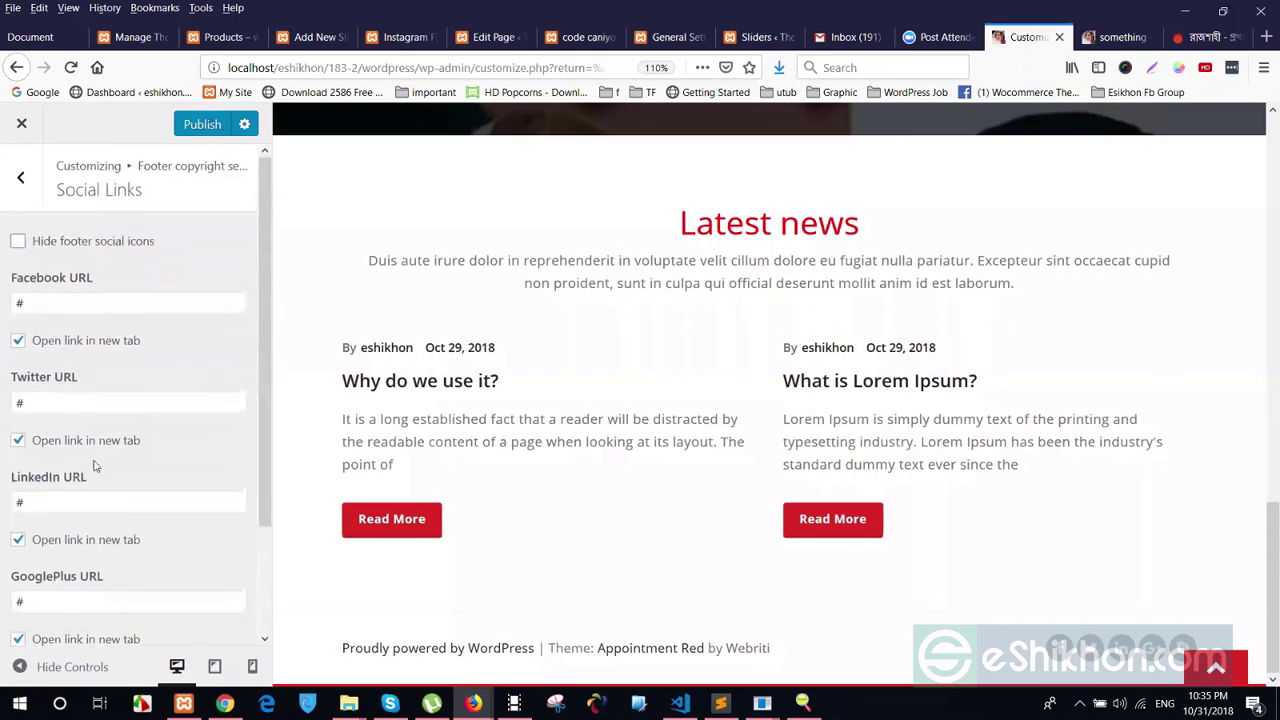
{"action": "left_click_drag", "start_coordinate": [22, 303], "coordinate": [2, 303]}
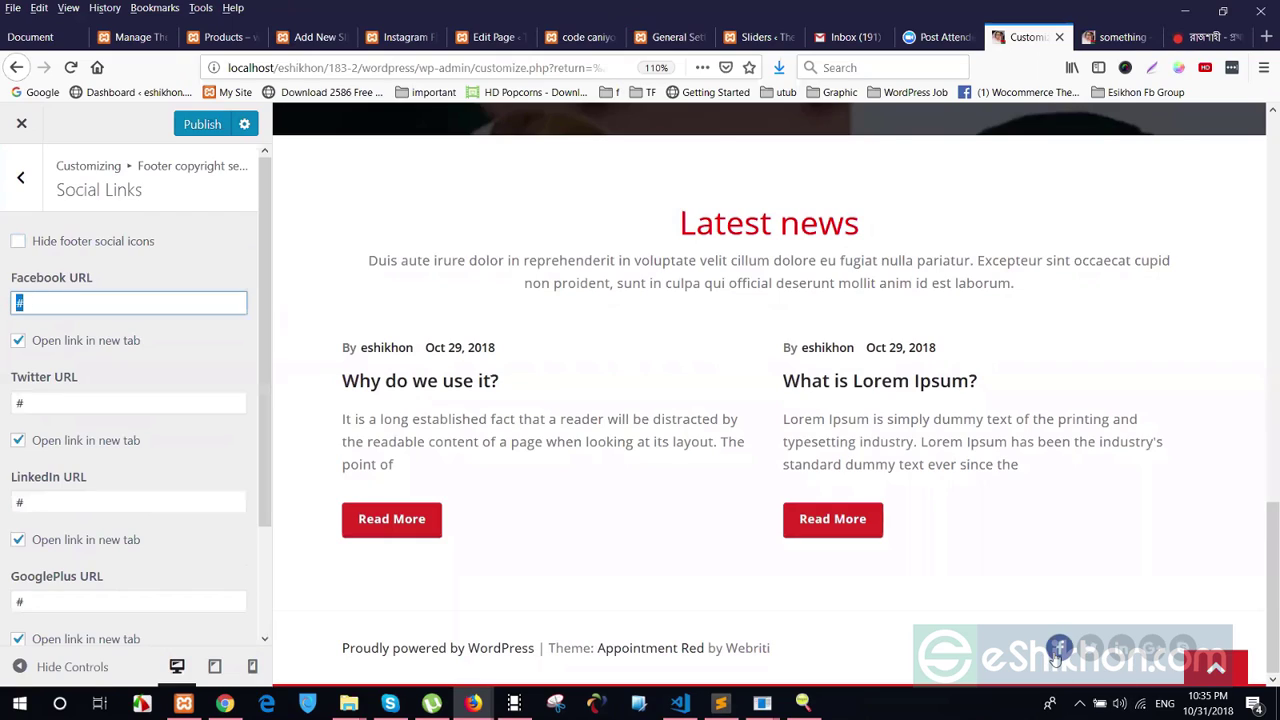
{"action": "left_click", "coordinate": [10, 200]}
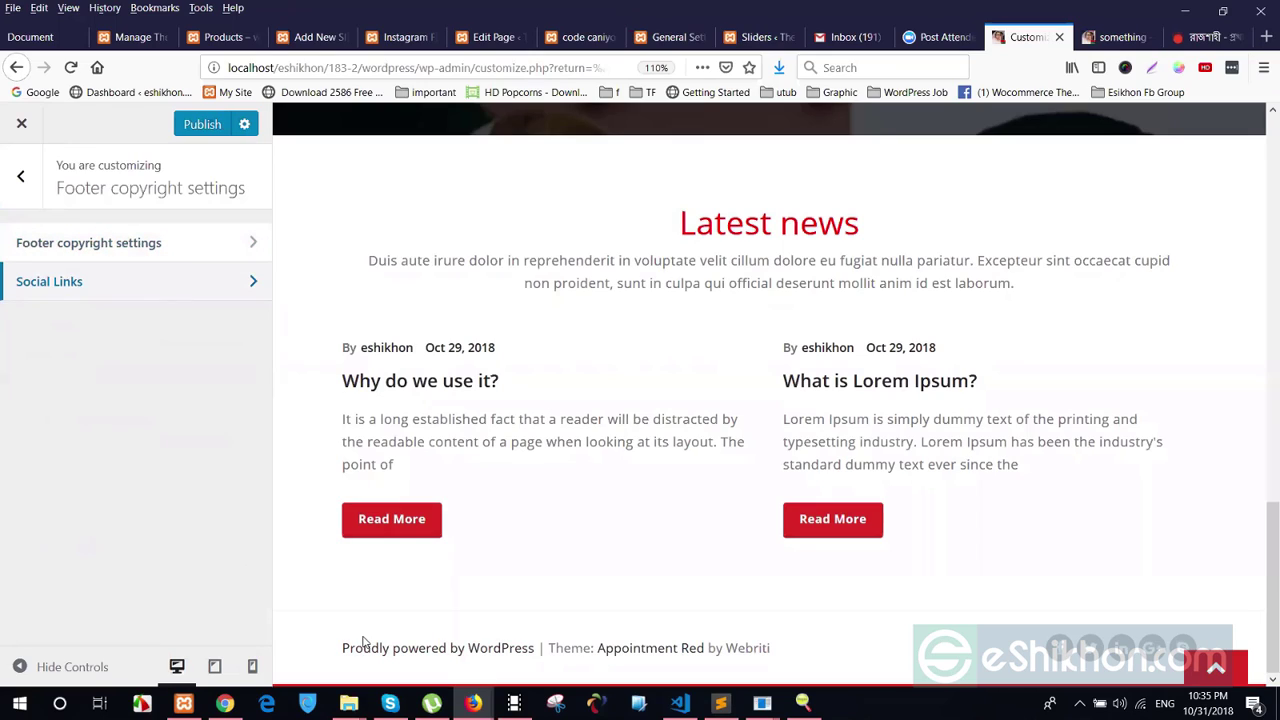
Open the Copyright text setting and look over the existing footer credit wording
{"action": "left_click", "coordinate": [106, 249]}
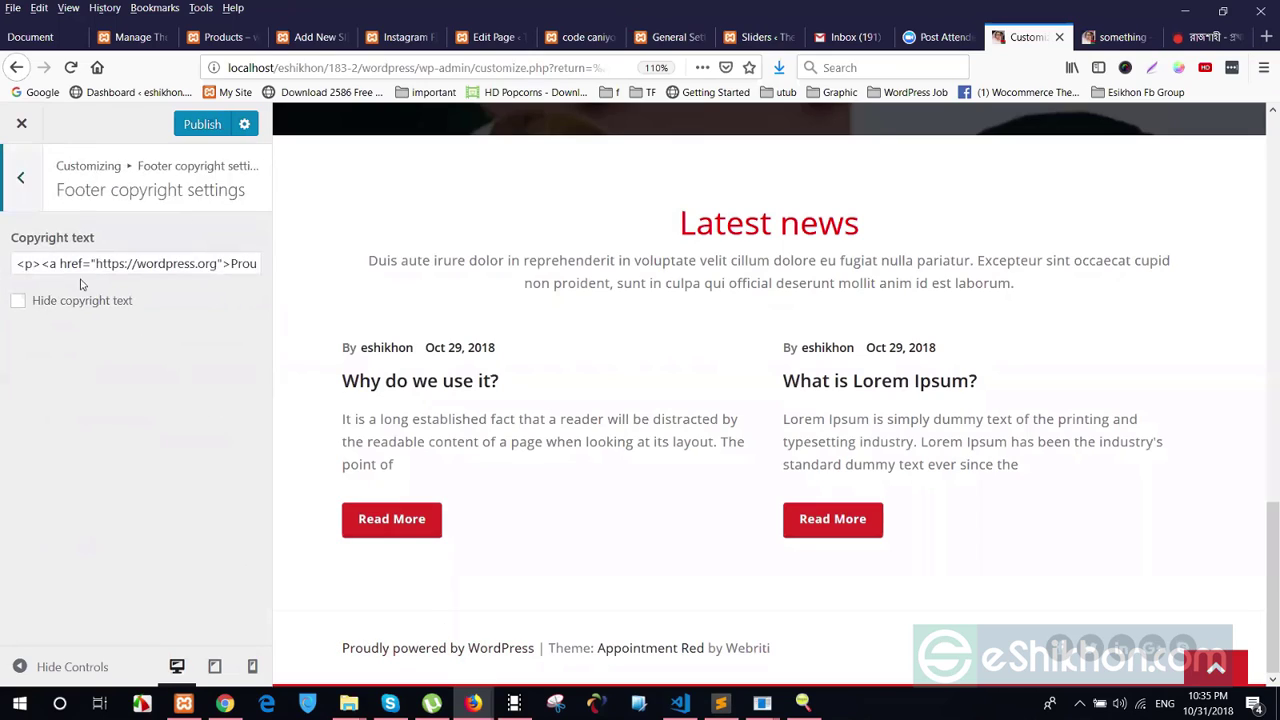
{"action": "left_click_drag", "start_coordinate": [11, 263], "coordinate": [298, 268]}
{"action": "triple_click", "coordinate": [193, 355]}
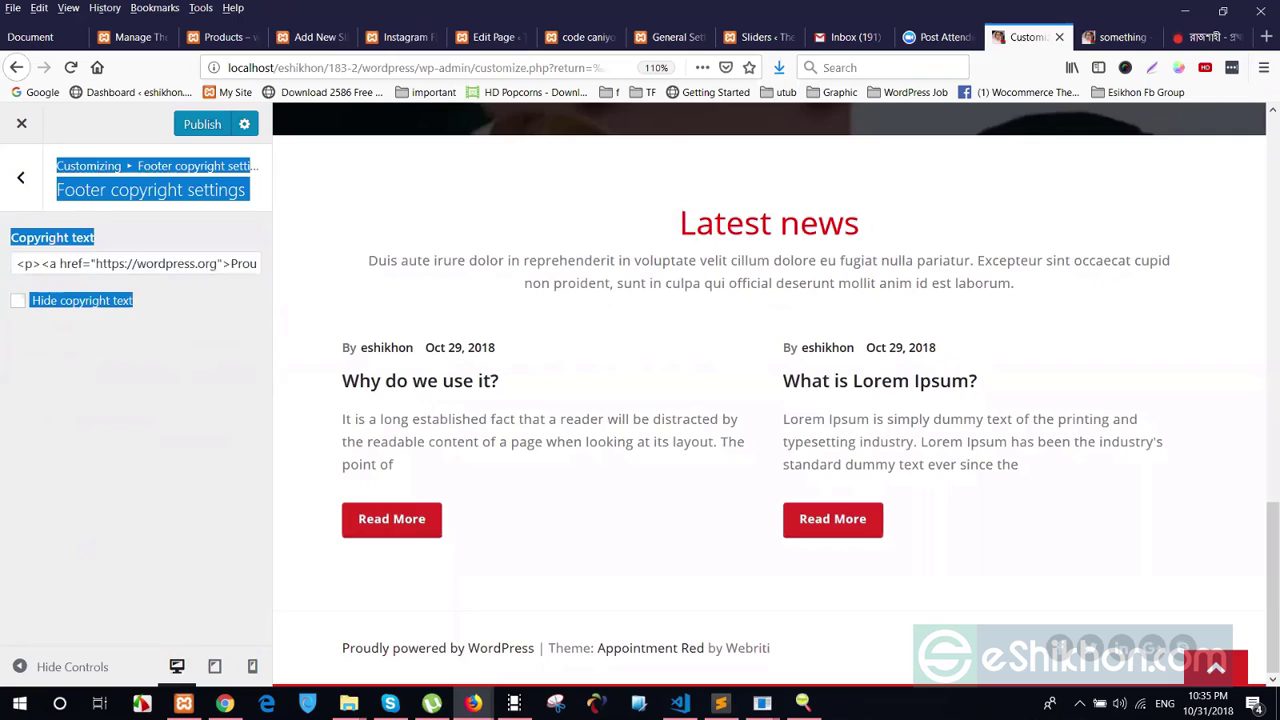
{"action": "left_click", "coordinate": [166, 257]}
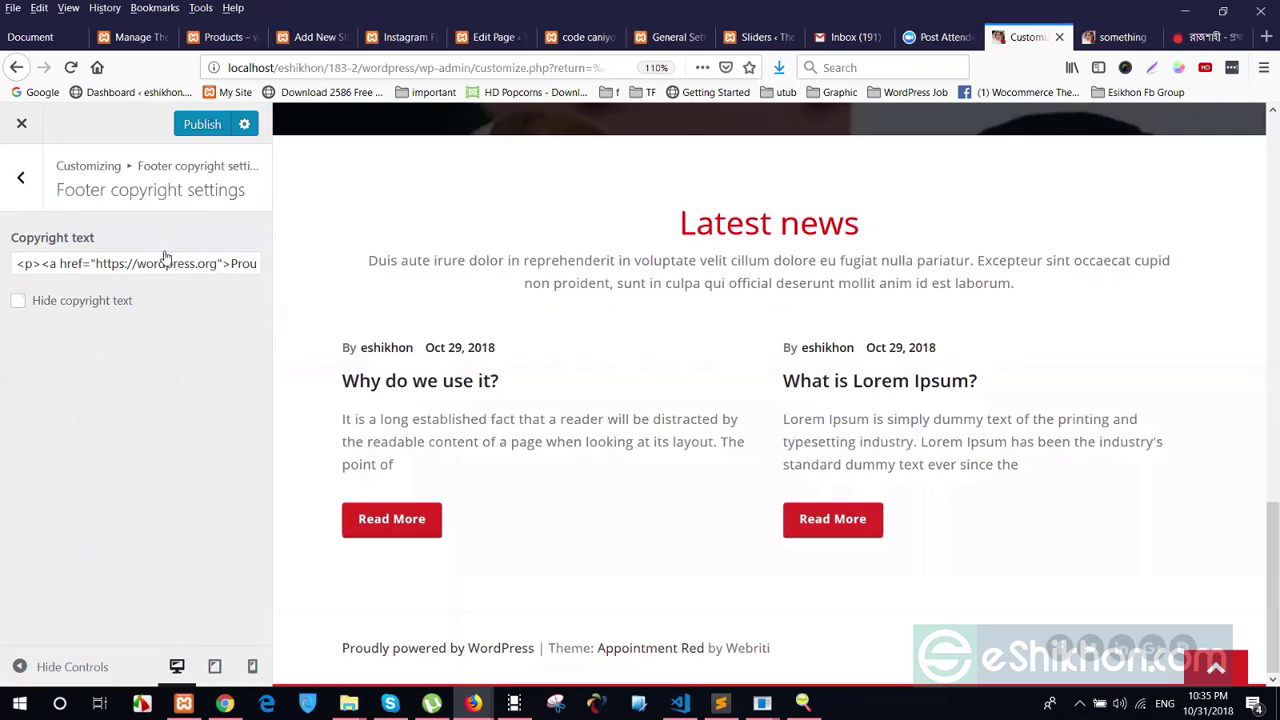
{"action": "triple_click", "coordinate": [222, 262]}
{"action": "left_click", "coordinate": [236, 263]}
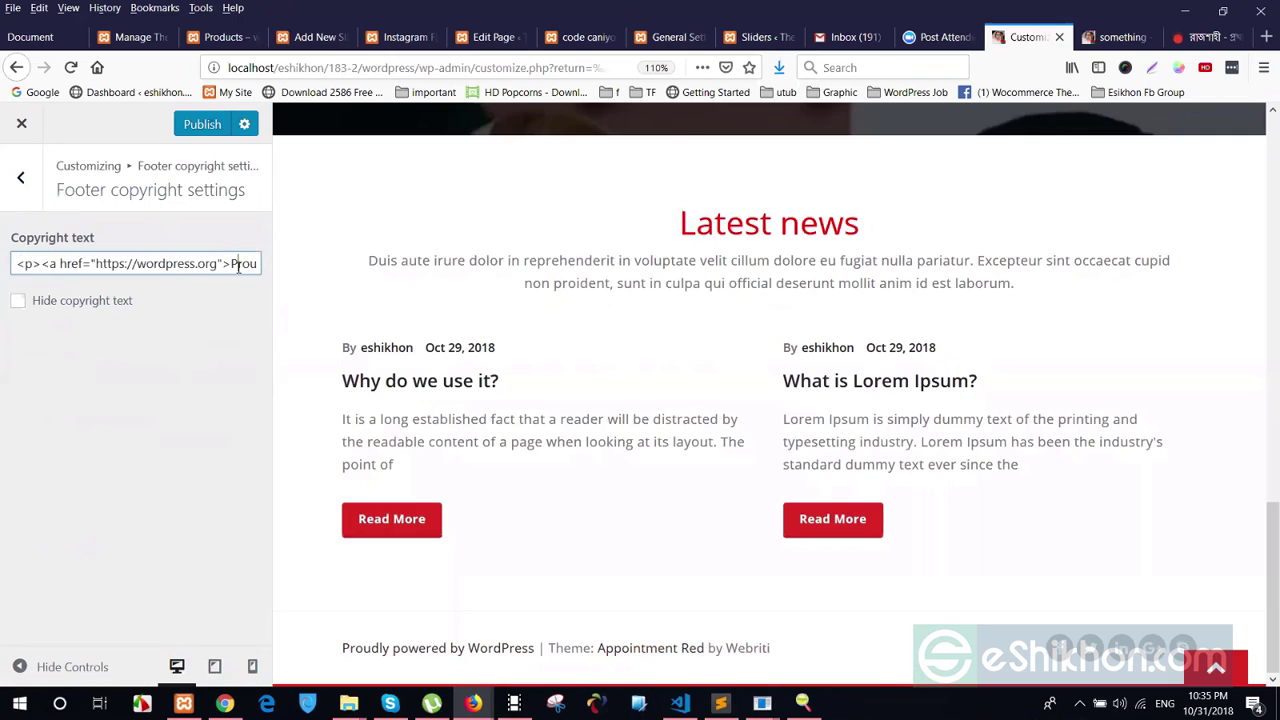
{"action": "left_click_drag", "start_coordinate": [240, 263], "coordinate": [260, 264]}
{"action": "left_click", "coordinate": [126, 266]}
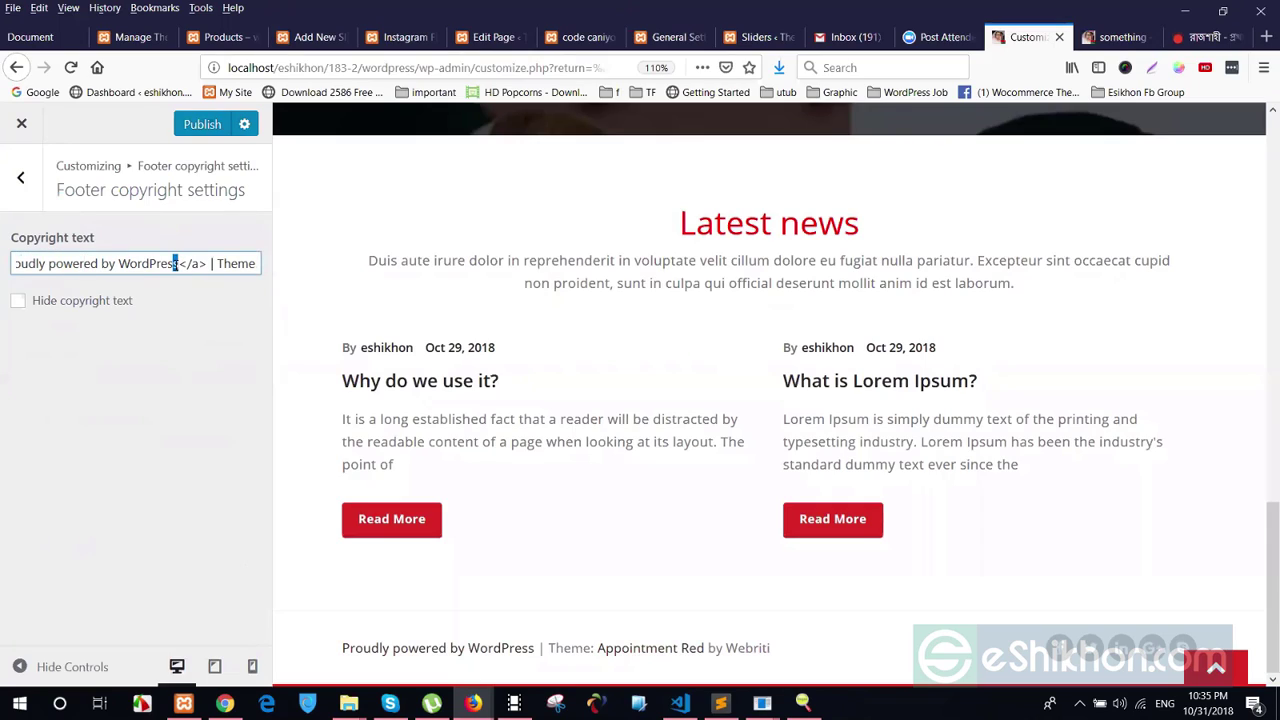
Replace 'Webriti' after 'Appointment Red by' in the copyright text with 'eshikhon'
{"action": "left_click_drag", "start_coordinate": [175, 263], "coordinate": [226, 253]}
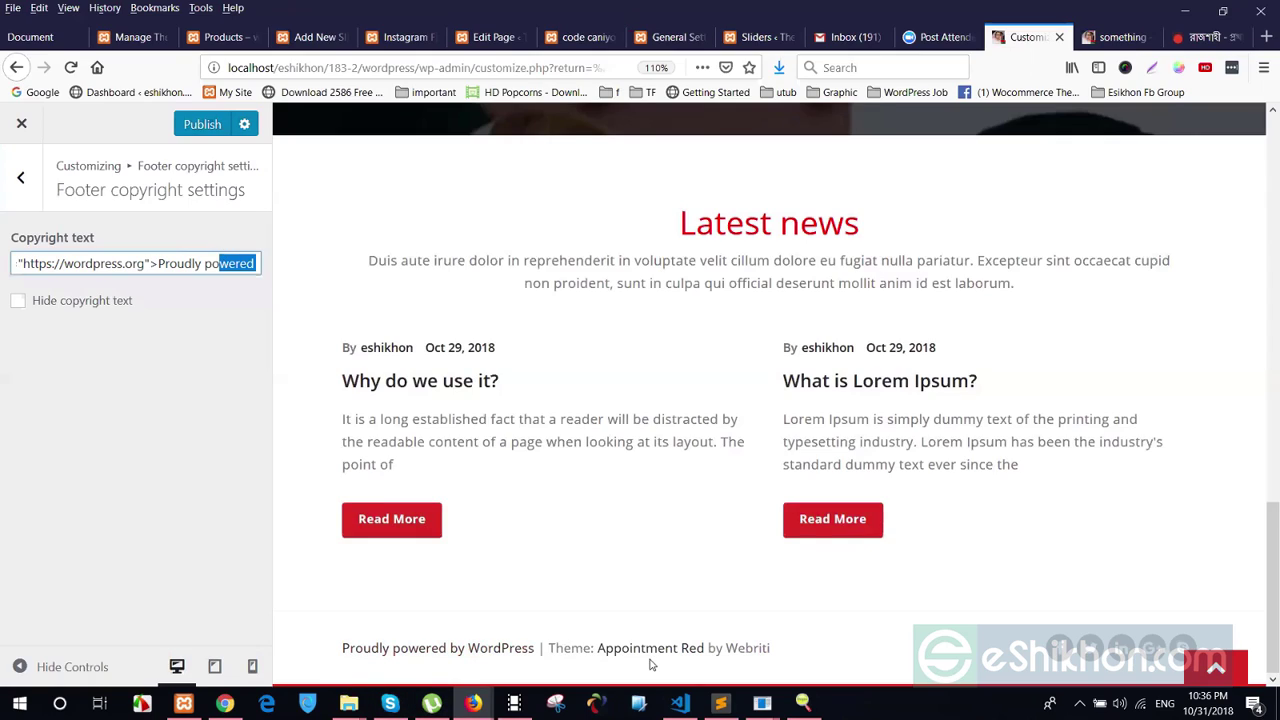
{"action": "mouse_move", "coordinate": [726, 648]}
{"action": "left_mouse_down"}
{"action": "mouse_move", "coordinate": [766, 648]}
{"action": "mouse_move", "coordinate": [727, 640]}
{"action": "left_mouse_up"}
{"action": "left_click_drag", "start_coordinate": [149, 258], "coordinate": [296, 277]}
{"action": "left_click", "coordinate": [190, 262]}
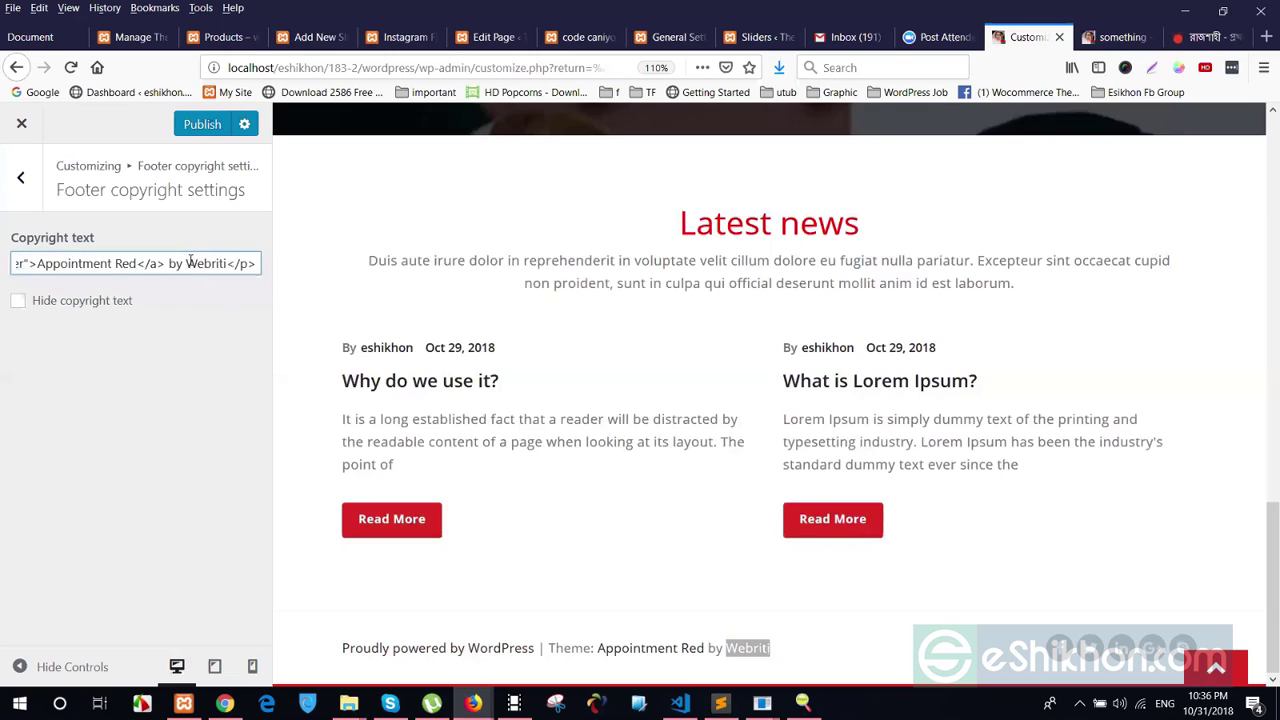
{"action": "left_click_drag", "start_coordinate": [187, 262], "coordinate": [230, 260]}
{"action": "type", "text": "eshikho"}
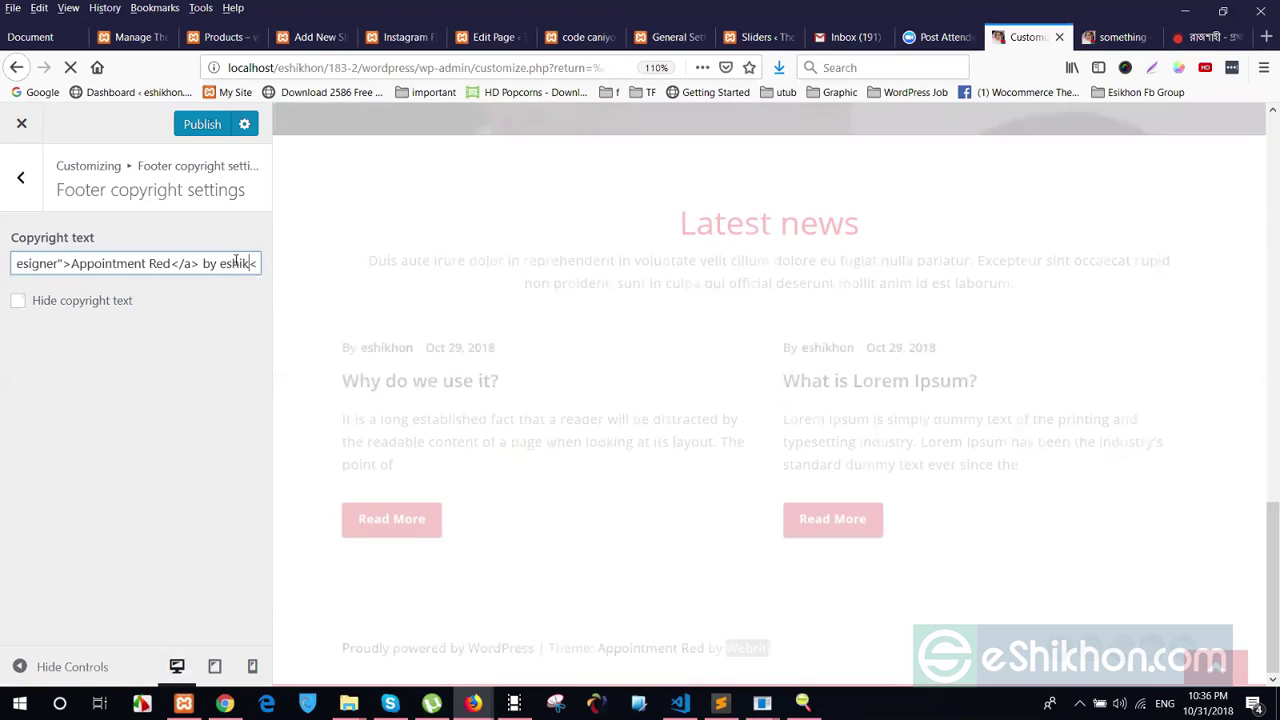